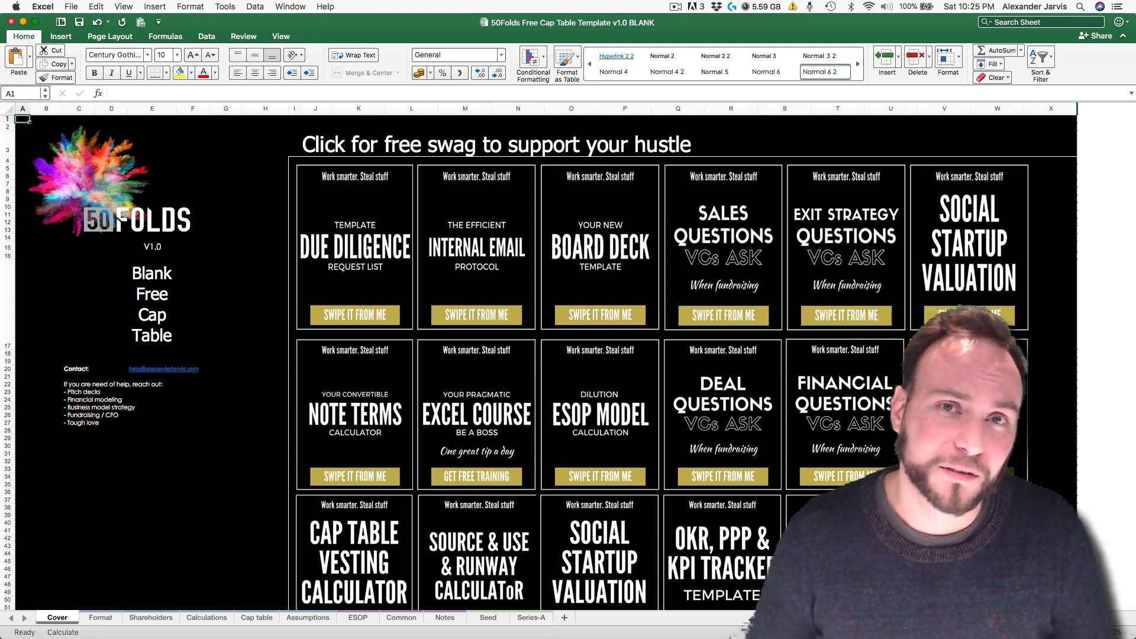
Step: Enter the two founders' full names in the first two Shareholder name rows of the Shareholders sheet
left_click(24, 37)
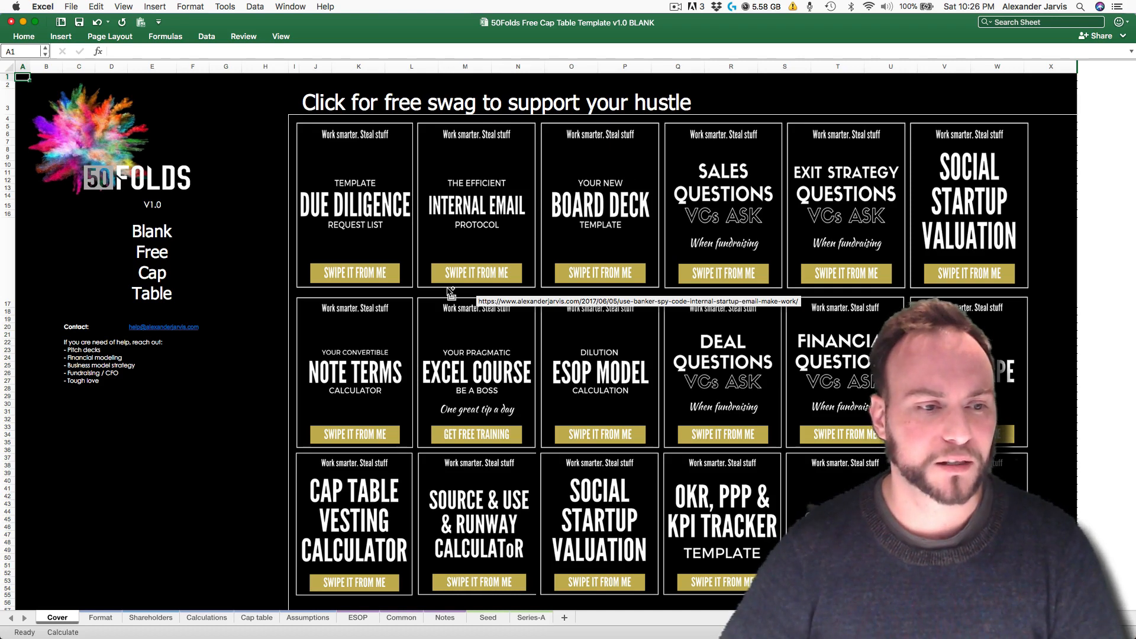
key("ctrl+Page_Down")
key("ctrl+Page_Down")
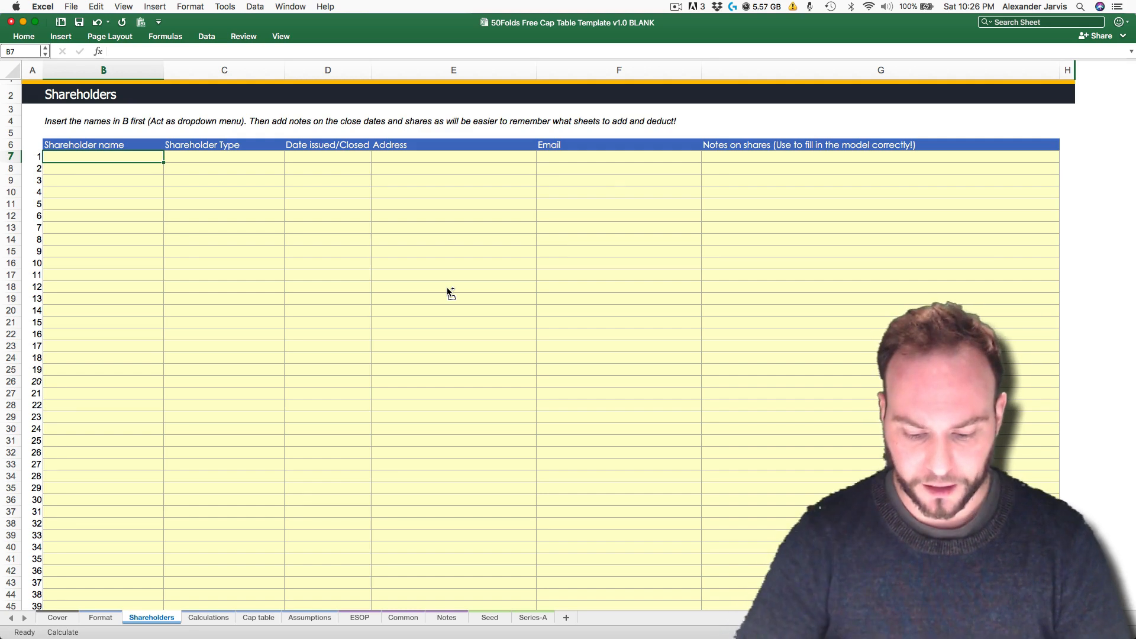
type("Alexand")
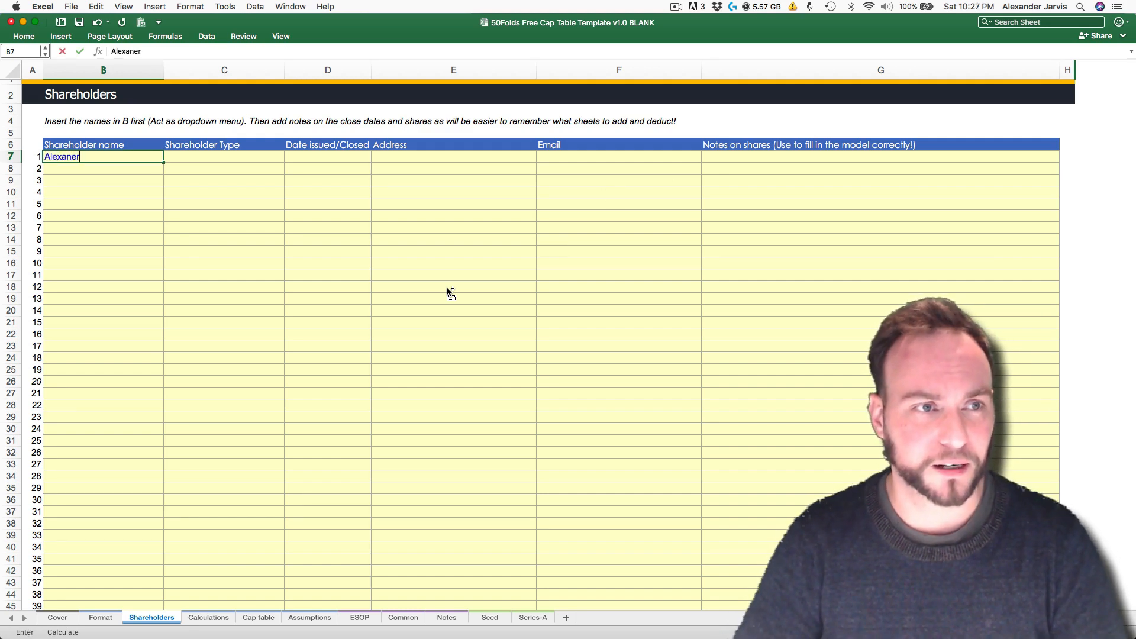
type("er Jarvis")
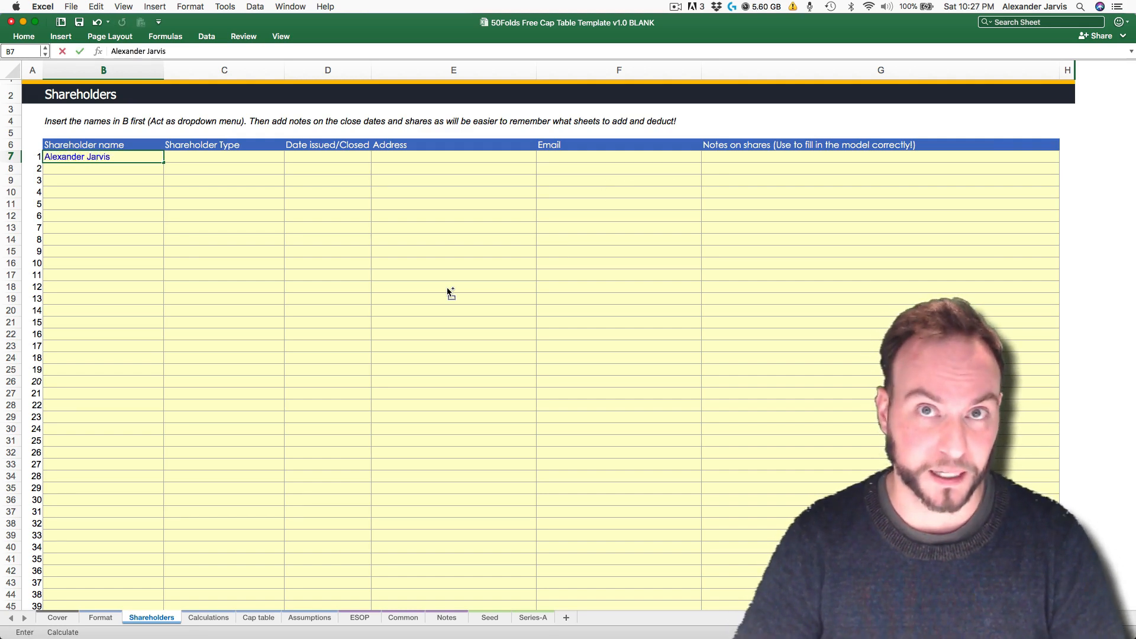
key("Return")
type("T")
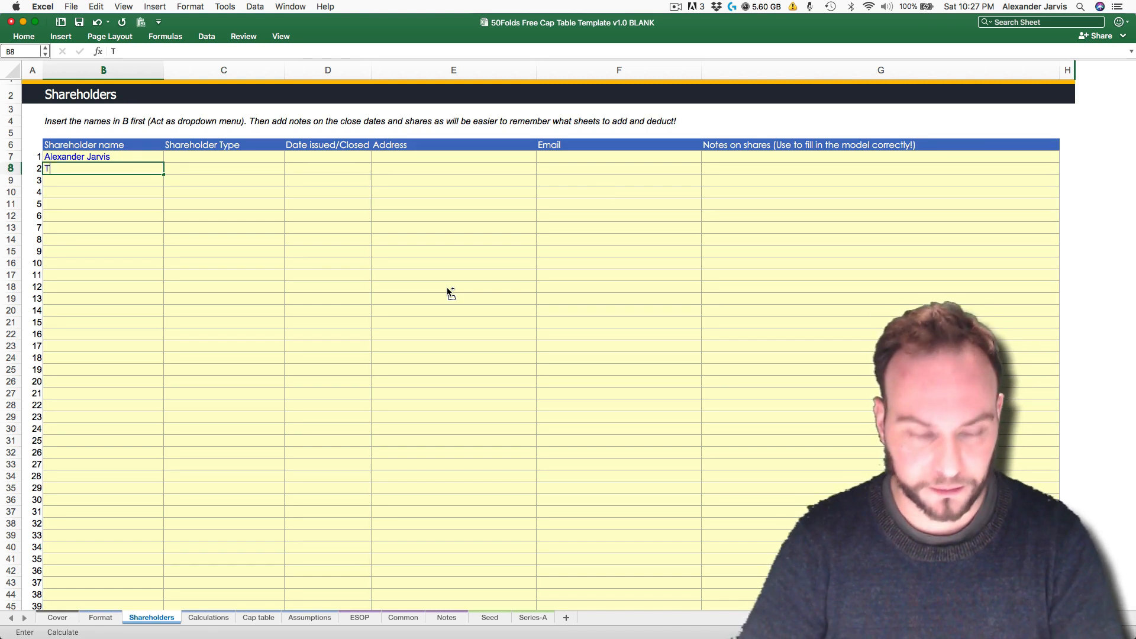
type("im Ferris")
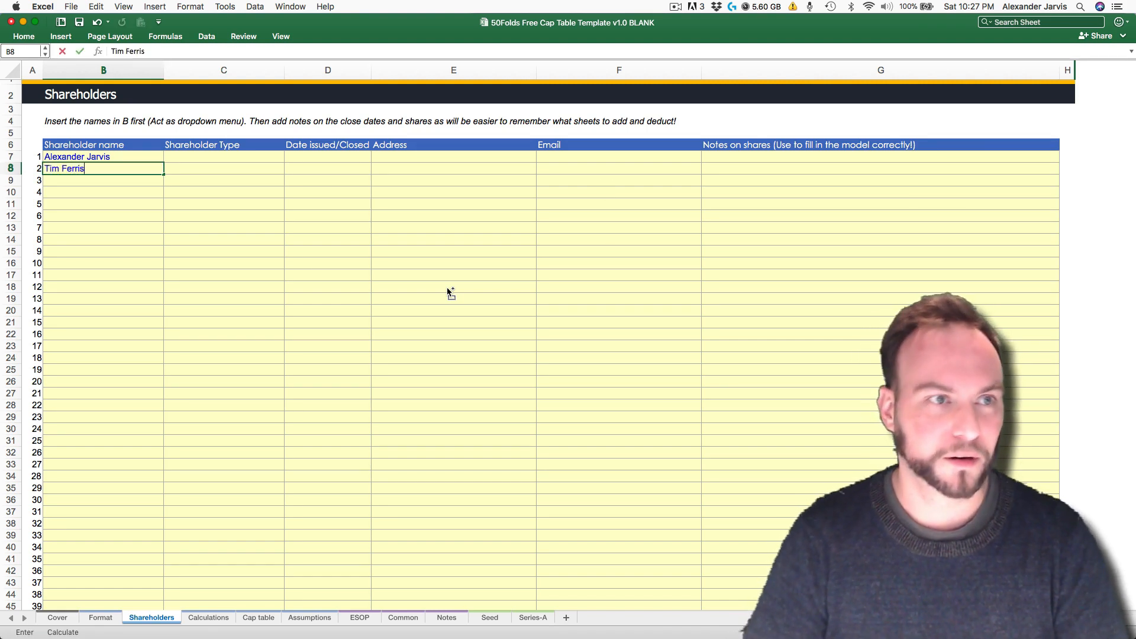
key("Return")
Step: Set the Shareholder Type to Founders for both listed shareholders
key("Up")
key("Up")
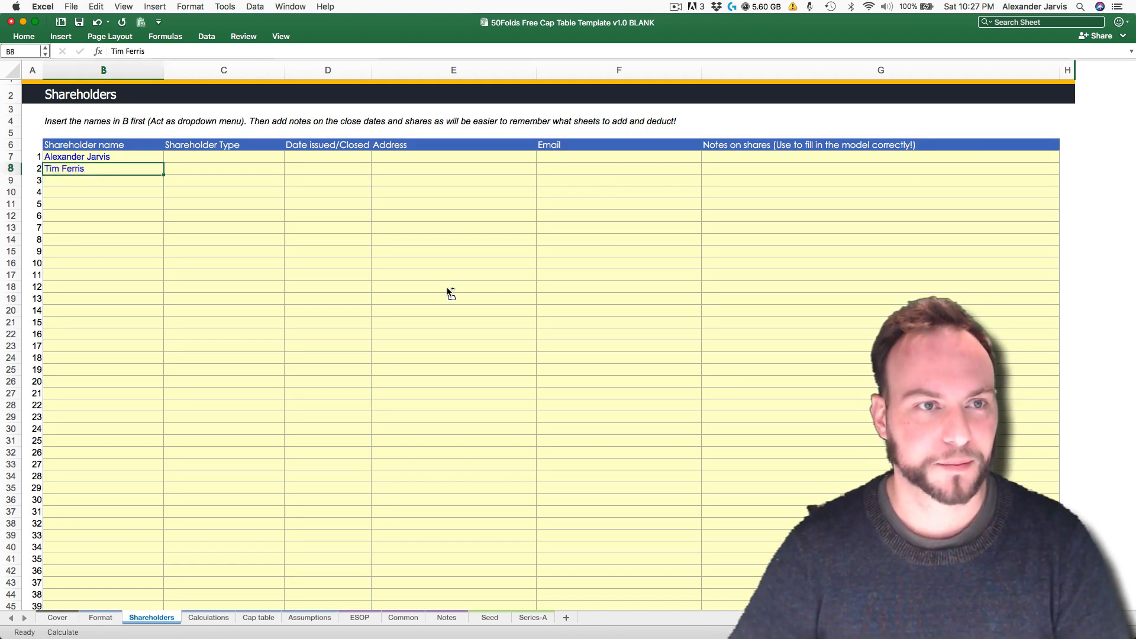
key("Right")
type("Founders")
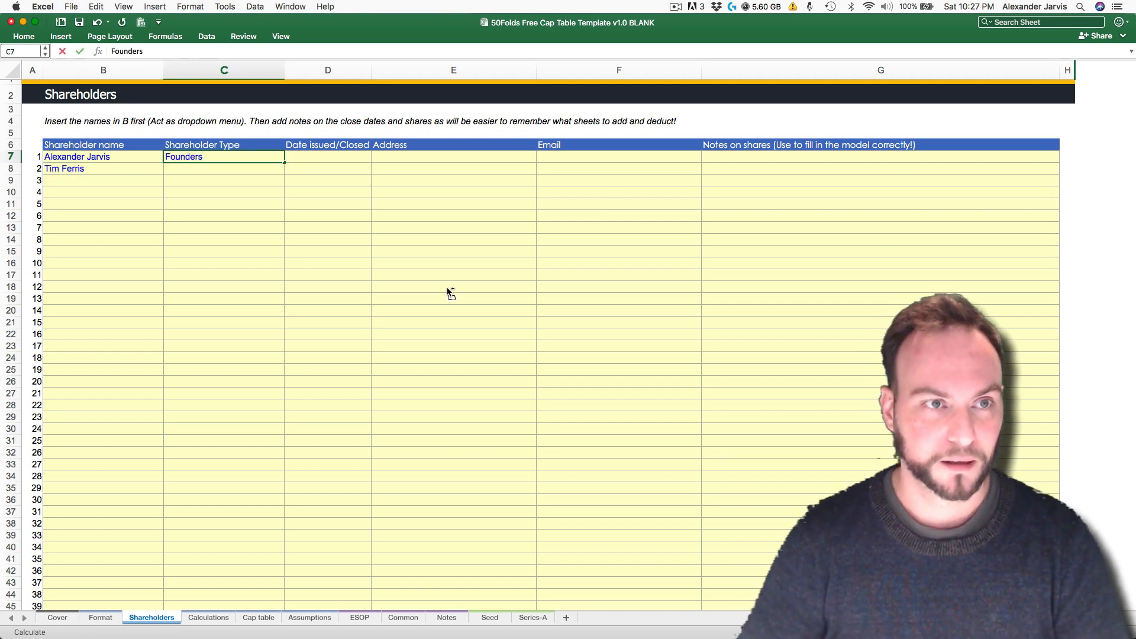
key("Return")
type("Founders")
key("Return")
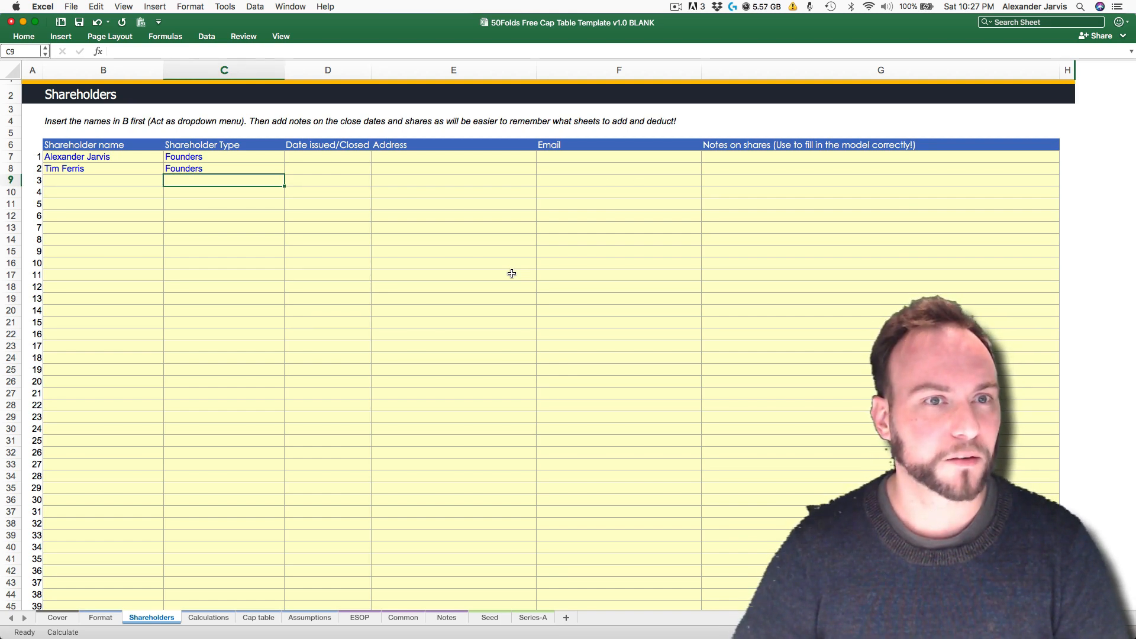
Step: Enter 1 January 2015 as the first shareholder's Date issued/Closed
key("Up")
key("Up")
key("Right")
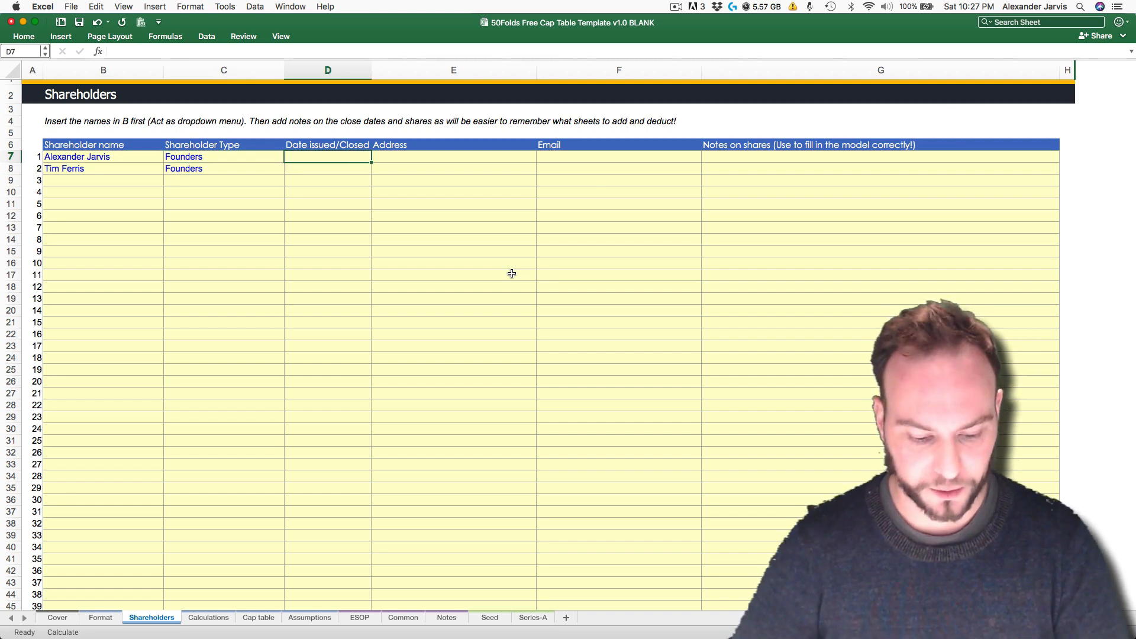
type("1 jan 2")
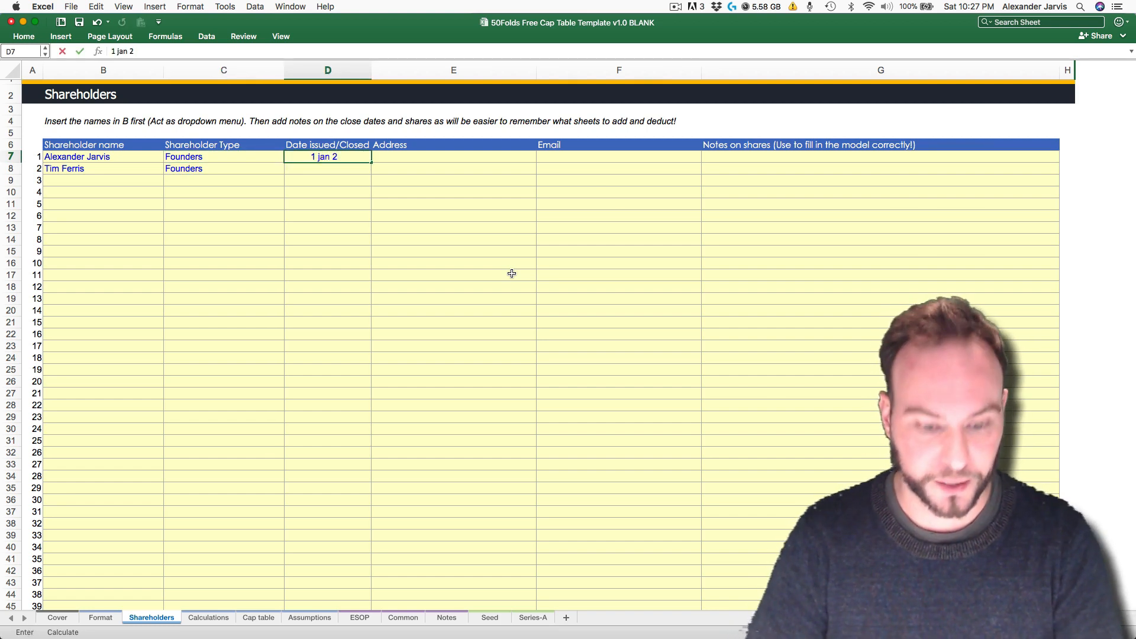
type("1015")
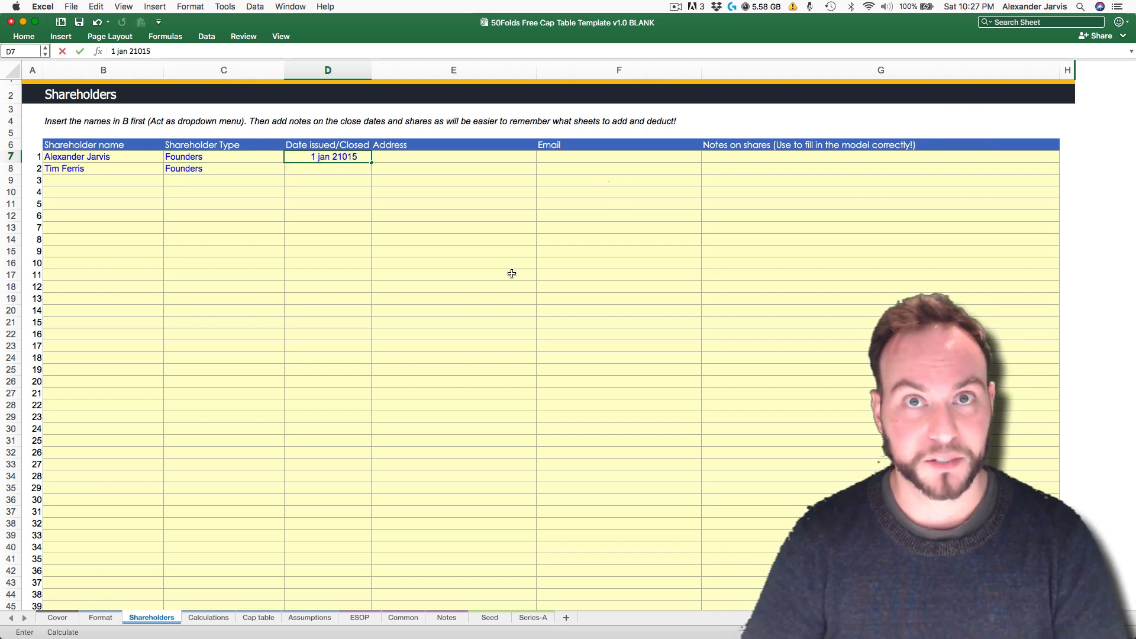
key("BackSpace")
key("BackSpace")
key("BackSpace")
key("BackSpace")
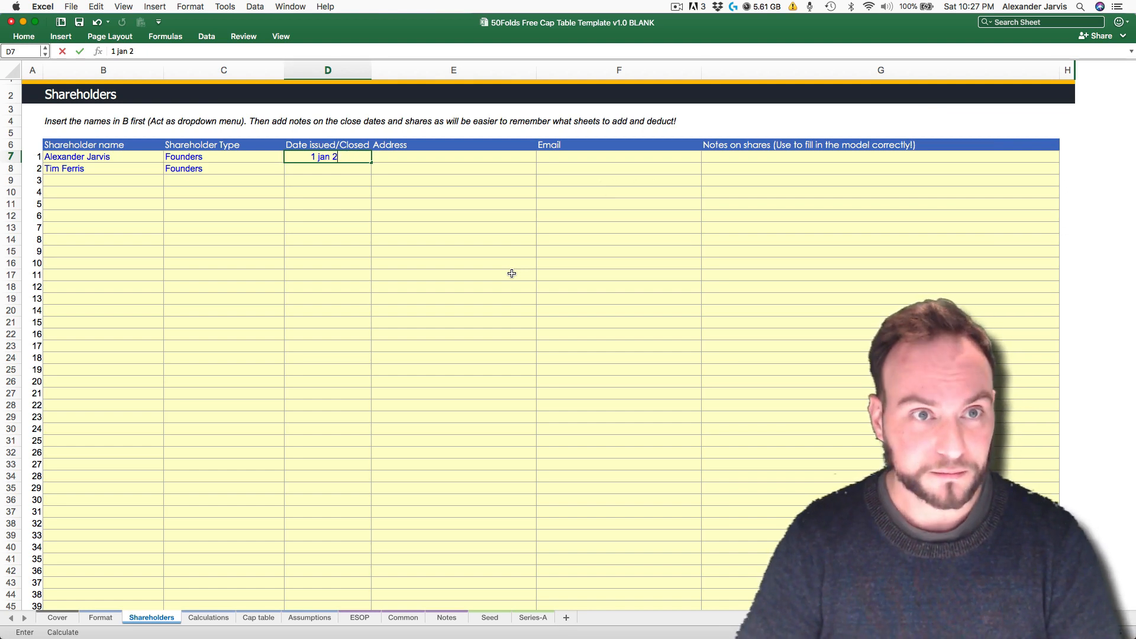
type("016")
key("Return")
Step: Copy the first shareholder's issue date to the second shareholder's row
key("Up")
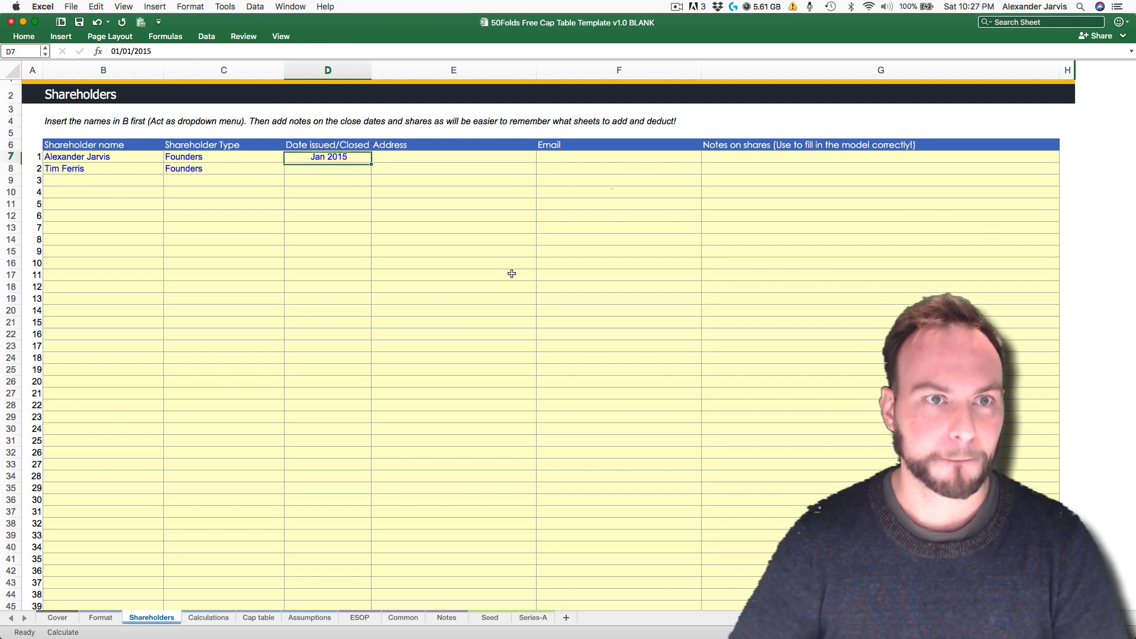
type("c")
key("Escape")
key("ctrl+c")
key("Down")
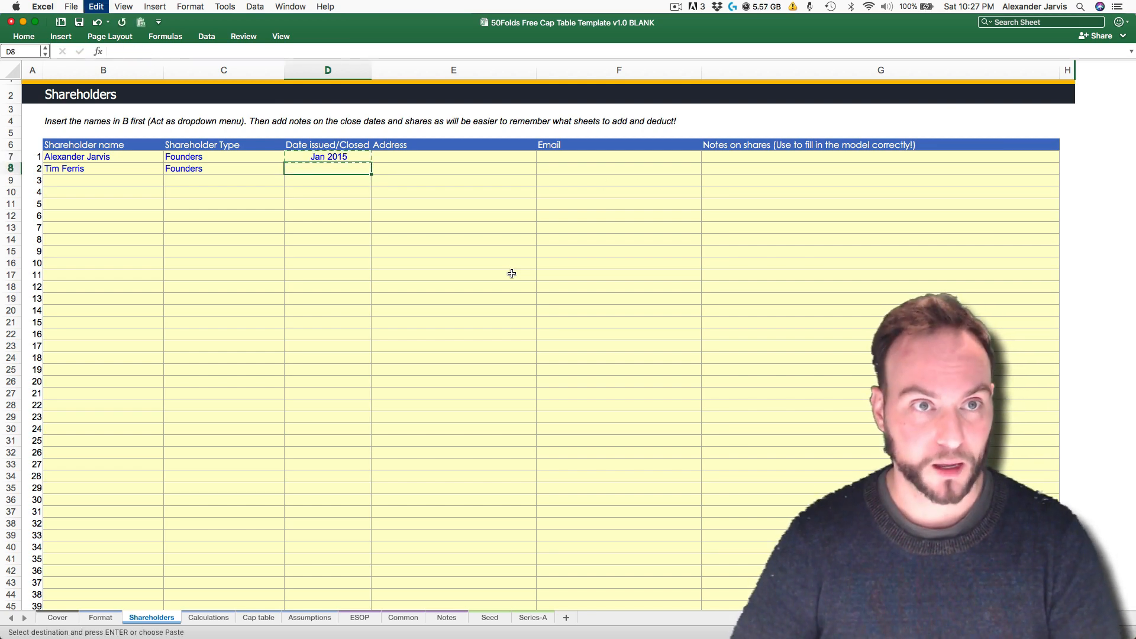
key("ctrl+v")
Step: On the Assumptions sheet, set Founder shares to 100,000 and Starting ESOP shares to 30,000
key("ctrl+Page_Down")
key("ctrl+Page_Down")
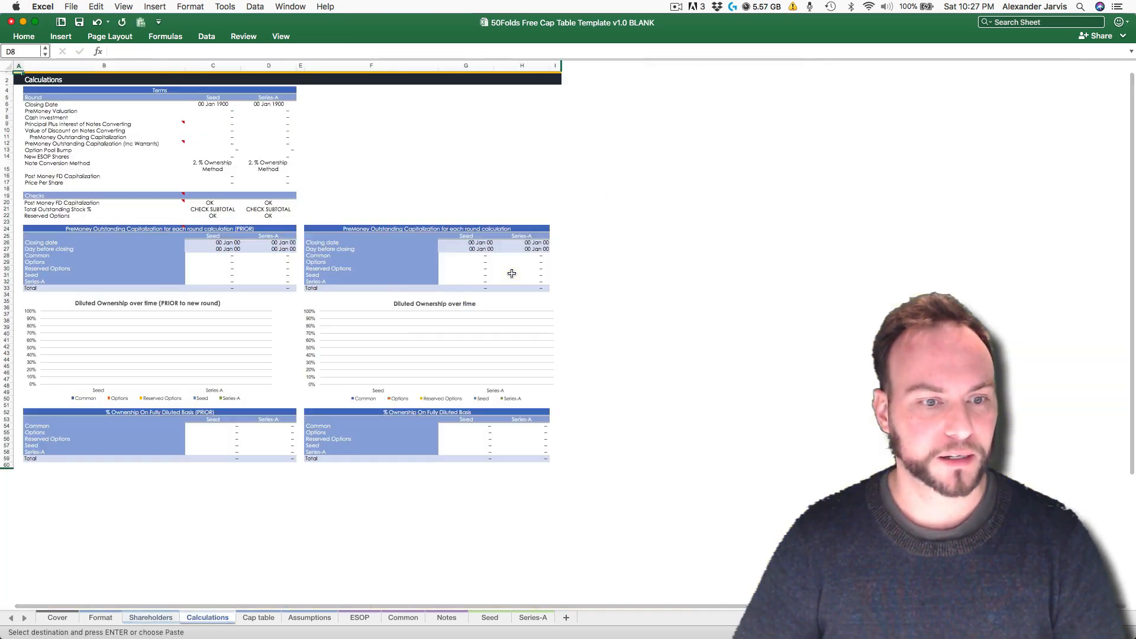
key("ctrl+Page_Down")
scroll(512, 274, "up", 5)
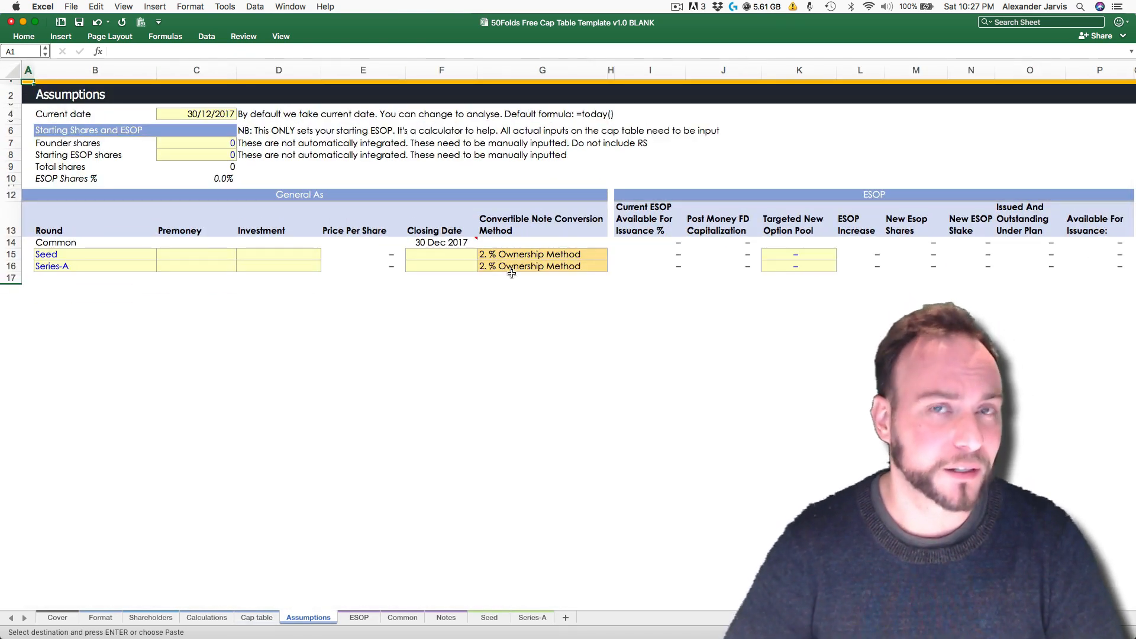
left_click(194, 143)
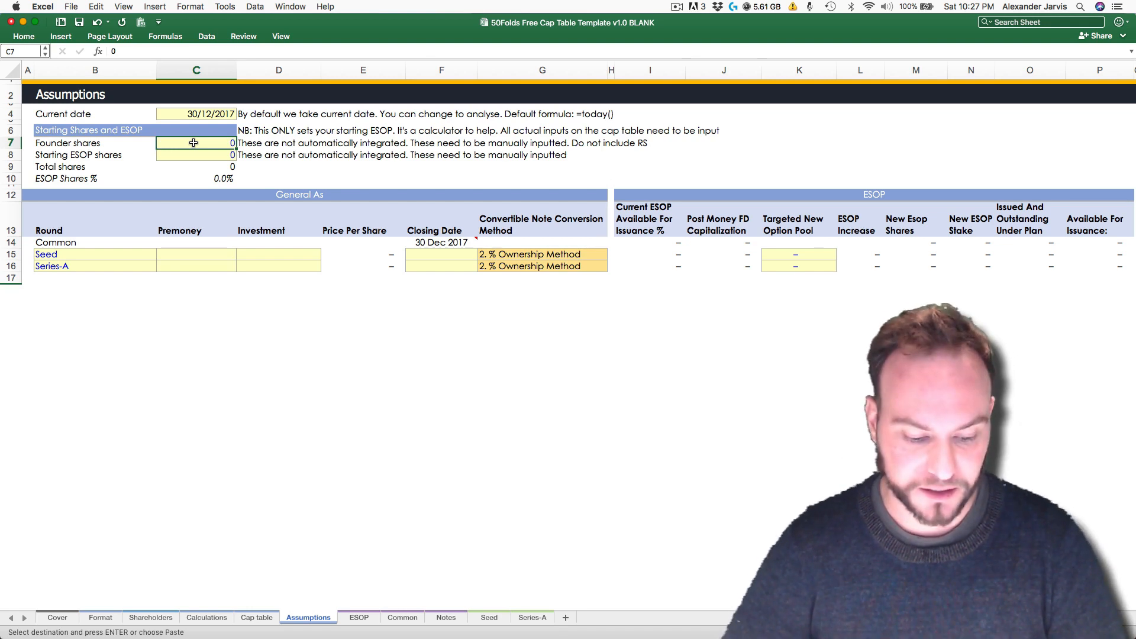
type("100000")
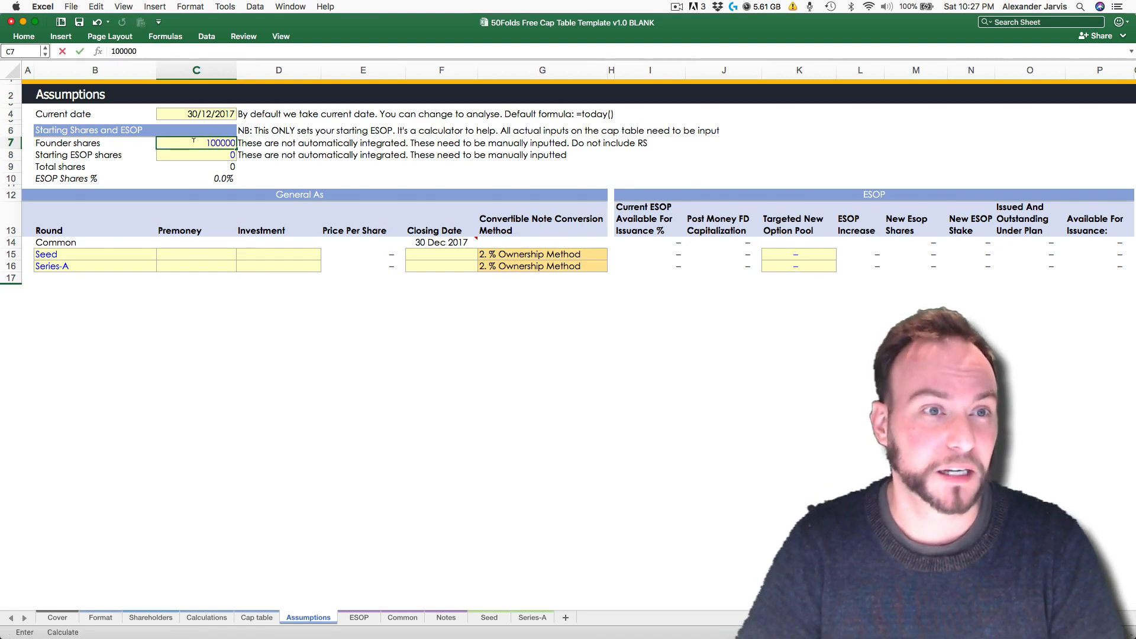
key("Return")
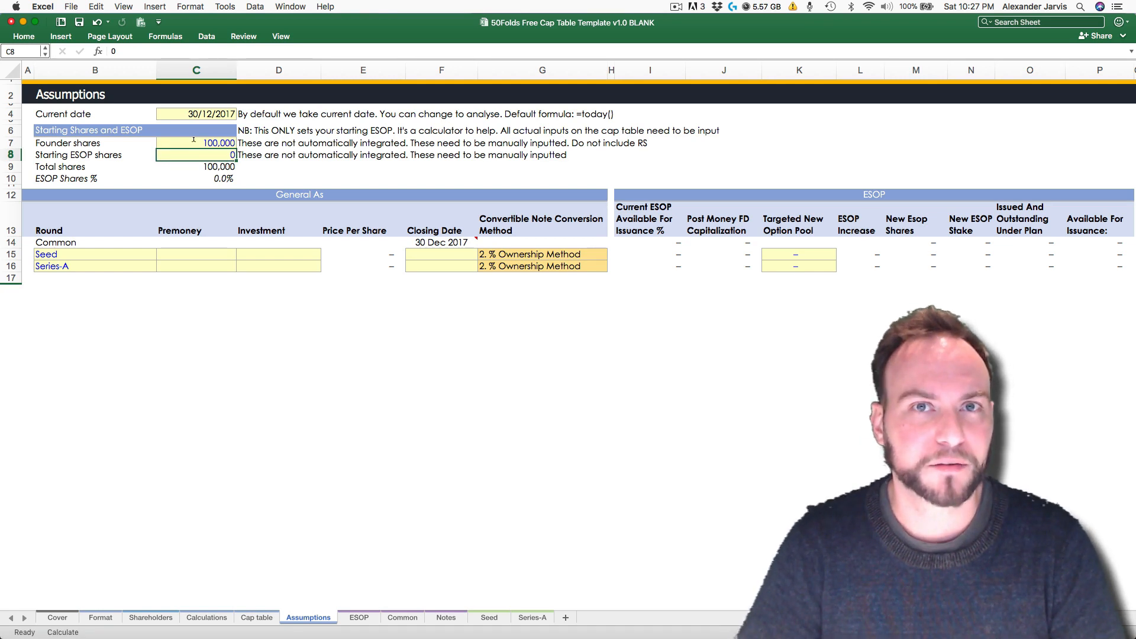
type("30000")
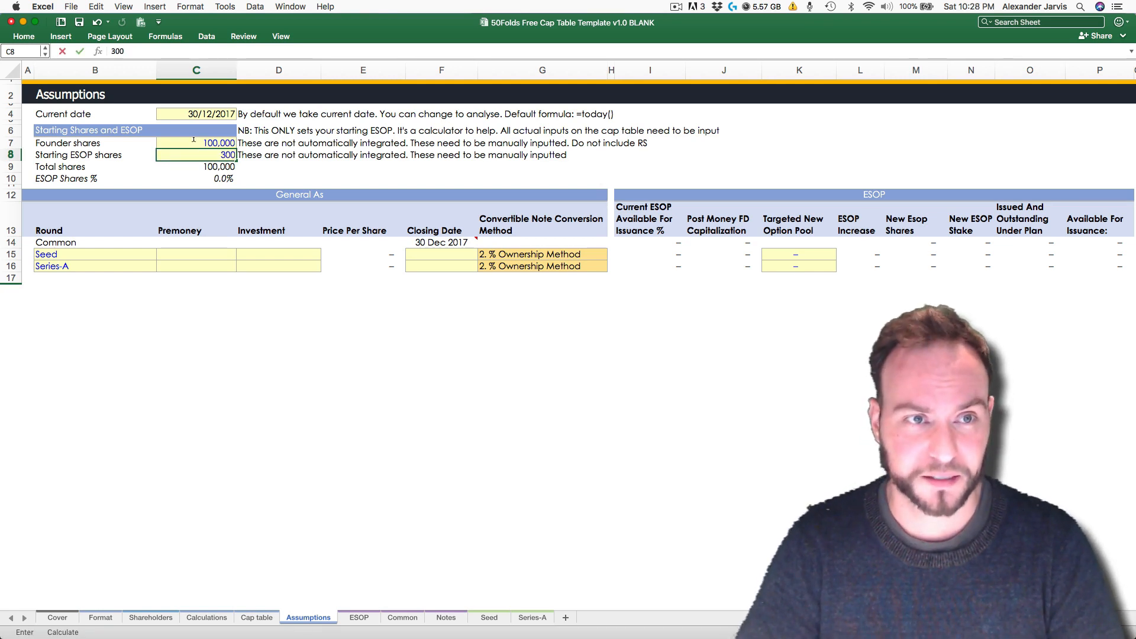
key("Return")
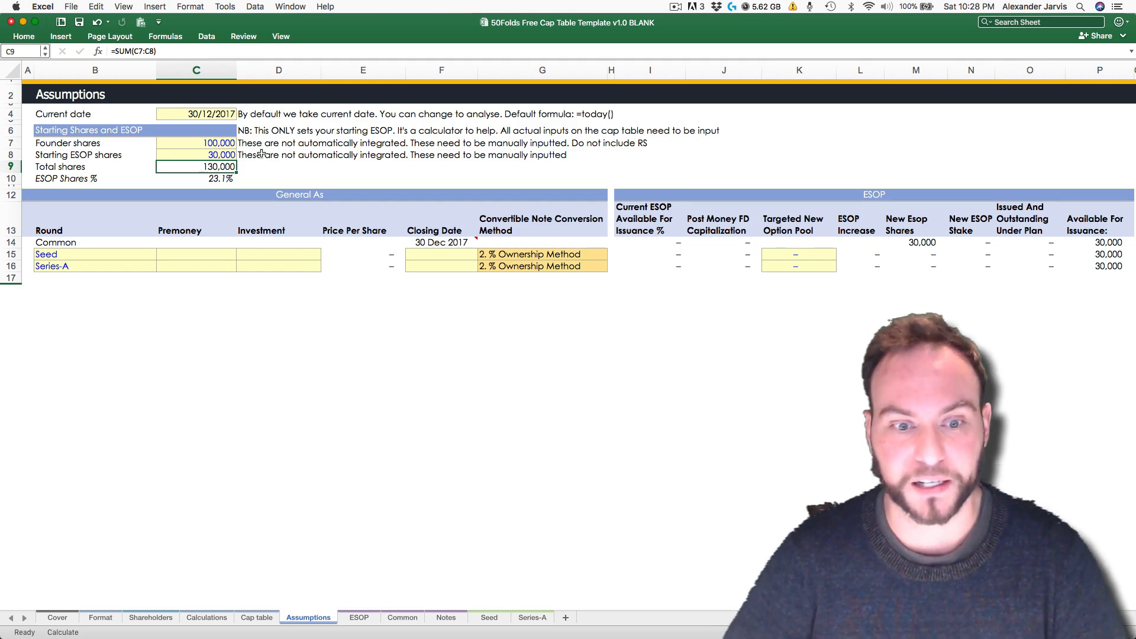
Step: Clear the existing entries in the RS? (For ESOP balance) column of the Common sheet
key("ctrl+Page_Down")
key("ctrl+Page_Down")
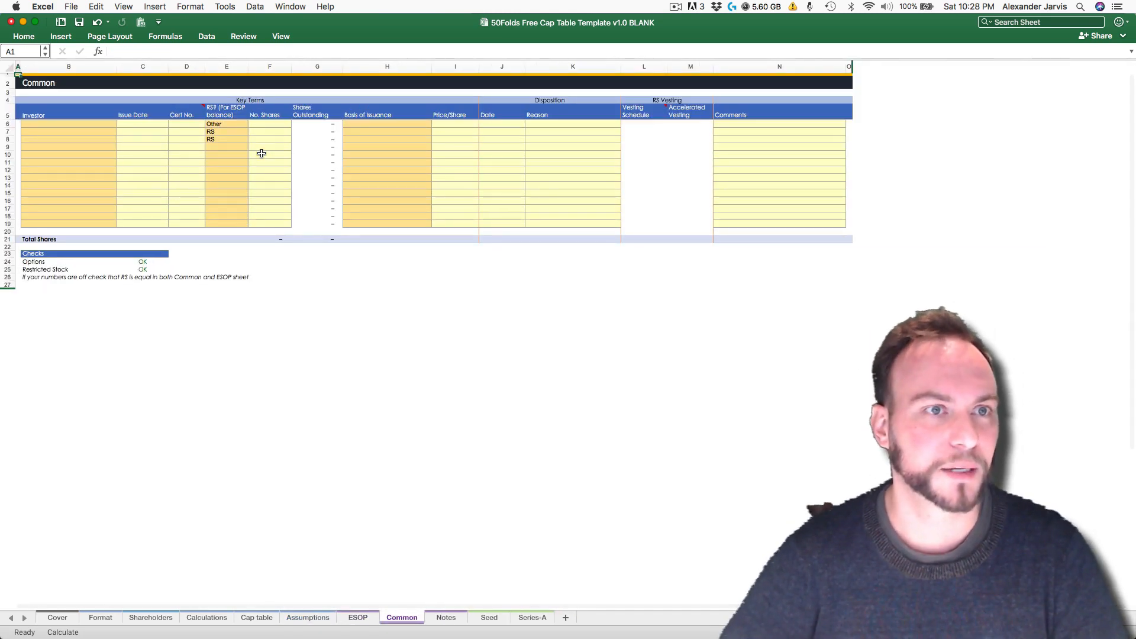
scroll(261, 153, "up", 5)
scroll(353, 100, "up", 2)
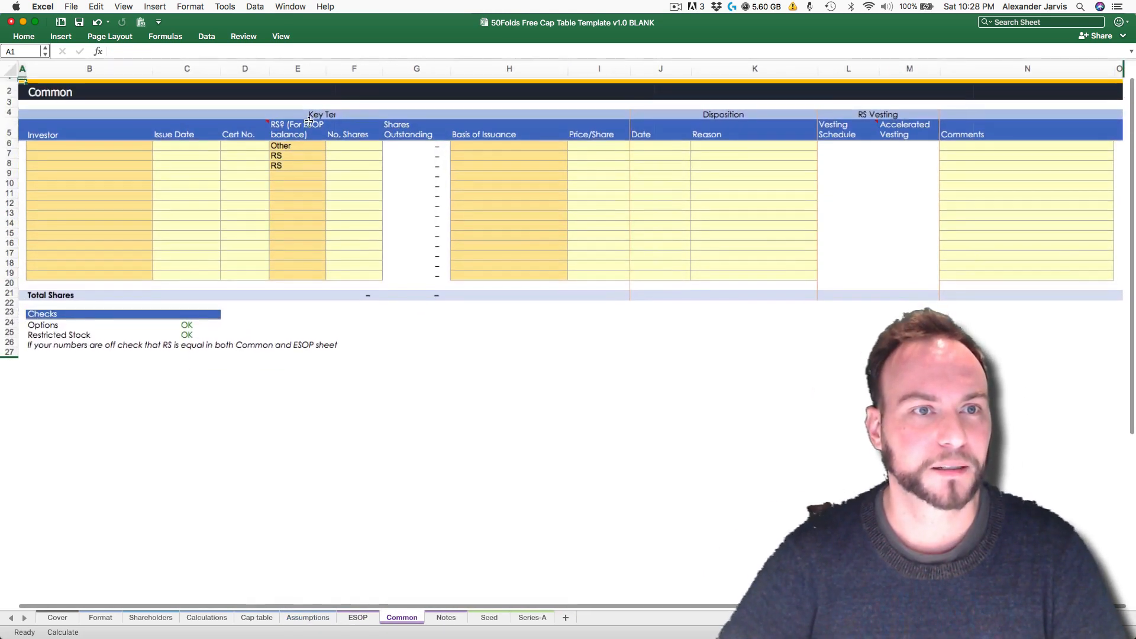
left_click(294, 142)
key("shift+super+Down")
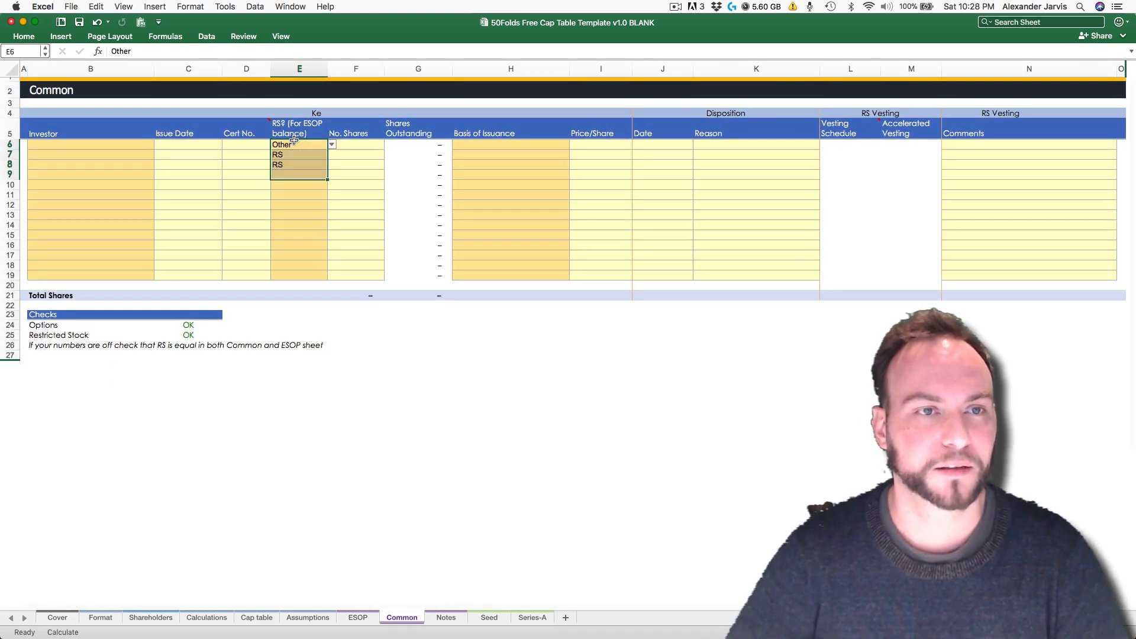
key("Delete")
Step: Choose the two founders as investors in the first two rows of the Common sheet
key("Left")
key("Left")
key("Left")
key("alt+Down")
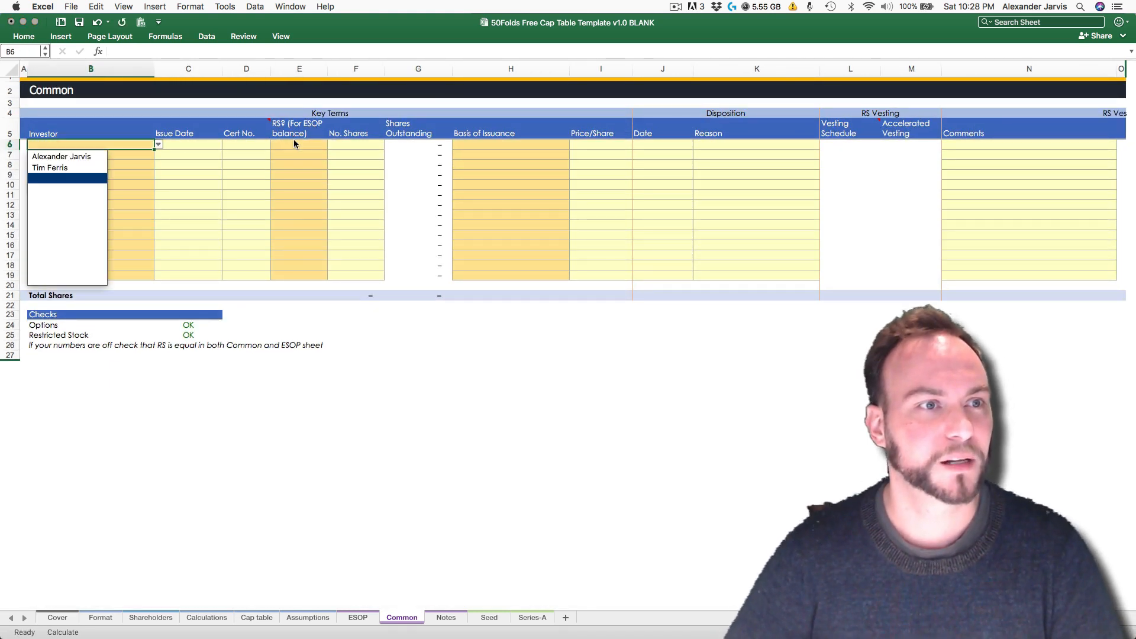
key("Up")
key("Up")
key("Return")
key("Return")
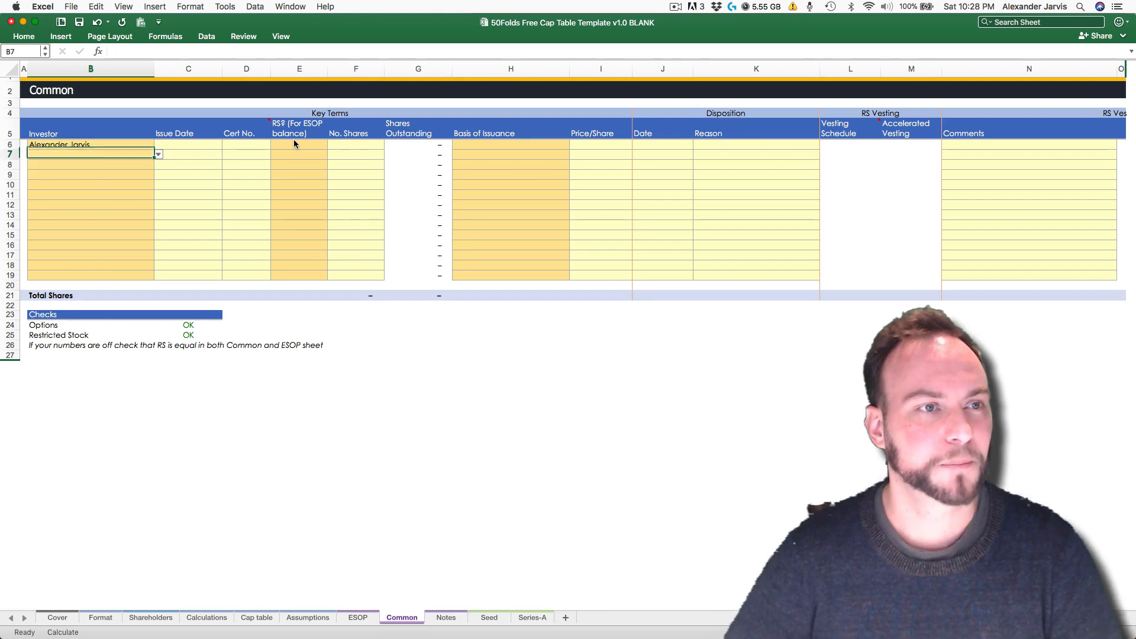
key("alt+Down")
key("Up")
key("Return")
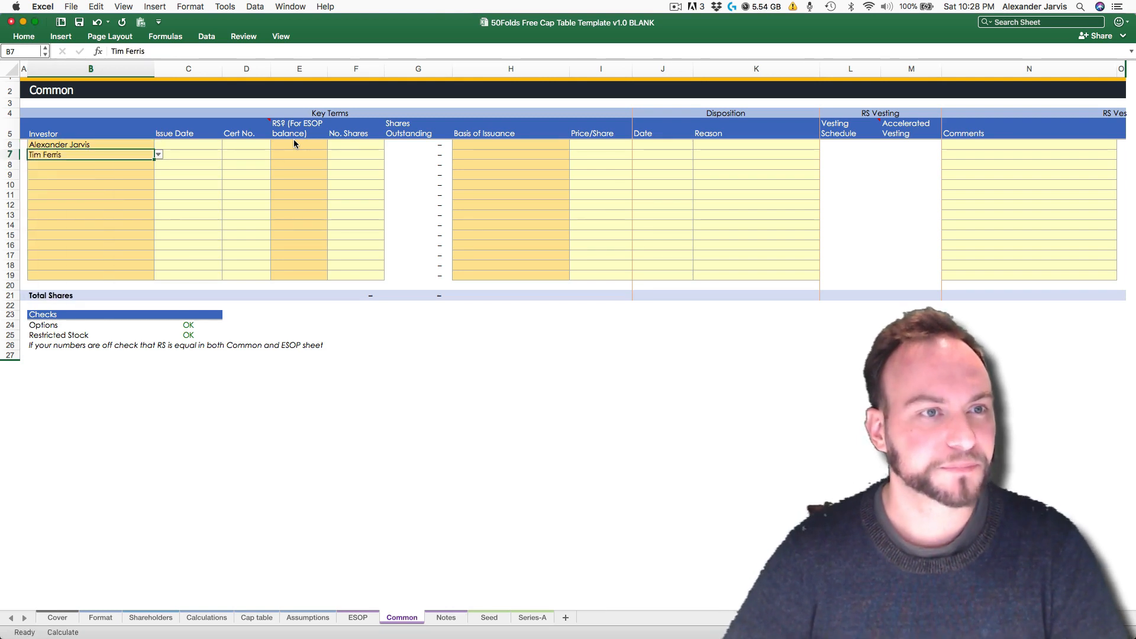
Step: Enter 1 as the Cert No. for both investors on the Common sheet
key("Up")
key("Right")
key("Right")
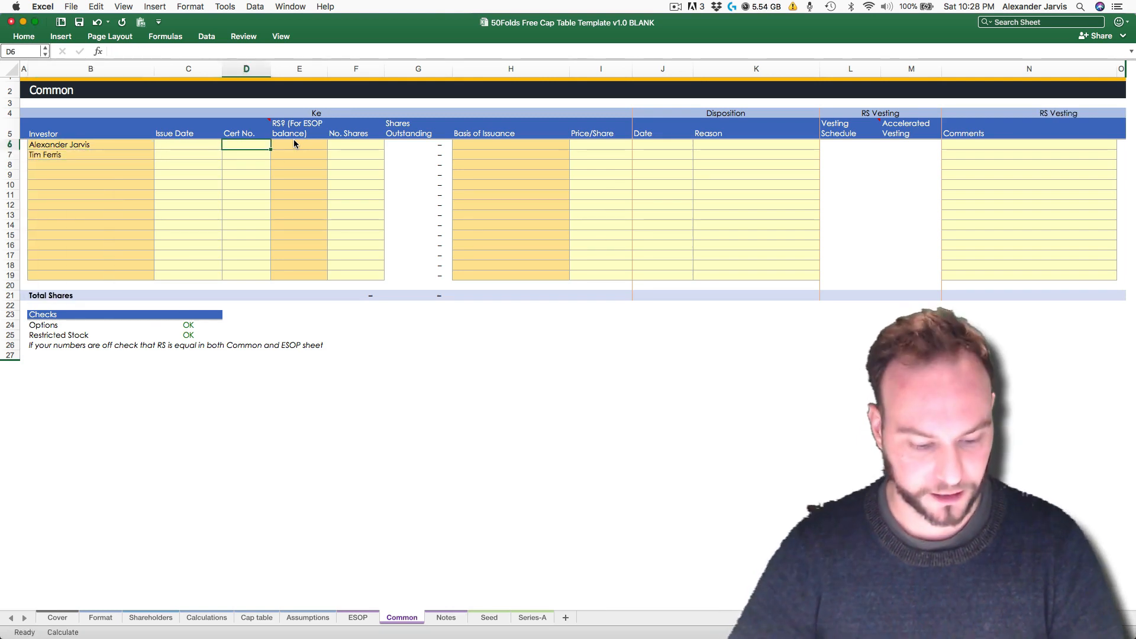
type("1")
key("Return")
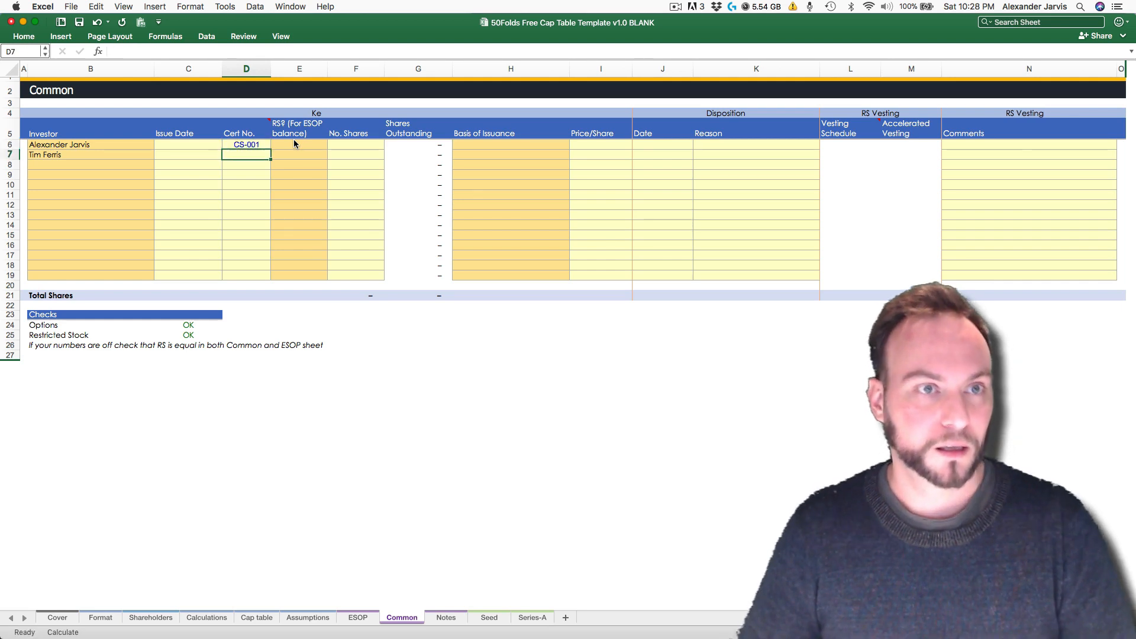
type("1")
key("Return")
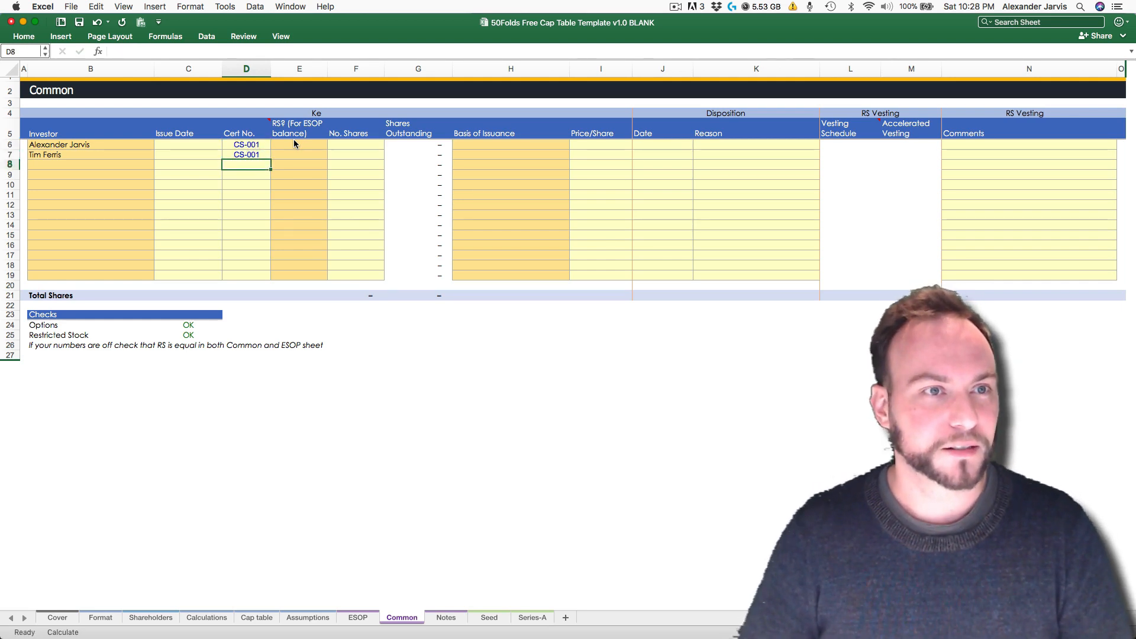
Step: Set the RS? (For ESOP balance) option to Other for both investors
key("Up")
key("Up")
key("Right")
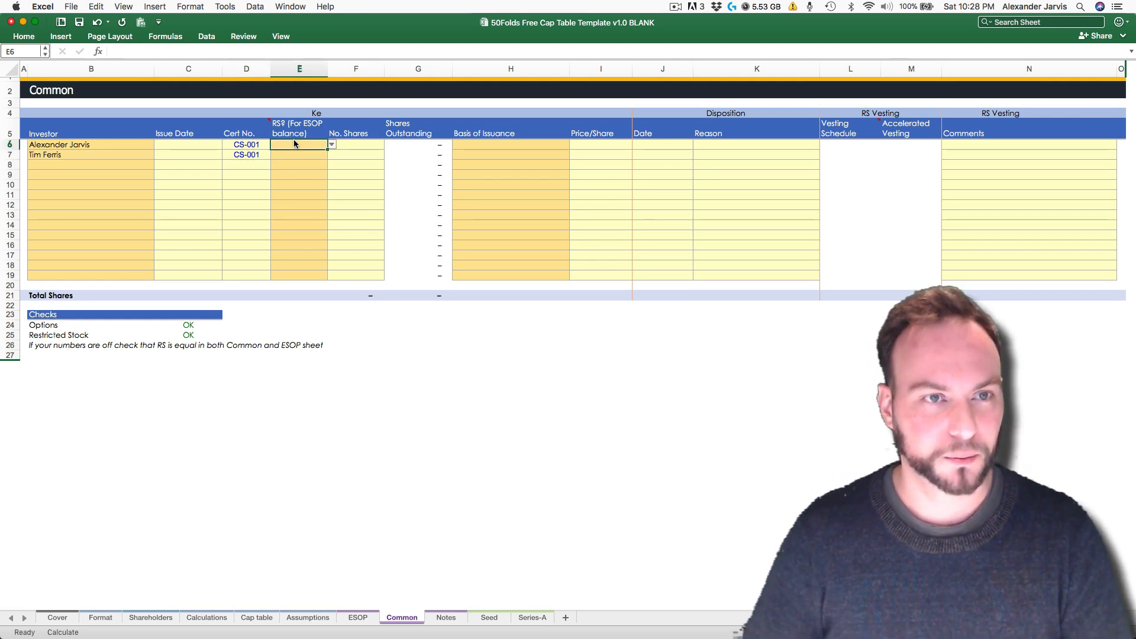
key("alt+Down")
key("Down")
key("Return")
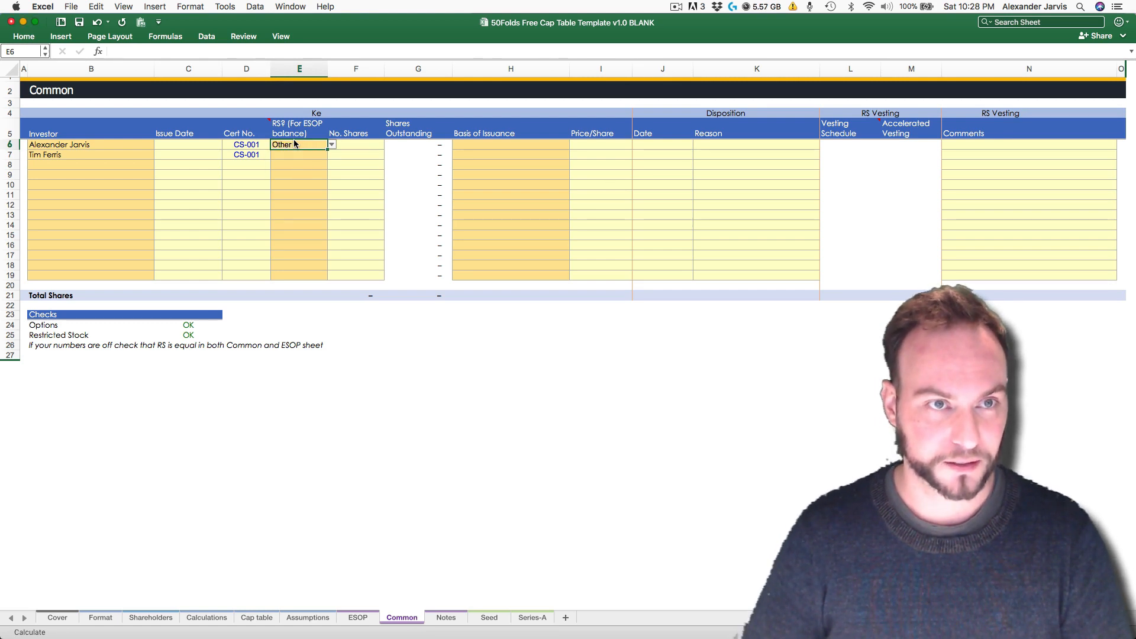
key("Return")
key("alt+Down")
key("Down")
key("Return")
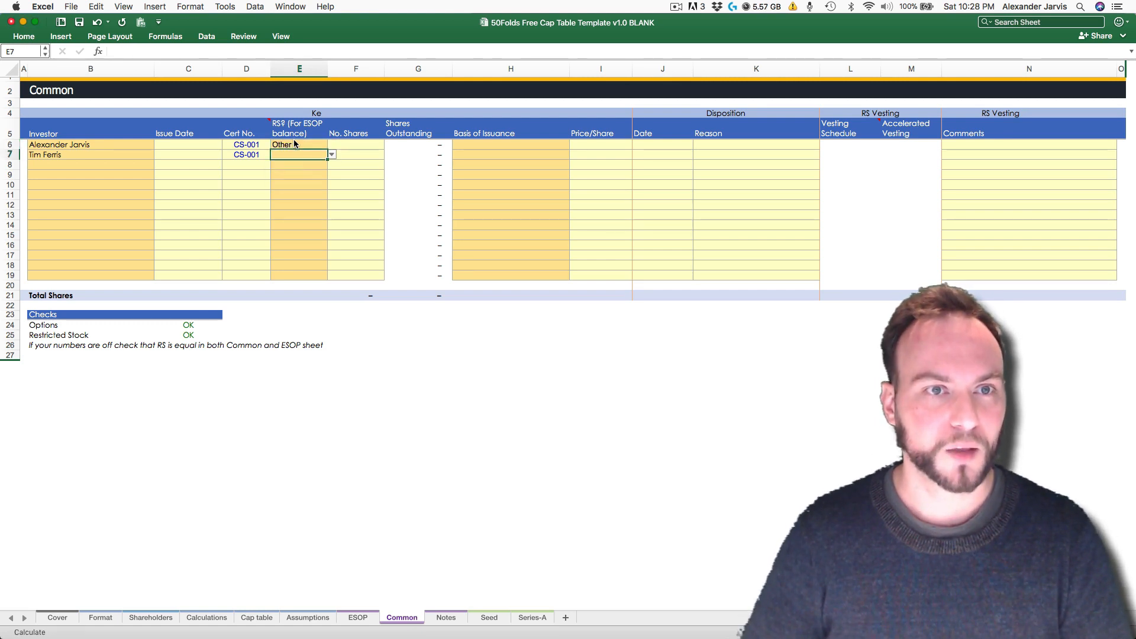
Step: Enter 50,000 as the No. Shares for both founders on the Common sheet
key("Up")
key("Right")
type("50")
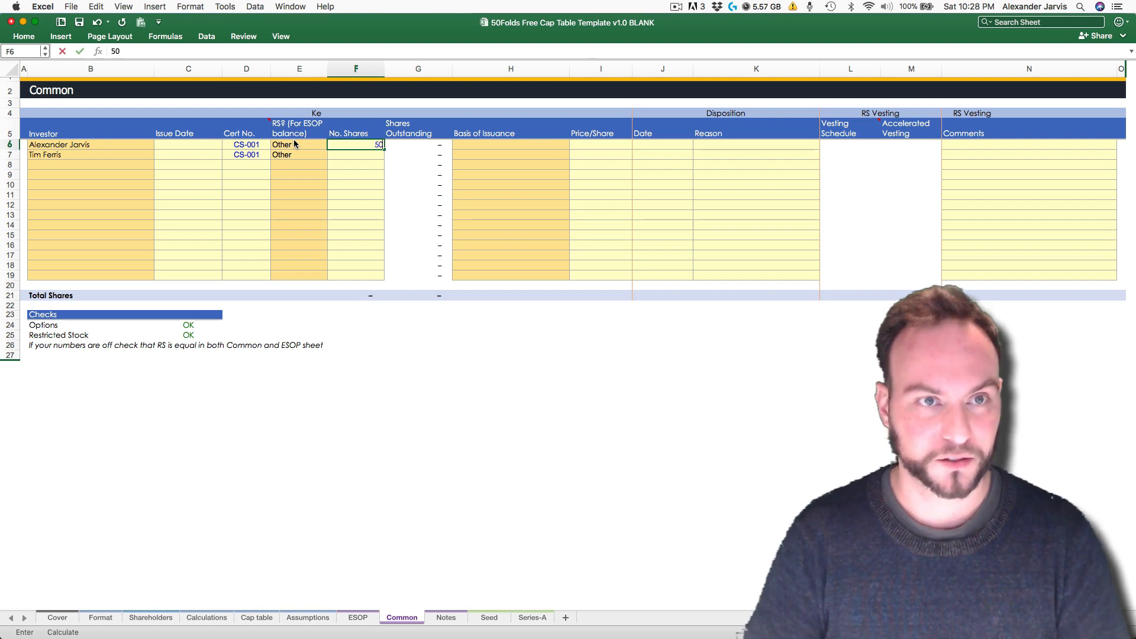
type(",000")
key("Return")
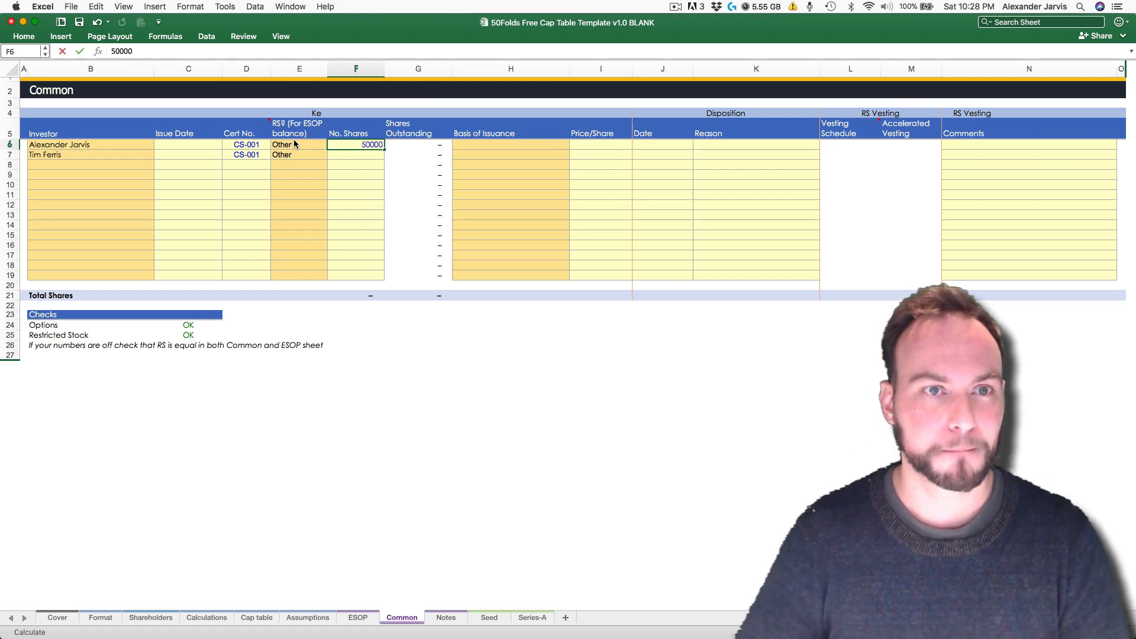
key("Up")
key("super+c")
key("Down")
key("super+v")
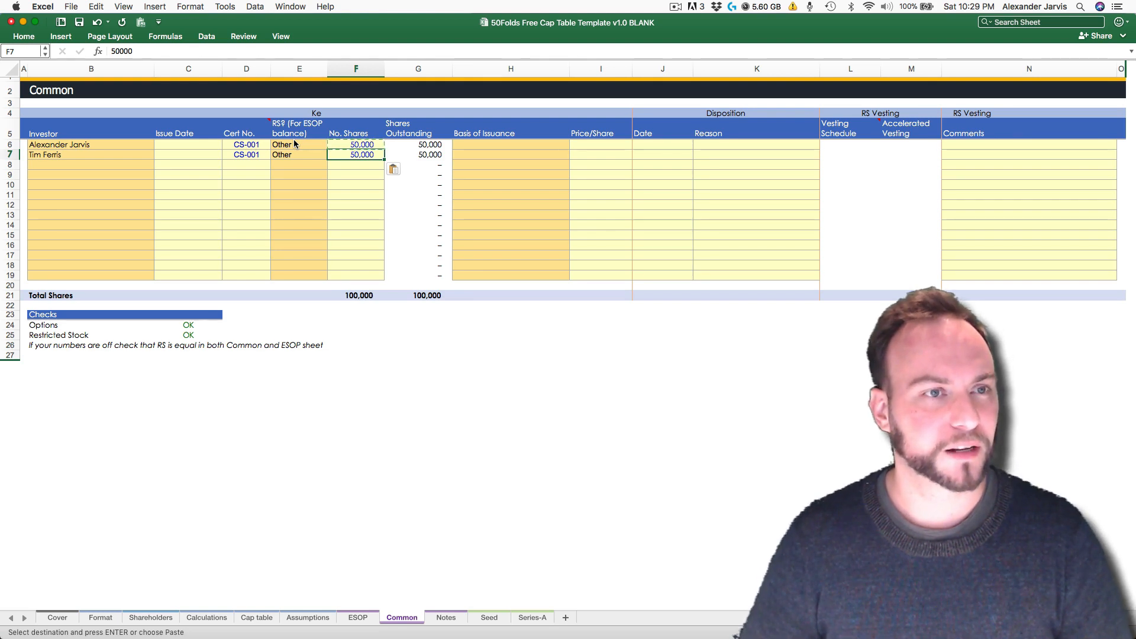
Step: Set the Issue Date to 1 Jan 2015 for both founders on the Common sheet
key("Left")
key("Left")
key("Left")
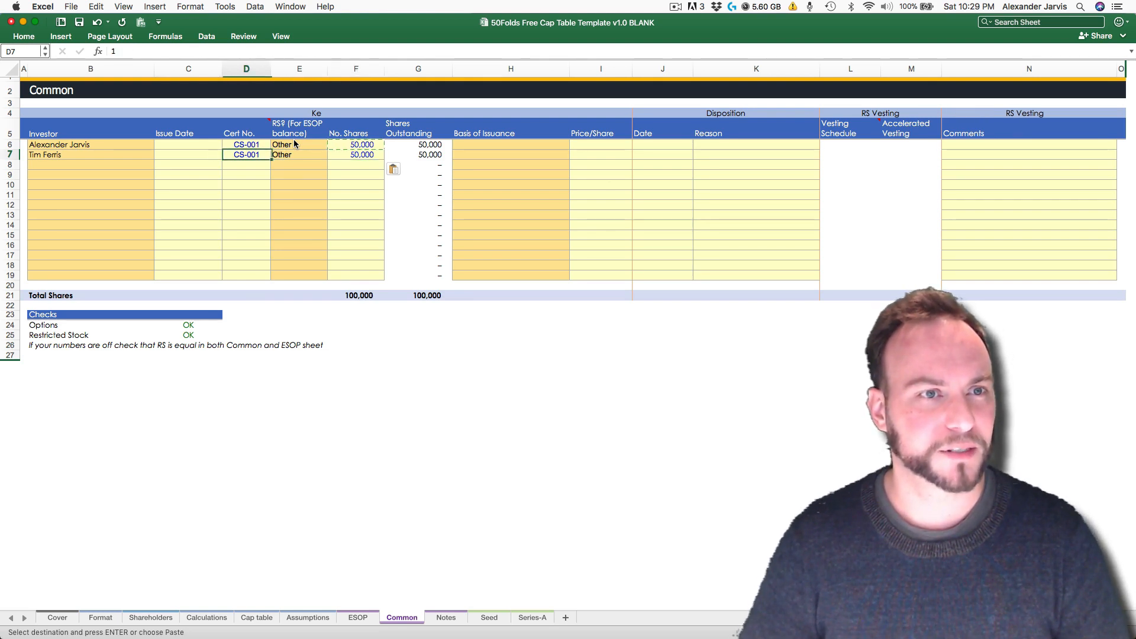
key("Up")
type("1")
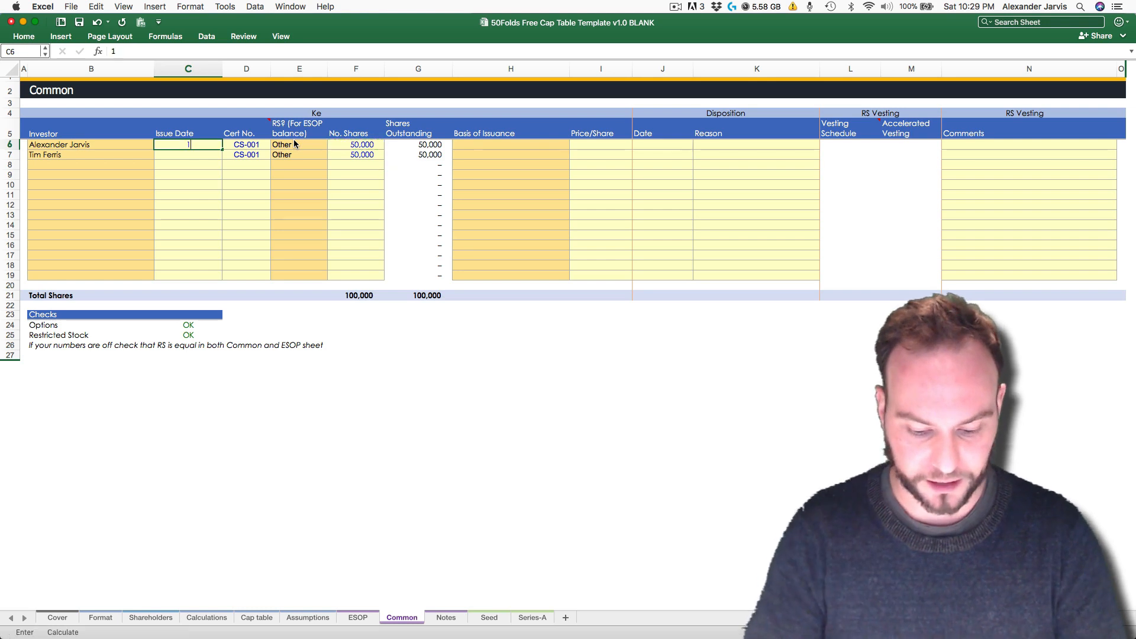
type(" jan 201")
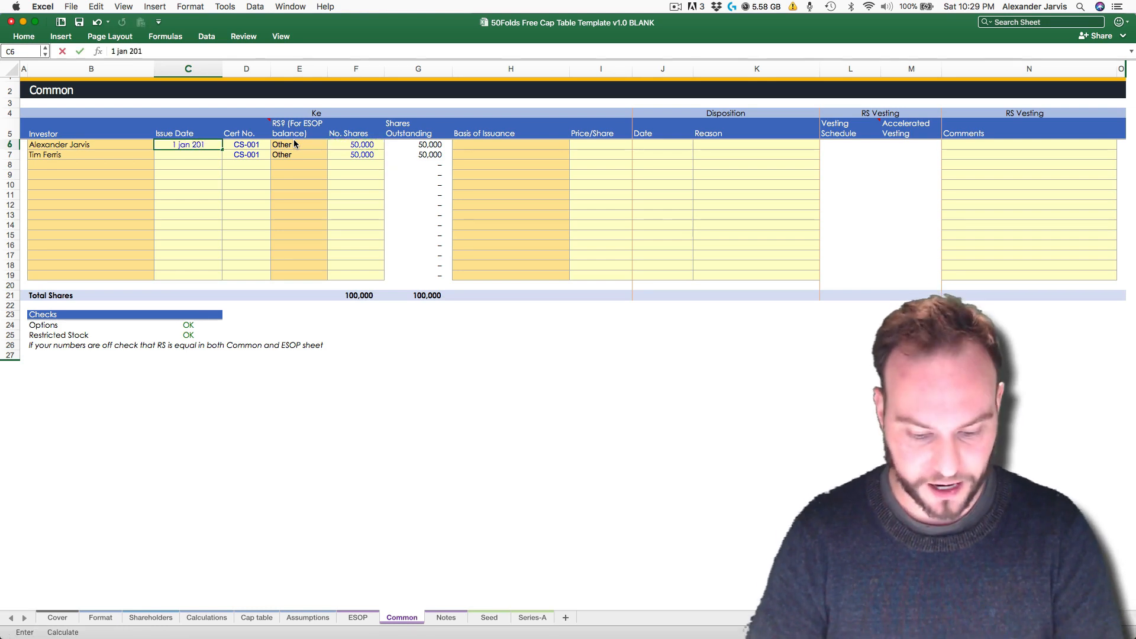
type("5")
key("Return")
key("Up")
key("super+c")
key("Down")
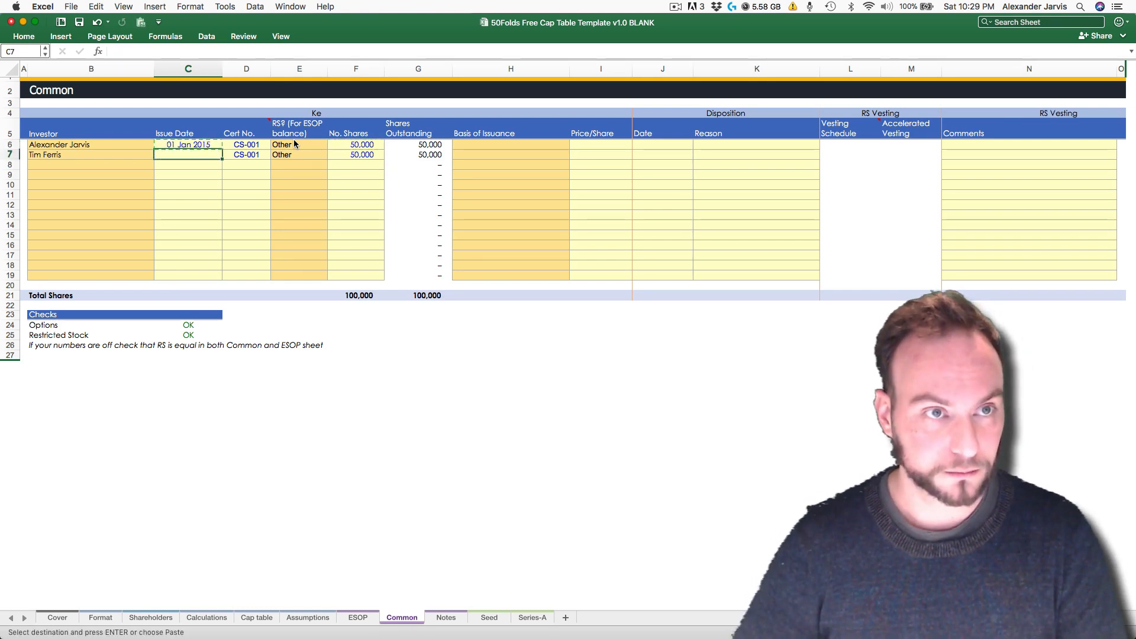
key("super+v")
Step: Set the Basis of Issuance to Original issuance for both founders
key("Right")
key("Right")
key("Right")
key("Right")
key("Right")
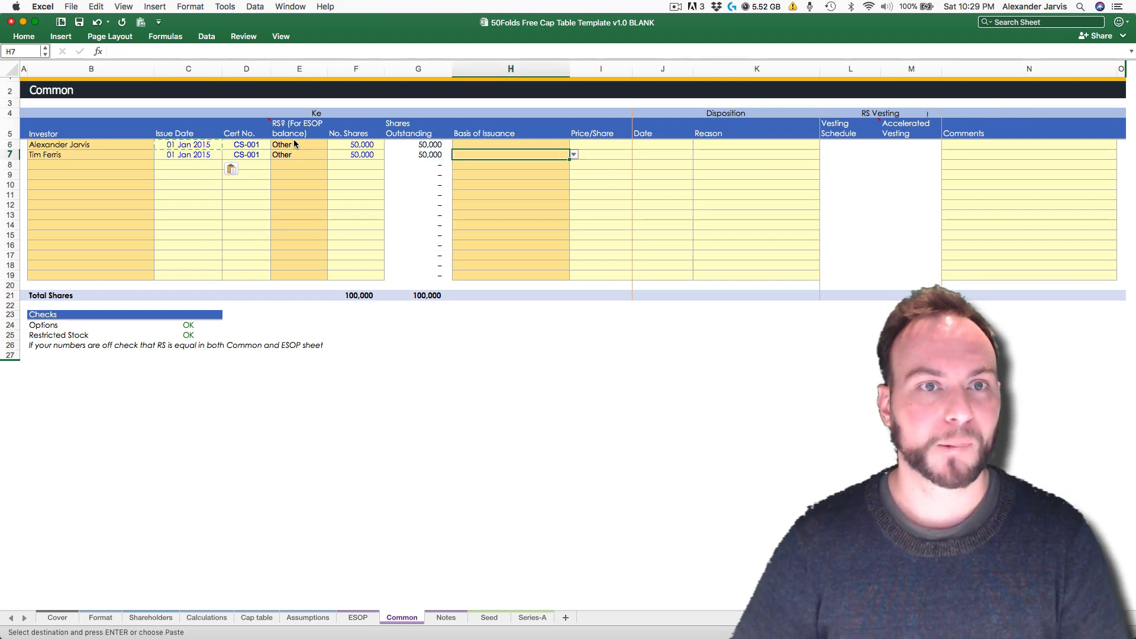
key("Up")
key("alt+Down")
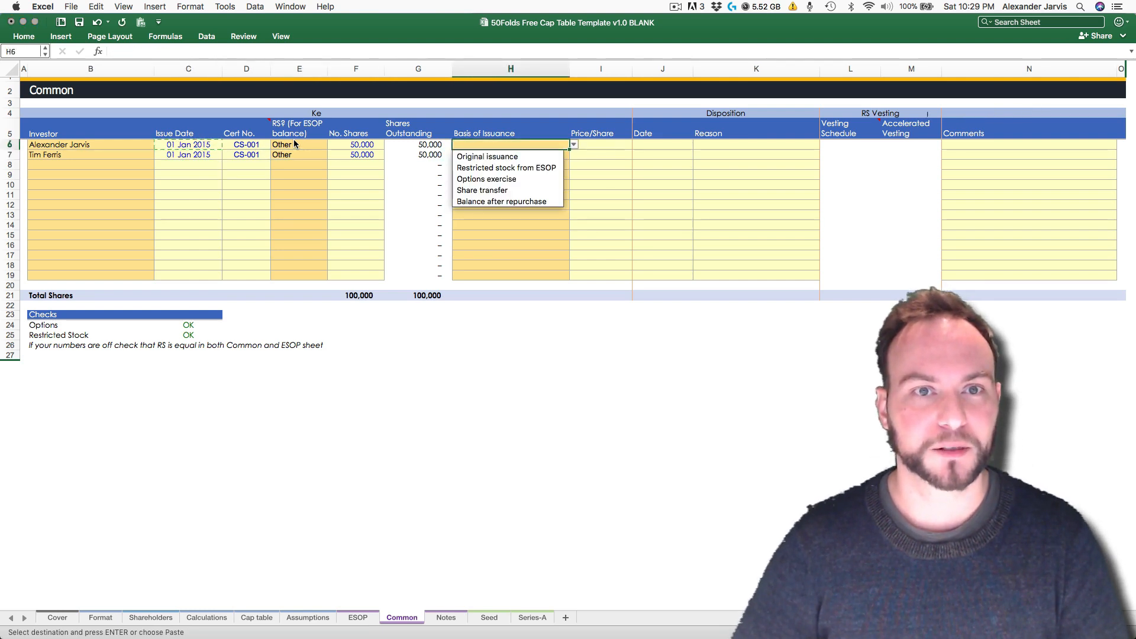
key("Down")
key("Return")
key("alt+Down")
key("Down")
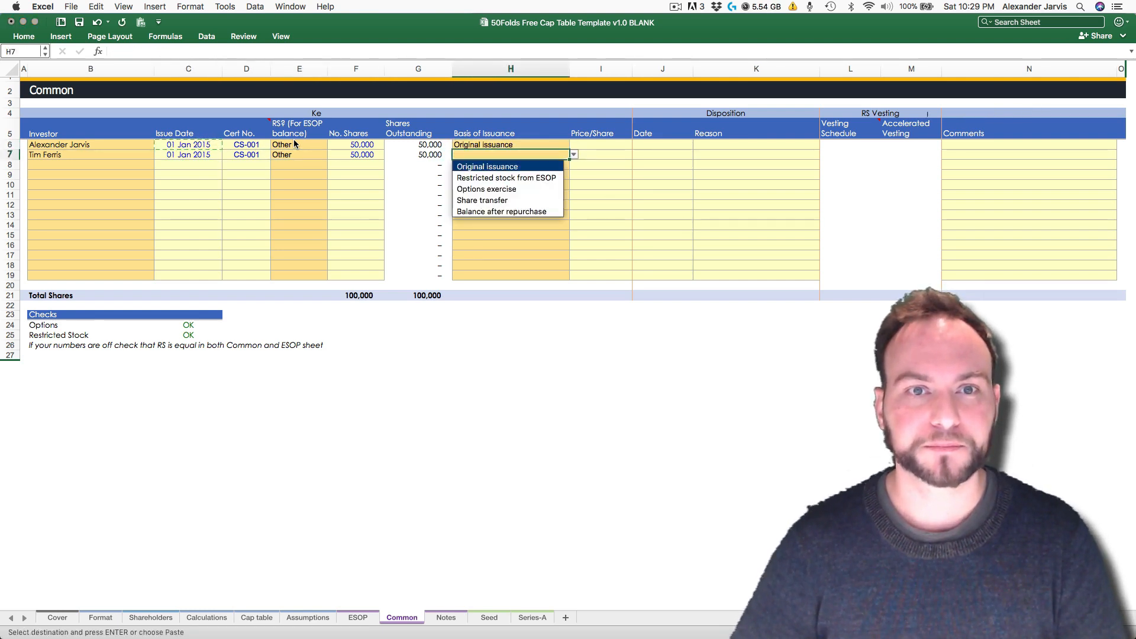
key("Return")
Step: Enter 0.001 as the Price/Share for both founders on the Common sheet
key("Up")
key("Right")
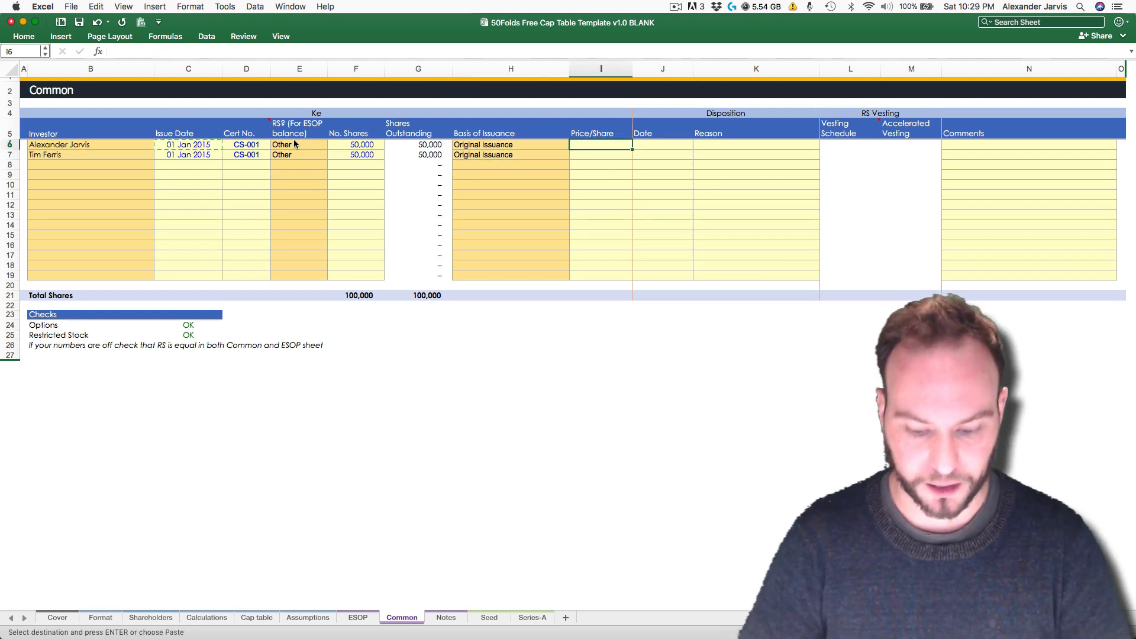
type("0.001")
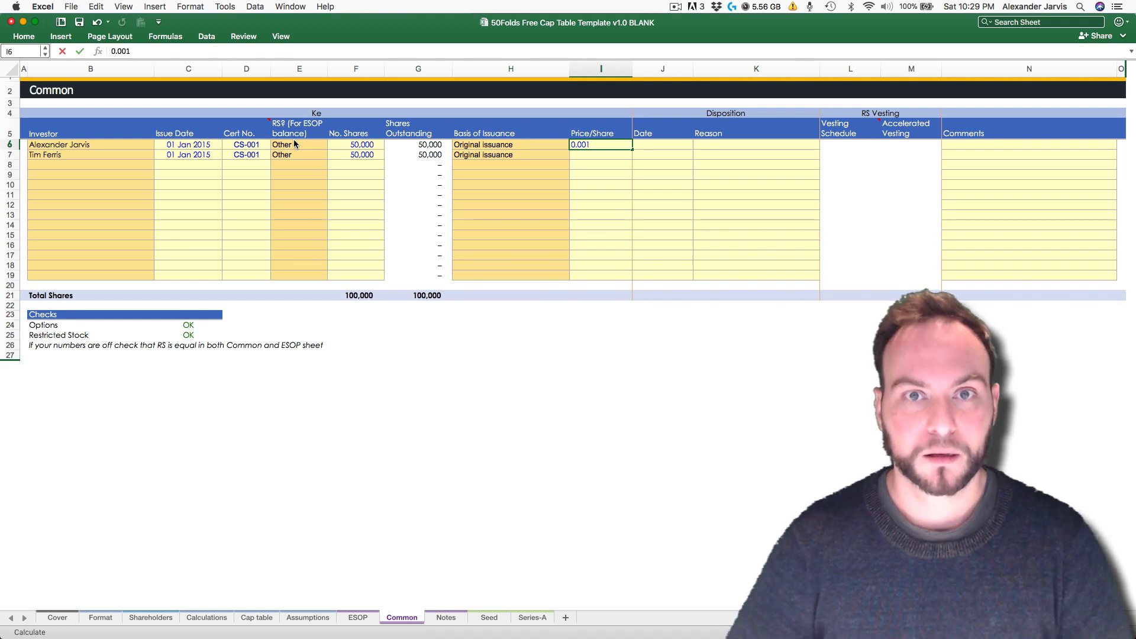
key("Return")
key("Up")
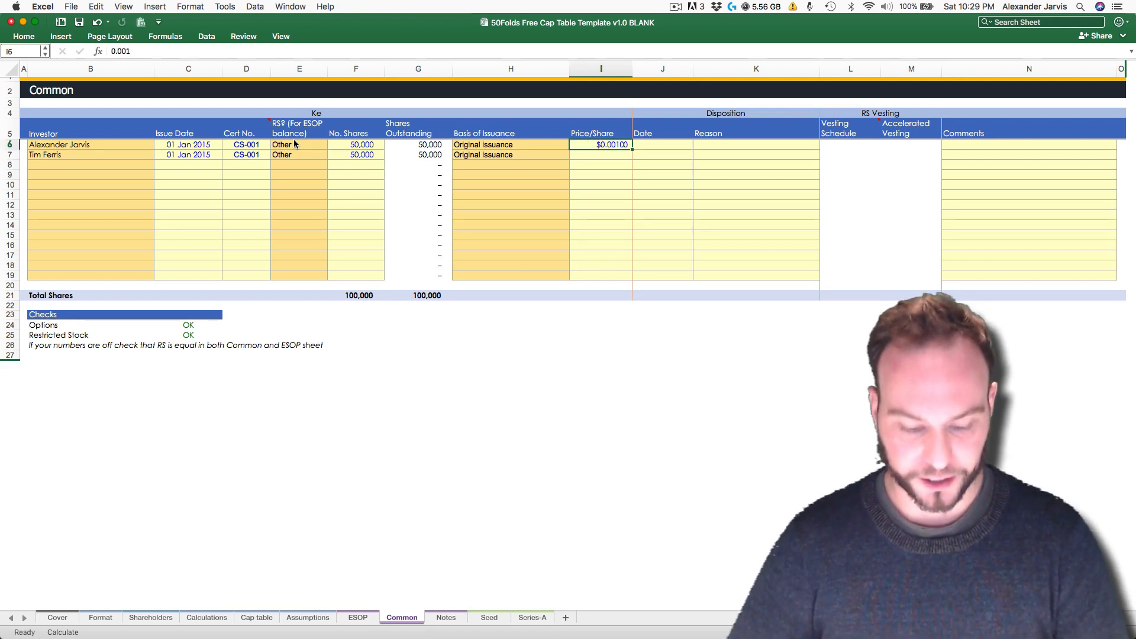
key("super+c")
key("Down")
key("super+v")
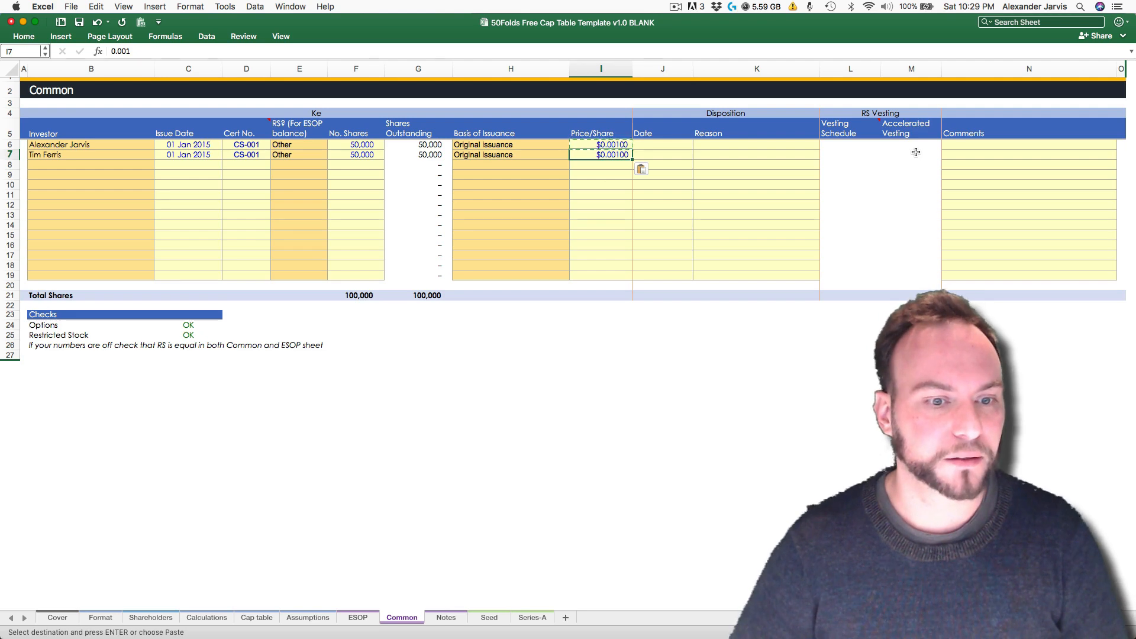
Step: Enter the new staff member's name as the third shareholder on the Shareholders sheet
key("alt+Left")
key("alt+Left")
key("alt+Left")
key("alt+Left")
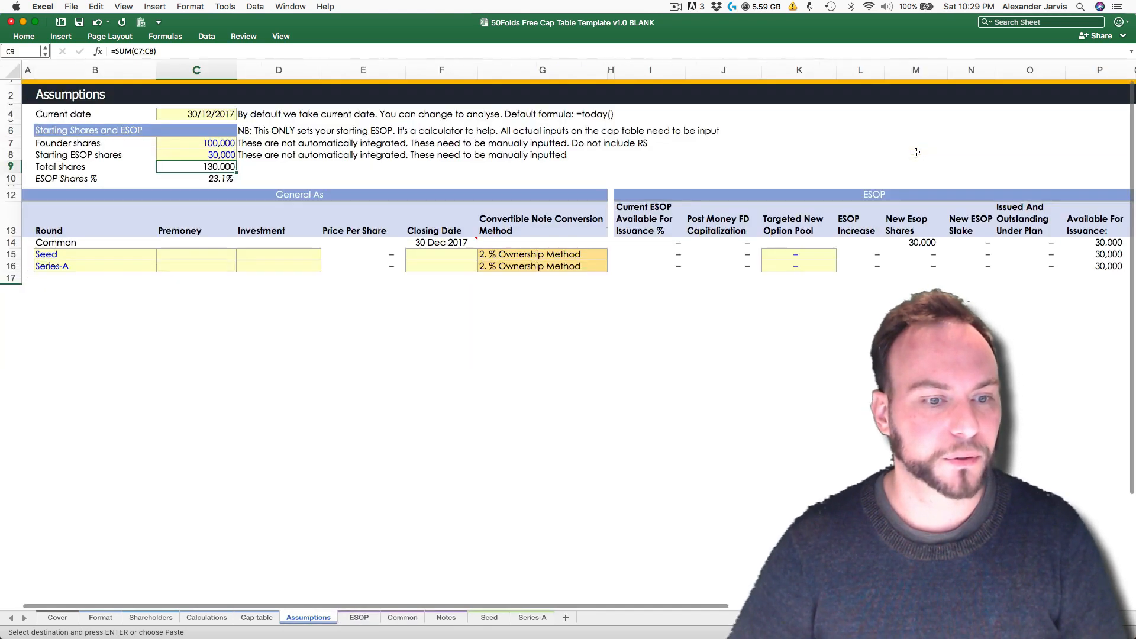
key("alt+Left")
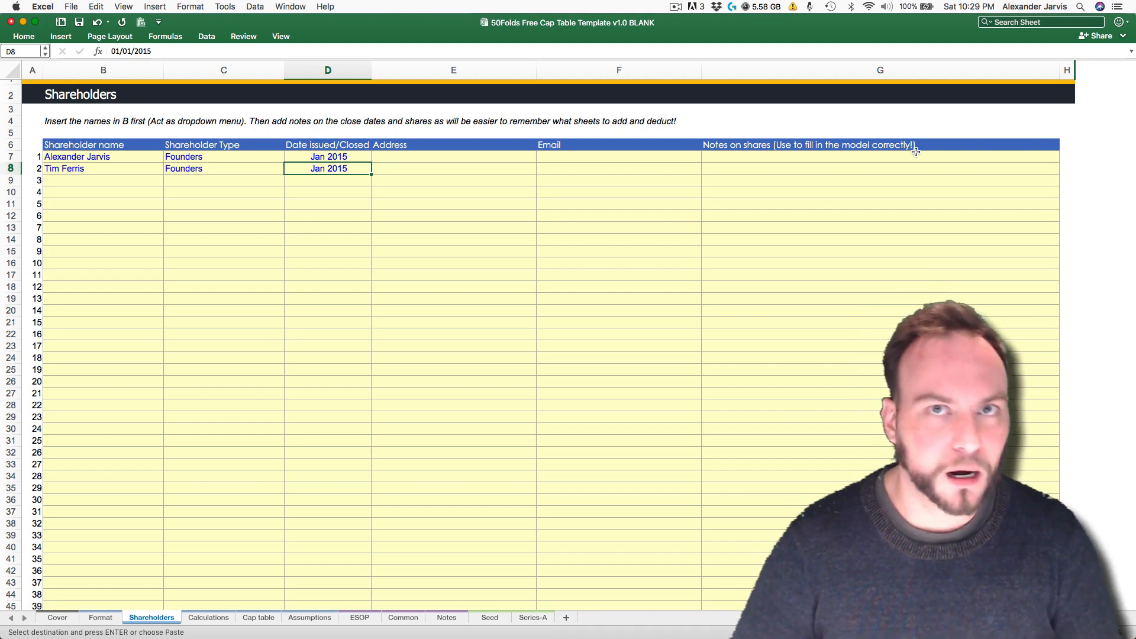
key("Left")
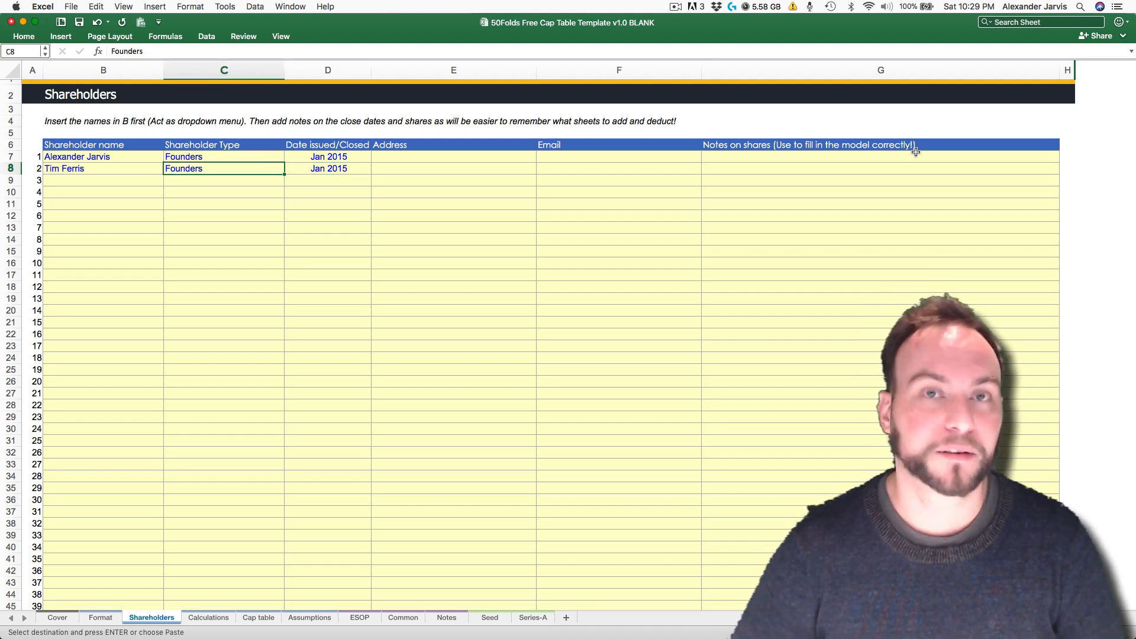
key("Down")
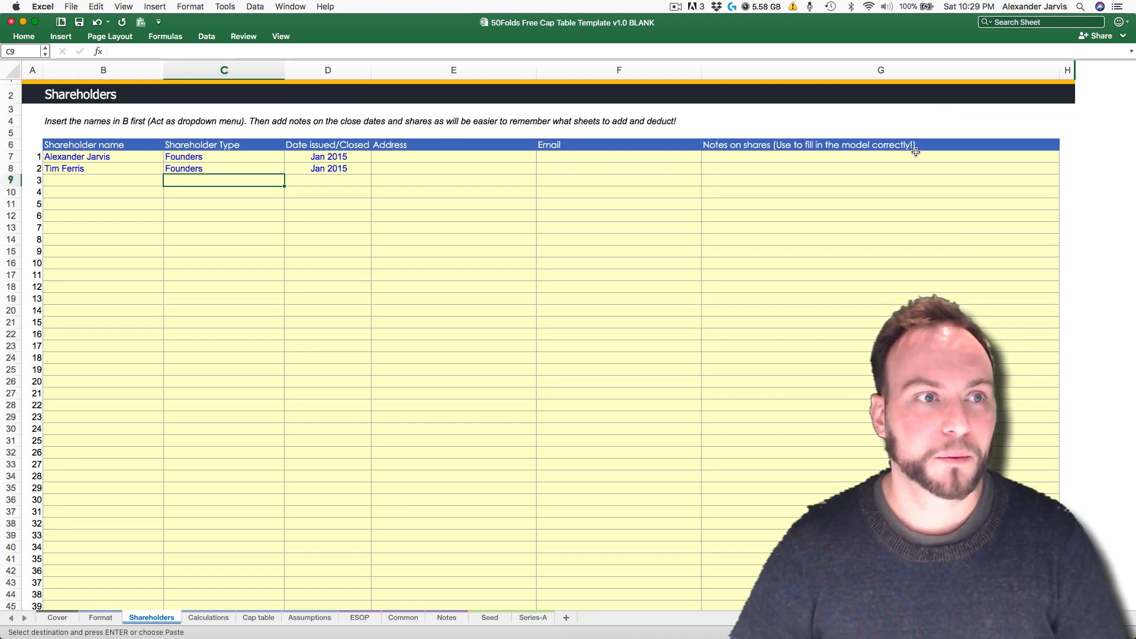
key("Left")
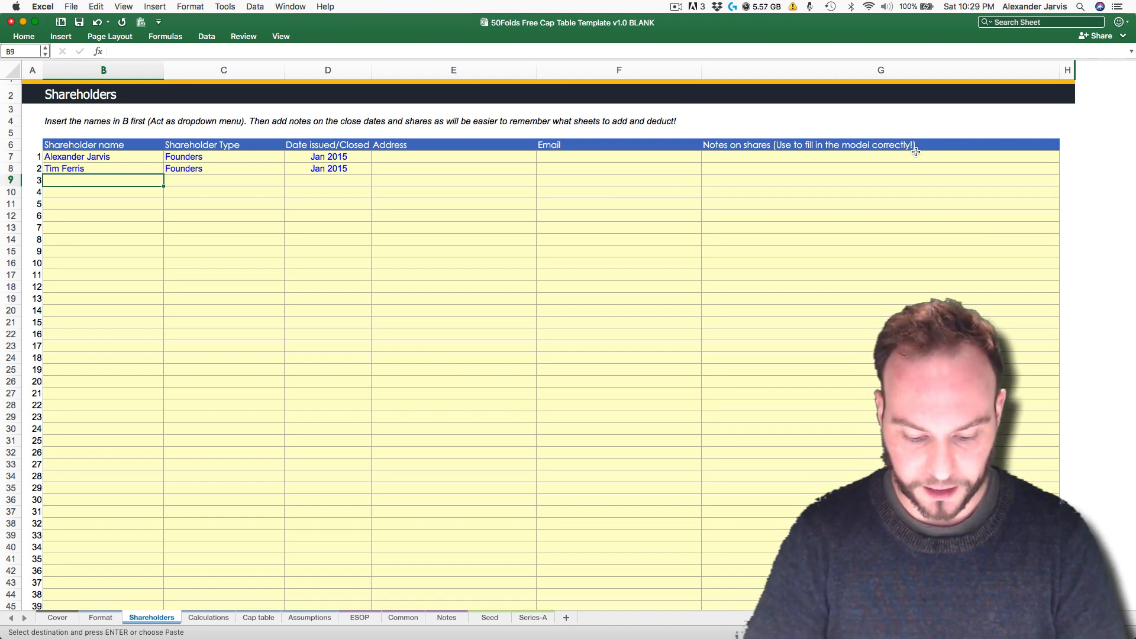
type("Capt")
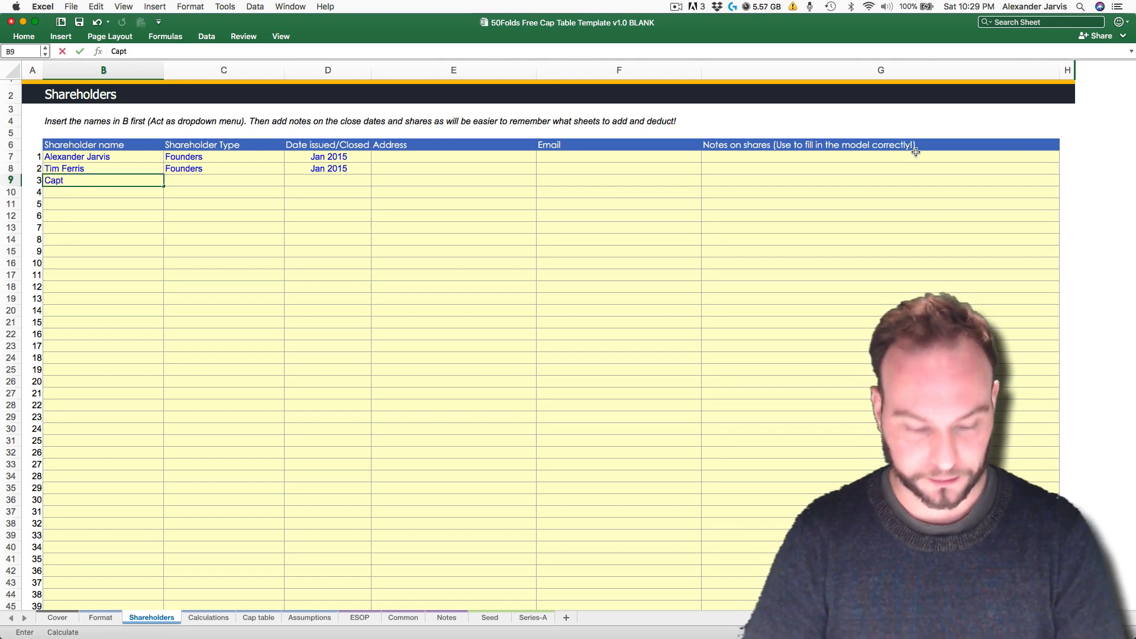
type("ain Techman")
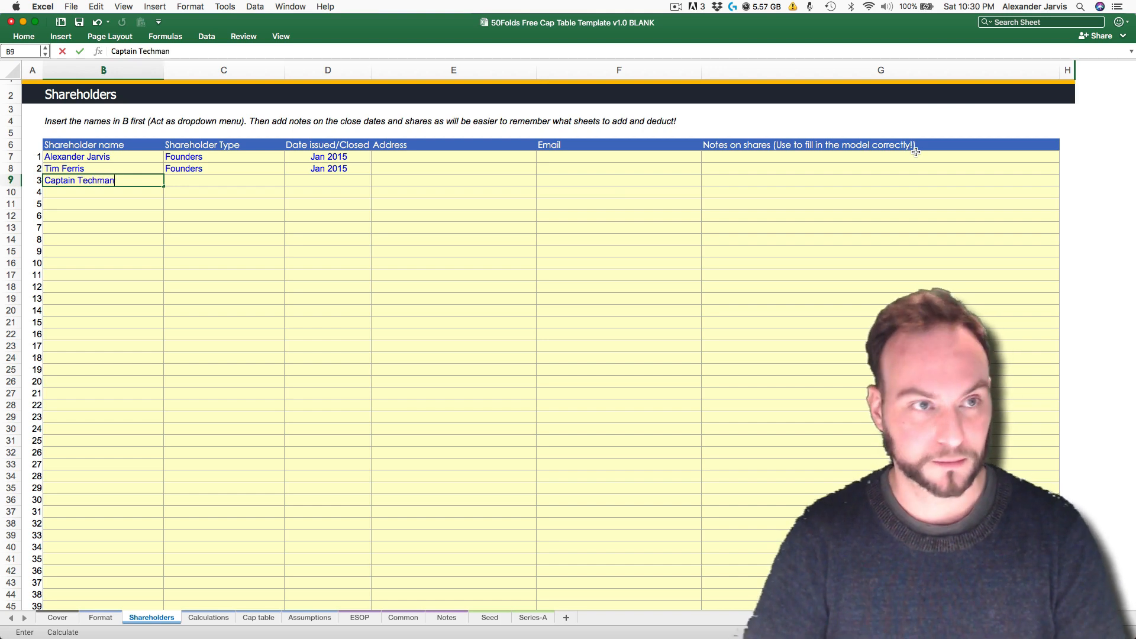
type("uy")
key("BackSpace")
type("o")
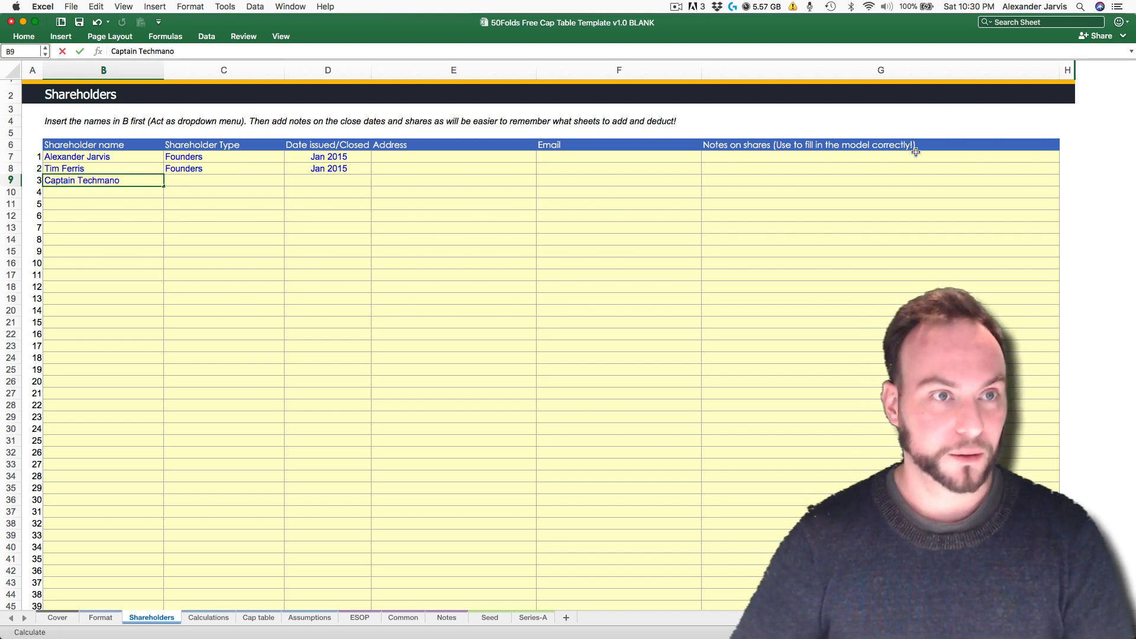
key("Return")
Step: Set the third shareholder's type to Staff and the Date issued/Closed to 3 Feb 2015
key("Up")
key("Right")
type("Staff")
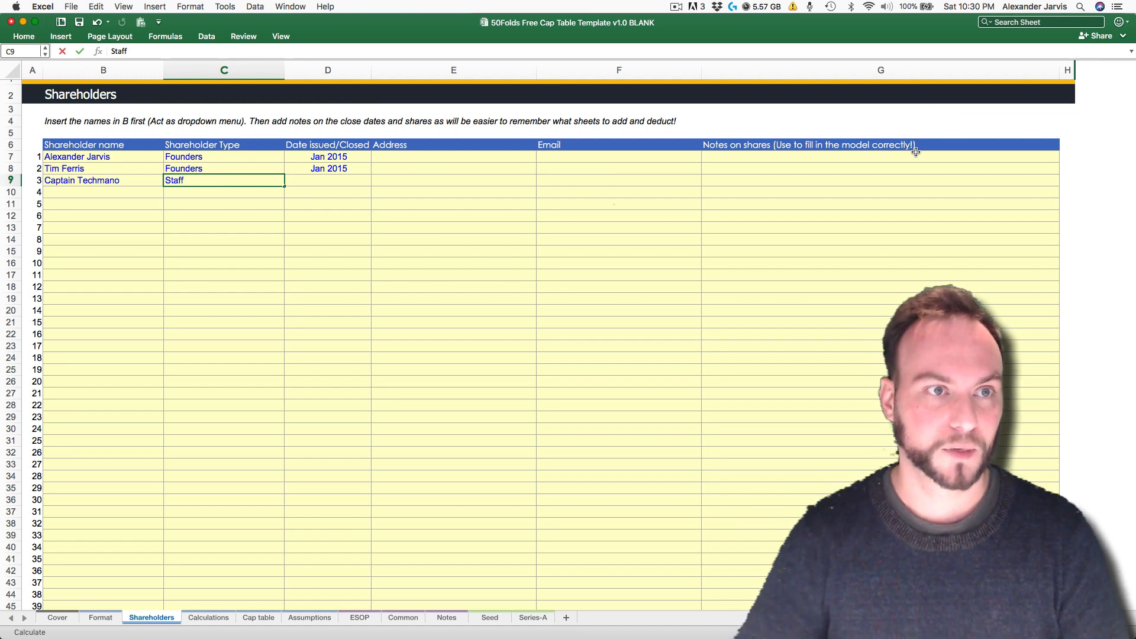
key("Return")
key("Up")
key("Right")
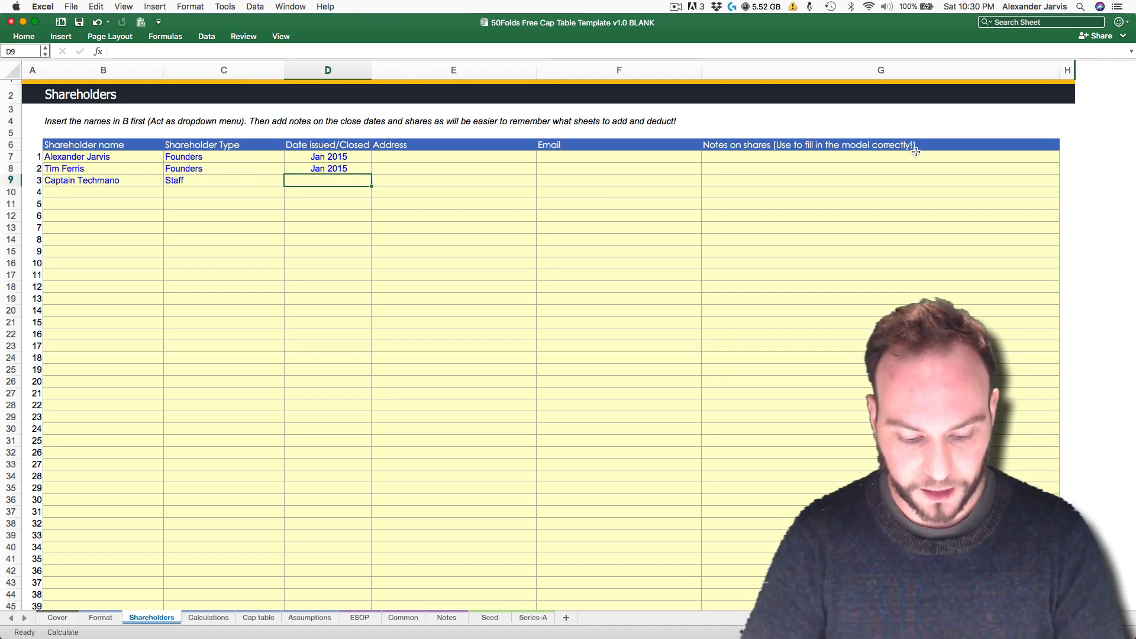
type("3 feb")
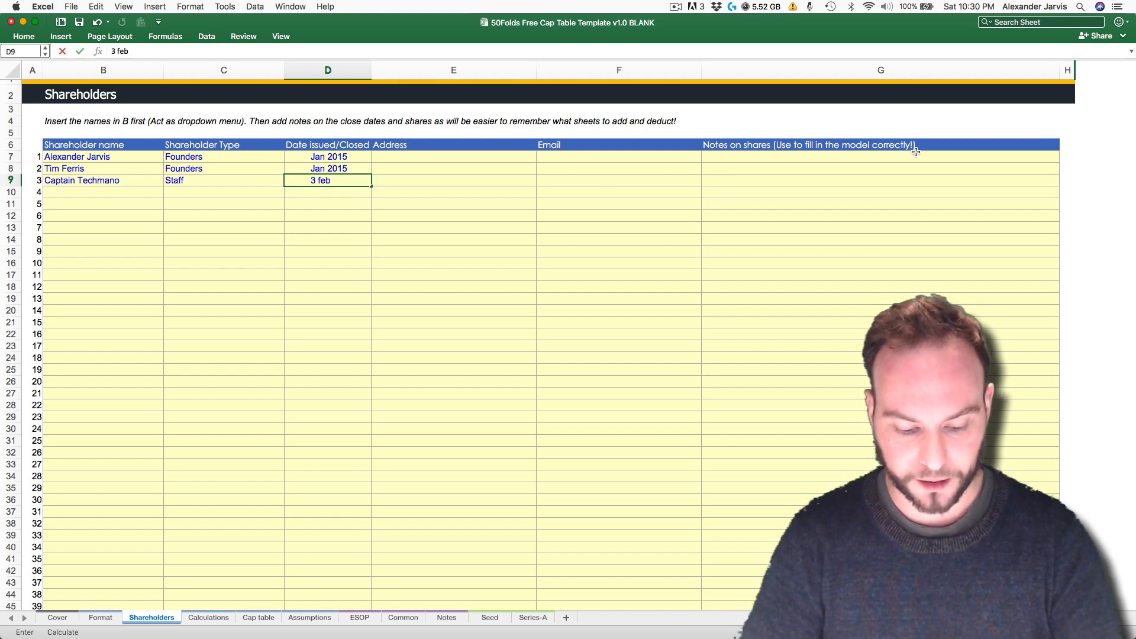
type(" 2015")
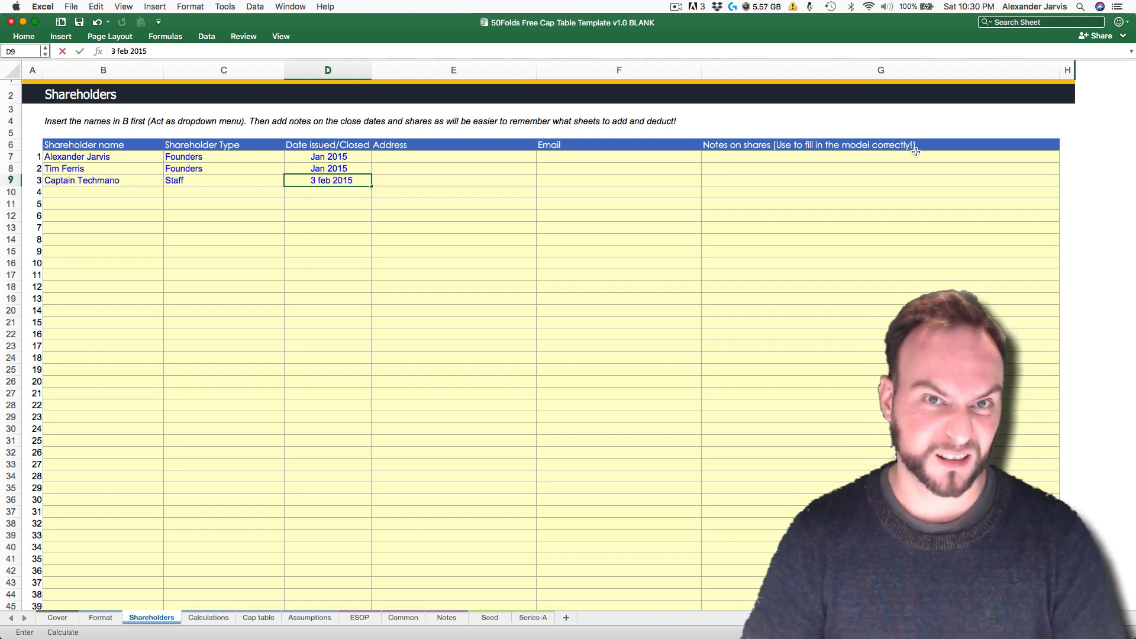
key("Return")
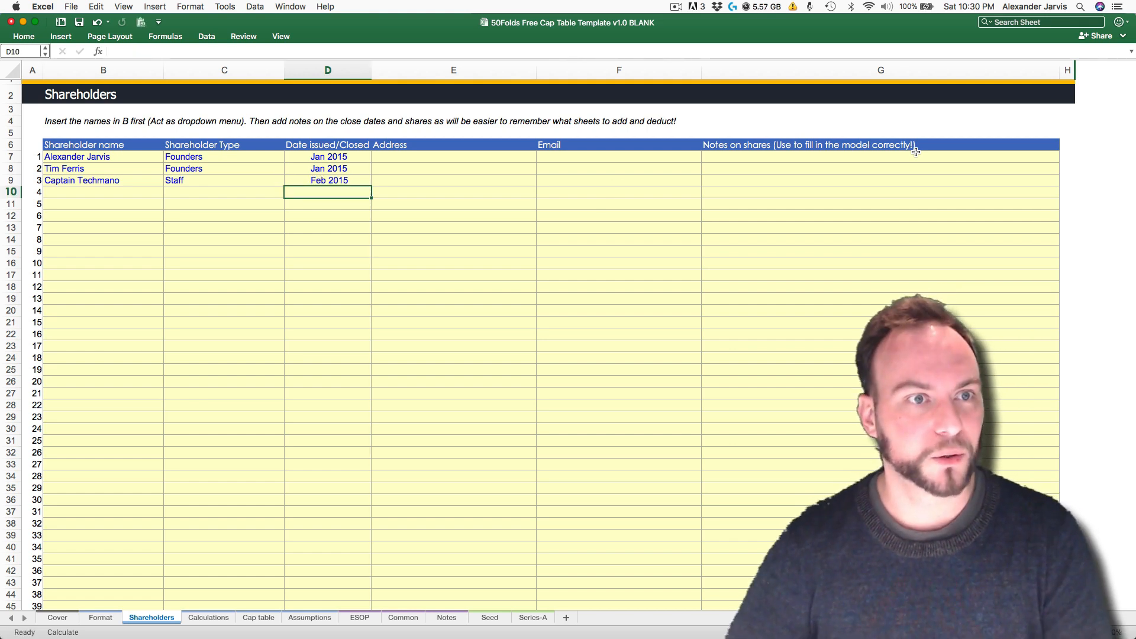
key("Up")
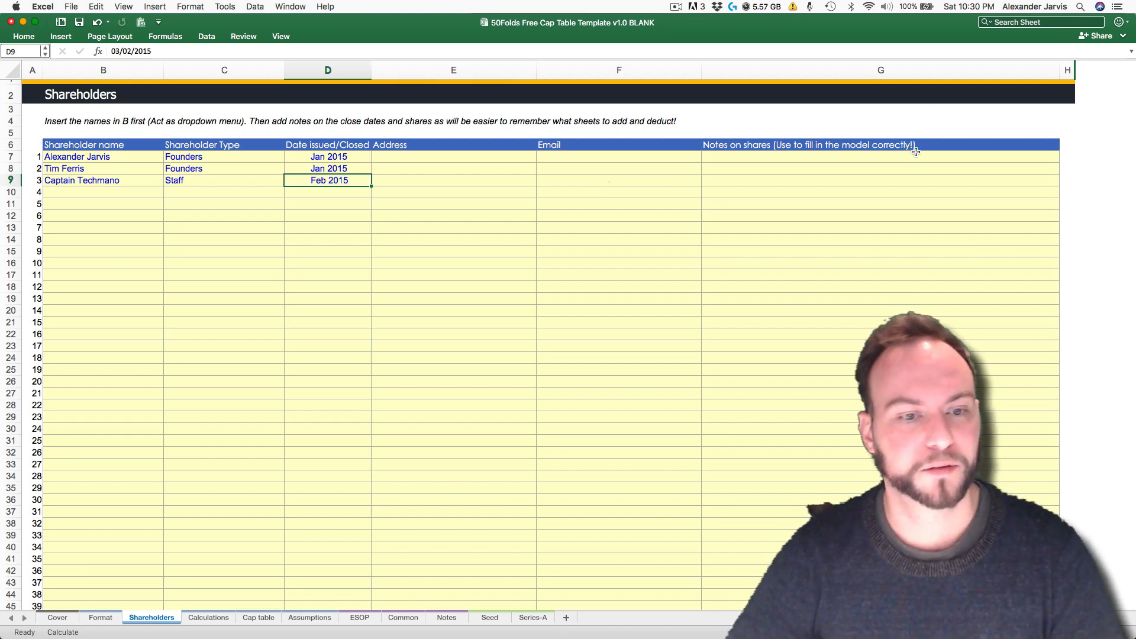
Step: Choose the new staff member as the holder in the first row of the ESOP sheet
key("ctrl+Page_Down")
key("ctrl+Page_Down")
key("ctrl+Page_Down")
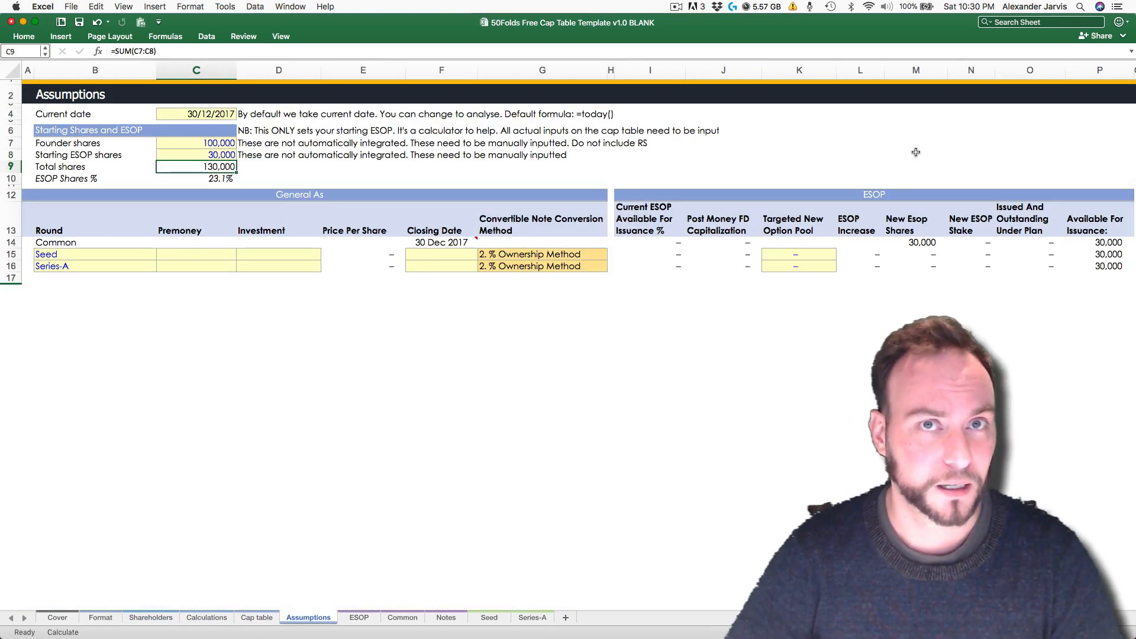
key("ctrl+Page_Down")
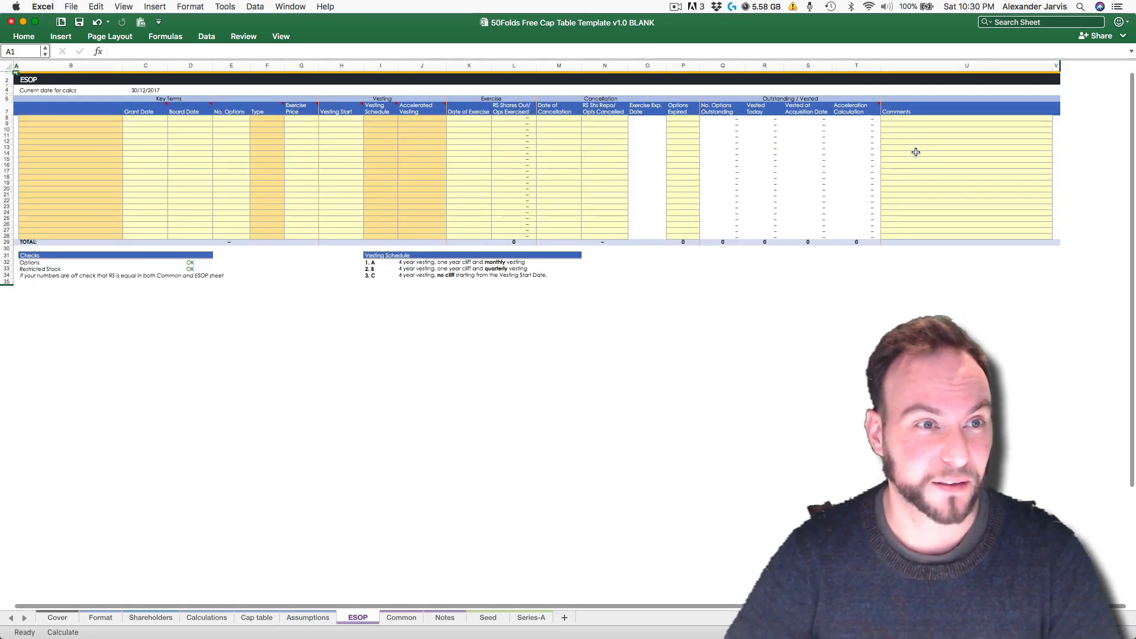
scroll(381, 230, "up", 5)
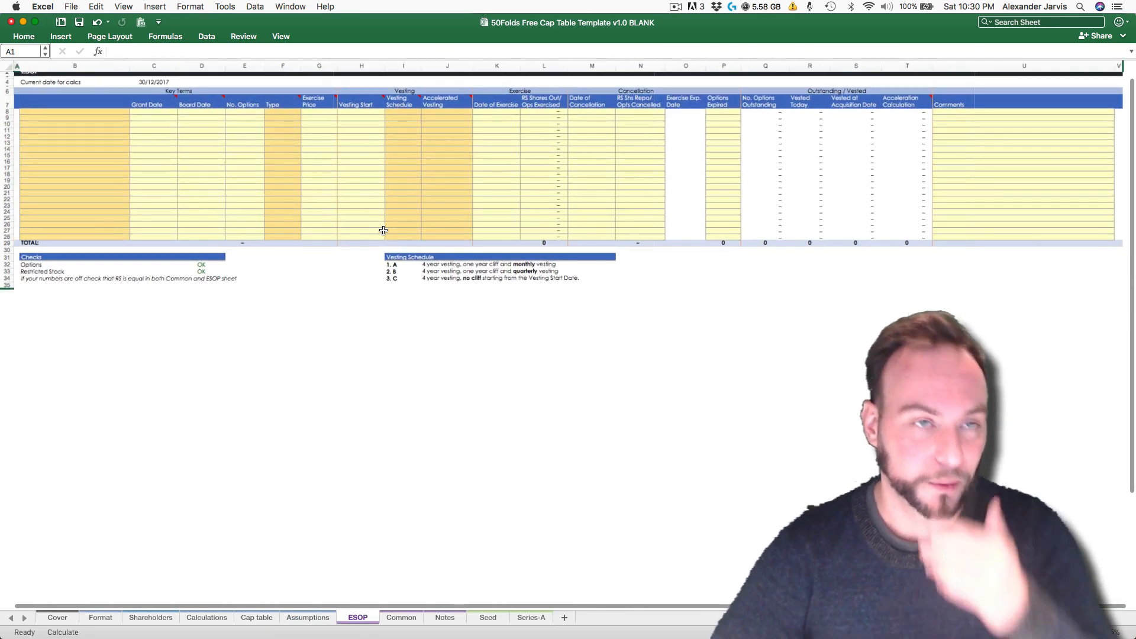
scroll(383, 230, "up", 5)
scroll(383, 230, "left", 6)
scroll(383, 230, "up", 3)
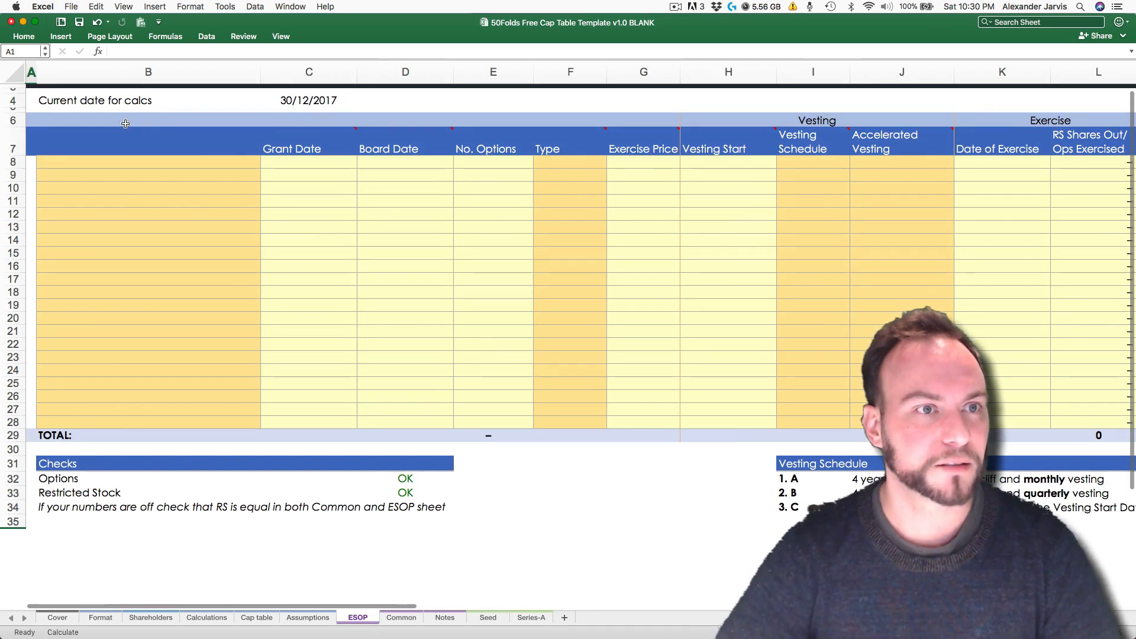
left_click(104, 166)
key("alt+Down")
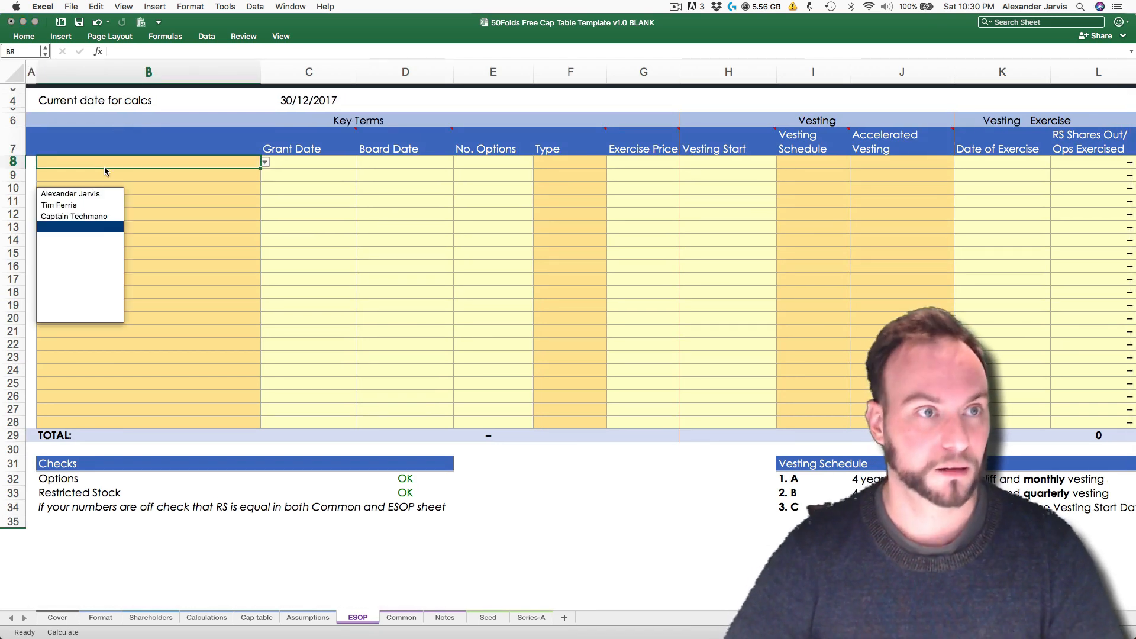
key("Up")
key("Return")
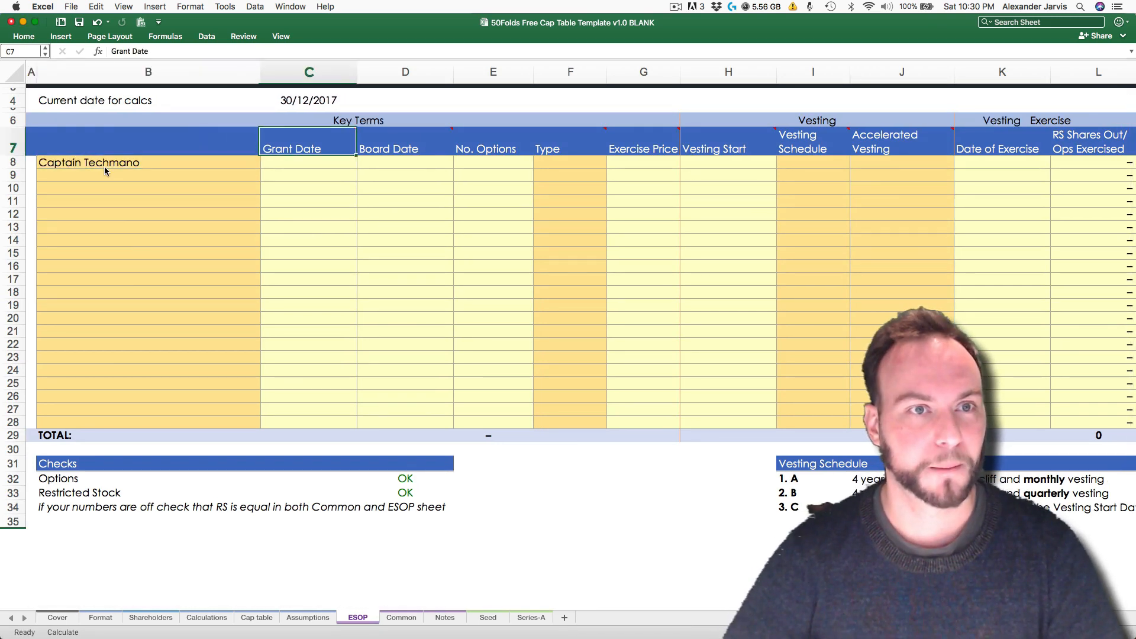
Step: Copy the third shareholder's Date issued/Closed from the Shareholders sheet into the Grant Date of the first ESOP row
key("ctrl+Page_Up")
key("ctrl+Page_Up")
key("ctrl+Page_Up")
key("ctrl+Page_Up")
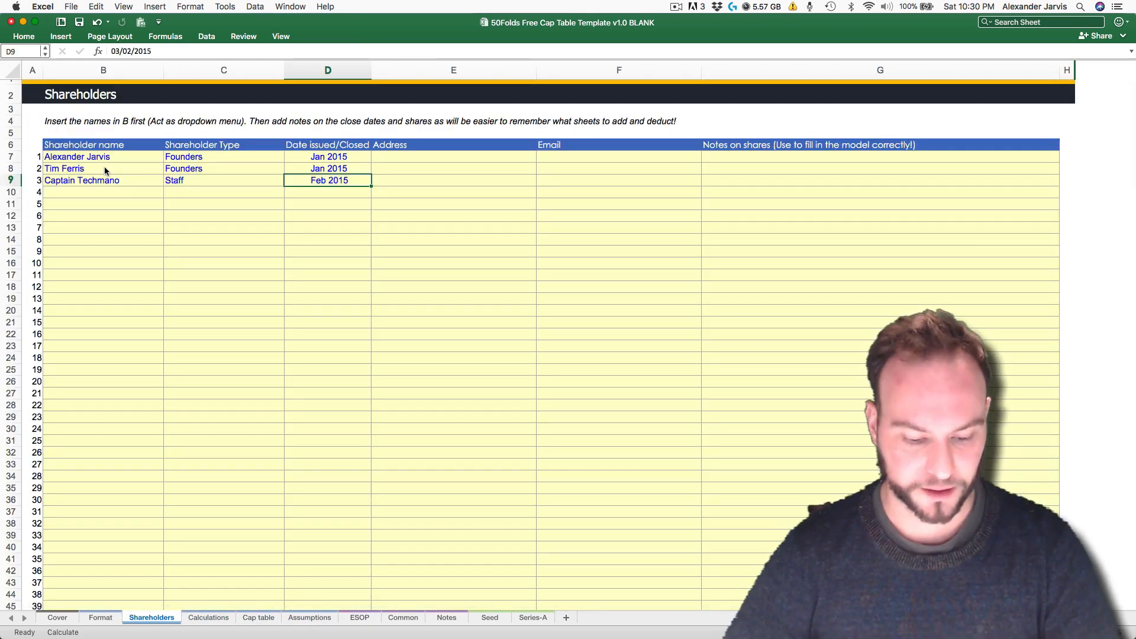
key("super+c")
key("ctrl+Page_Down")
key("ctrl+Page_Down")
key("ctrl+Page_Down")
key("ctrl+Page_Down")
key("super+v")
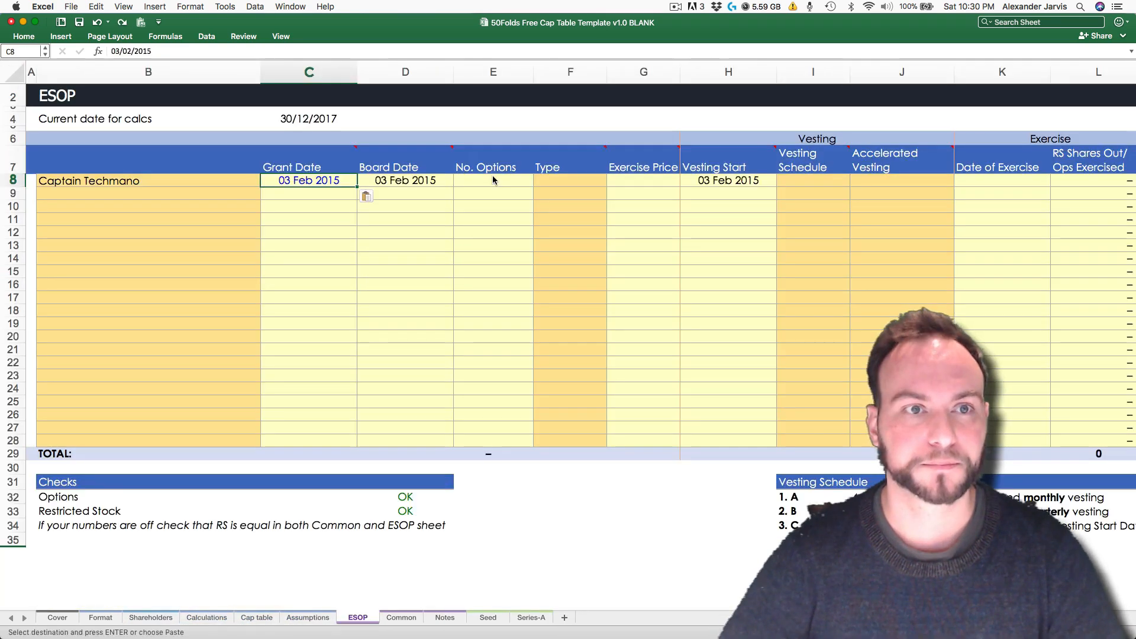
Step: Set the No. Options for the staff member's grant to 5000
key("Right")
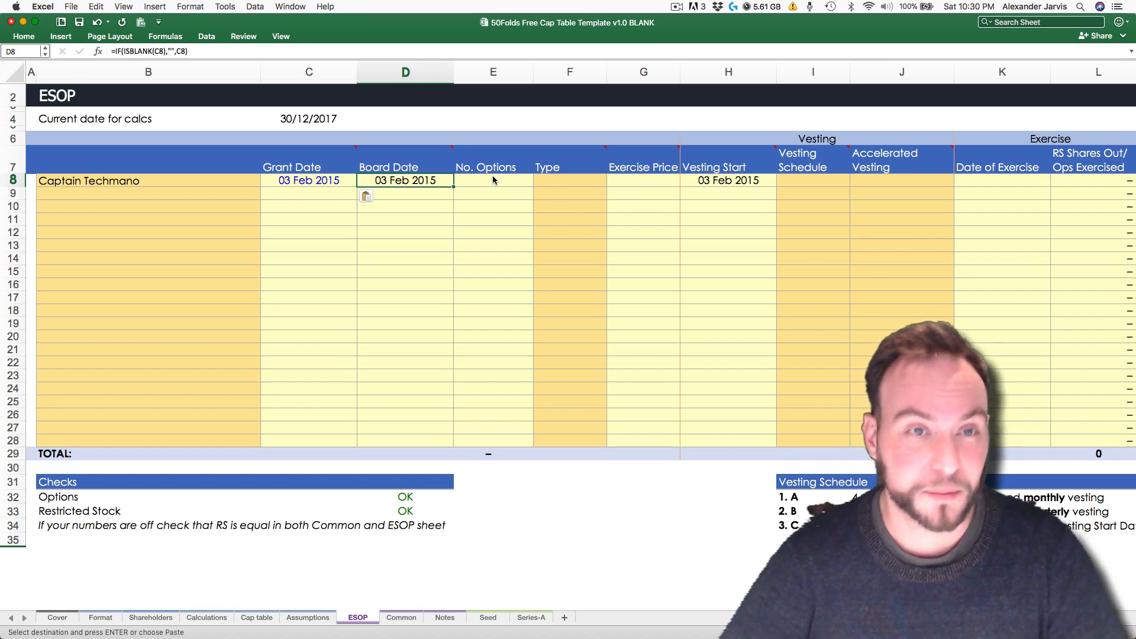
key("Right")
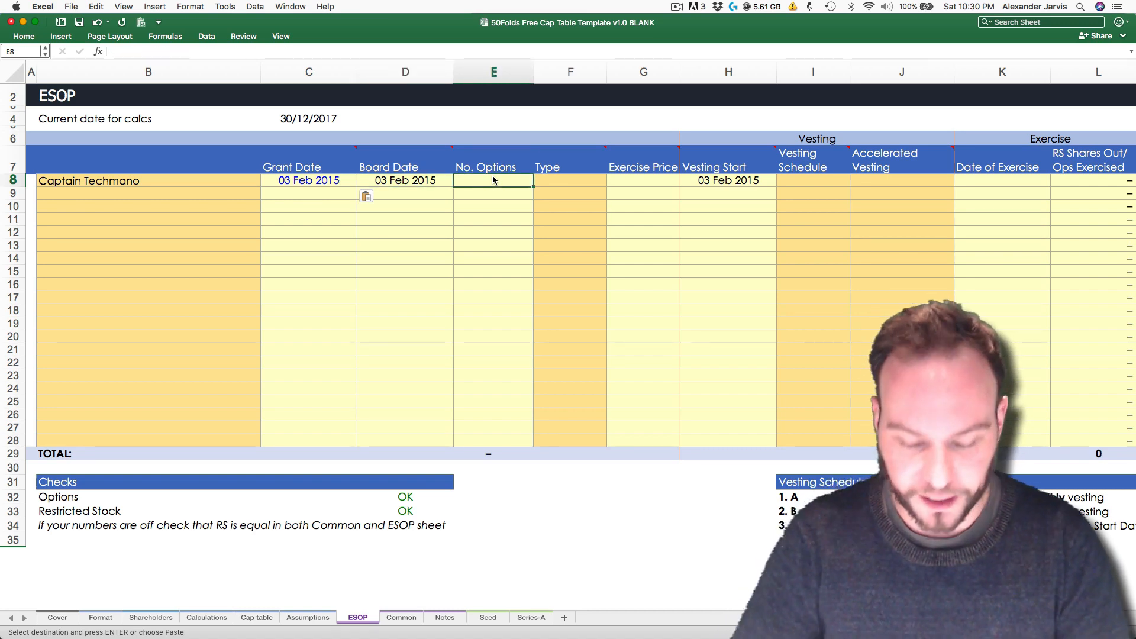
type("5000")
key("Return")
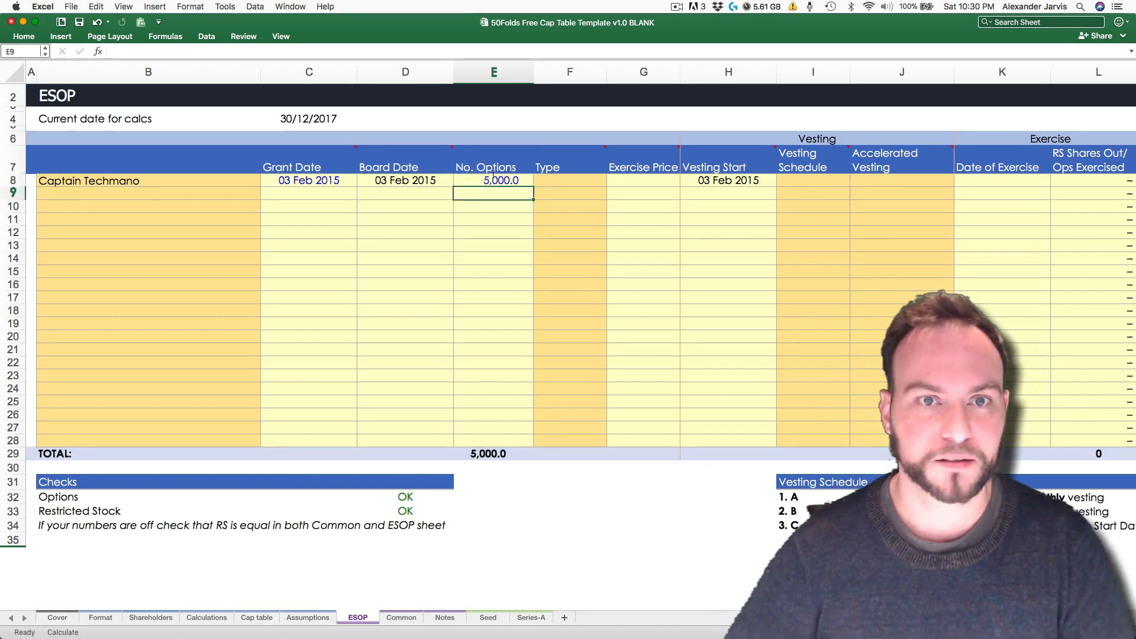
Step: Choose the first founder as the holder in the first row of the Common section on the Cap table sheet
key("ctrl+Page_Up")
key("ctrl+Page_Up")
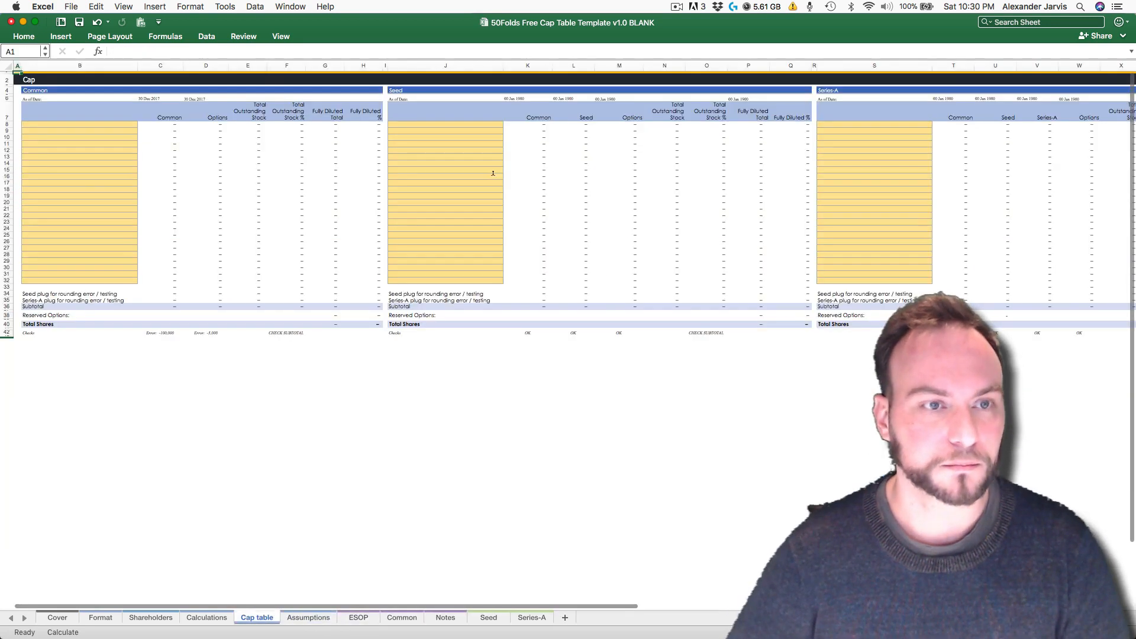
scroll(493, 173, "up", 5)
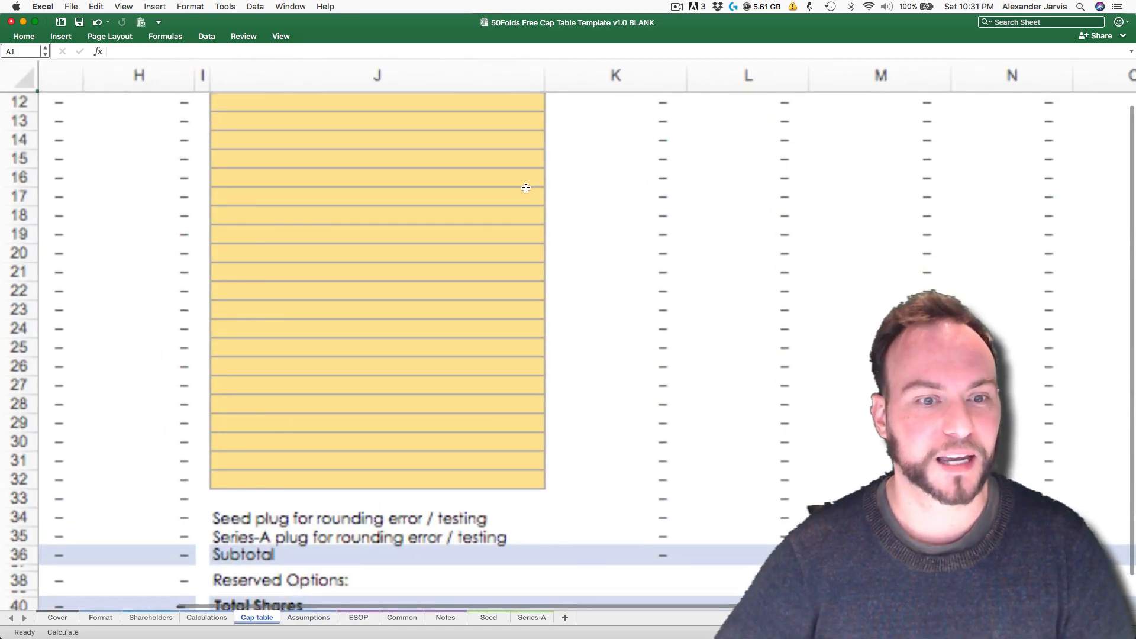
scroll(526, 188, "down", 5)
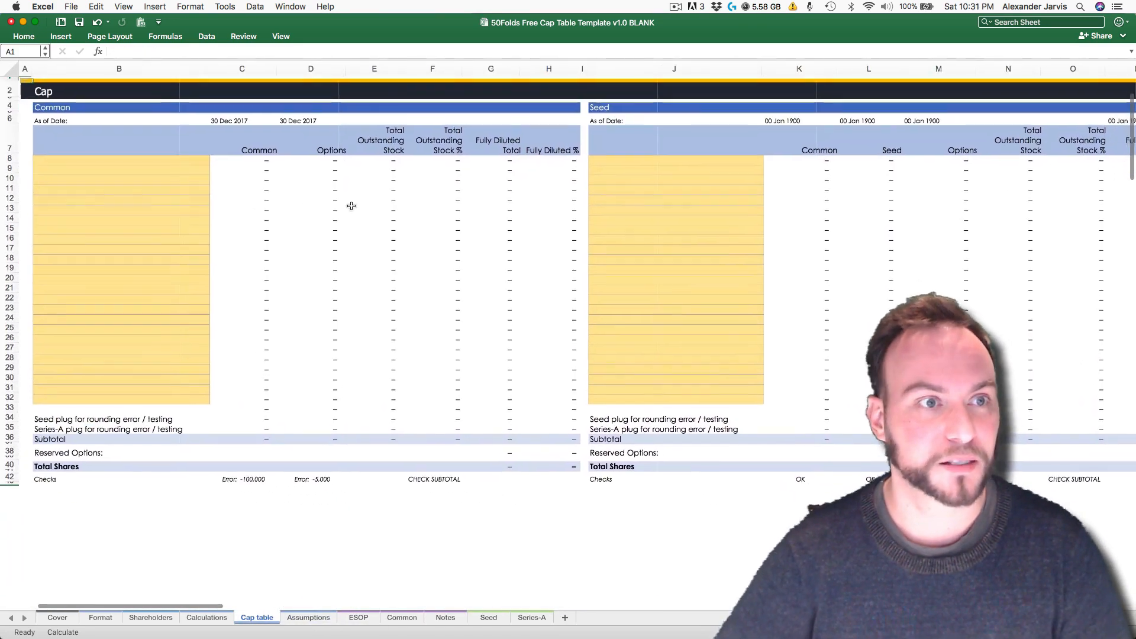
scroll(163, 177, "down", 1)
left_click(154, 156)
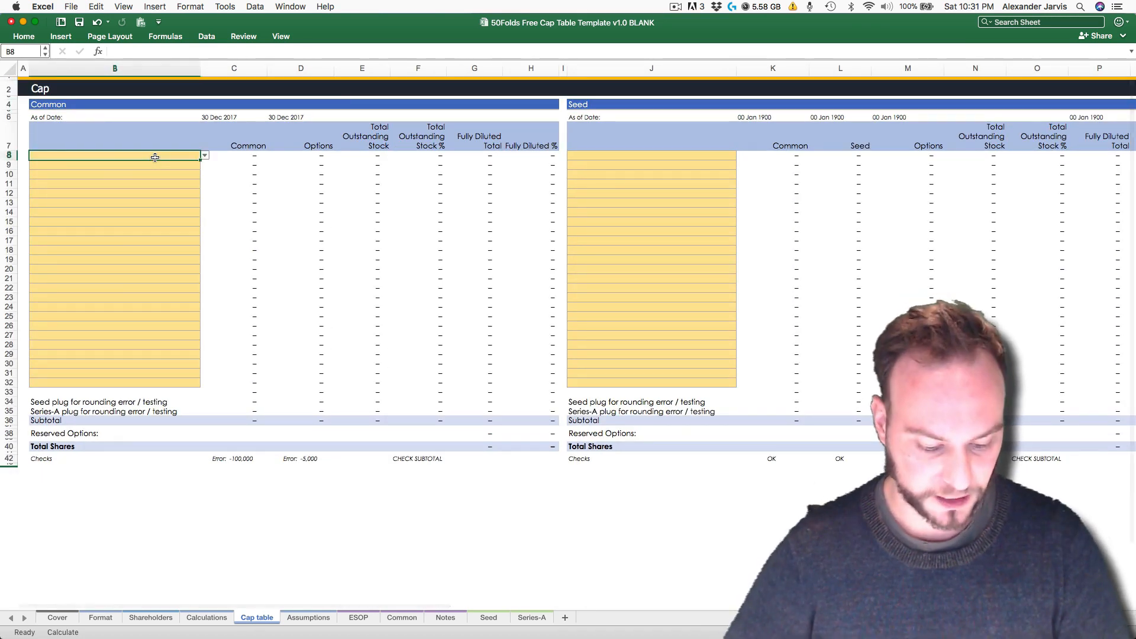
key("alt+Down")
key("Up")
key("Up")
key("Up")
key("Return")
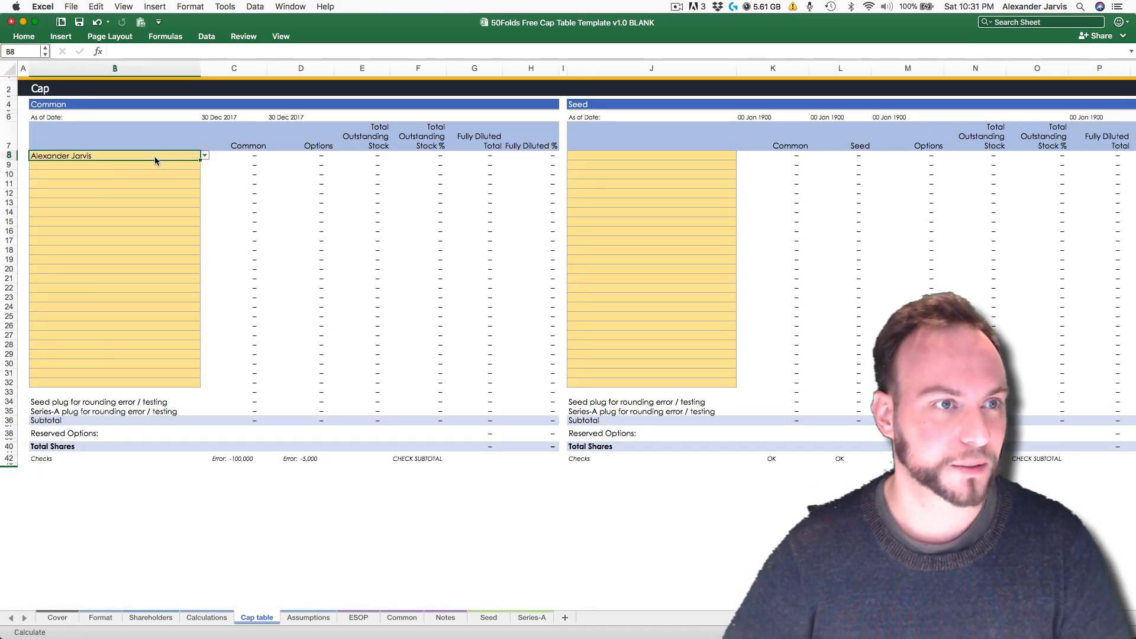
Step: Choose the second founder as the holder in the second row of the cap table's Common section
key("Return")
key("alt+Down")
key("Up")
key("Up")
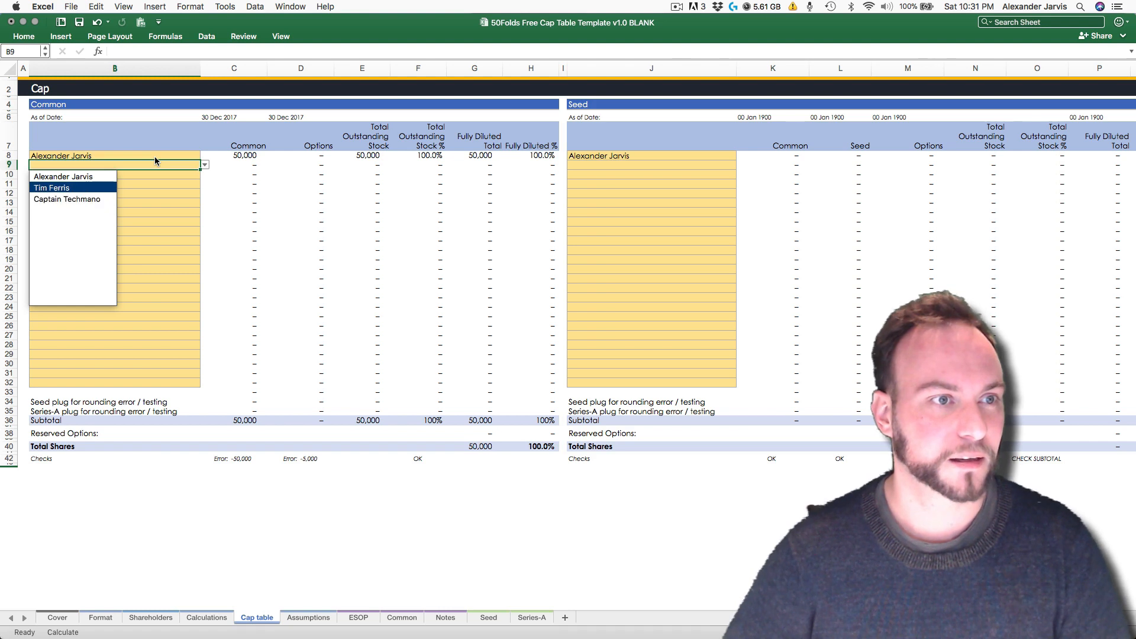
key("Return")
Step: Choose the staff member as the holder in the third row of the cap table's Common section
key("Return")
key("alt+Down")
key("Down")
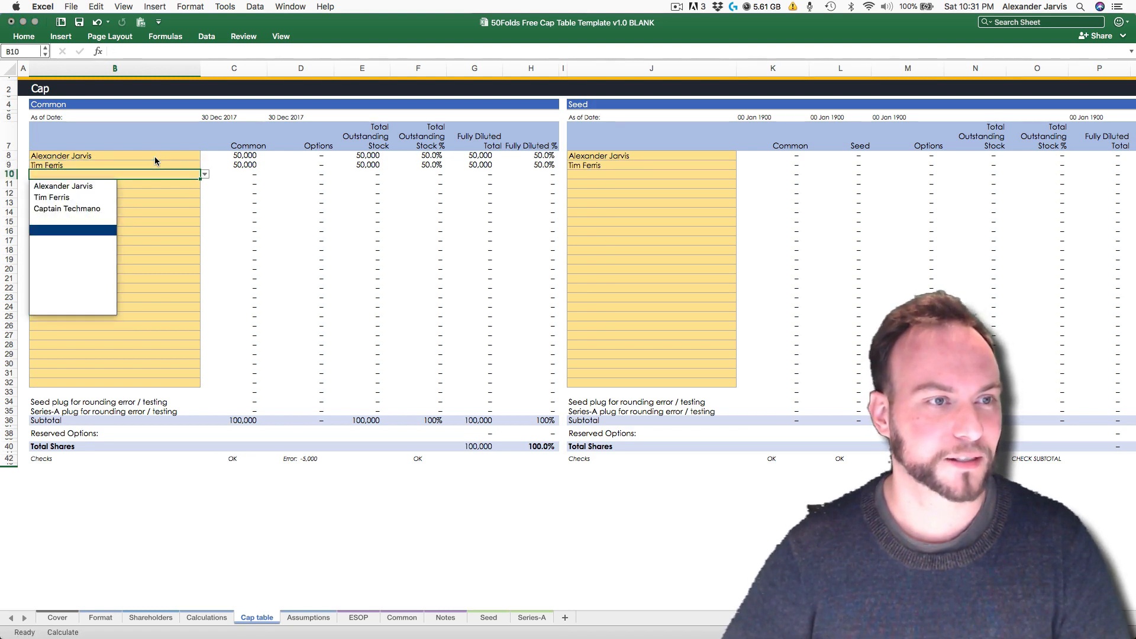
key("Up")
key("Return")
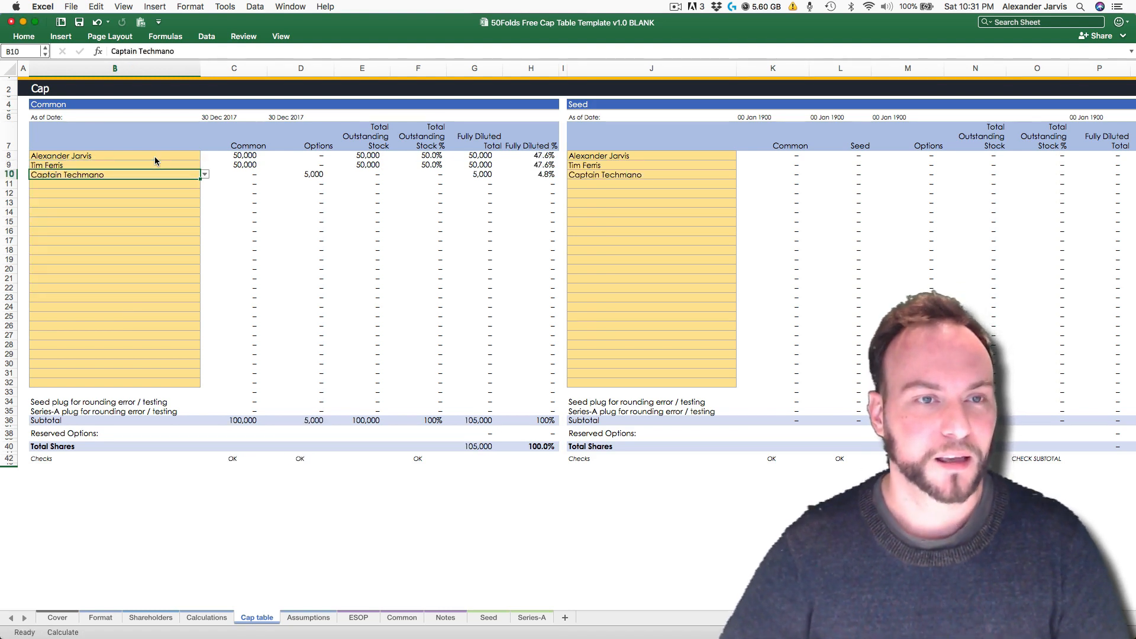
Step: Set the staff member's No. Options to 4000 on the ESOP sheet and check their Fully Diluted % on the Cap table sheet
key("Right")
key("Right")
key("Right")
key("Right")
key("Right")
key("Right")
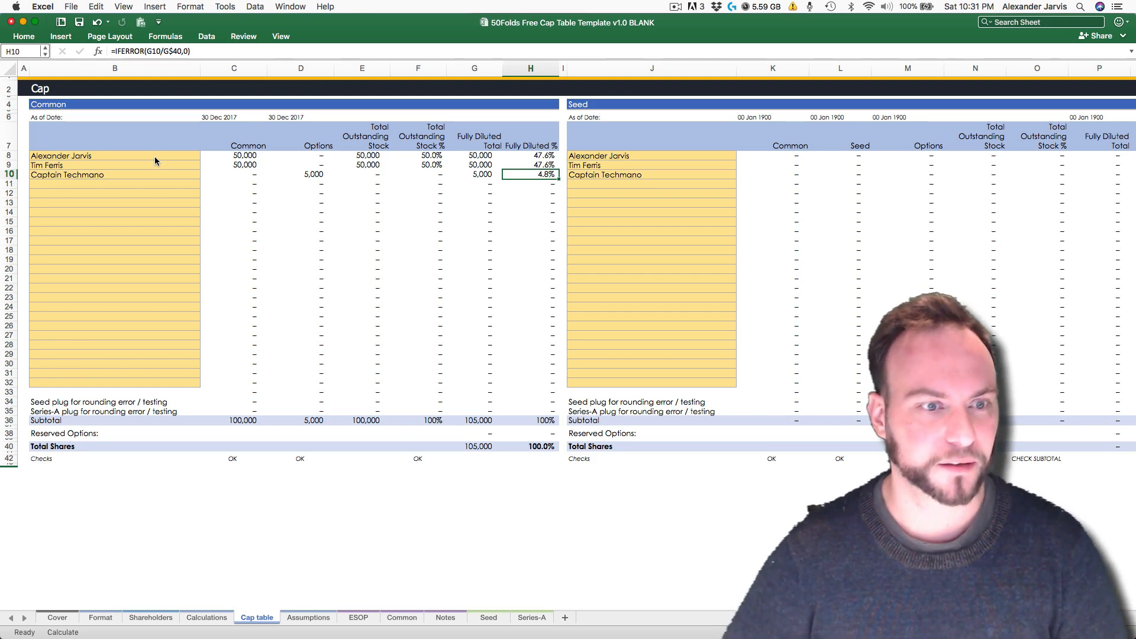
key("ctrl+Page_Down")
key("ctrl+Page_Down")
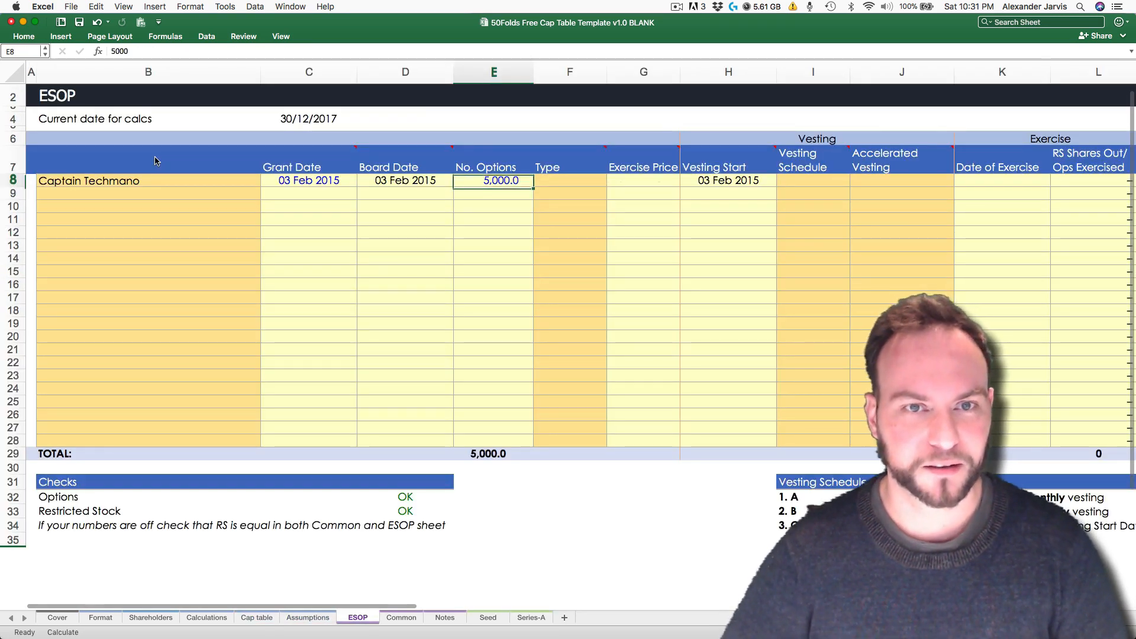
type("4000")
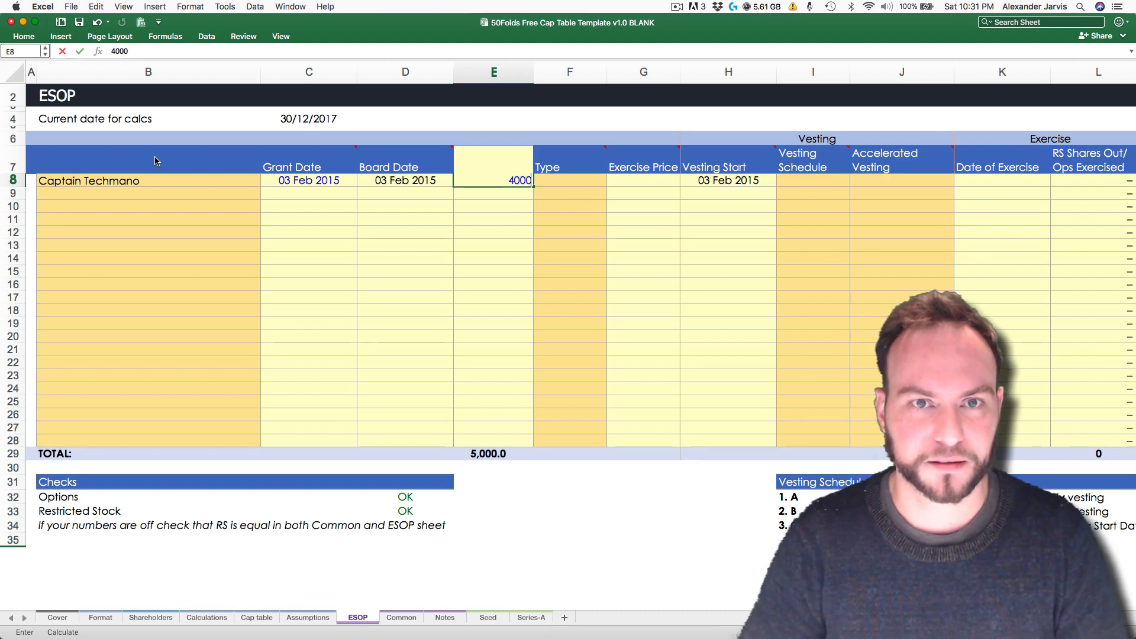
key("Return")
key("ctrl+Page_Up")
key("ctrl+Page_Up")
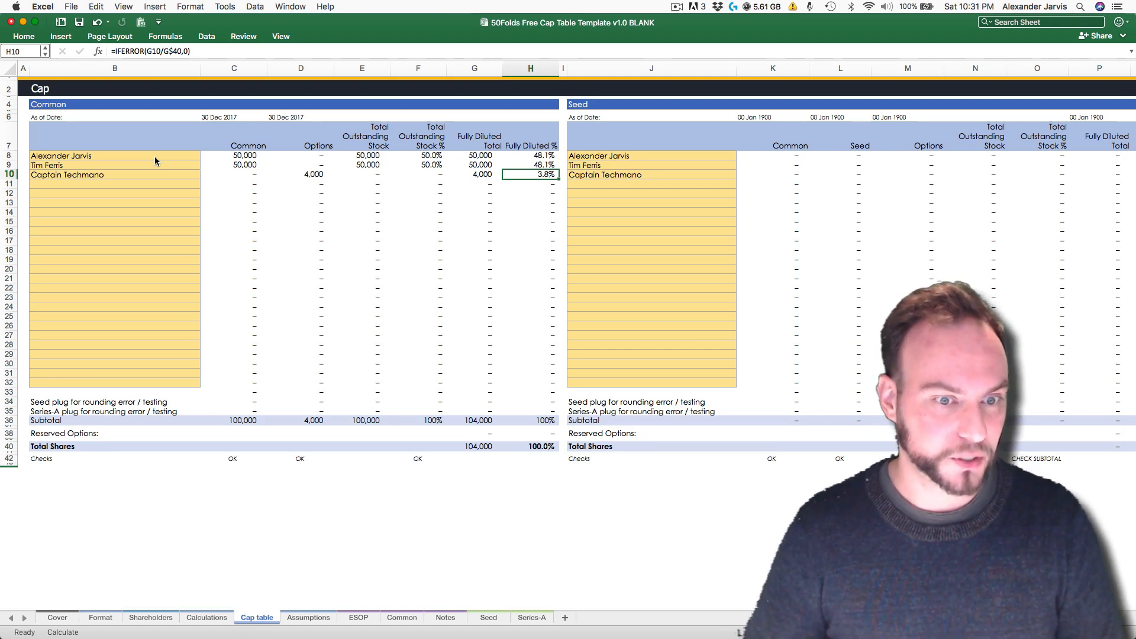
Step: Set the option Type of the staff member's grant on the ESOP sheet to ISO
key("ctrl+Page_Down")
key("ctrl+Page_Down")
key("Right")
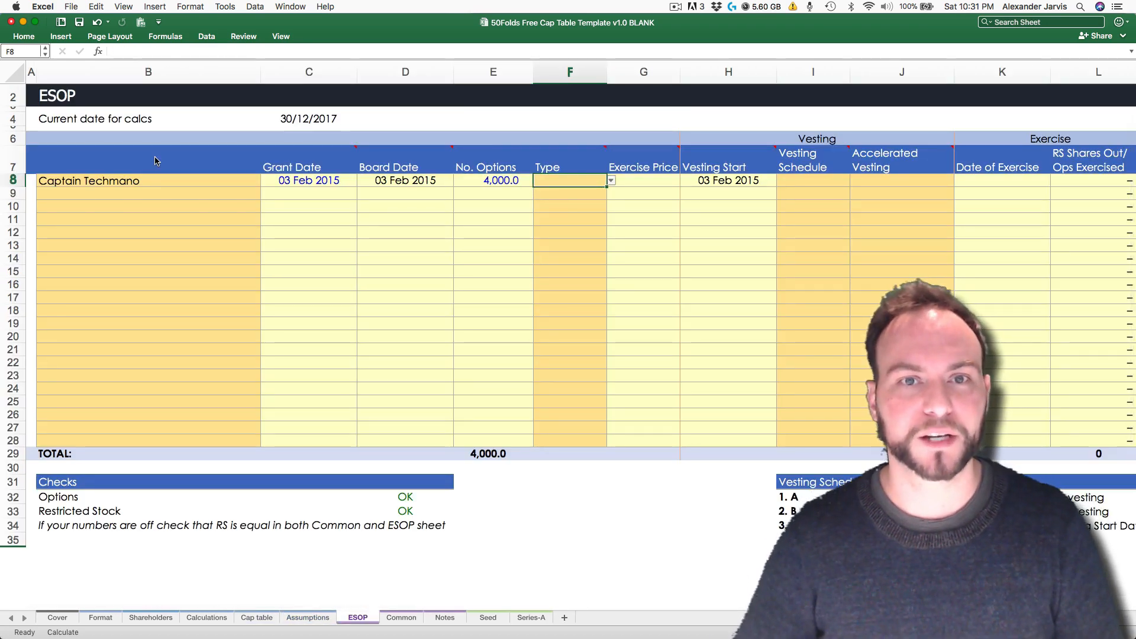
key("alt+Down")
key("Down")
key("Down")
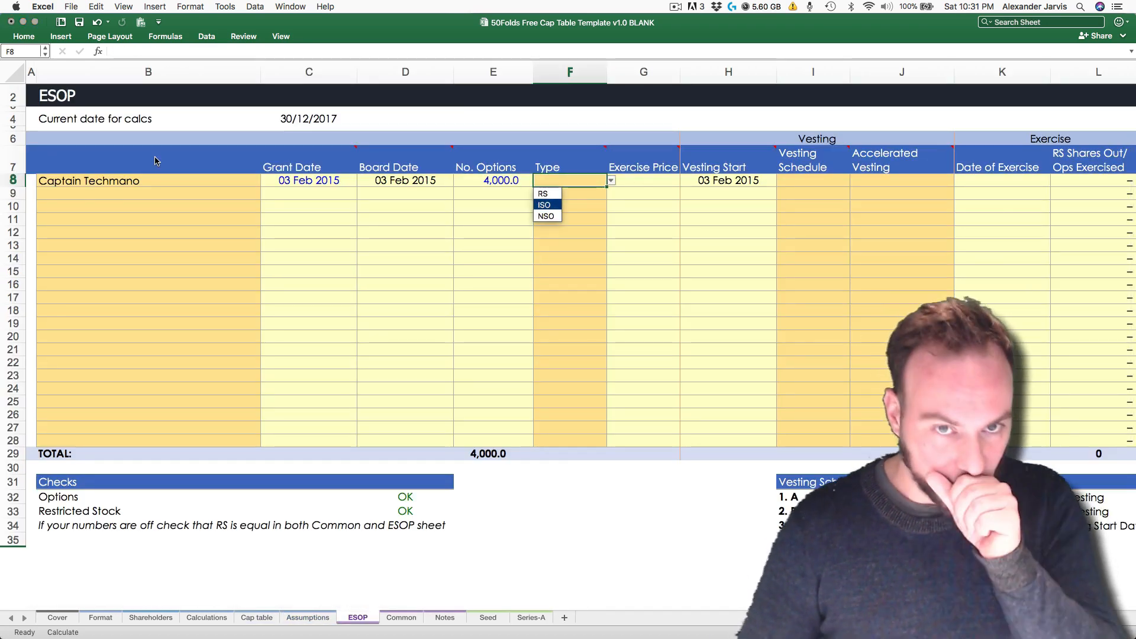
key("Return")
Step: Enter 0.001 as the Exercise Price of the staff member's option grant
key("Right")
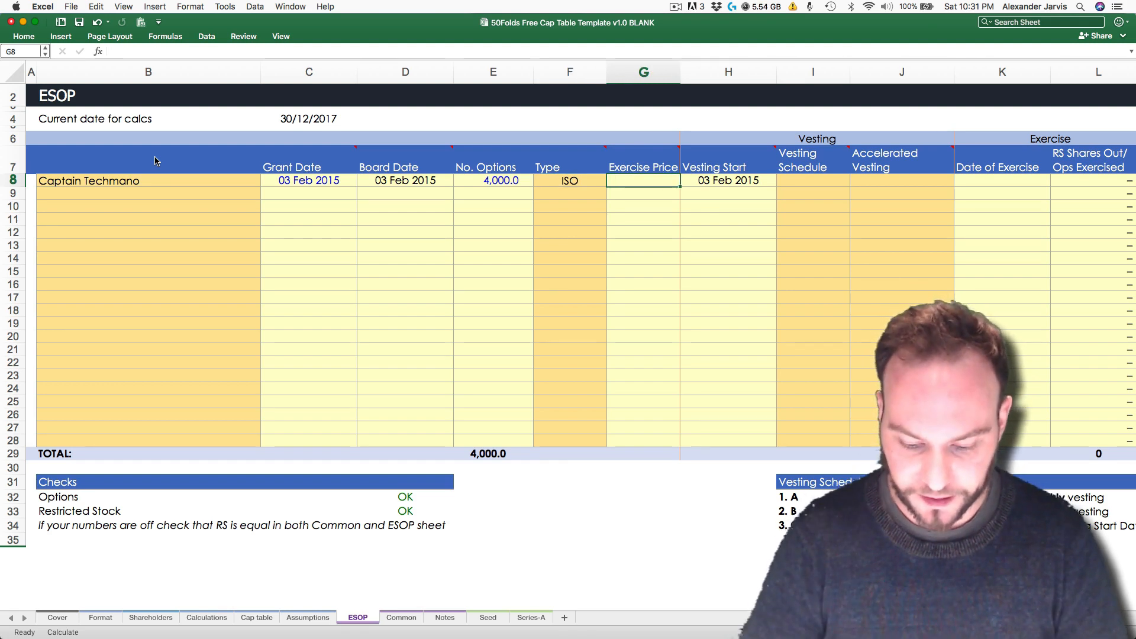
type("0.00")
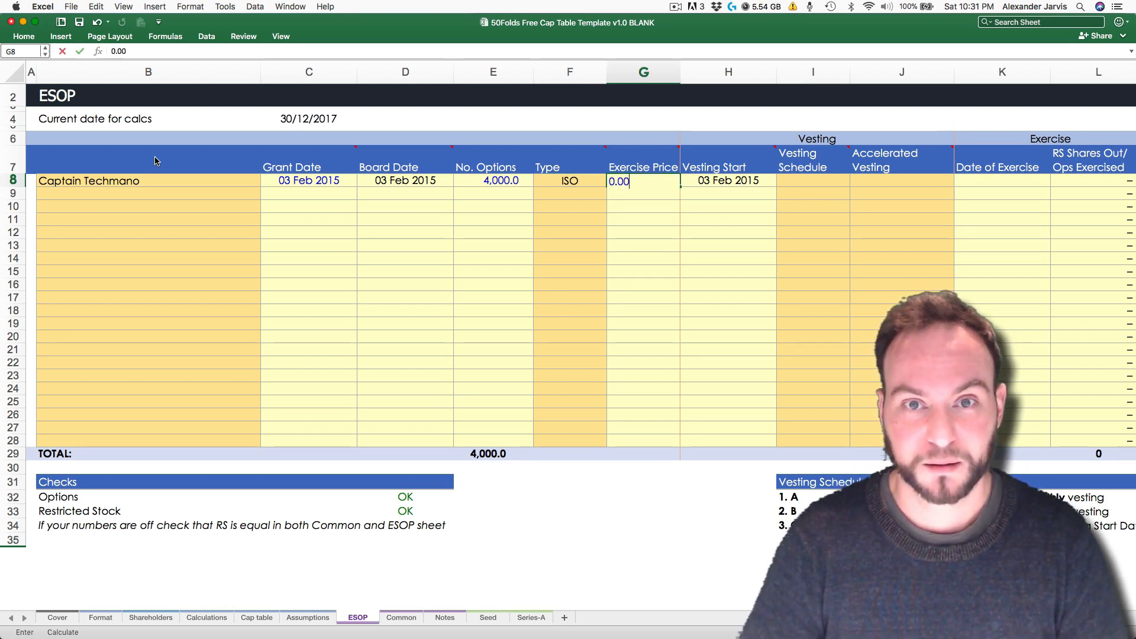
type("1")
key("Return")
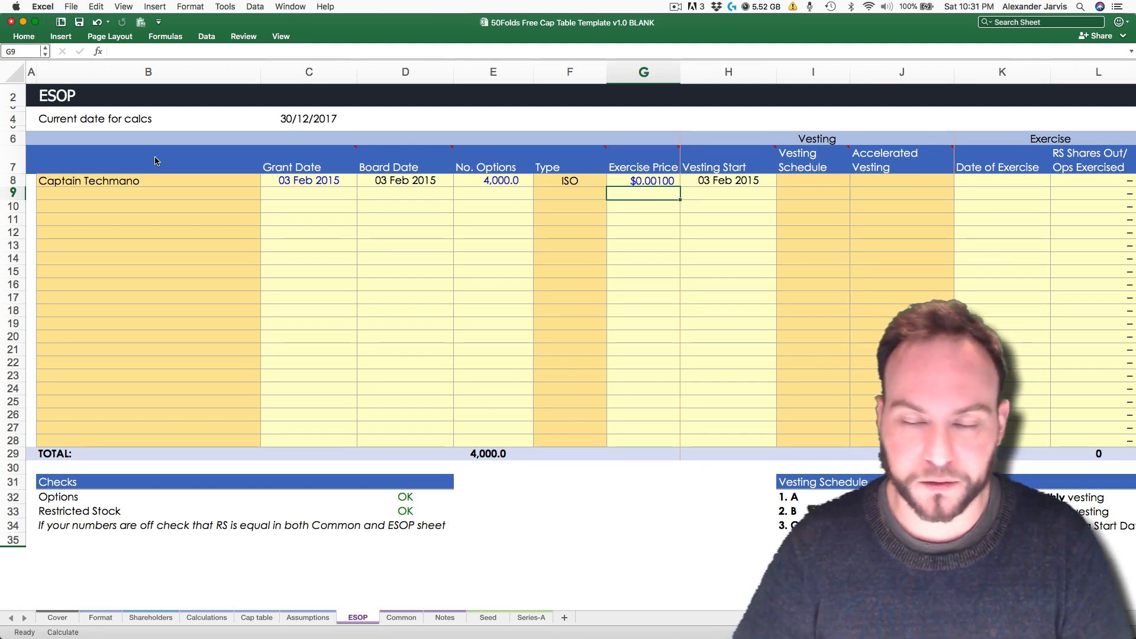
key("Up")
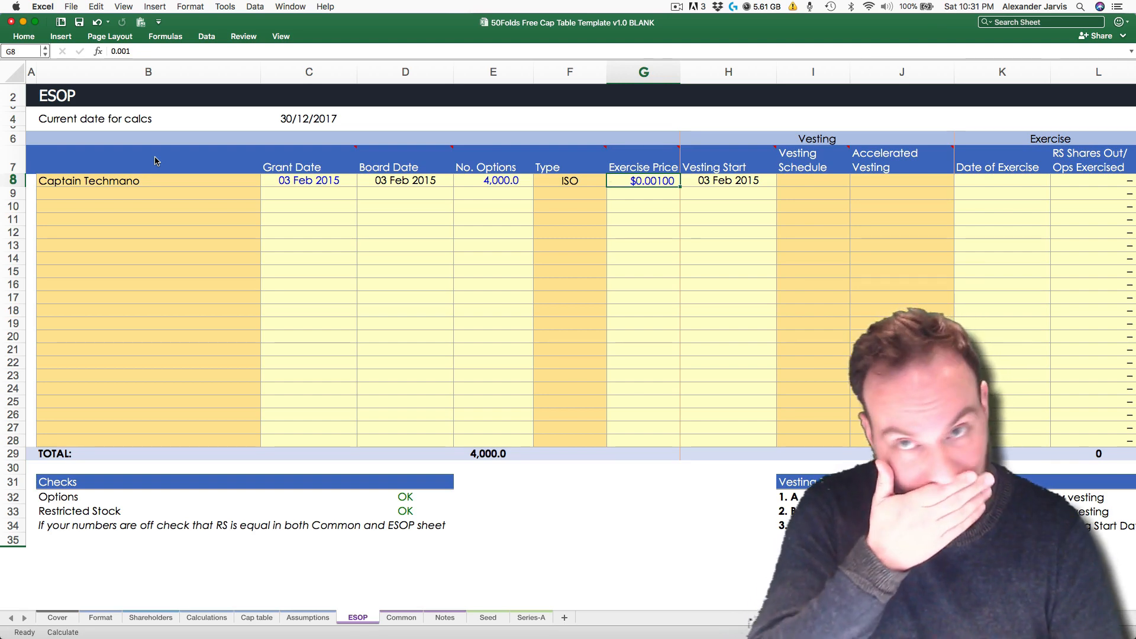
Step: Set the Vesting Schedule of the staff member's grant to 1. A
key("Right")
key("Right")
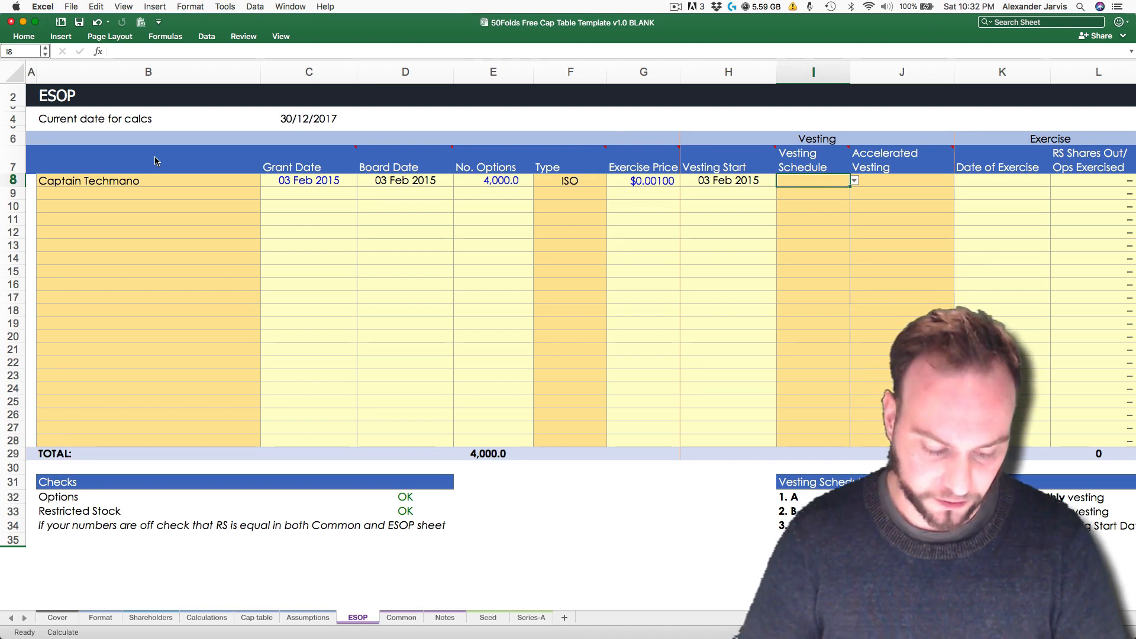
key("alt+Down")
key("Down")
key("Return")
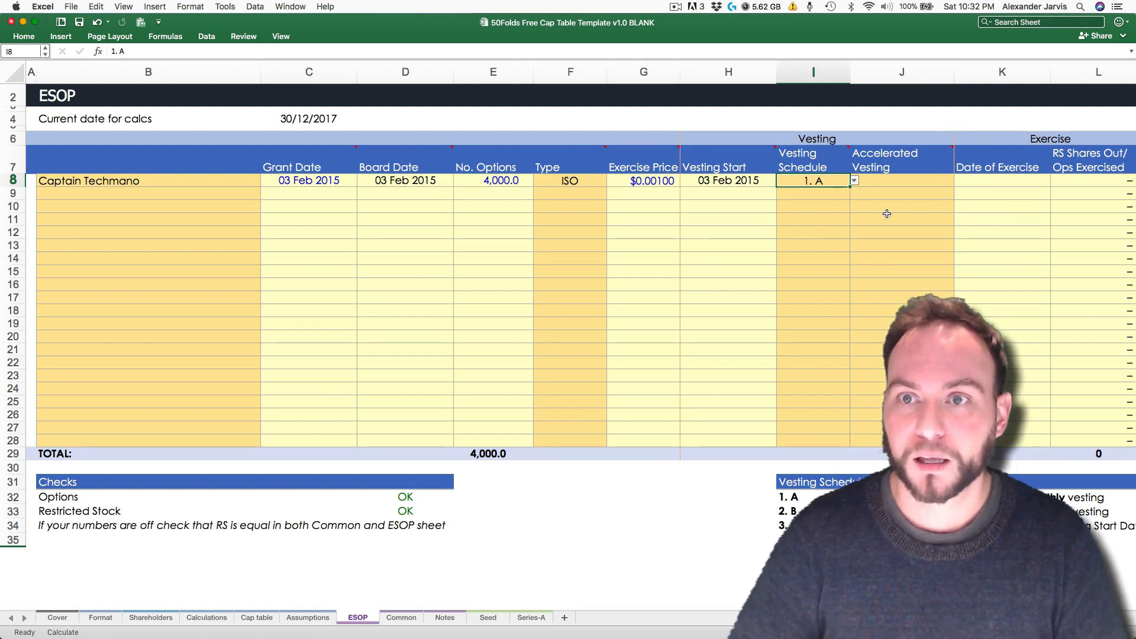
Step: Set Accelerated Vesting for the staff member's grant to 2. No
left_click(891, 182)
key("alt+Down")
key("Down")
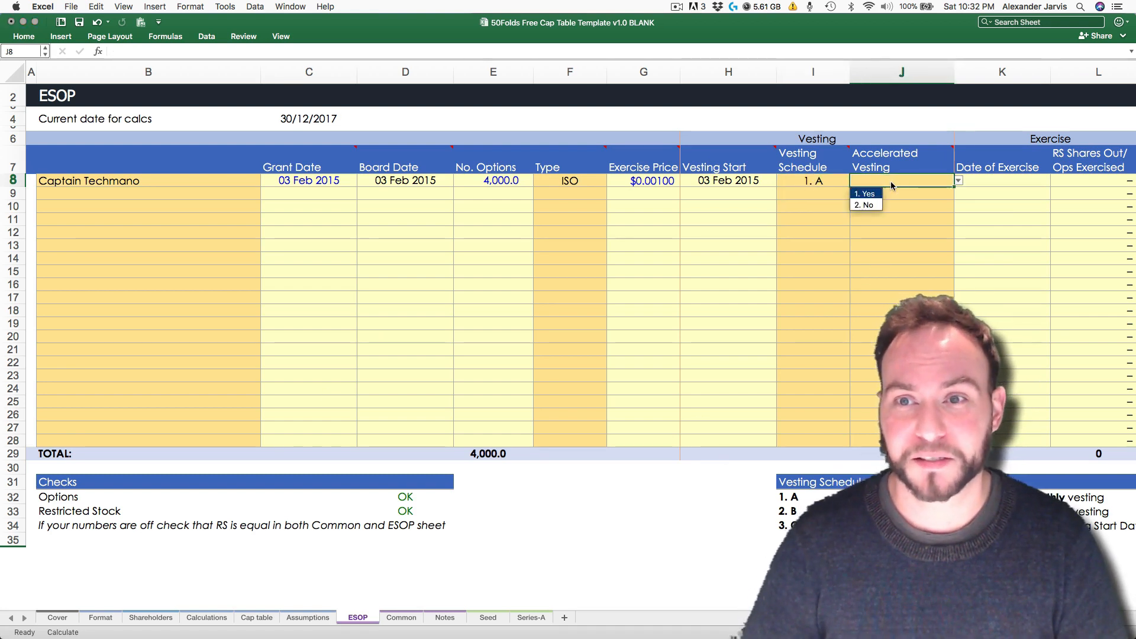
key("Down")
key("Return")
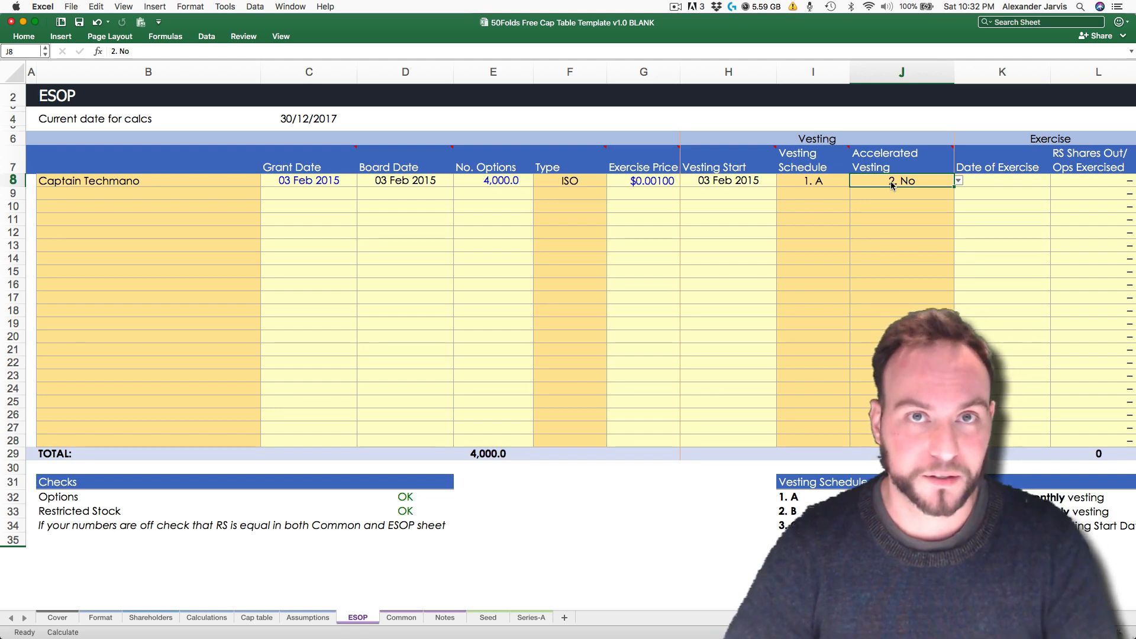
Step: Examine the grant's exercise, cancellation and Outstanding / Vested columns, and the current date used for the ESOP calculations
scroll(892, 185, "right", 10)
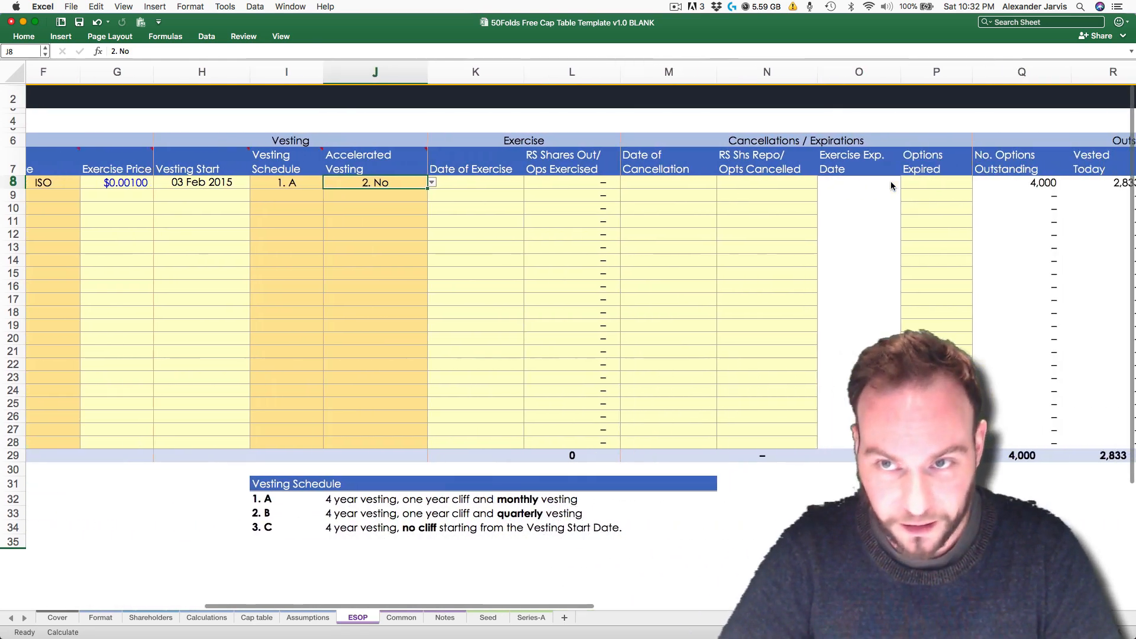
scroll(892, 186, "right", 6)
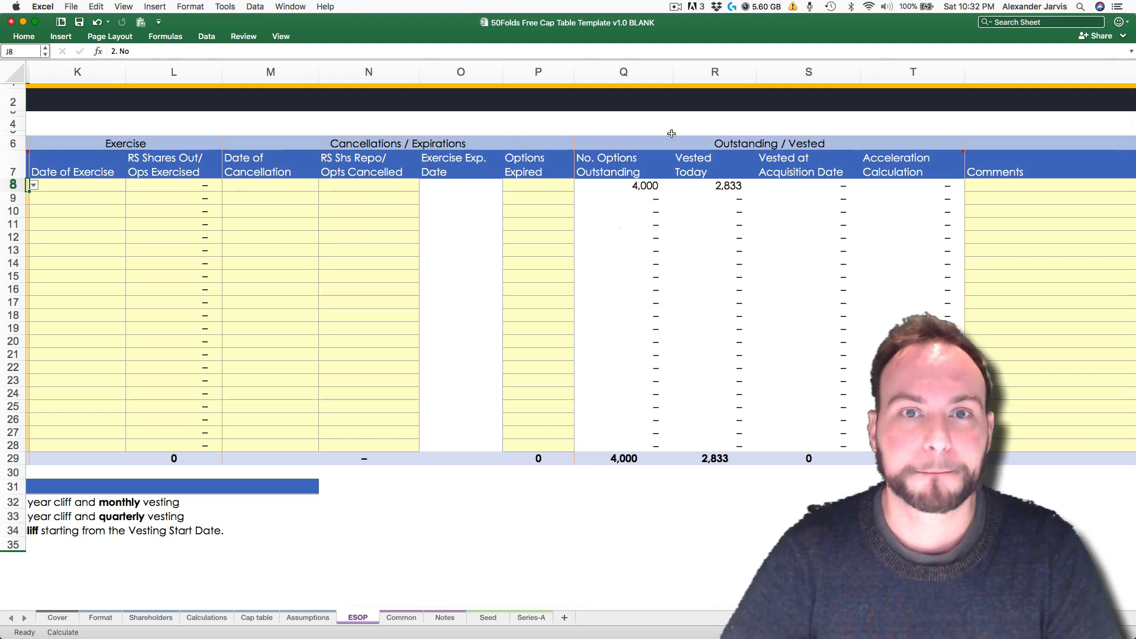
scroll(585, 189, "left", 15)
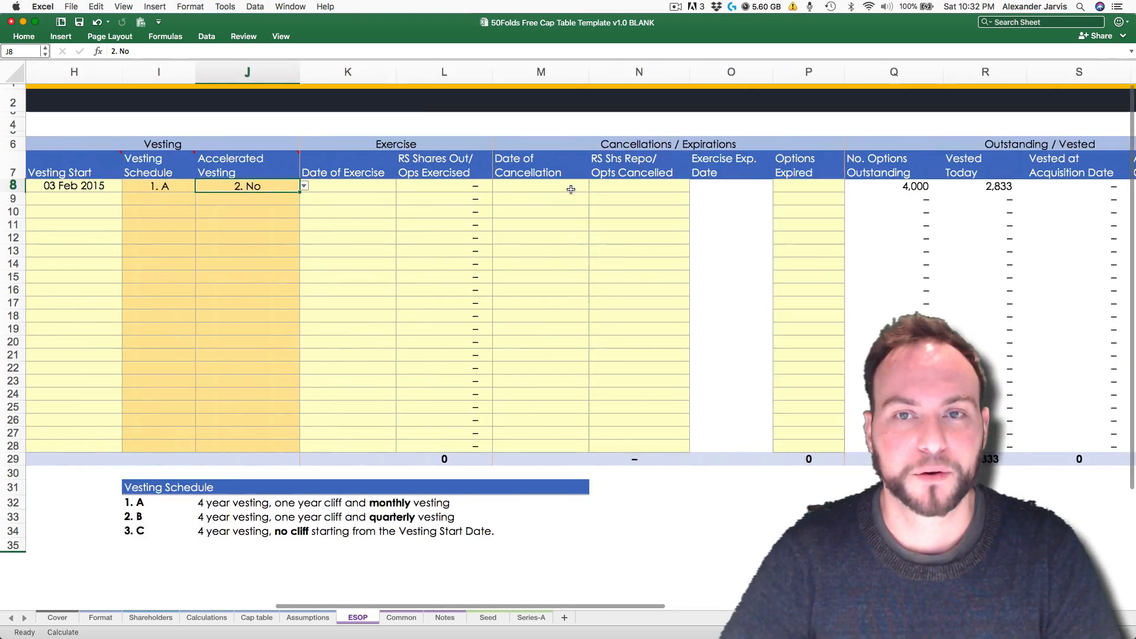
scroll(571, 189, "right", 5)
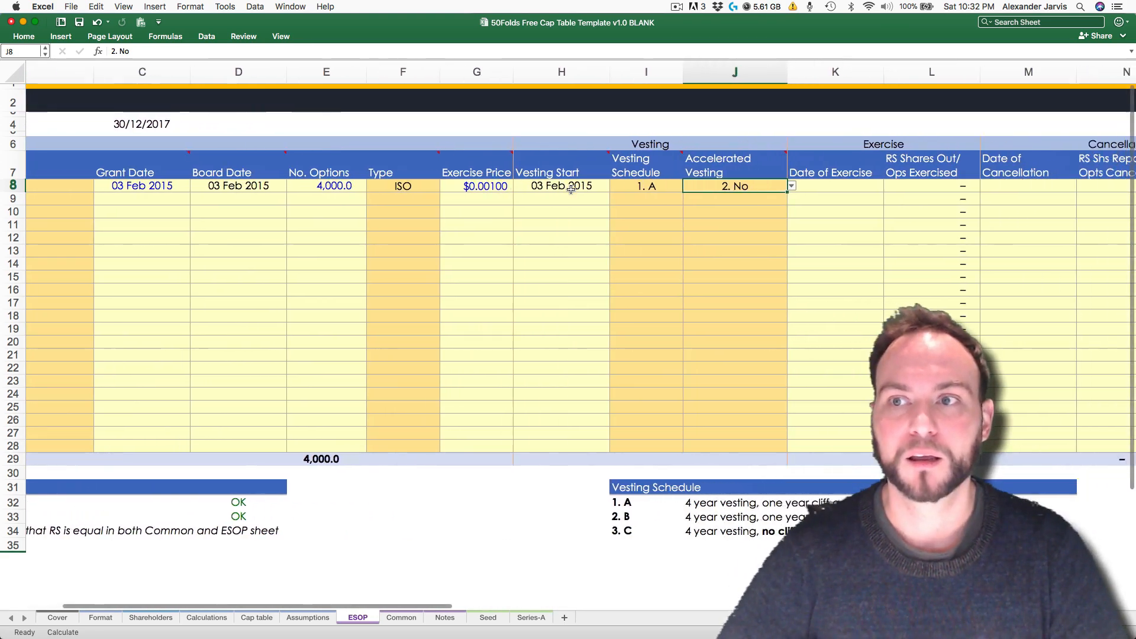
scroll(571, 189, "right", 8)
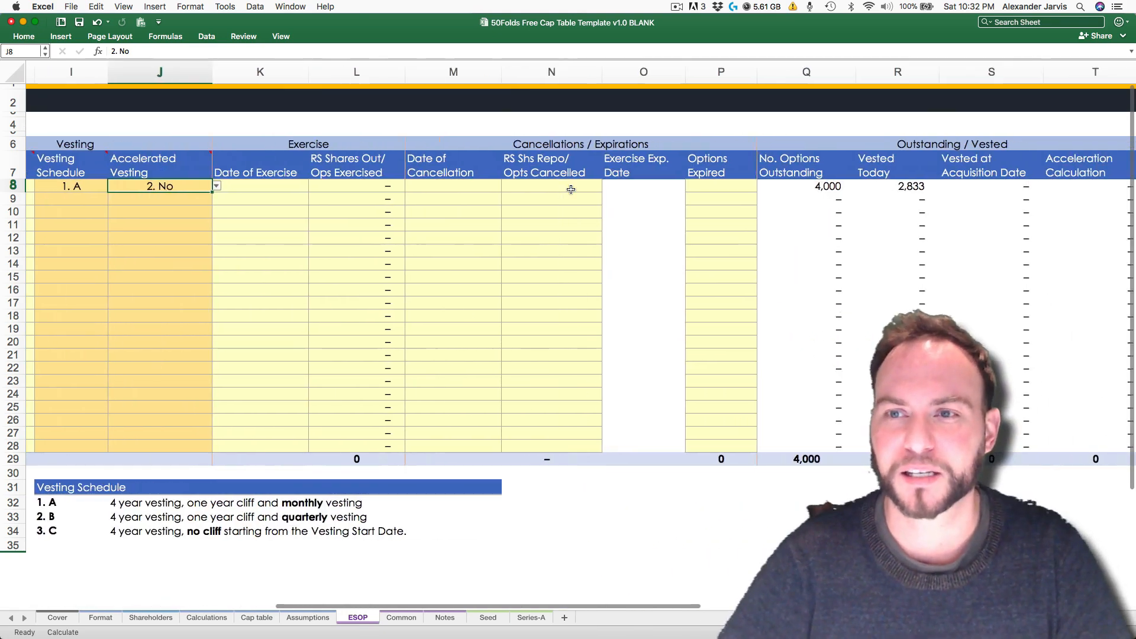
scroll(588, 218, "left", 8)
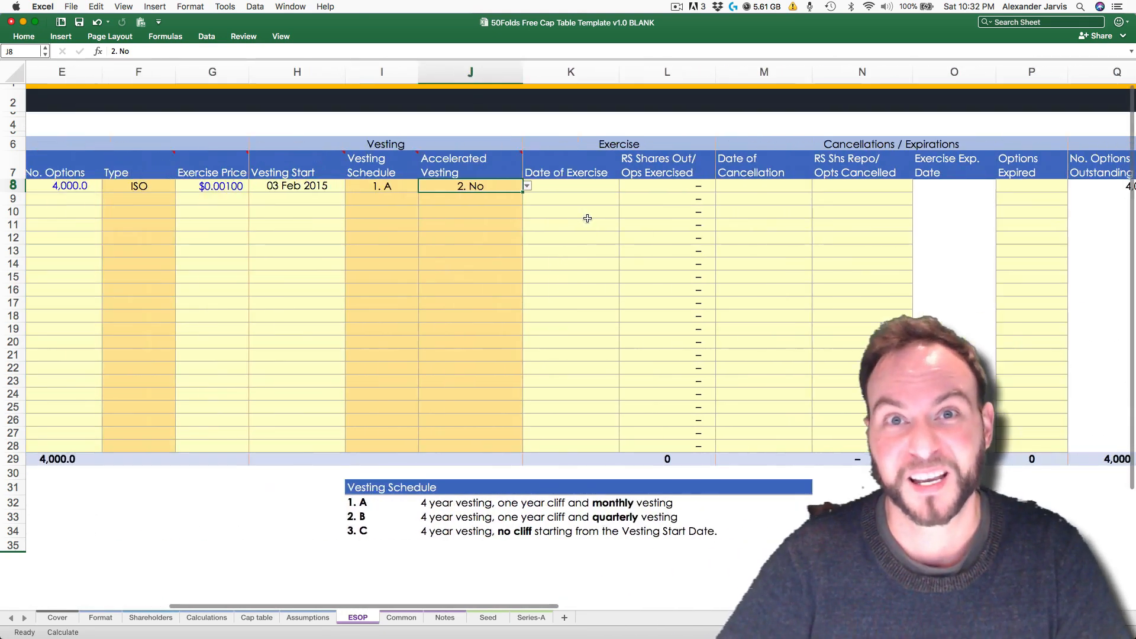
left_click(190, 126)
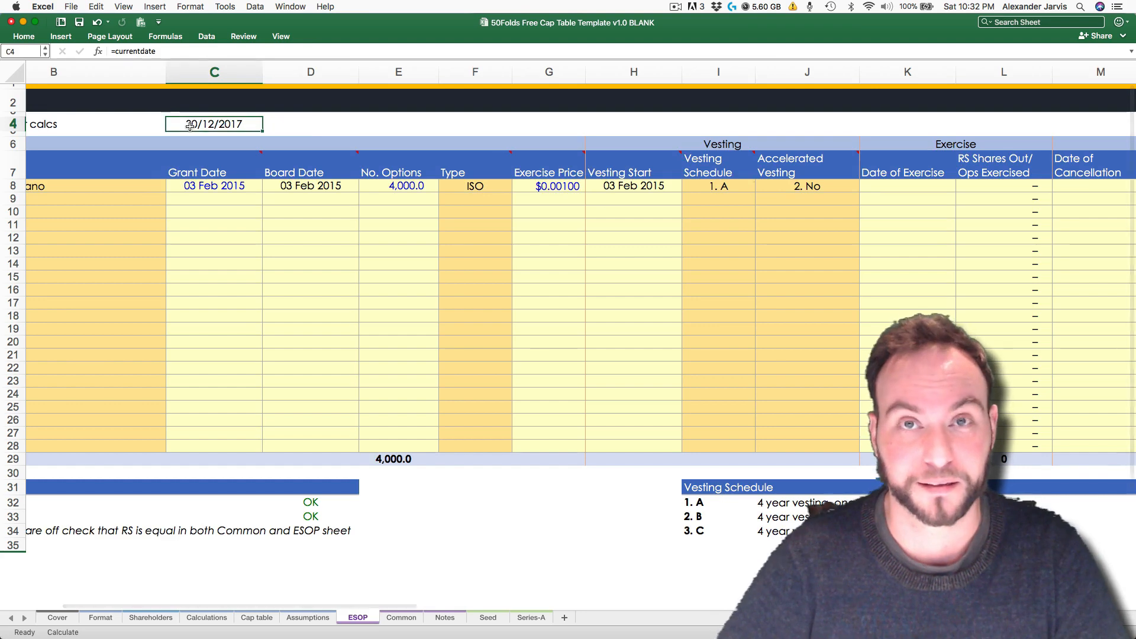
scroll(190, 126, "left", 3)
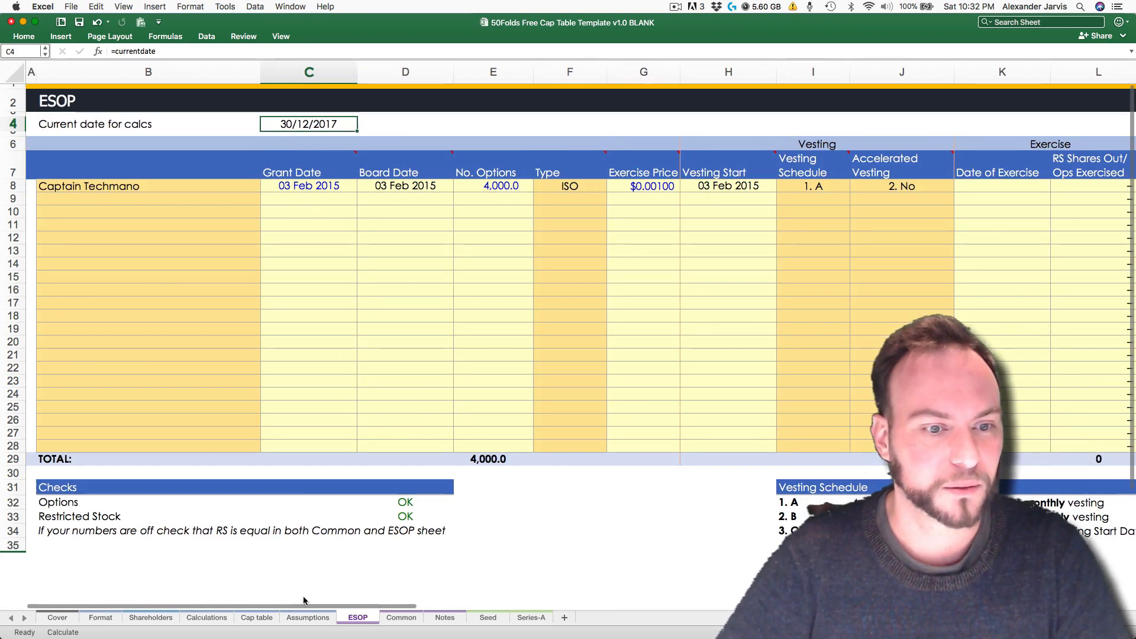
Step: On the Assumptions sheet, copy the Current date formula =TODAY() into the cell directly above it, C3
left_click(305, 618)
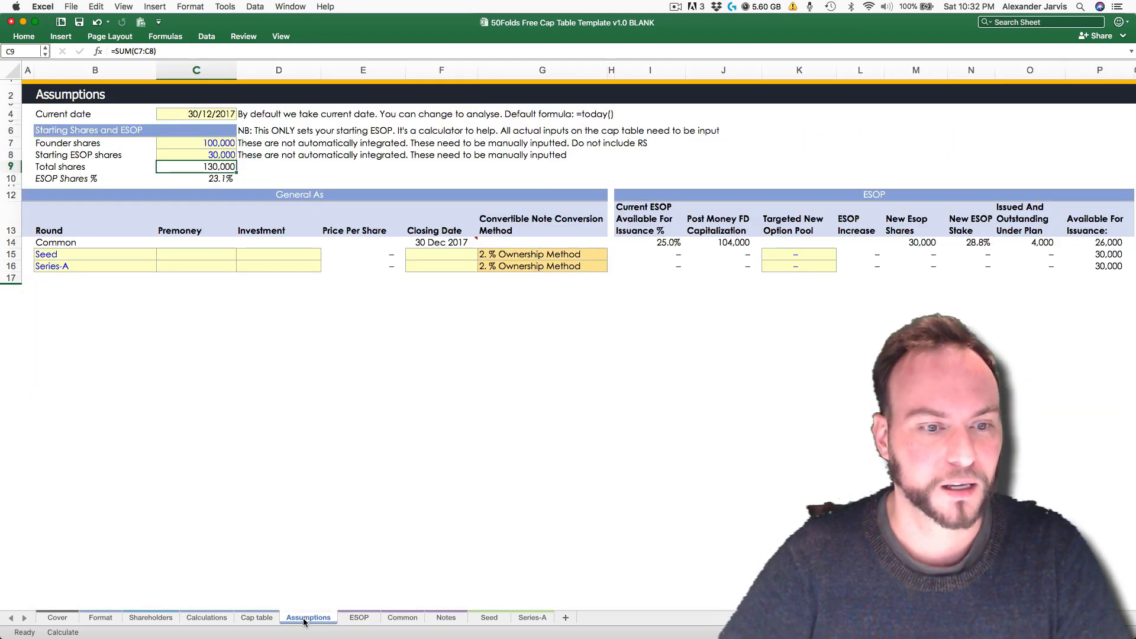
left_click(203, 115)
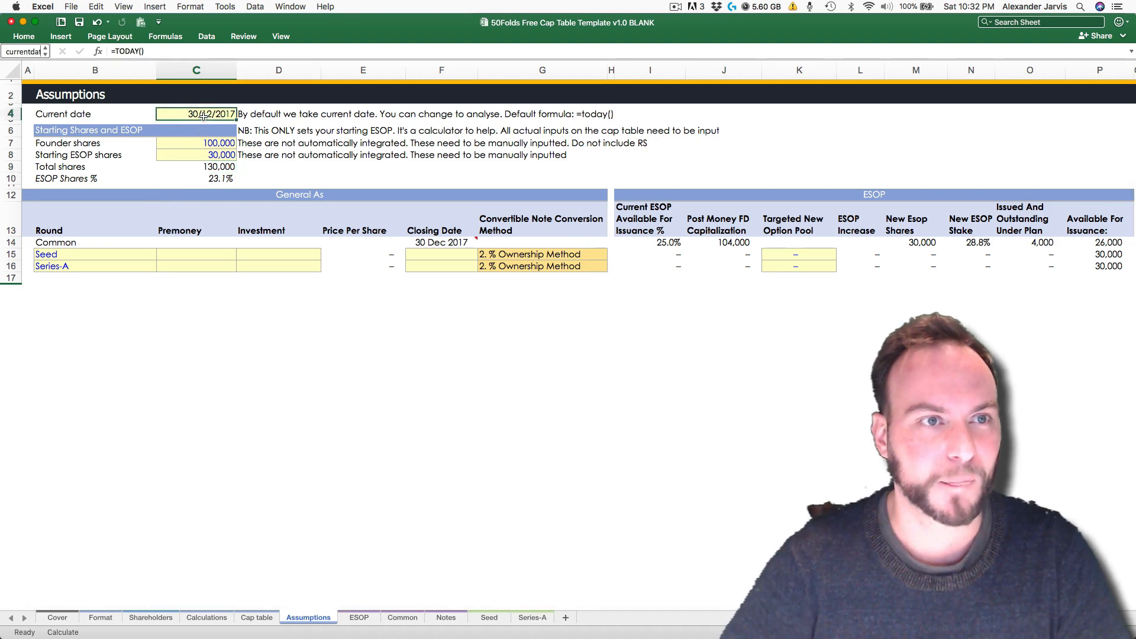
key("Up")
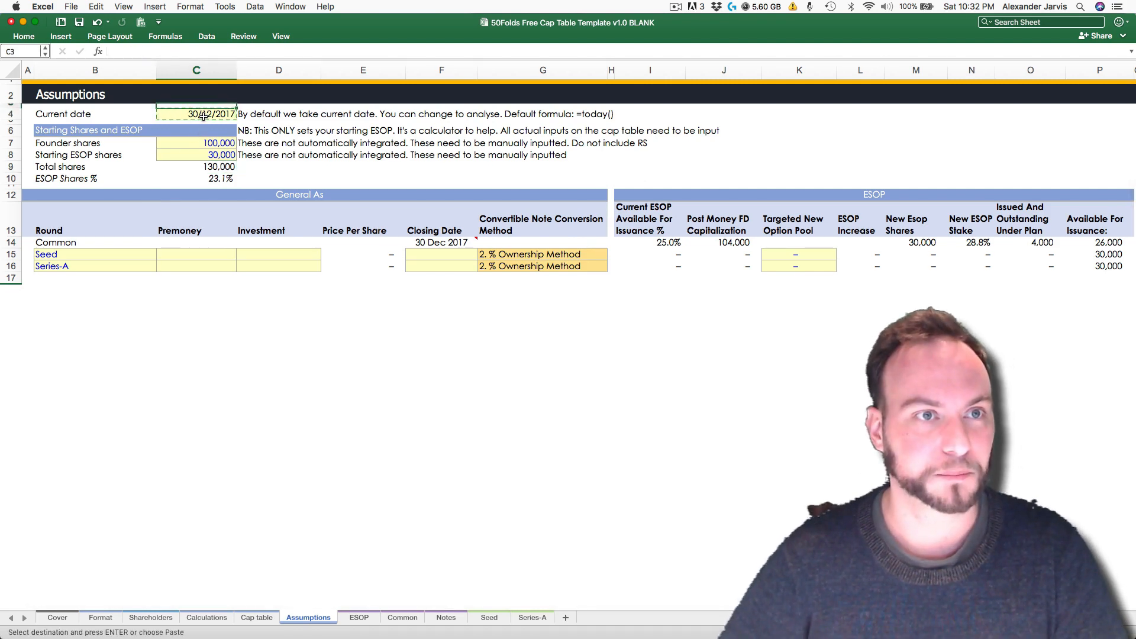
type("=TODAY()")
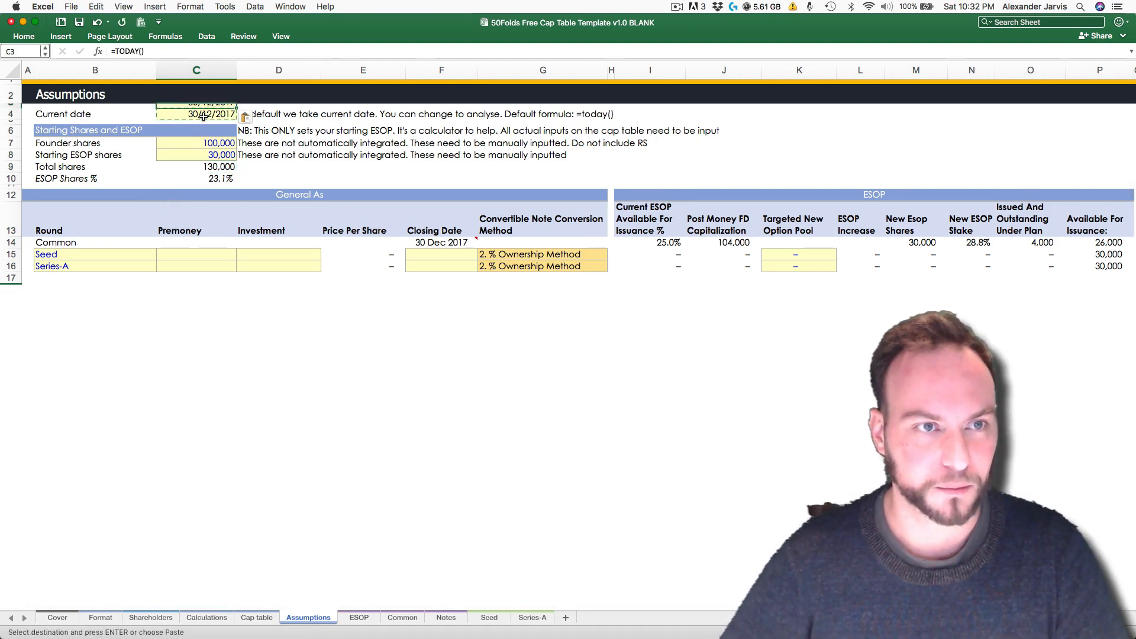
type("1 jun")
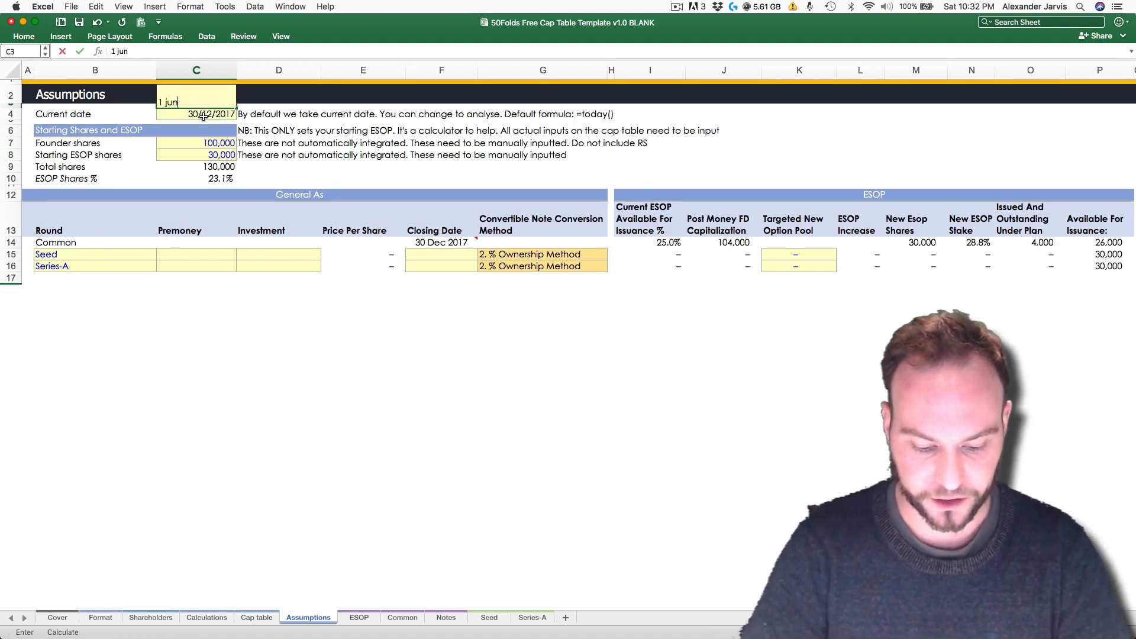
type("e 2018")
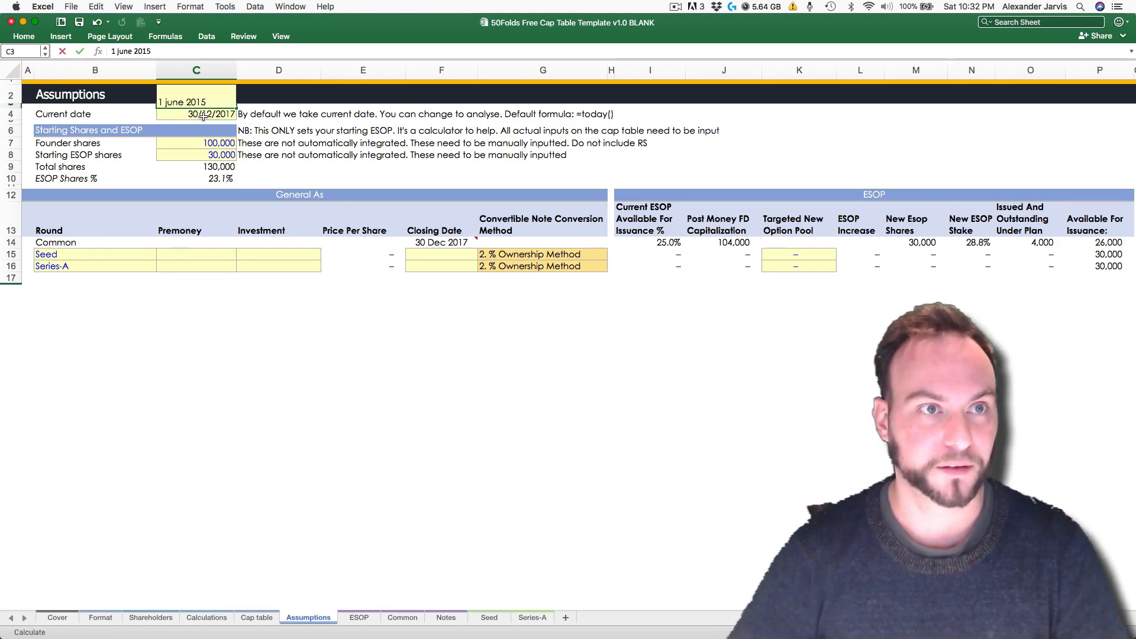
key("Return")
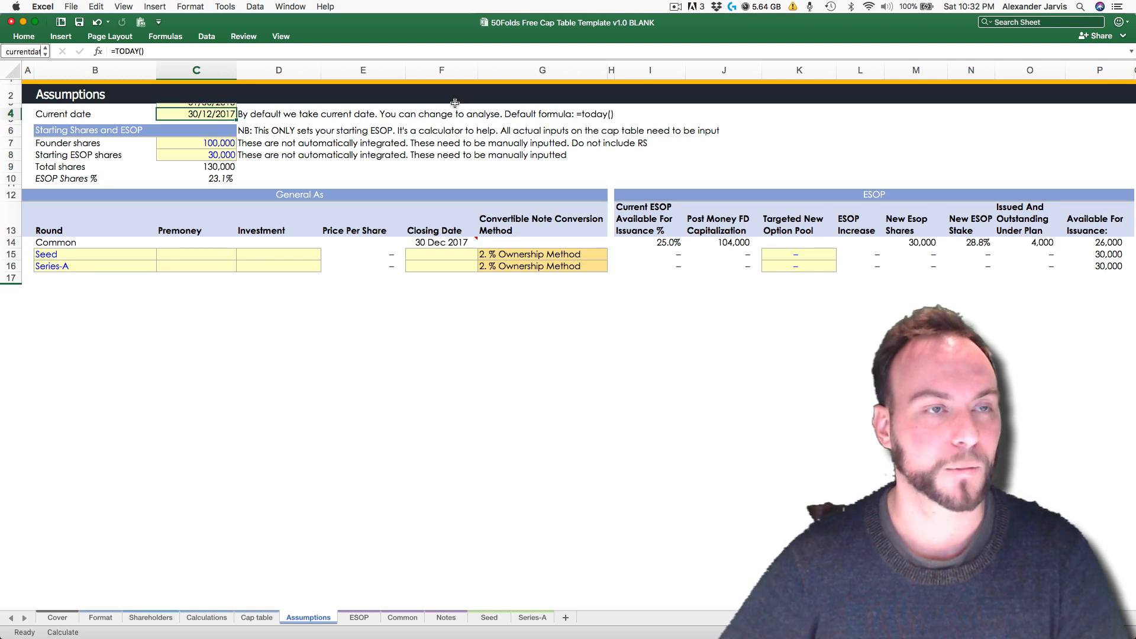
key("super+z")
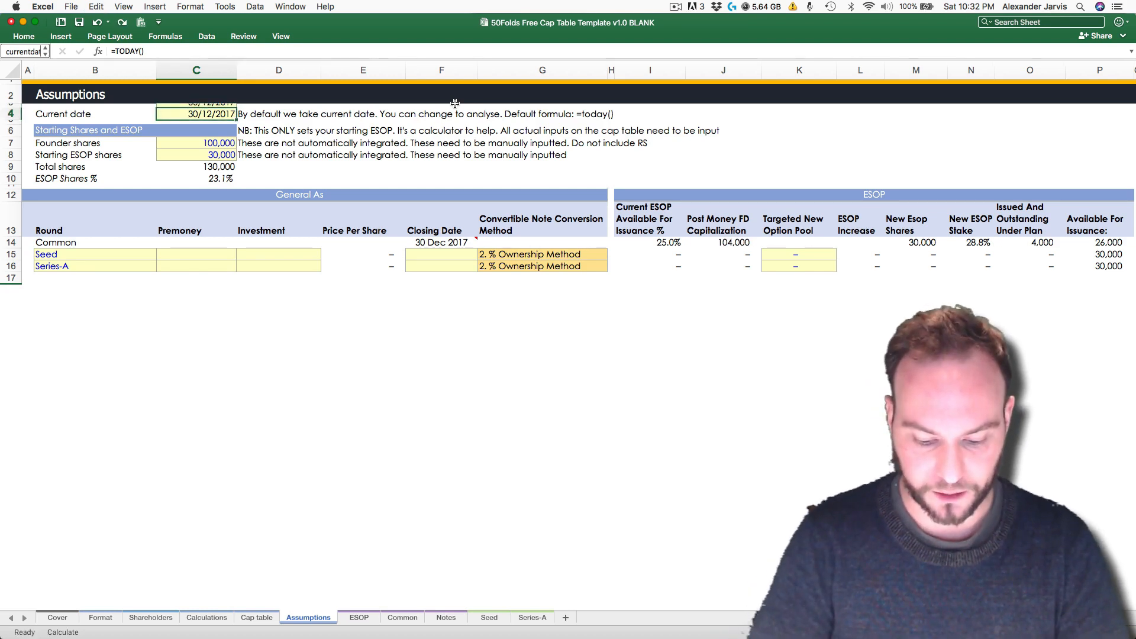
Step: Set the Current date on the Assumptions sheet to 1 June 2015
type("1 june 2015")
key("Return")
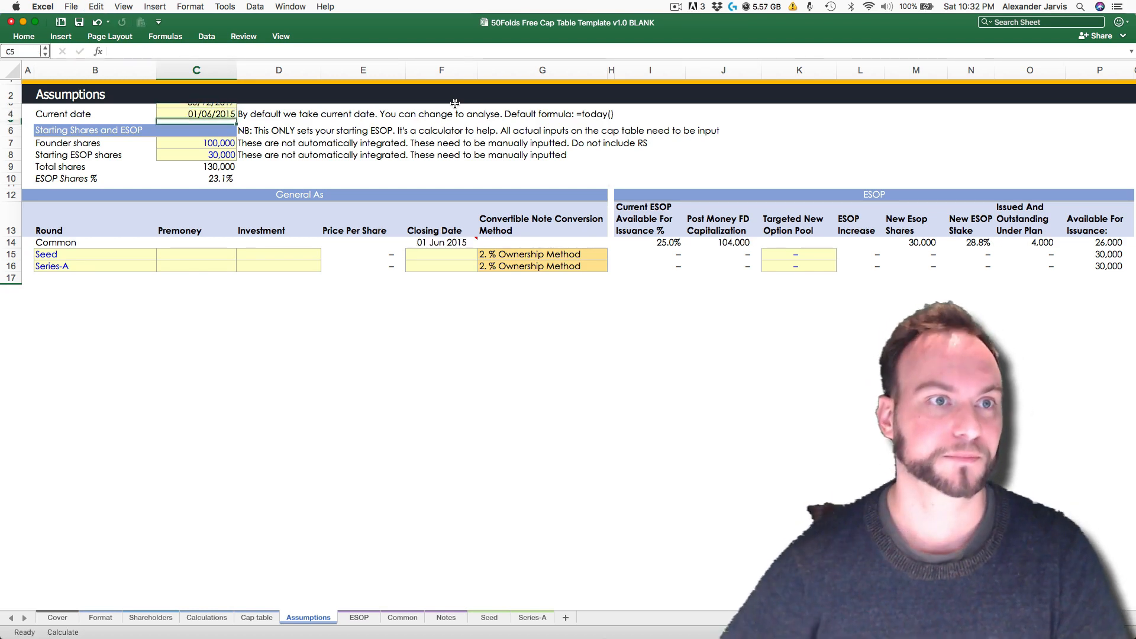
Step: Examine the Outstanding / Vested columns and the Vested Today formula of the staff member's grant on the ESOP sheet
key("ctrl+Page_Down")
key("ctrl+Page_Down")
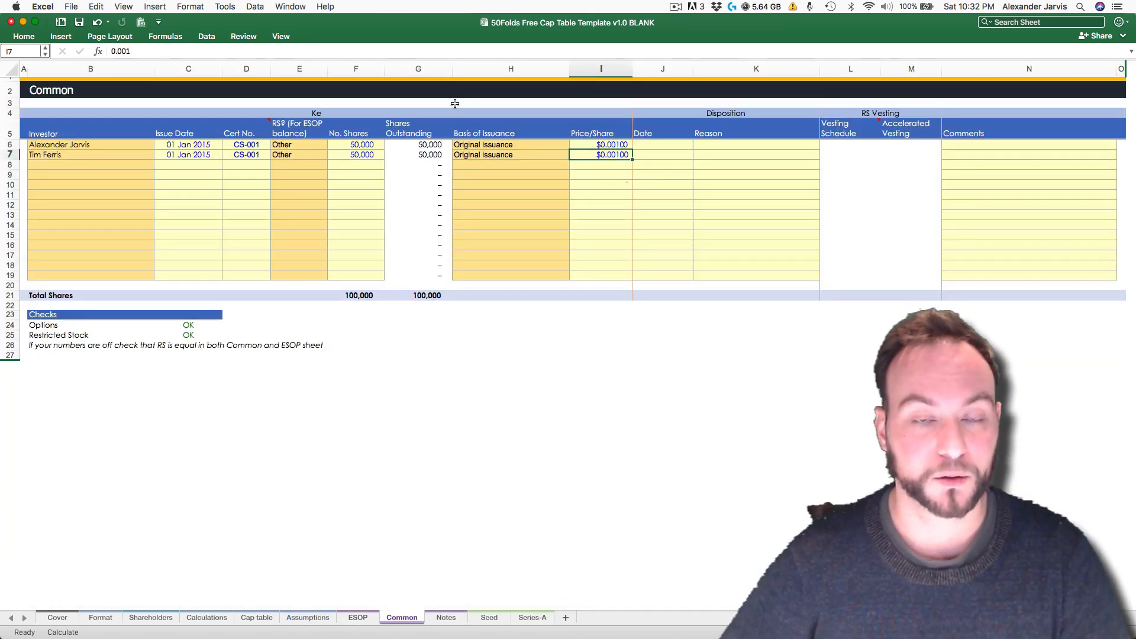
key("ctrl+Page_Up")
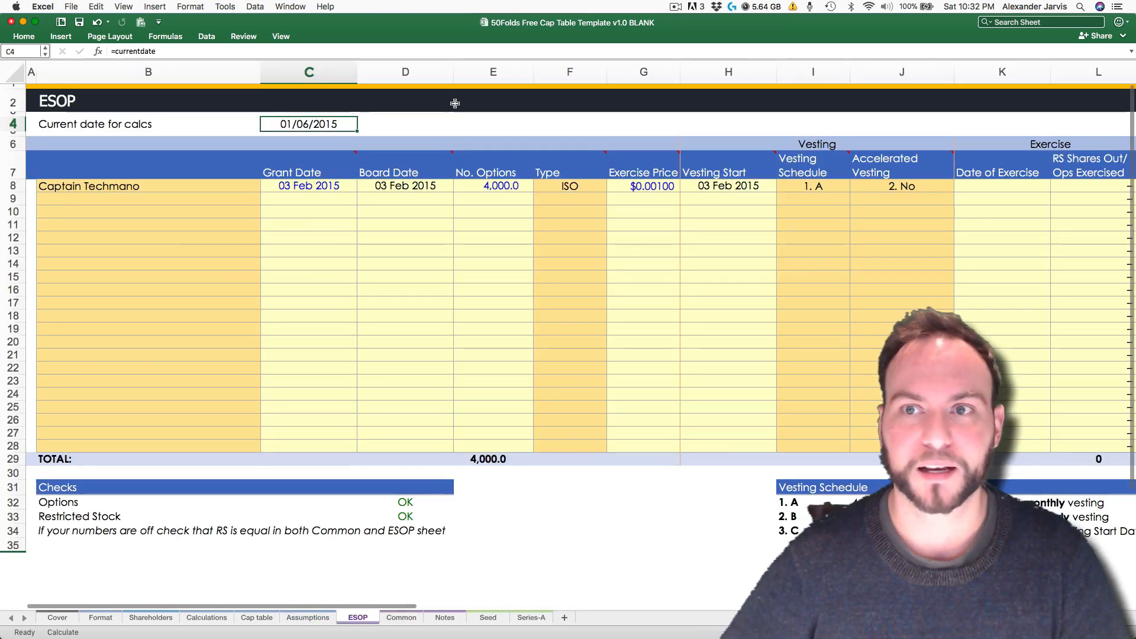
key("Right")
key("Right")
key("Right")
key("Right")
key("Right")
key("Right")
key("Right")
key("Right")
key("Right")
key("Right")
key("Right")
key("Right")
key("Right")
key("Right")
key("Right")
key("Right")
key("Right")
key("Right")
key("Right")
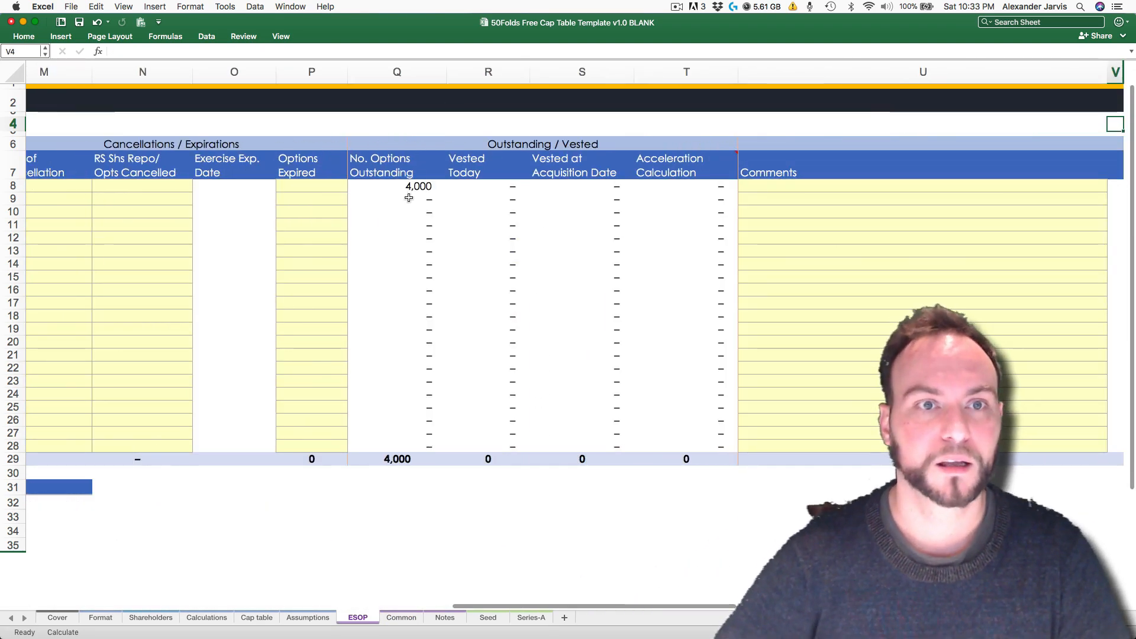
left_click(491, 184)
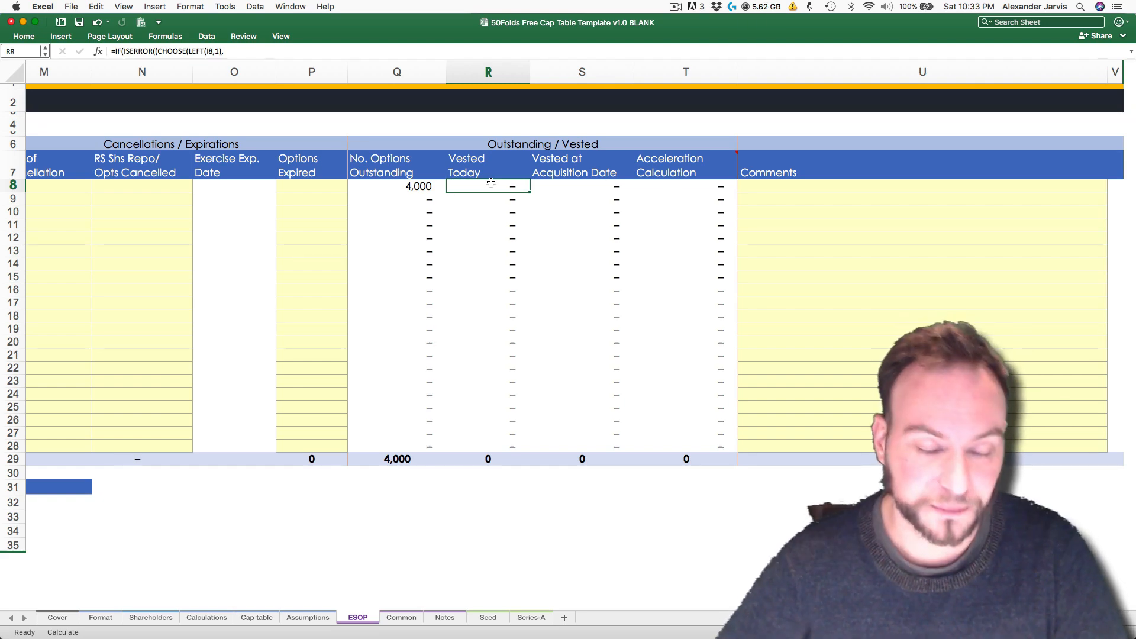
scroll(491, 183, "left", 10)
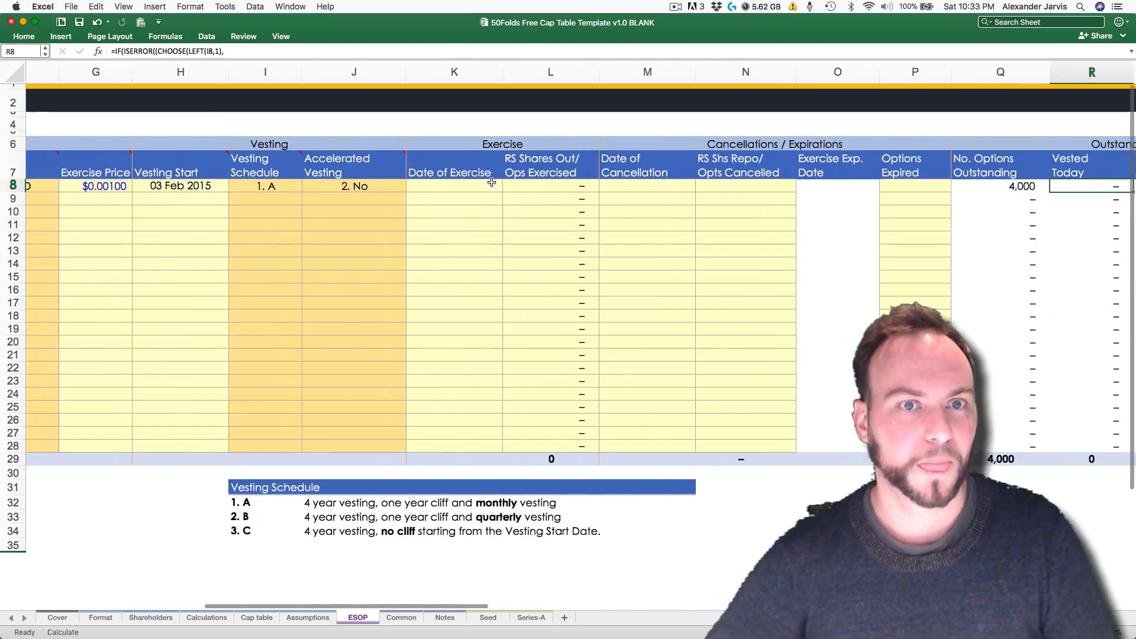
scroll(491, 182, "left", 5)
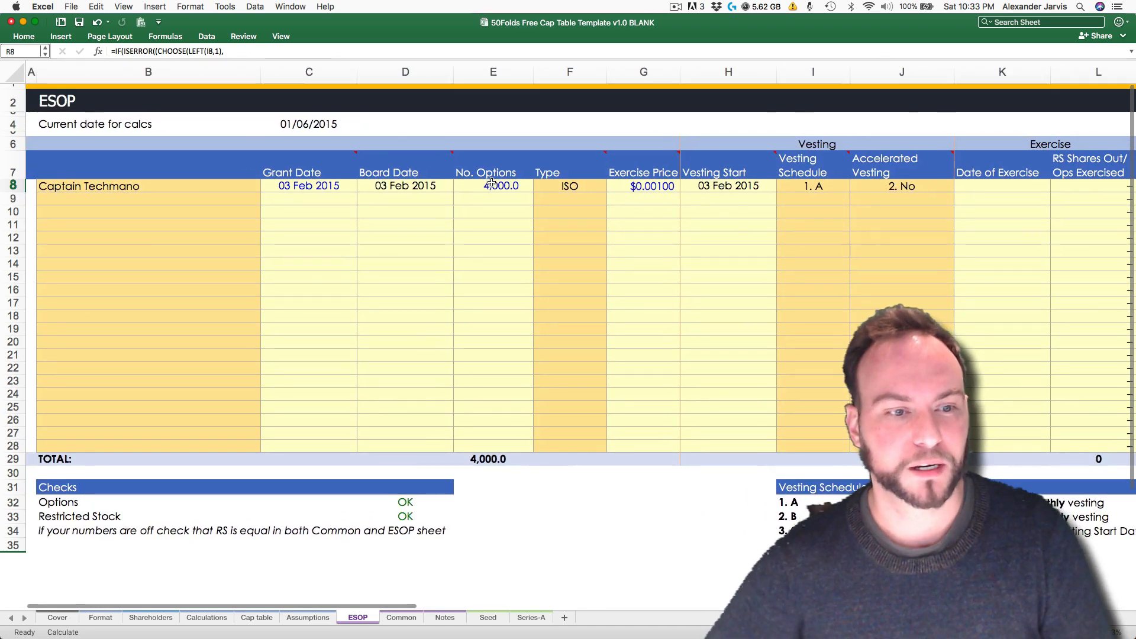
Step: On the Shareholders sheet, copy the Staff shareholder type into the next two rows, 10 and 11
key("ctrl+Page_Up")
key("ctrl+Page_Up")
key("ctrl+Page_Up")
key("ctrl+Page_Up")
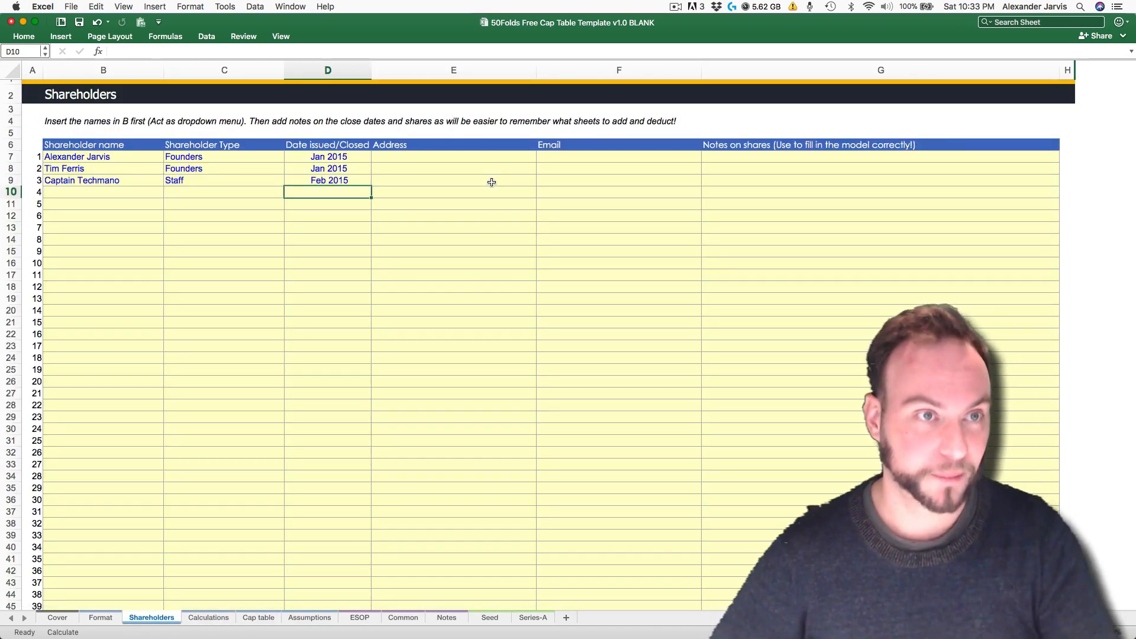
key("Left")
key("super+c")
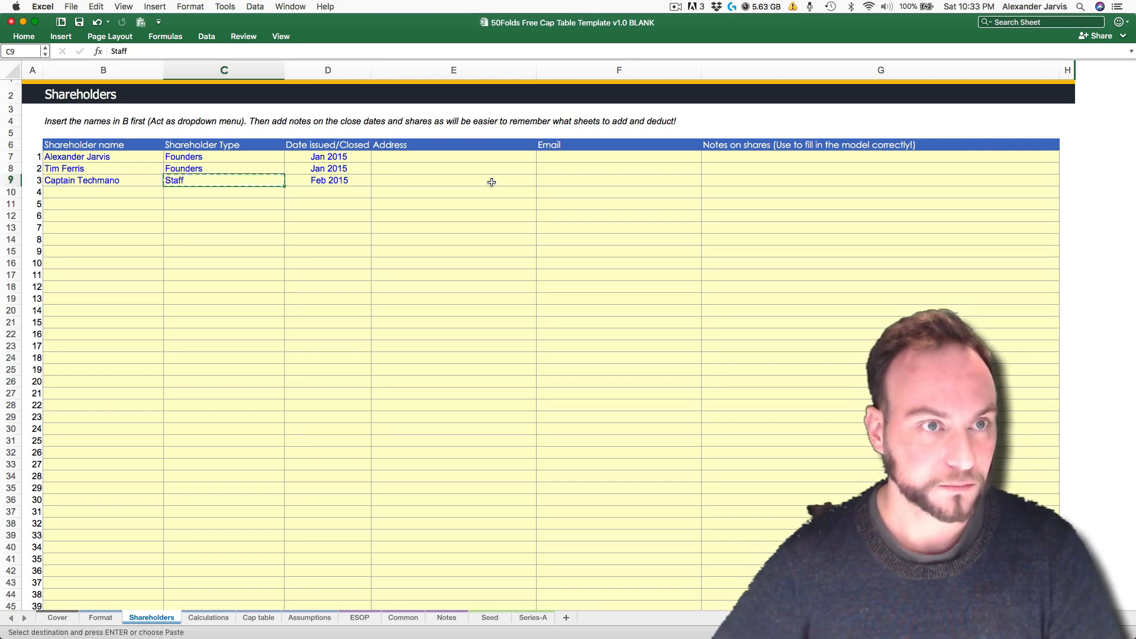
key("Down")
key("super+v")
key("Down")
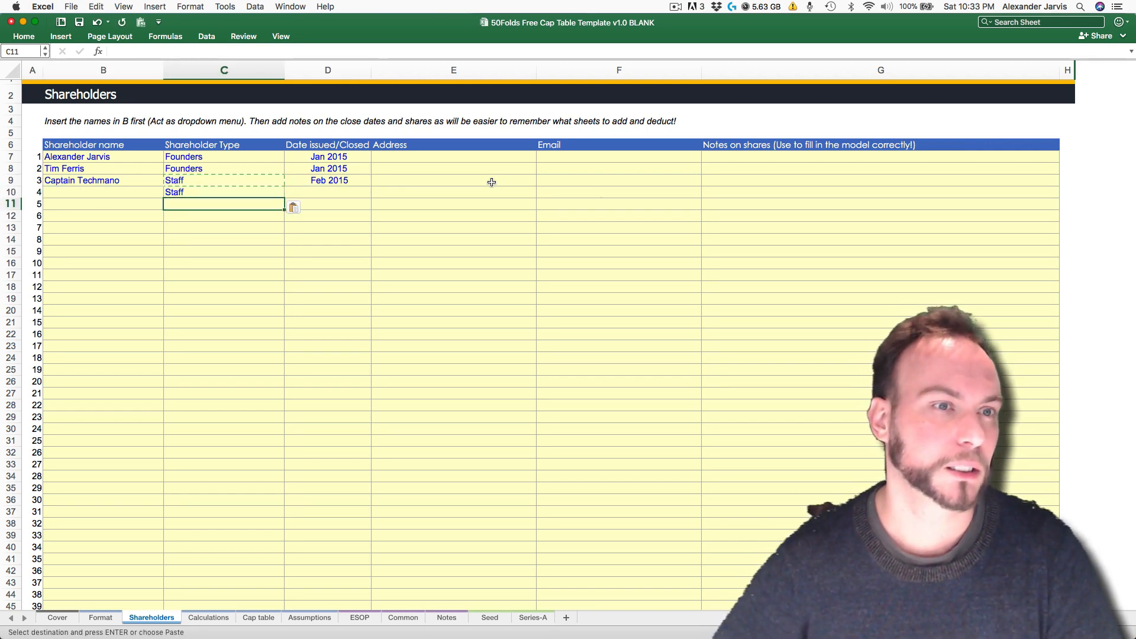
key("super+v")
Step: Enter the names of two new staff members as shareholders in rows 10 and 11
key("Left")
key("Up")
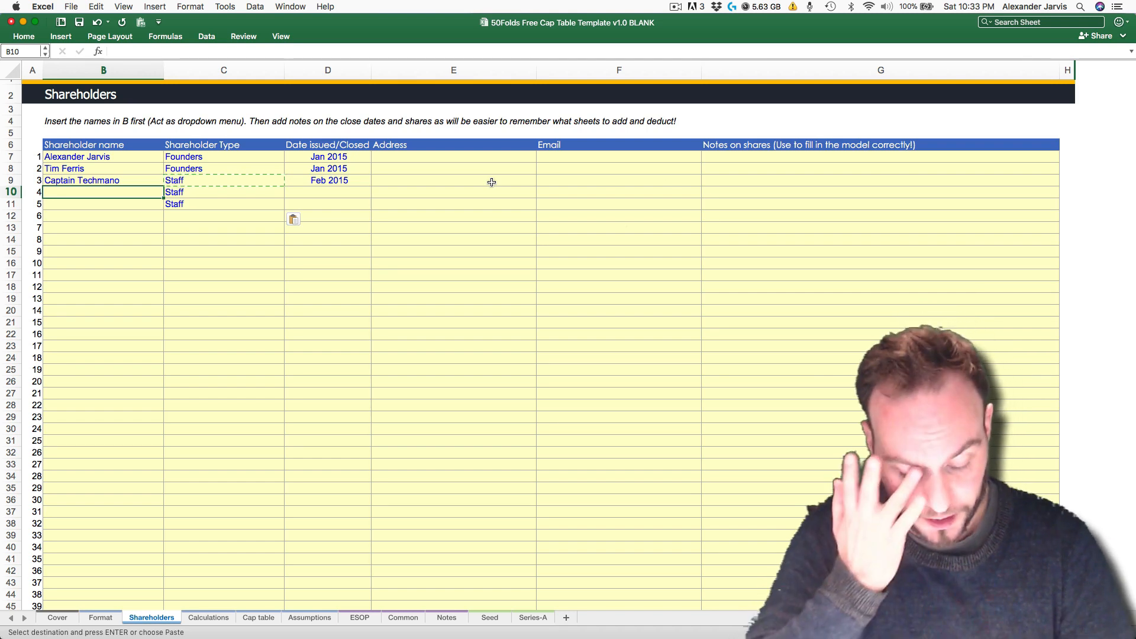
type("Mary")
key("Return")
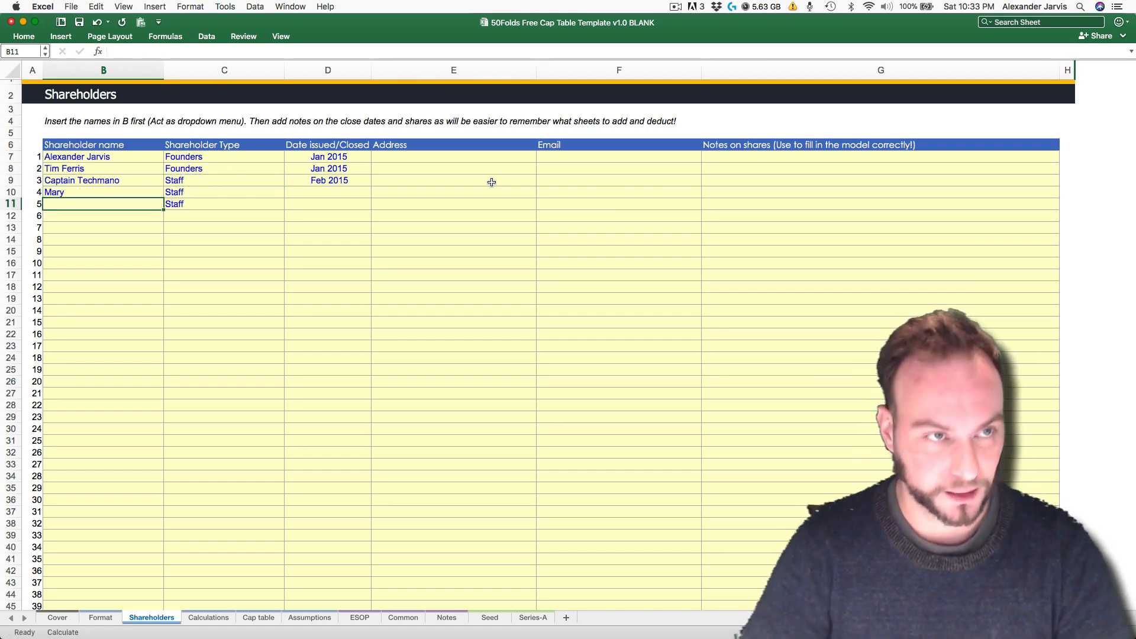
type("Susan")
key("Return")
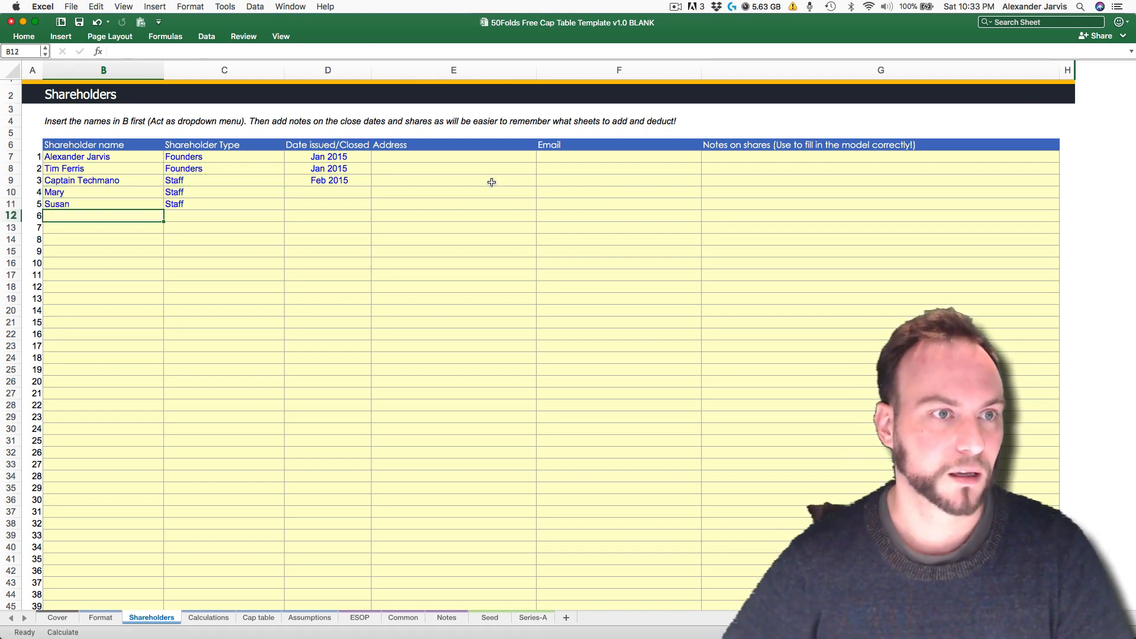
Step: Enter 5 Mar 2015 and 6 June 2015 as the issue dates of the two new staff shareholders
key("Up")
key("Right")
key("Up")
key("Right")
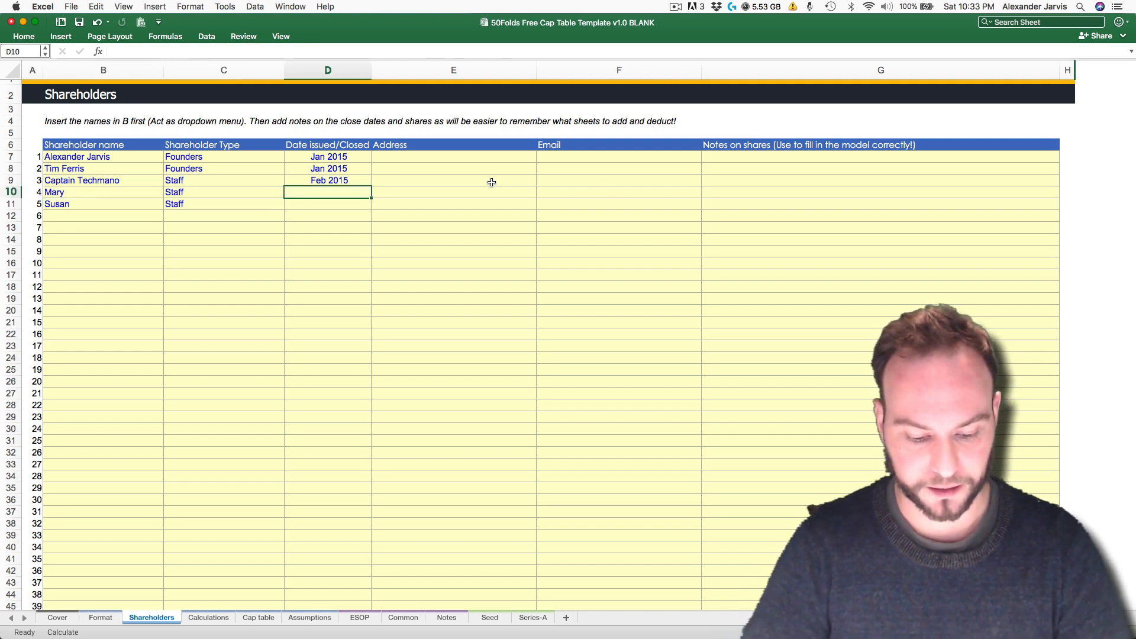
type("5 ma")
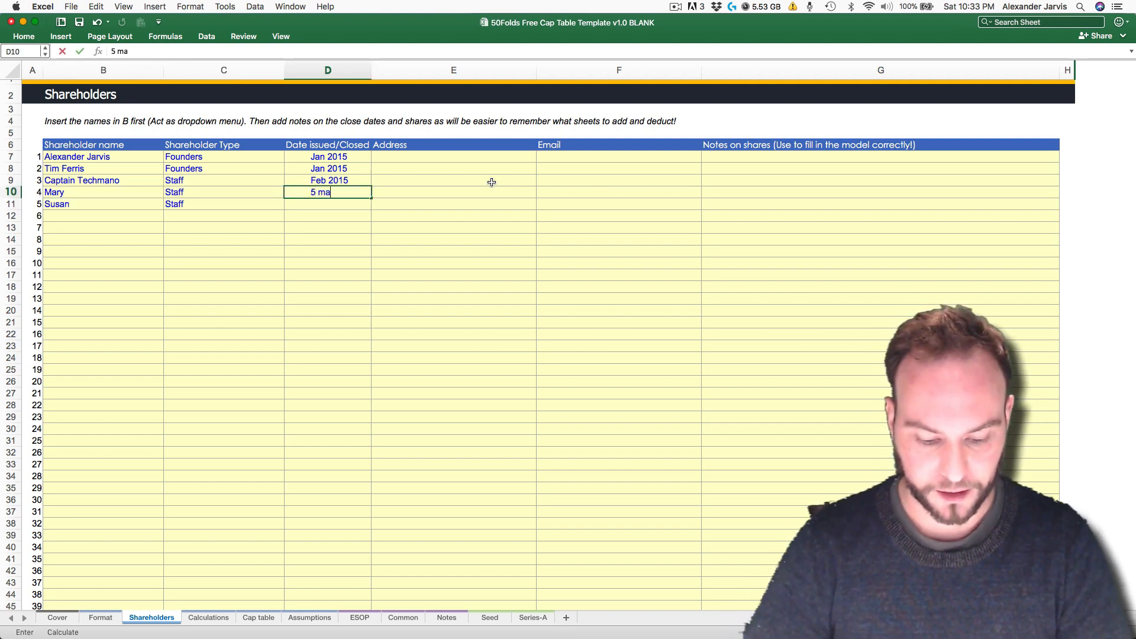
type("r 201")
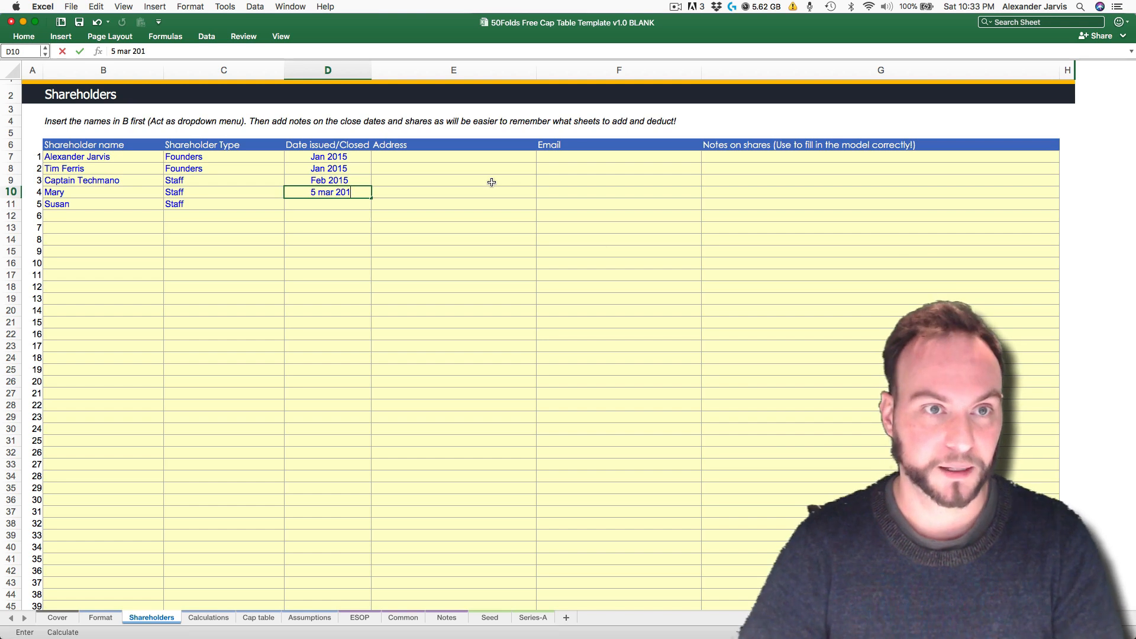
type("5")
key("Return")
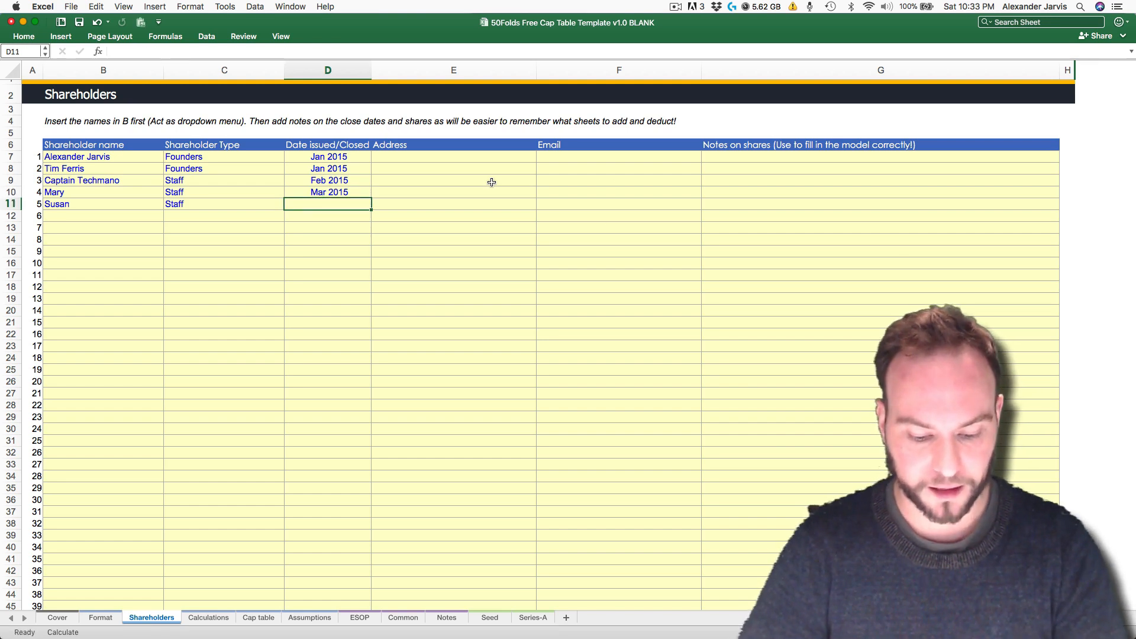
type("6")
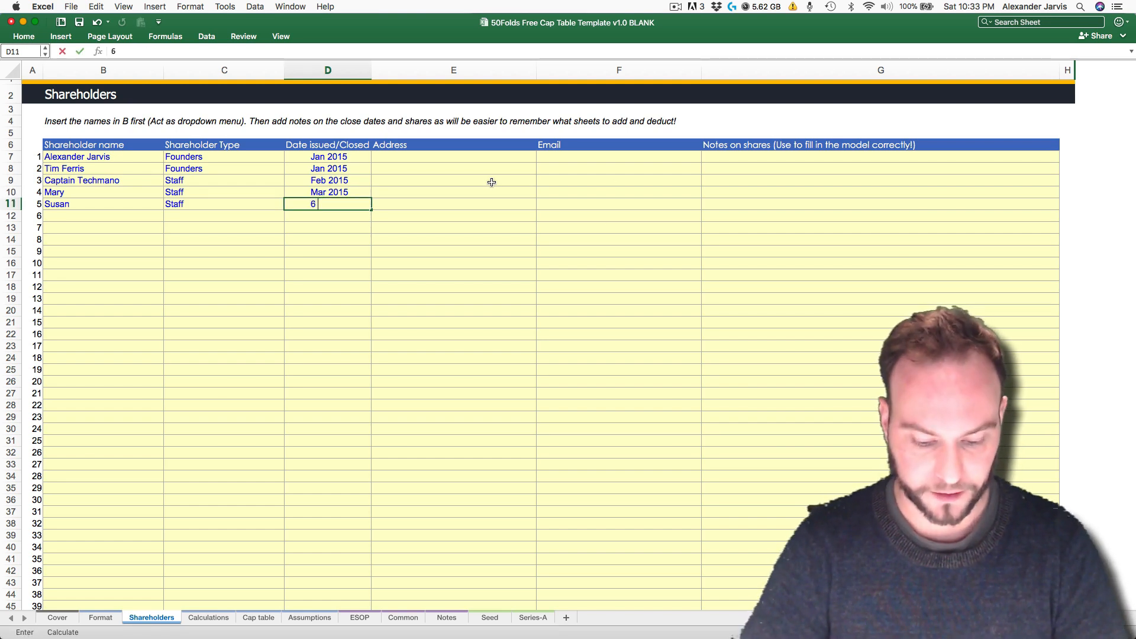
type(" june 2015")
key("Return")
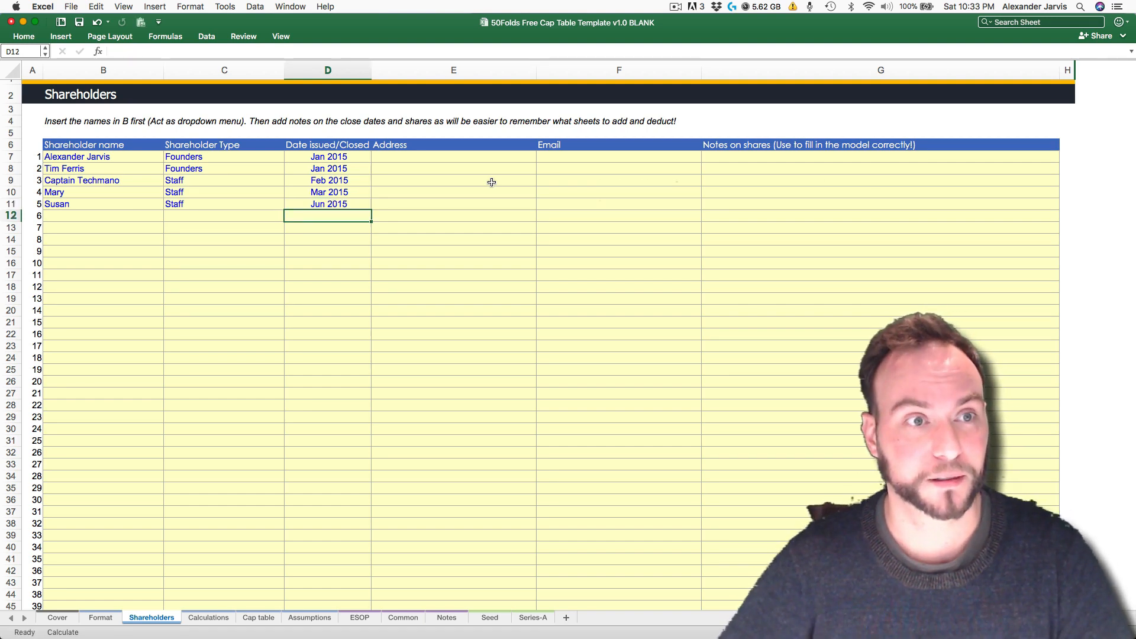
key("Up")
key("Up")
key("Up")
key("Up")
key("Down")
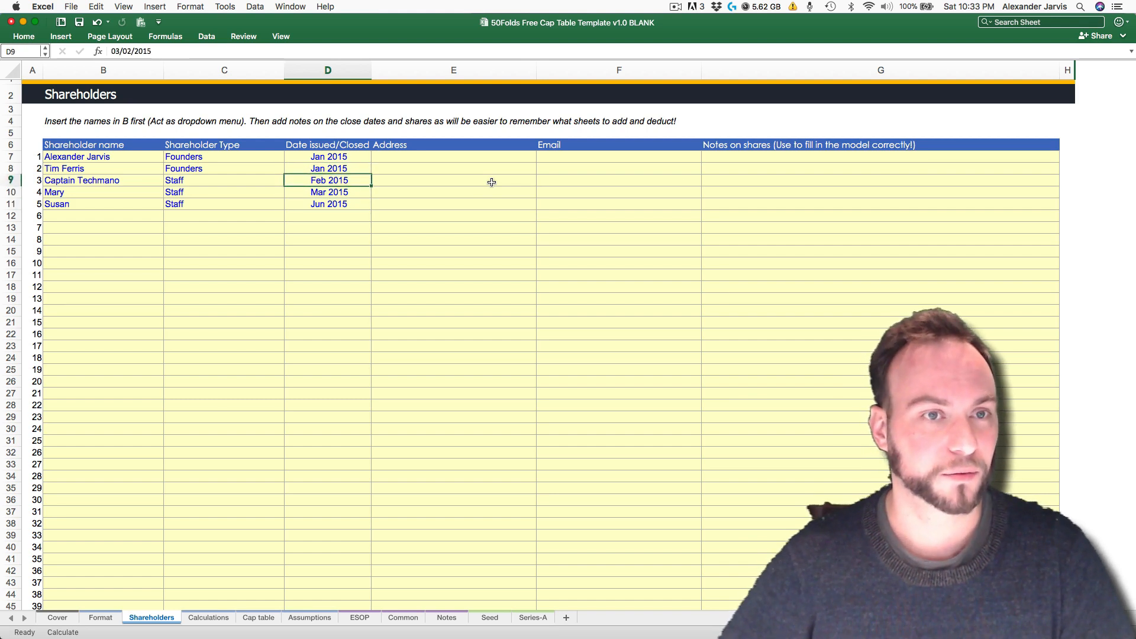
key("Down")
key("Up")
key("Down")
key("Down")
key("Up")
key("Up")
key("Left")
key("Left")
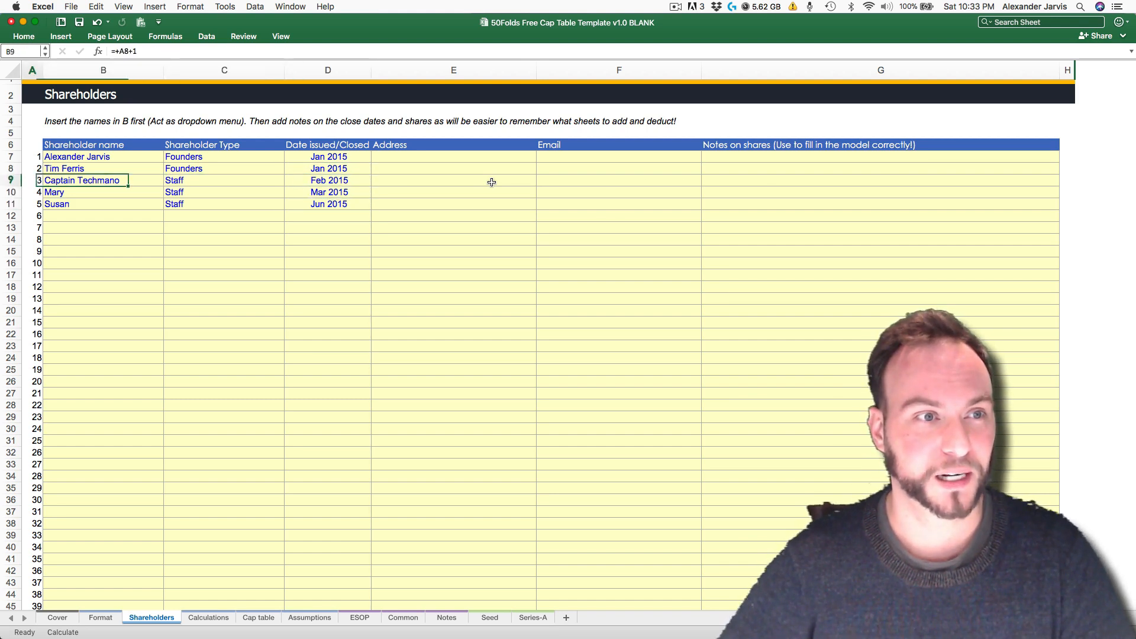
Step: Copy the issue dates of the two new staff shareholders, D10:D11, on the Shareholders sheet
key("Down")
key("Down")
key("Right")
key("Right")
key("Up")
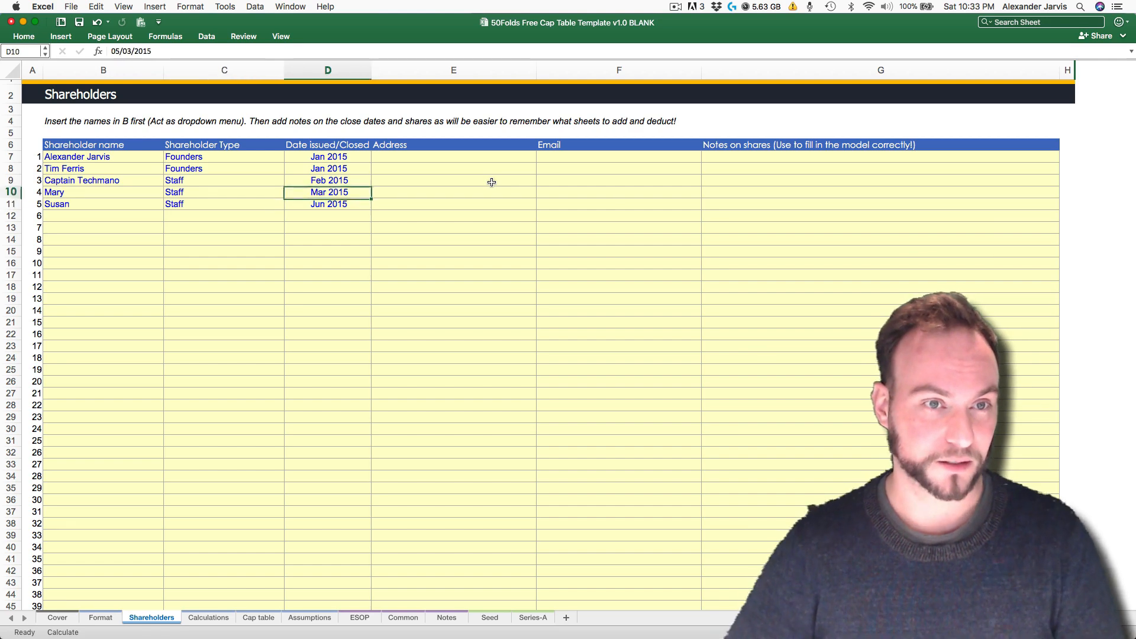
key("shift+Down")
key("super+c")
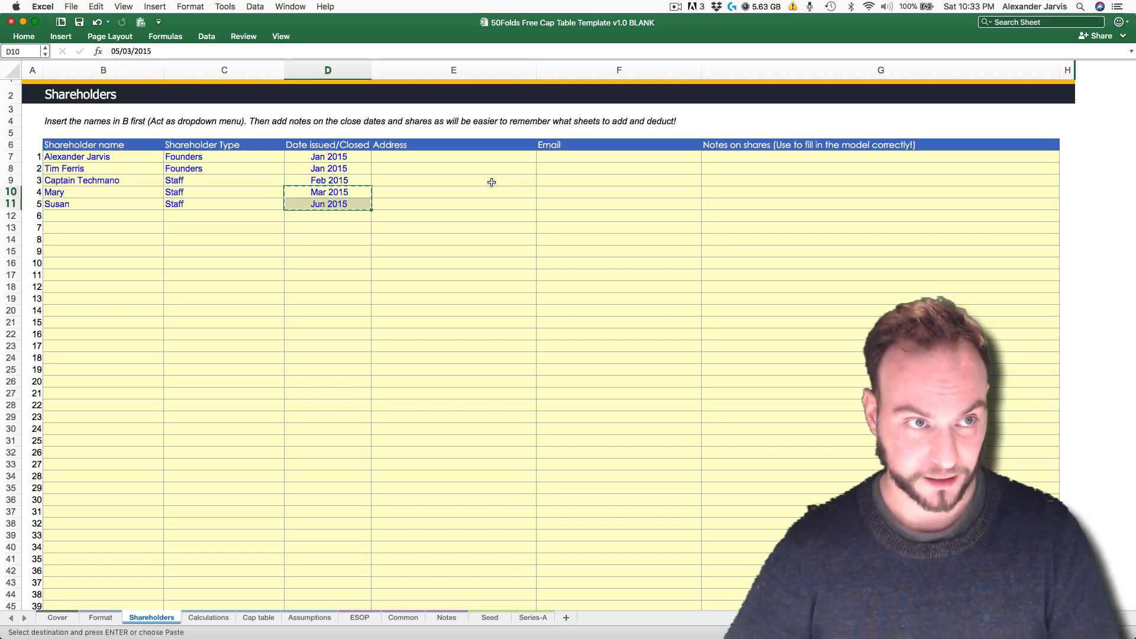
Step: Paste the copied dates as values into the Grant Date cells C9:C10 on the ESOP sheet
key("alt+Right")
key("alt+Right")
key("alt+Right")
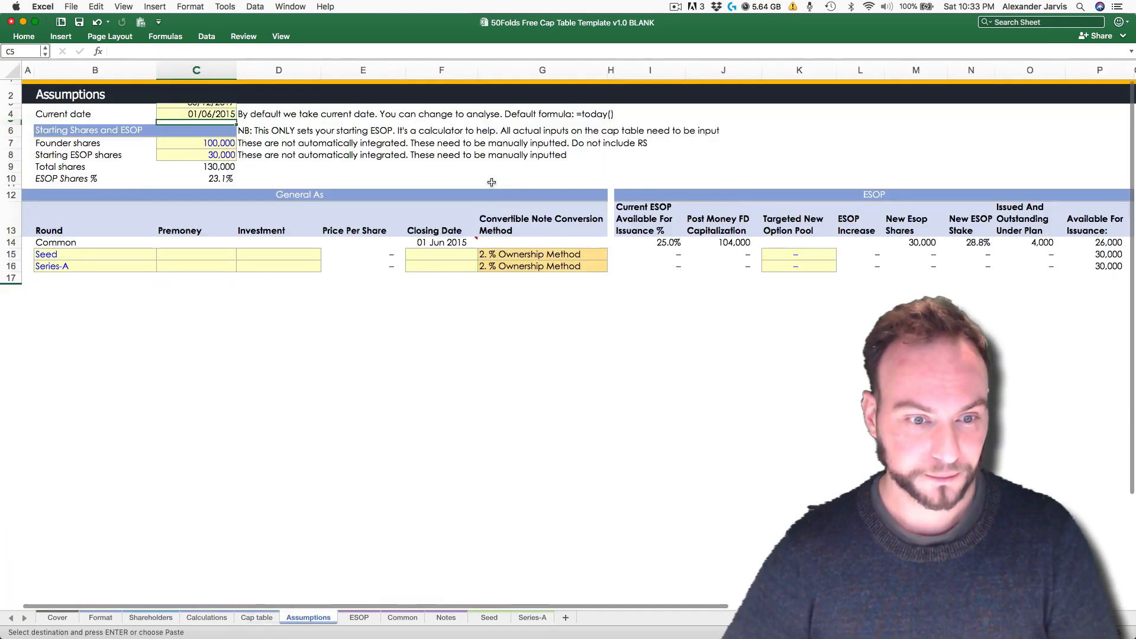
key("alt+Right")
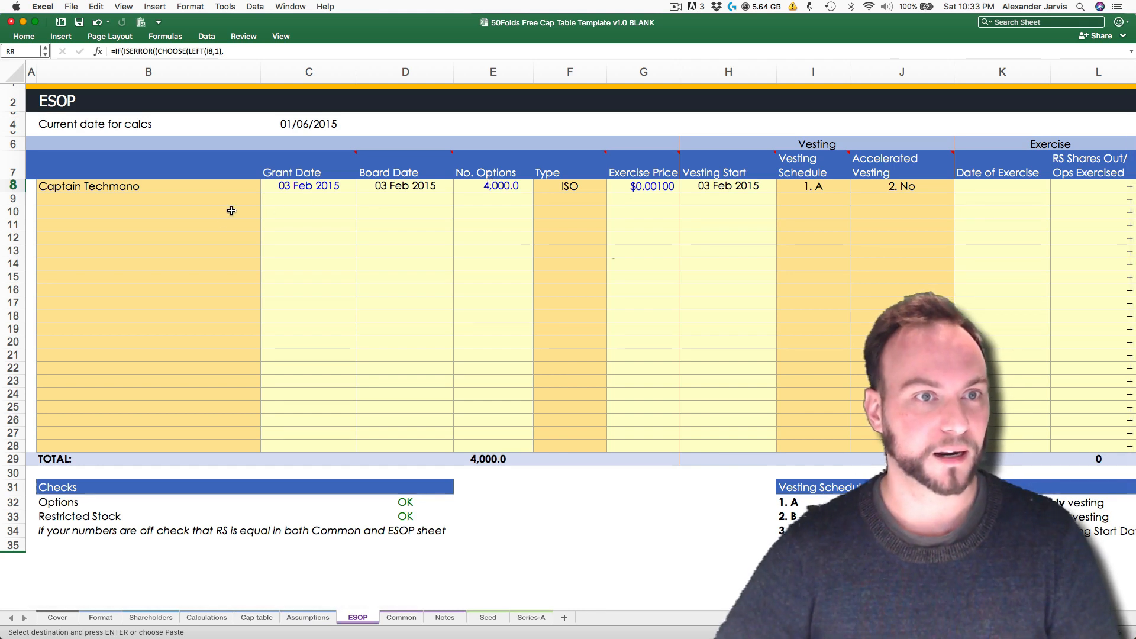
left_click(336, 195)
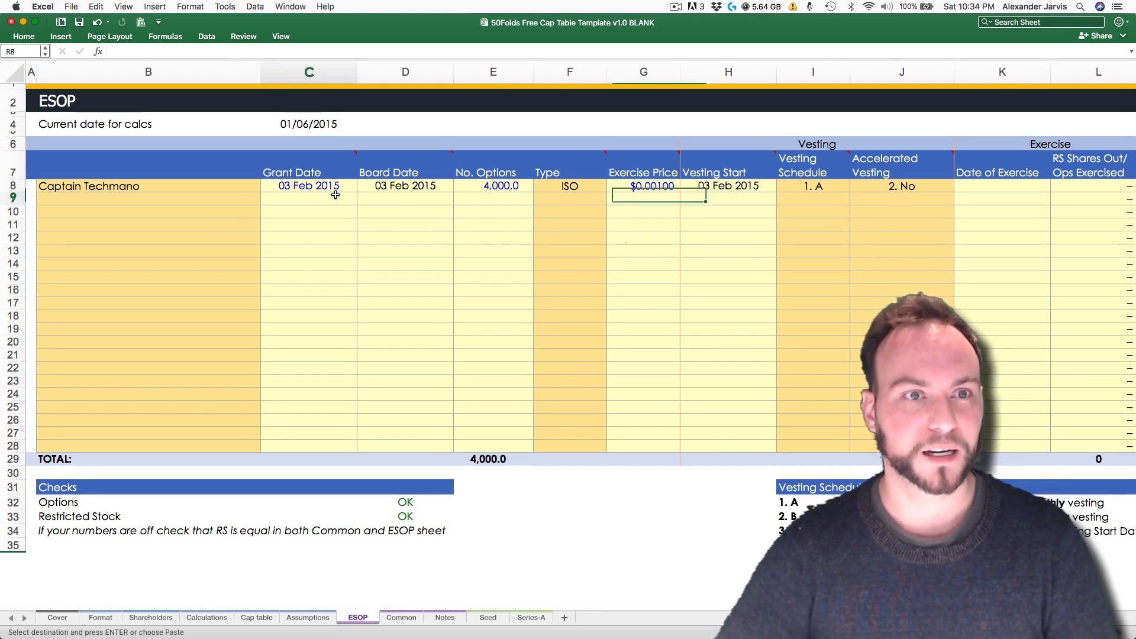
left_click(92, 7)
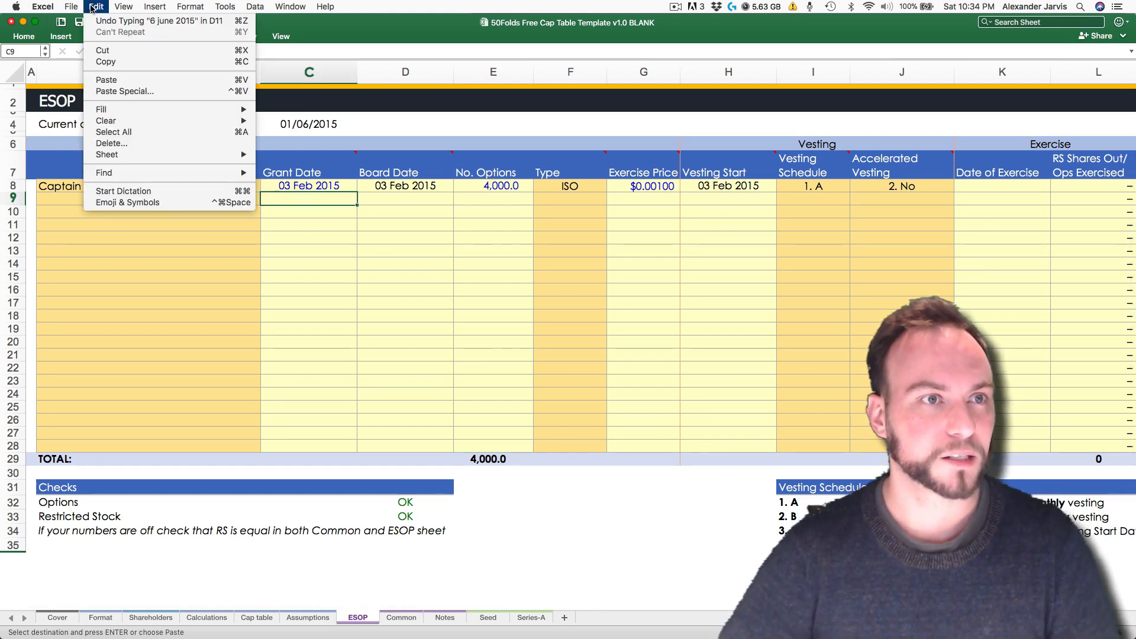
left_click(136, 92)
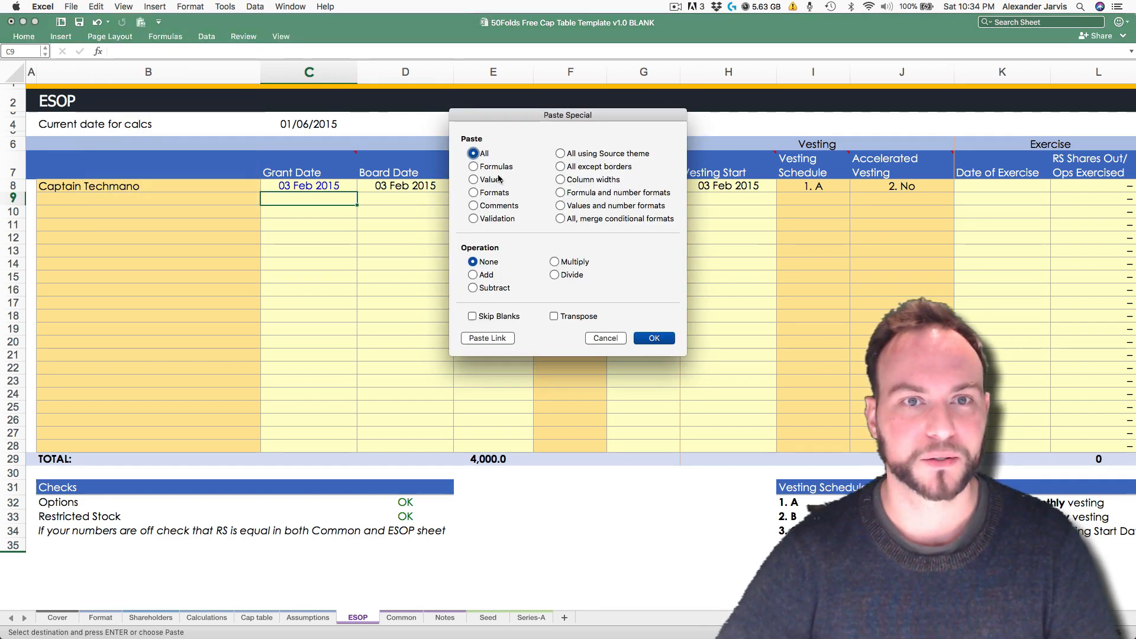
left_click(499, 178)
key("Return")
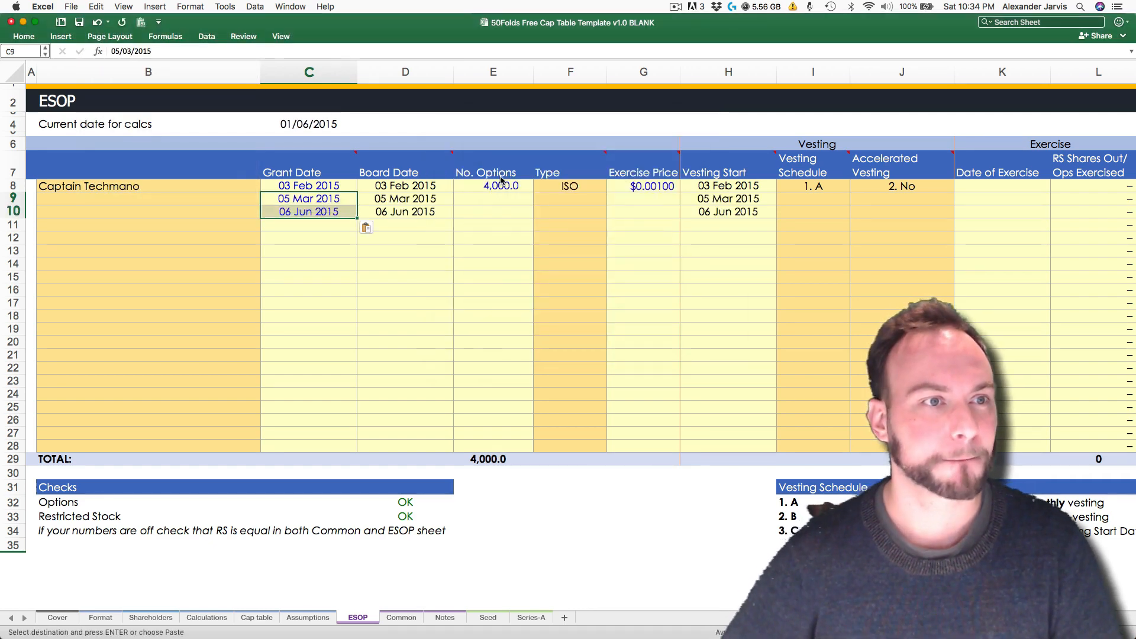
Step: Select the two new staff members as grant holders in rows 9 and 10 of the ESOP sheet
key("Left")
key("alt+Down")
key("Up")
key("Up")
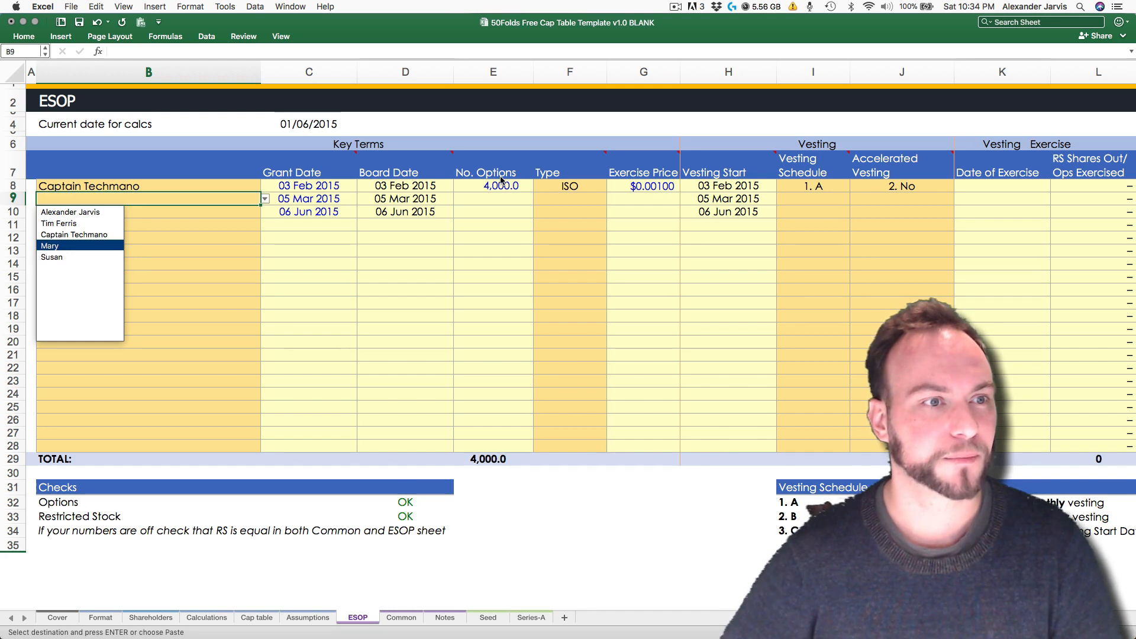
key("Return")
key("Down")
key("alt+Down")
key("Up")
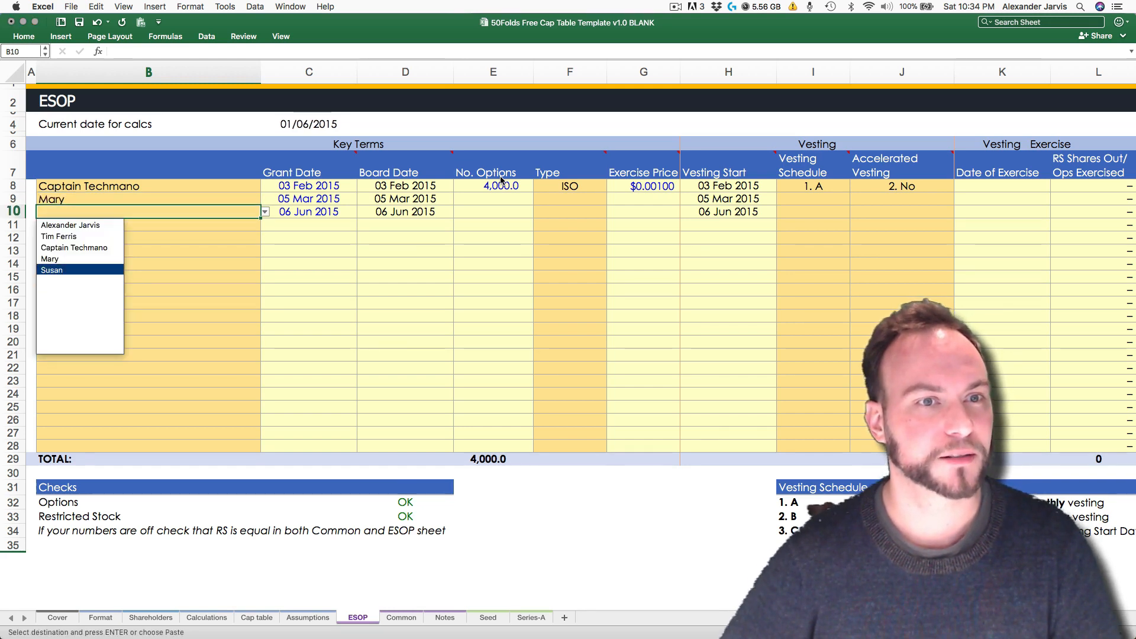
key("Return")
Step: Enter 1,000 options for each of the two new staff grants in E9 and E10
key("Right")
key("Right")
key("Right")
key("Right")
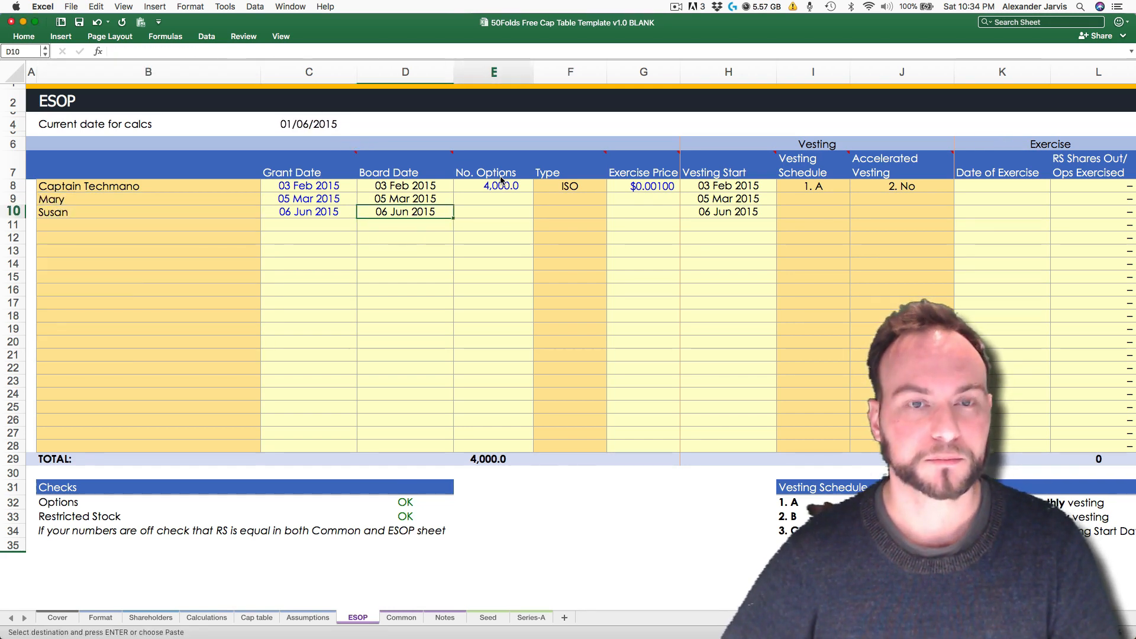
key("Left")
key("Up")
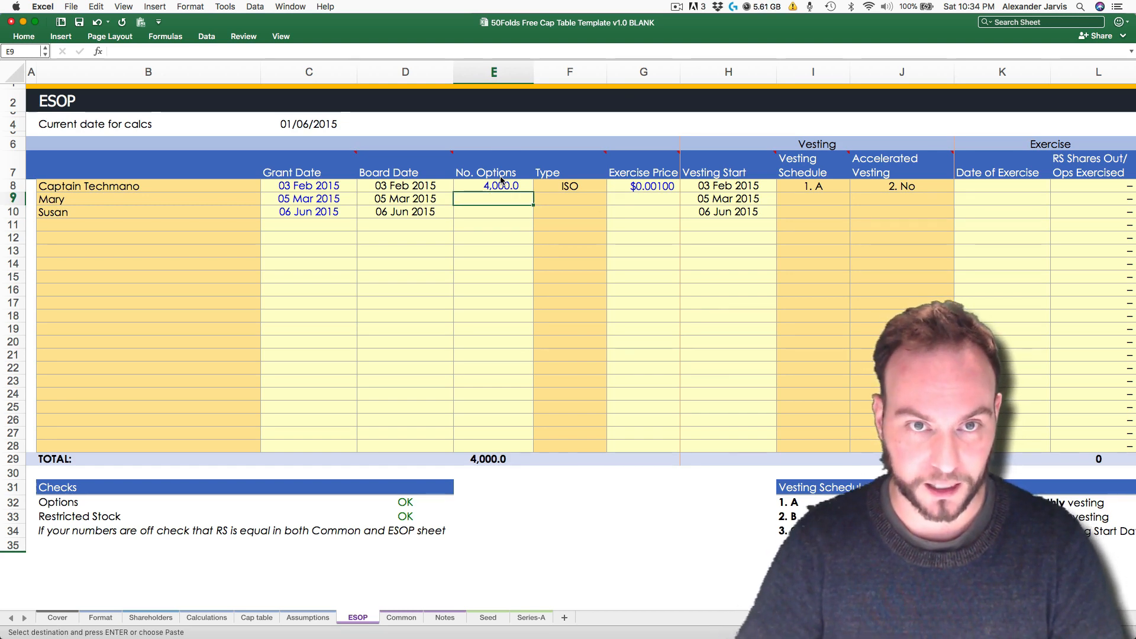
type("1,000")
key("Return")
type("1000")
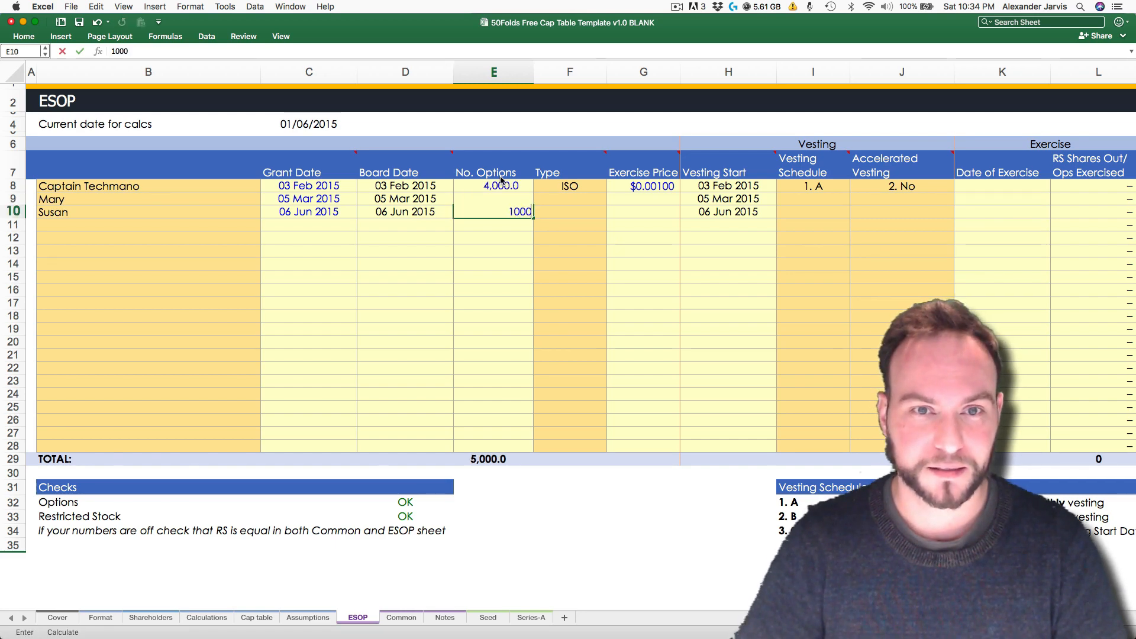
key("Return")
Step: On the Cap table sheet, select the first new staff member as the shareholder in B11
key("ctrl+Page_Up")
key("ctrl+Page_Up")
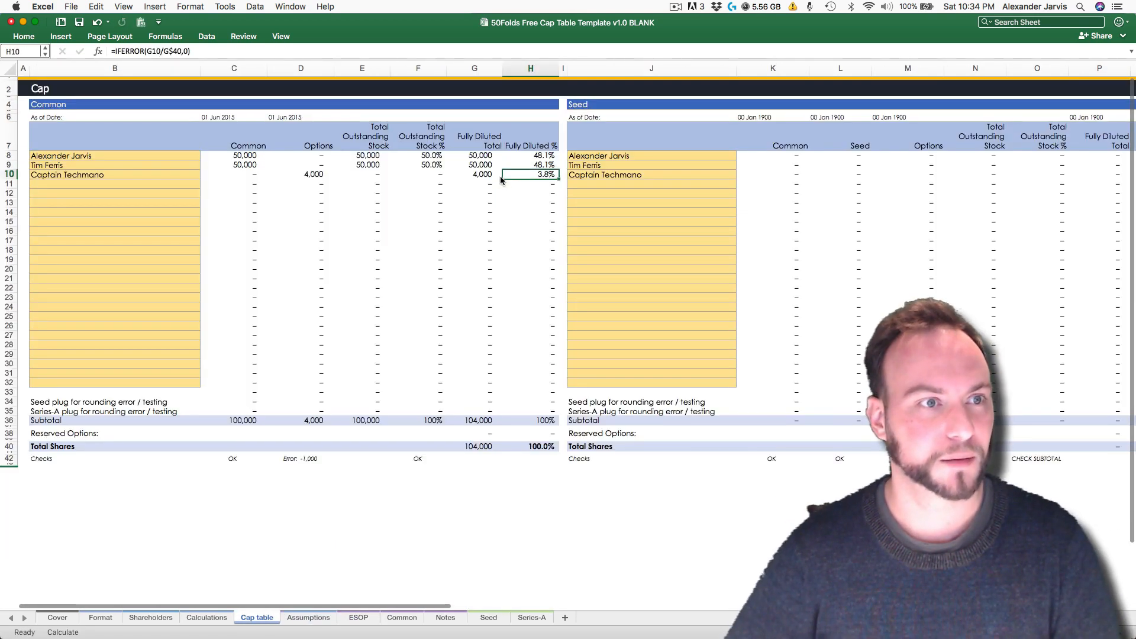
key("Left")
key("Left")
key("Left")
key("Left")
key("Left")
key("Left")
key("Down")
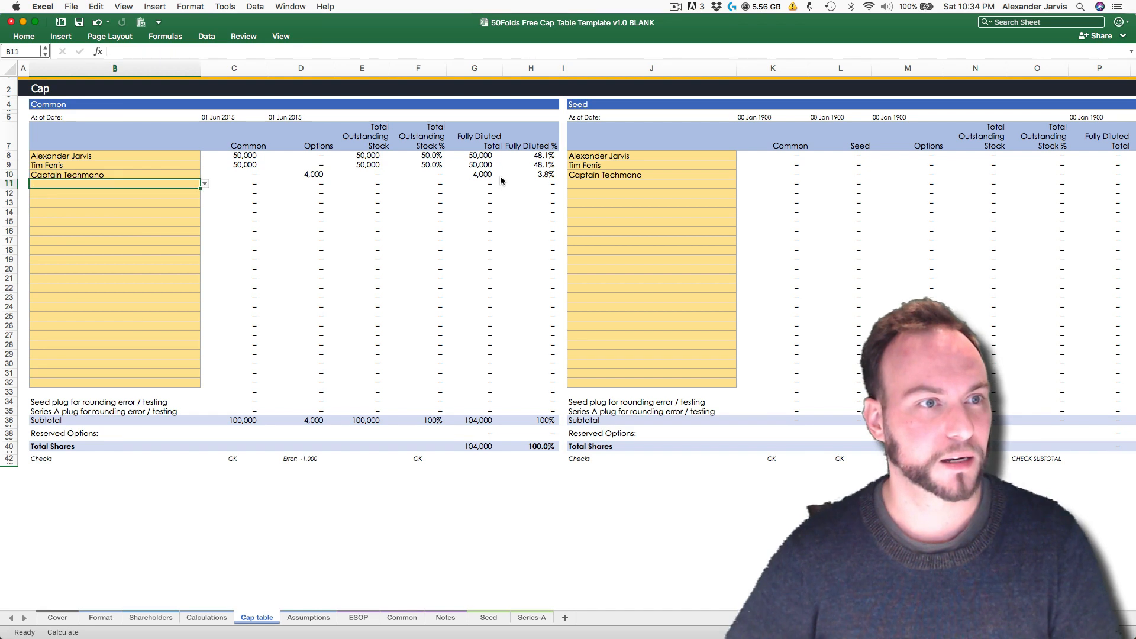
key("alt+Down")
key("Down")
key("Down")
key("Down")
key("Down")
key("Return")
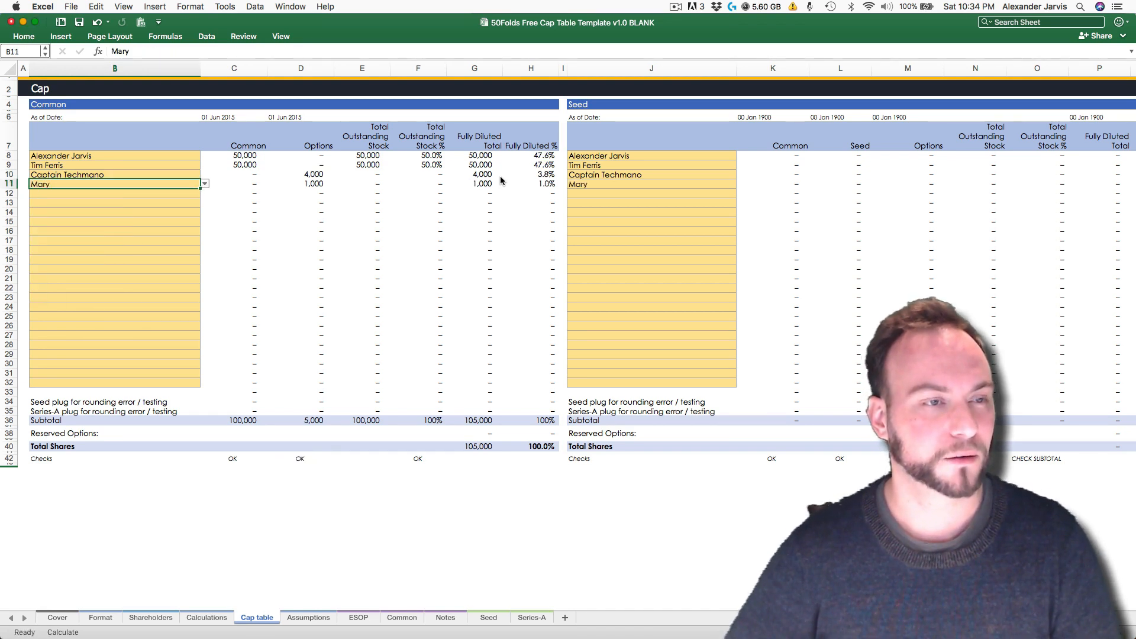
Step: Select the second new staff member as the shareholder in B12 of the cap table
key("Down")
key("alt+Down")
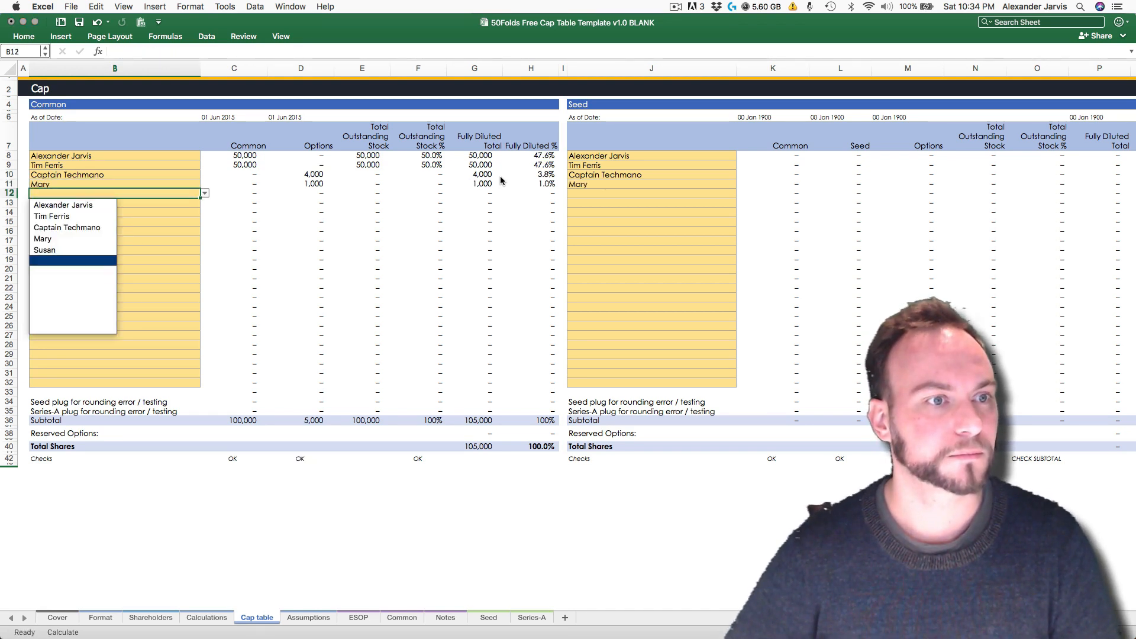
key("Up")
key("Return")
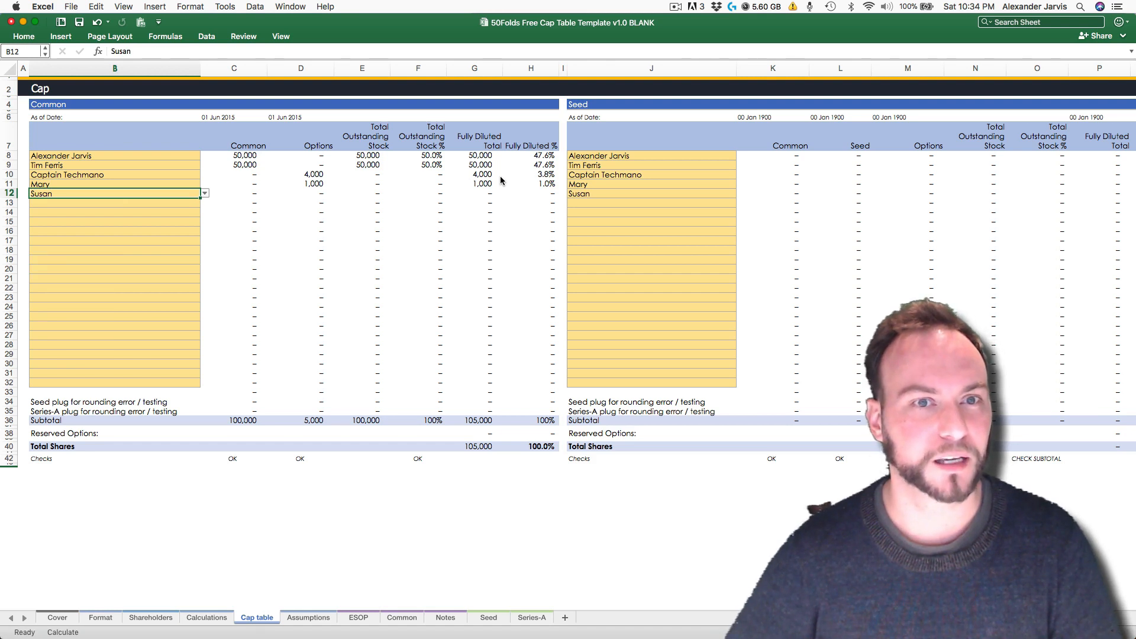
Step: Examine the options, outstanding stock and fully diluted cells of the second new staff member in row 12
key("Up")
key("Up")
key("Down")
key("Right")
key("Down")
key("Right")
key("Right")
key("Right")
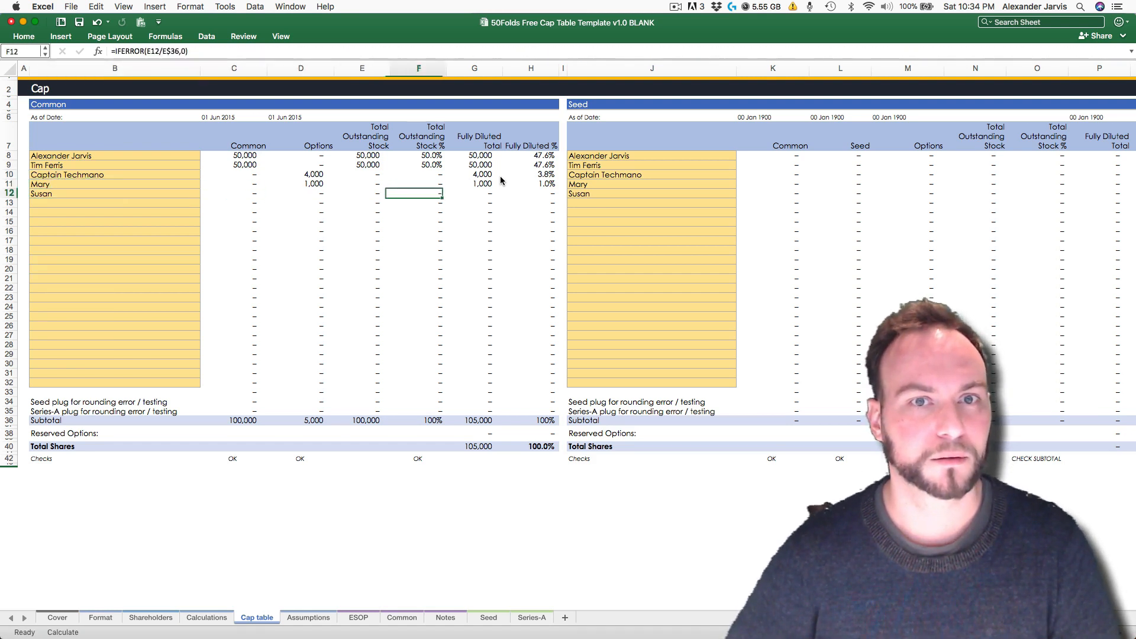
key("Right")
key("Right")
key("Left")
key("Up")
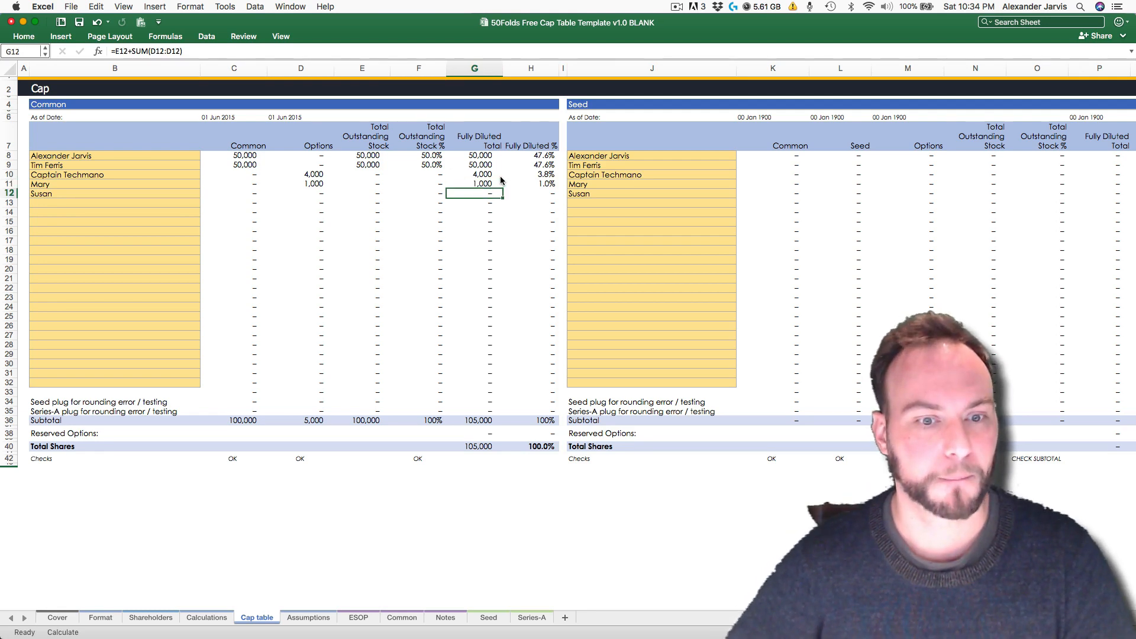
Step: On the ESOP sheet, compare the new staff members' grant dates with the current date for calcs in C4
key("ctrl+Page_Down")
key("ctrl+Page_Down")
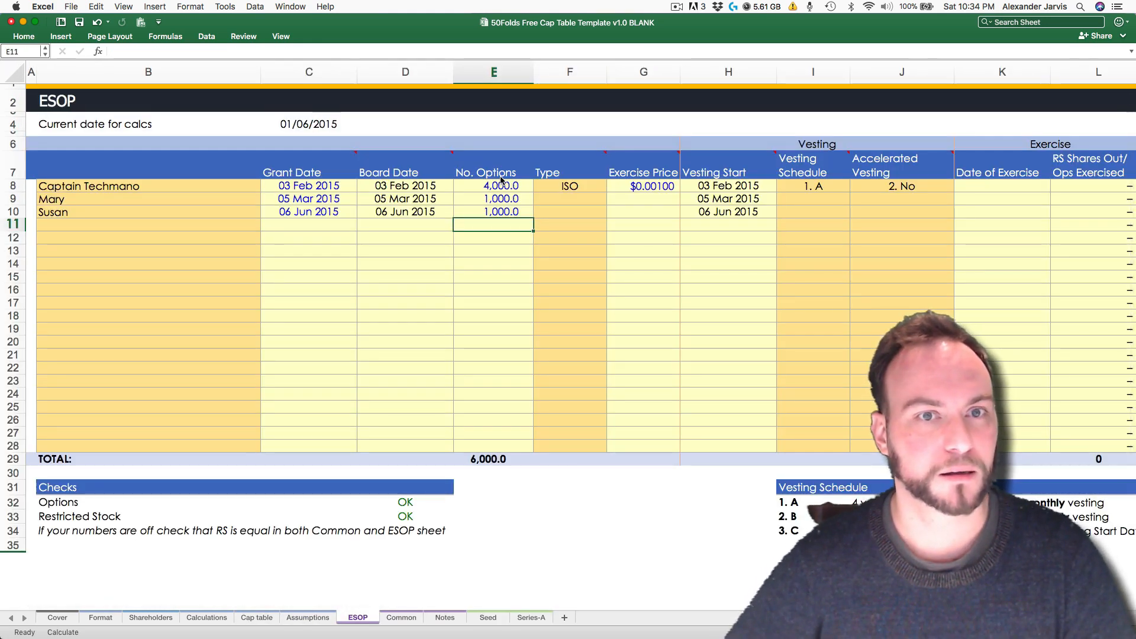
key("Up")
key("Up")
key("Left")
key("Left")
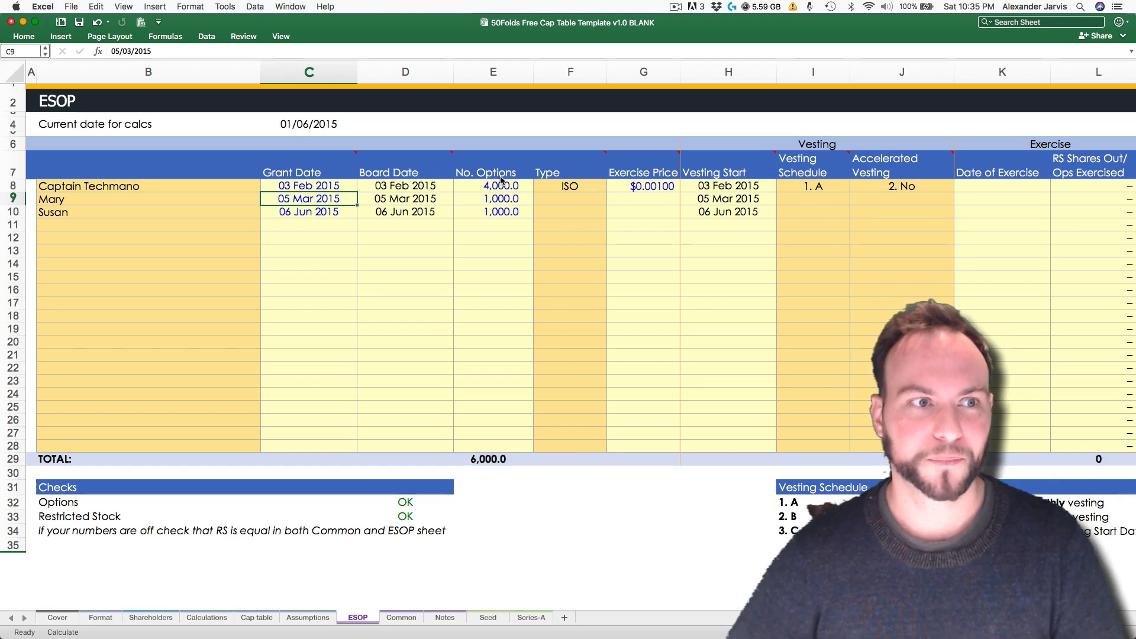
key("Up")
key("Up")
key("Up")
key("Up")
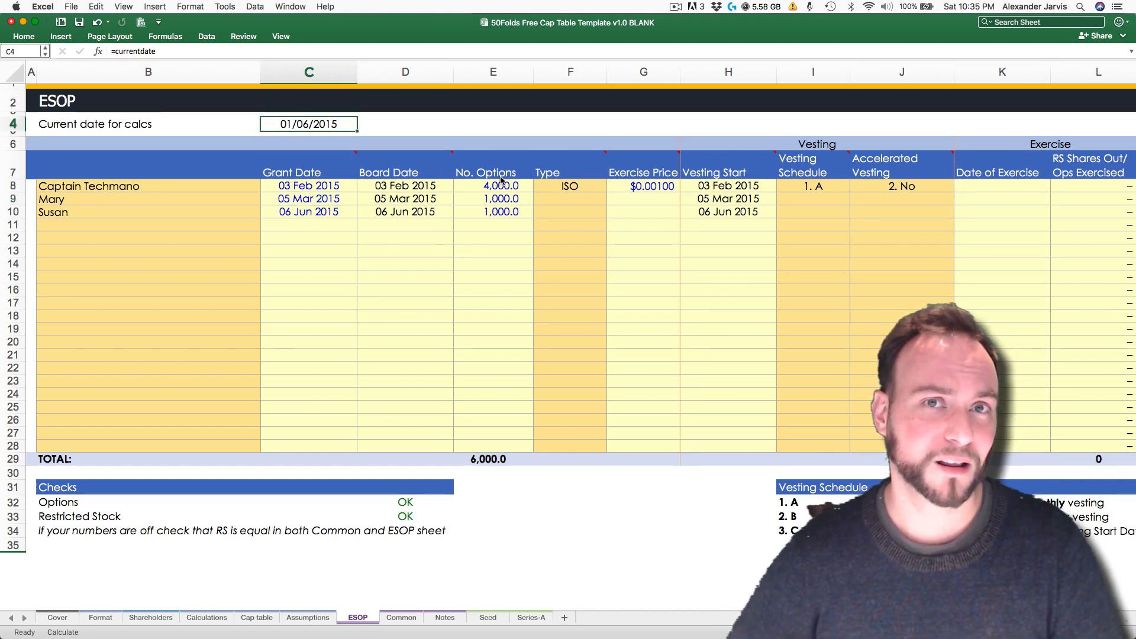
Step: On the Assumptions sheet, set the Current date in C4 to the formula =TODAY()
key("ctrl+Page_Up")
key("ctrl+Page_Up")
key("ctrl+Page_Up")
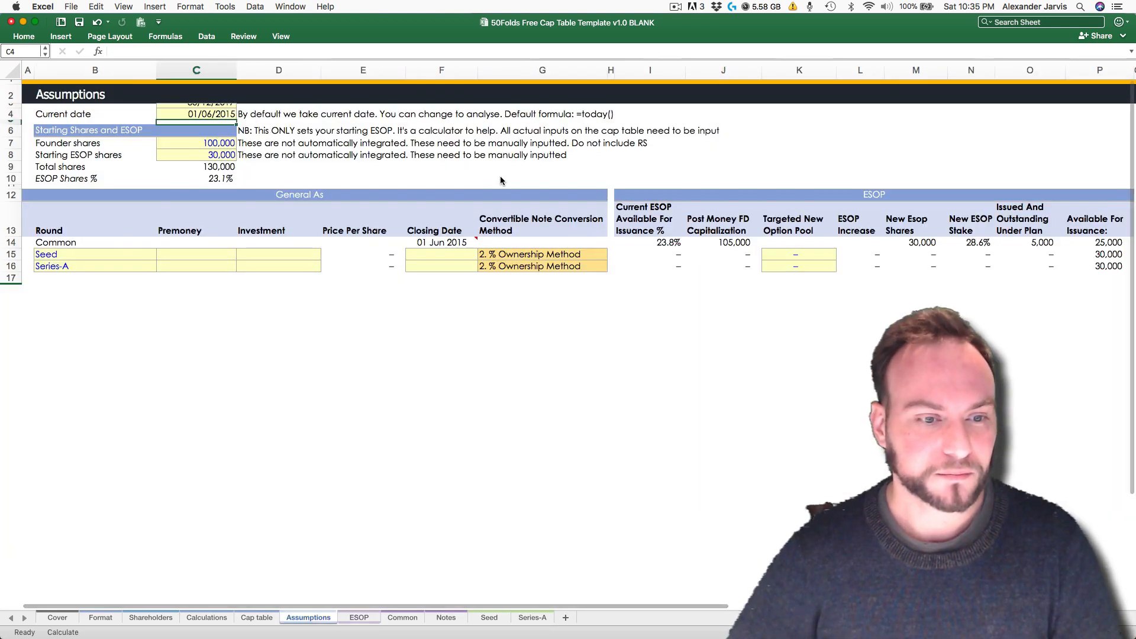
key("ctrl+Page_Down")
key("ctrl+Page_Down")
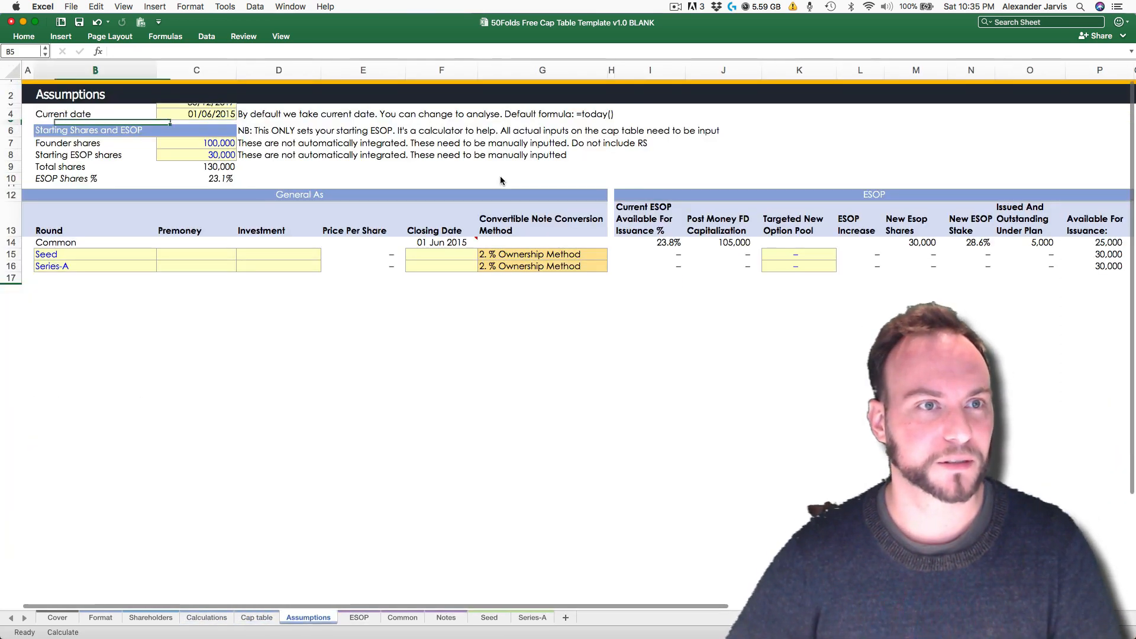
key("Up")
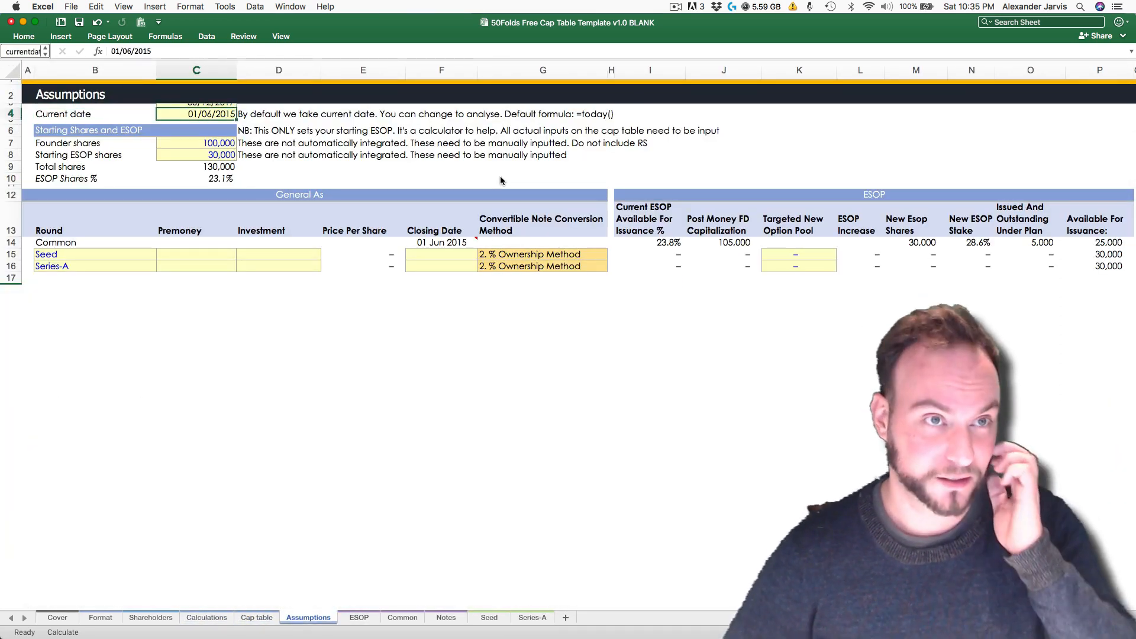
key("Up")
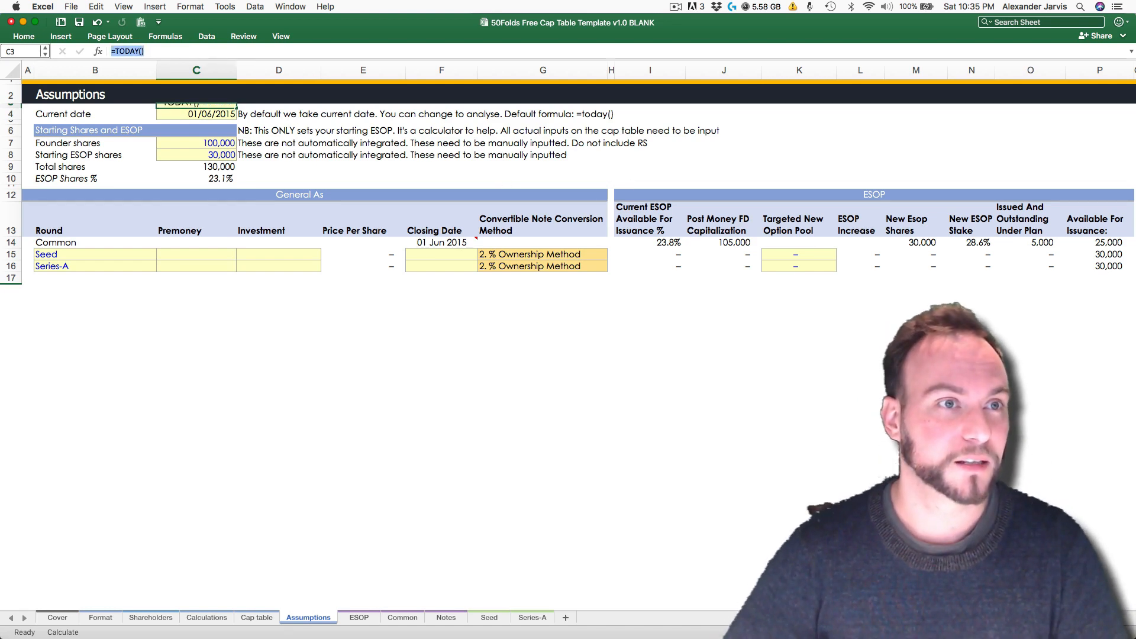
key("F2")
key("Return")
type("=TODAY()")
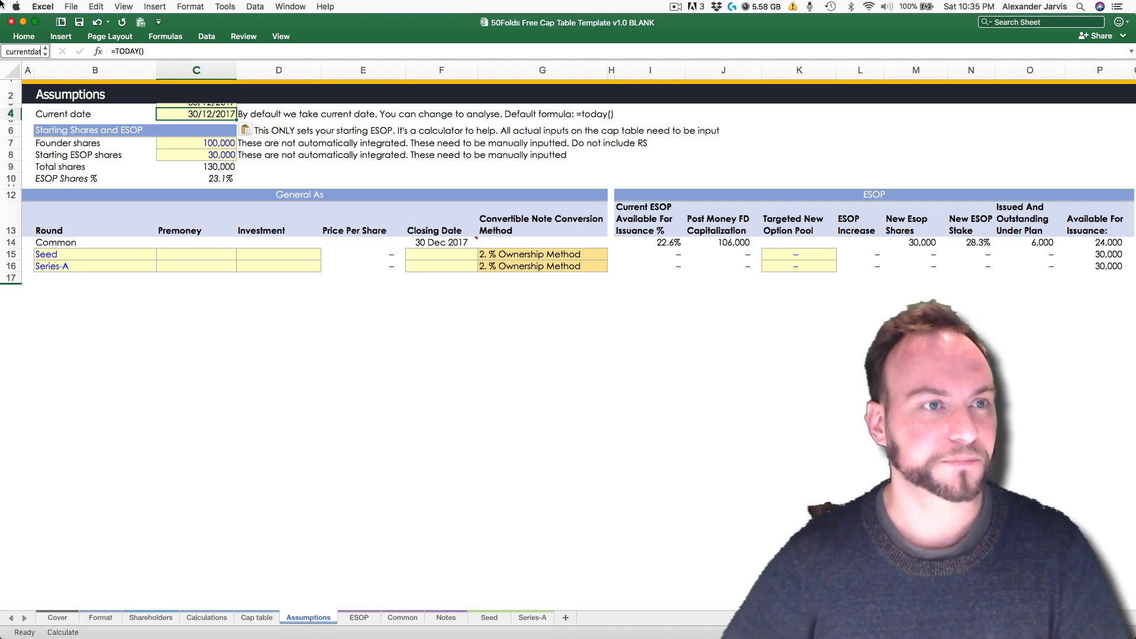
Step: Examine the new staff members' options and fully diluted percentages in rows 11 and 12 of the Cap table sheet
key("ctrl+Page_Down")
key("ctrl+Page_Up")
key("ctrl+Page_Up")
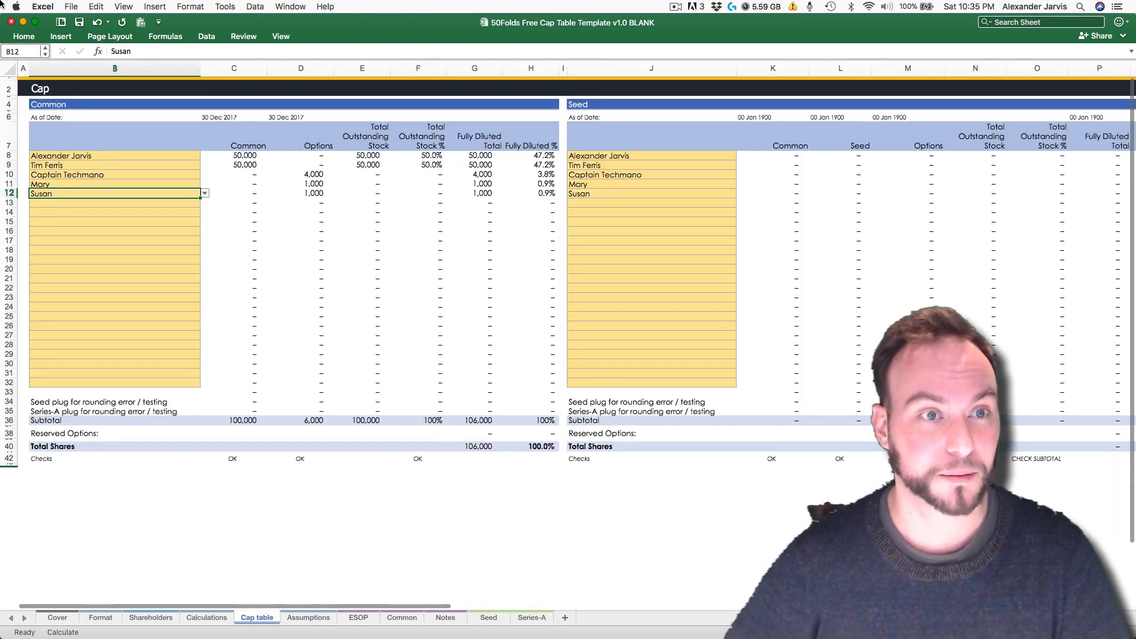
key("Right")
key("Right")
key("Right")
key("Right")
key("Right")
key("Right")
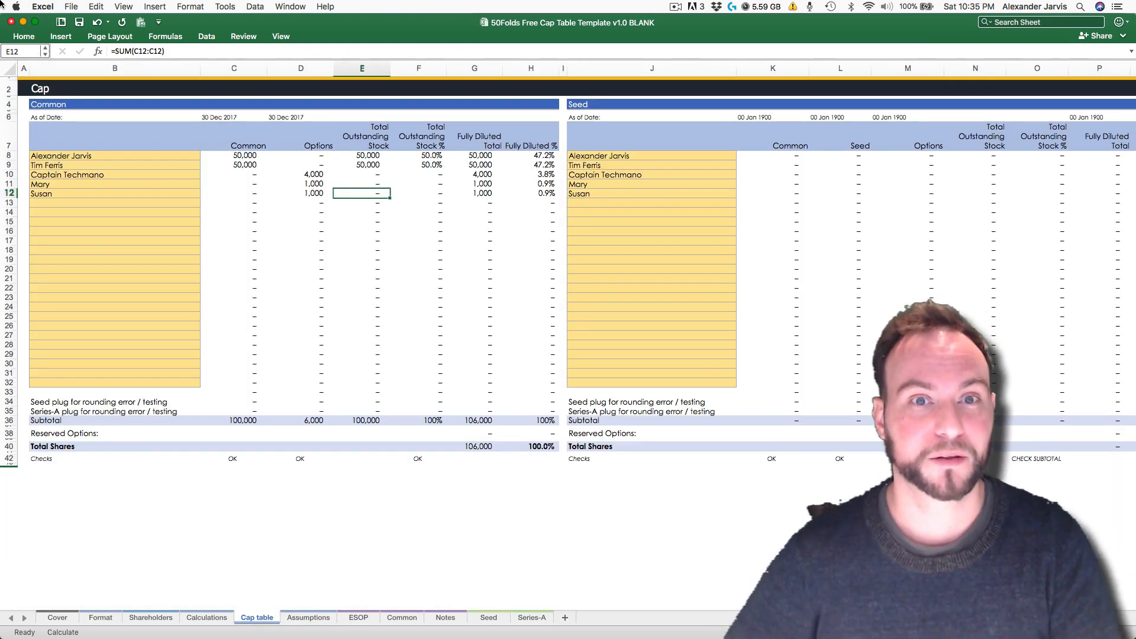
key("Up")
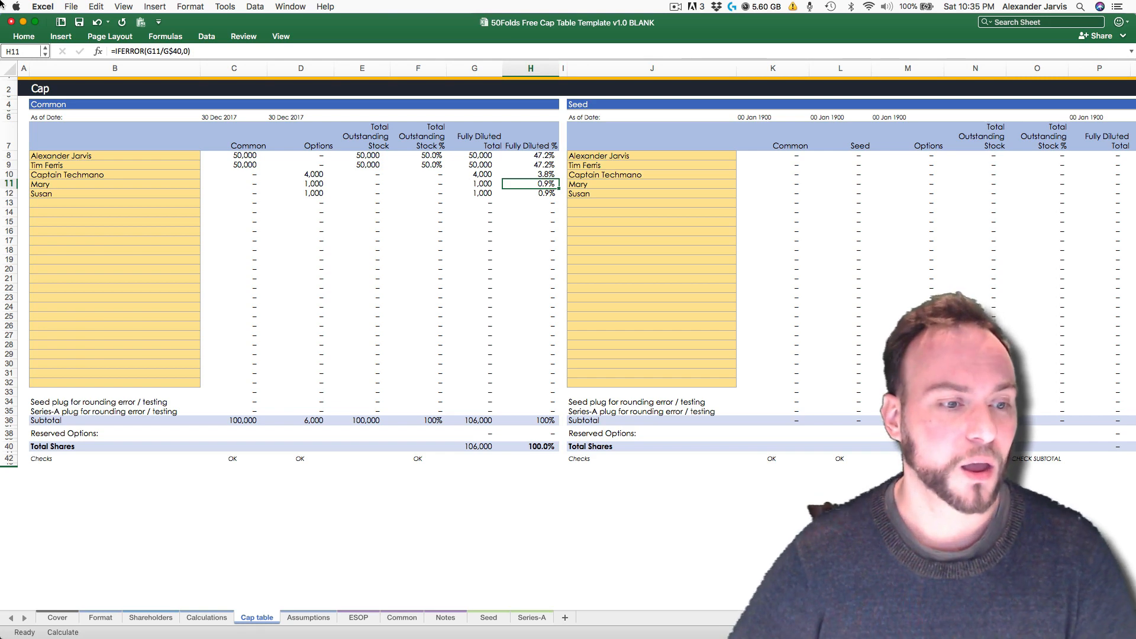
Step: On the Shareholders sheet, enter the name of another shareholder in B12
key("ctrl+Page_Up")
key("ctrl+Page_Up")
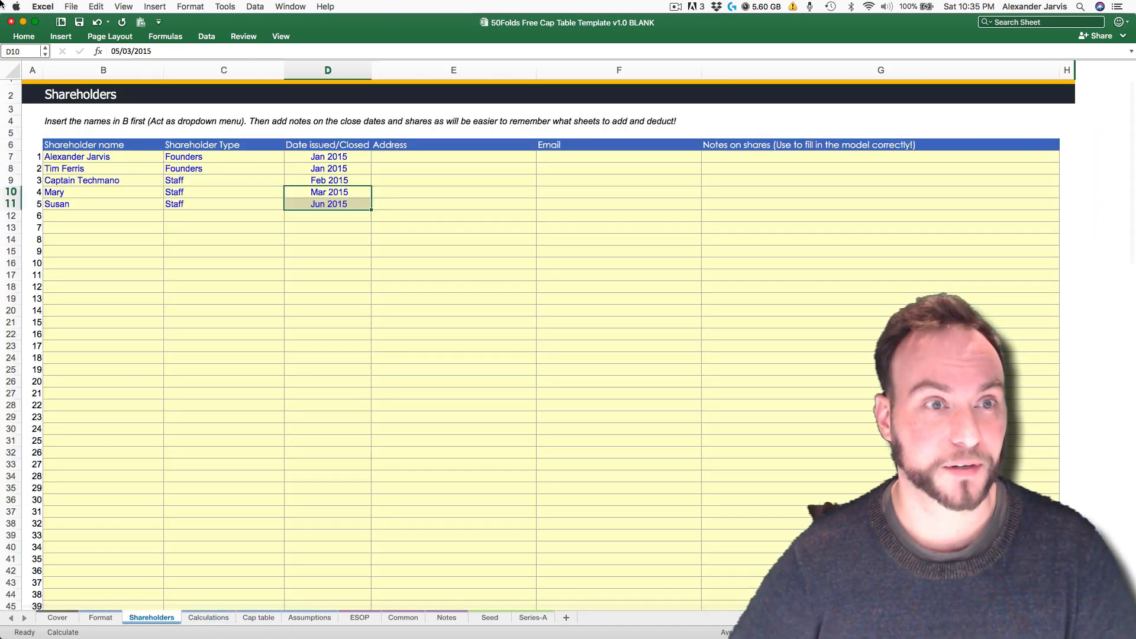
key("Down")
key("Down")
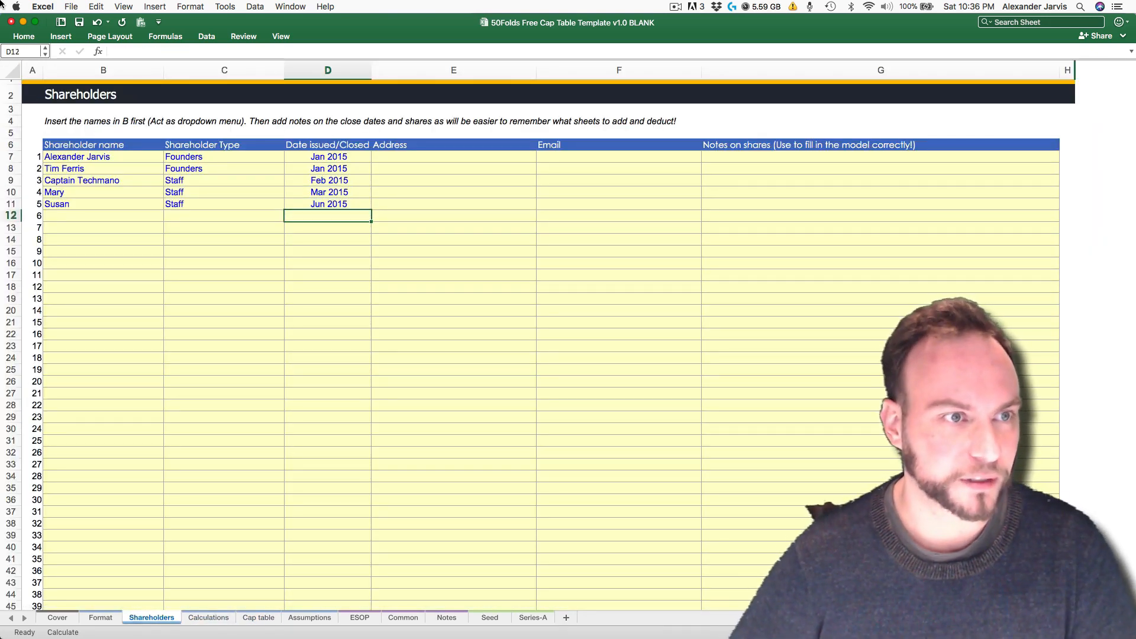
key("Left")
key("Left")
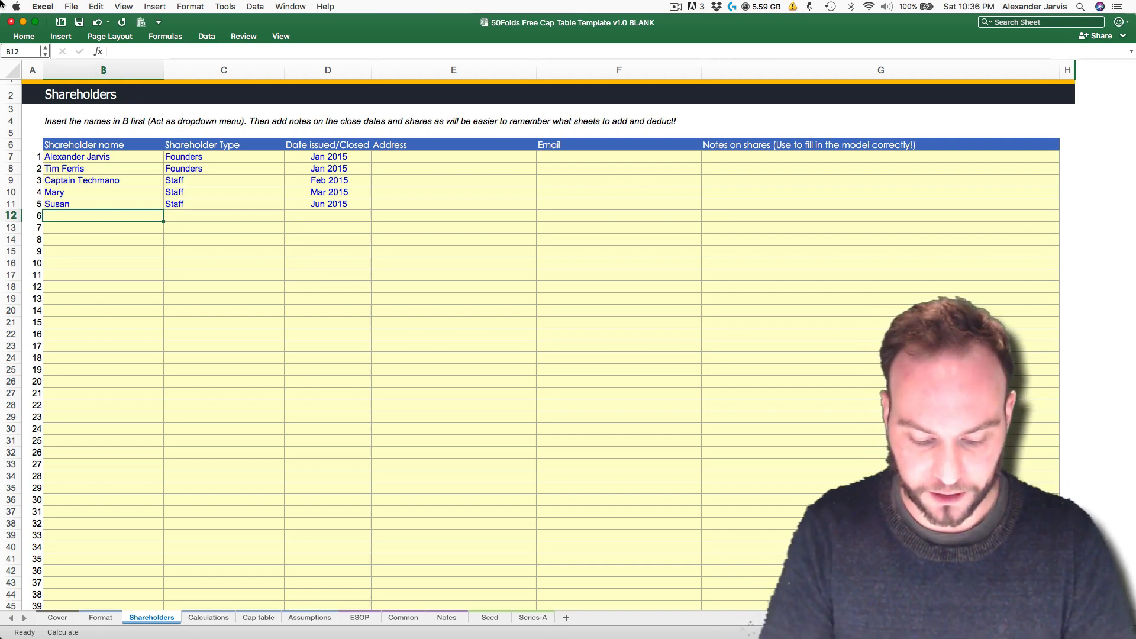
type("Jim")
key("Return")
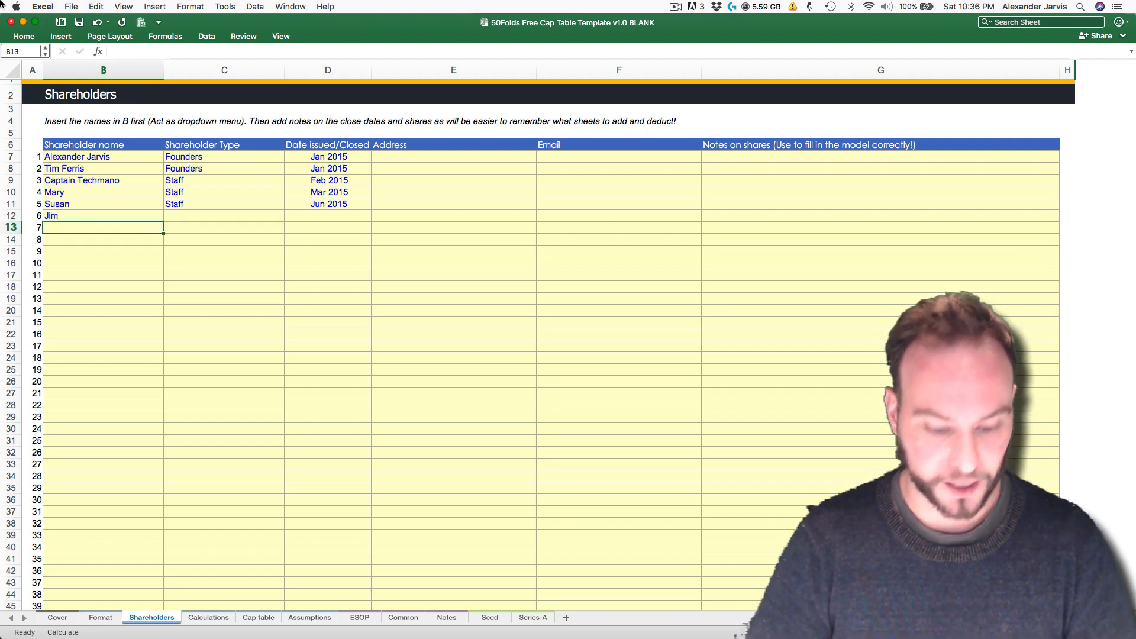
Step: Enter another shareholder's name in B13 and set the Shareholder Type in C12 and C13 to Angel
type("Tom")
key("Return")
key("Up")
key("Right")
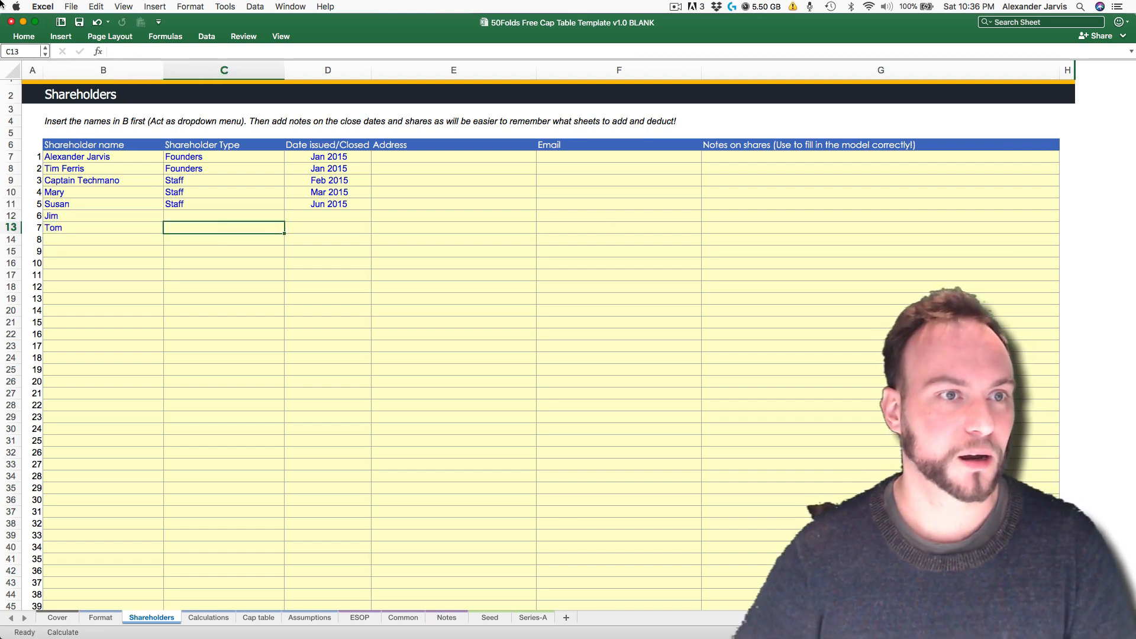
key("Up")
type("Angel")
key("Return")
type("Angel")
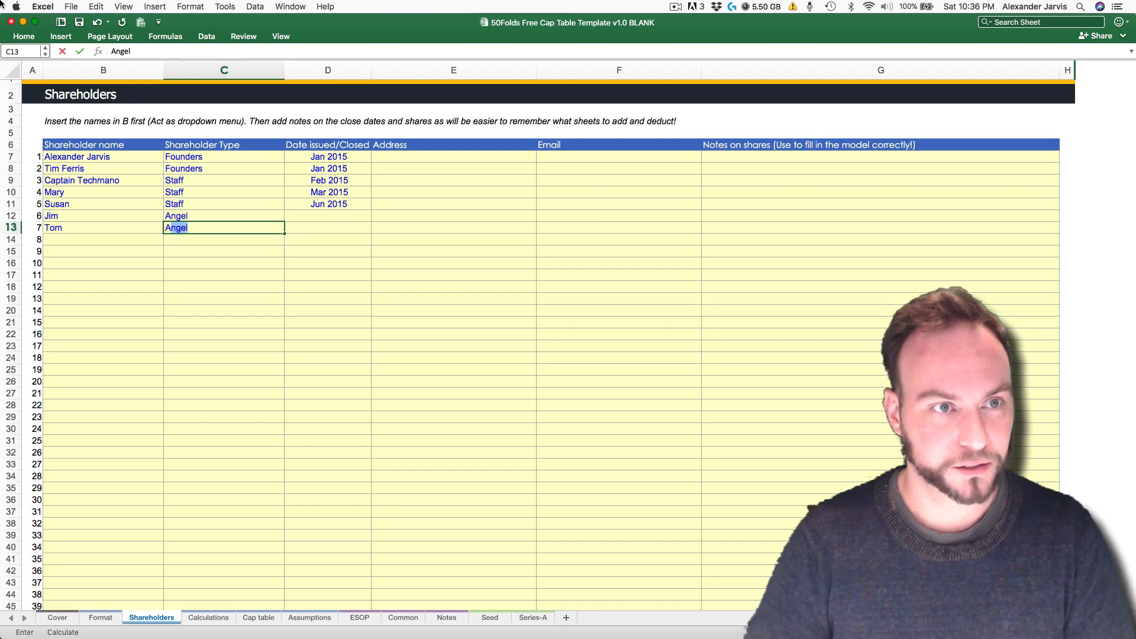
key("Return")
Step: Set the Date issued/Closed in D12 to 1 Sep 2015 and copy it to D13
key("Up")
key("Up")
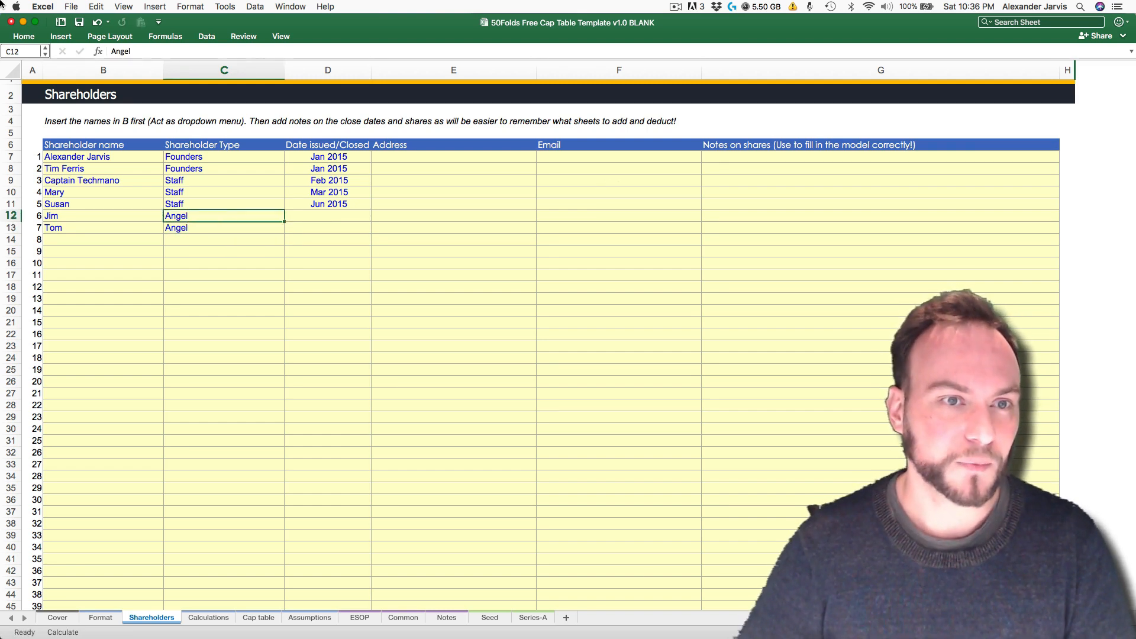
key("Right")
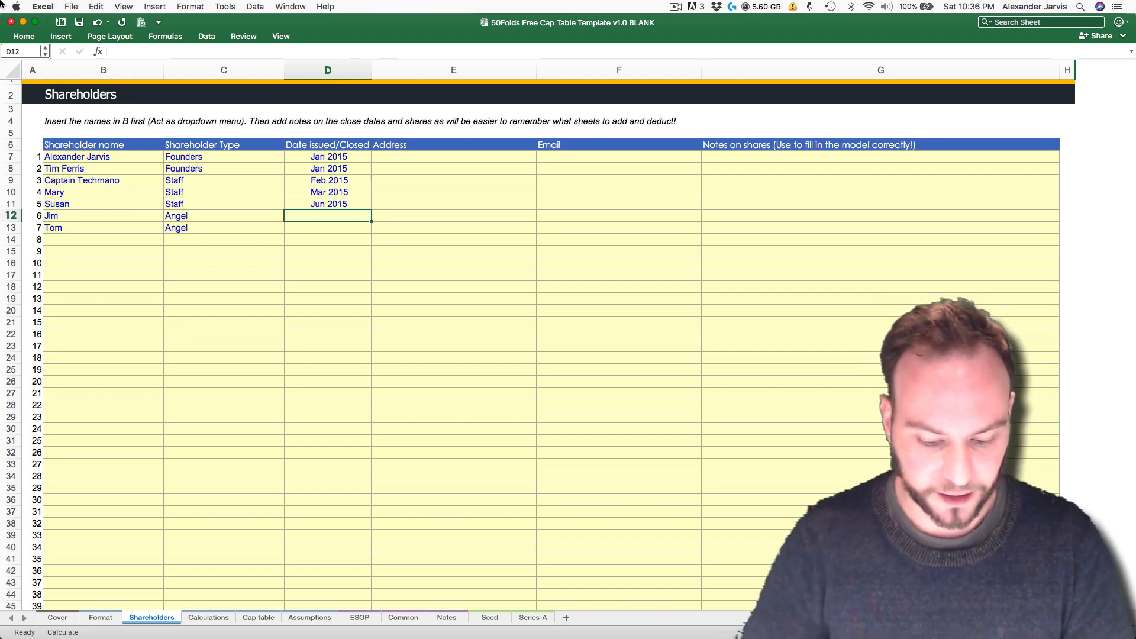
type("1 sed")
key("BackSpace")
key("BackSpace")
type("e")
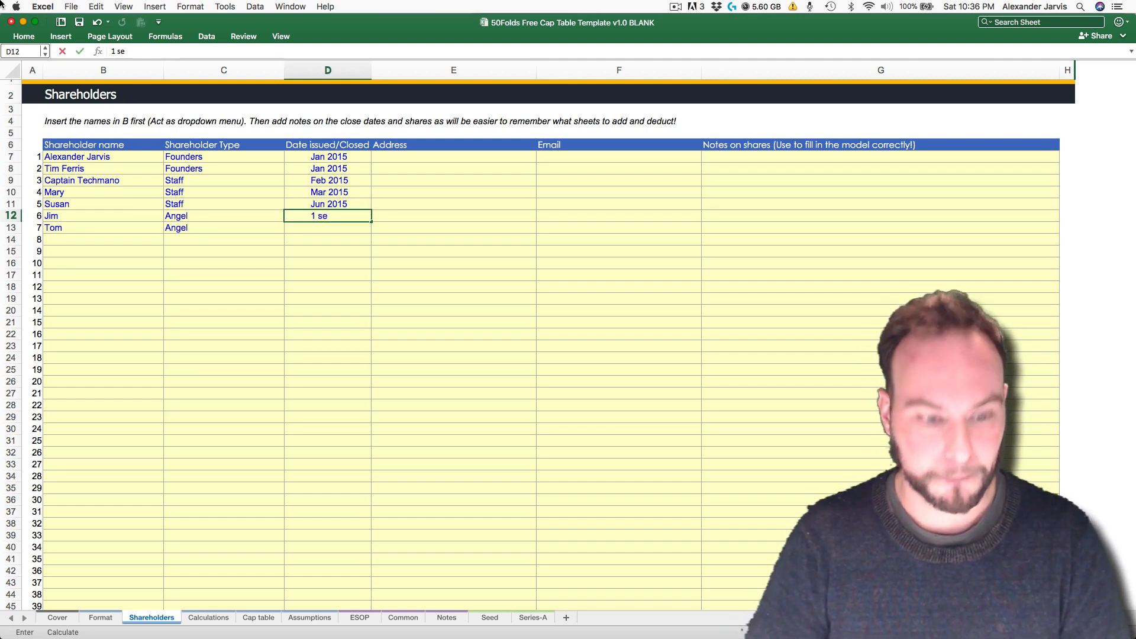
type("p 2015")
key("Return")
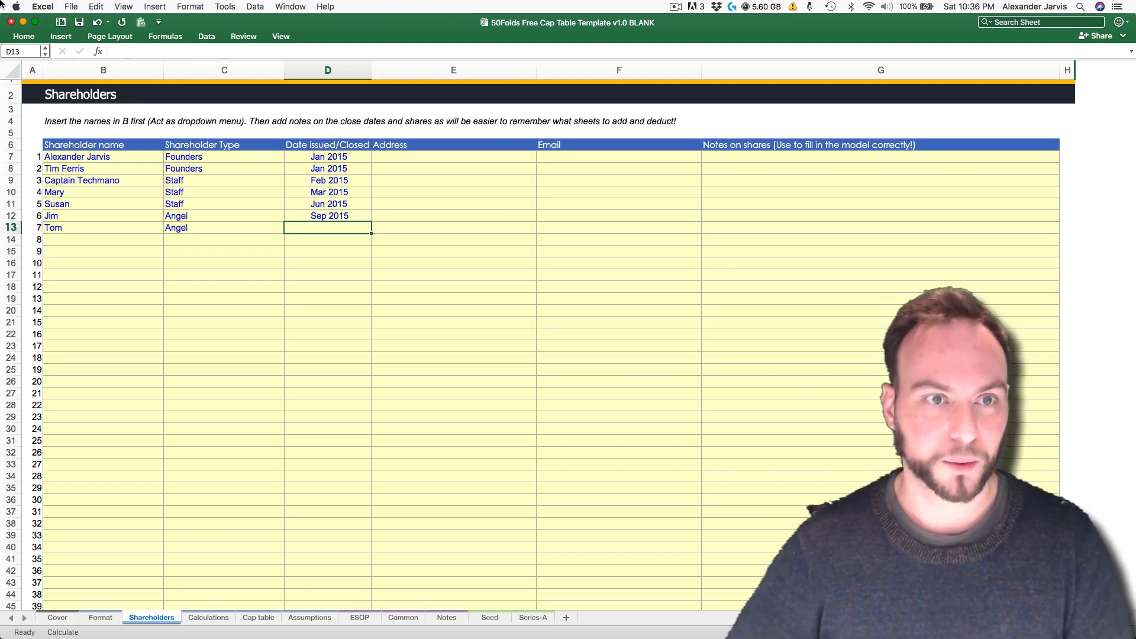
key("Up")
key("super+c")
key("Down")
key("super+v")
key("Up")
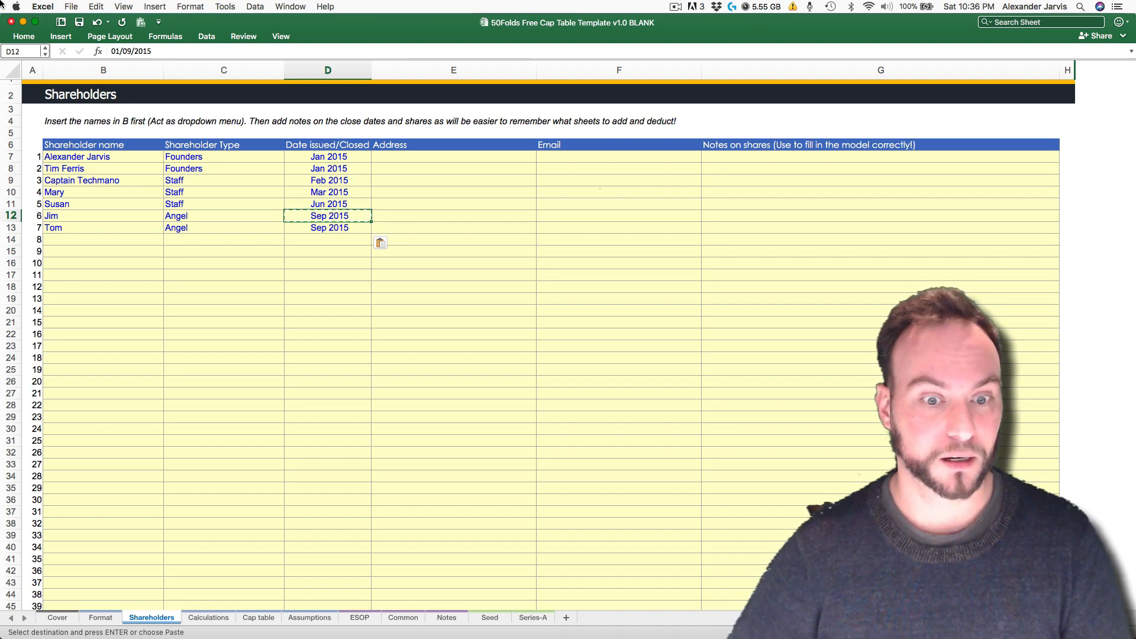
Step: Copy the angels' dates from D12:D13 and paste them as values into the Issue Date column of the Notes sheet, starting at D10
key("Left")
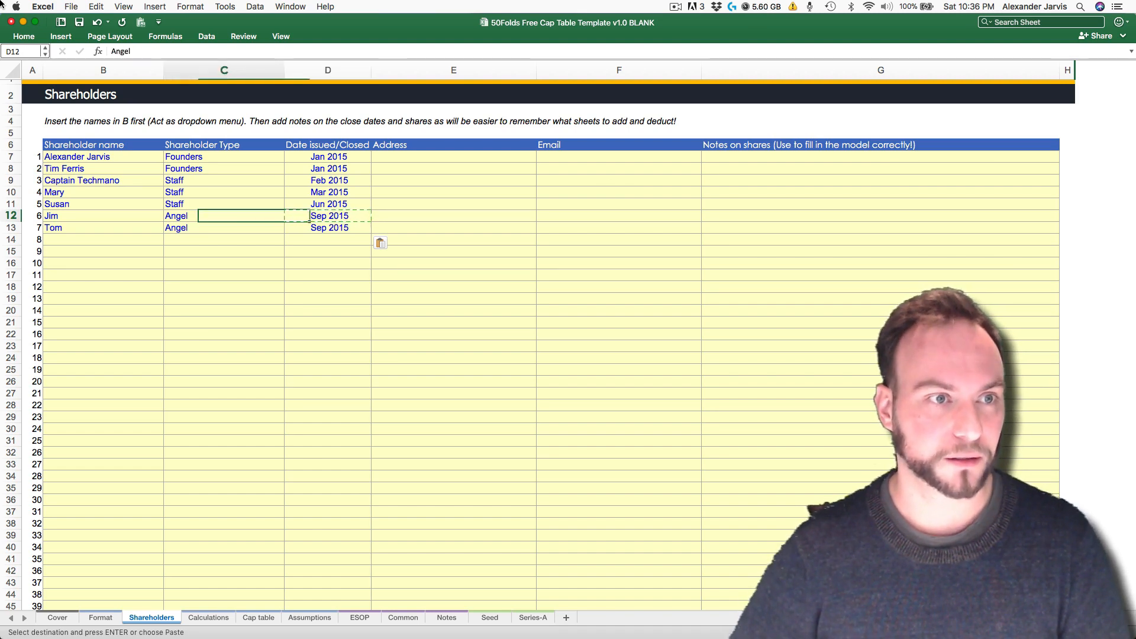
key("Left")
key("Right")
key("Right")
key("shift+Down")
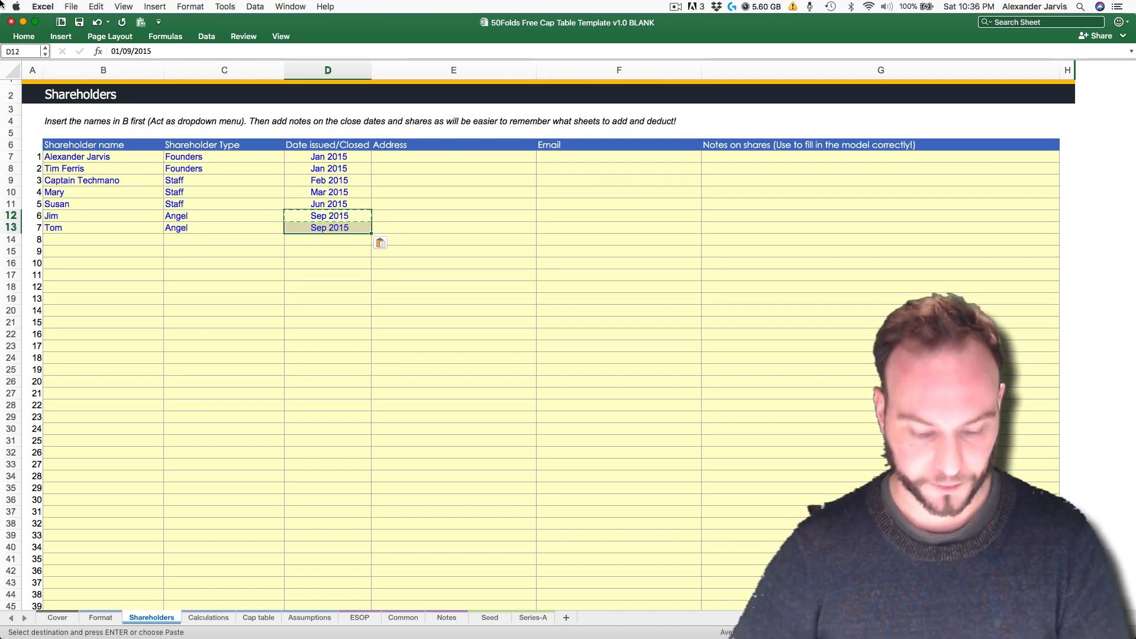
key("ctrl+Page_Down")
key("ctrl+Page_Down")
key("ctrl+Page_Down")
key("ctrl+Page_Down")
key("ctrl+Page_Down")
key("ctrl+Page_Down")
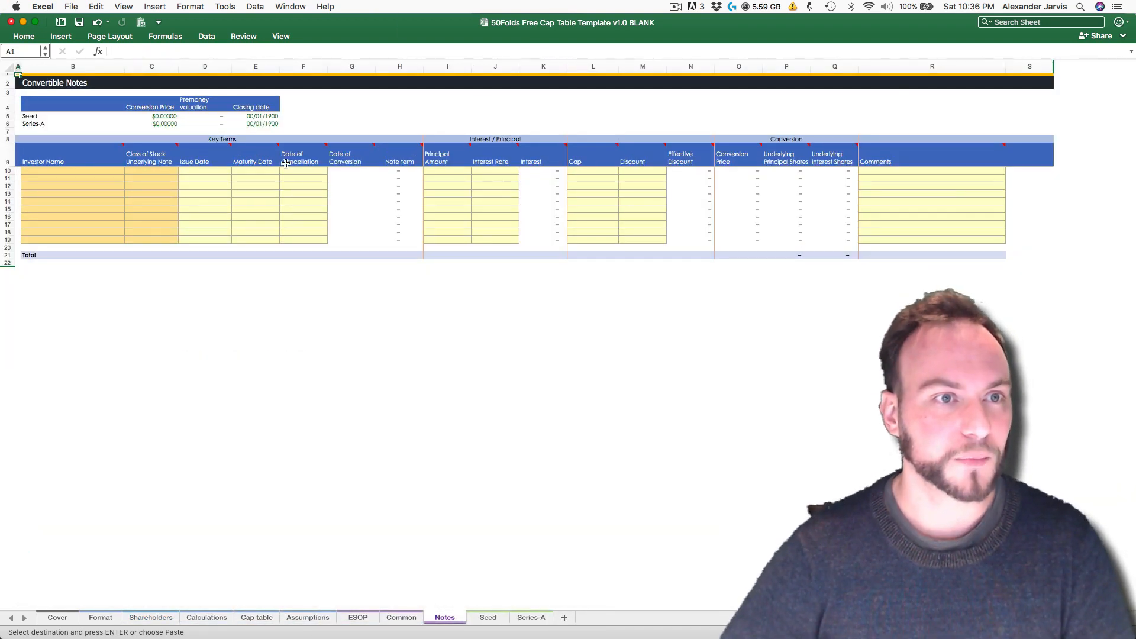
left_click(216, 170)
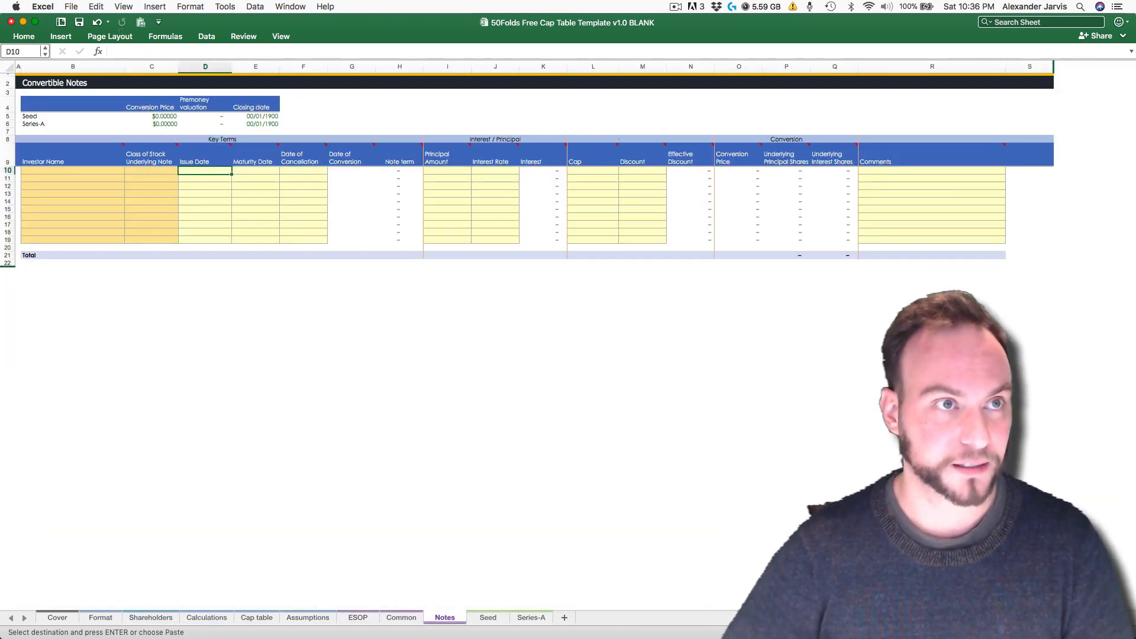
left_click(96, 7)
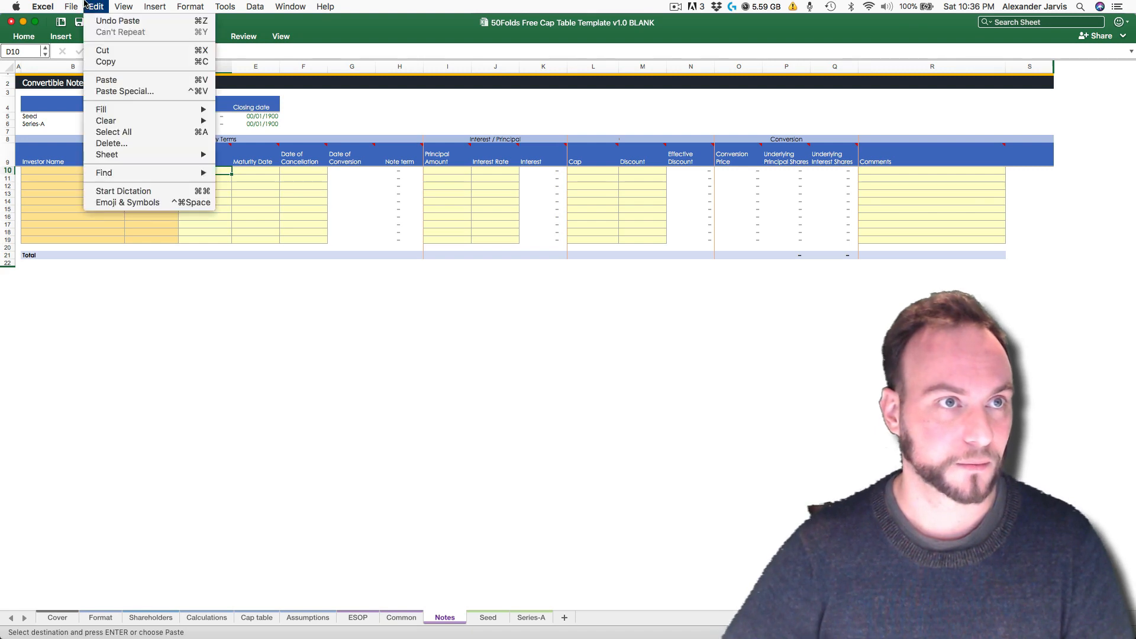
left_click(145, 92)
left_click(493, 179)
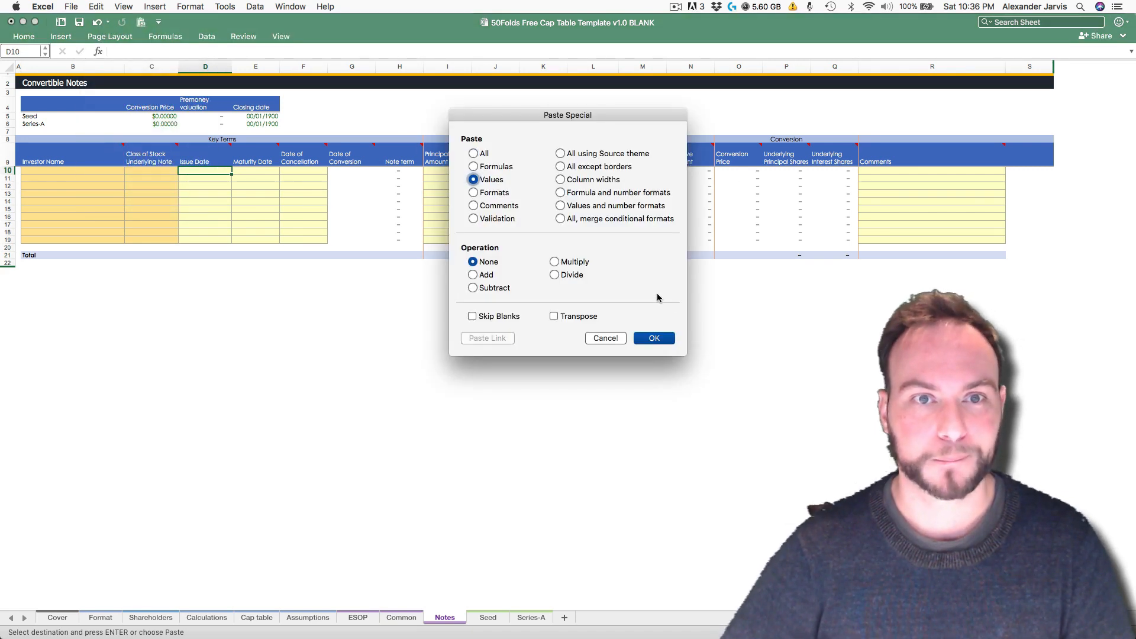
left_click(663, 339)
Step: Select the two angel shareholders as Investor Name in B10 and B11 of the Notes sheet
key("Left")
key("alt+Down")
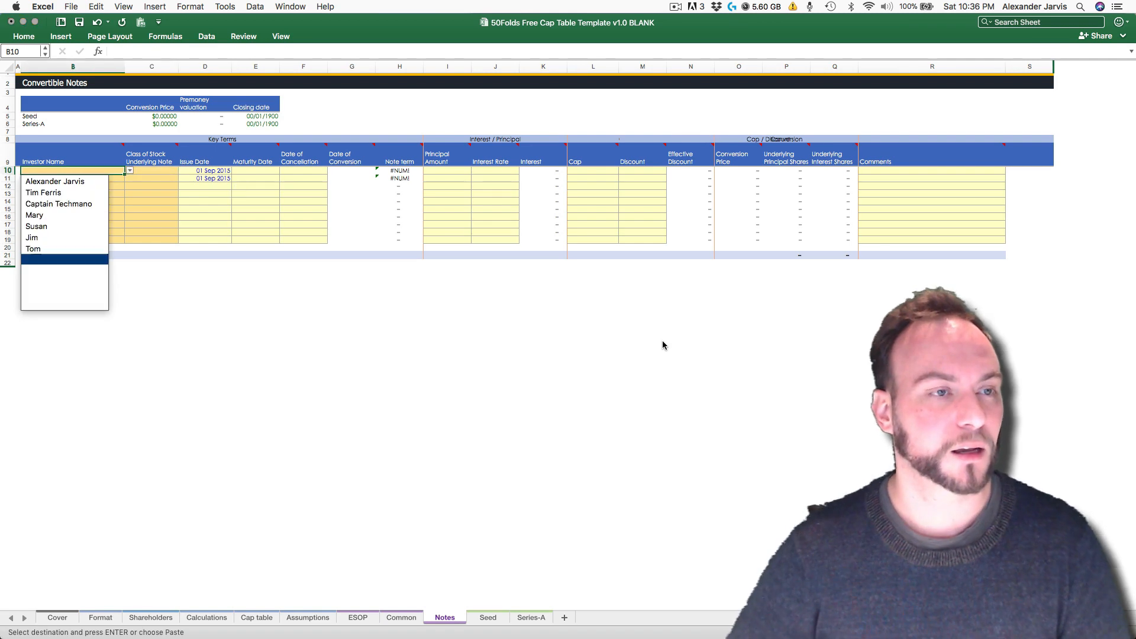
key("Up")
key("Up")
key("Up")
key("Return")
key("Down")
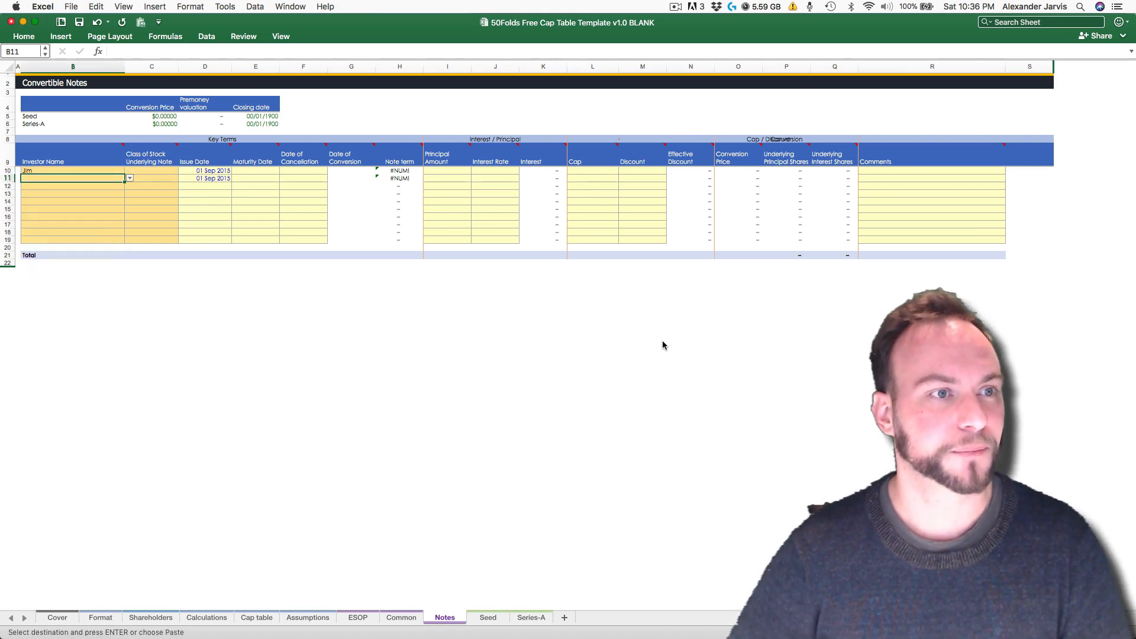
key("alt+Down")
key("Up")
key("Return")
Step: Set the Class of Stock Underlying Note to Seed for both investors in C10 and C11
key("Up")
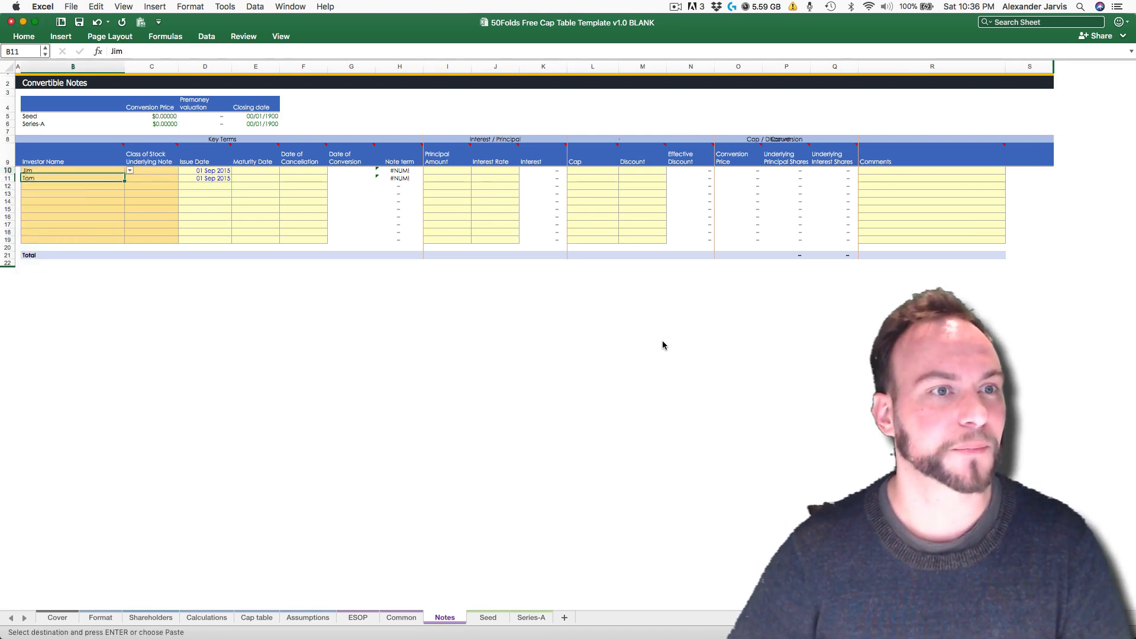
key("Right")
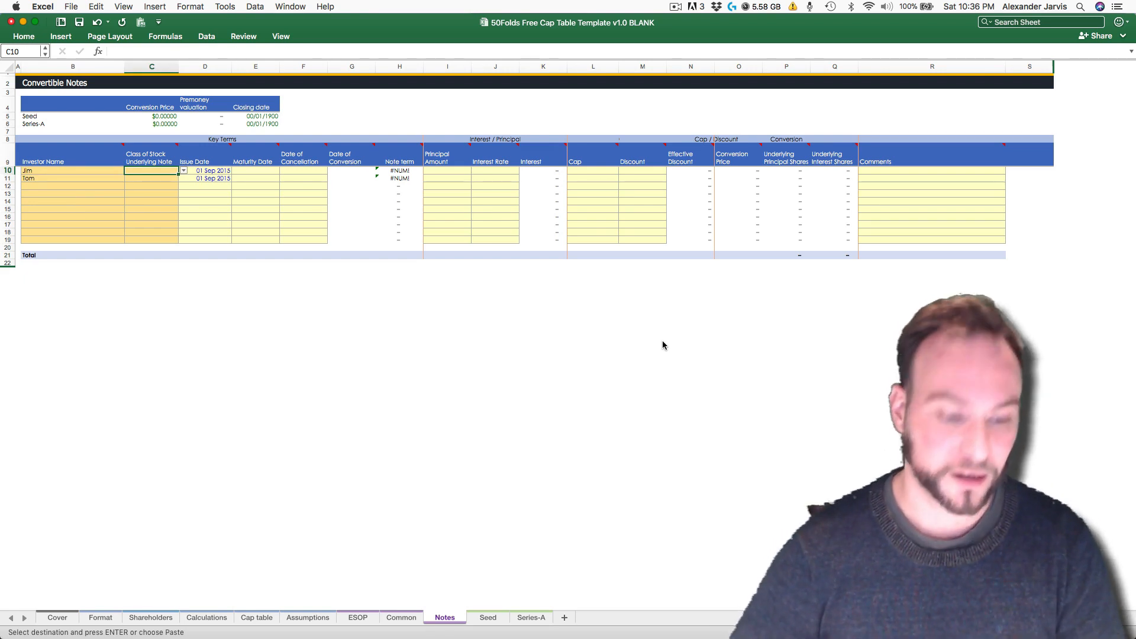
key("alt+Down")
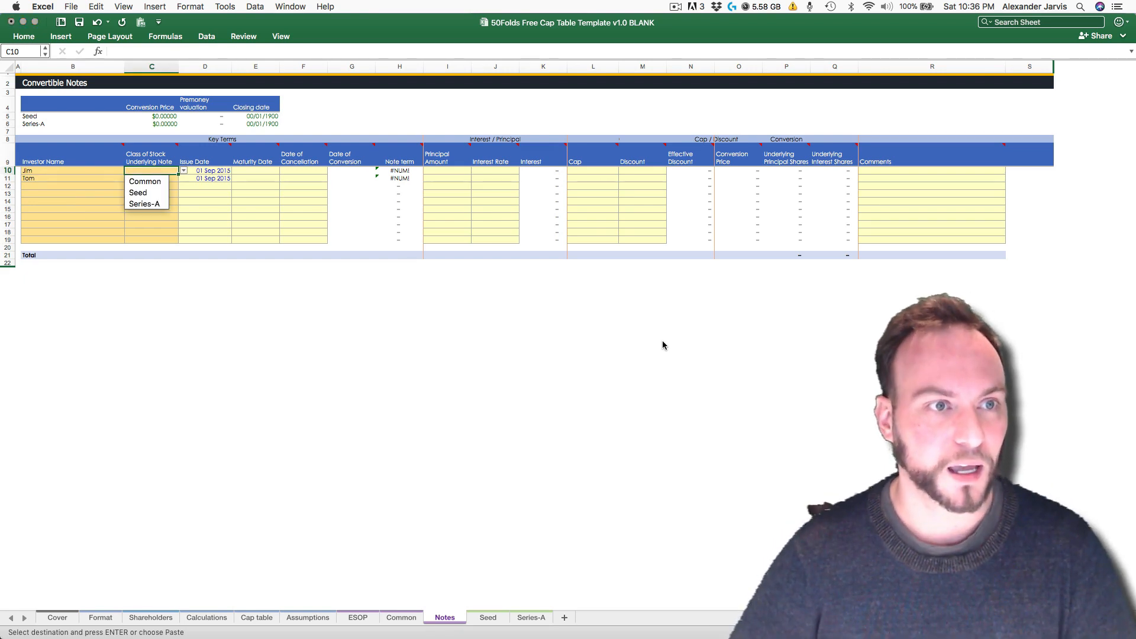
key("Down")
key("Down")
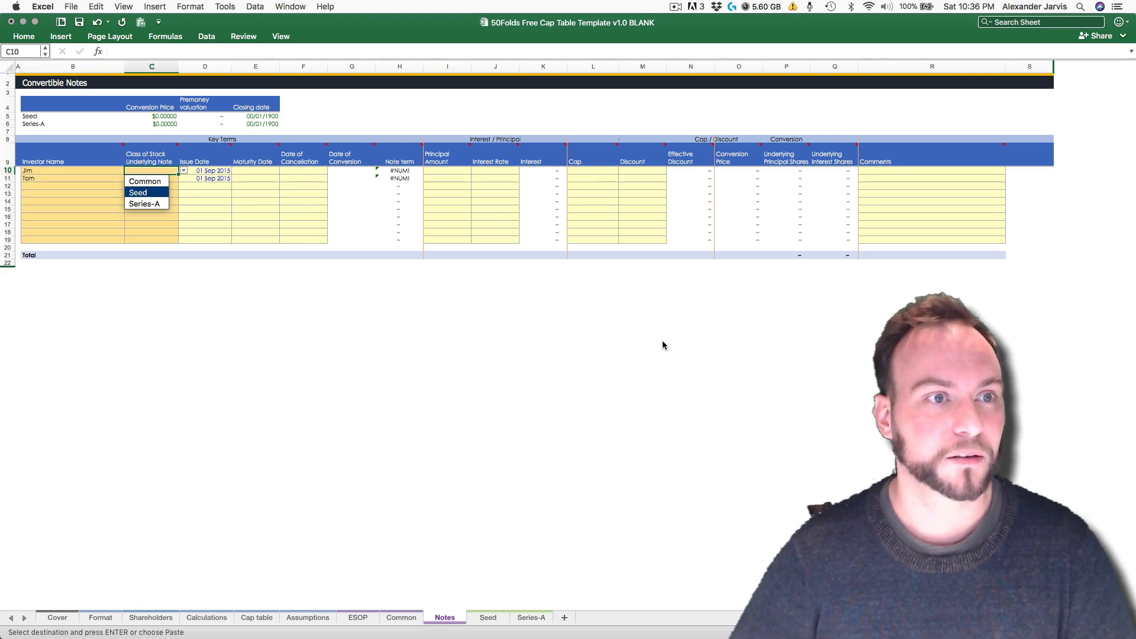
key("Return")
key("Return")
key("alt+Down")
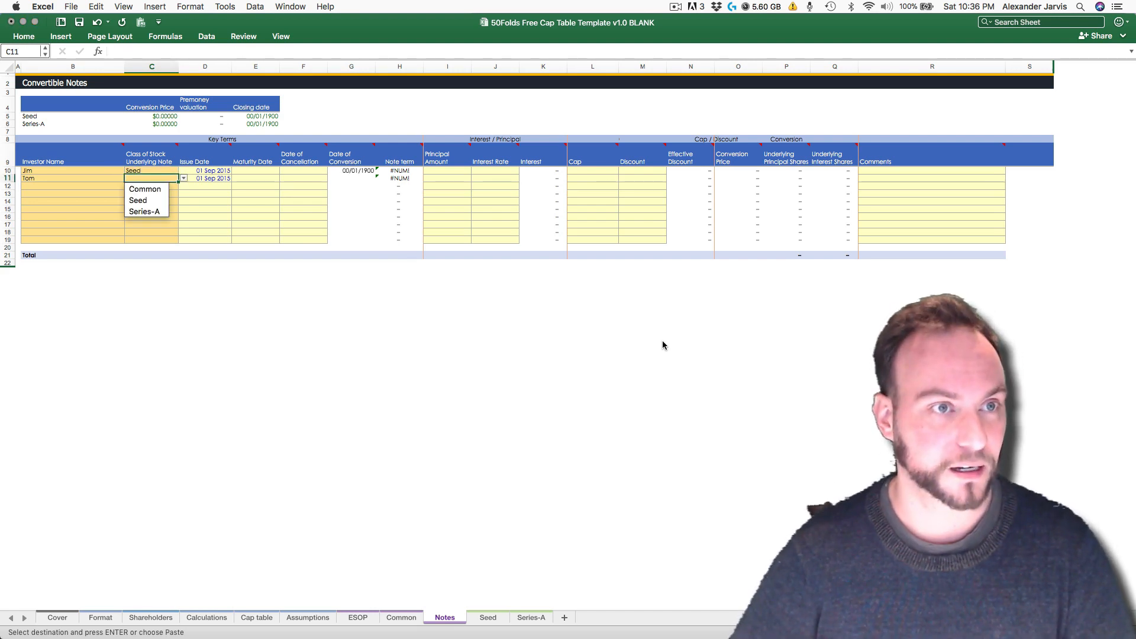
key("Down")
key("Down")
key("Return")
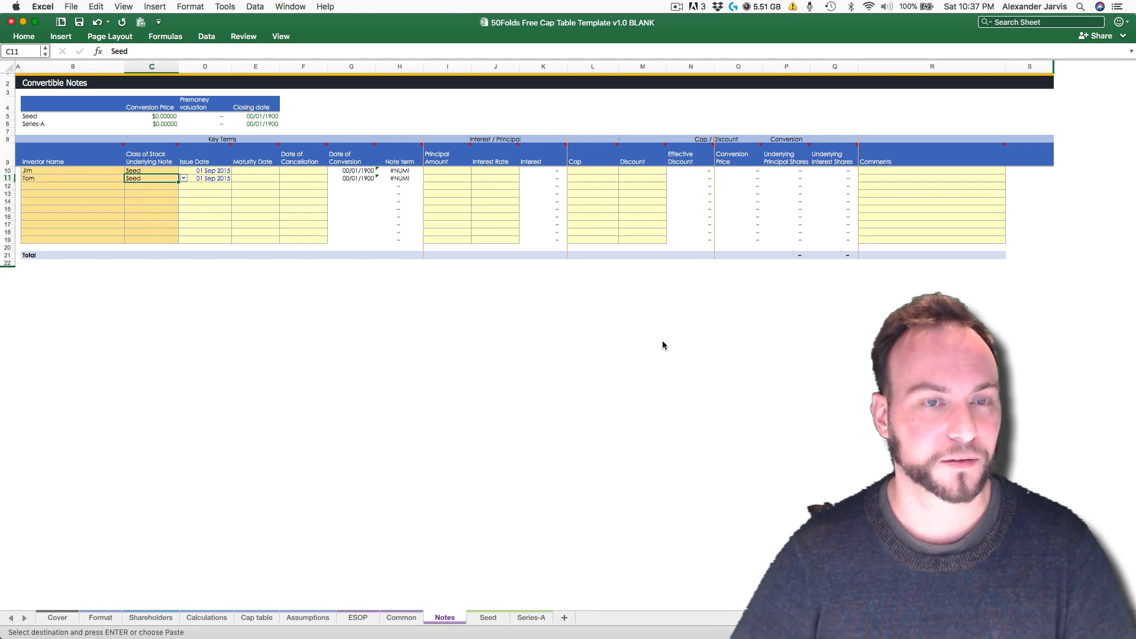
Step: Examine the Maturity Date, Date of Conversion and Note term columns for the two convertible notes
key("Right")
key("Right")
key("Up")
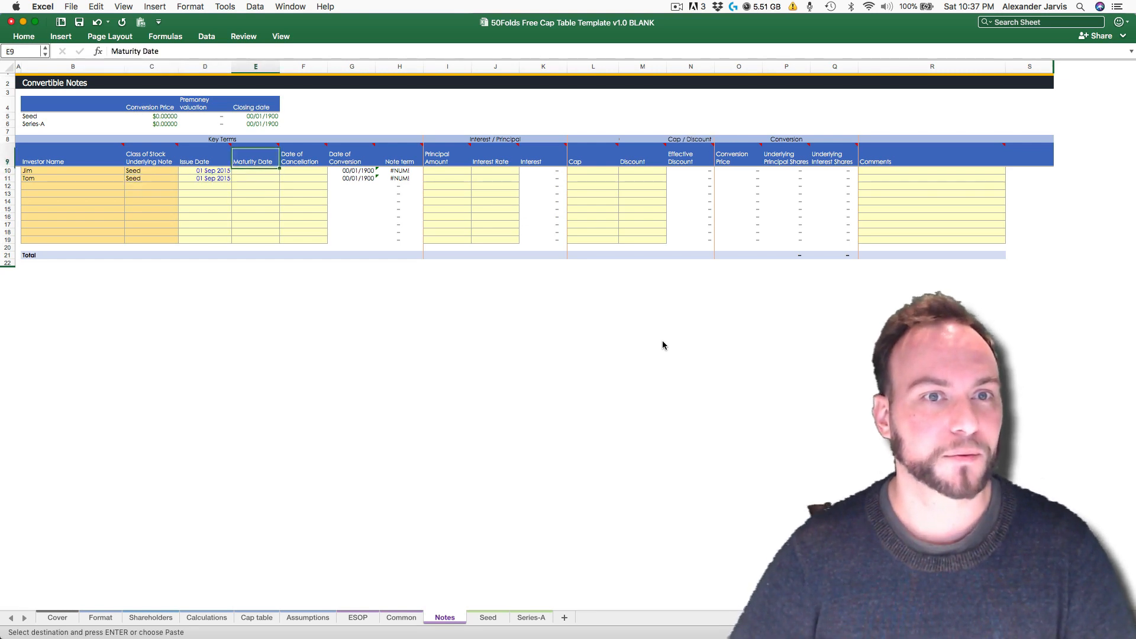
key("Right")
key("Right")
key("Right")
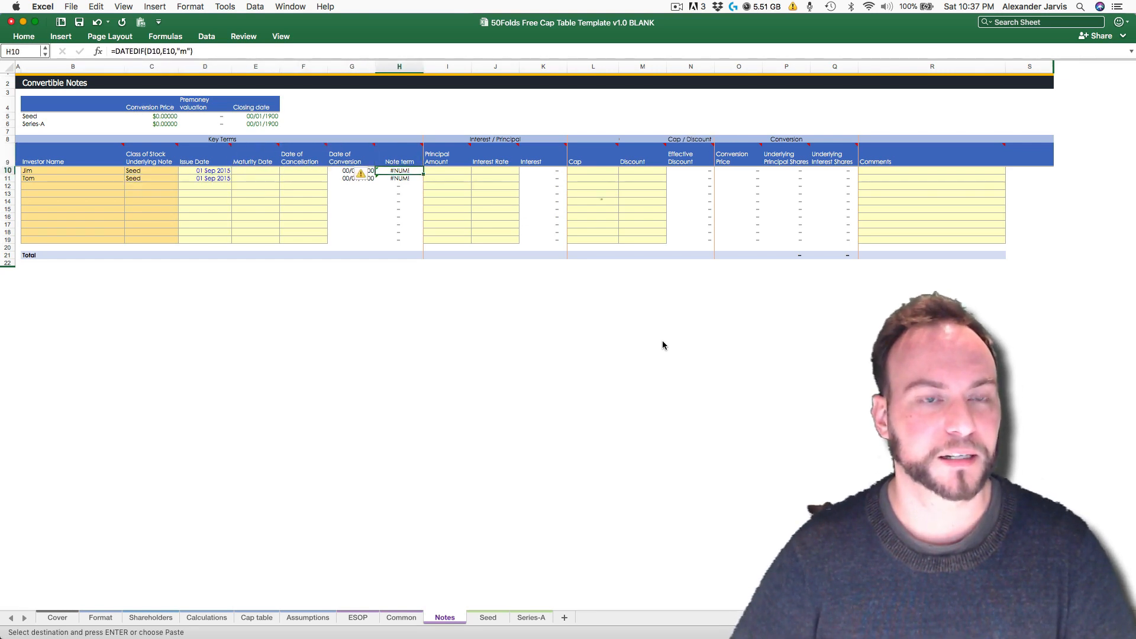
key("Down")
key("Left")
key("Left")
key("Left")
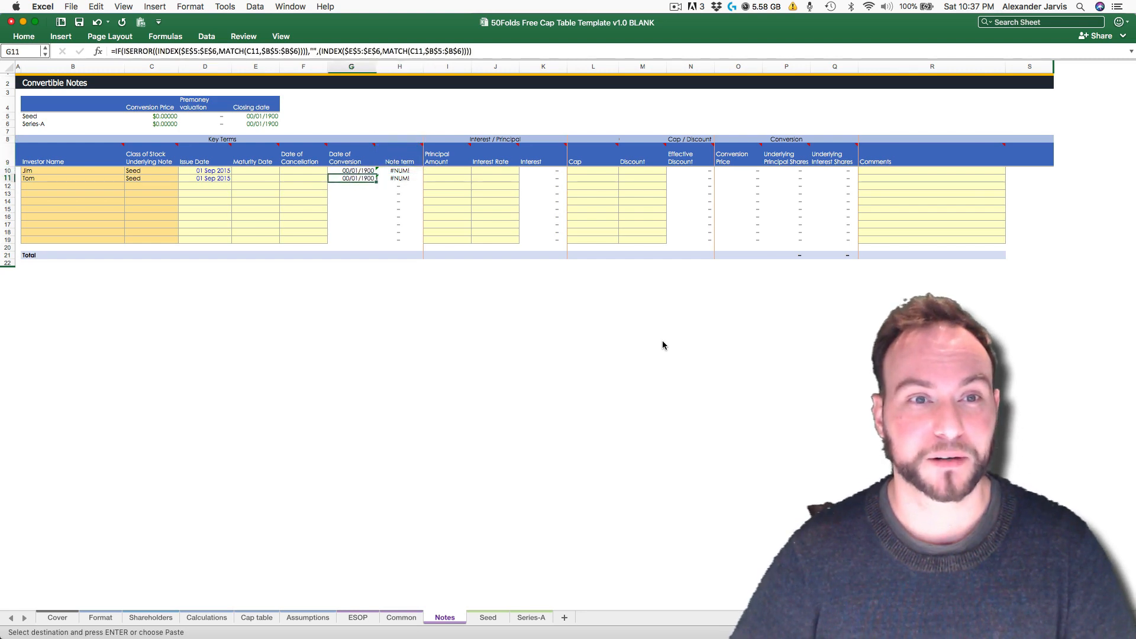
Step: Set the Maturity Date in E10 to 1 Sep 2016 and copy it to E11
key("Up")
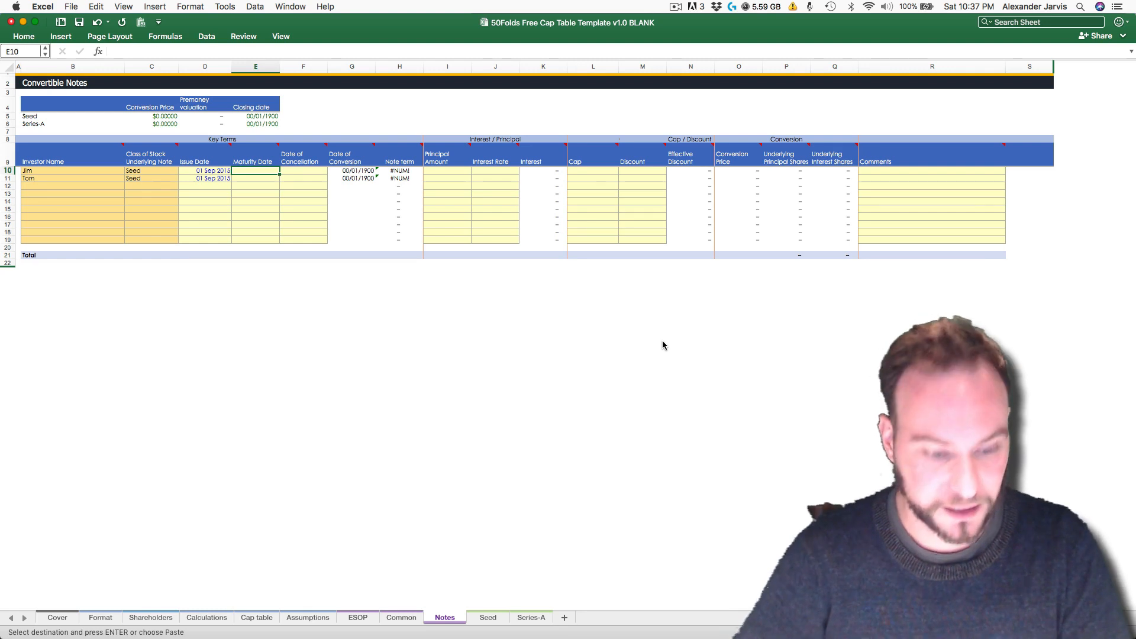
type("1 s")
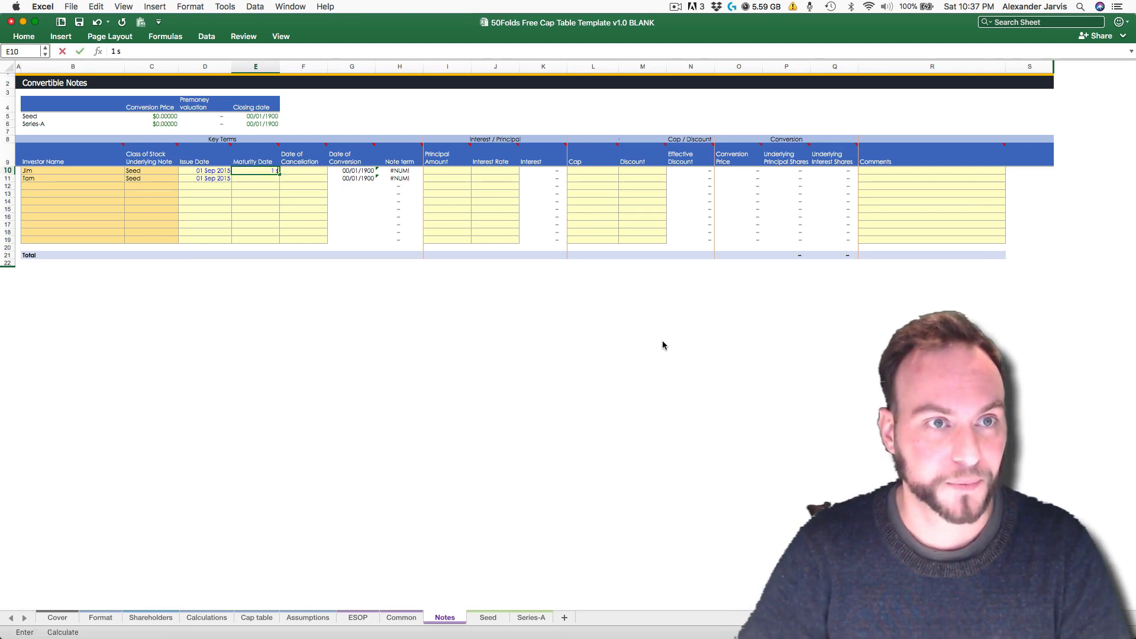
type("peept 2016")
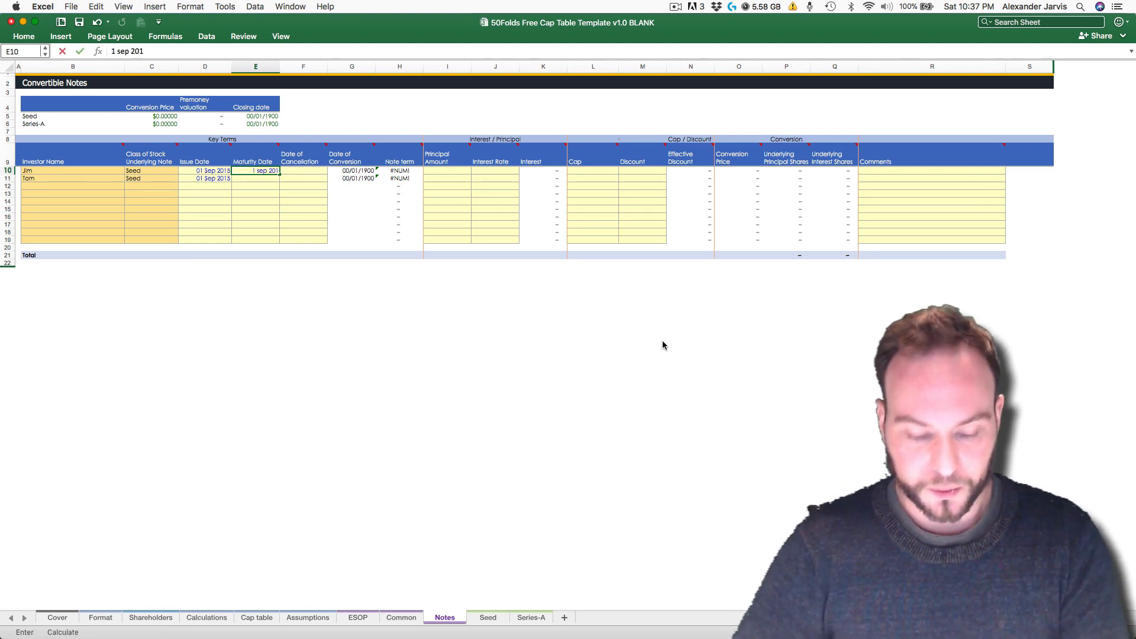
key("Return")
key("Up")
key("super+c")
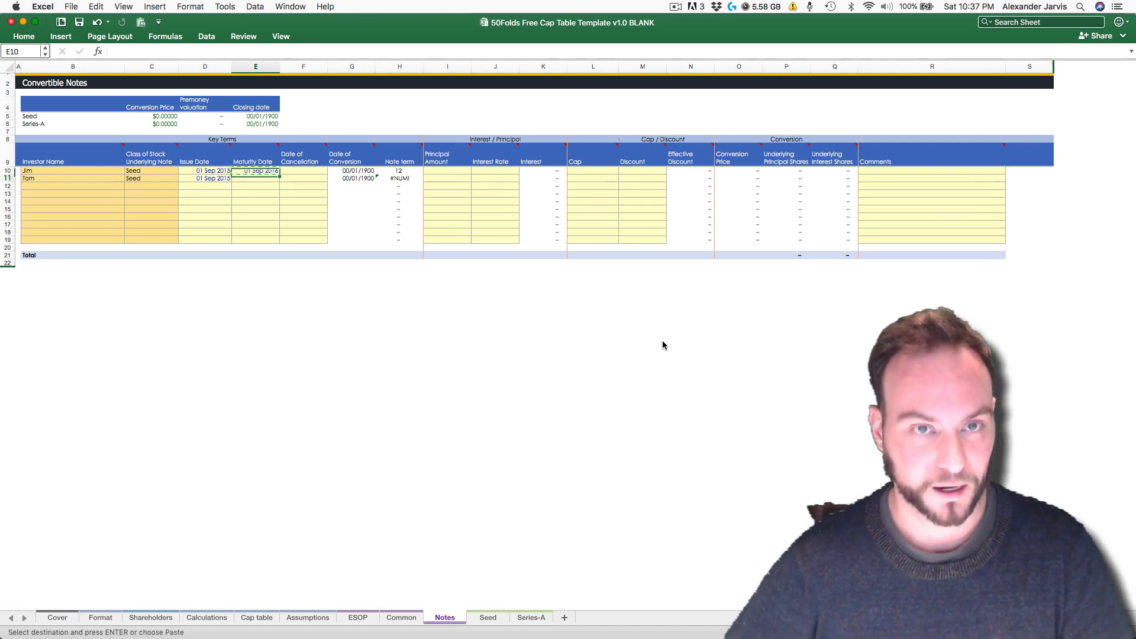
key("Down")
key("super+v")
Step: Check the Note term and Date of Conversion formulas for both notes in rows 10 and 11
key("Right")
key("Right")
key("Right")
key("Up")
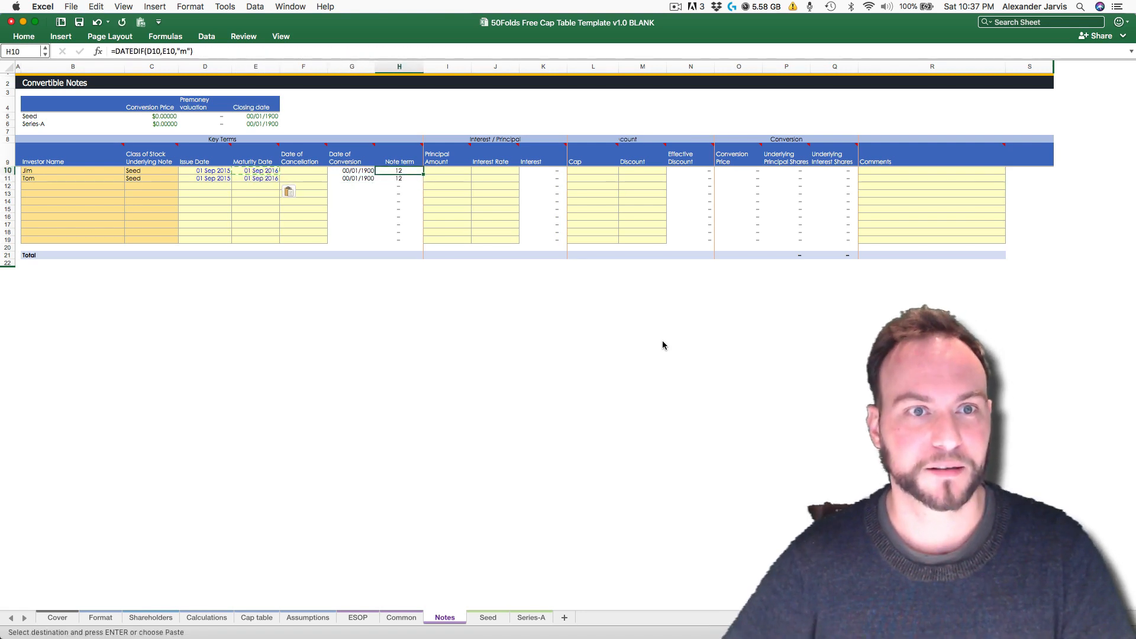
key("Down")
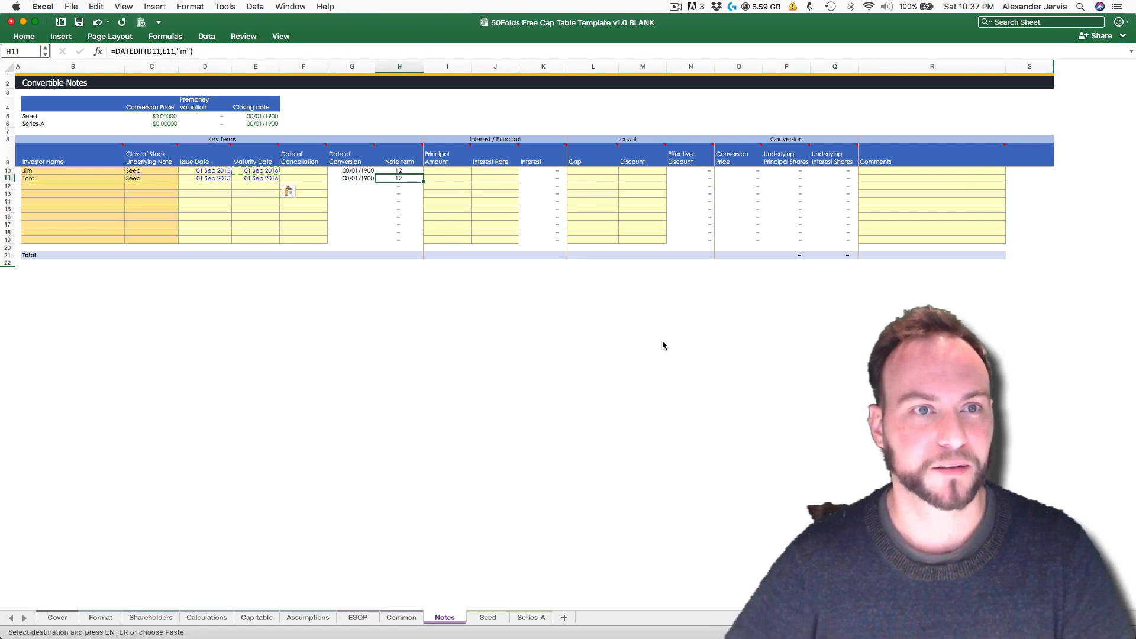
key("Left")
key("Up")
key("Up")
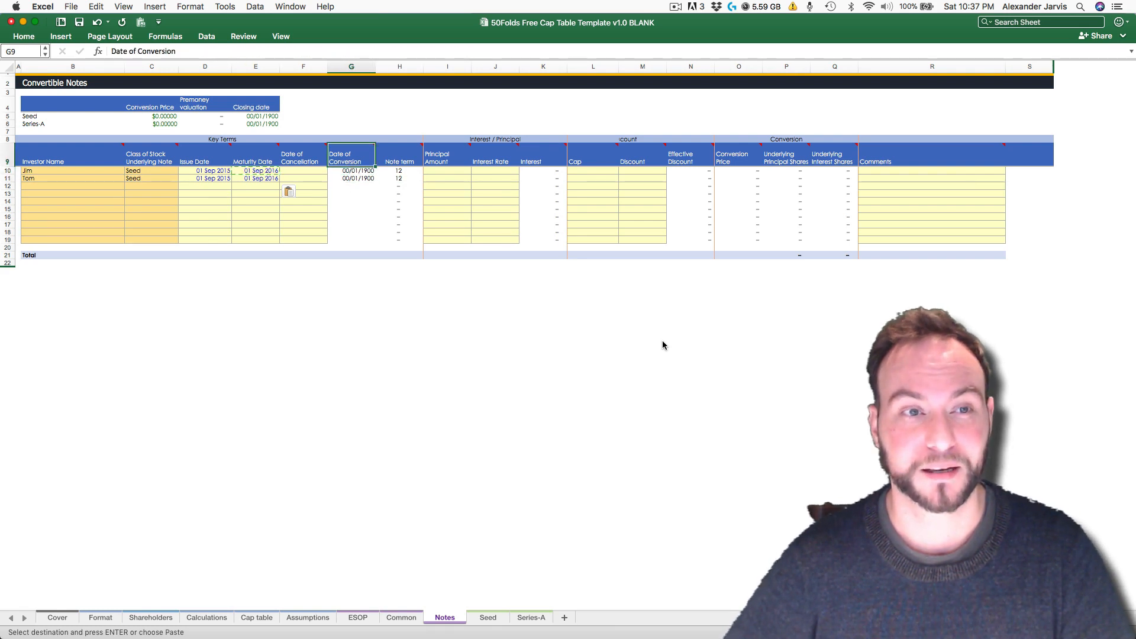
key("Down")
key("Down")
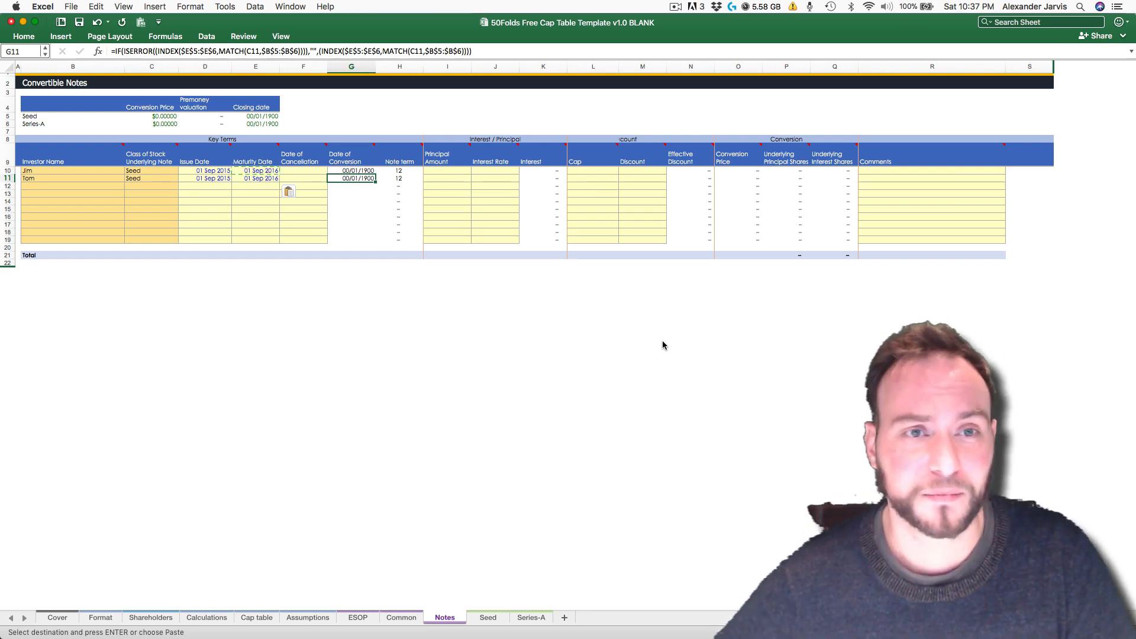
key("Right")
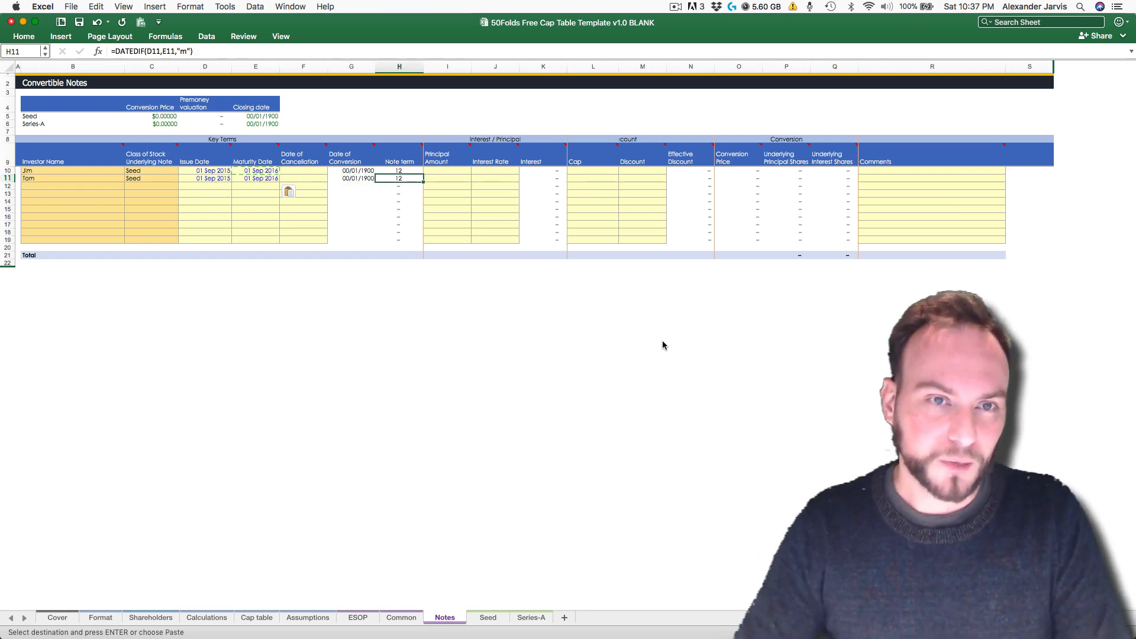
Step: Enter Principal Amounts of 200000 in I10 and 300000 in I11 for the two convertible notes
key("Up")
key("Right")
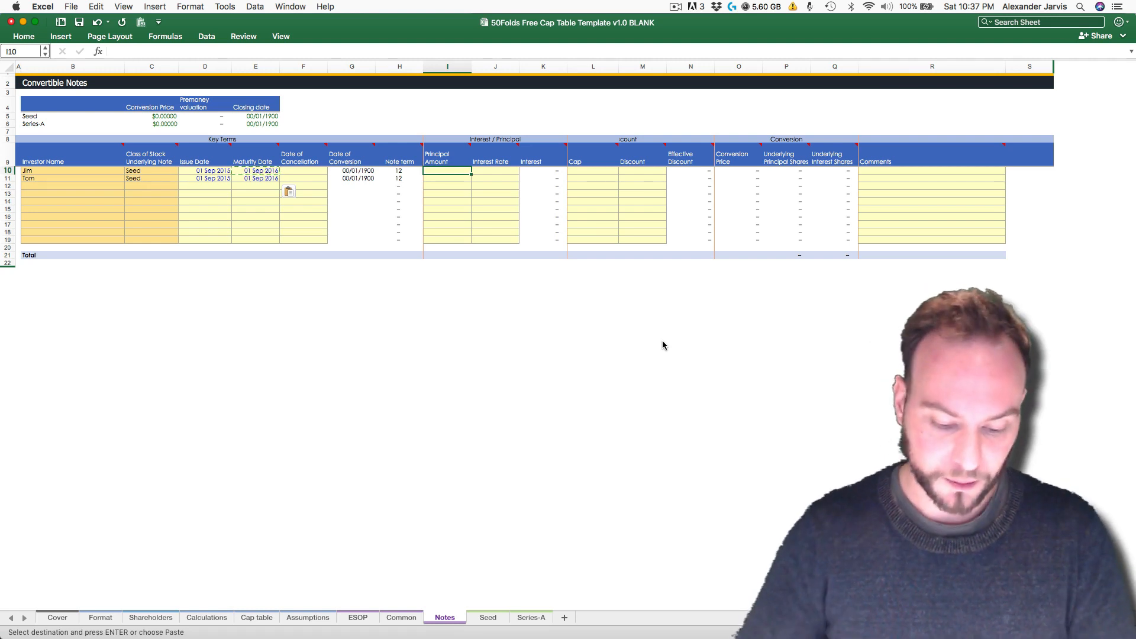
type("2000")
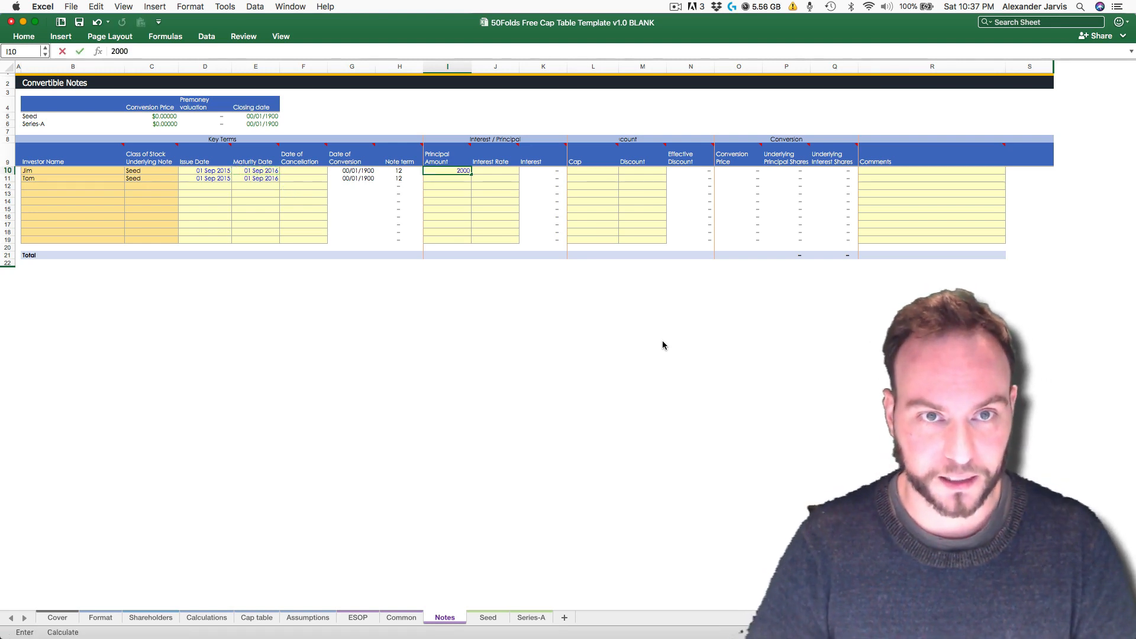
type("00")
key("Return")
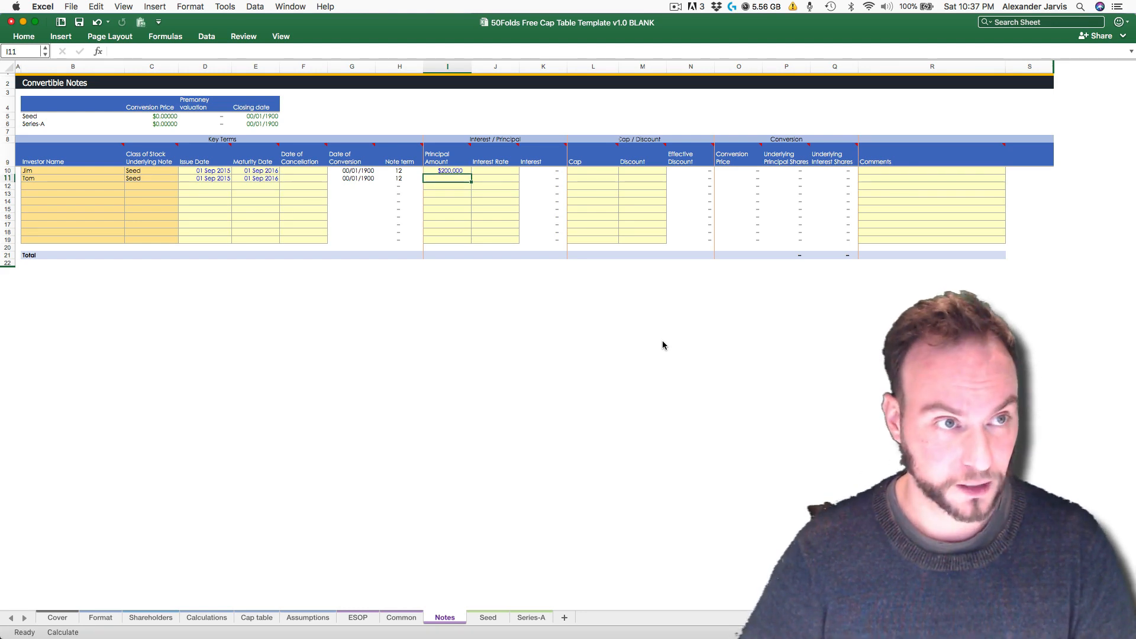
type("300000")
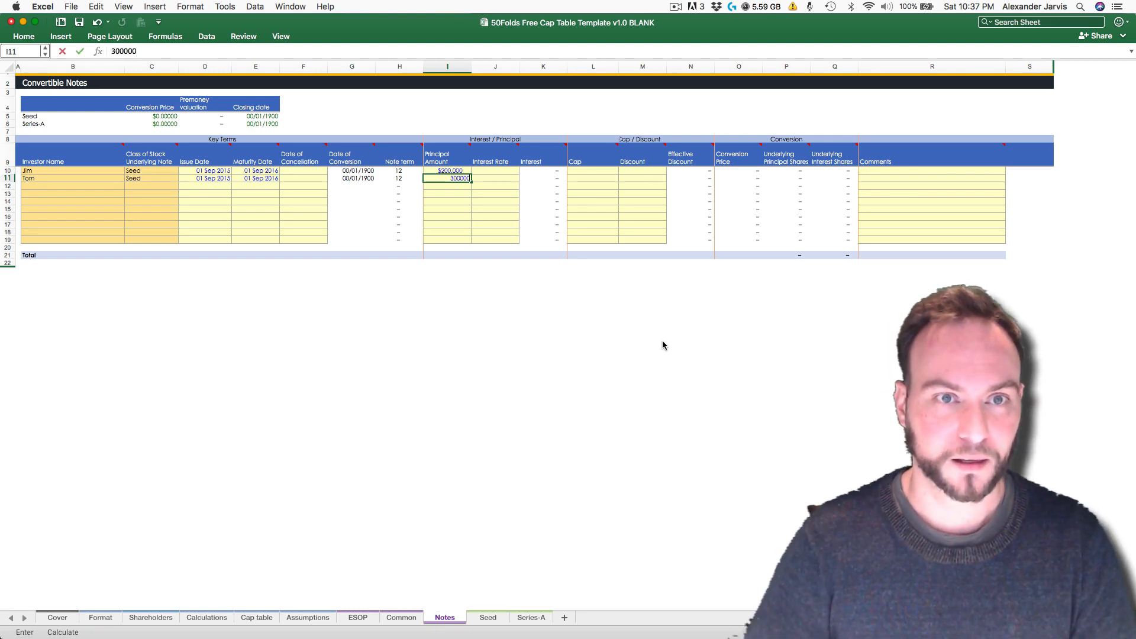
key("Return")
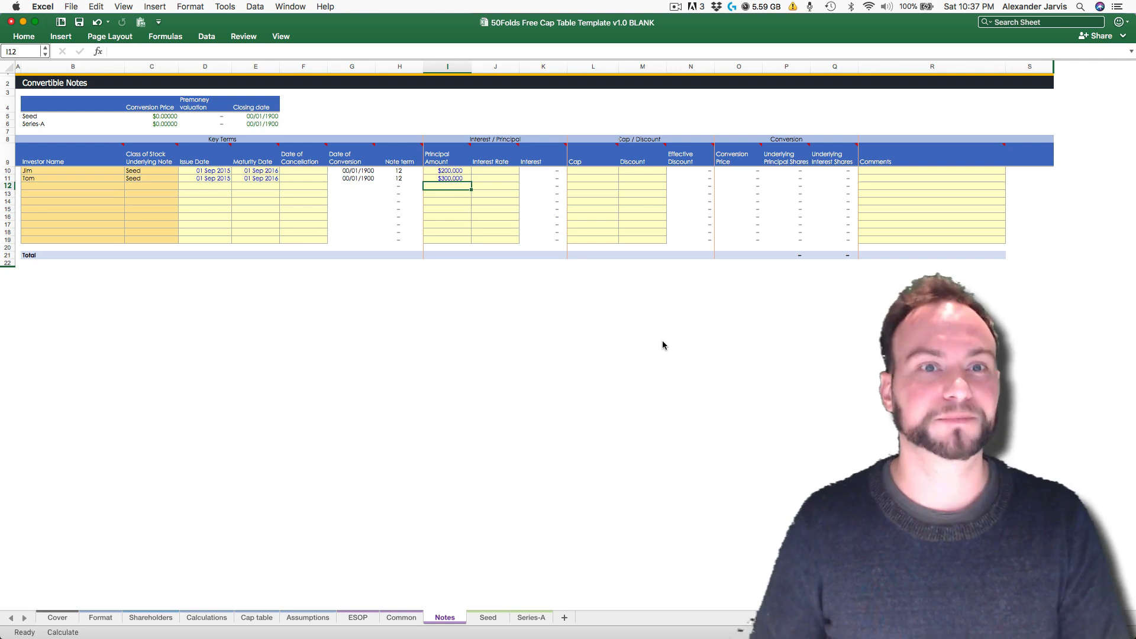
Step: Set the Interest Rate to 4% for both notes in J10 and J11
key("Up")
key("Up")
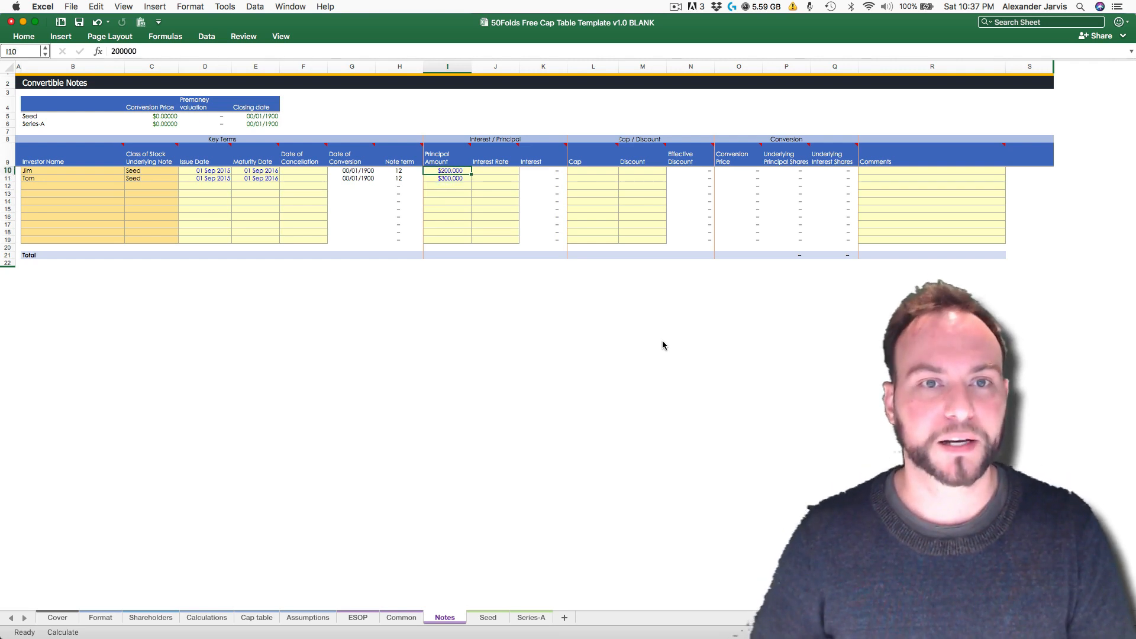
key("Right")
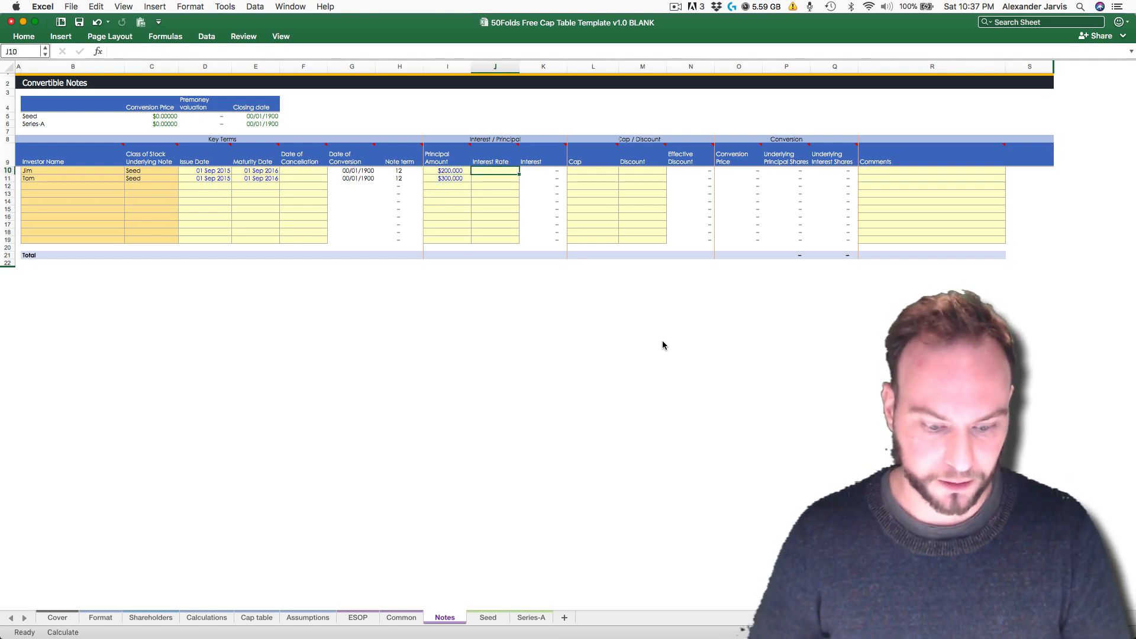
type("4")
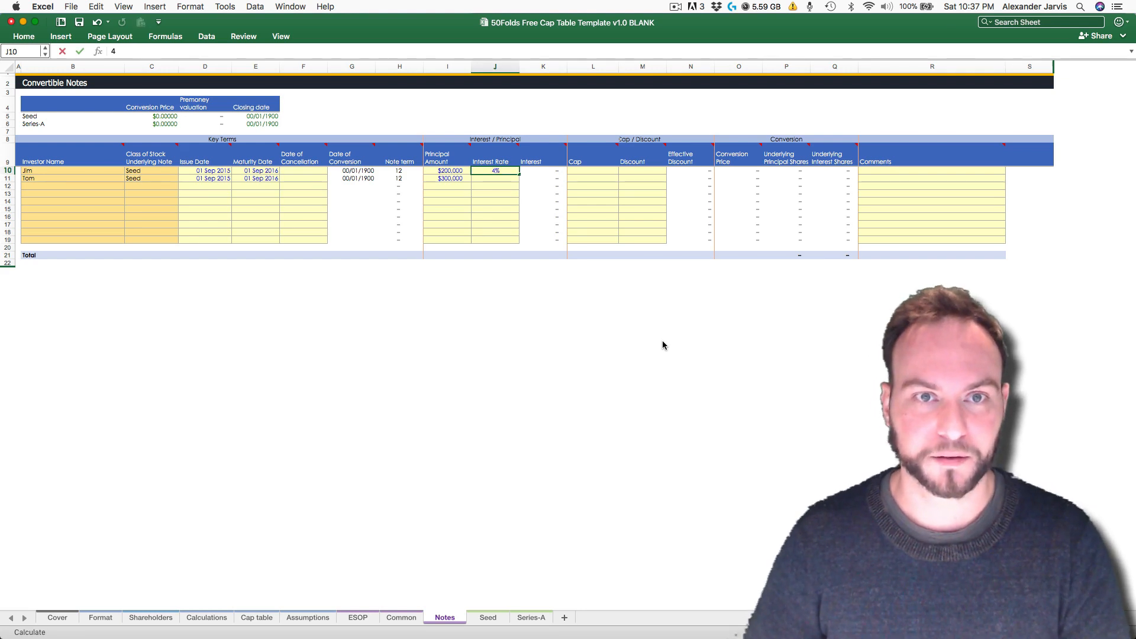
key("Return")
type("4")
key("Return")
Step: Set the Cap to 5000000 for both notes in L10 and L11
key("Up")
key("Up")
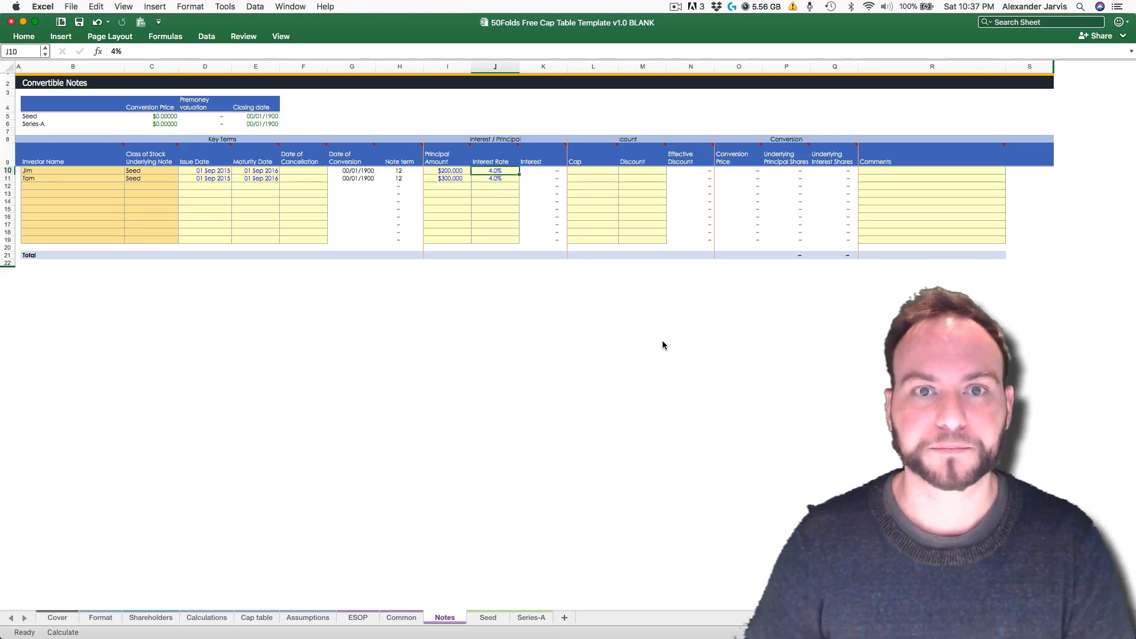
key("Right")
key("Right")
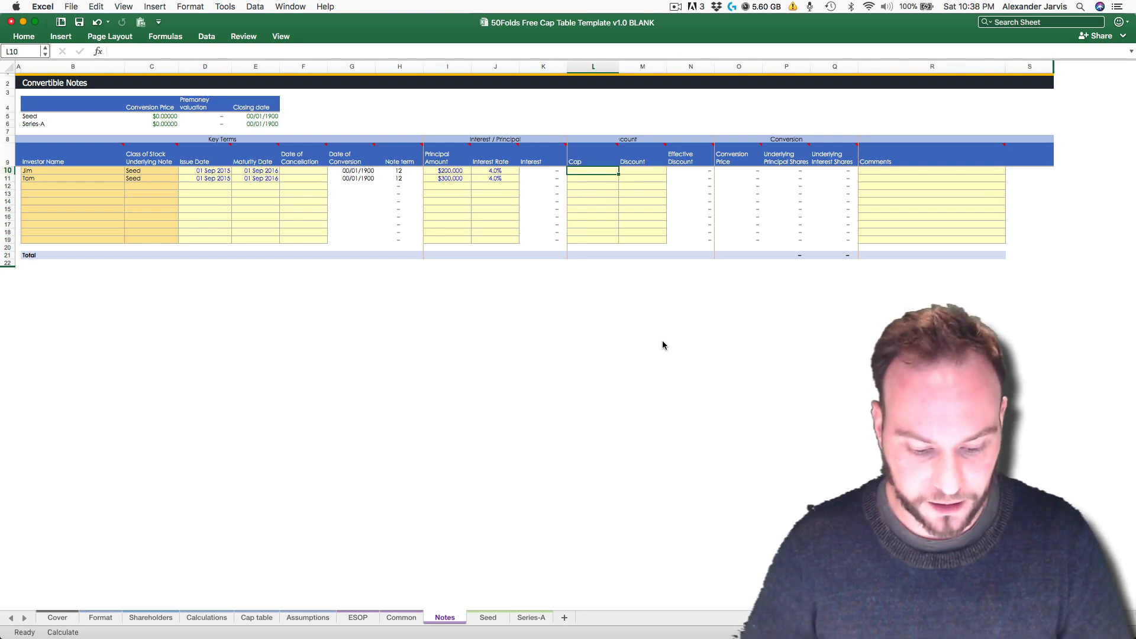
type("5,000,0")
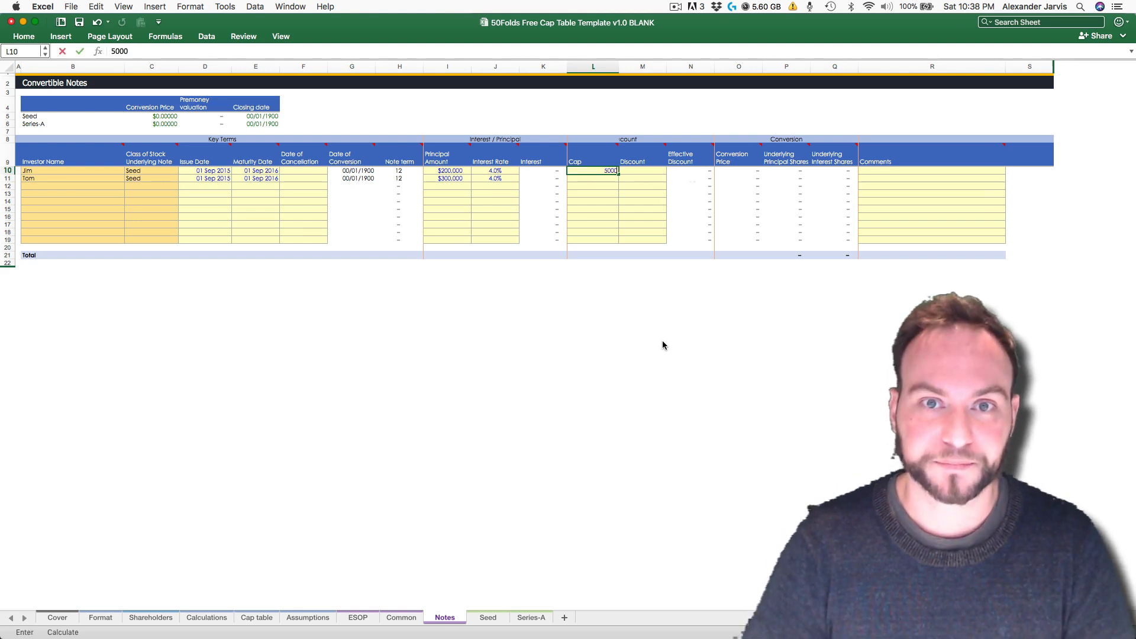
type("000")
key("Return")
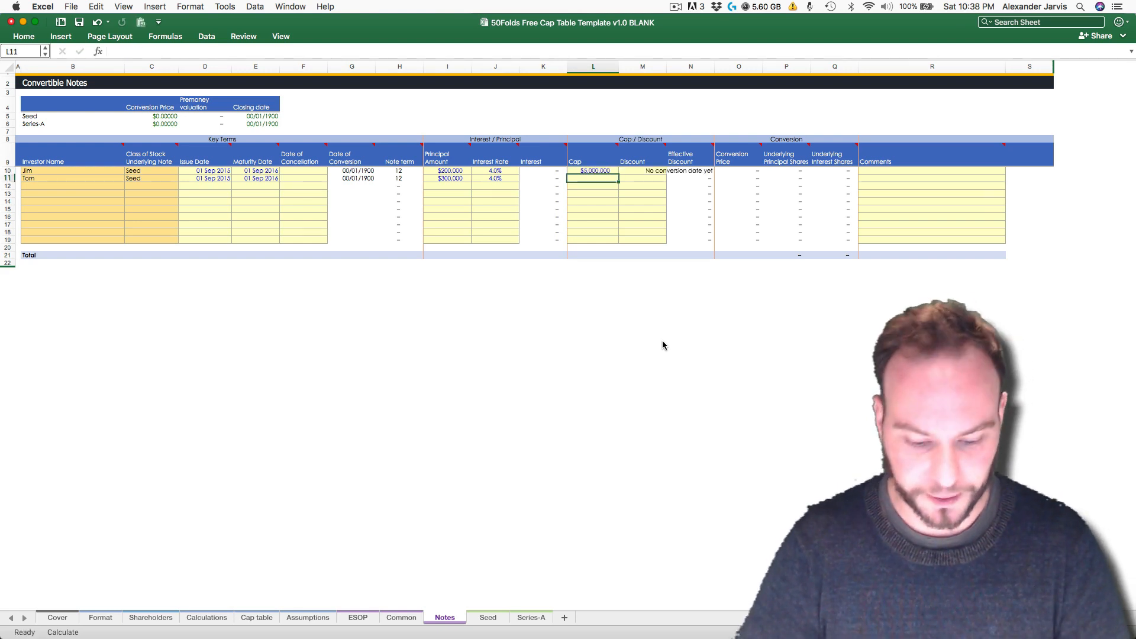
type("5,000,0")
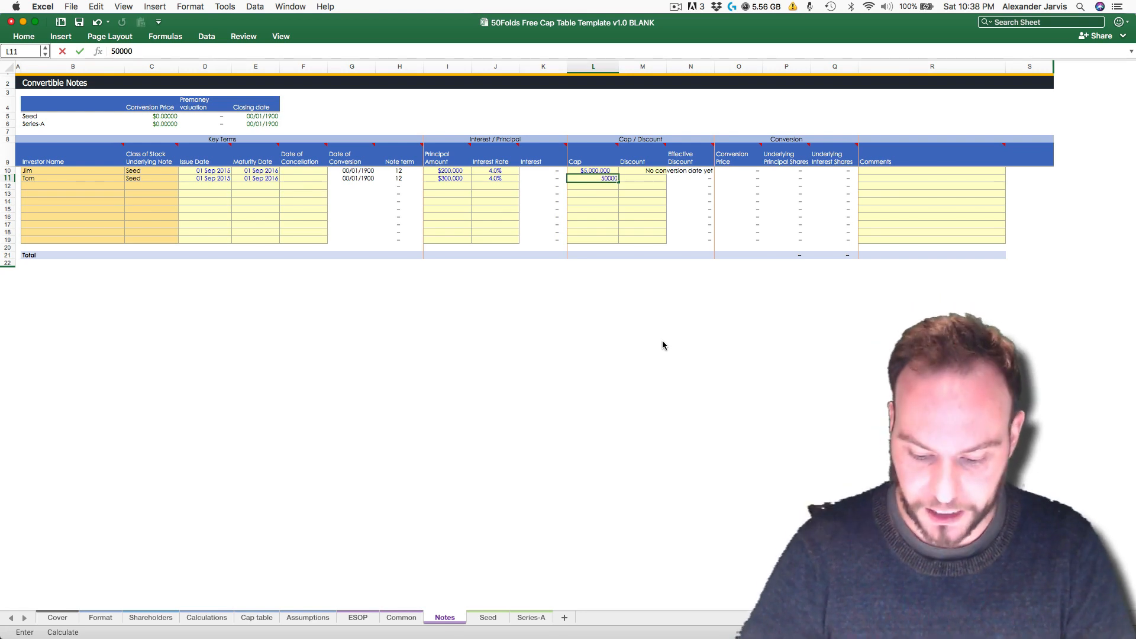
type("00")
key("Return")
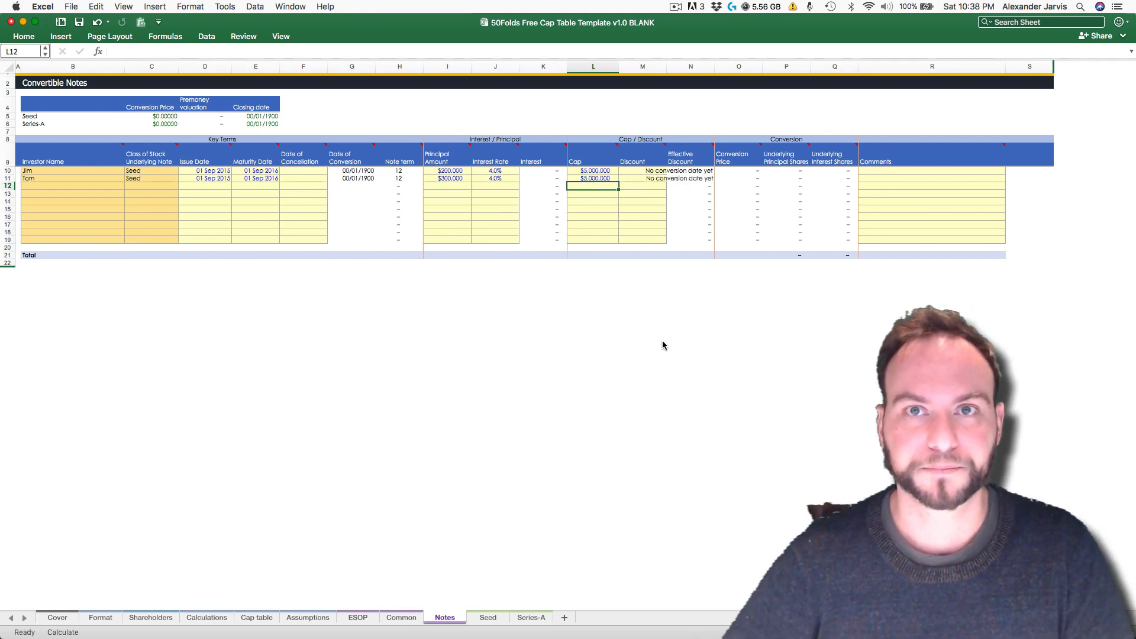
Step: Set the Discount to 20% for both notes in M10 and M11
left_click(675, 6)
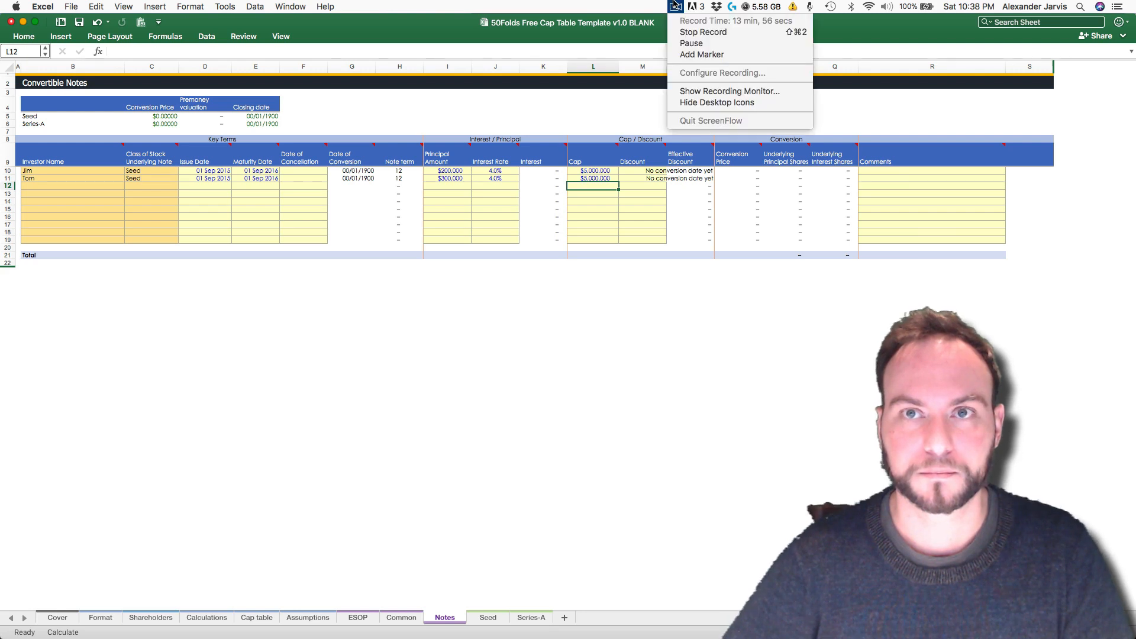
left_click(675, 6)
left_click(643, 179)
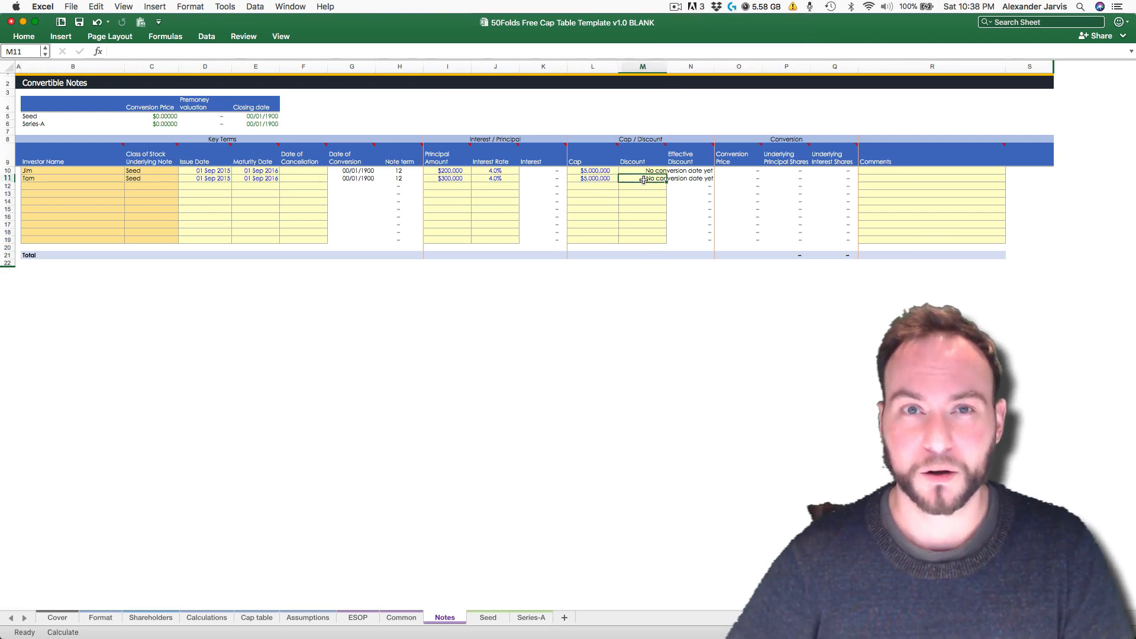
key("Up")
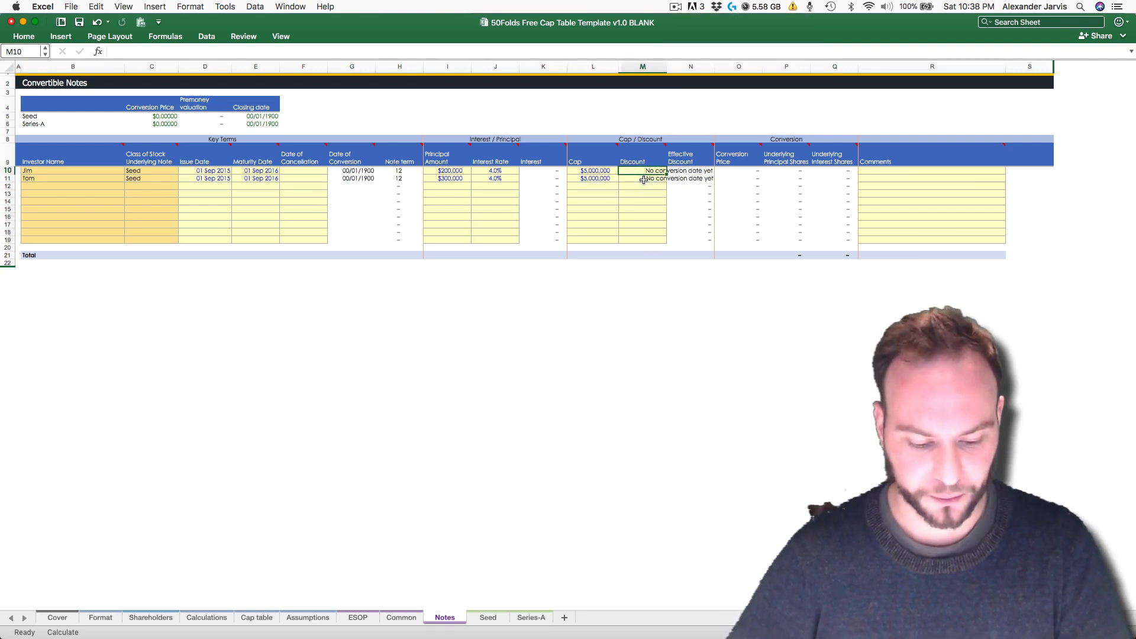
type("20%")
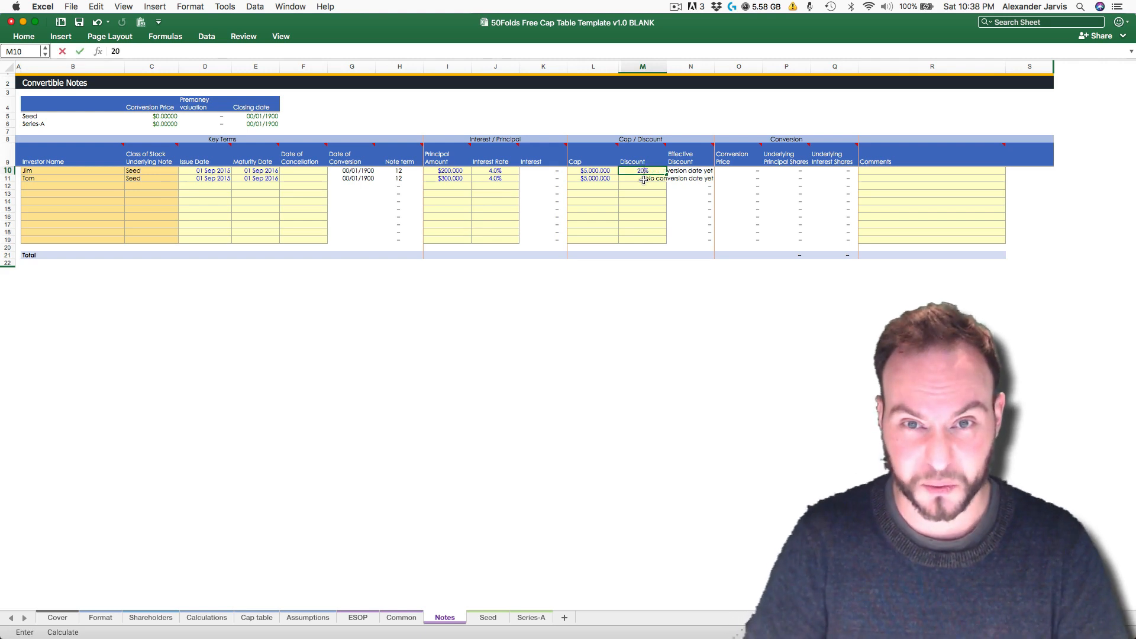
key("Return")
type("20%")
key("Return")
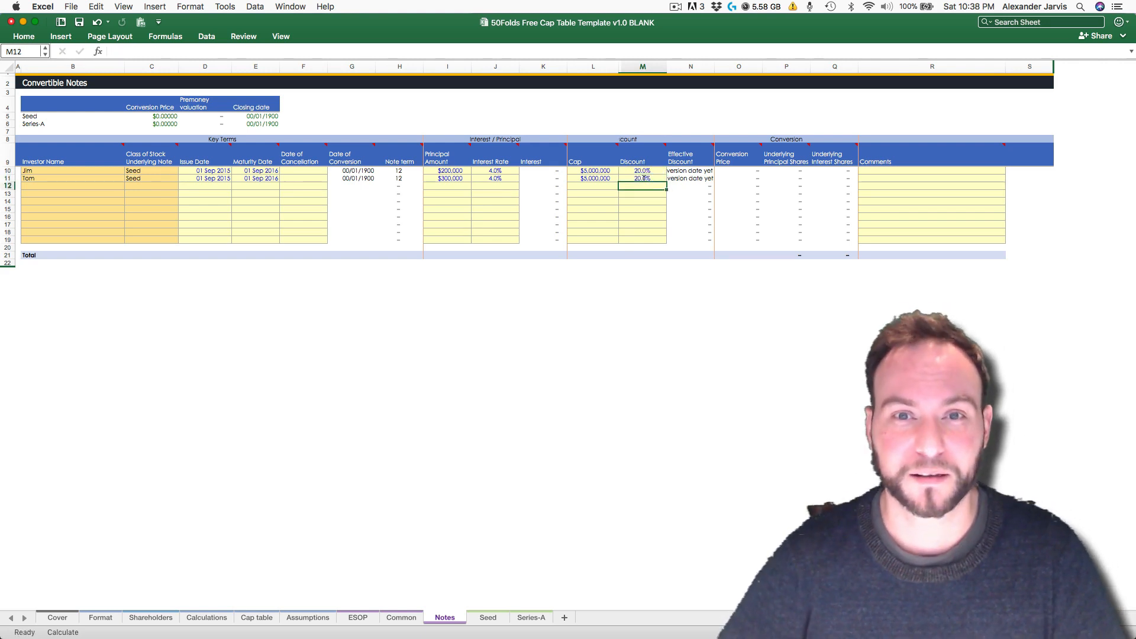
Step: Examine row 10 of the Notes sheet from the Conversion Price and underlying share formulas back to the Date of Cancellation
key("Up")
key("Up")
key("Right")
key("Right")
key("Right")
key("Right")
key("Right")
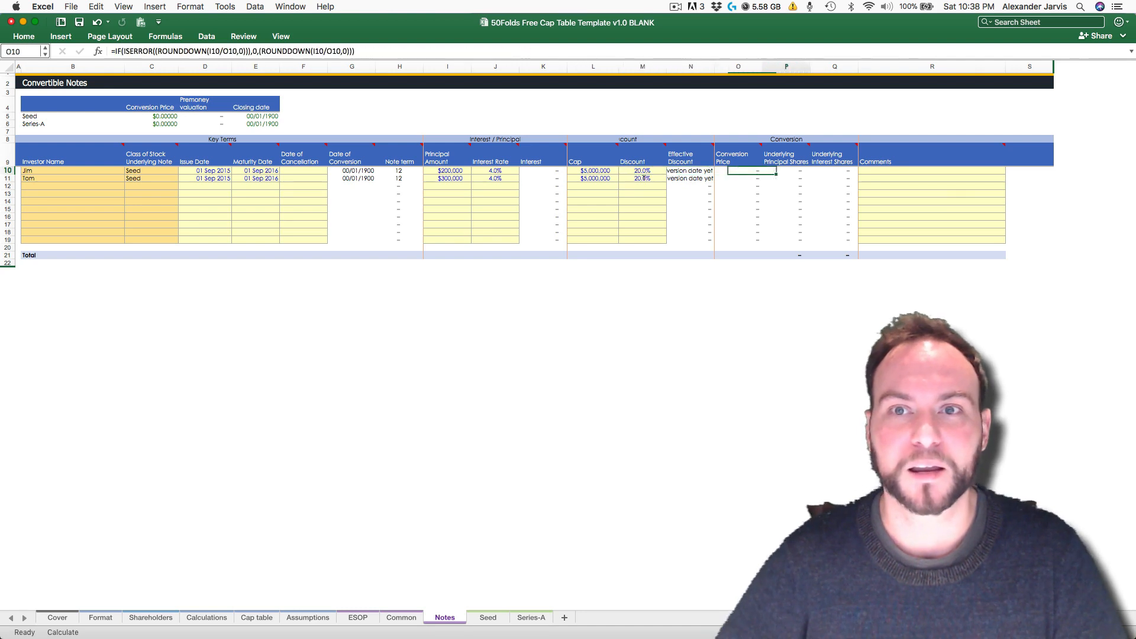
key("Left")
key("Left")
key("Left")
key("Right")
key("Right")
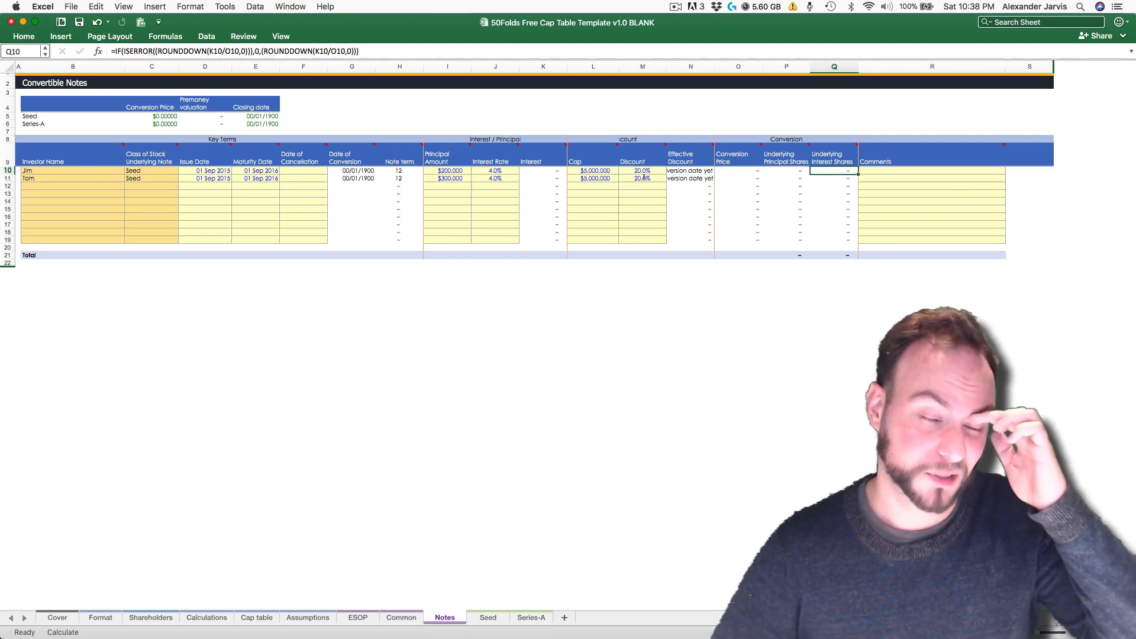
key("Left")
key("Left")
key("Left")
key("Left")
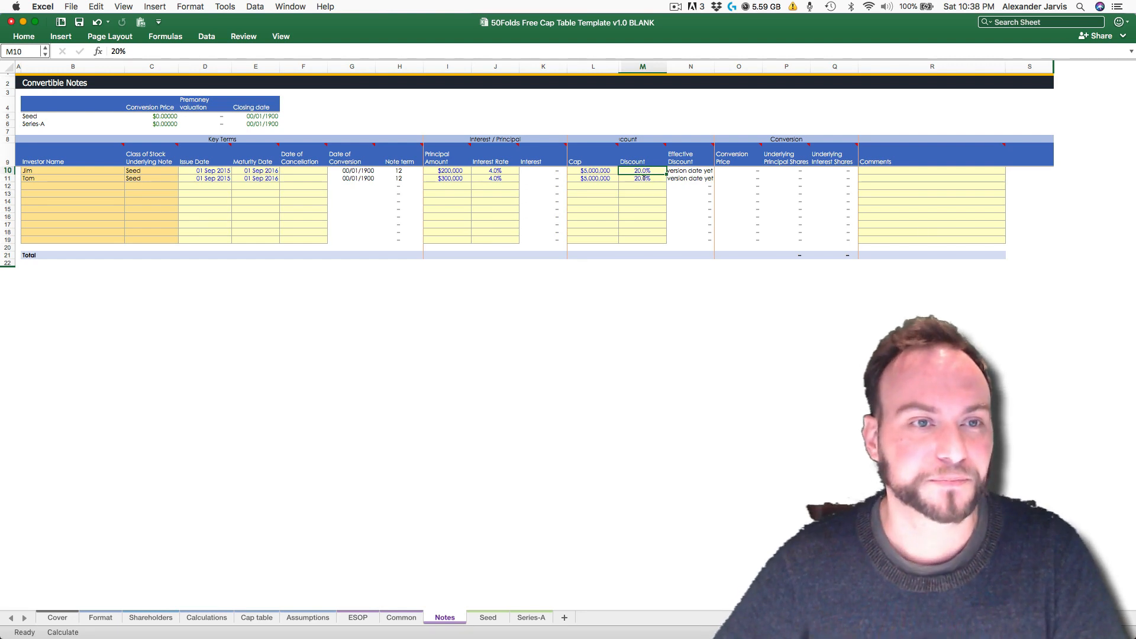
key("Left")
key("Left")
key("Left")
key("Left")
key("Left")
key("Left")
key("Left")
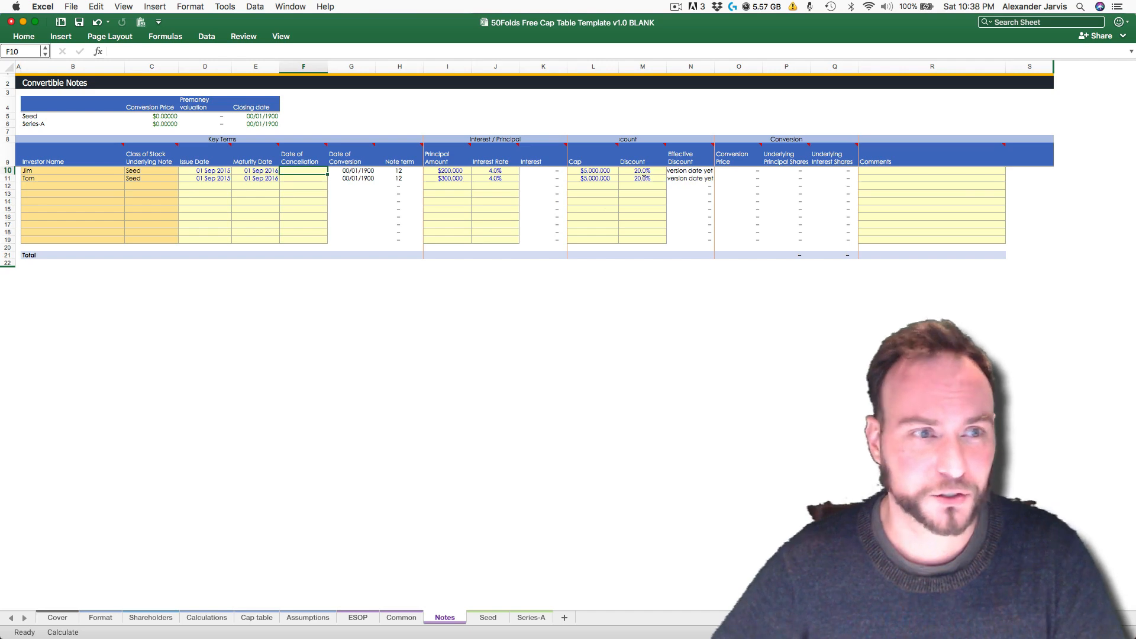
Step: On the Cap table sheet, choose the first angel investor as the shareholder in J13 of the Seed section
key("ctrl+Page_Up")
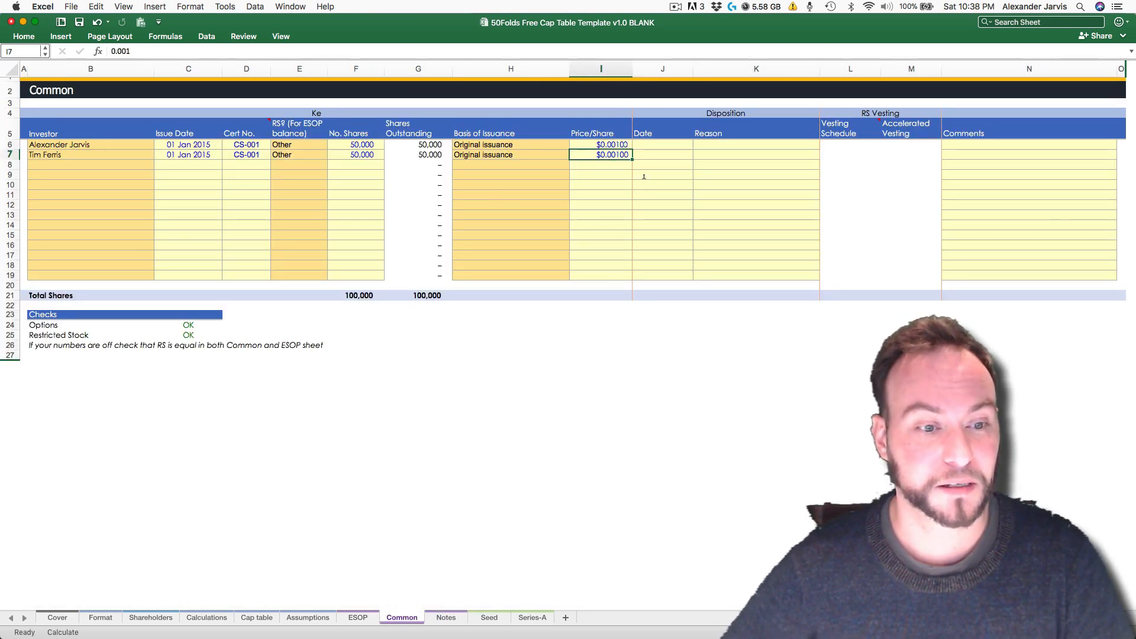
key("ctrl+Page_Up")
key("ctrl+Page_Up")
key("ctrl+Page_Up")
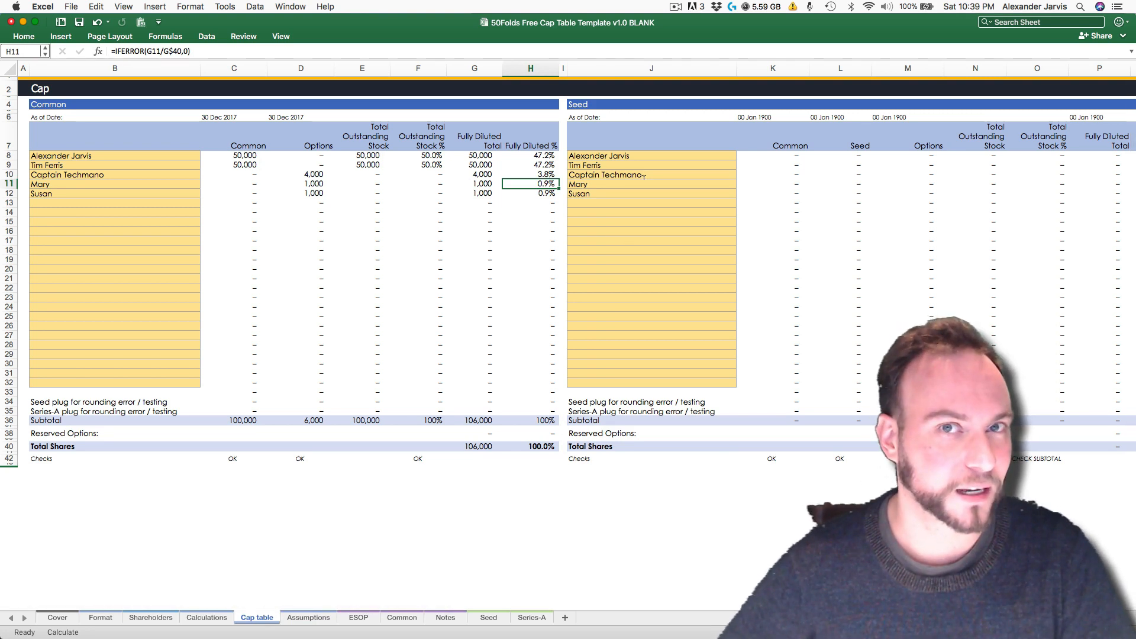
key("Down")
key("Down")
key("Right")
key("Right")
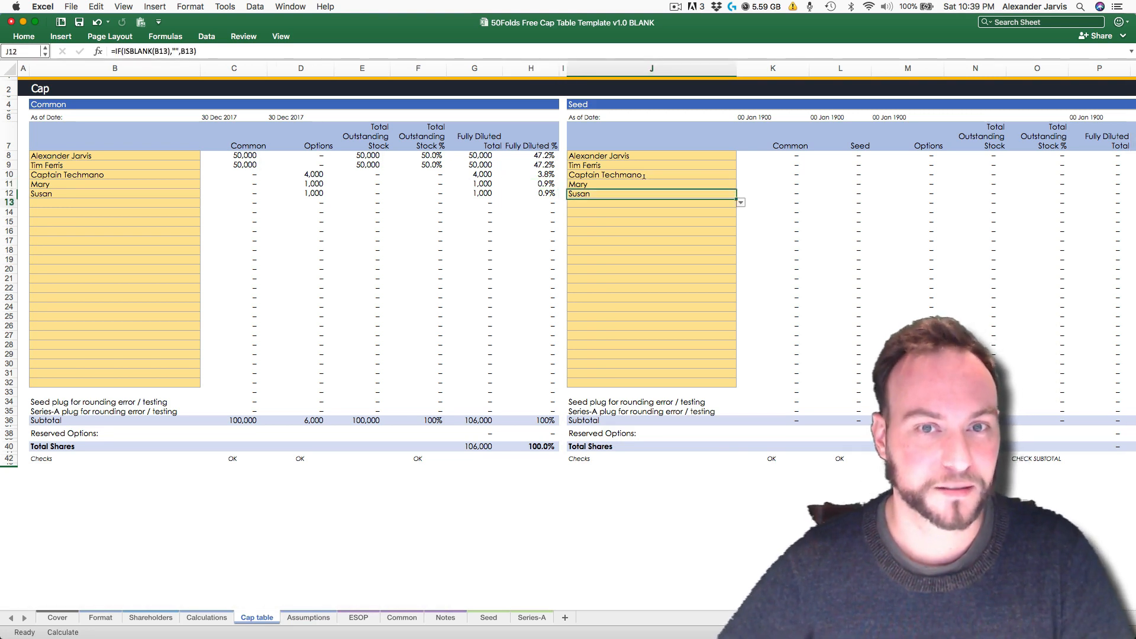
key("alt+Down")
key("Up")
key("Up")
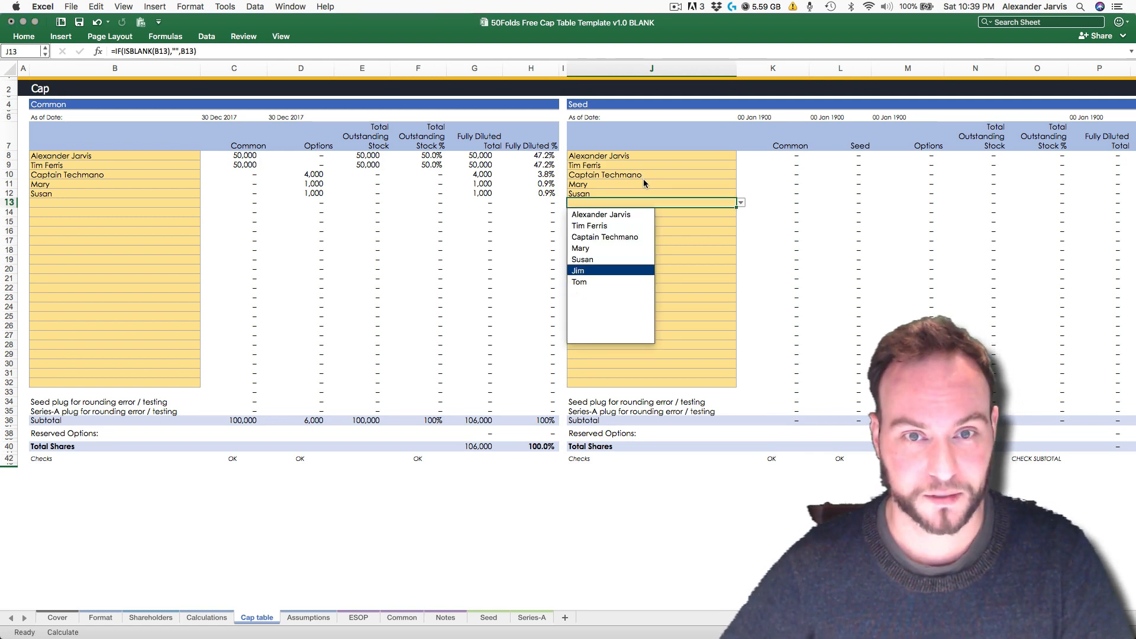
key("Return")
Step: Choose the second angel investor as the shareholder in J14 of the Seed section
key("Return")
key("alt+Down")
key("Up")
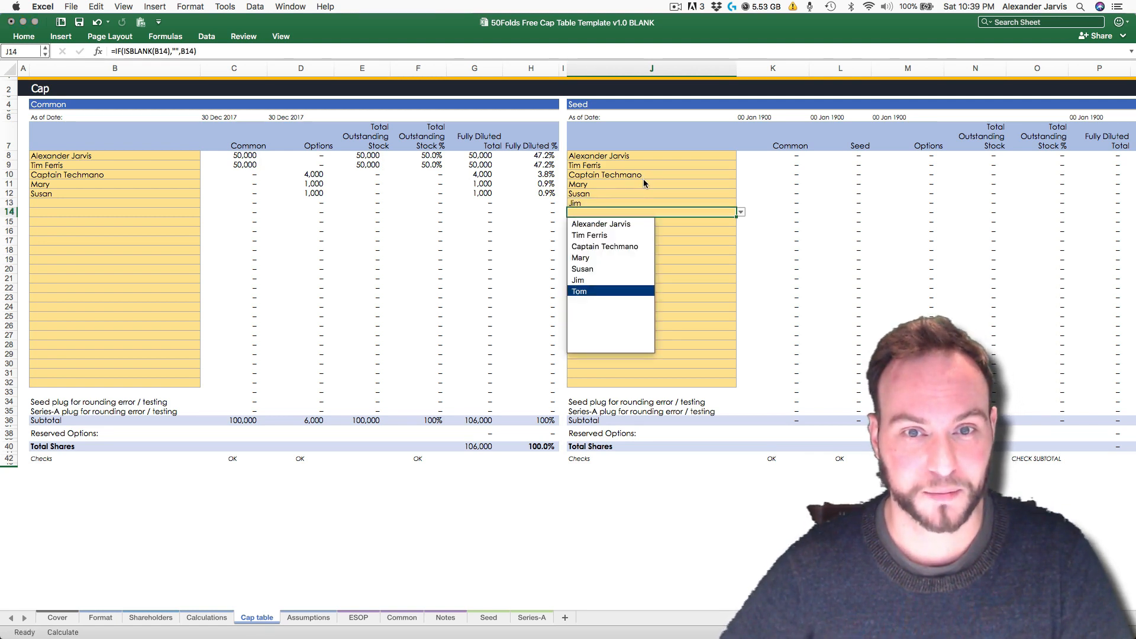
key("Return")
key("Right")
key("Right")
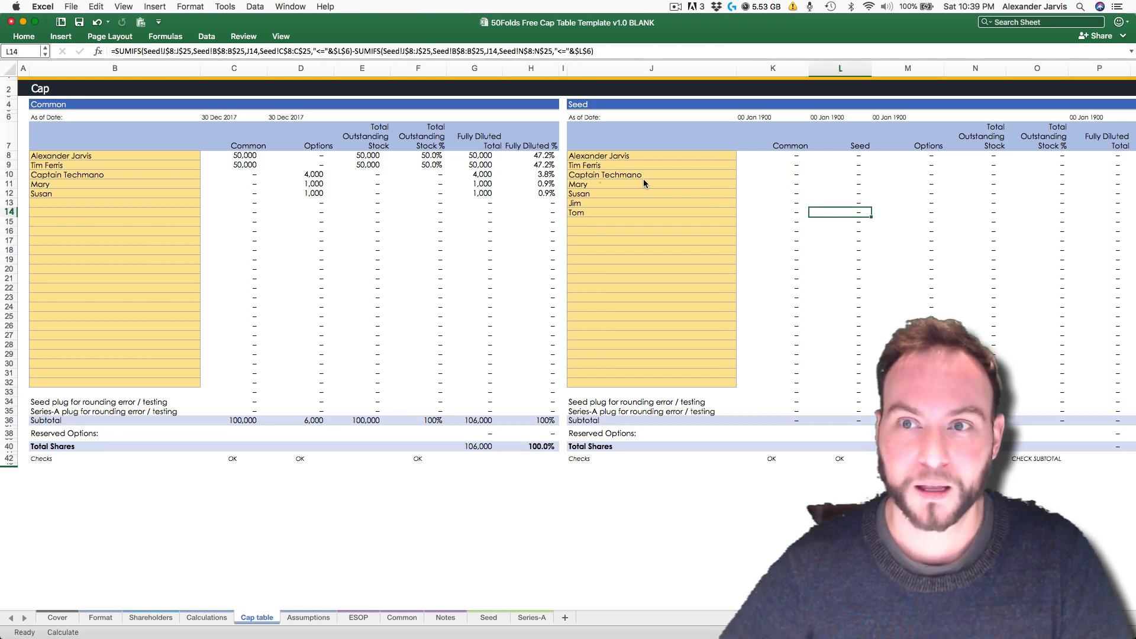
key("Right")
key("Left")
key("Left")
key("Left")
type("Tom")
key("Tab")
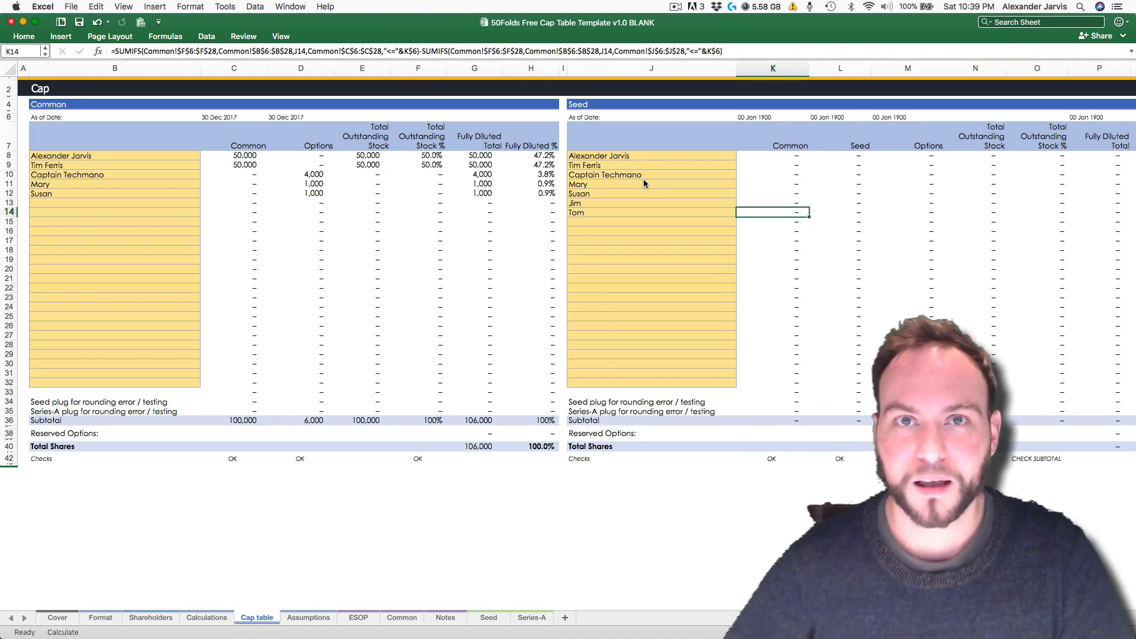
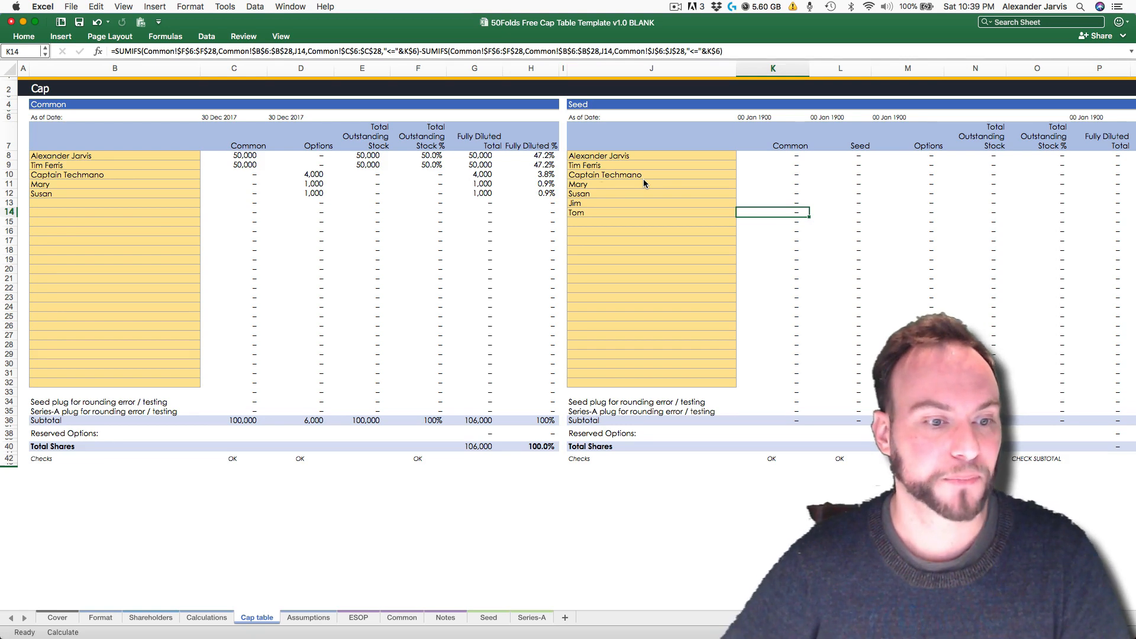
Step: In row 14 of the Shareholders sheet, add a new shareholder's name with type Staff and issue date 1 Oct 2015
key("ctrl+Page_Up")
key("ctrl+Page_Up")
key("Left")
key("Left")
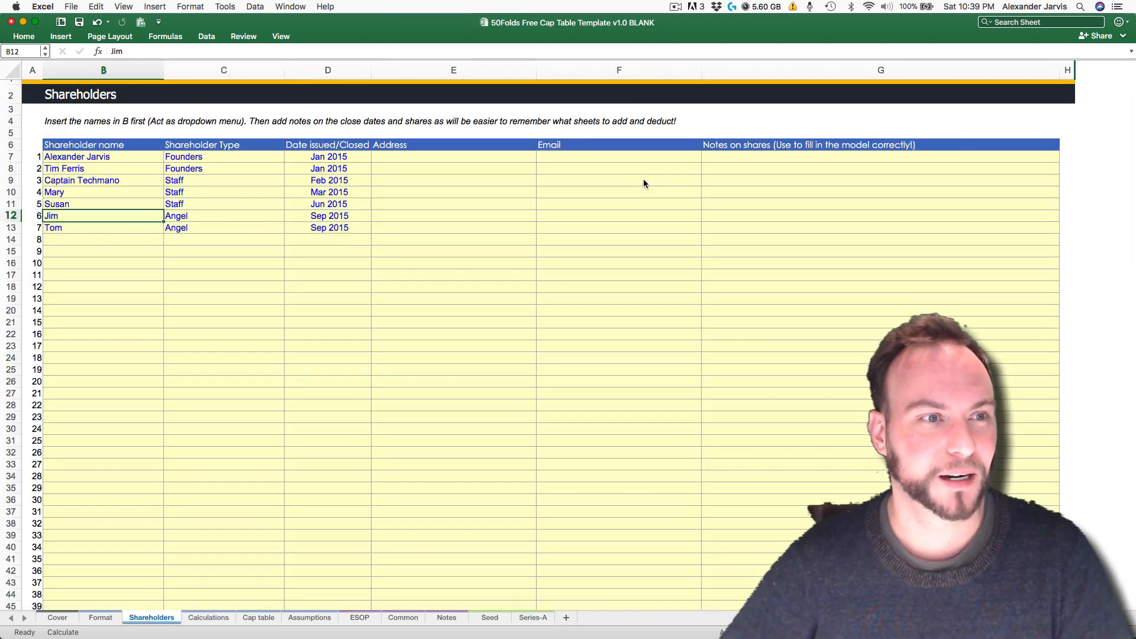
key("Down")
key("Down")
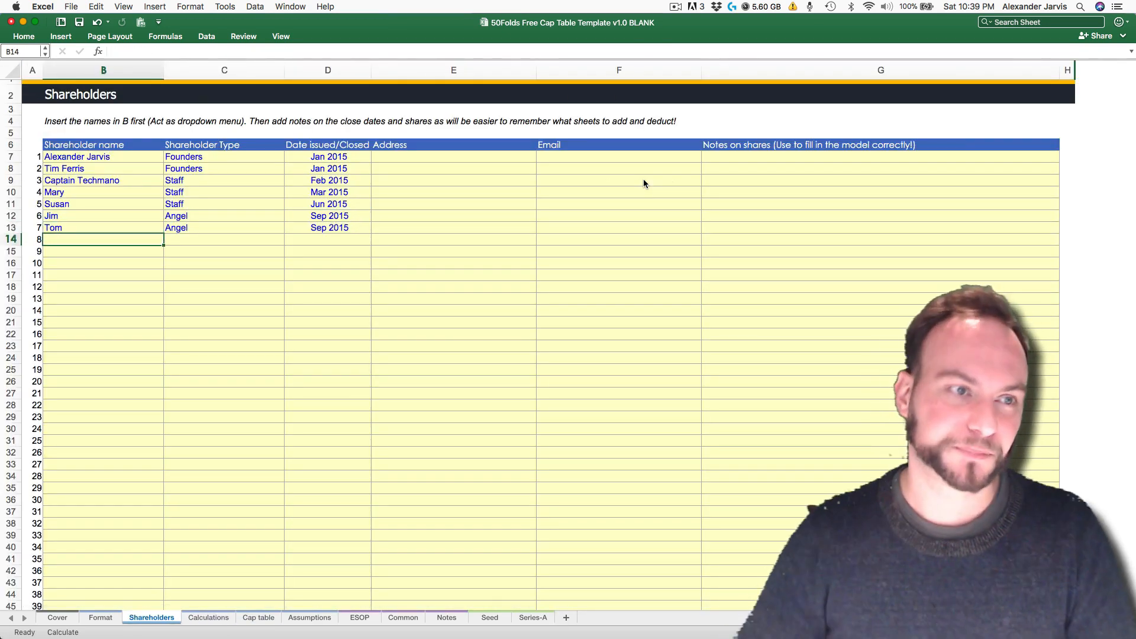
type("Mark Z")
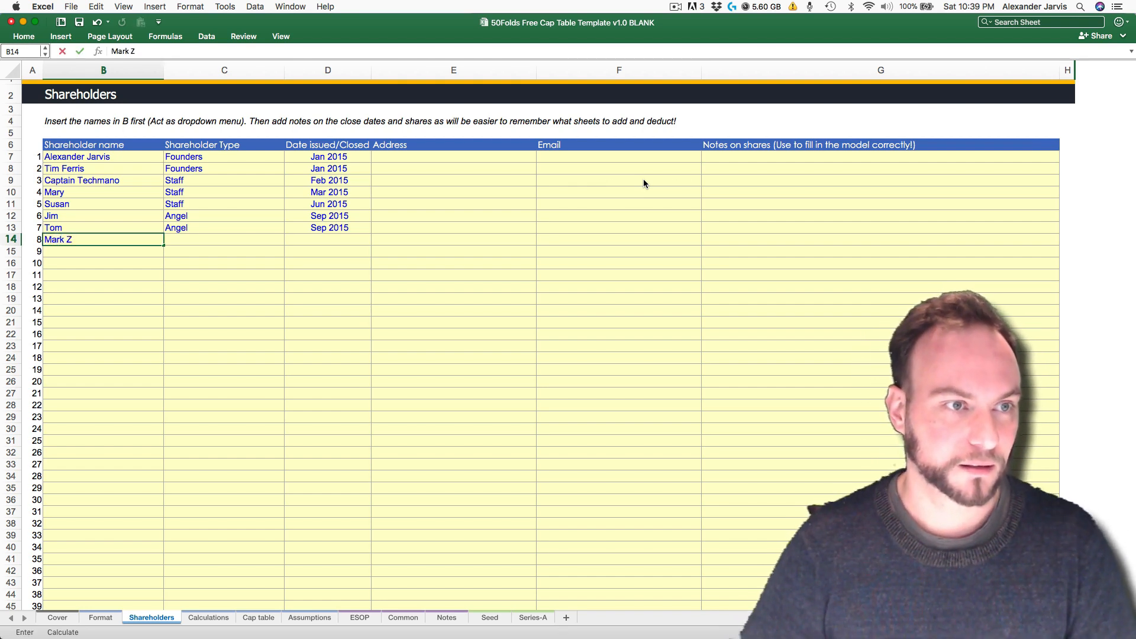
key("Tab")
type("Staff")
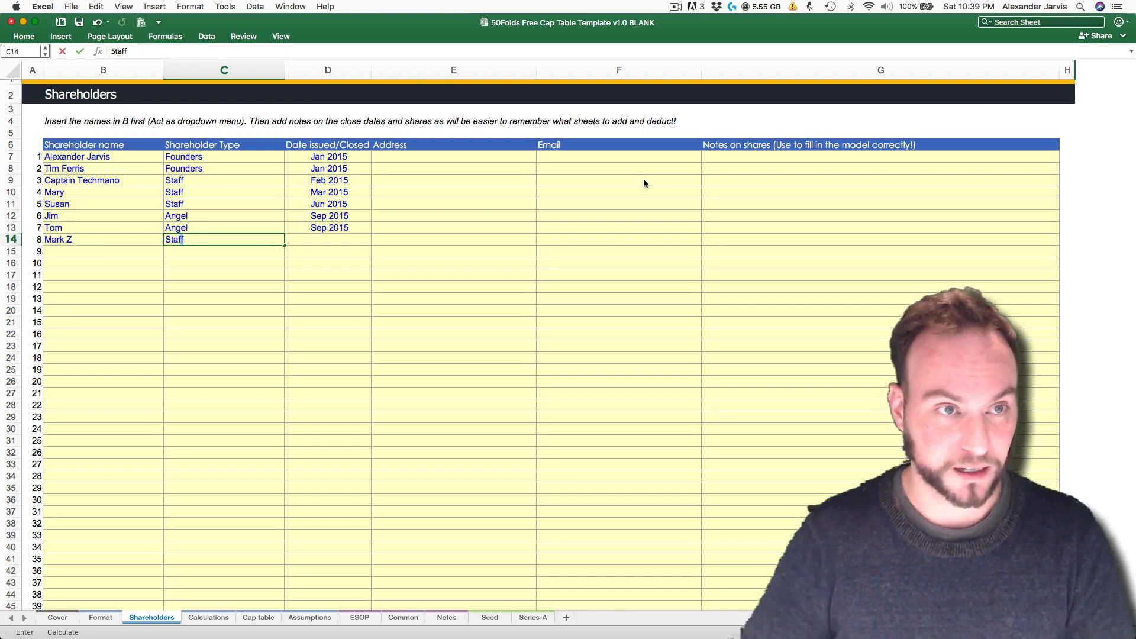
key("Tab")
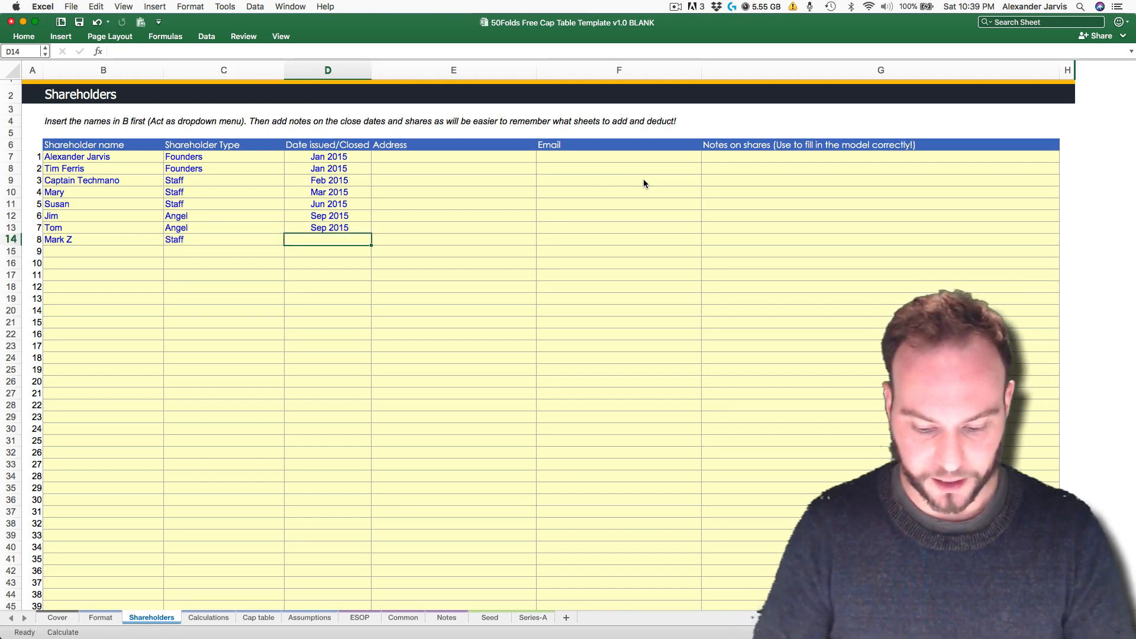
type("1 ocr")
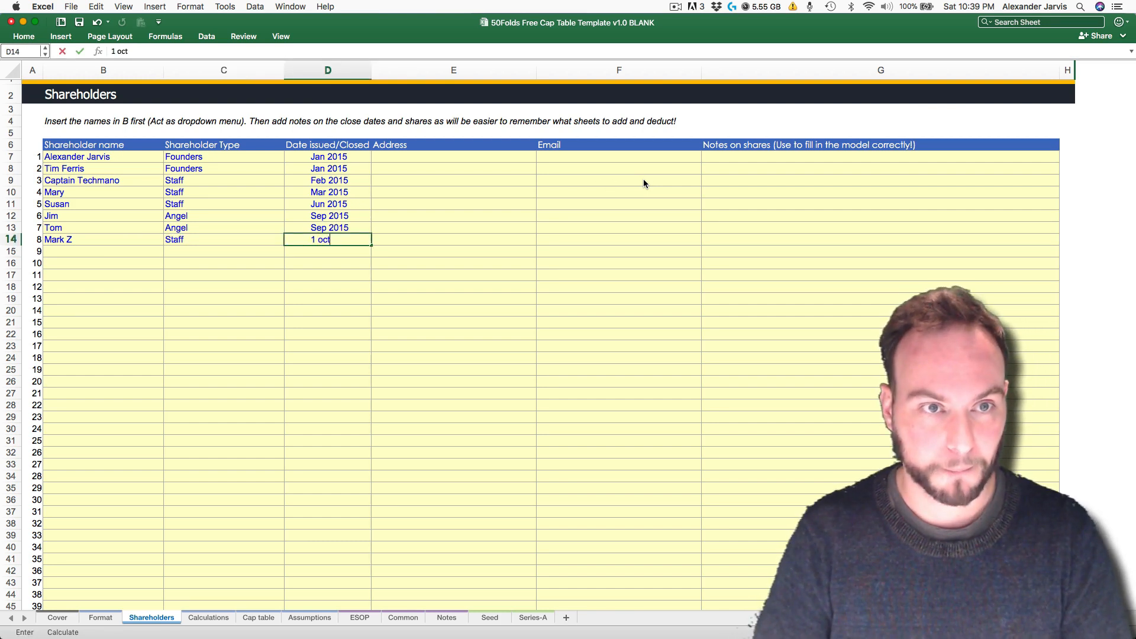
type(" 2015")
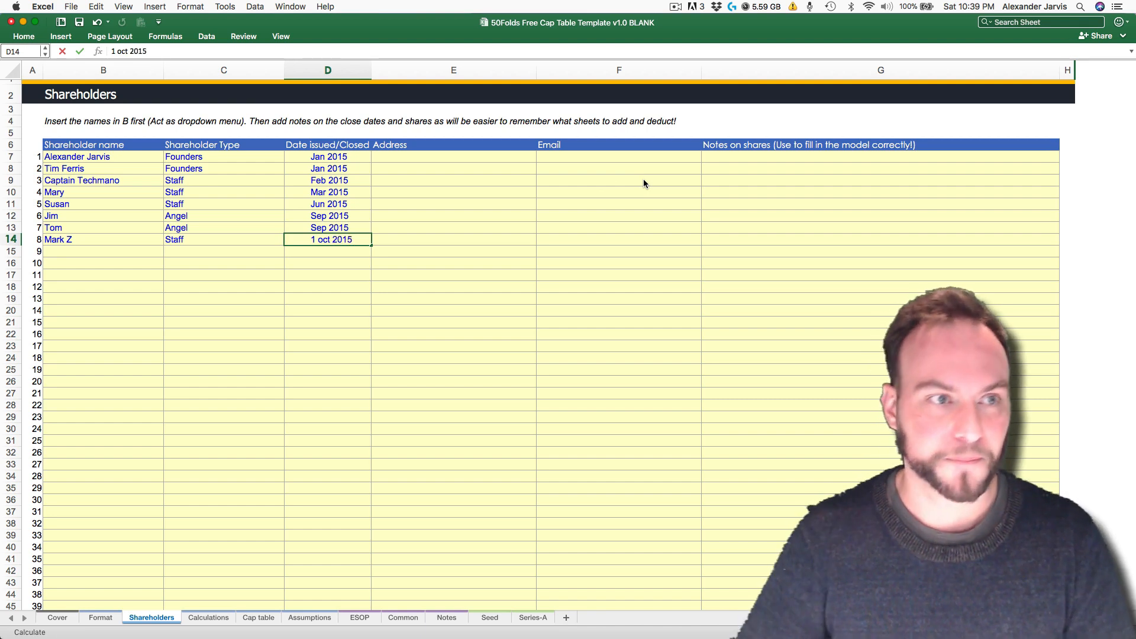
key("Return")
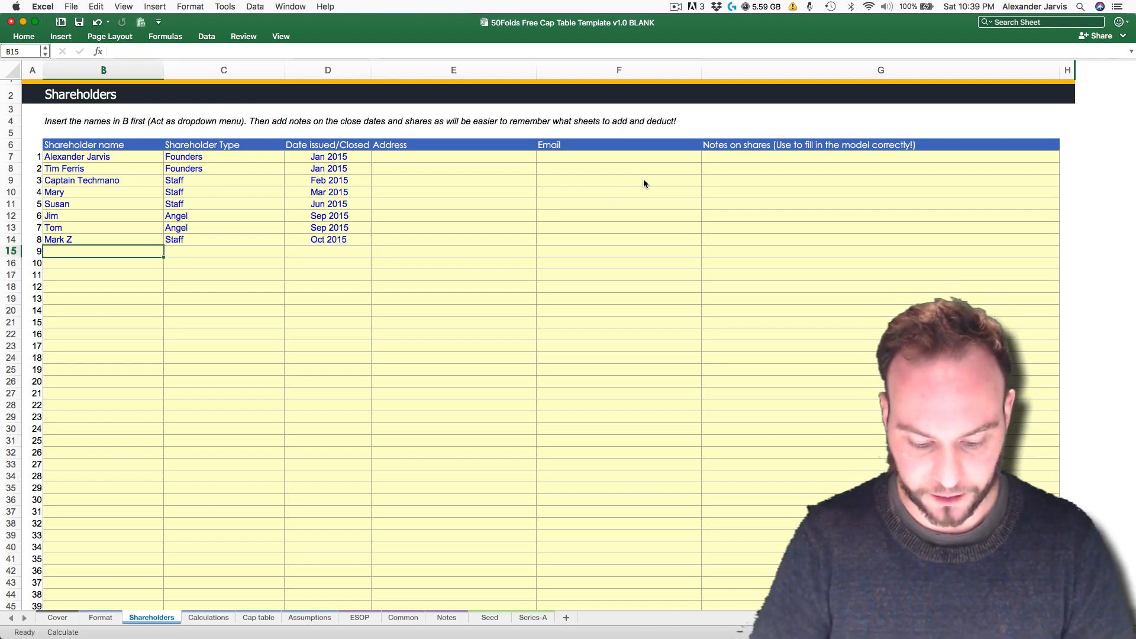
Step: Add another shareholder's name in row 15 with type Staff and issue date 25 Dec 2015
type("Captain ")
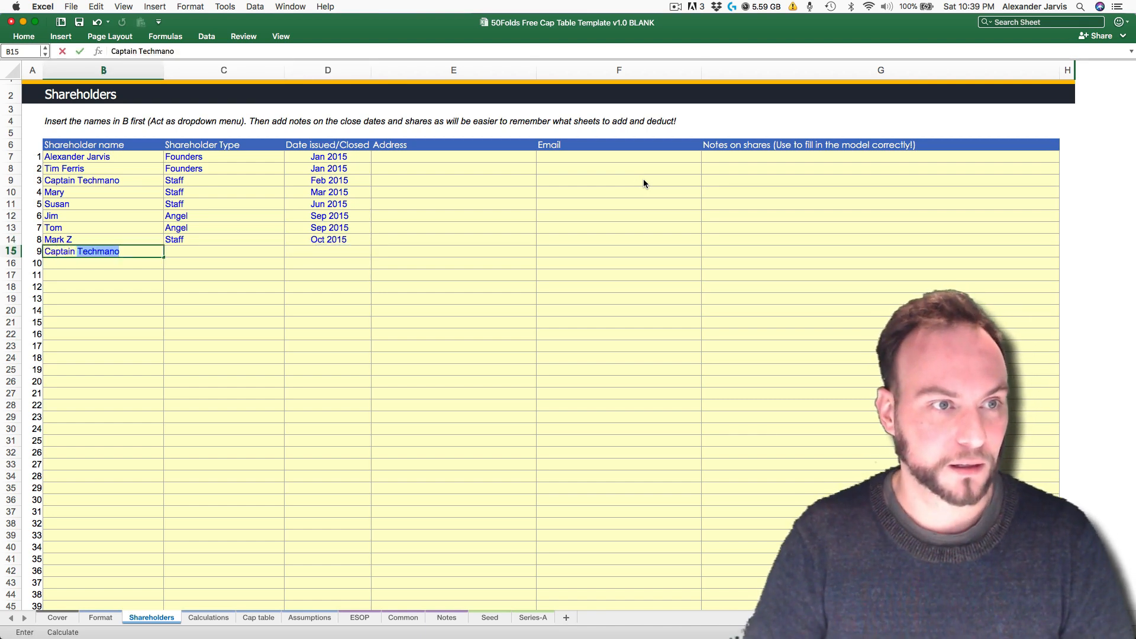
type("Insan")
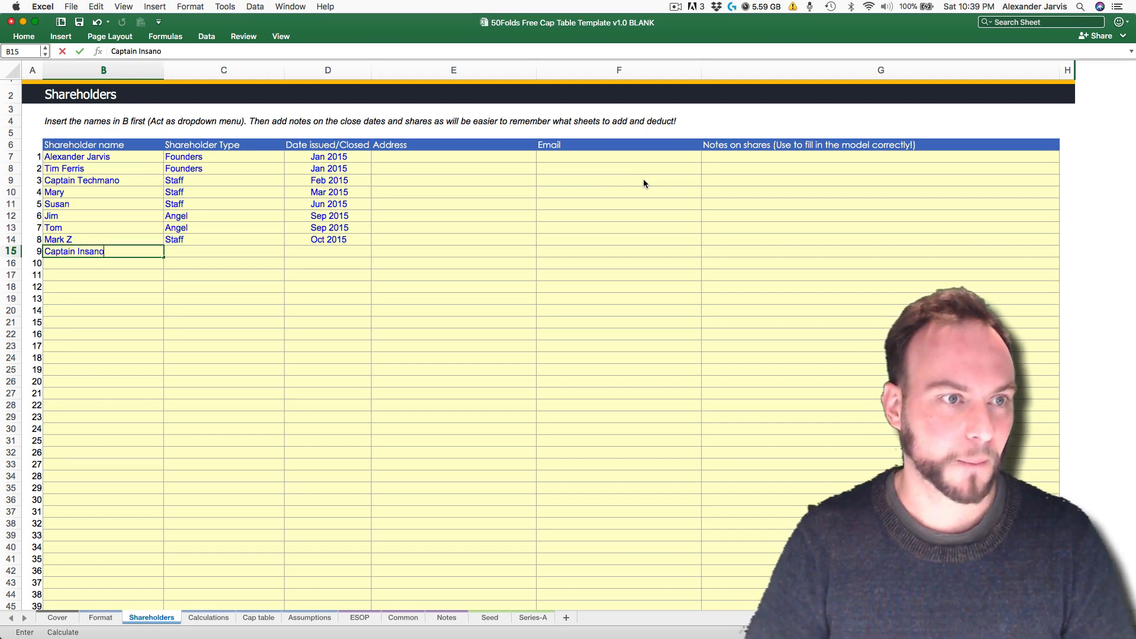
type("o")
key("Tab")
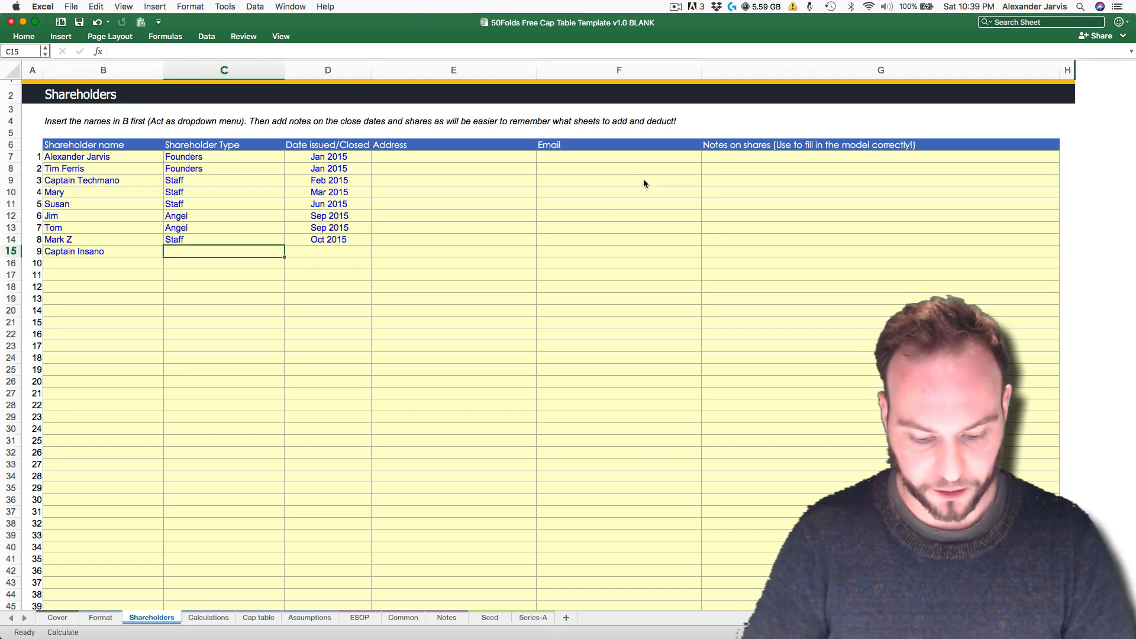
type("Staff")
key("Return")
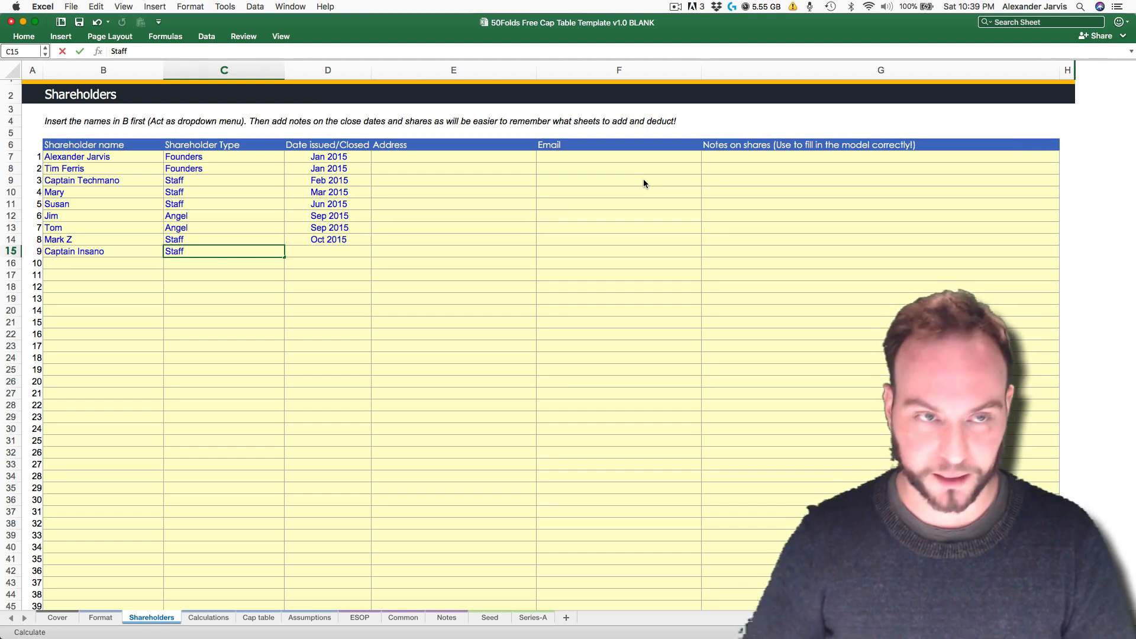
key("Up")
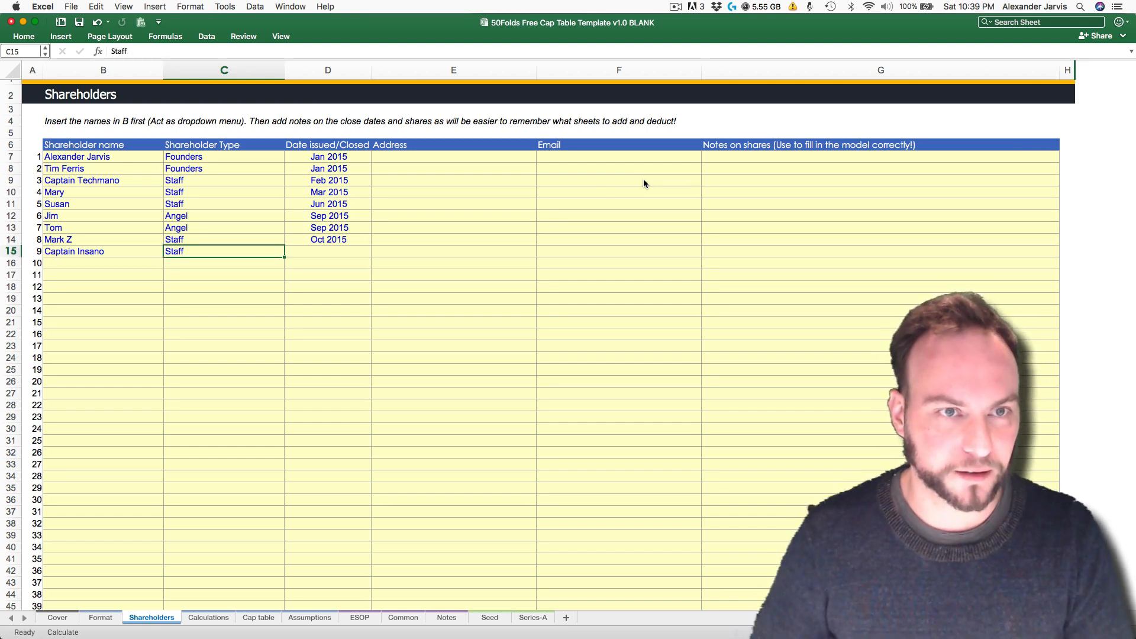
key("Right")
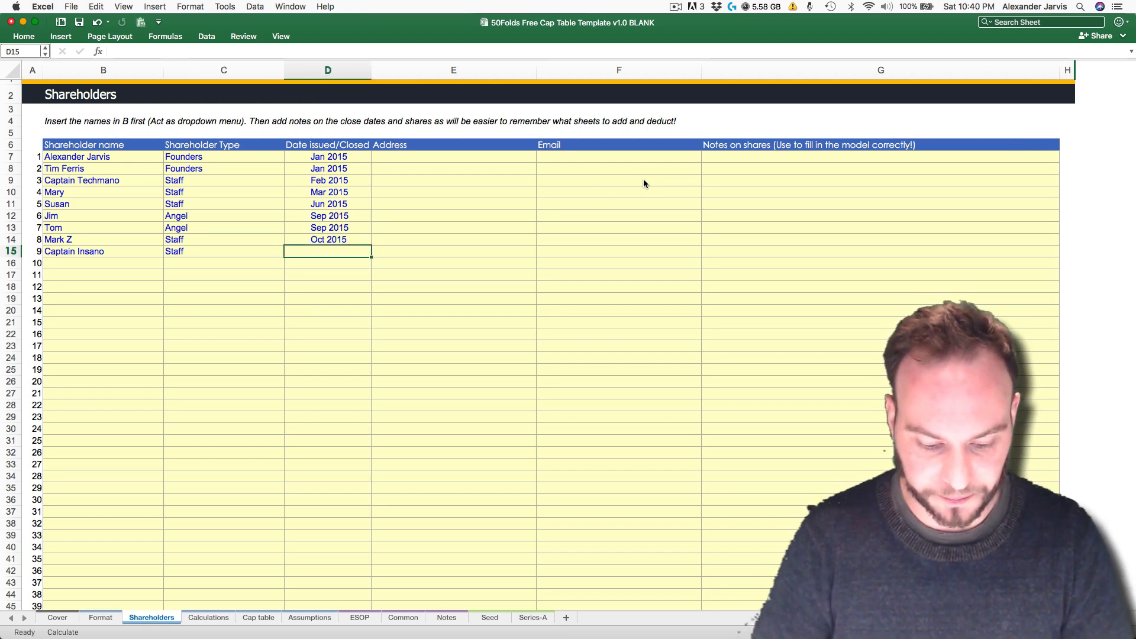
type("25 dec 2")
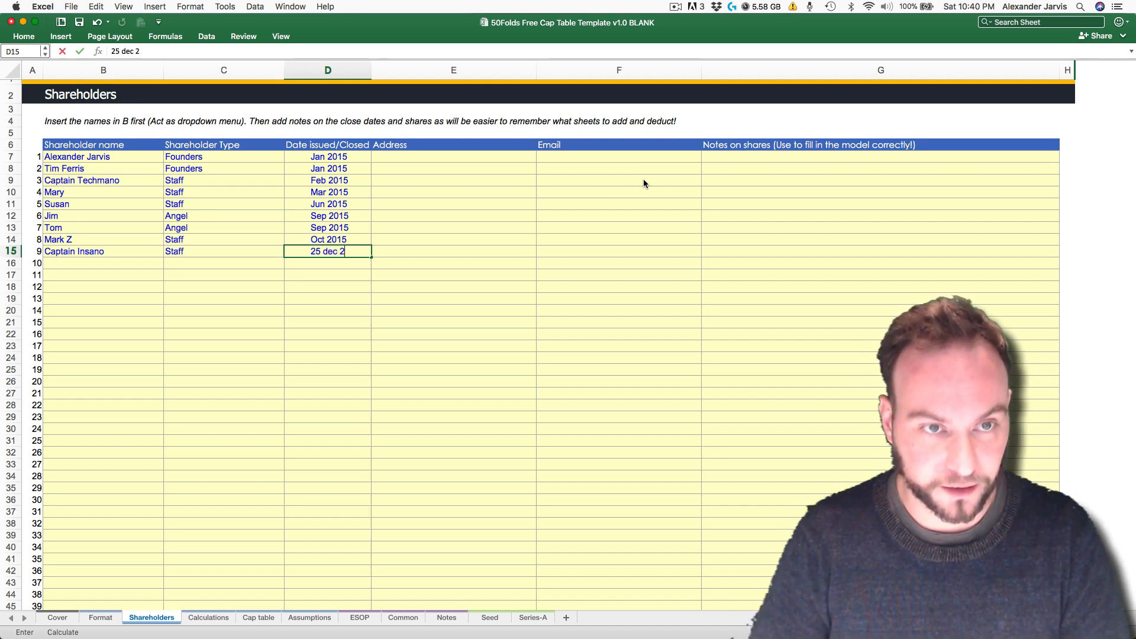
type("015")
key("Return")
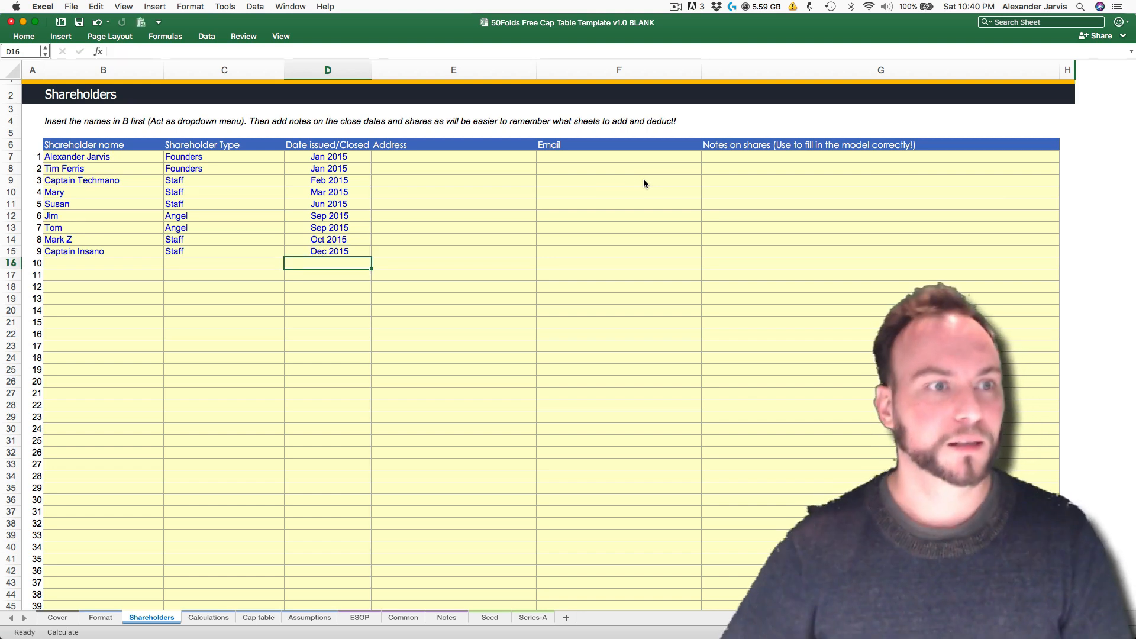
Step: Copy the two new staff issue dates in D14:D15 of the Shareholders sheet
key("Up")
key("Up")
key("Left")
key("Left")
key("Left")
key("Right")
key("Right")
key("Right")
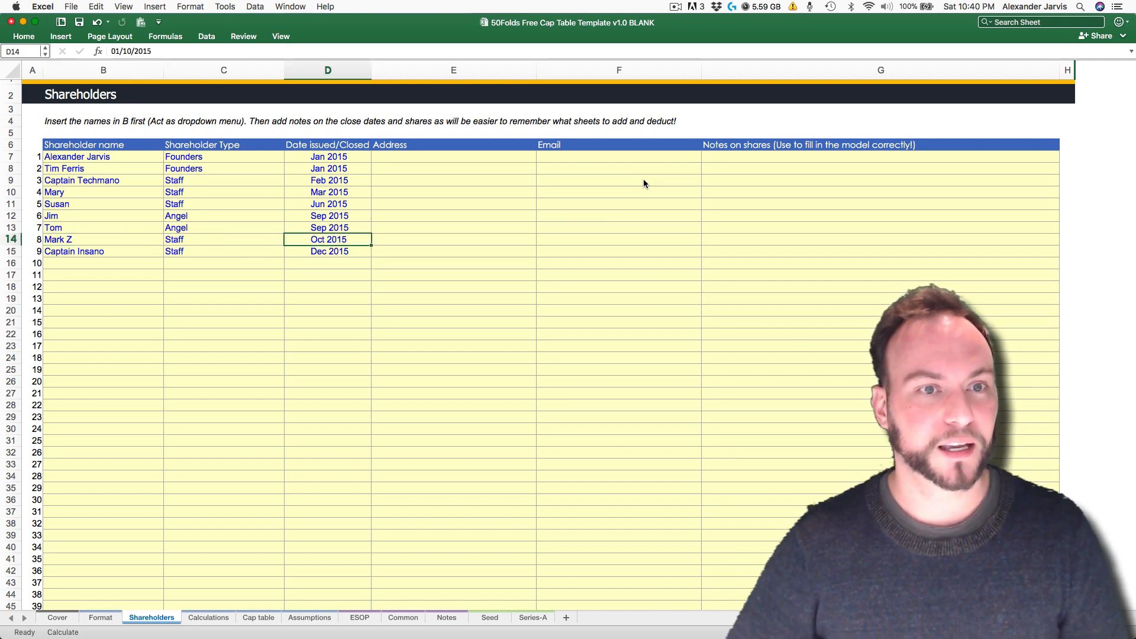
key("shift+Down")
key("super+c")
Step: Paste the copied dates as values into the Grant Date cells C11:C12 on the ESOP sheet
key("ctrl+Page_Down")
key("ctrl+Page_Down")
key("ctrl+Page_Down")
key("ctrl+Page_Down")
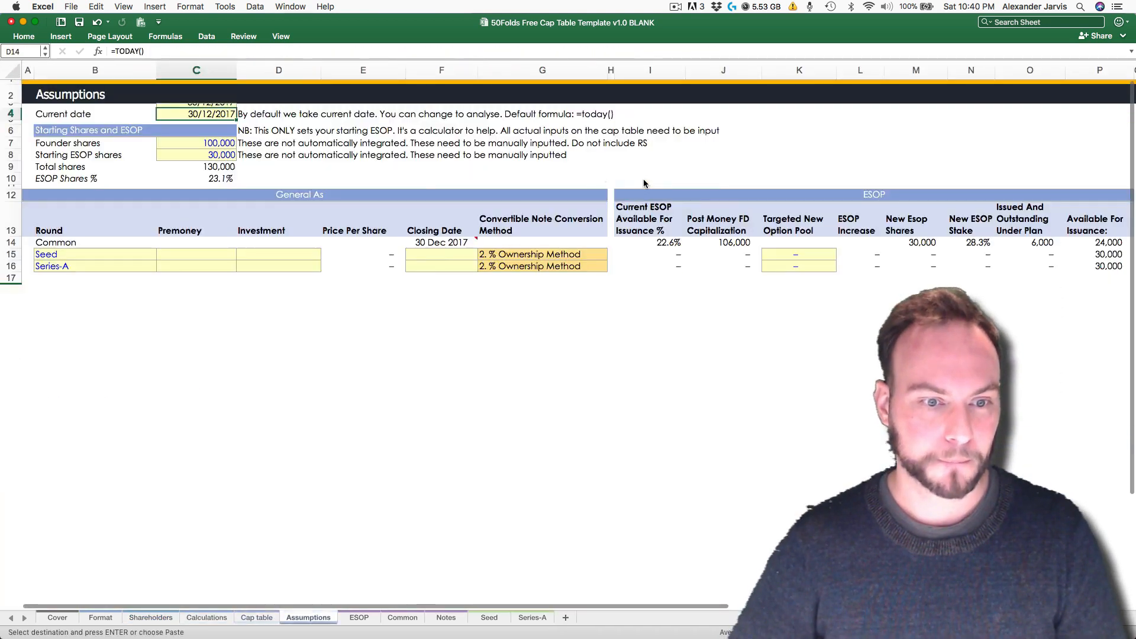
key("Left")
key("Down")
key("Down")
key("Down")
key("Right")
key("Down")
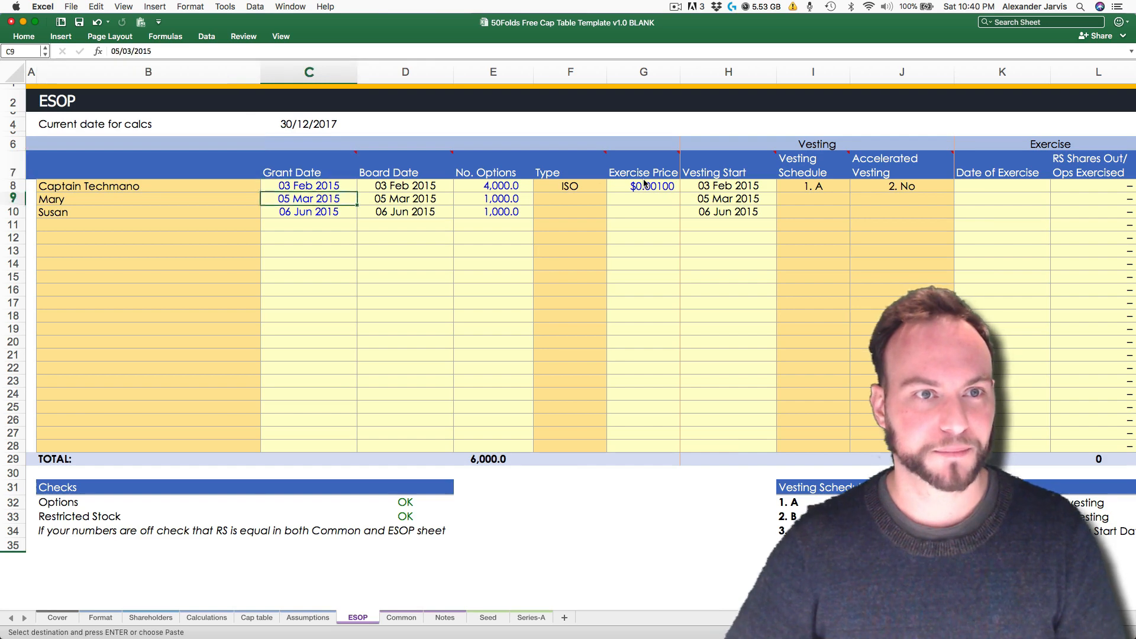
key("Down")
key("Down")
left_click(96, 6)
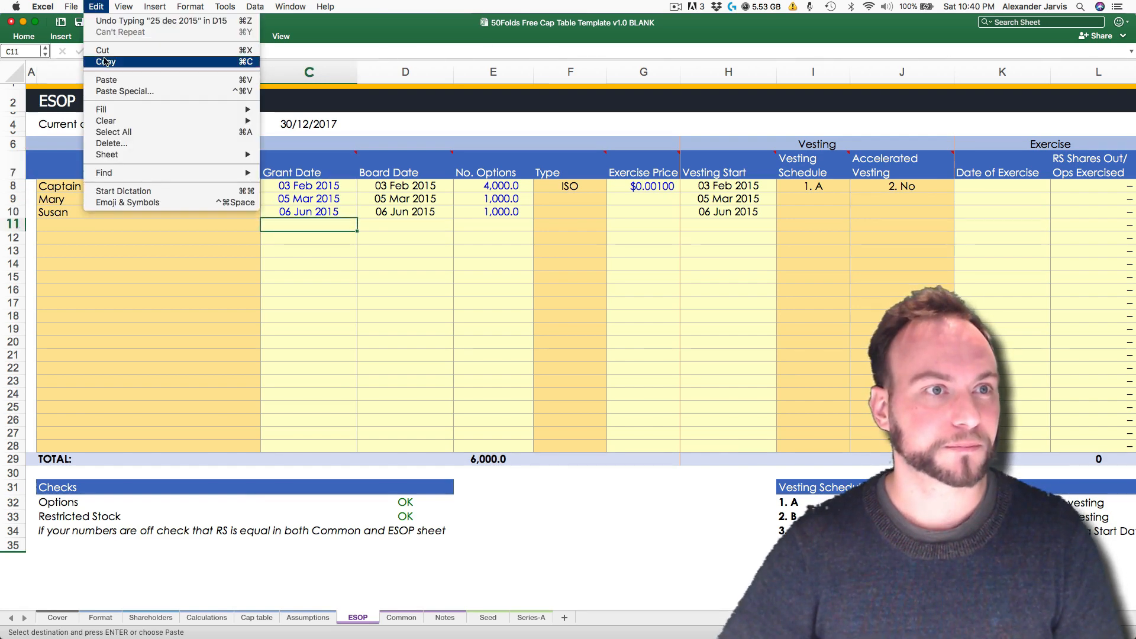
left_click(158, 92)
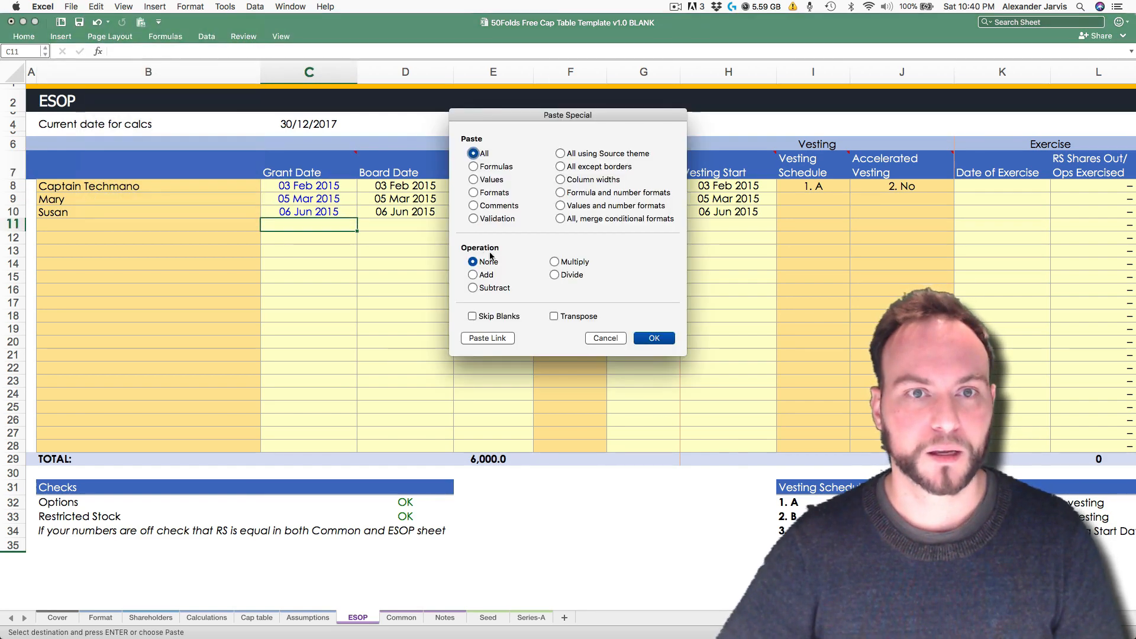
left_click(473, 179)
key("Return")
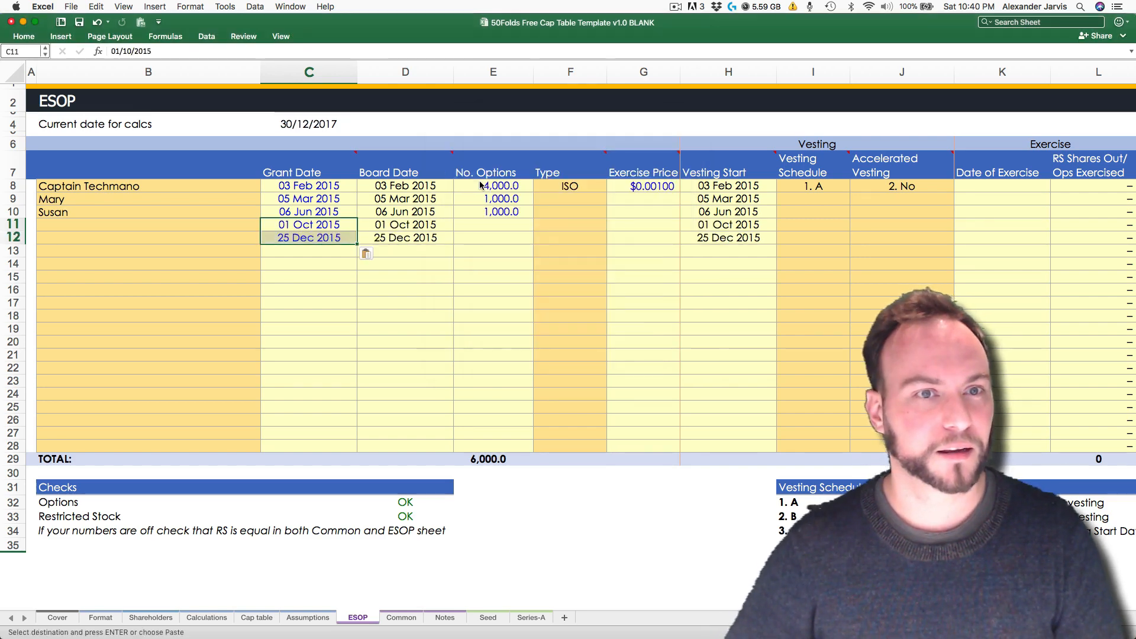
Step: Choose the two new staff shareholders as the option holders in B11 and B12
key("Up")
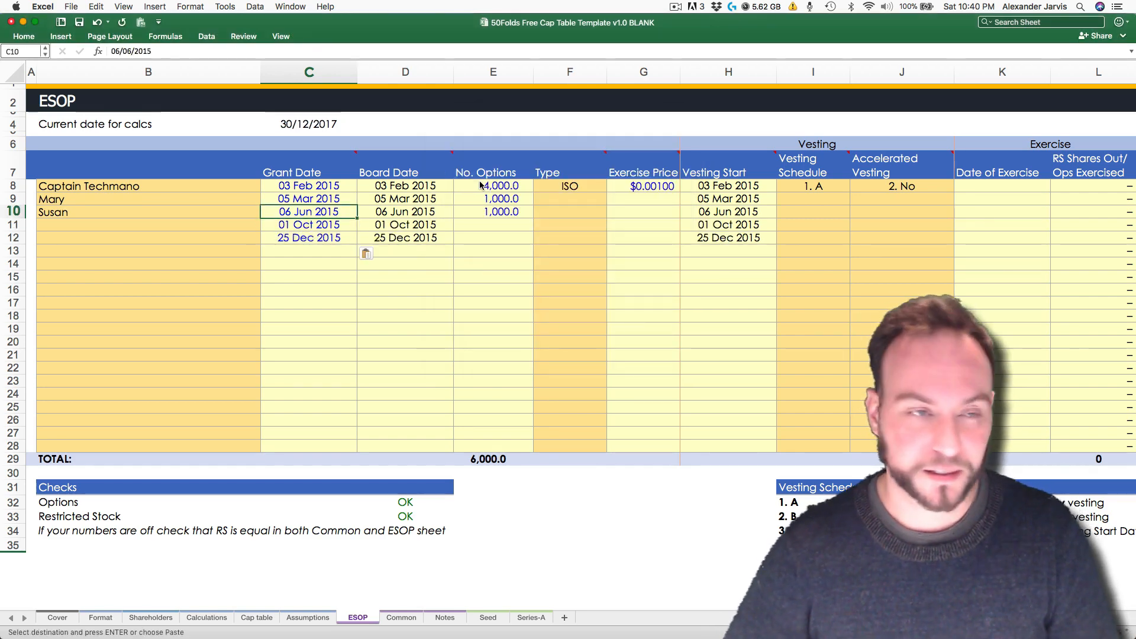
key("Left")
key("Down")
key("alt+Down")
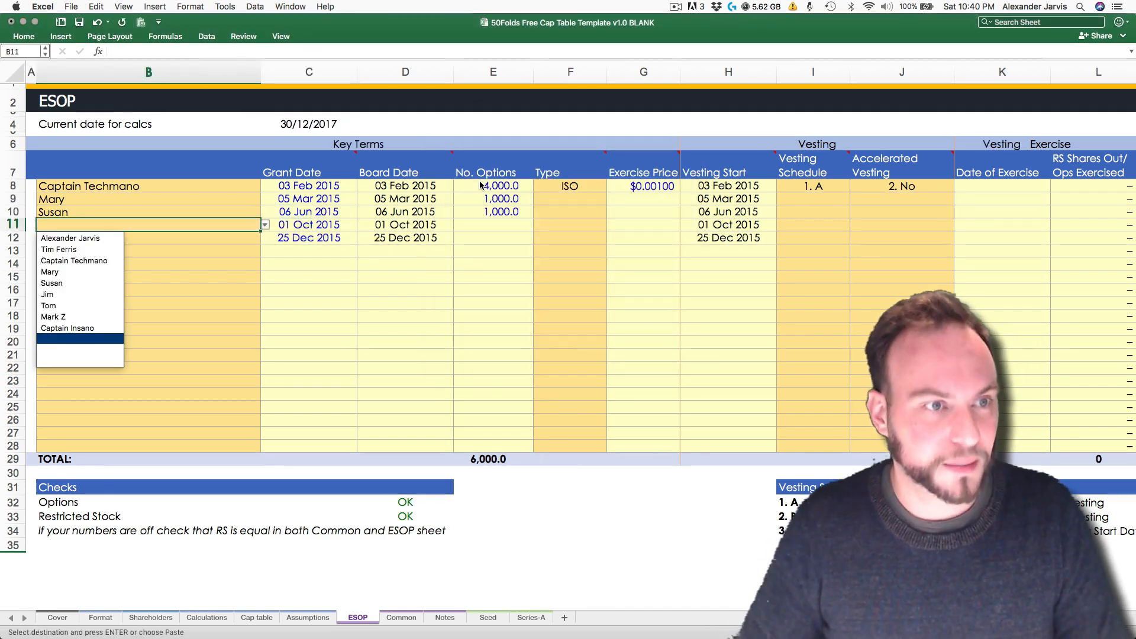
key("Up")
key("Return")
key("Return")
key("alt+Down")
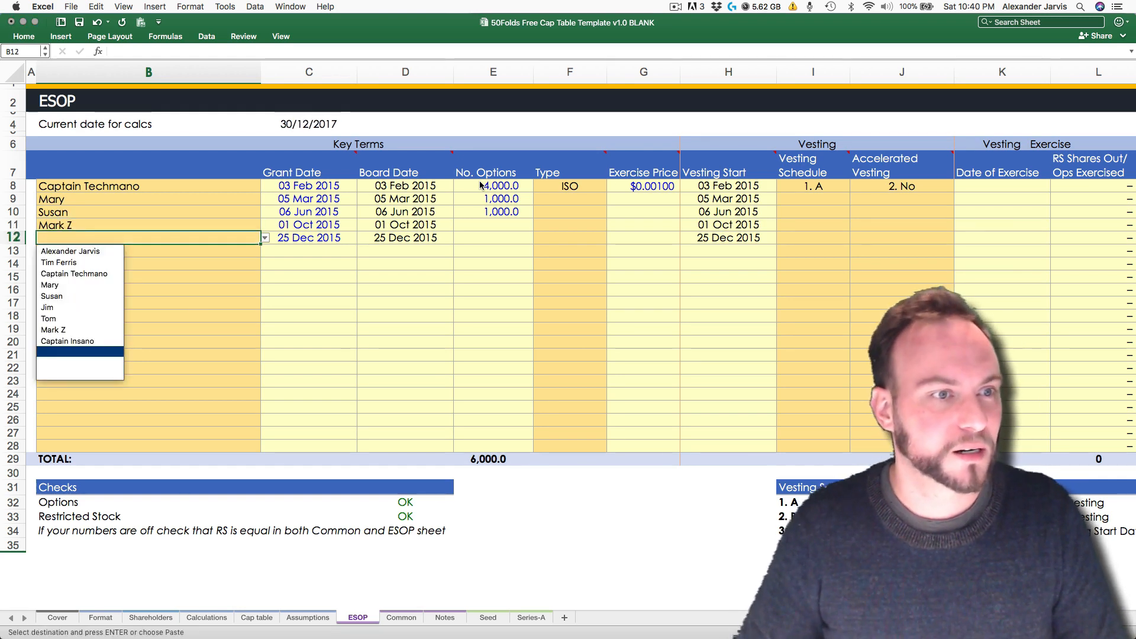
key("Return")
key("Up")
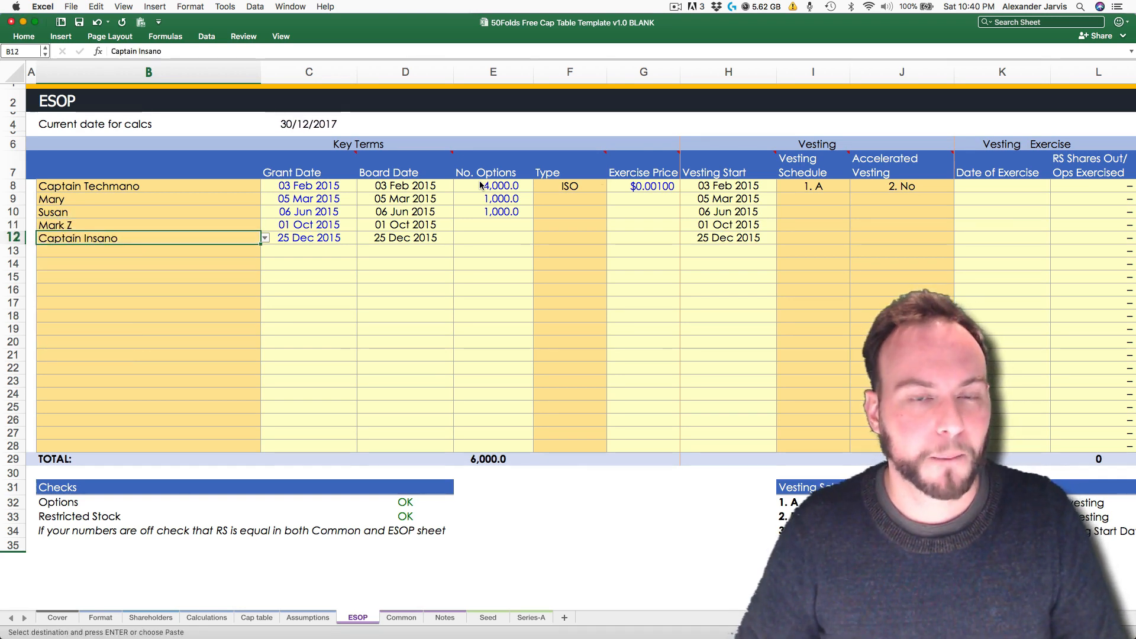
Step: Set No. Options to 500 in E11 and 600 in E12 for the two new staff grants
key("Right")
key("Right")
key("Right")
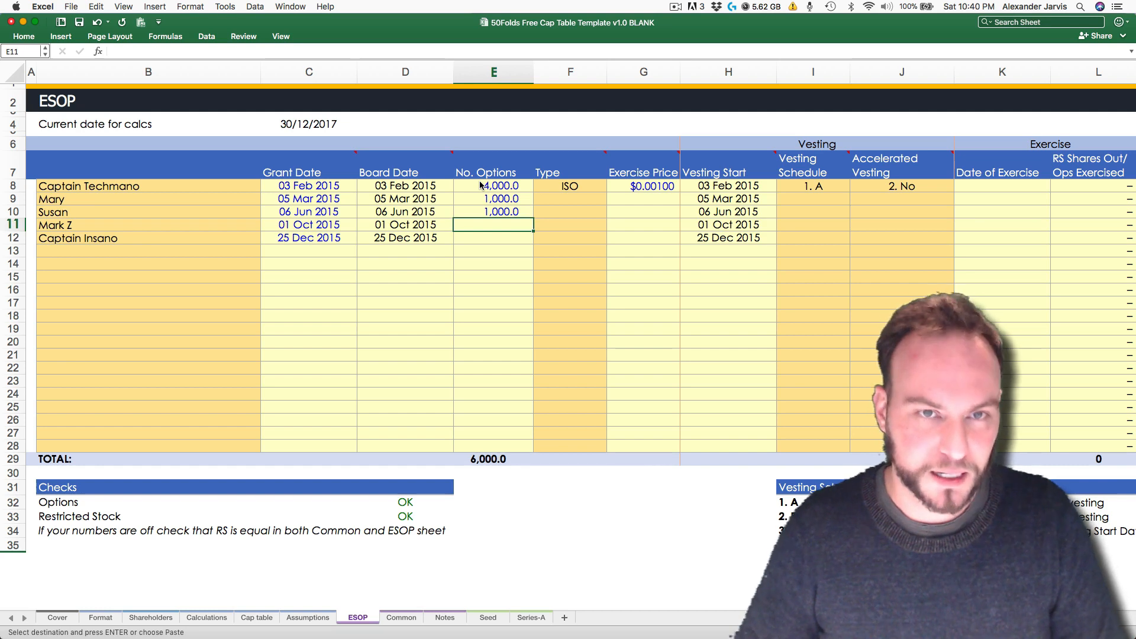
type("500")
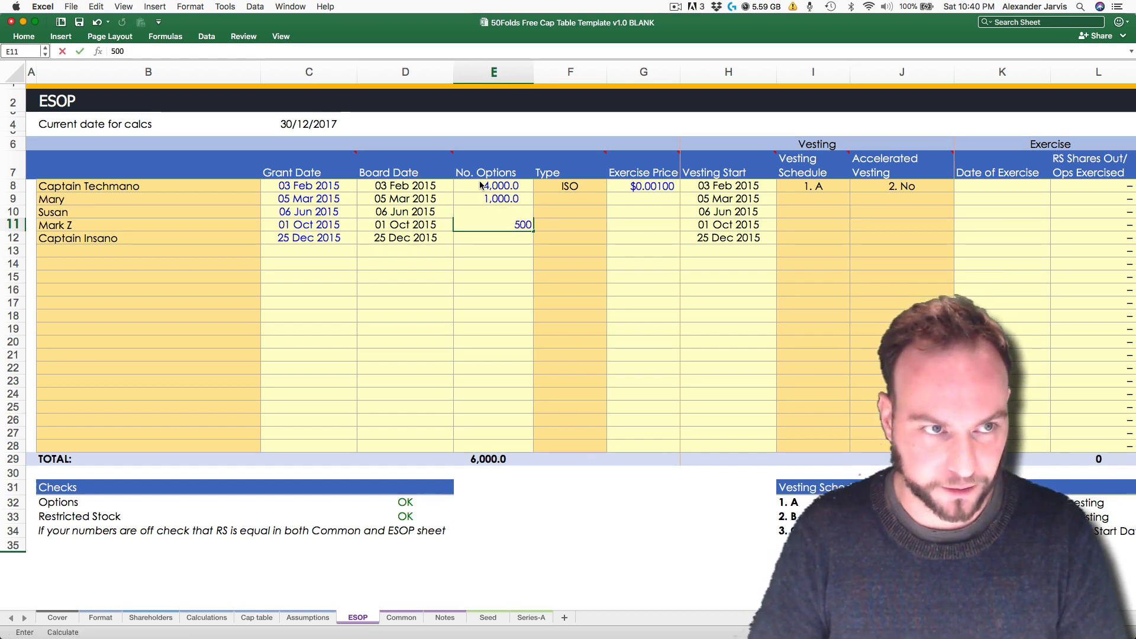
key("Return")
type("600")
key("Return")
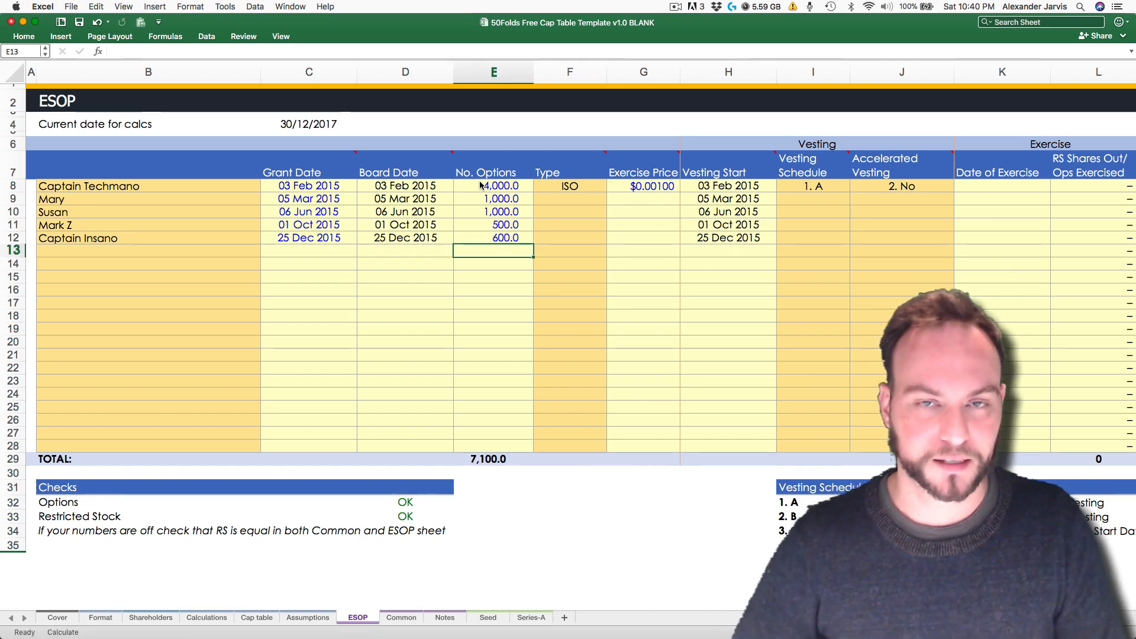
Step: Fill the ISO option type from F8 down through F12 for all staff grants
key("Up")
key("Up")
key("Up")
key("Right")
key("Up")
key("Up")
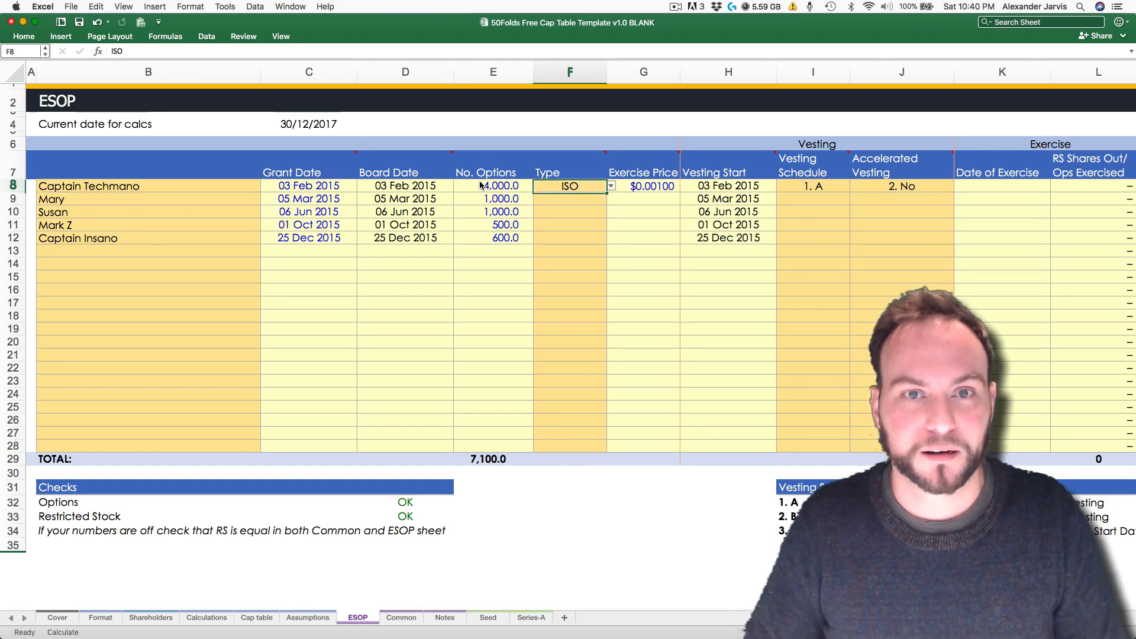
key("shift+Down")
key("shift+Down")
key("shift+Down")
key("shift+Down")
key("ctrl+d")
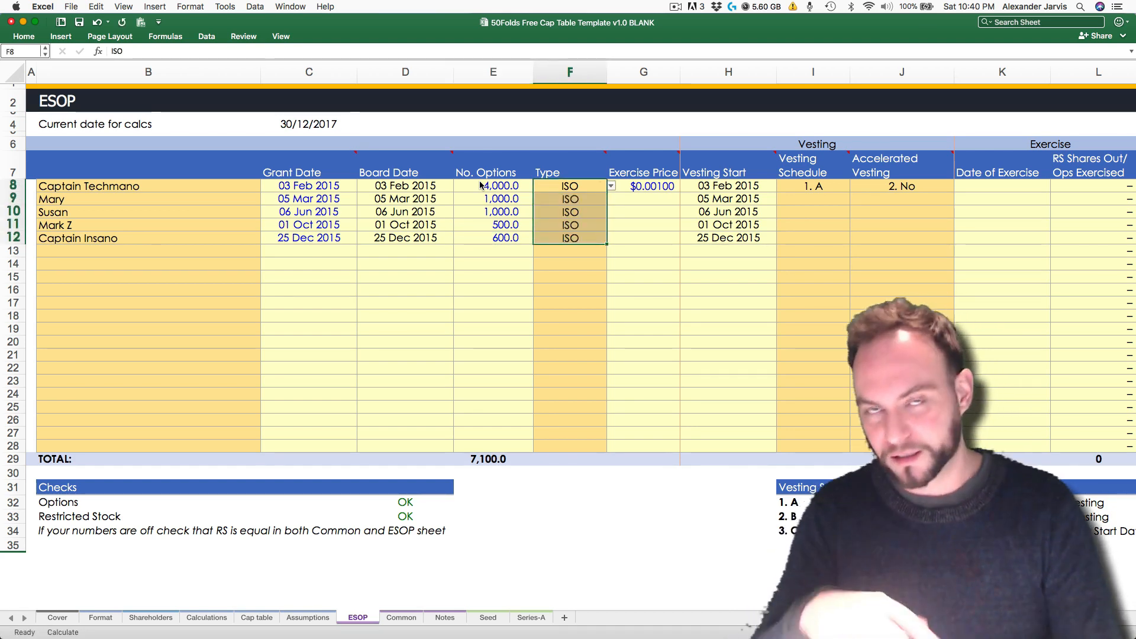
Step: Fill Vesting Schedule 1. A and Accelerated Vesting 2. No from row 8 down through row 12 in I8:J12
key("Right")
key("Right")
key("Right")
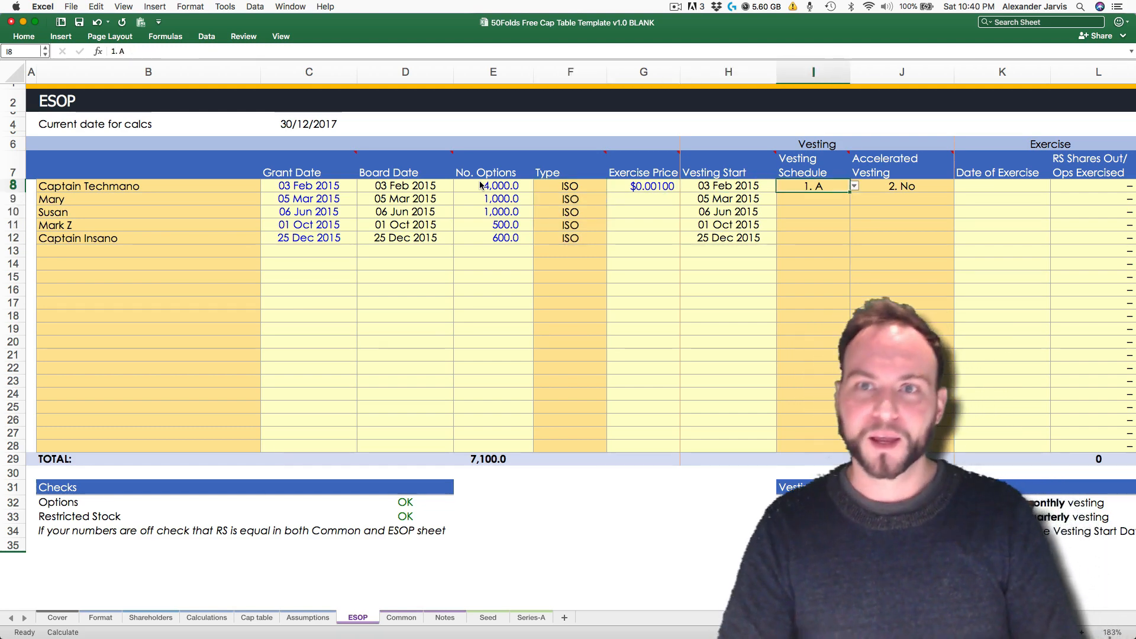
key("shift+Right")
key("shift+Down")
key("shift+Down")
key("shift+Down")
key("shift+Down")
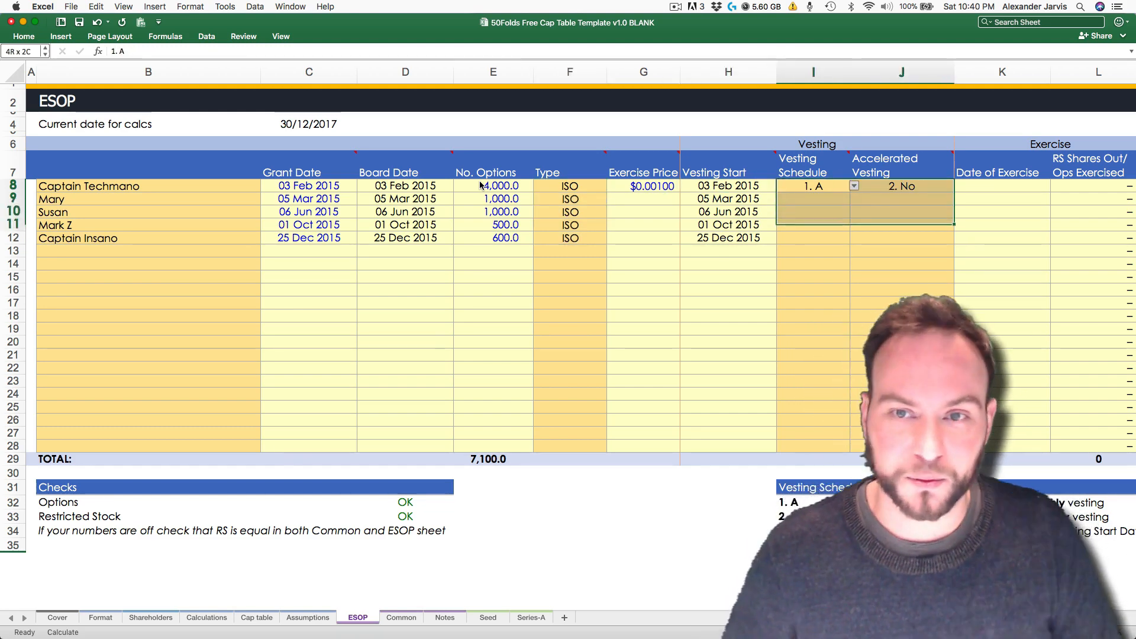
key("ctrl+d")
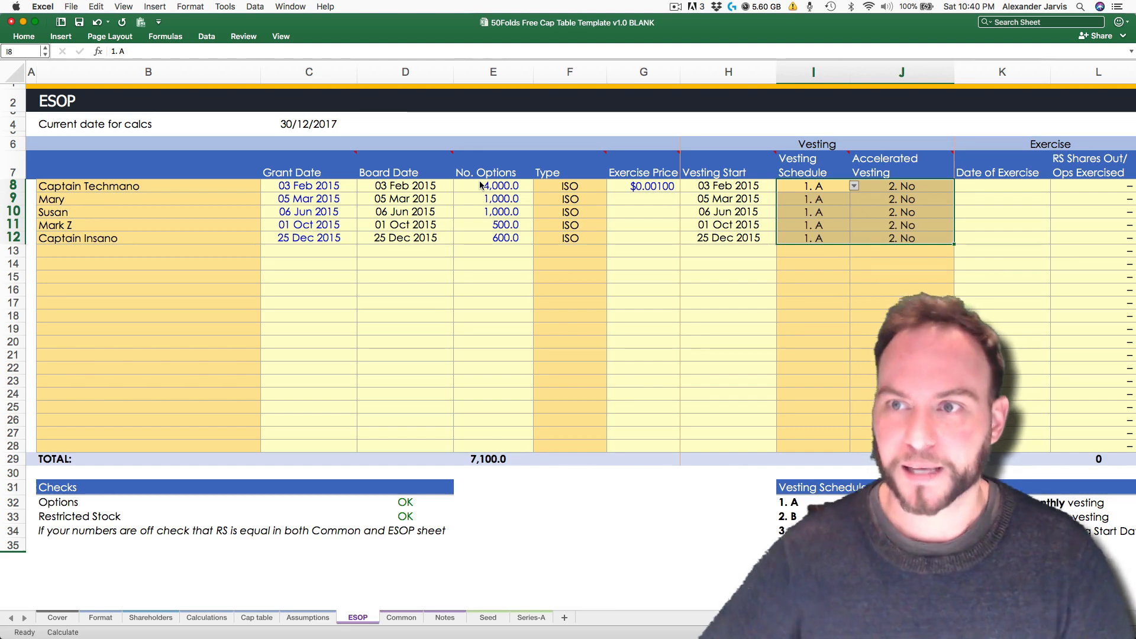
key("Right")
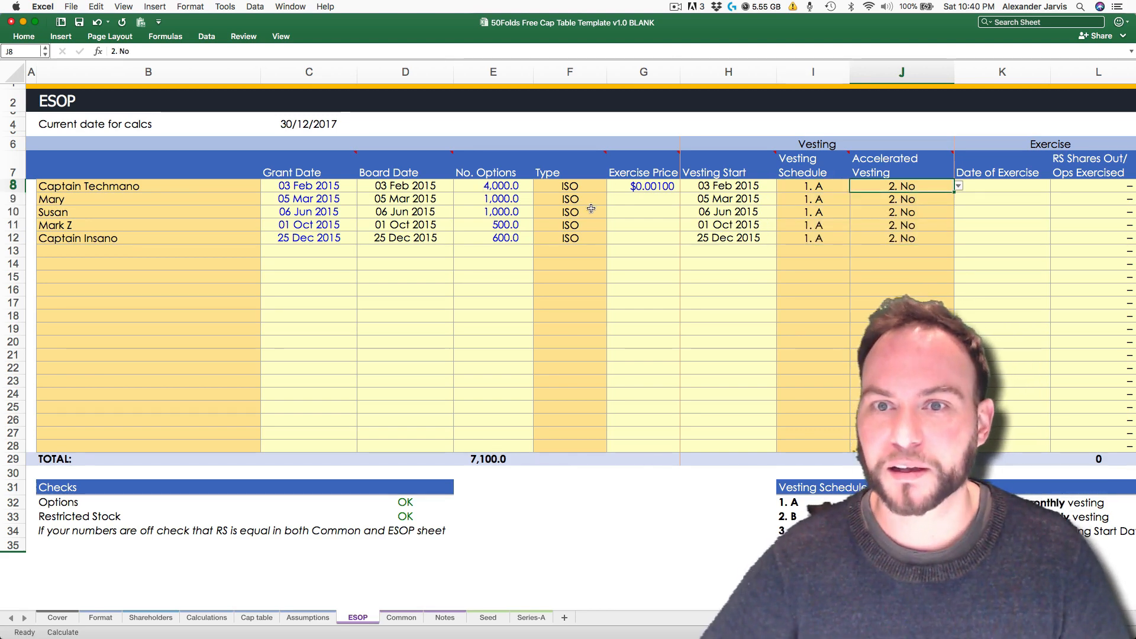
Step: Review the shareholder types and issue dates on the Shareholders sheet before pricing the remaining option grants
scroll(591, 208, "right", 3)
scroll(591, 208, "left", 3)
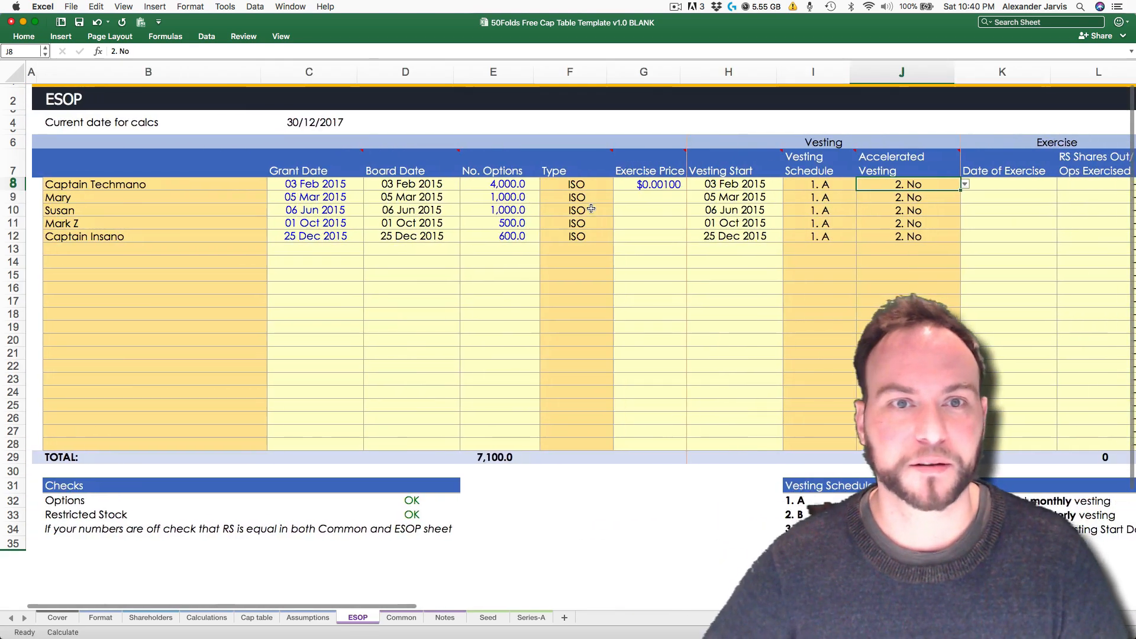
left_click(636, 204)
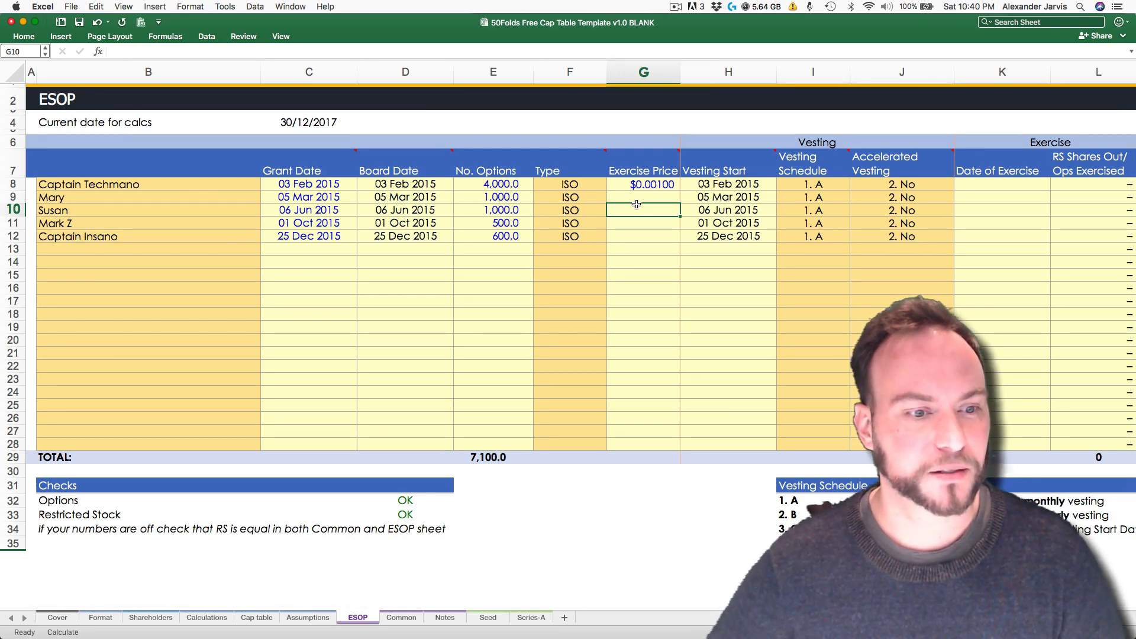
key("ctrl+Page_Up")
key("ctrl+Page_Up")
key("ctrl+Page_Up")
key("ctrl+Page_Up")
key("Up")
key("Up")
key("Up")
key("Up")
key("Up")
key("Up")
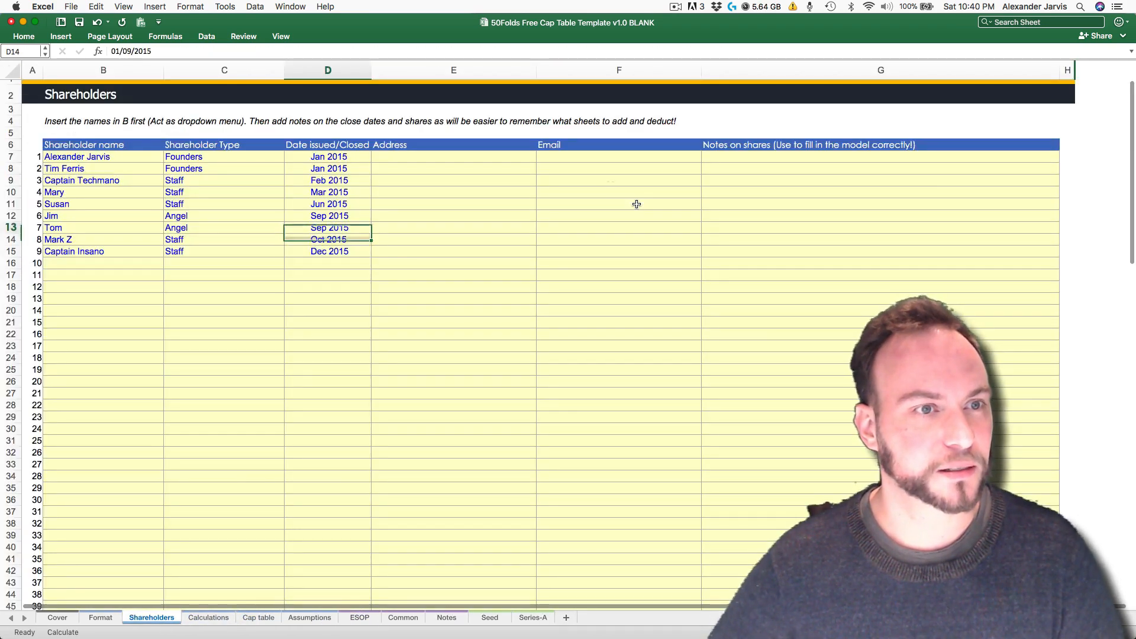
key("Down")
key("Down")
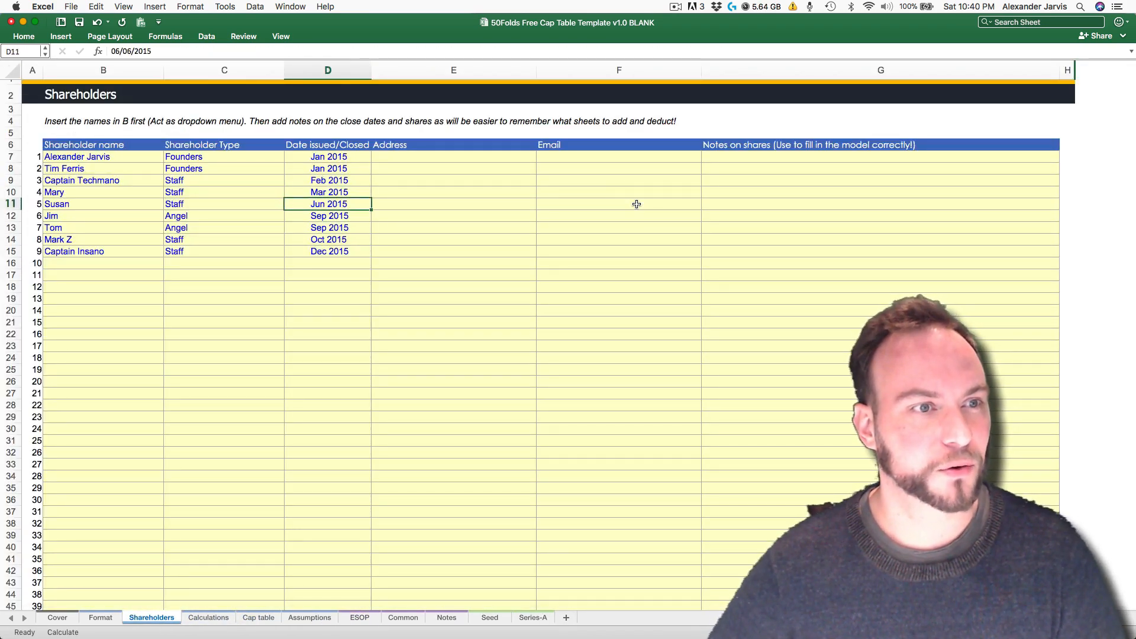
key("Down")
key("Down")
key("Up")
key("Up")
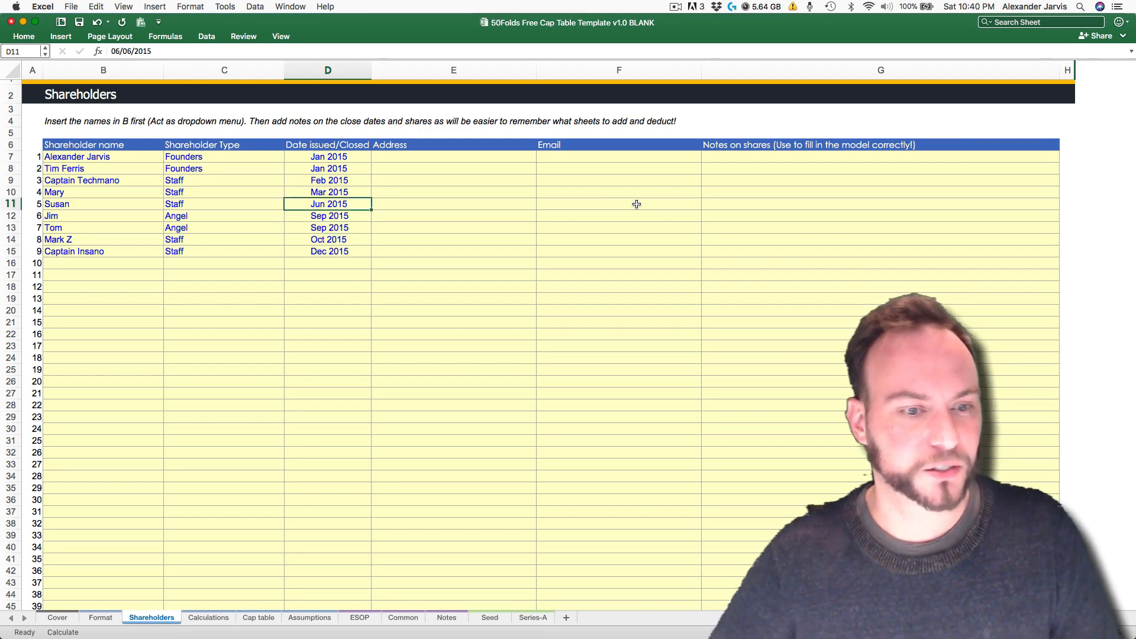
Step: Fill the $0.00100 Exercise Price from G8 down through G12 on the ESOP sheet for all staff grants
key("ctrl+Page_Down")
key("ctrl+Page_Down")
key("ctrl+Page_Down")
key("ctrl+Page_Down")
key("ctrl+Page_Down")
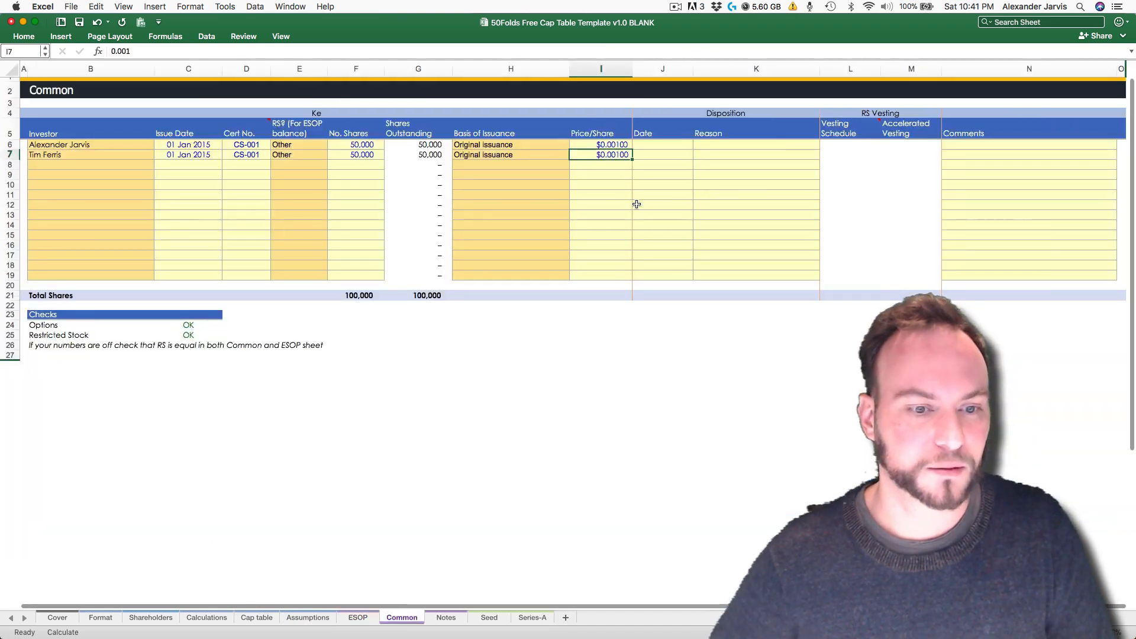
key("ctrl+Page_Up")
key("shift+Down")
key("shift+Down")
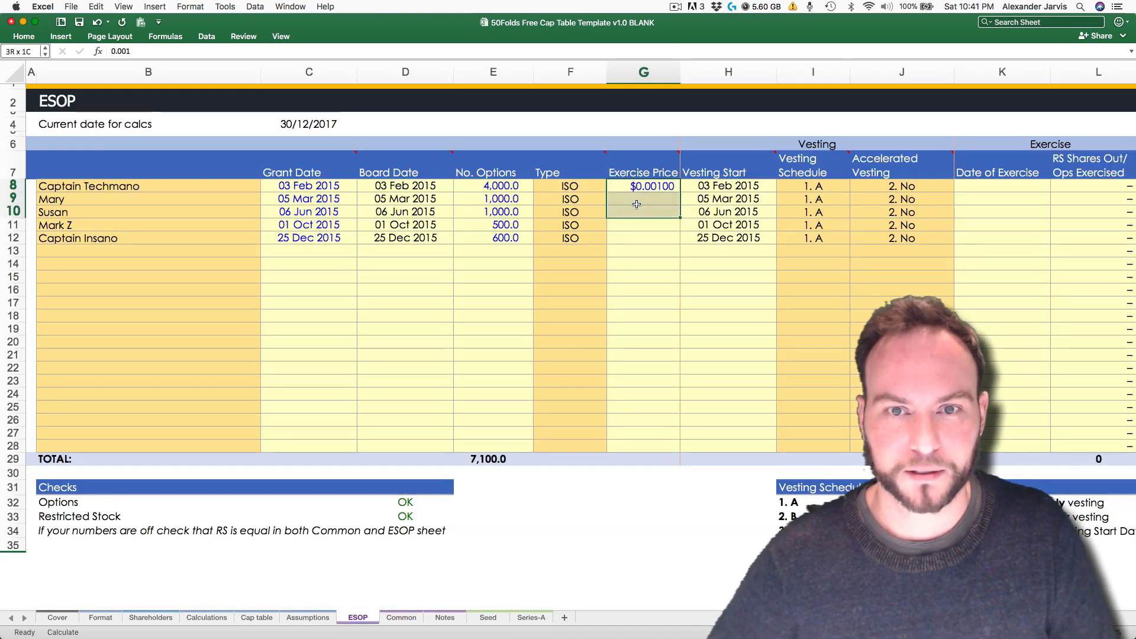
key("shift+Down")
key("shift+Down")
key("ctrl+d")
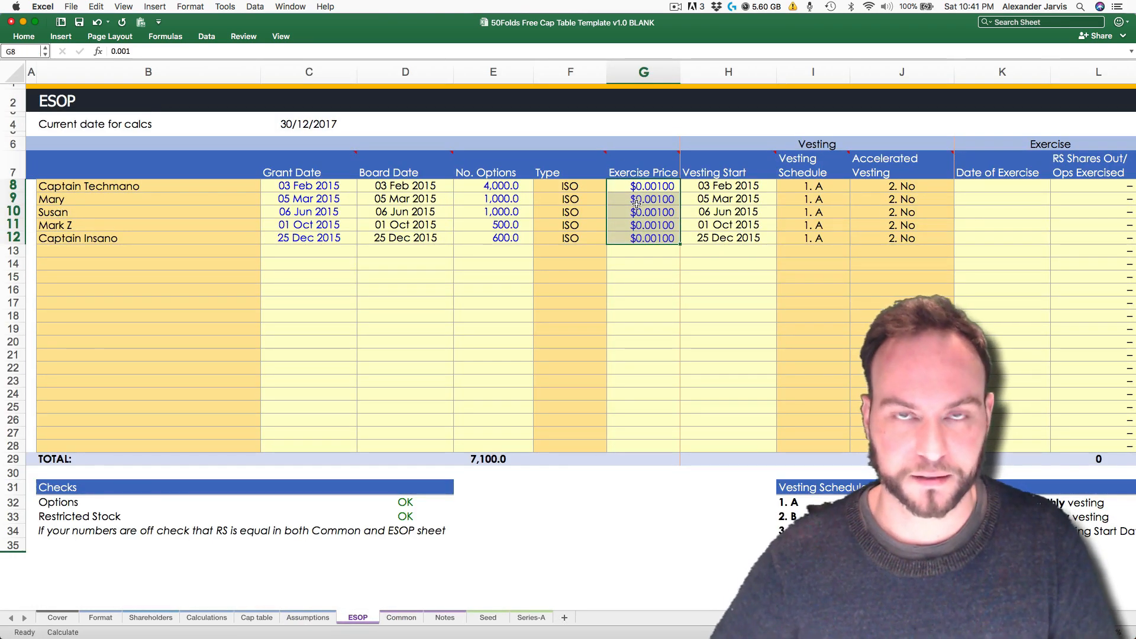
key("Down")
key("Right")
key("Right")
key("Right")
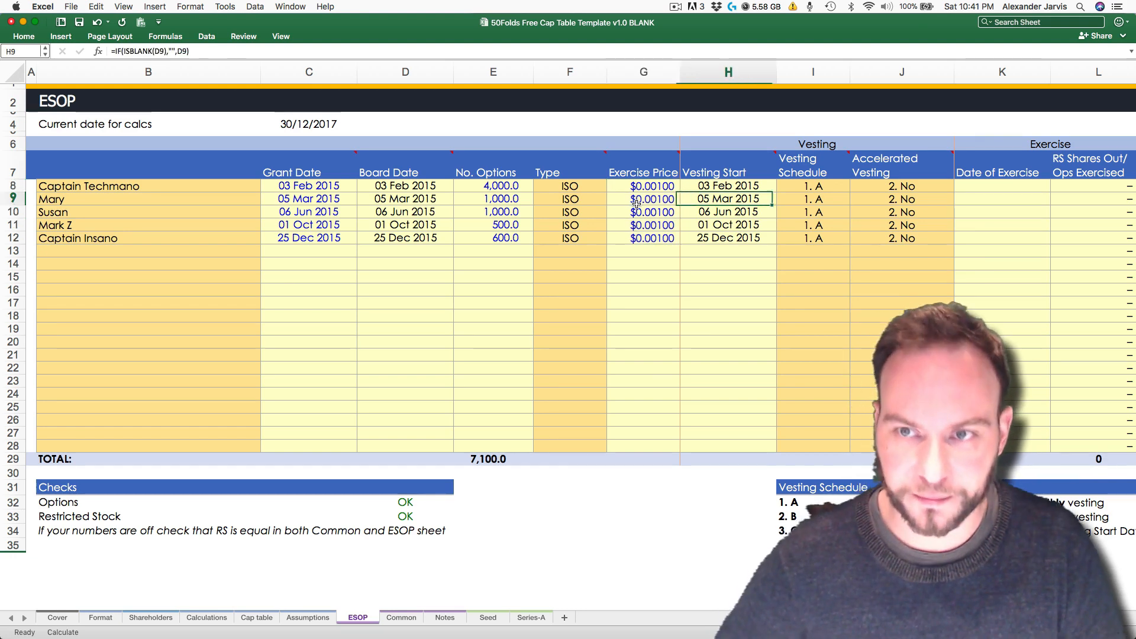
key("Left")
key("Left")
key("Left")
key("Left")
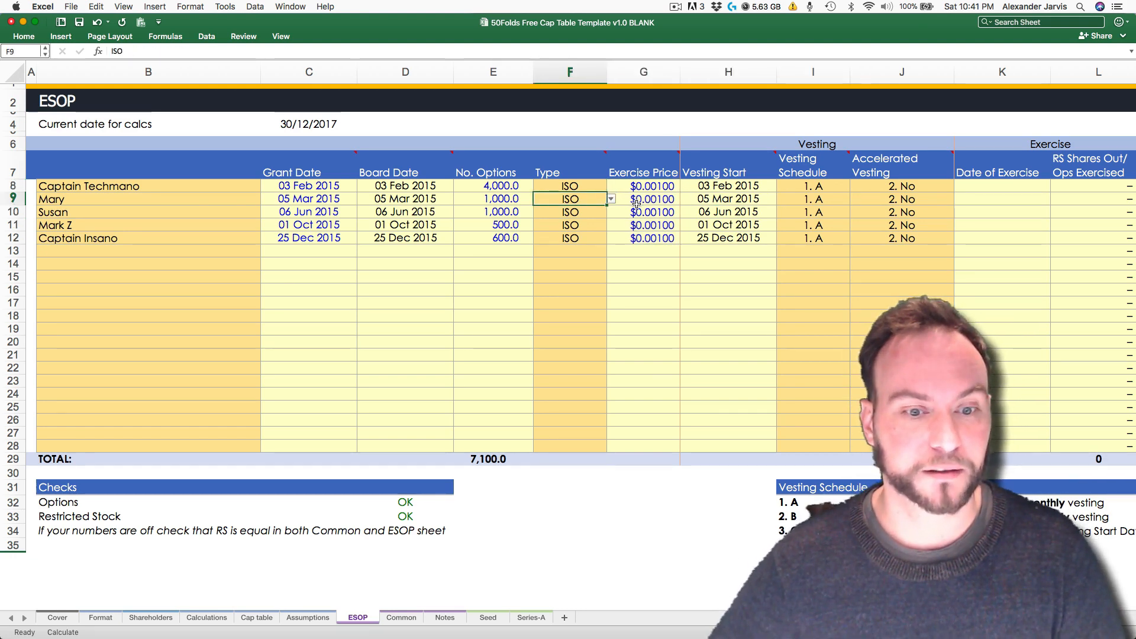
key("ctrl+Page_Up")
key("ctrl+Page_Up")
key("ctrl+Page_Up")
key("ctrl+Page_Up")
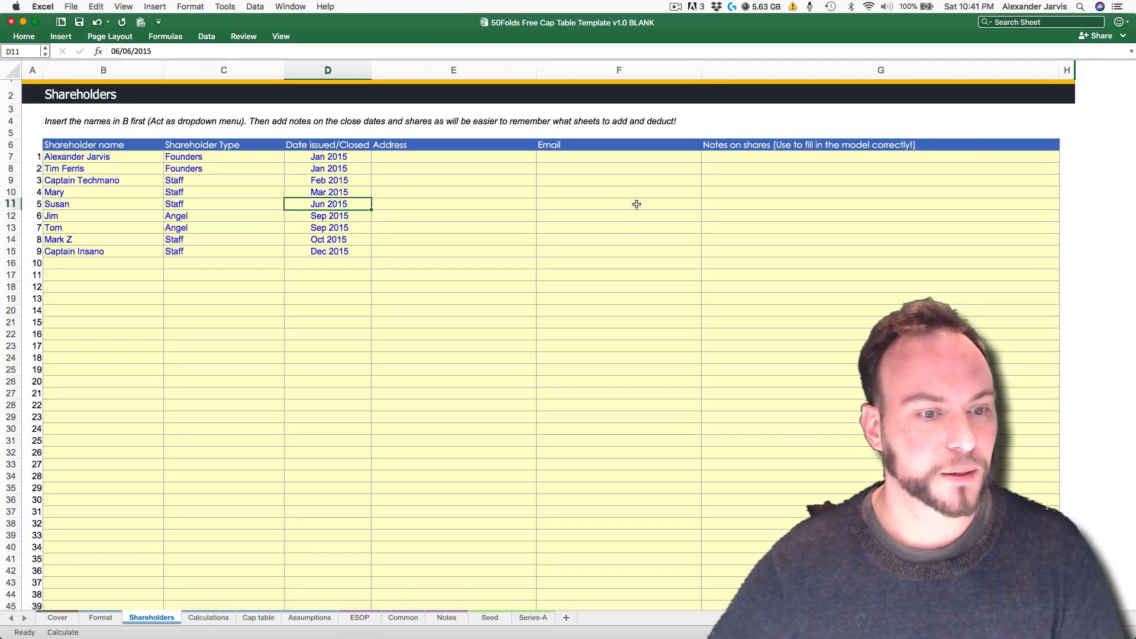
Step: Set the Seed round's Investment to $2,000,000 in D15 on the Assumptions sheet
key("ctrl+Page_Down")
key("ctrl+Page_Down")
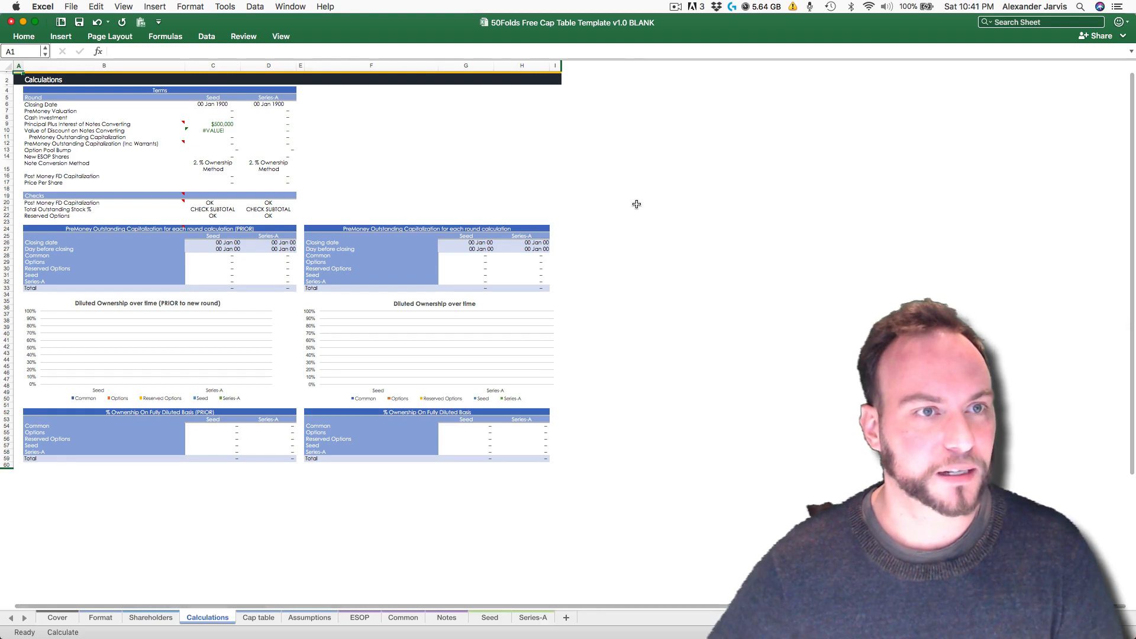
key("ctrl+Page_Down")
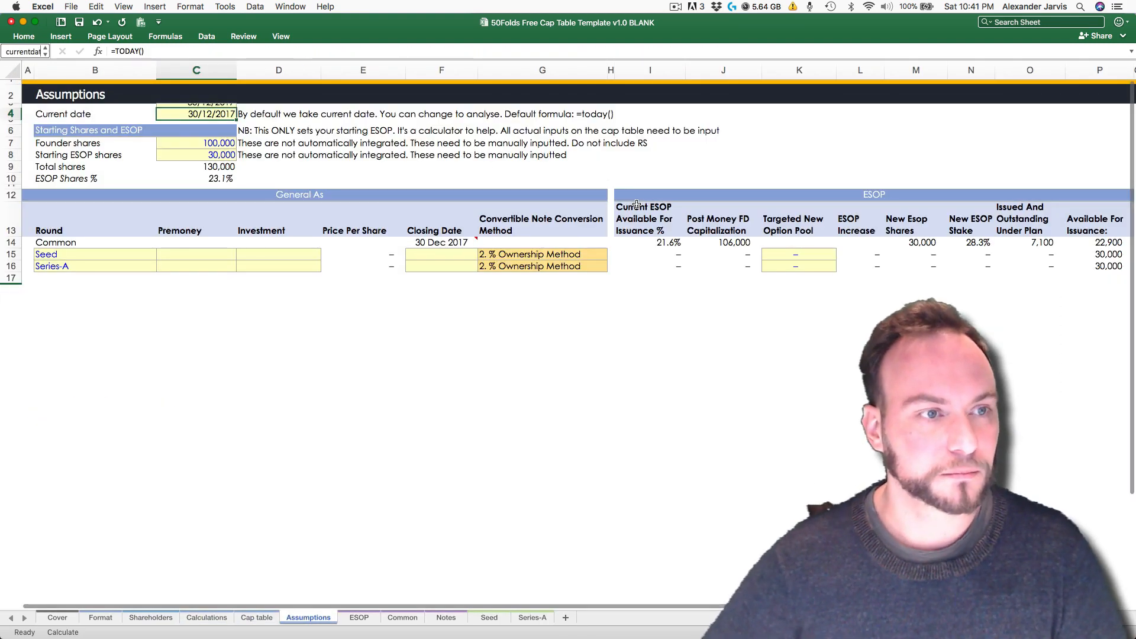
left_click(329, 210)
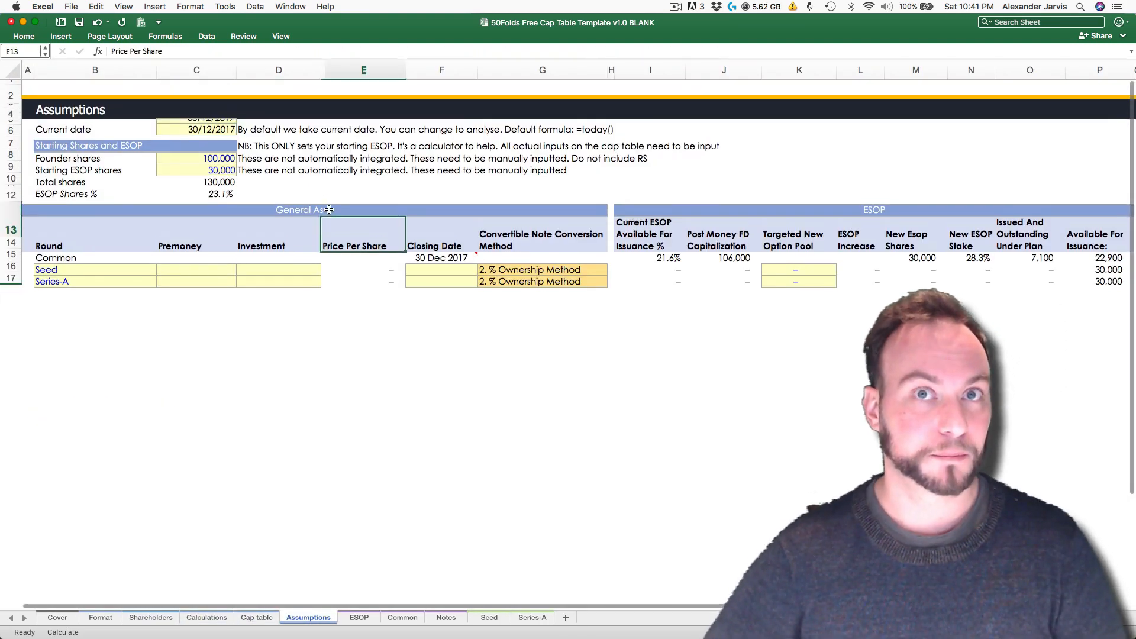
scroll(330, 210, "down", 1)
left_click(238, 254)
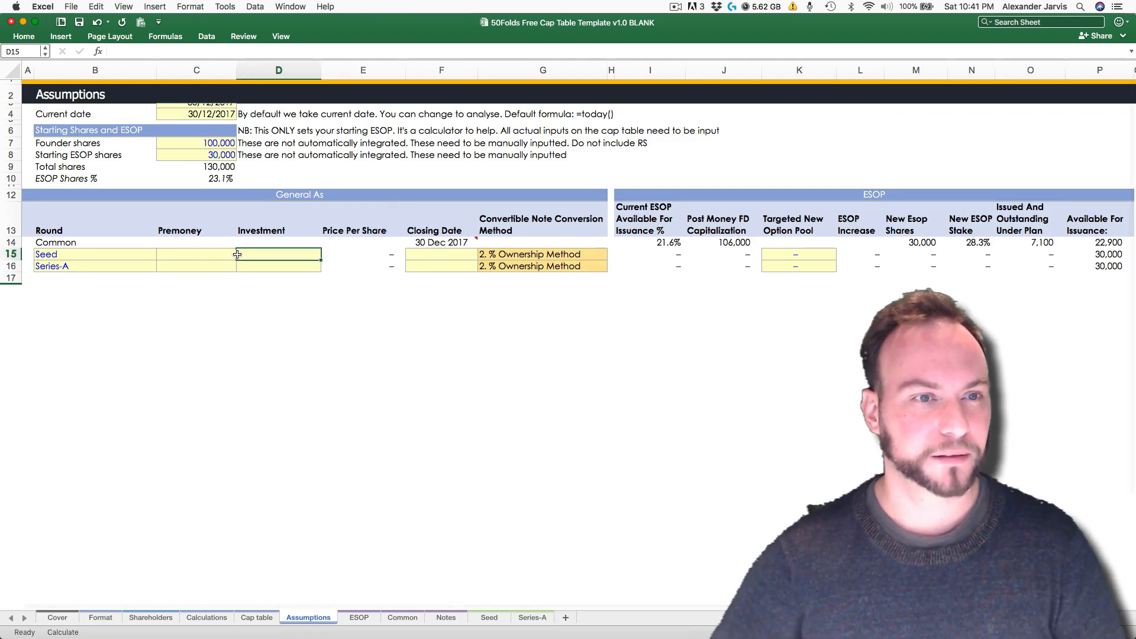
left_click(236, 255)
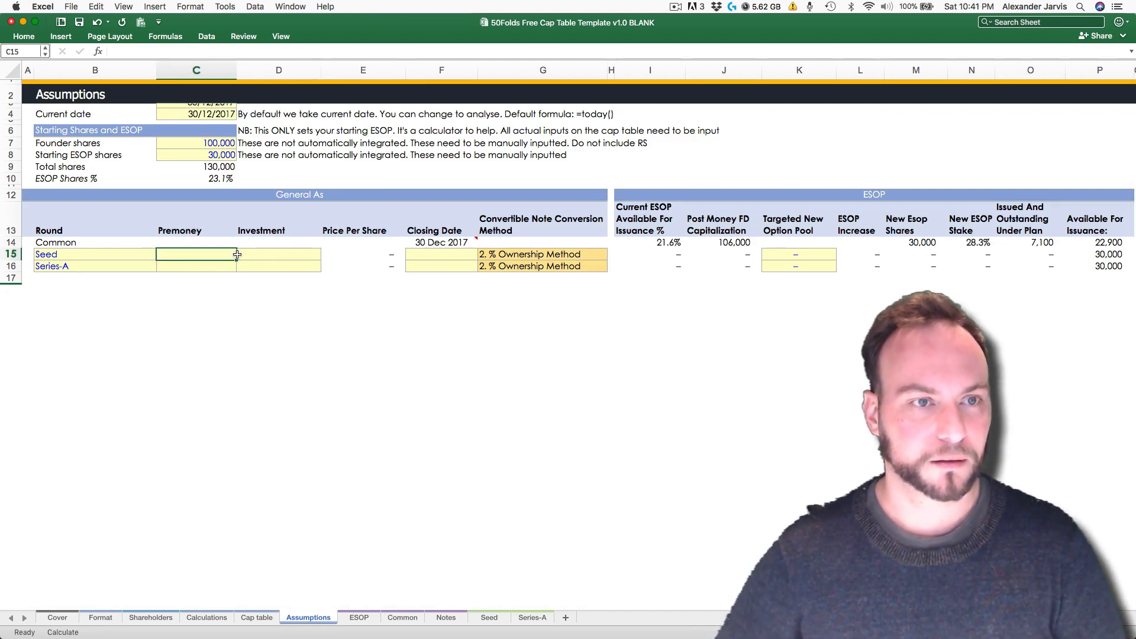
left_click(238, 254)
type("2")
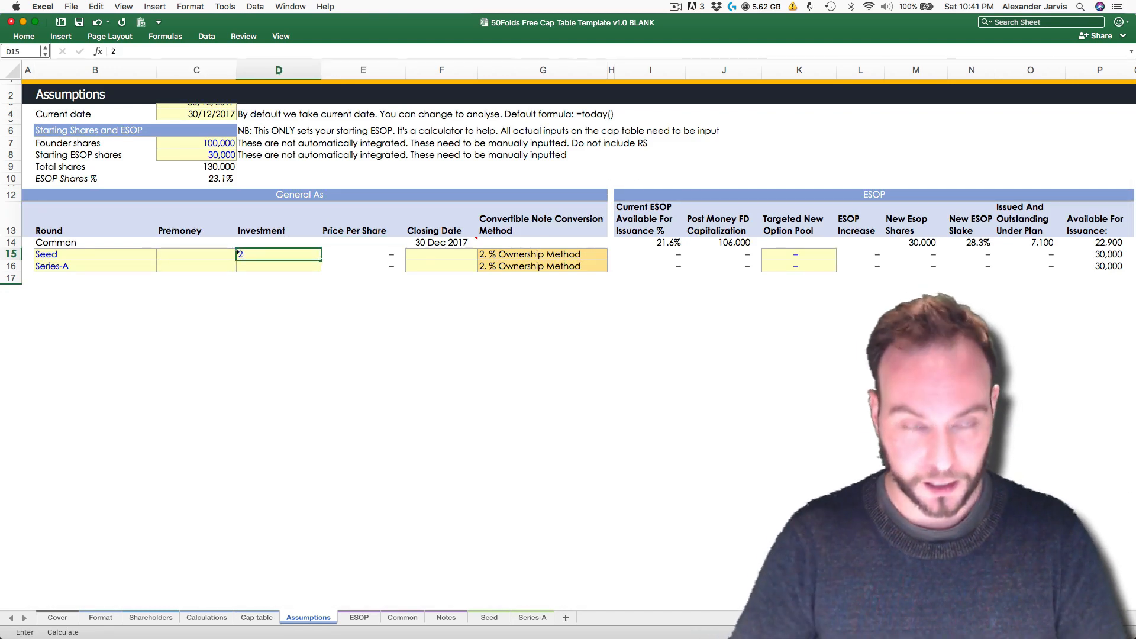
type(",000,0000")
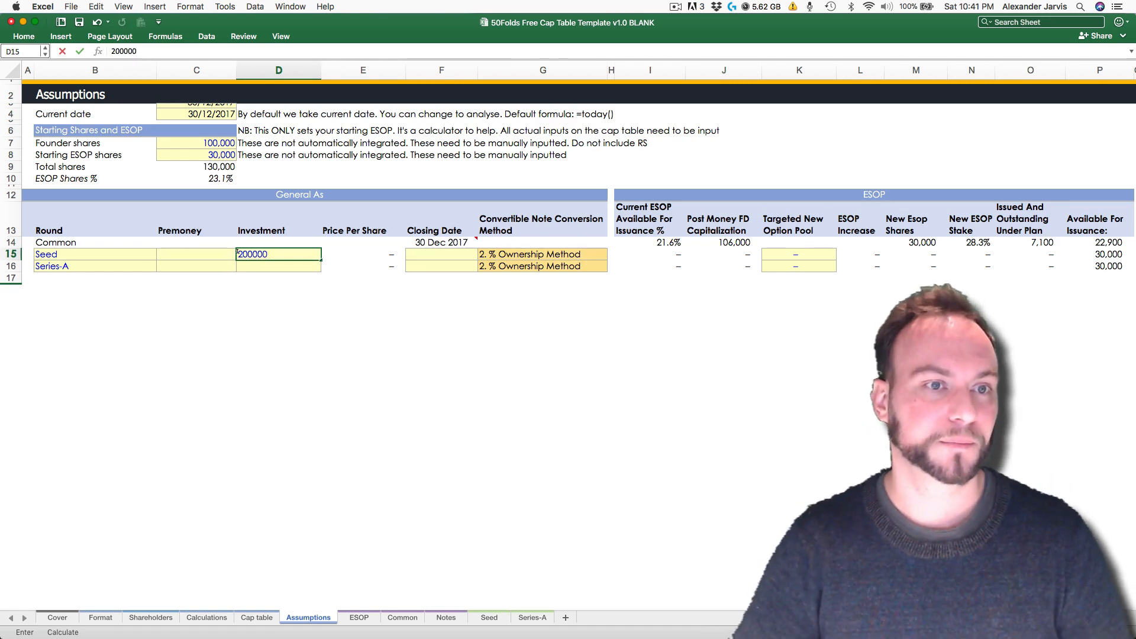
type("0")
key("Return")
Step: Set the Seed round's Premoney to $8,000,000 in C15
left_click(237, 252)
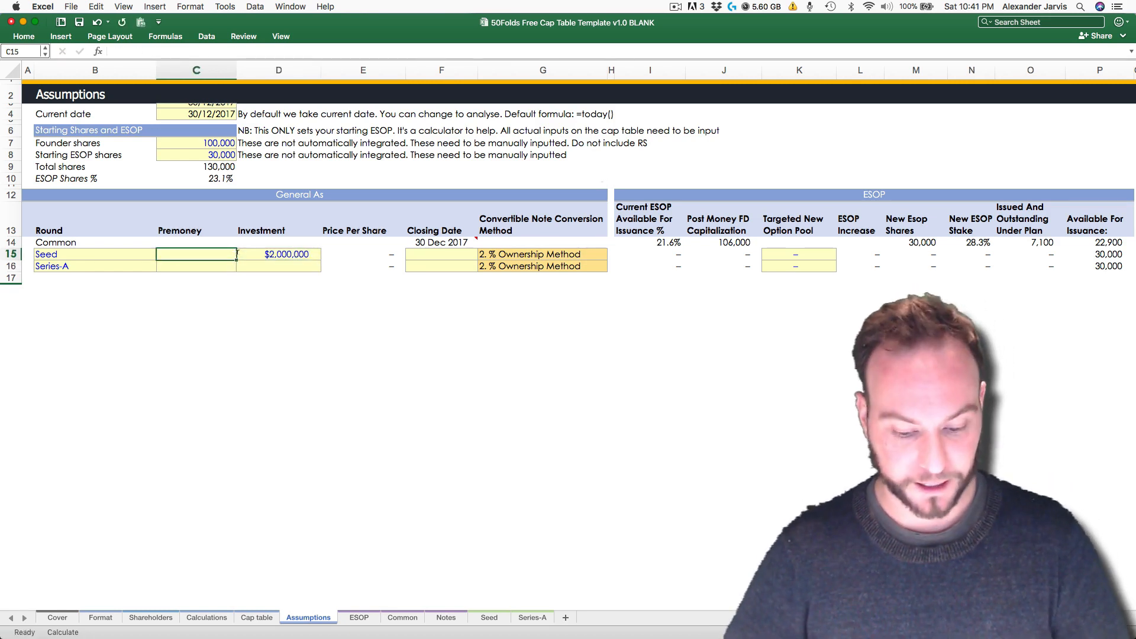
type("8,000,")
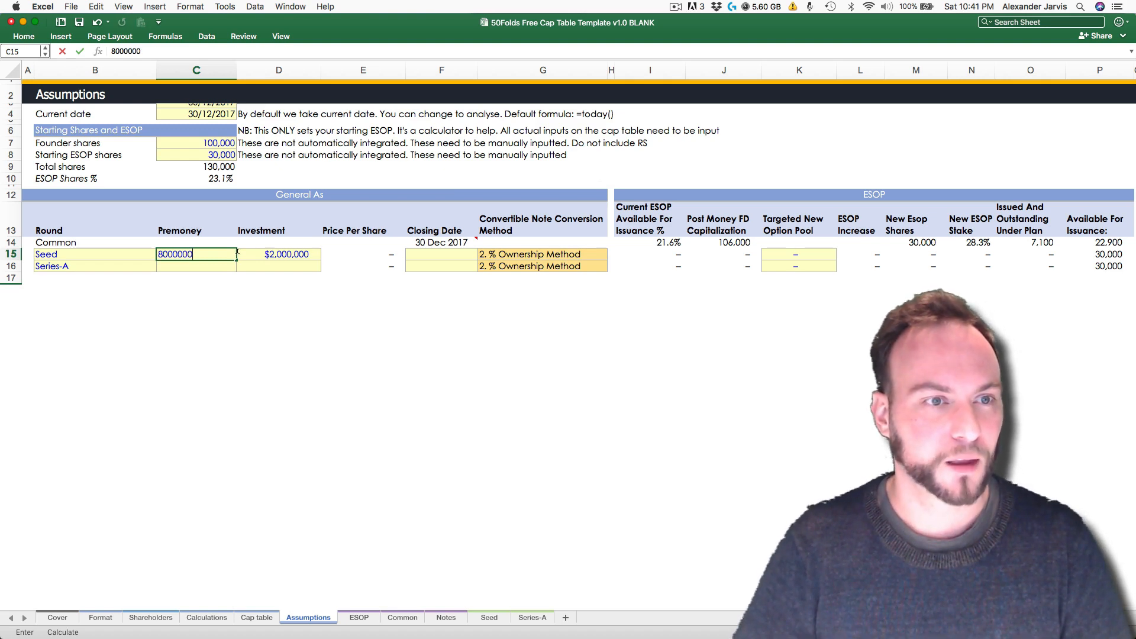
type("000")
key("Return")
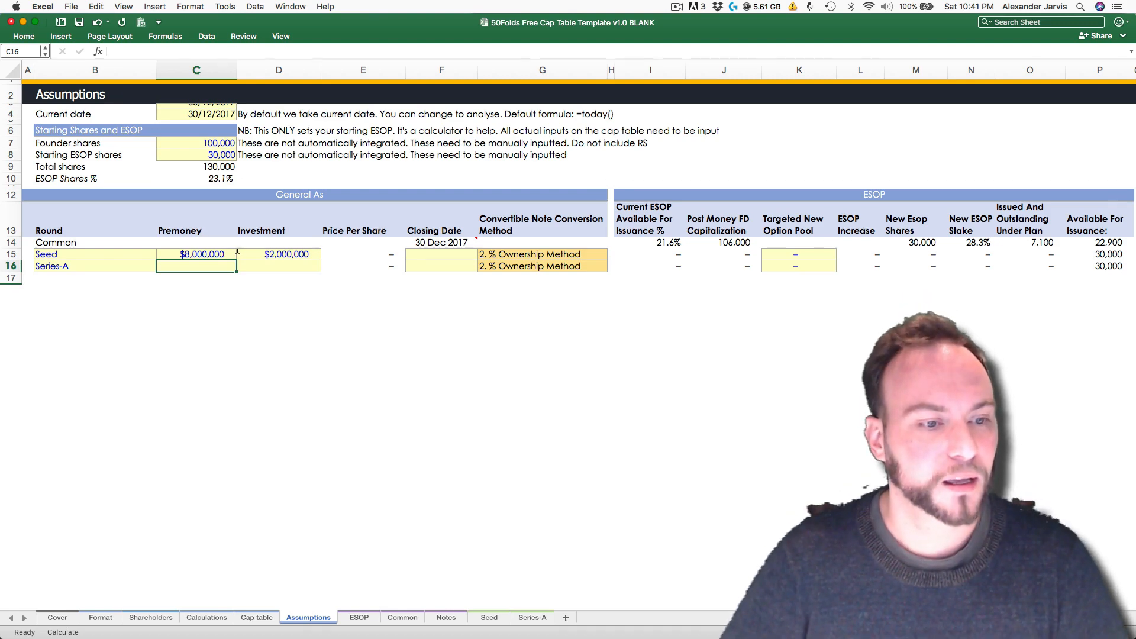
Step: Add Horizons and EQT as new shareholders in B16 and B17 on the Shareholders sheet
key("ctrl+Page_Up")
key("ctrl+Page_Up")
key("ctrl+Page_Up")
key("Down")
key("Down")
key("Down")
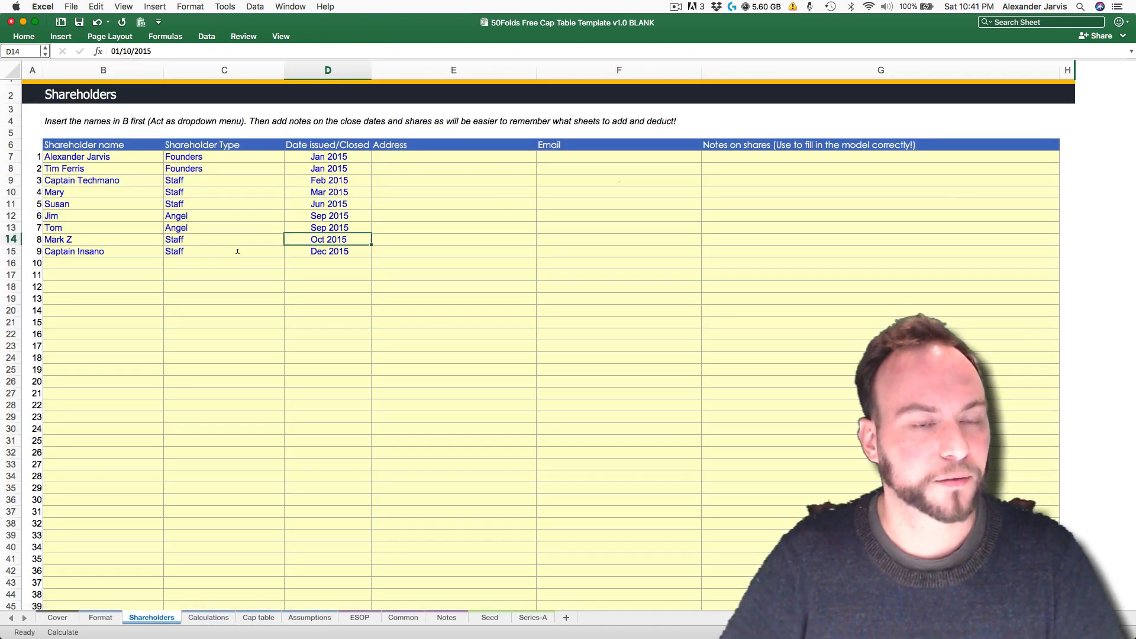
key("Down")
key("Down")
key("Left")
key("Left")
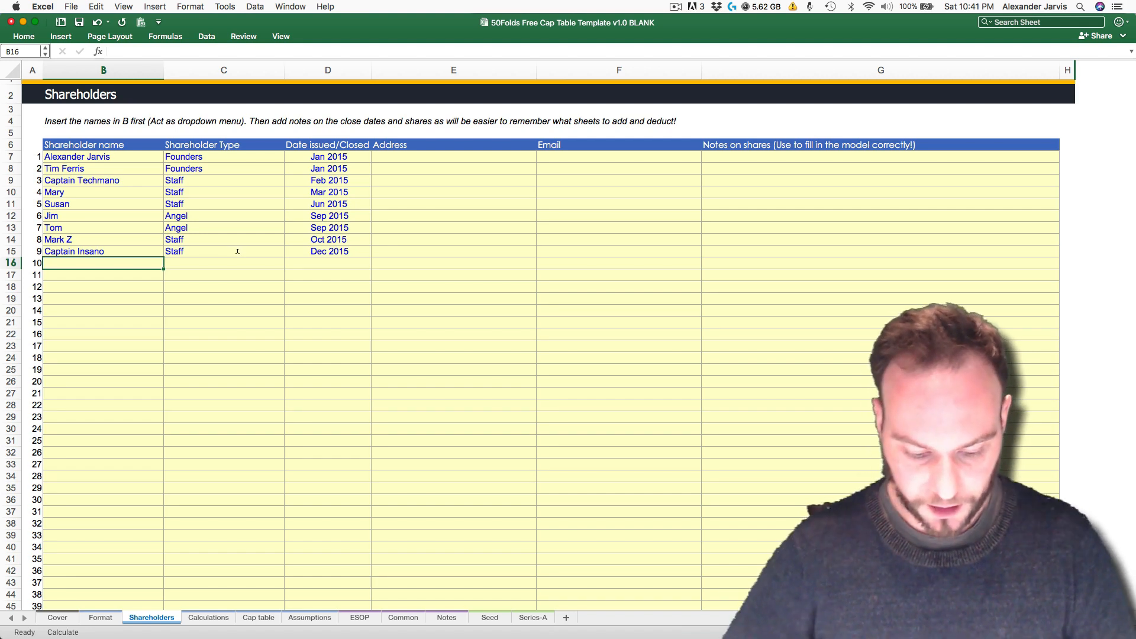
type("Horizons")
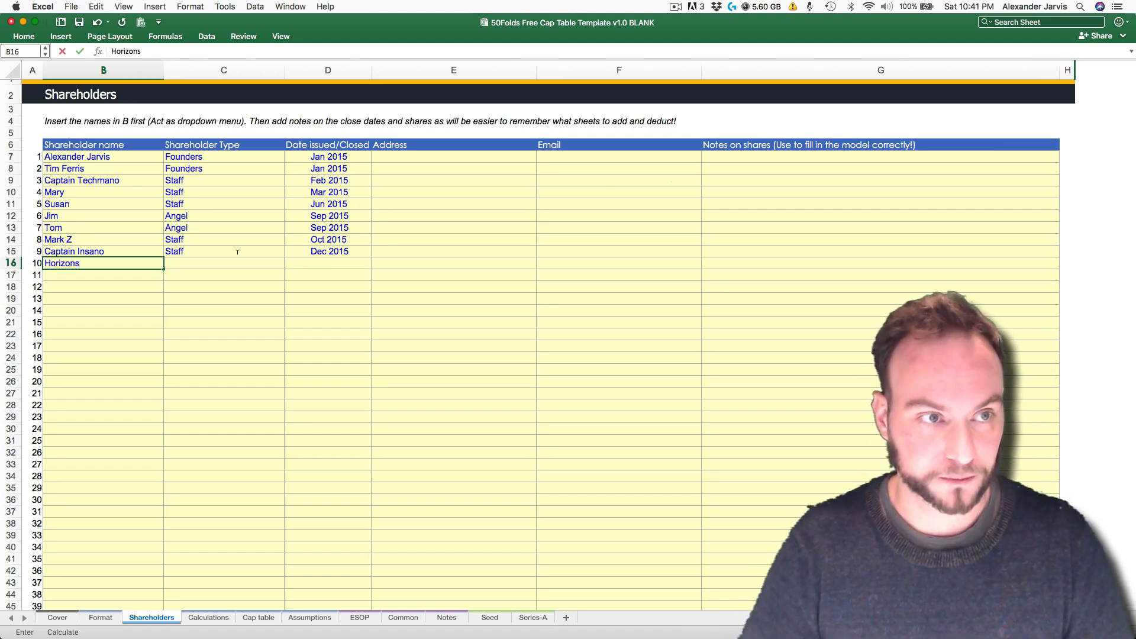
key("Return")
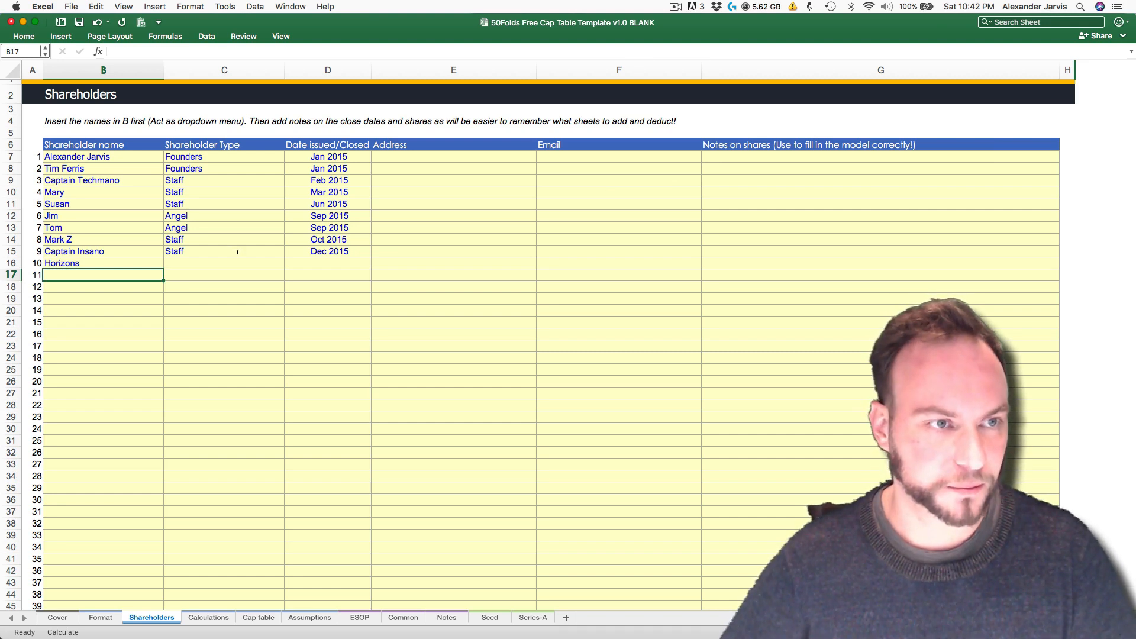
type("EQT")
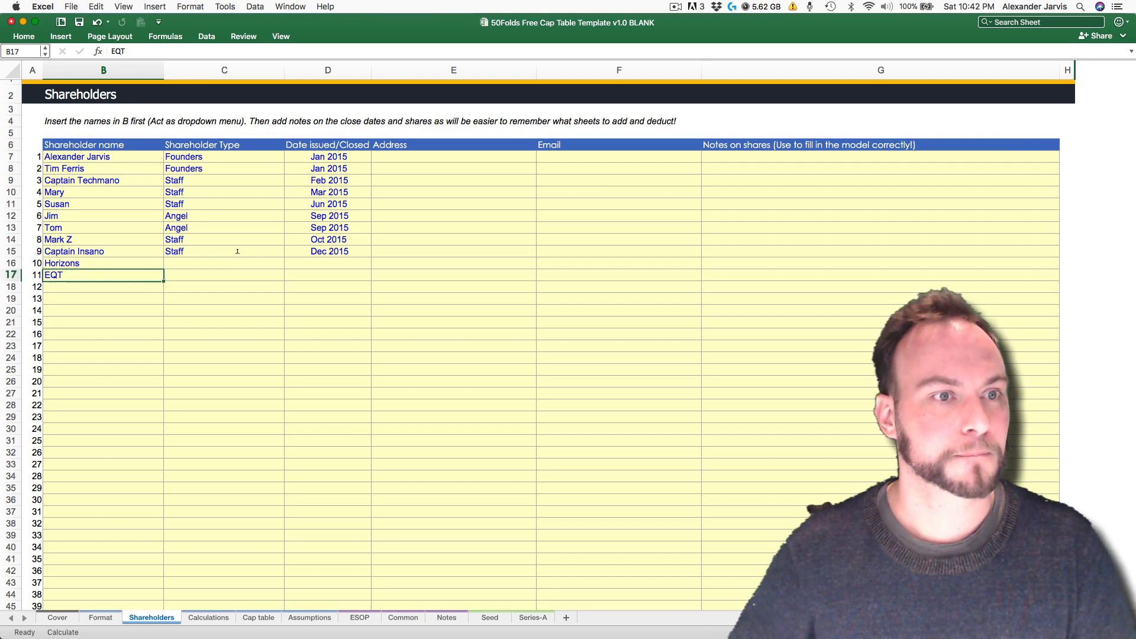
Step: Enter Seed as the Shareholder Type for Horizons and EQT in C16 and C17
key("Right")
key("Up")
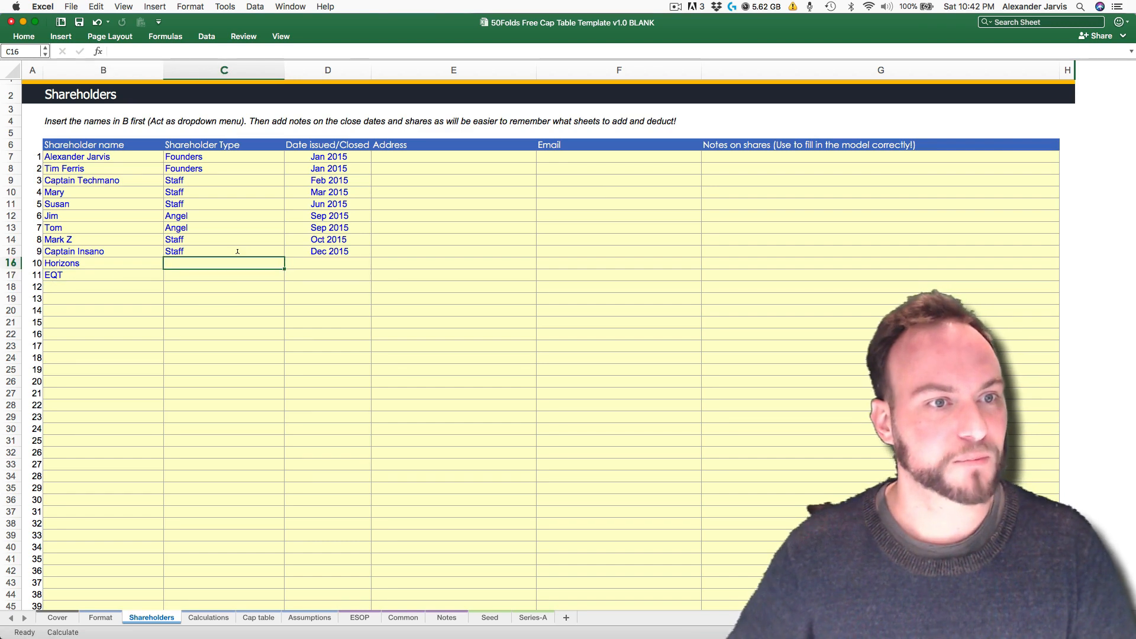
type("Seed")
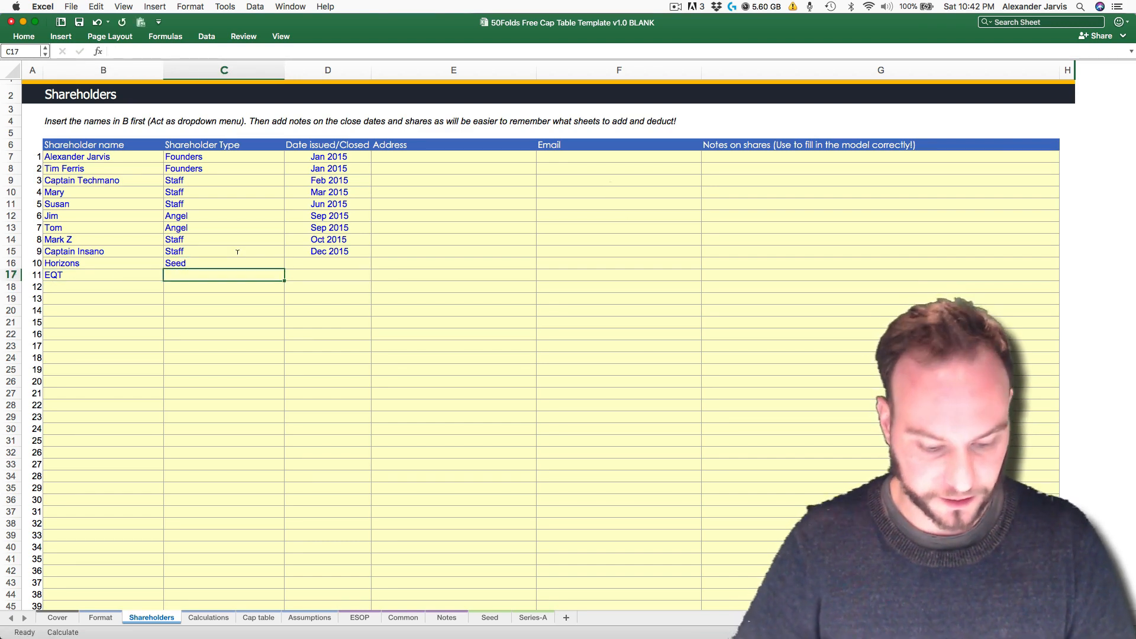
type("Se")
key("BackSpace")
type("ed")
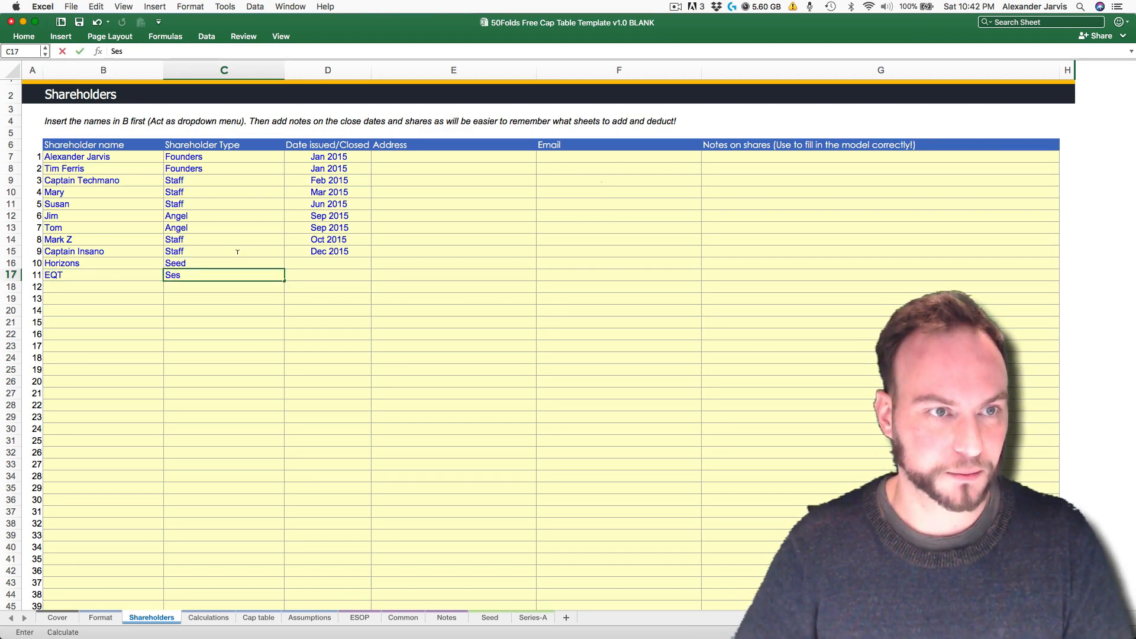
key("Return")
Step: Enter 1 mar 2016 as the issue date for Horizons in D16
key("Up")
key("Right")
key("Up")
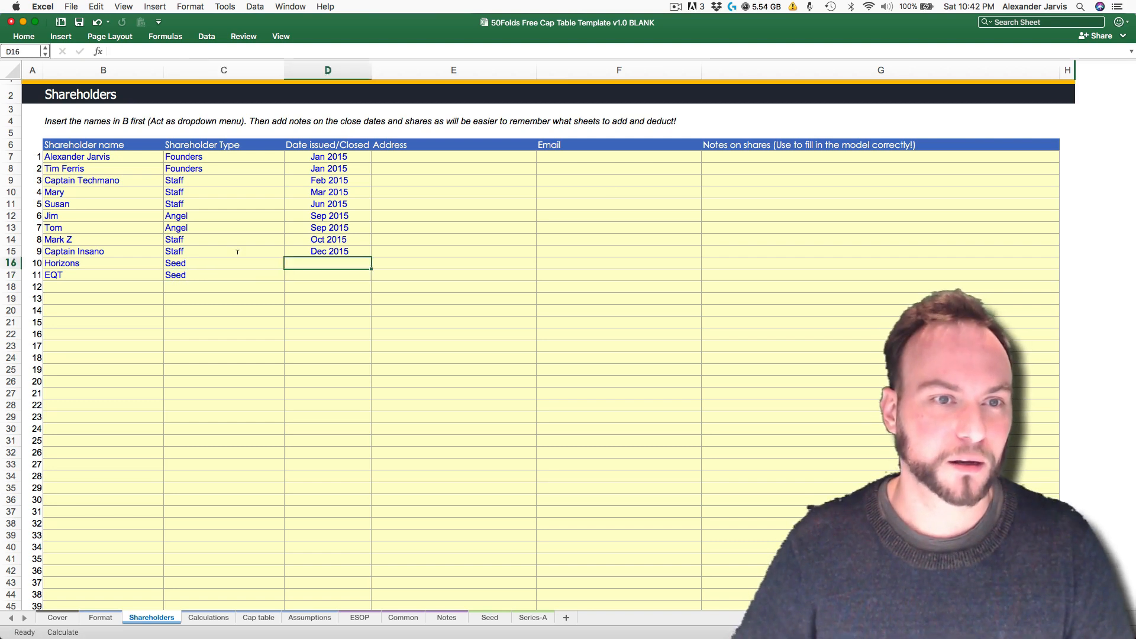
type("1 mar 20")
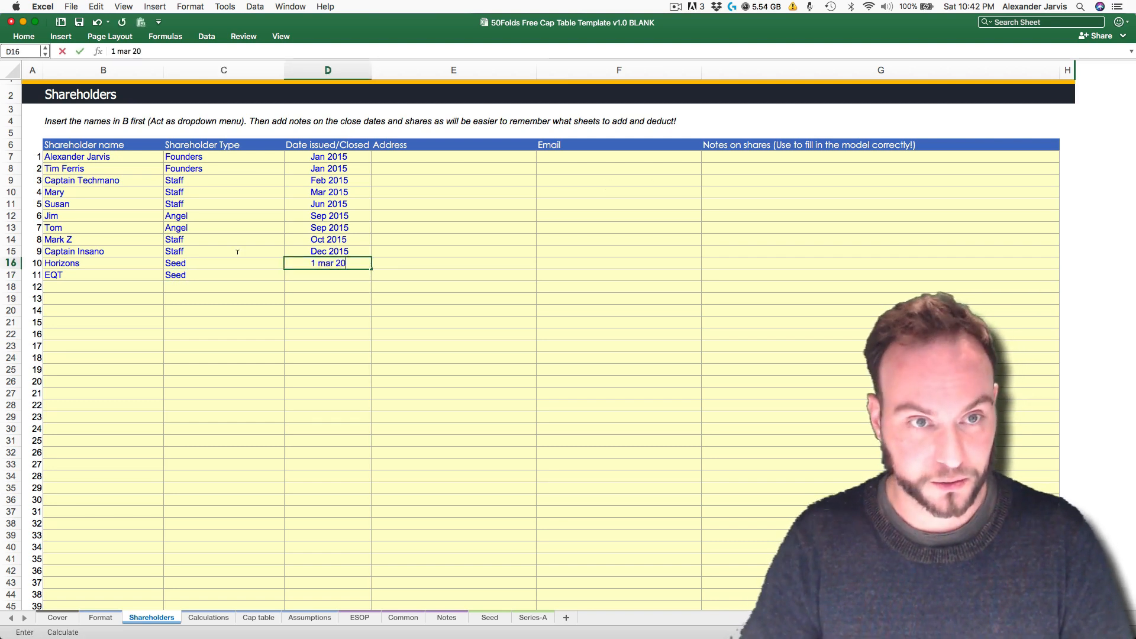
type("16")
key("Return")
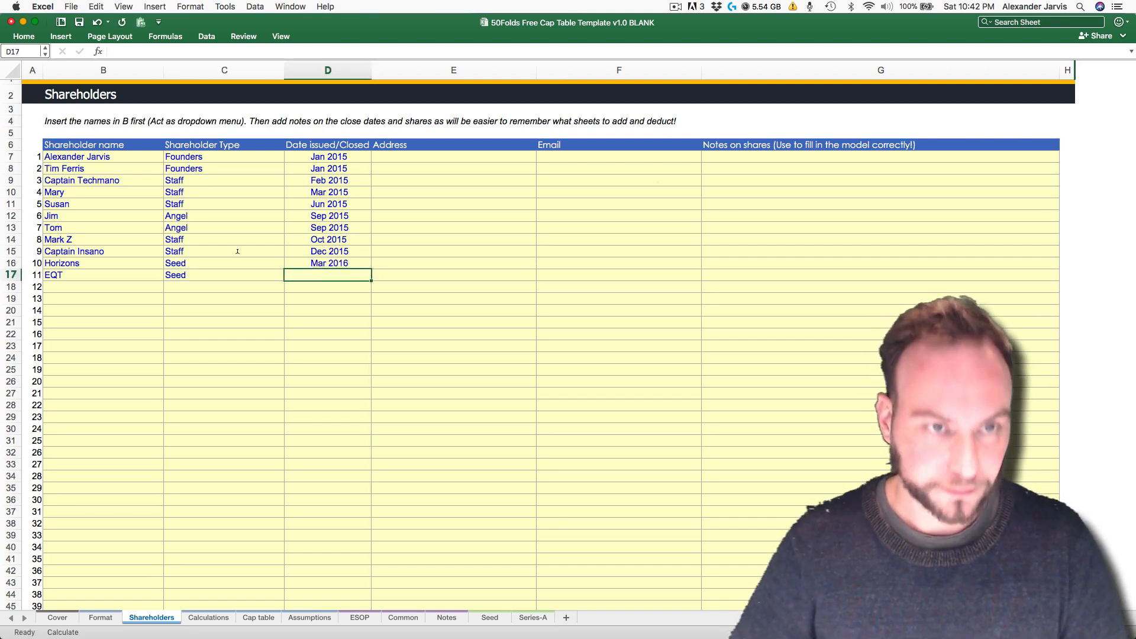
Step: Copy the Horizons issue date from D16 into D17 for EQT
key("Up")
key("Down")
type("v")
key("Escape")
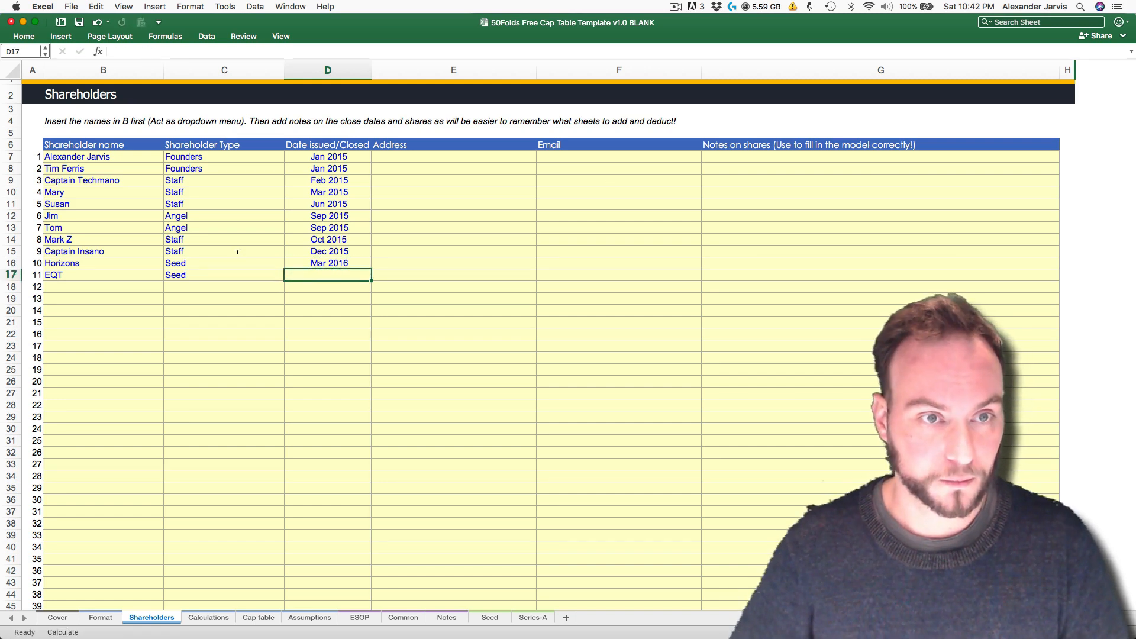
key("Up")
key("super+c")
key("Down")
key("super+v")
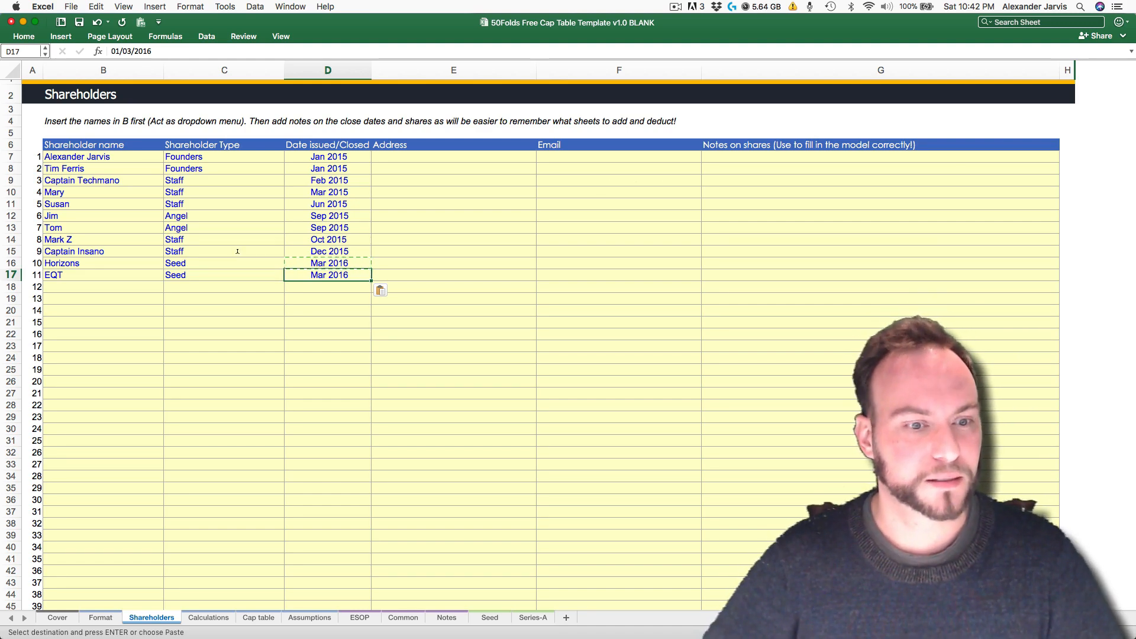
Step: Enter 1 mar 2016 as the Seed round's closing date in F15 on the Assumptions sheet
key("ctrl+Page_Down")
key("ctrl+Page_Down")
key("ctrl+Page_Down")
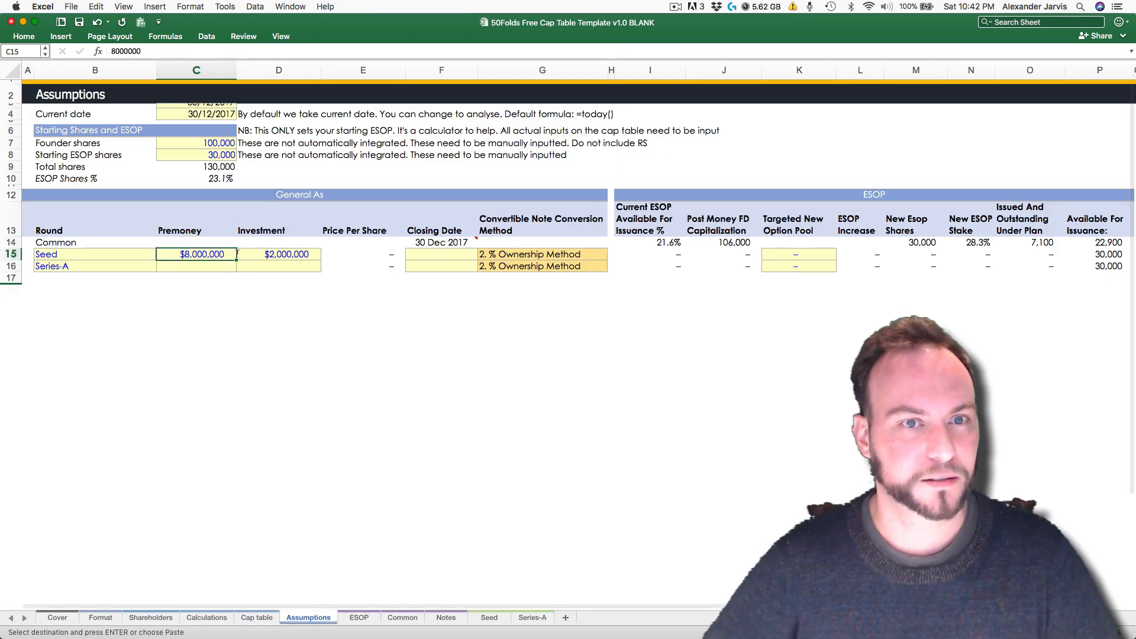
key("Right")
key("Right")
key("Right")
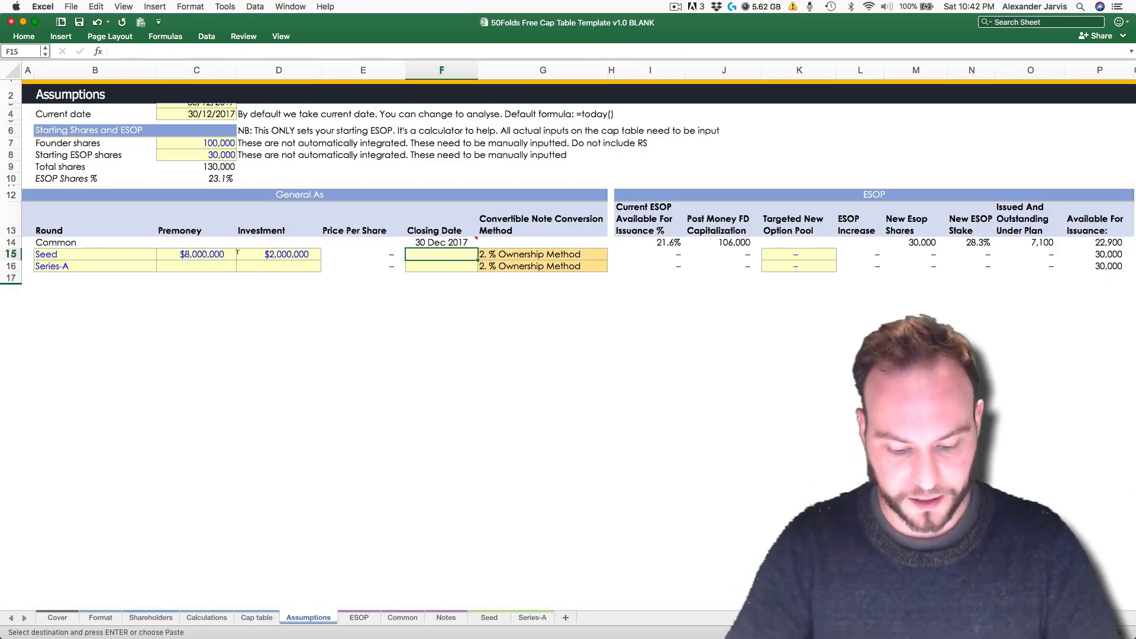
type("1 mar 2016")
key("Return")
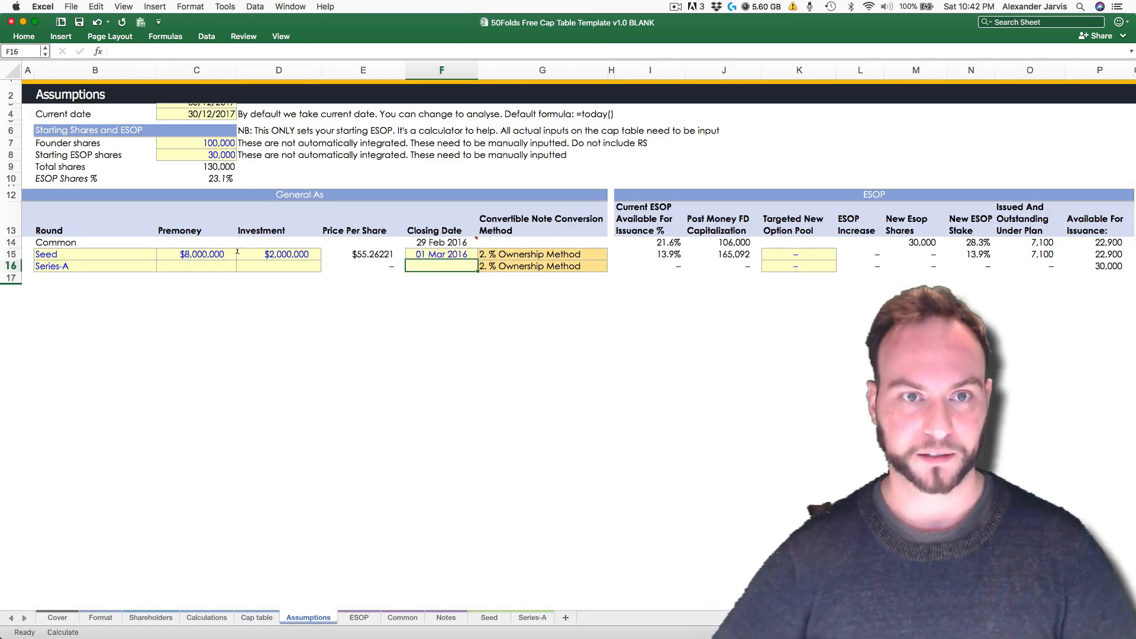
Step: Try the 1. Premoney Method and the 3. Dollars Invested Method as the Seed round's convertible note conversion method in G15
key("Up")
key("Right")
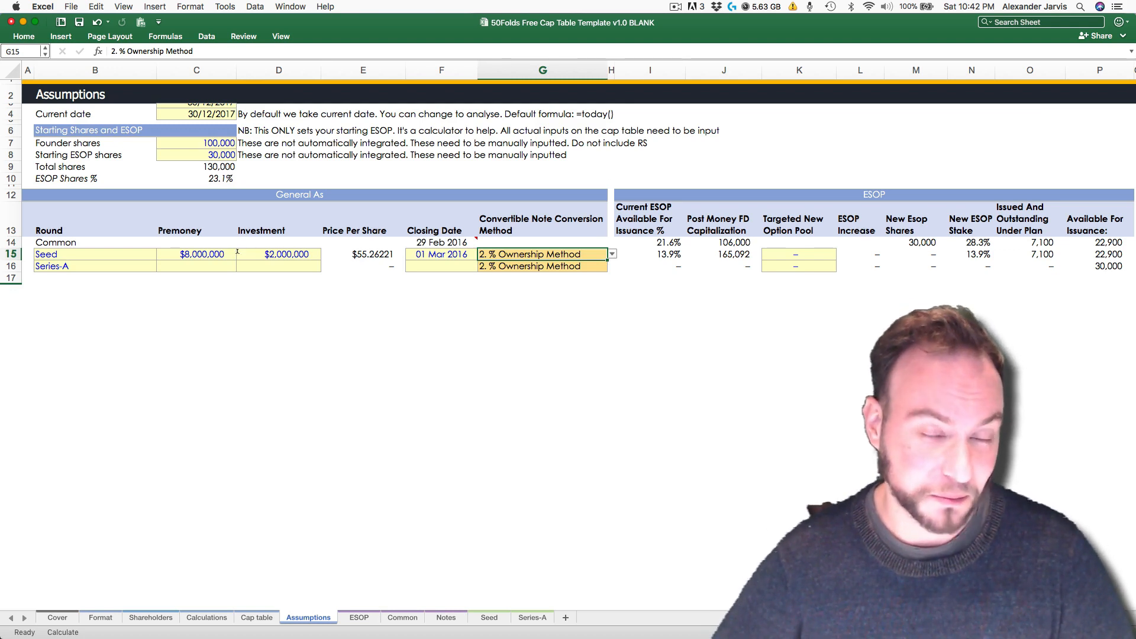
key("alt+Down")
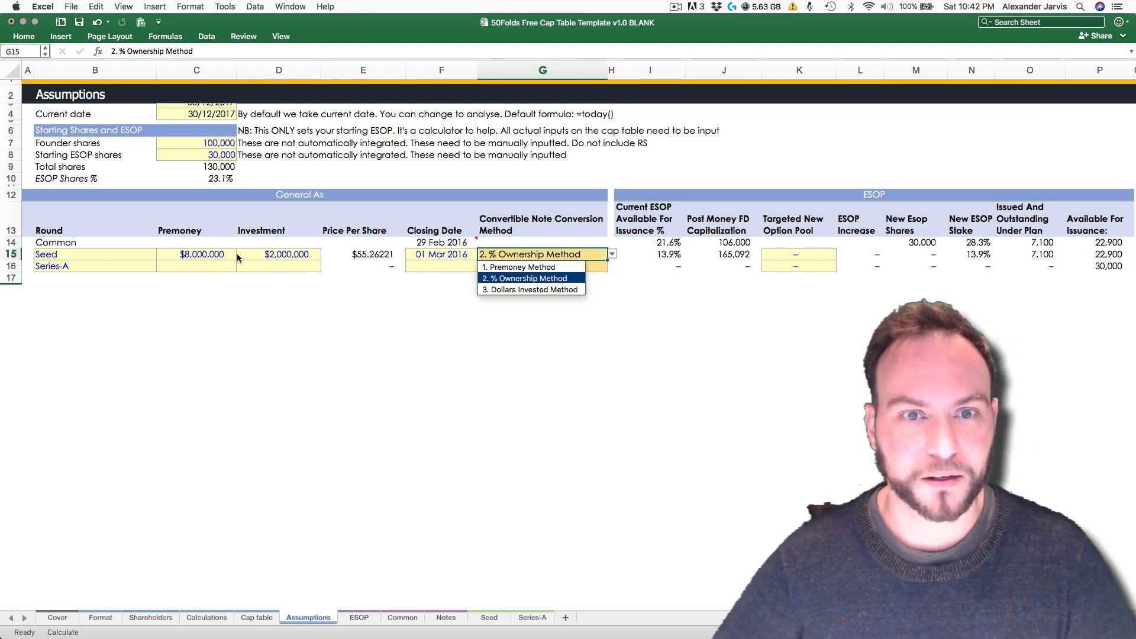
key("Down")
key("Down")
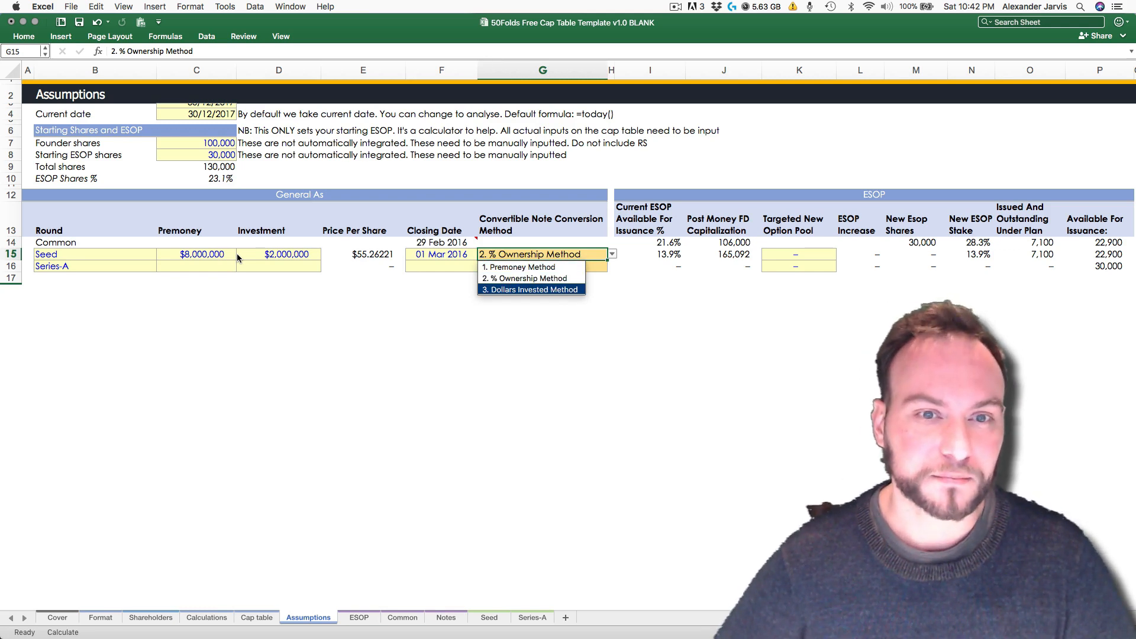
key("Up")
key("Up")
key("Return")
key("alt+Down")
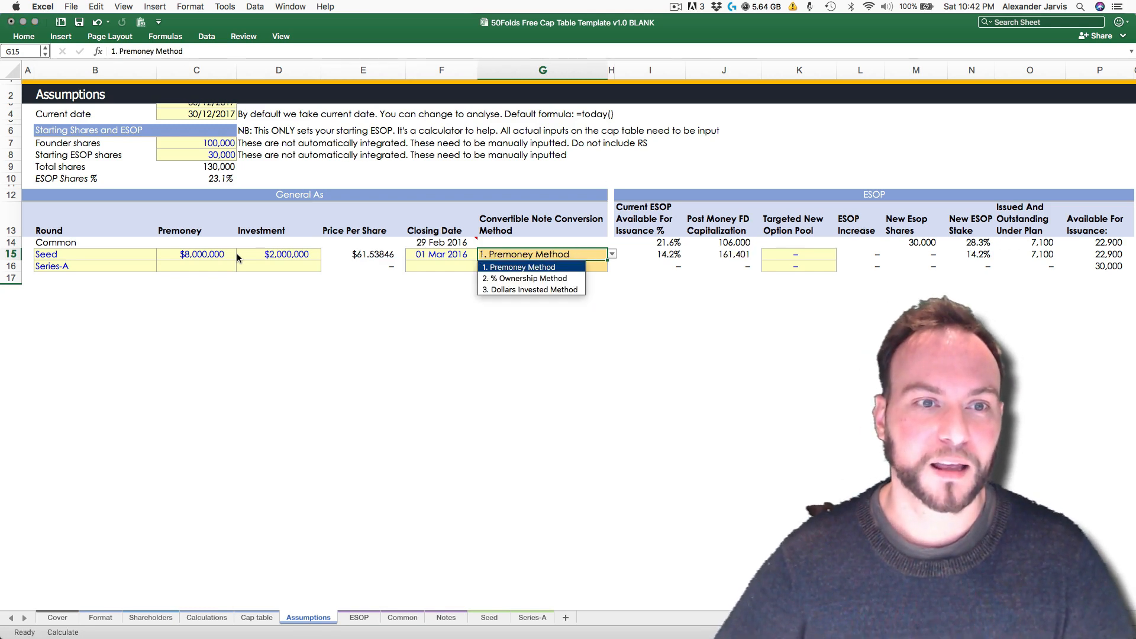
key("Down")
key("Return")
key("alt+Down")
key("Down")
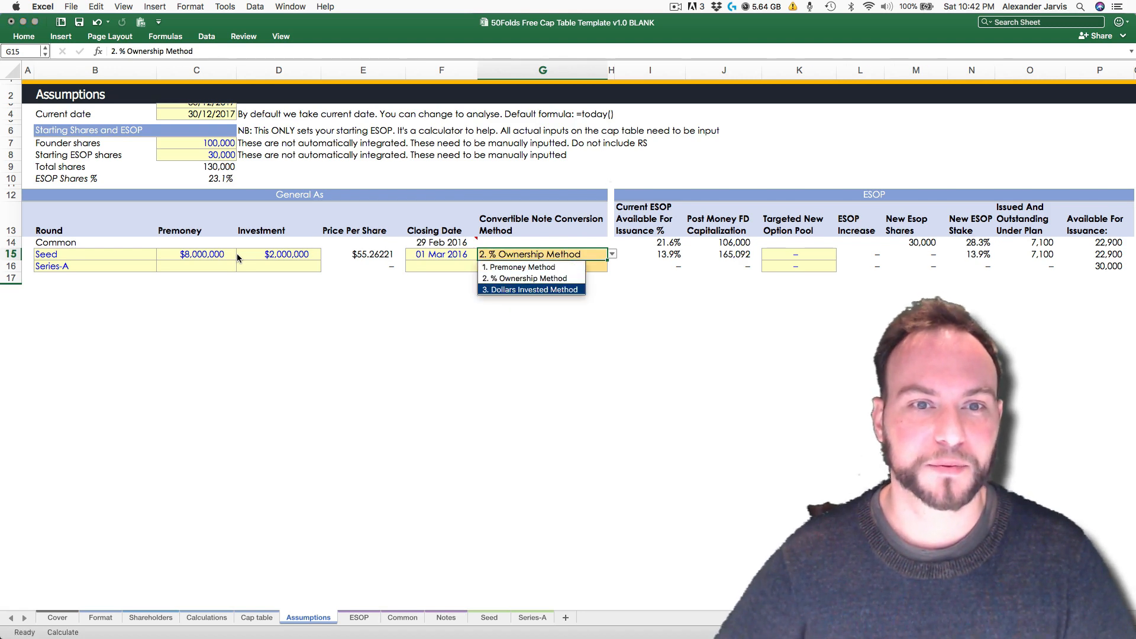
key("Return")
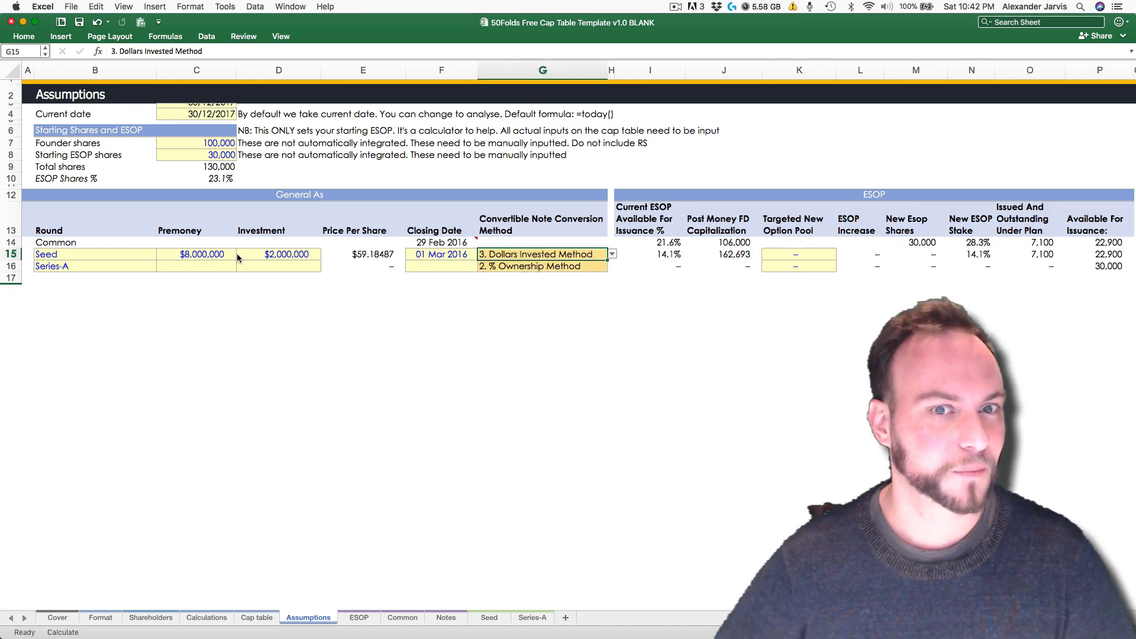
Step: Set the Seed round's convertible note conversion method back to 2. % Ownership Method
key("alt+Down")
key("Up")
key("Up")
key("Down")
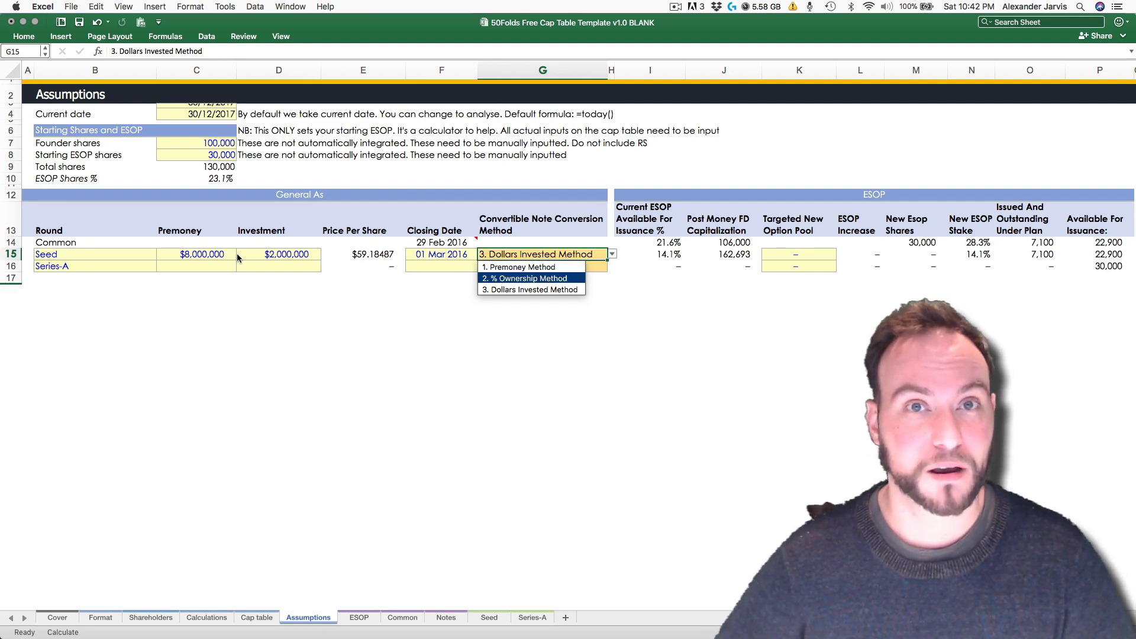
key("Return")
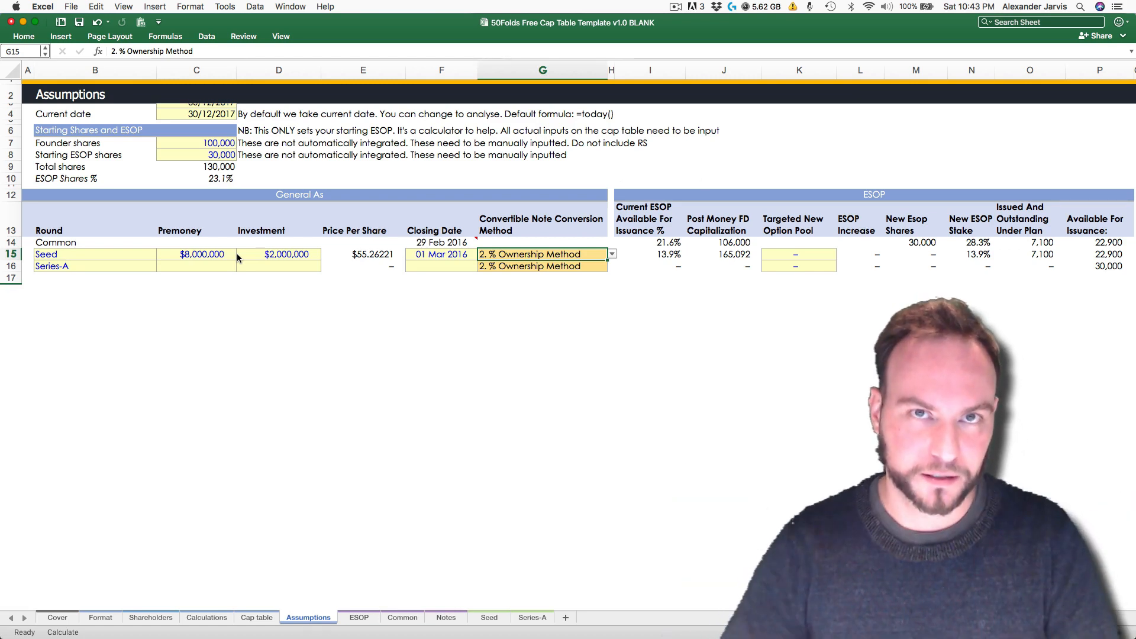
key("Left")
key("Left")
key("Left")
key("Left")
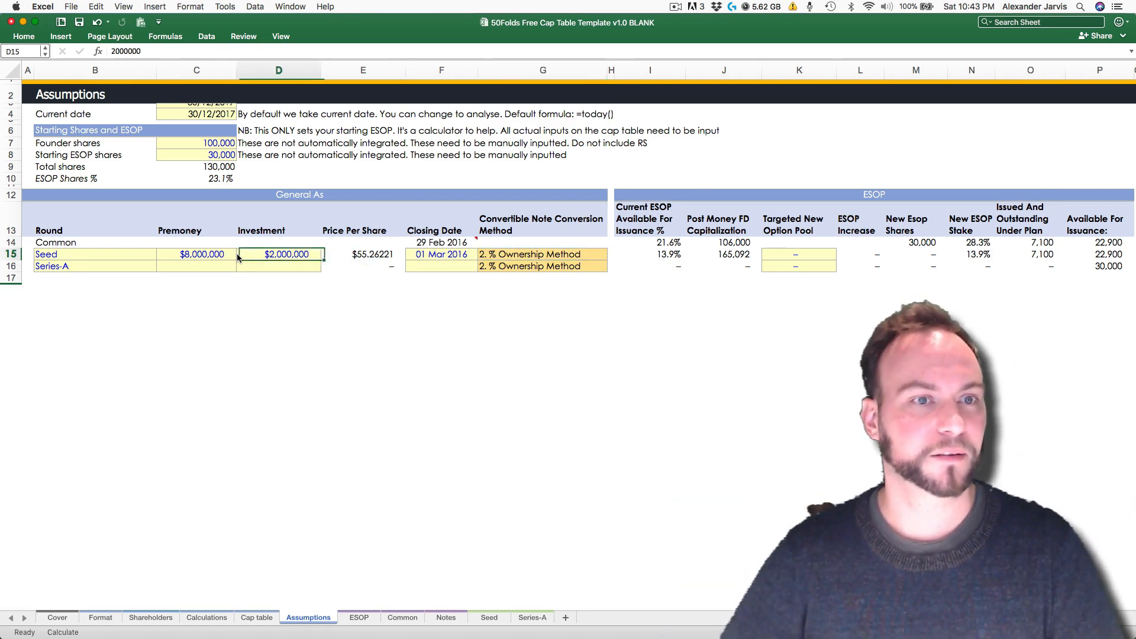
key("Right")
key("Left")
key("Right")
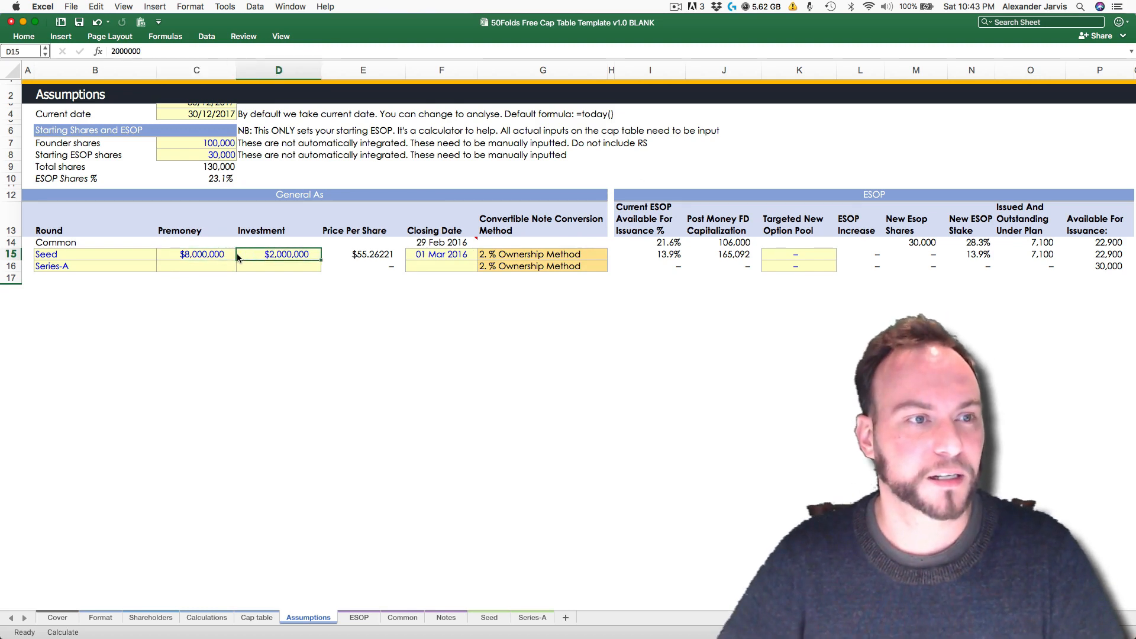
Step: Try 10% and 15% as the Seed round's Targeted New Option Pool in K15
key("Right")
key("Right")
key("Right")
key("Right")
key("Right")
key("Right")
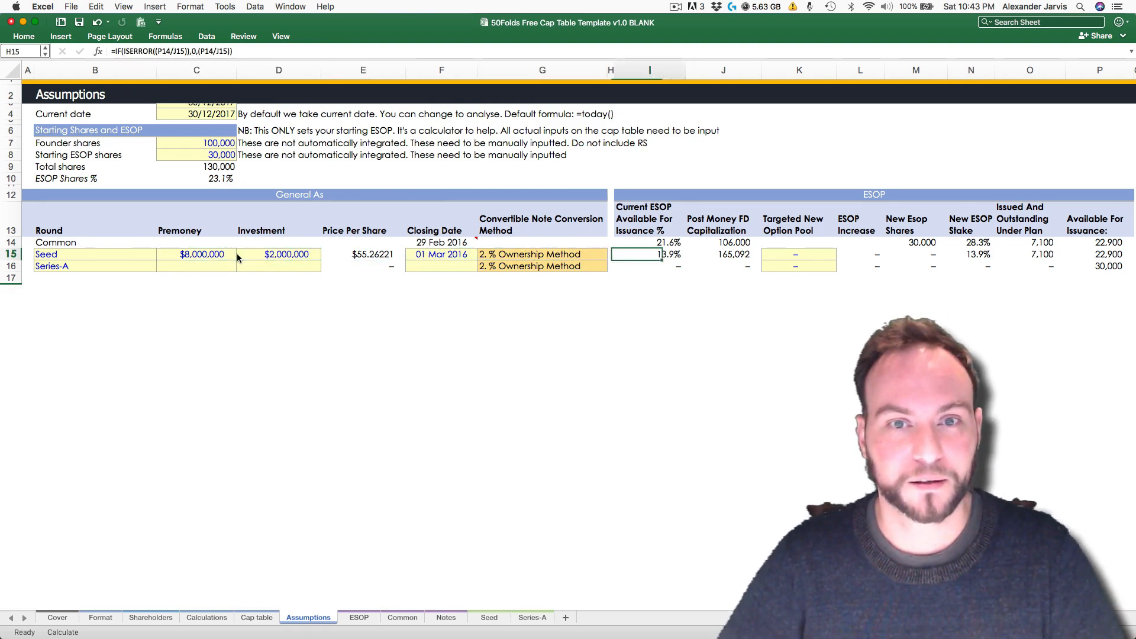
key("Right")
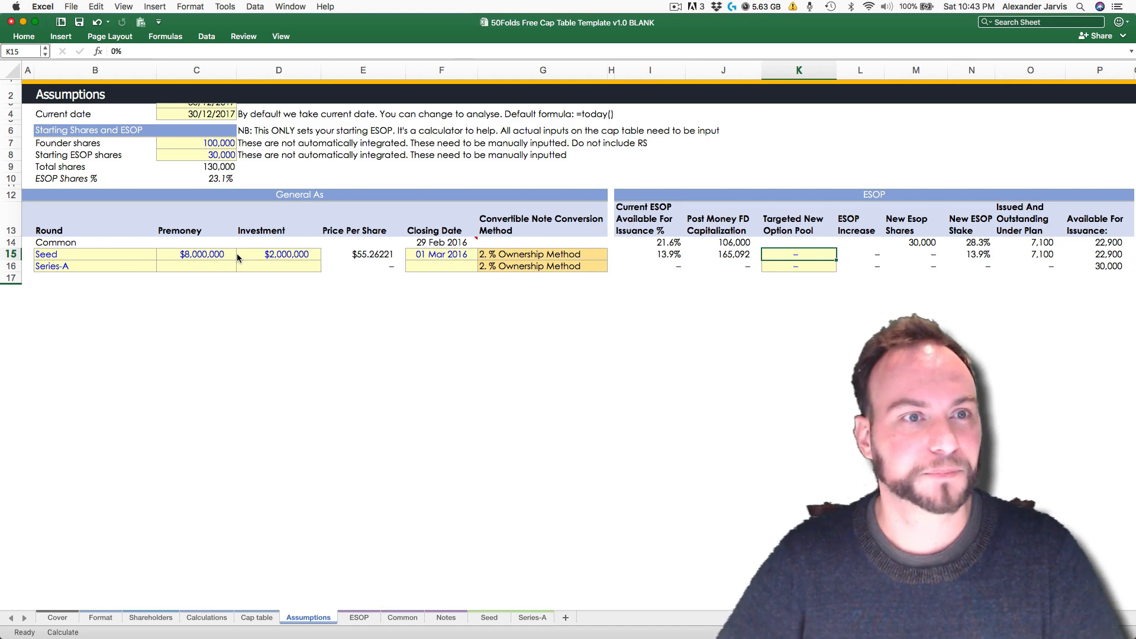
scroll(238, 257, "right", 1)
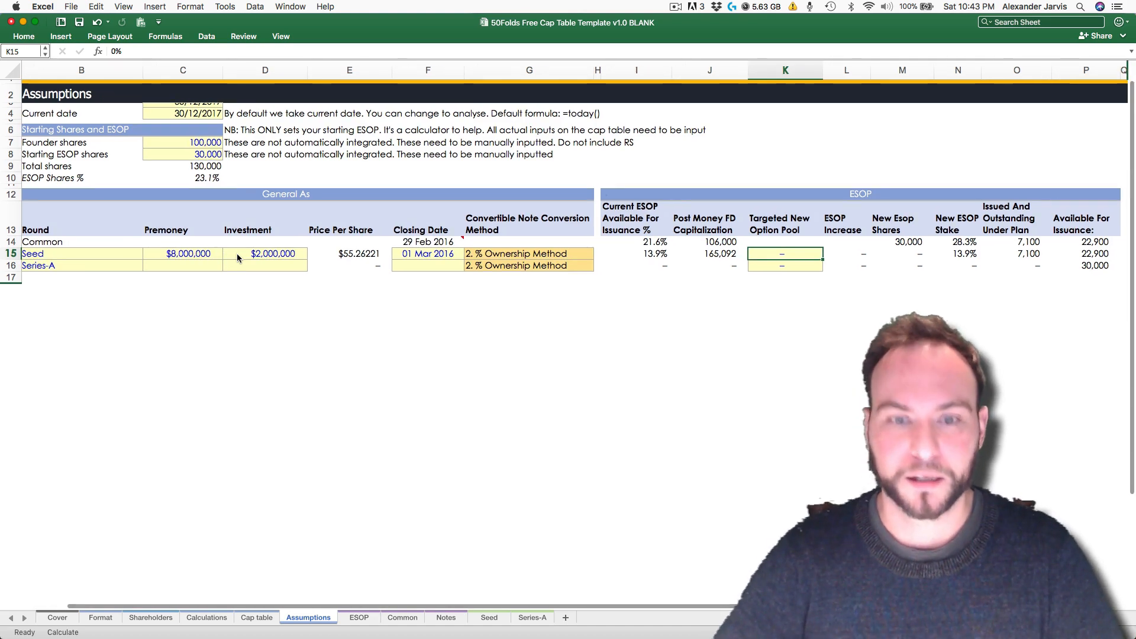
type("10")
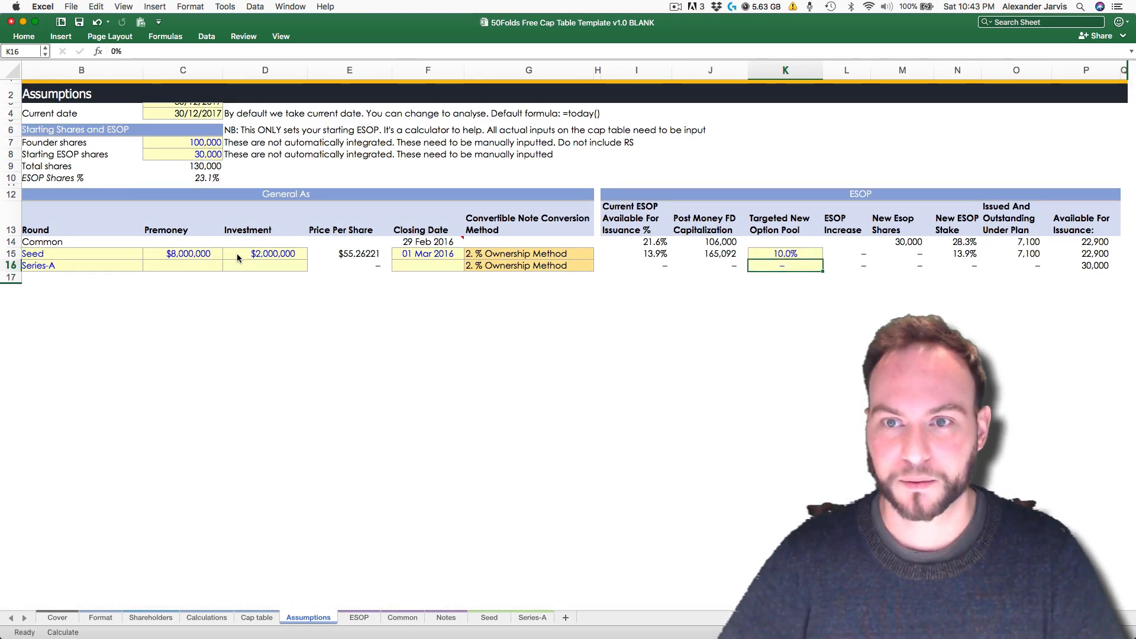
key("Return")
type("15")
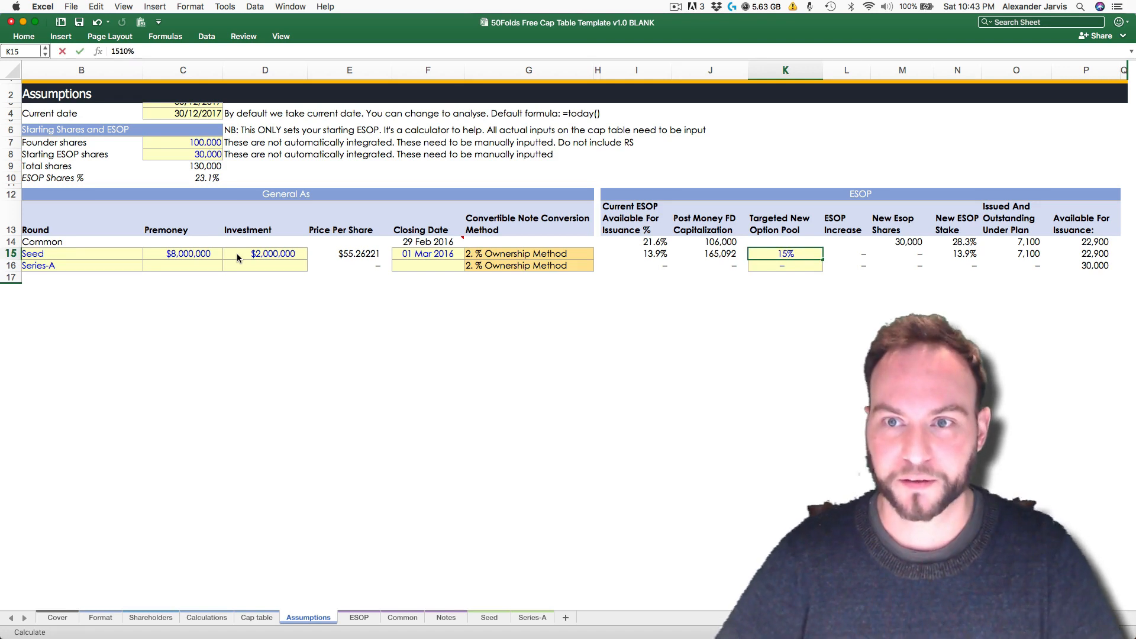
key("Return")
Step: Set the Seed round's Targeted New Option Pool in K15 to 14%
key("Up")
key("Left")
key("Left")
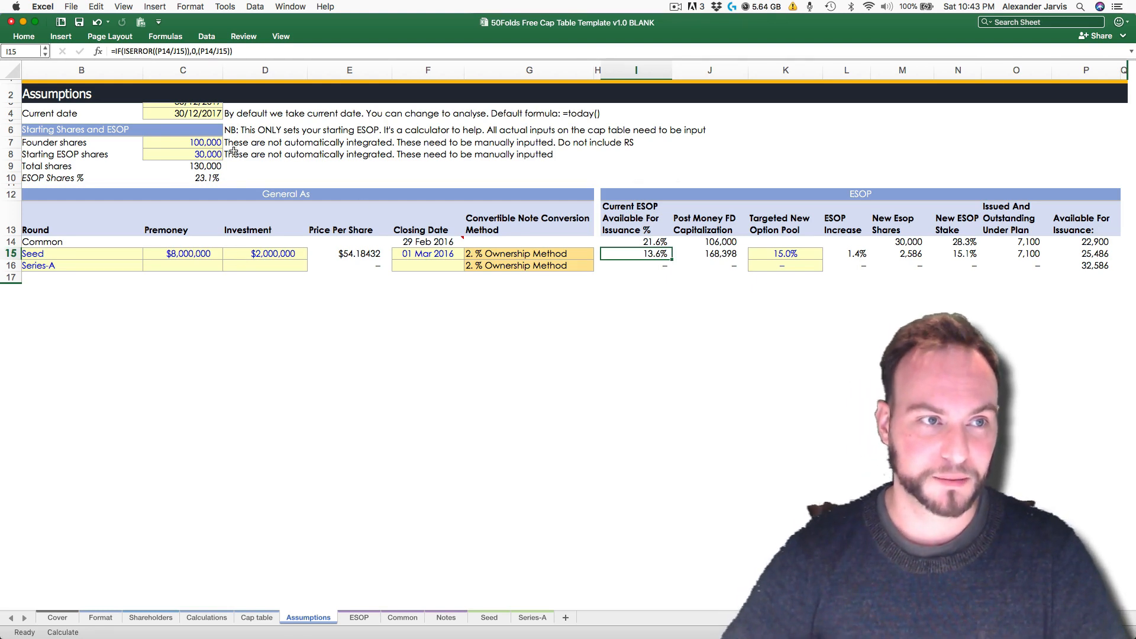
left_click(777, 253)
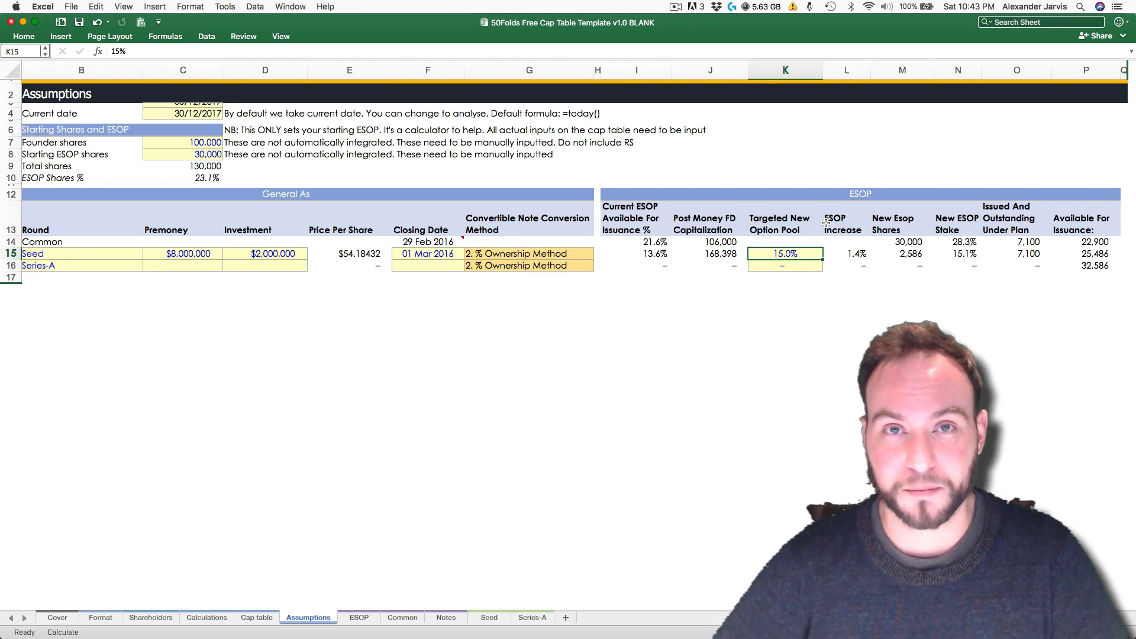
left_click(835, 251)
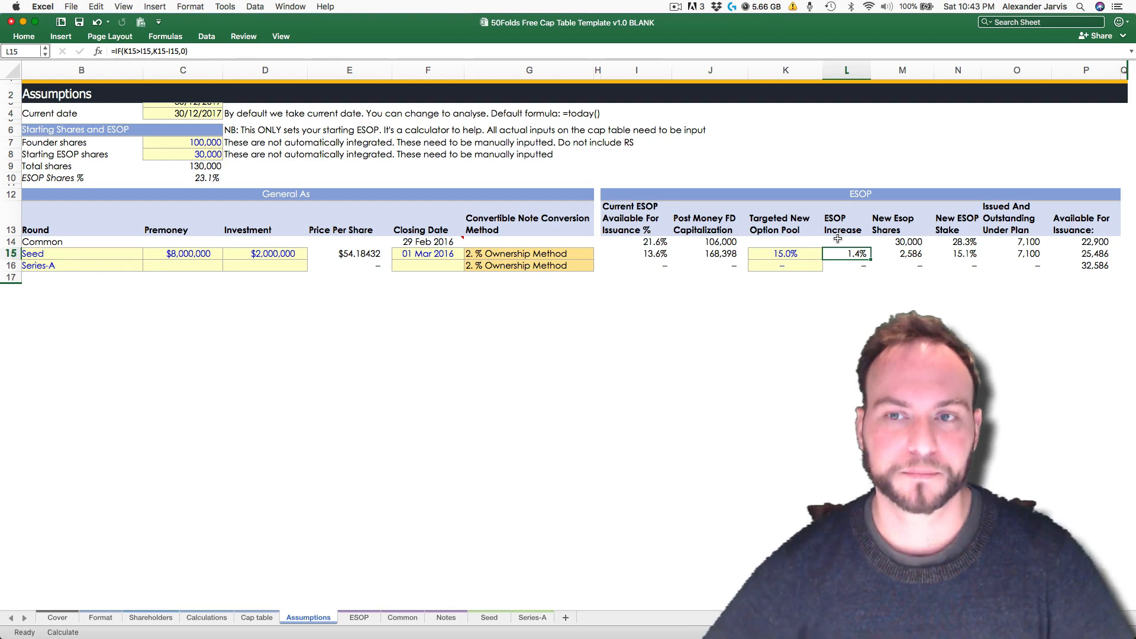
key("Left")
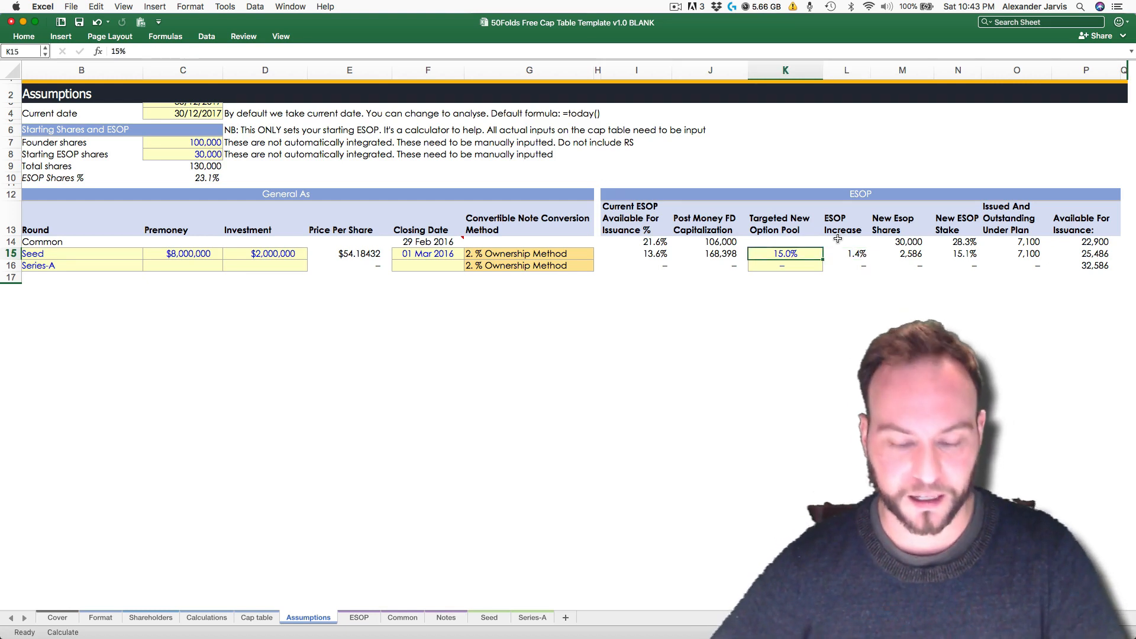
type("14")
key("Return")
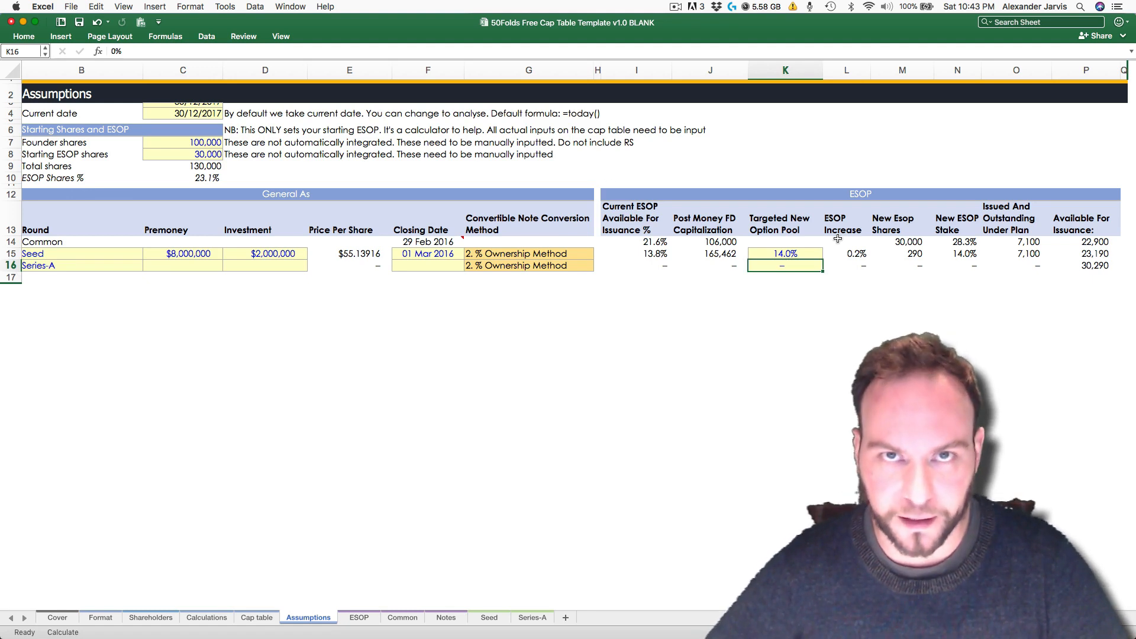
key("Up")
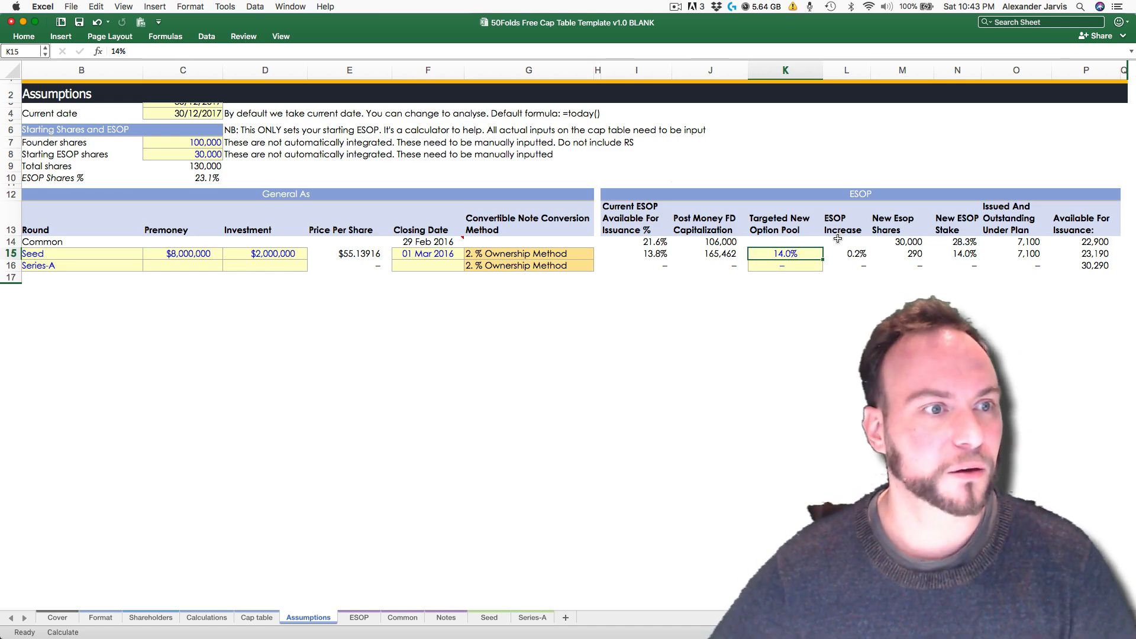
Step: Check the Seed investors and their details on the Shareholders sheet
key("ctrl+Page_Up")
key("ctrl+Page_Up")
key("ctrl+Page_Up")
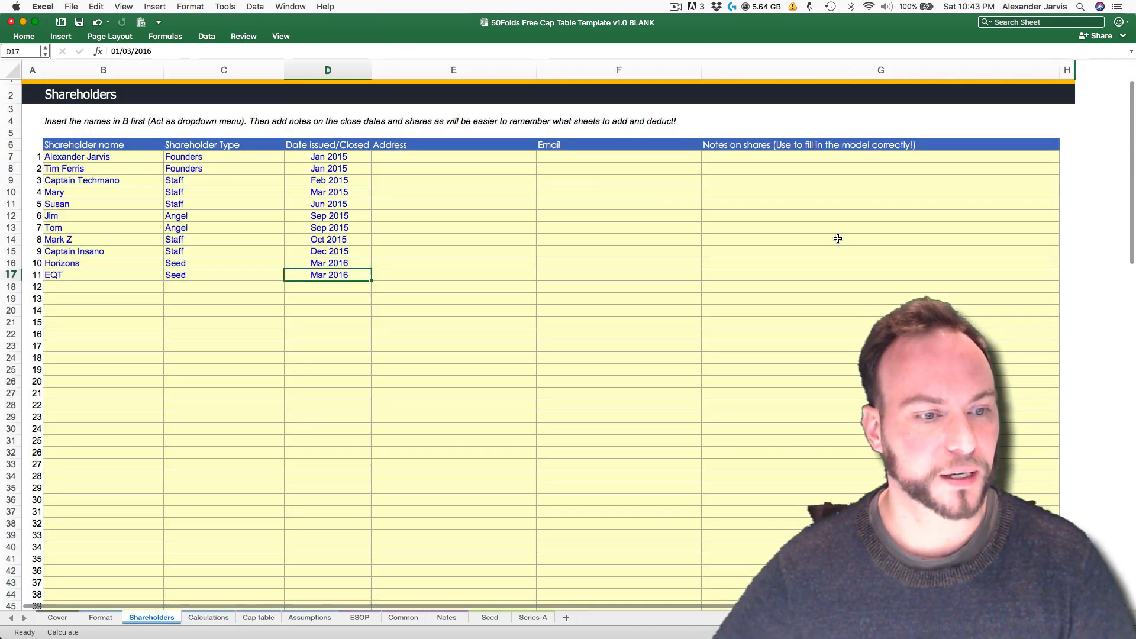
key("Up")
key("Up")
key("Left")
key("Left")
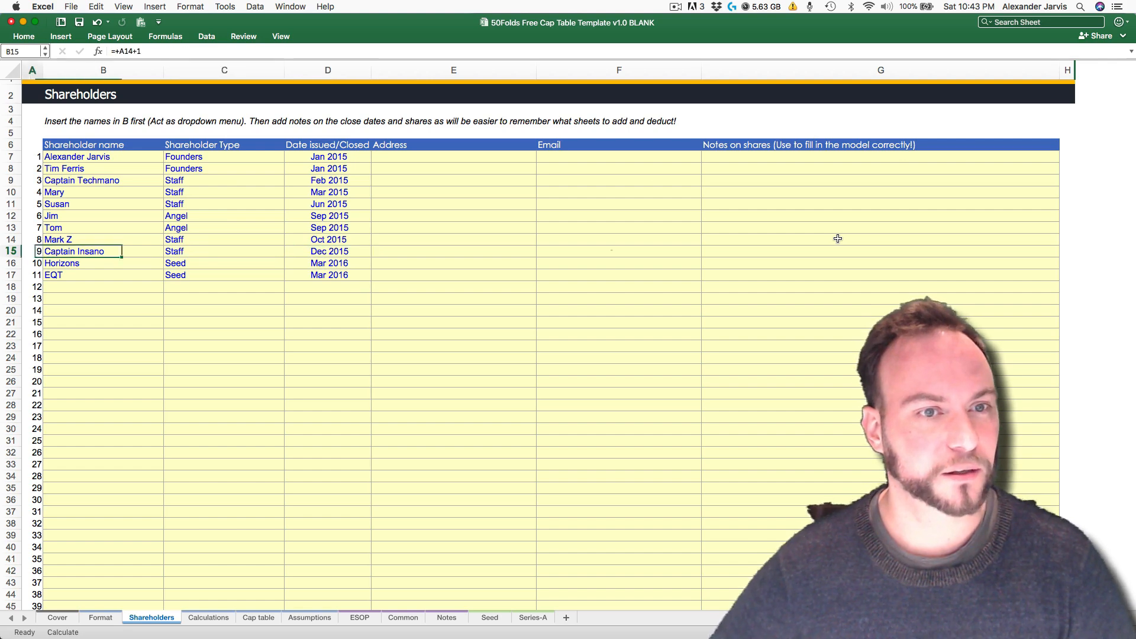
key("Down")
key("Right")
key("Right")
Step: Choose Horizons as the first investor in B9 on the Seed sheet
key("ctrl+Page_Down")
key("ctrl+Page_Down")
key("ctrl+Page_Down")
key("ctrl+Page_Down")
key("ctrl+Page_Down")
key("ctrl+Page_Down")
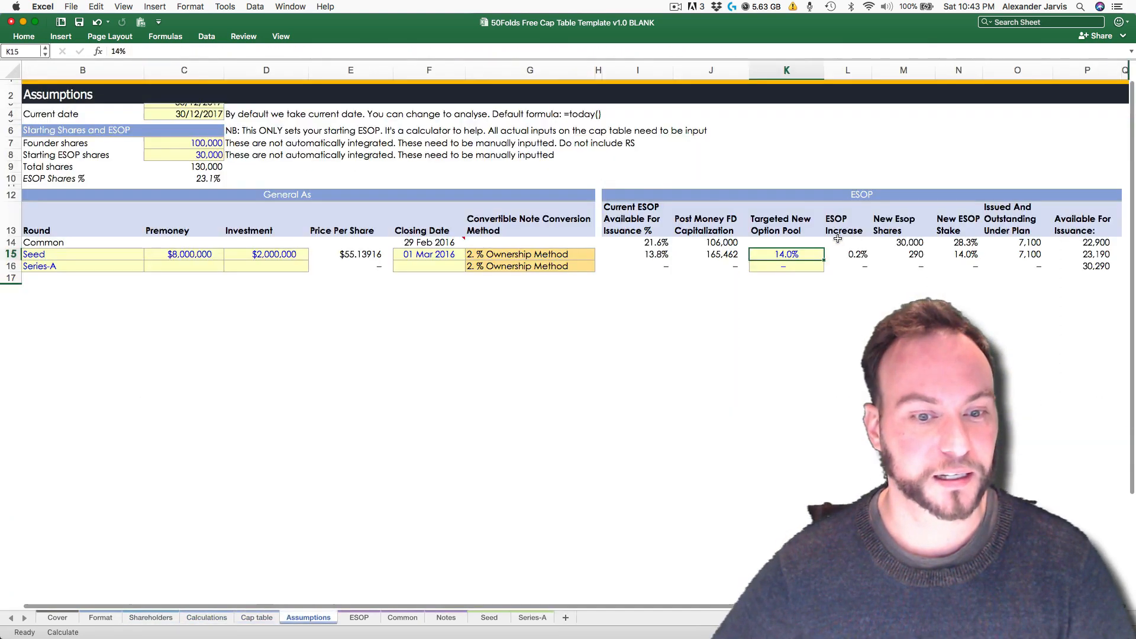
key("ctrl+Page_Down")
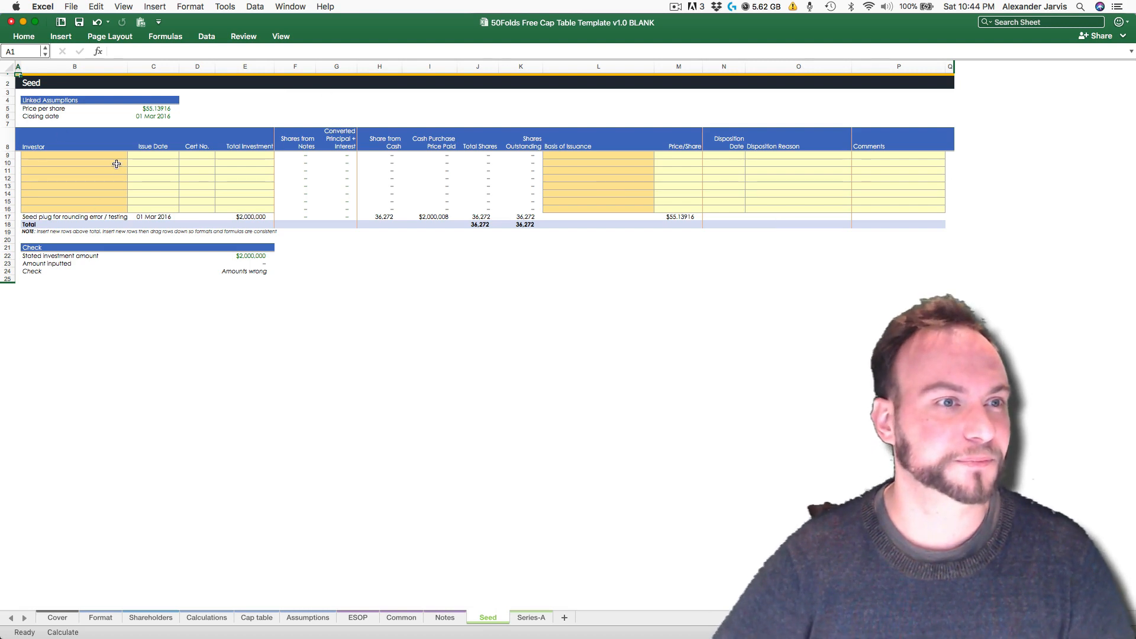
left_click(115, 164)
key("Up")
key("alt+Down")
key("Down")
key("Up")
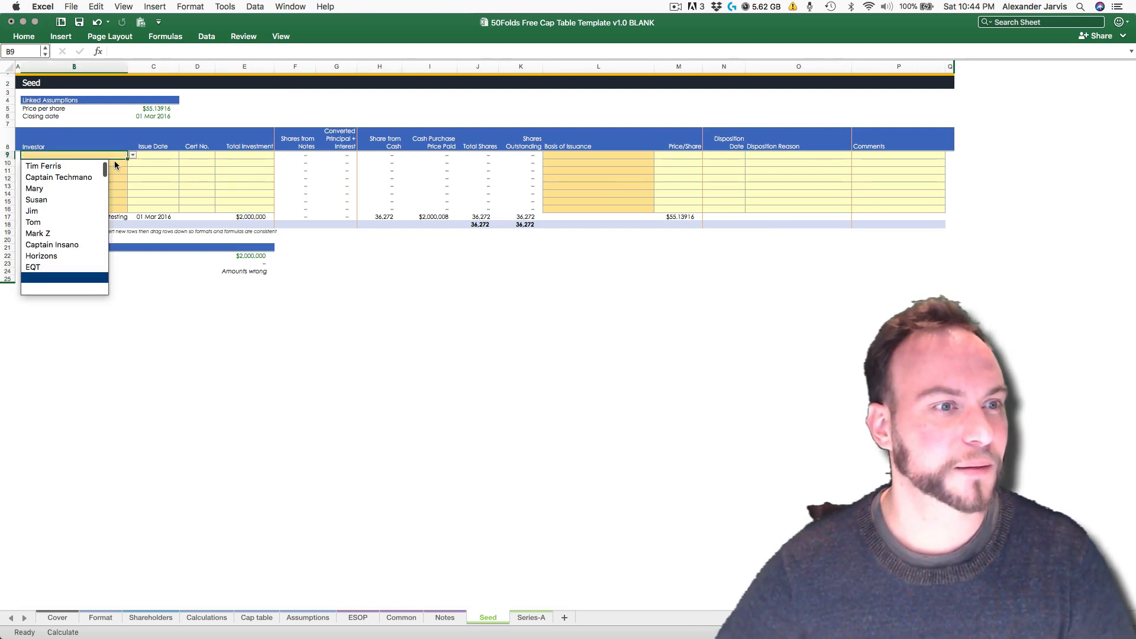
key("Up")
key("Up")
key("Return")
Step: Choose EQT as the second investor in B10 on the Seed sheet
key("Down")
key("alt+Down")
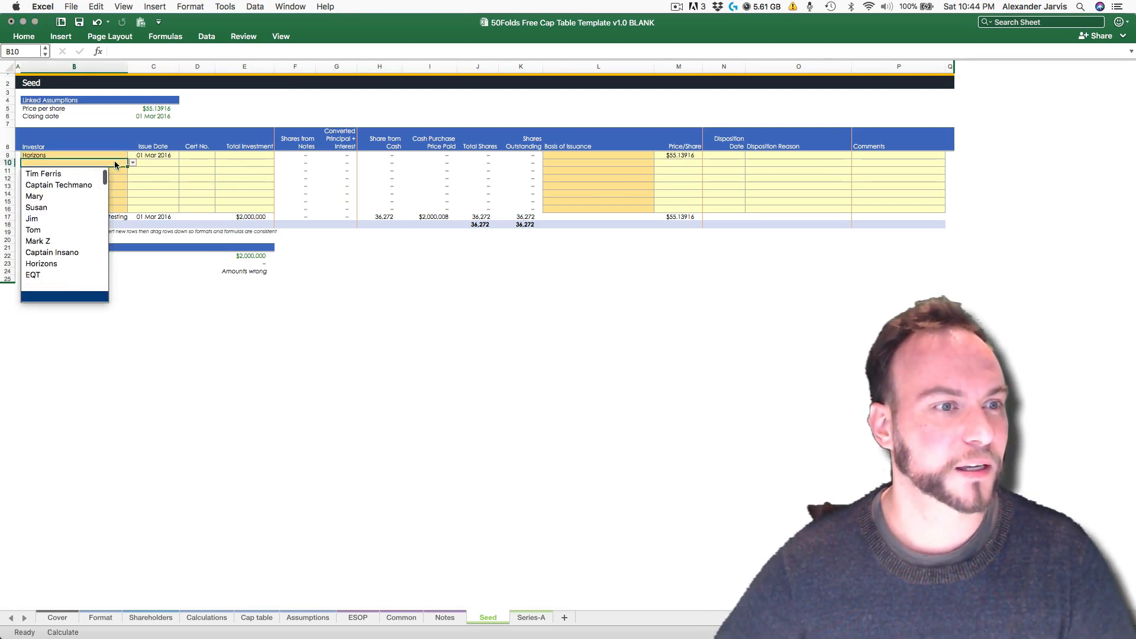
key("Up")
key("Up")
key("Return")
key("Up")
key("Right")
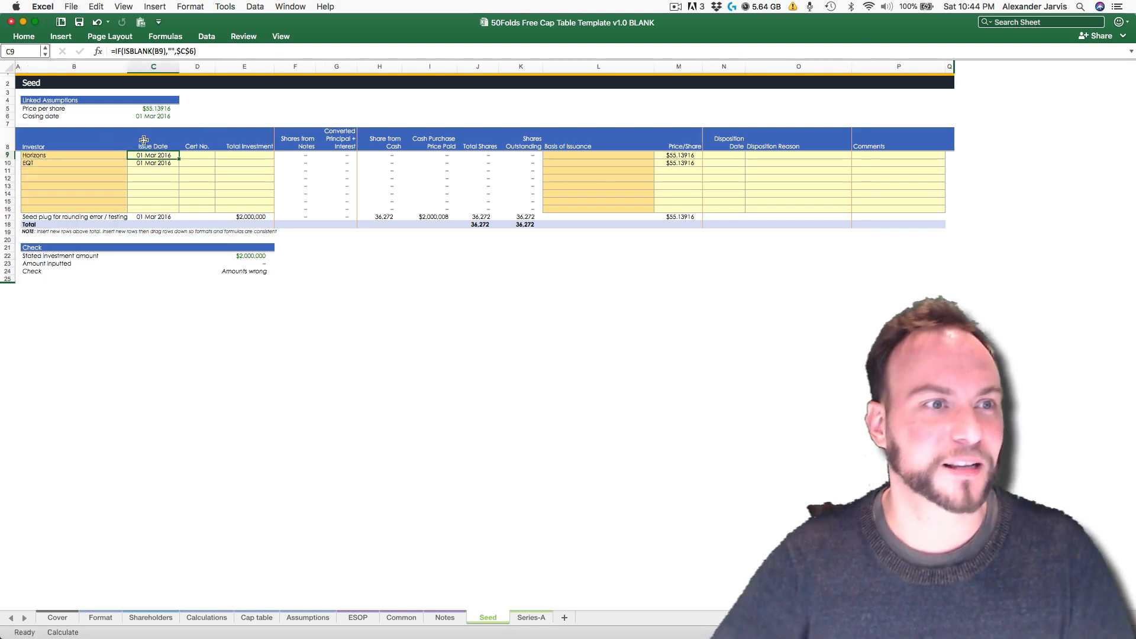
Step: Choose the first angel noteholder as the third investor in B11 on the Seed sheet
key("Left")
key("Down")
key("Down")
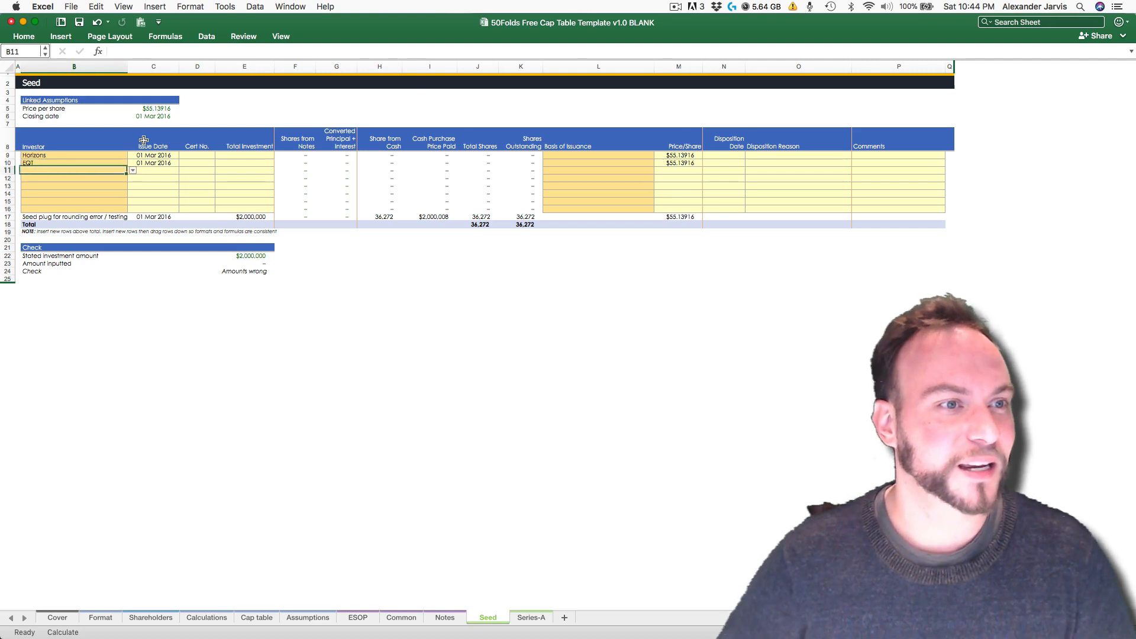
key("alt+Down")
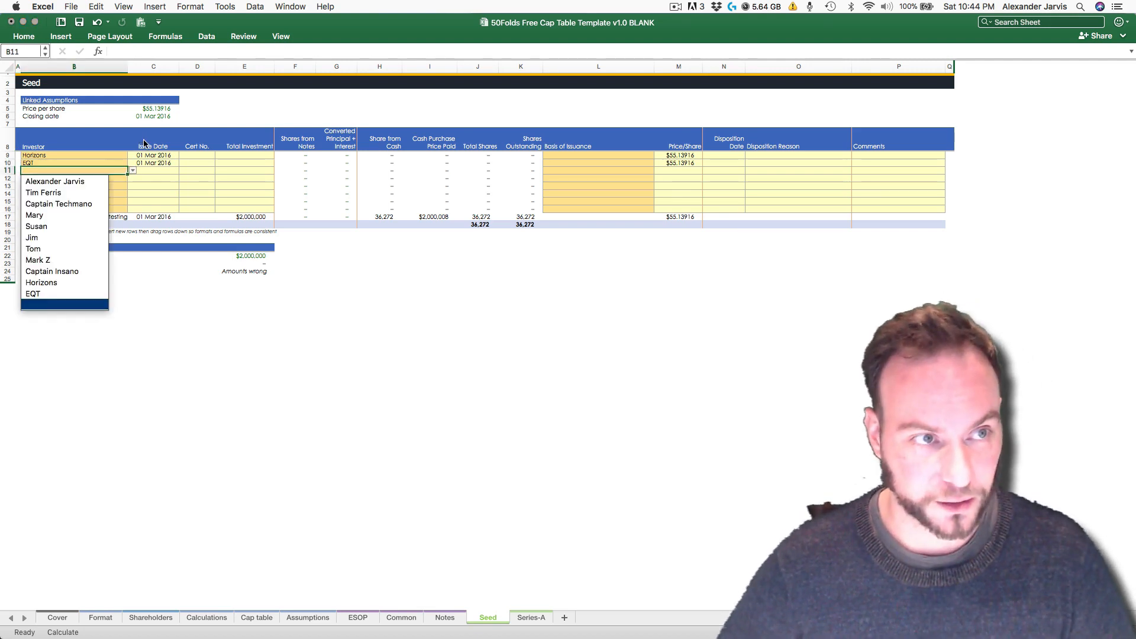
key("Up")
key("Up")
key("Up")
key("Up")
key("Up")
key("Up")
key("Up")
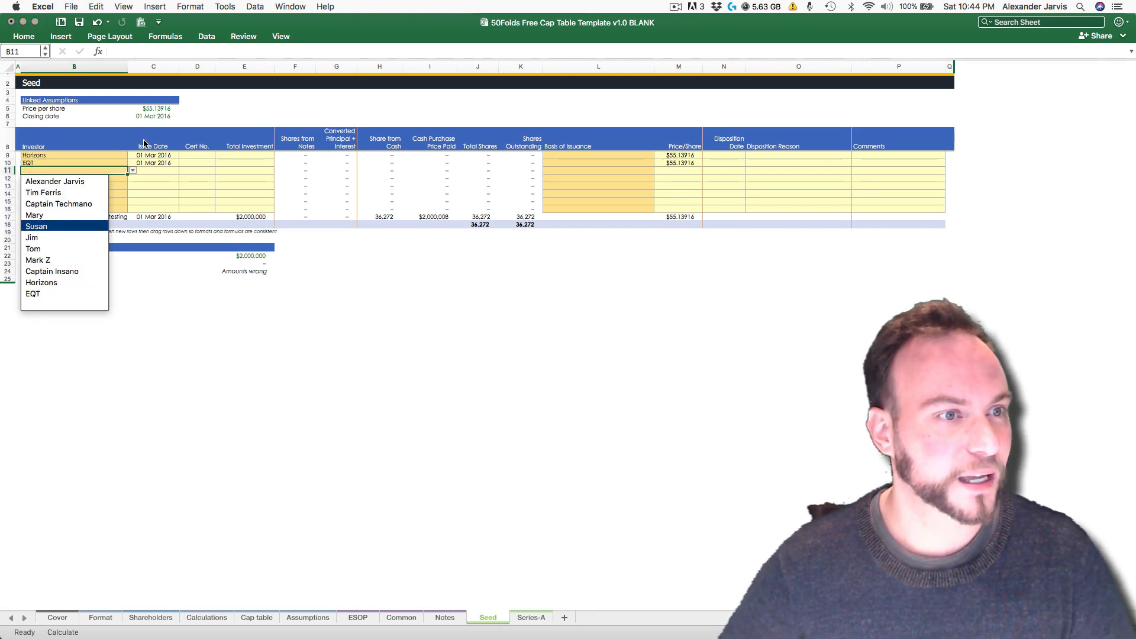
key("Down")
key("Return")
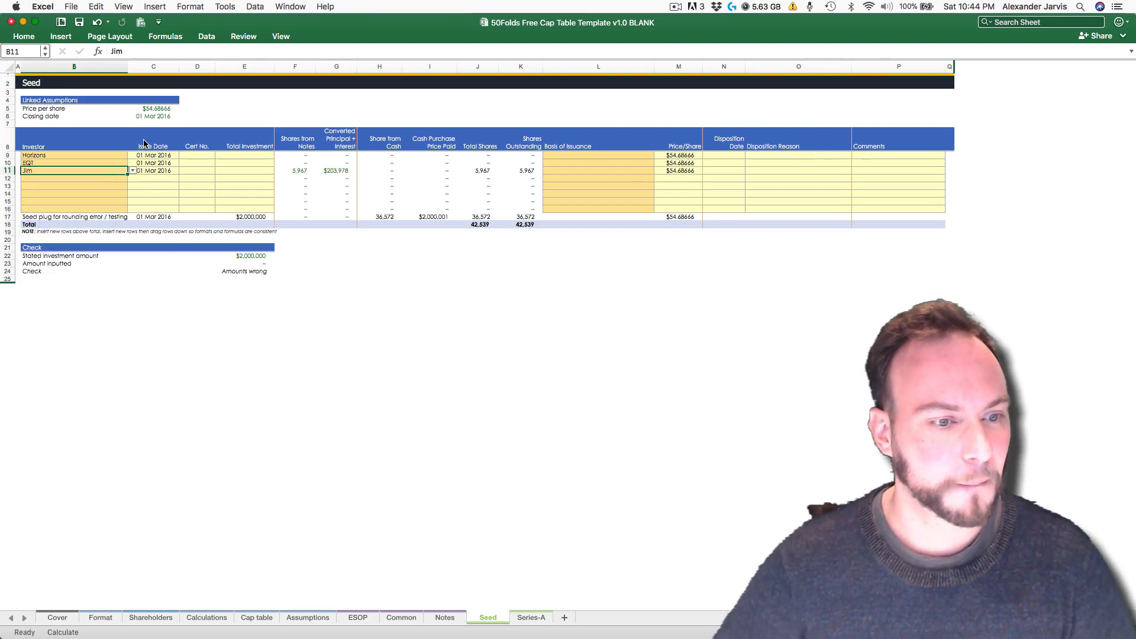
Step: Check the angel shareholders on the Shareholders sheet and choose the second angel noteholder as the fourth investor in B12 on the Seed sheet
left_click(145, 618)
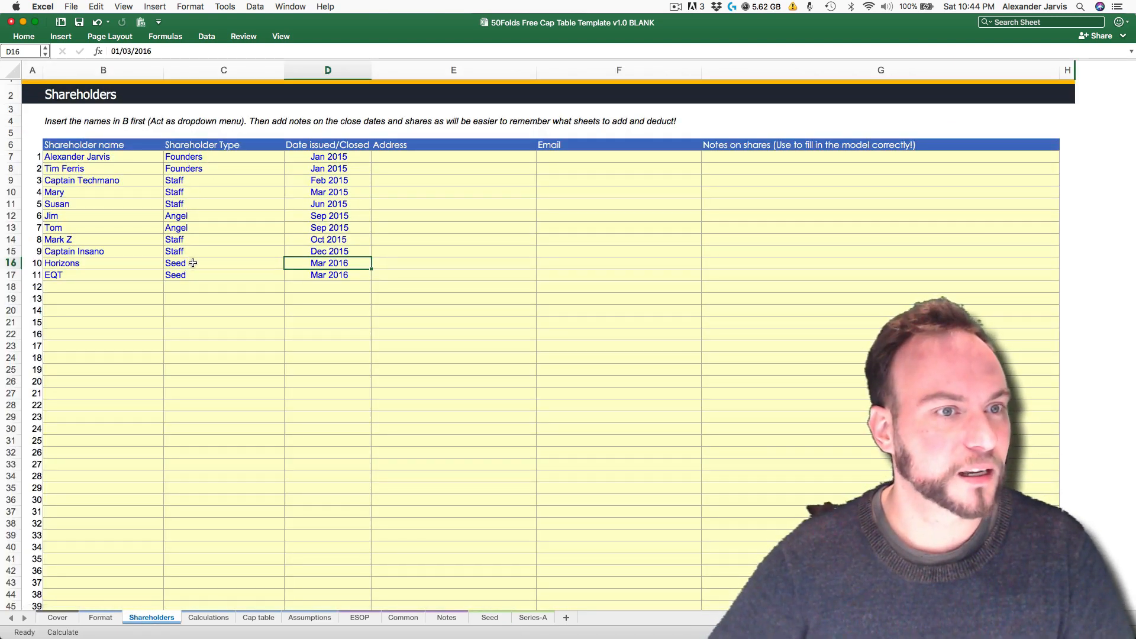
left_click(491, 619)
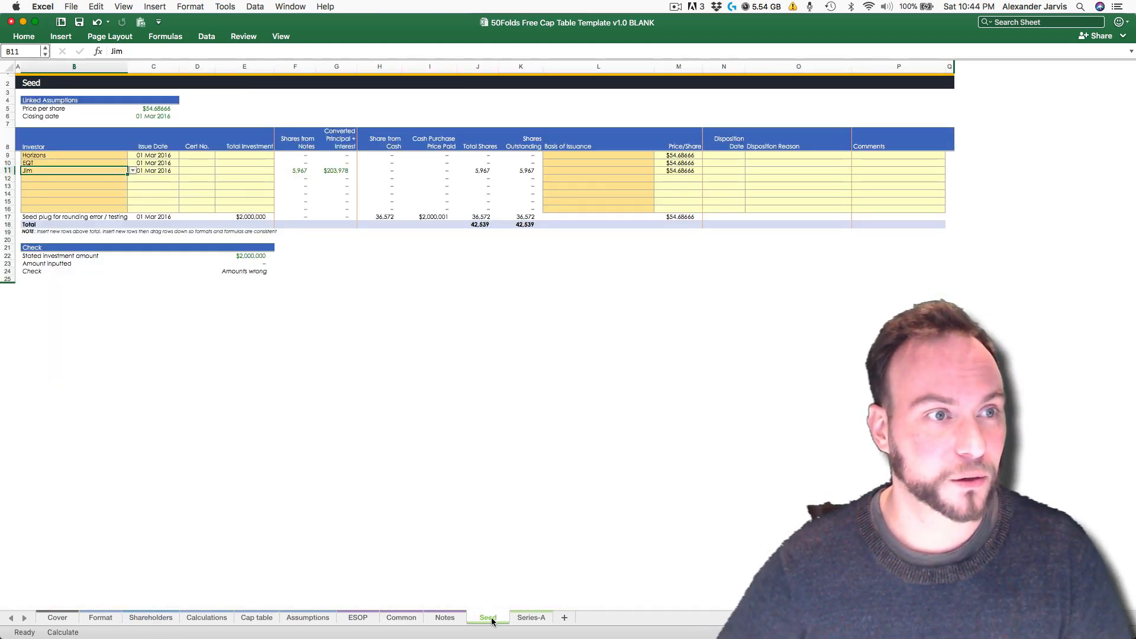
key("Down")
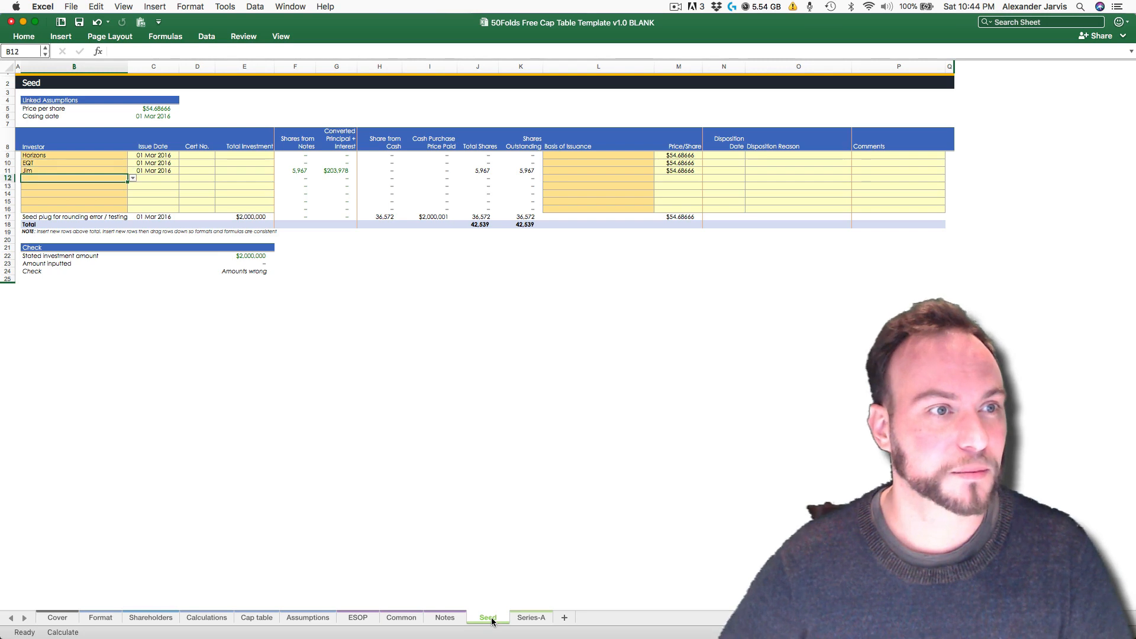
key("alt+Down")
key("Up")
key("Up")
key("Up")
key("Up")
key("Up")
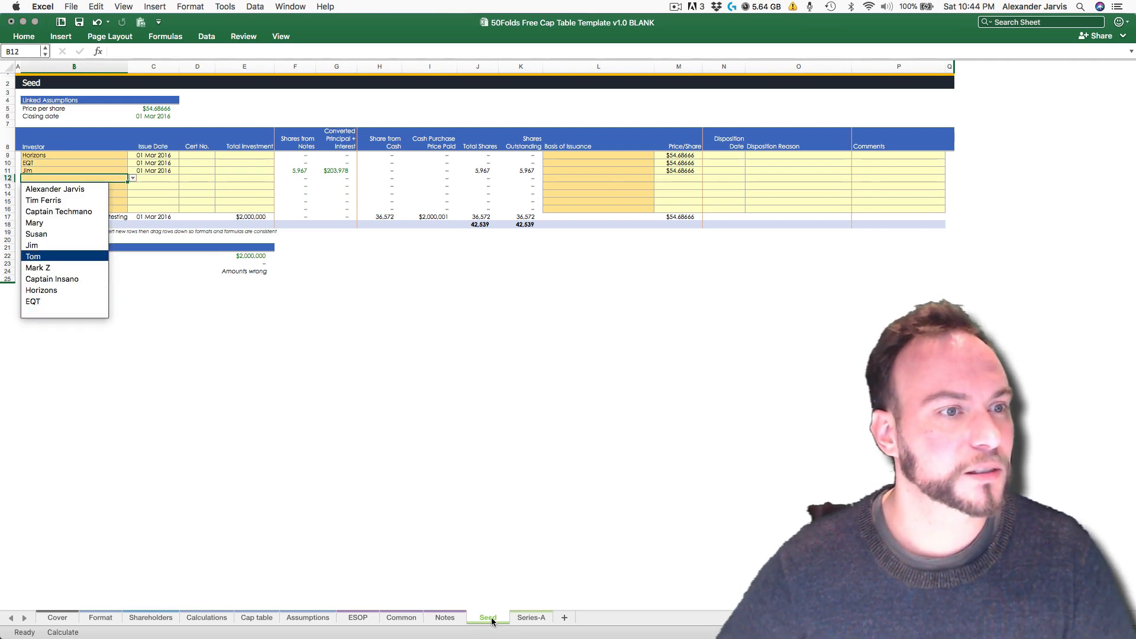
key("Return")
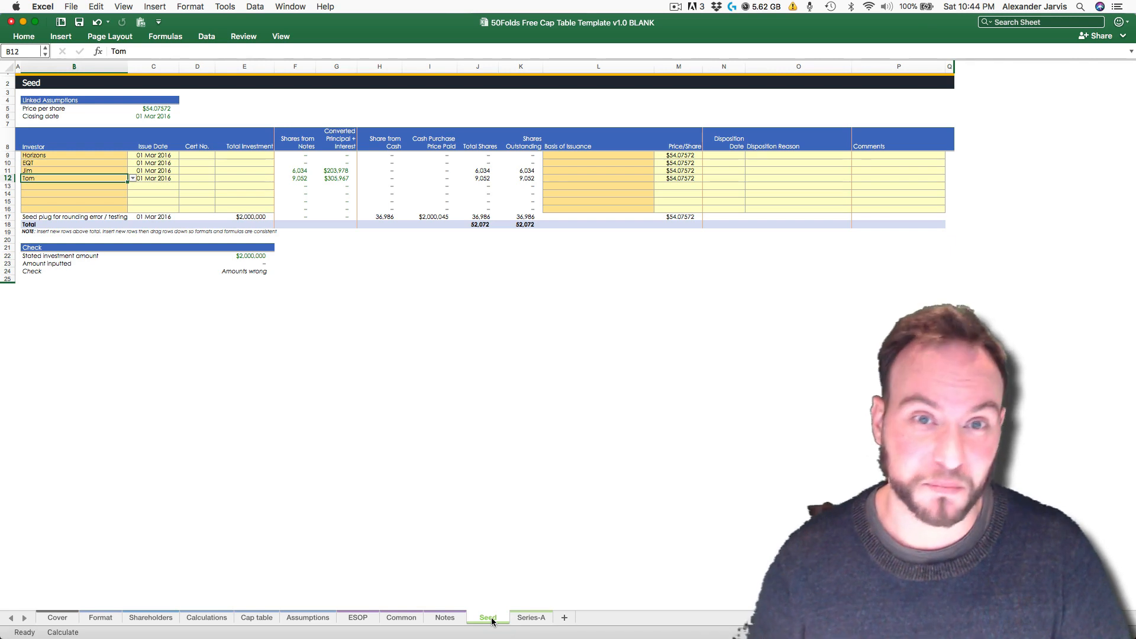
Step: Set the Basis of Issuance to Original issuance for Horizons and EQT in L9 and L10
key("Right")
key("Right")
key("Right")
key("Right")
key("Right")
key("Right")
key("Right")
key("Right")
key("Right")
key("Right")
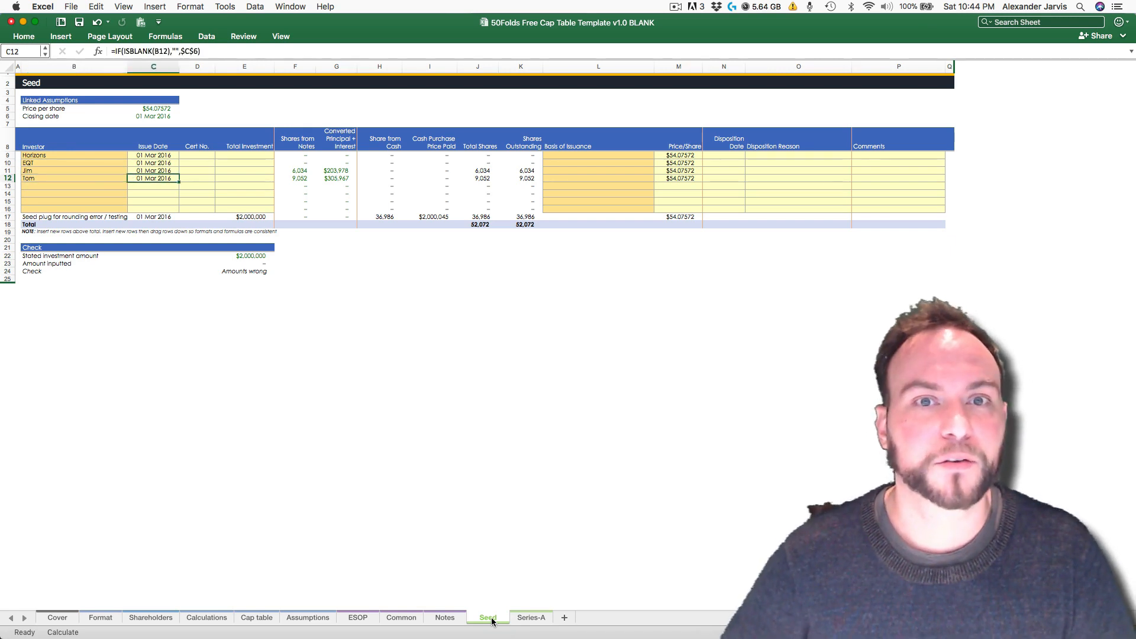
key("Up")
key("Up")
key("Up")
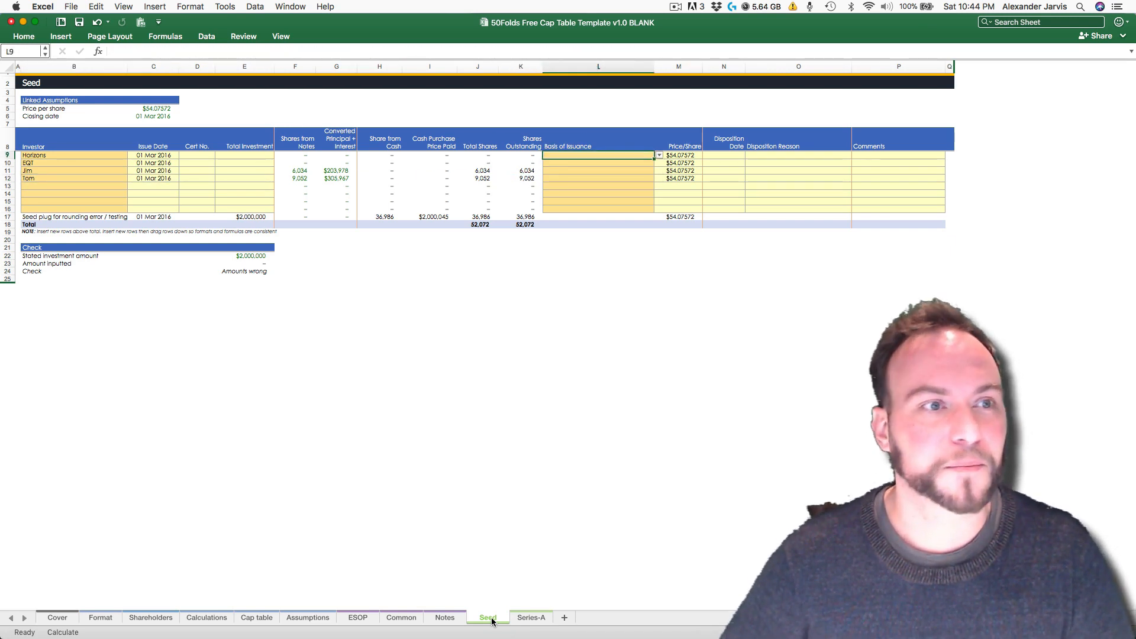
key("alt+Down")
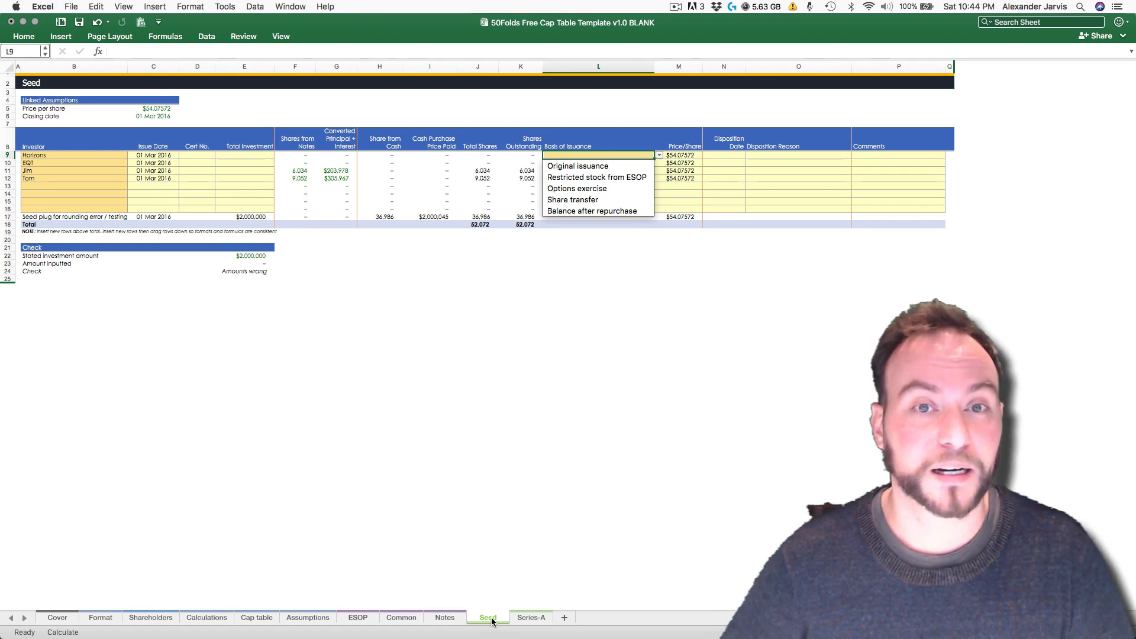
key("Down")
key("Return")
key("Down")
key("alt+Down")
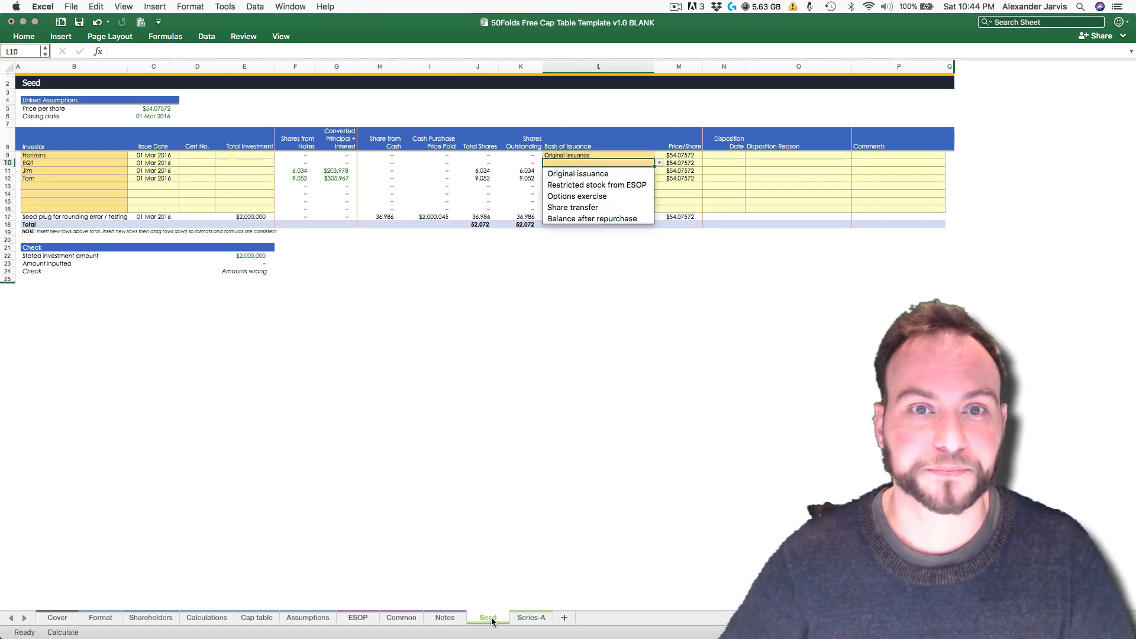
key("Down")
key("Return")
Step: Set the Basis of Issuance to Options exercise for the two angel noteholders in L11 and L12
key("Down")
key("alt+Down")
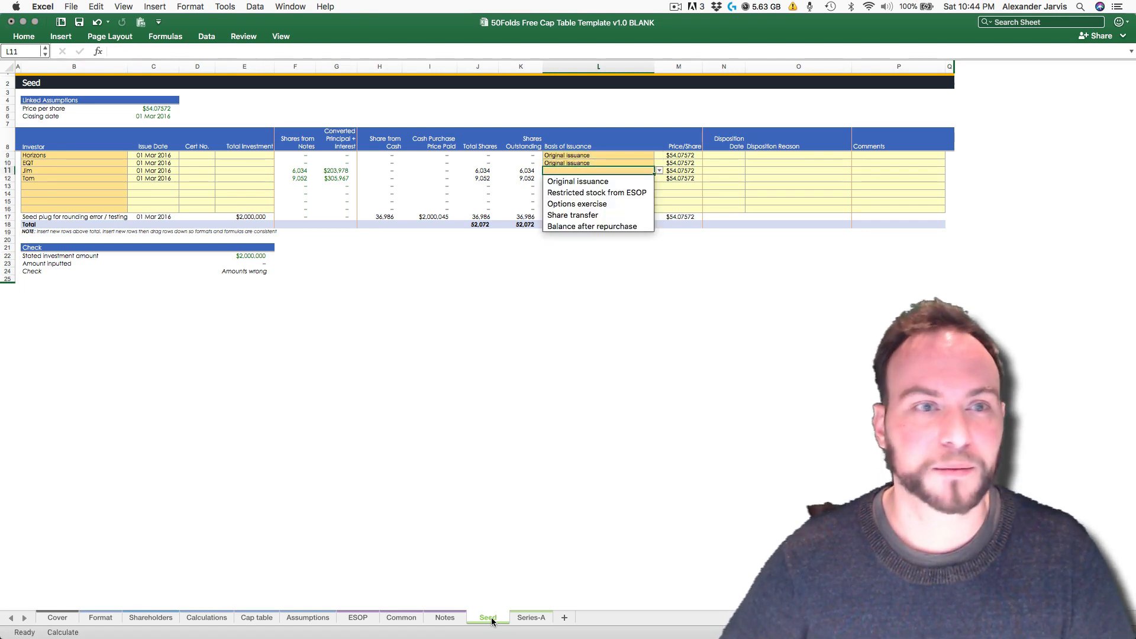
key("Down")
key("Down")
key("Down")
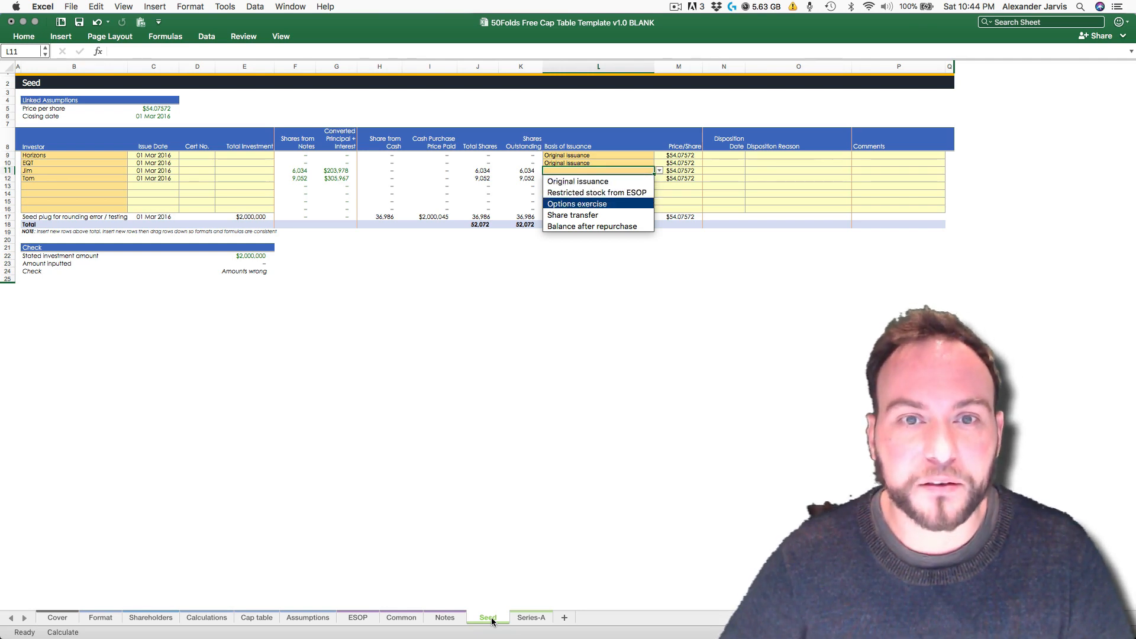
key("Return")
key("Down")
key("alt+Down")
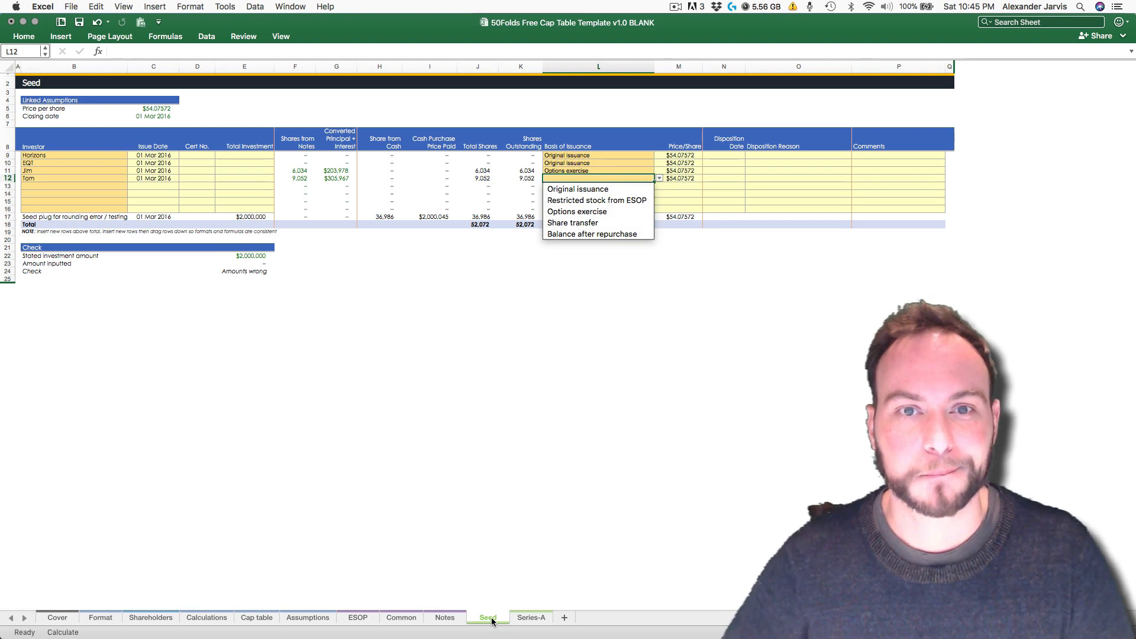
key("Down")
key("Down")
key("Down")
key("Return")
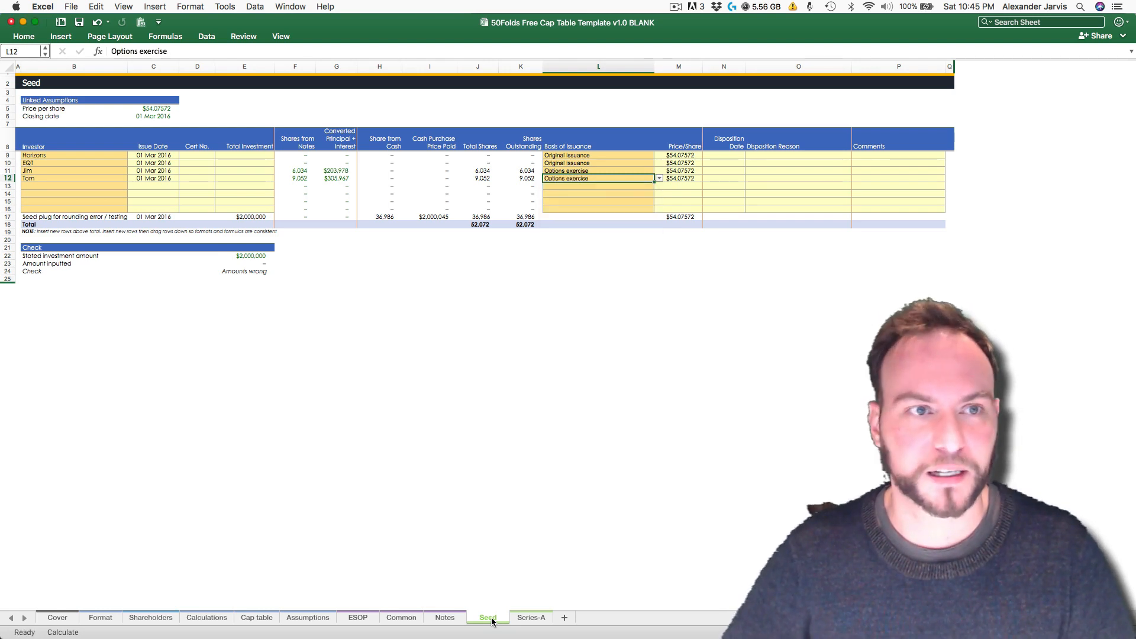
Step: Check the Seed investment amount on the Assumptions sheet and enter 1300000 as Horizons' total investment in E9 on the Seed sheet
key("Left")
key("Left")
key("Left")
key("Left")
key("Left")
key("Left")
key("Left")
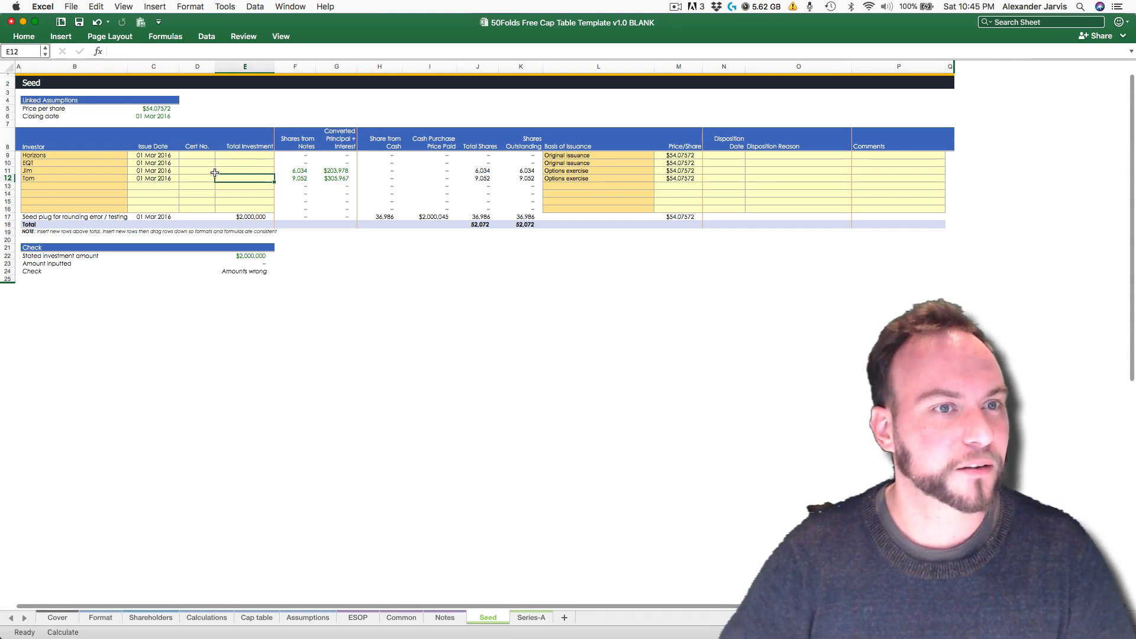
left_click(235, 156)
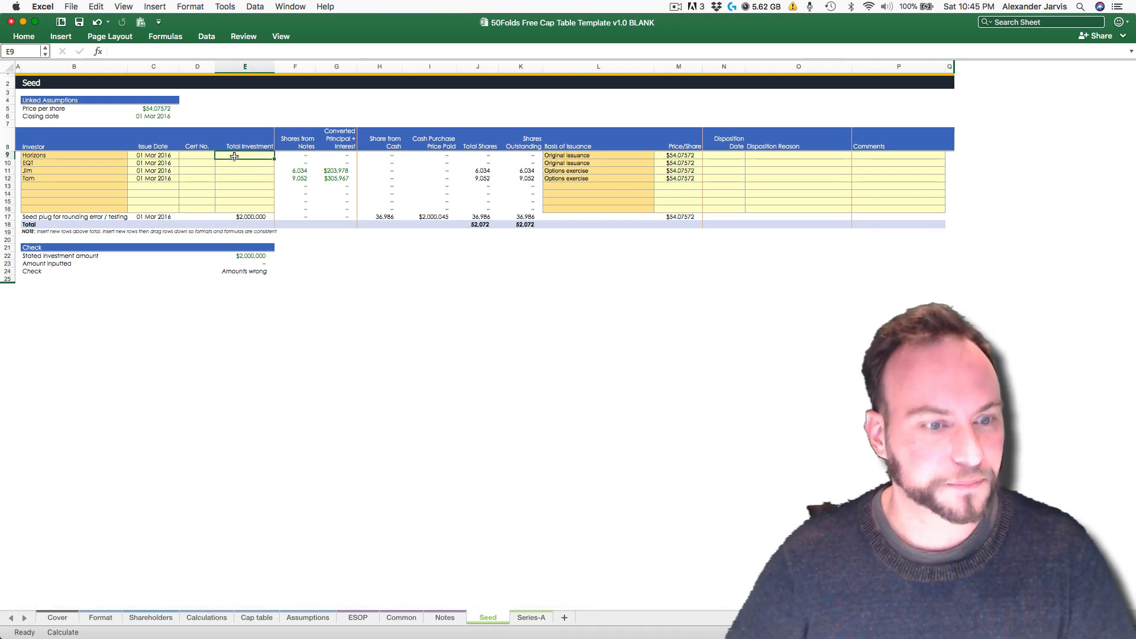
left_click(296, 617)
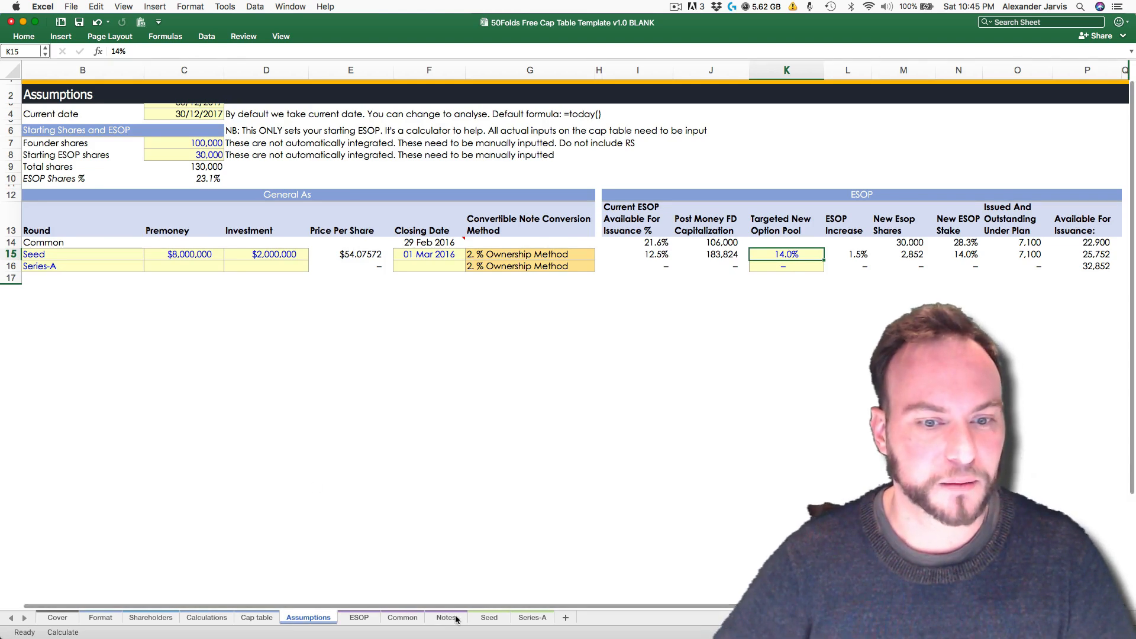
left_click(491, 619)
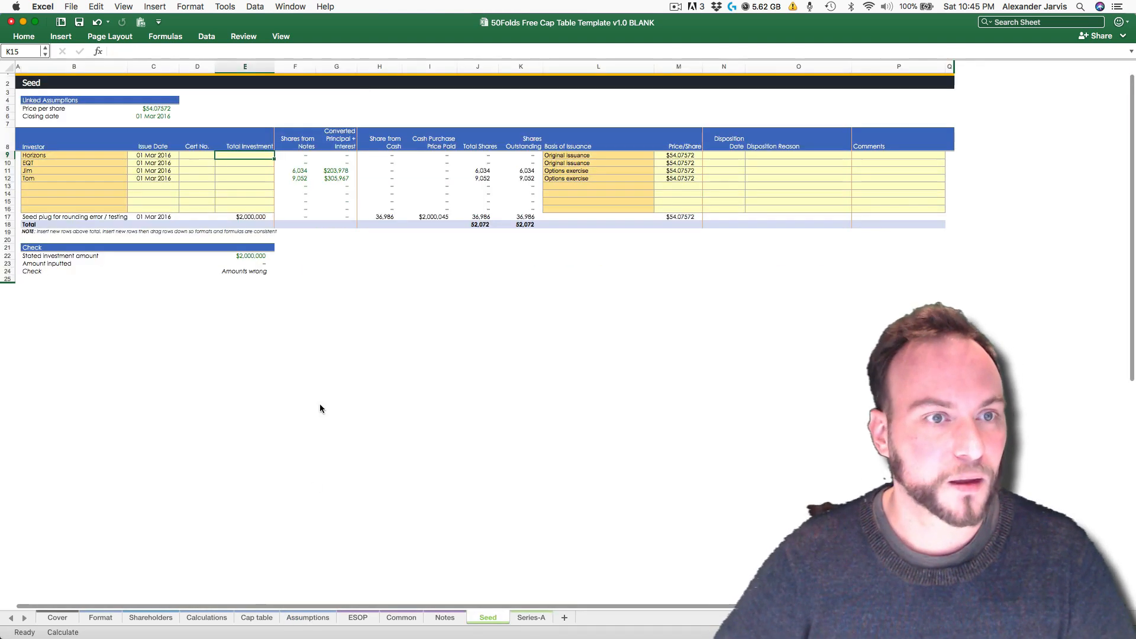
type("1300000")
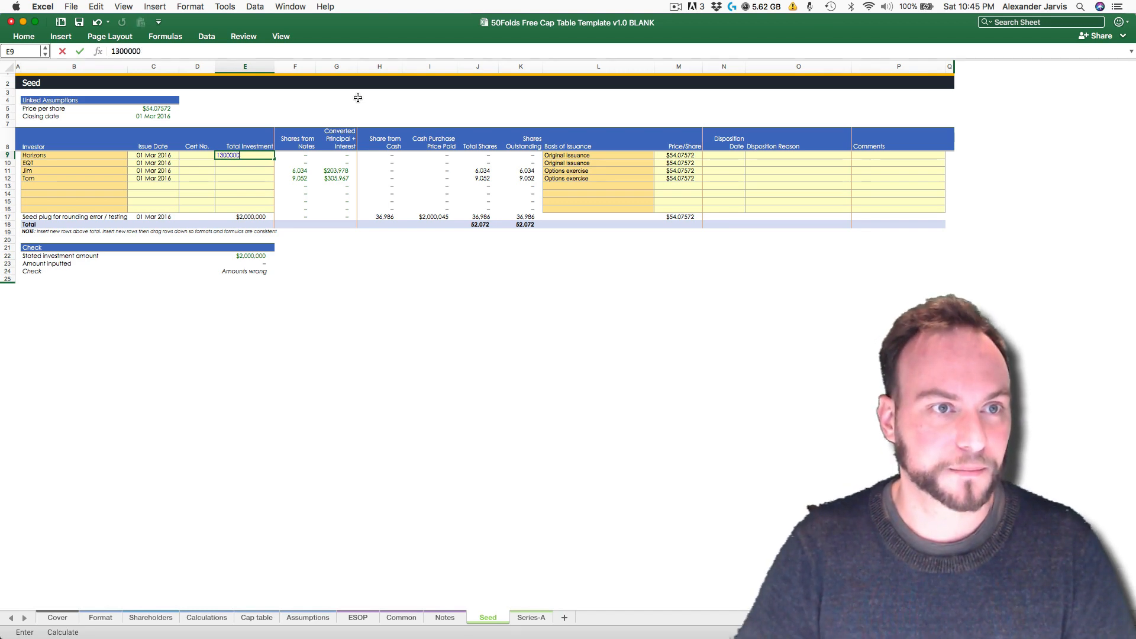
key("Return")
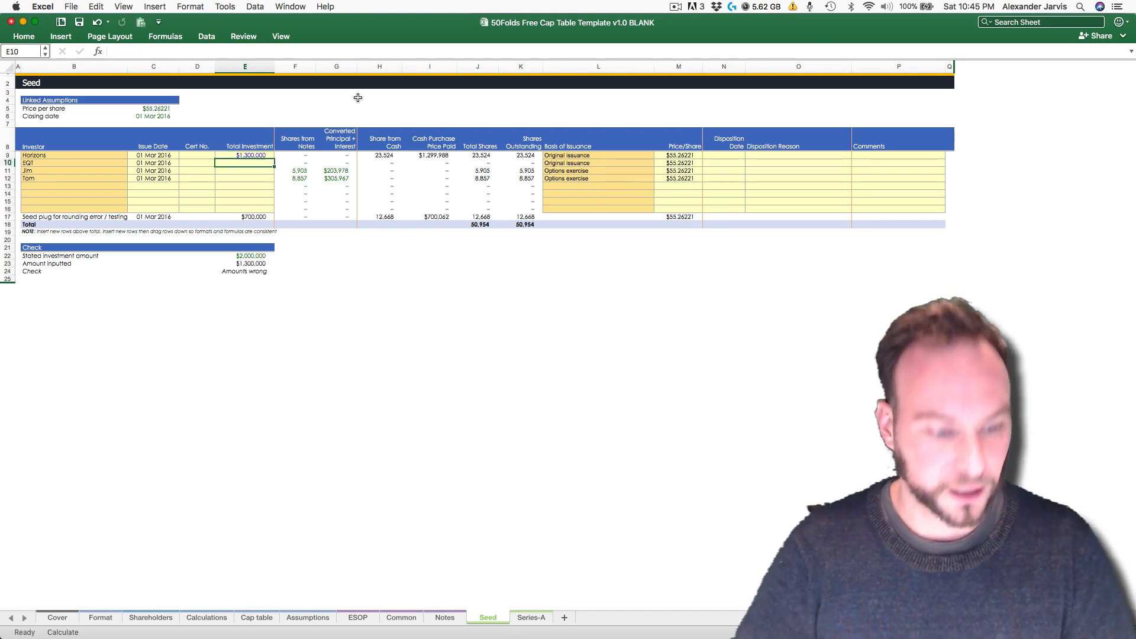
Step: Enter 800000 as EQT's total investment in E10, and correct it to 700000
type("800000")
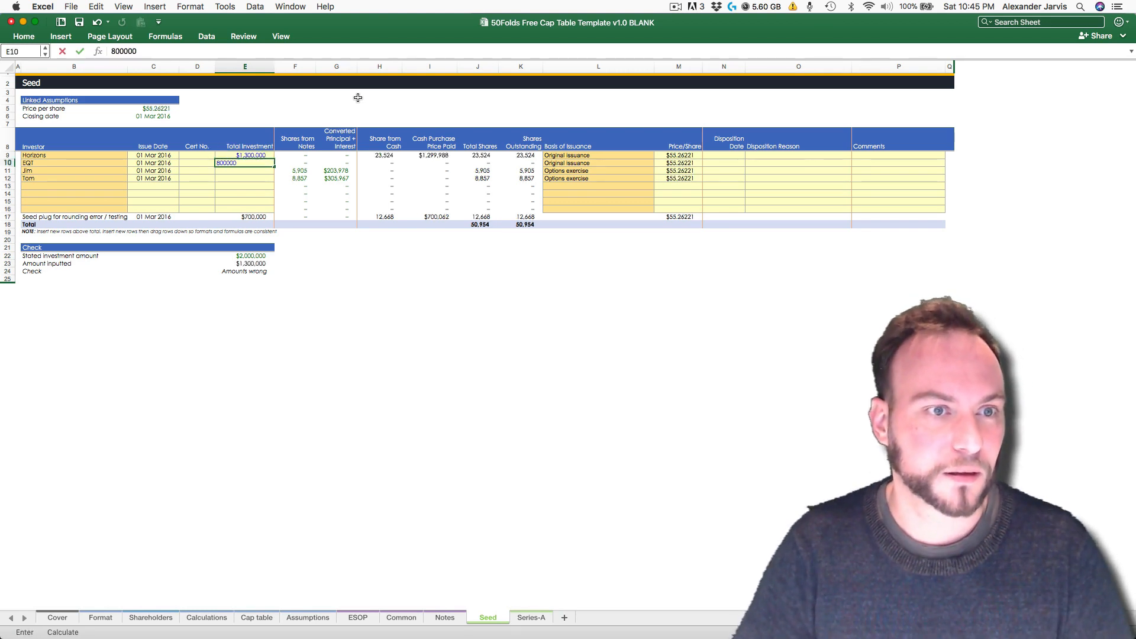
key("Return")
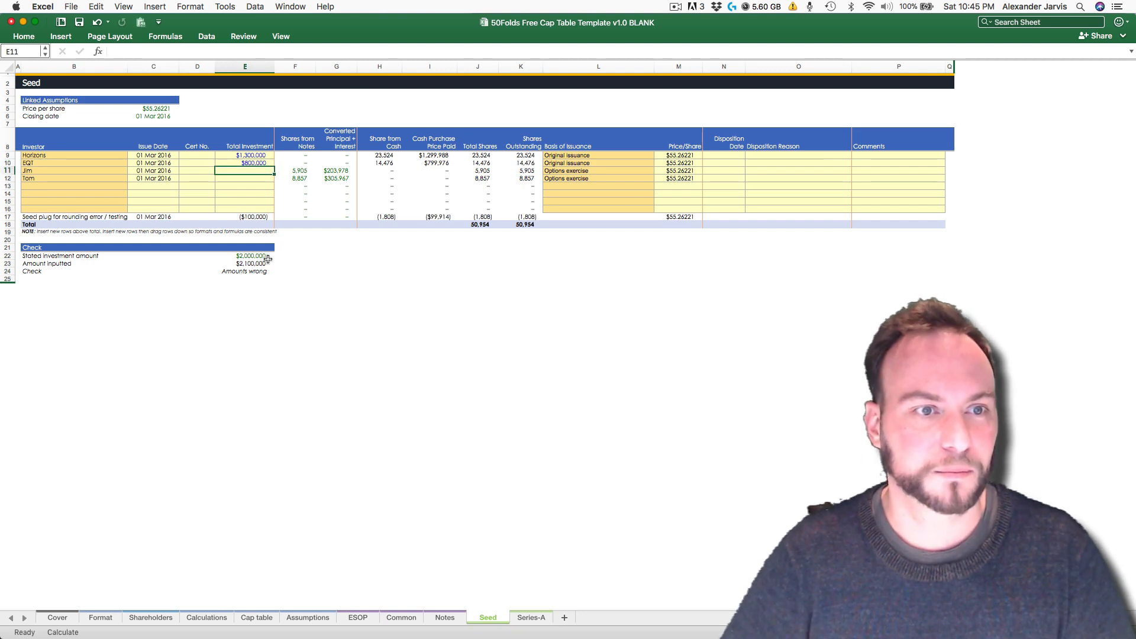
left_click(245, 163)
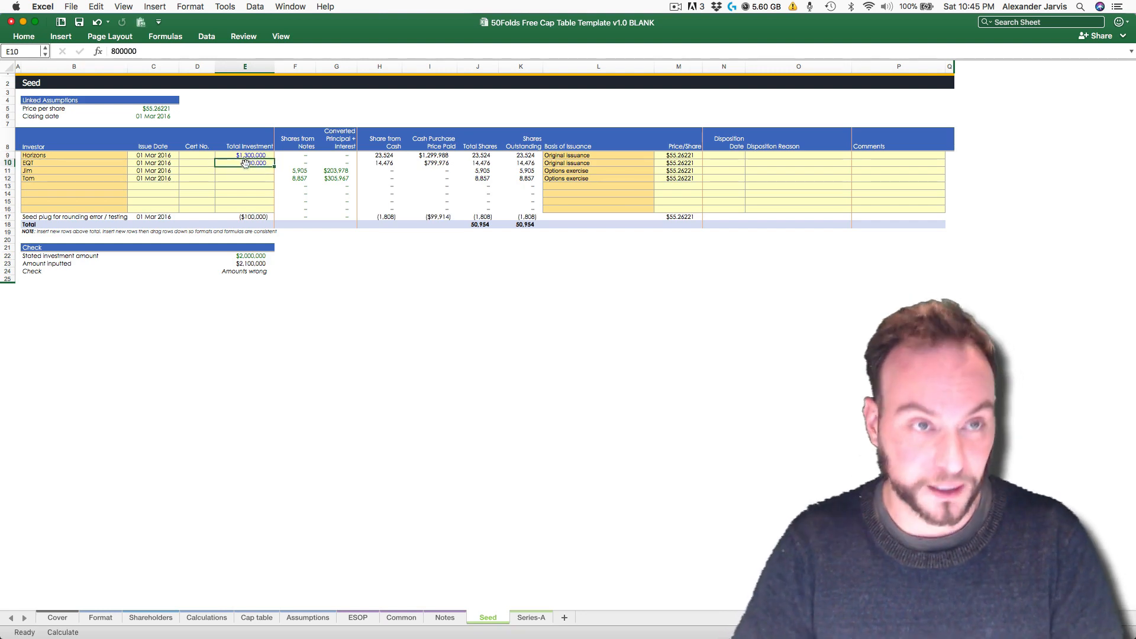
type("700,00")
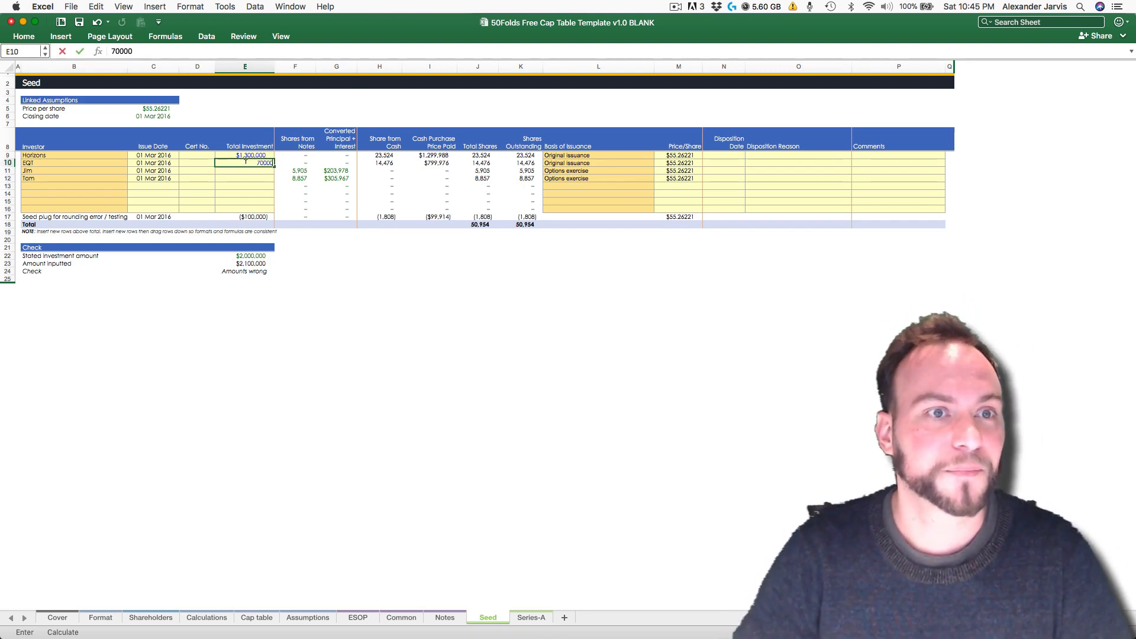
type("0")
key("Return")
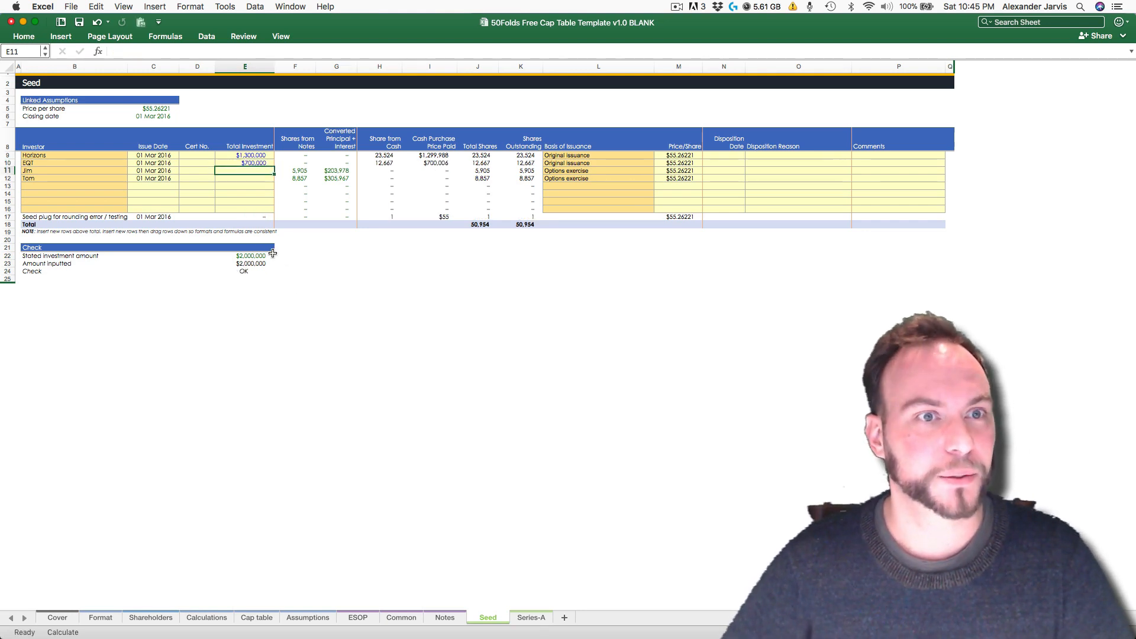
Step: Examine the two note holders' rows on the Seed sheet, including their shares from notes and converted principal plus interest
key("shift+space")
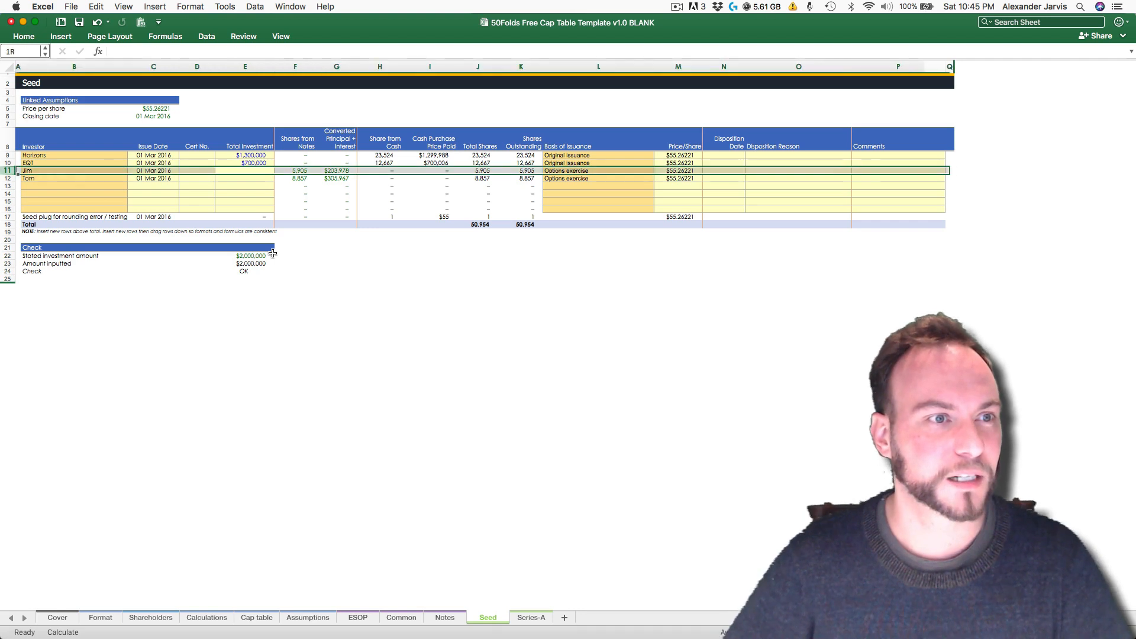
key("shift+Down")
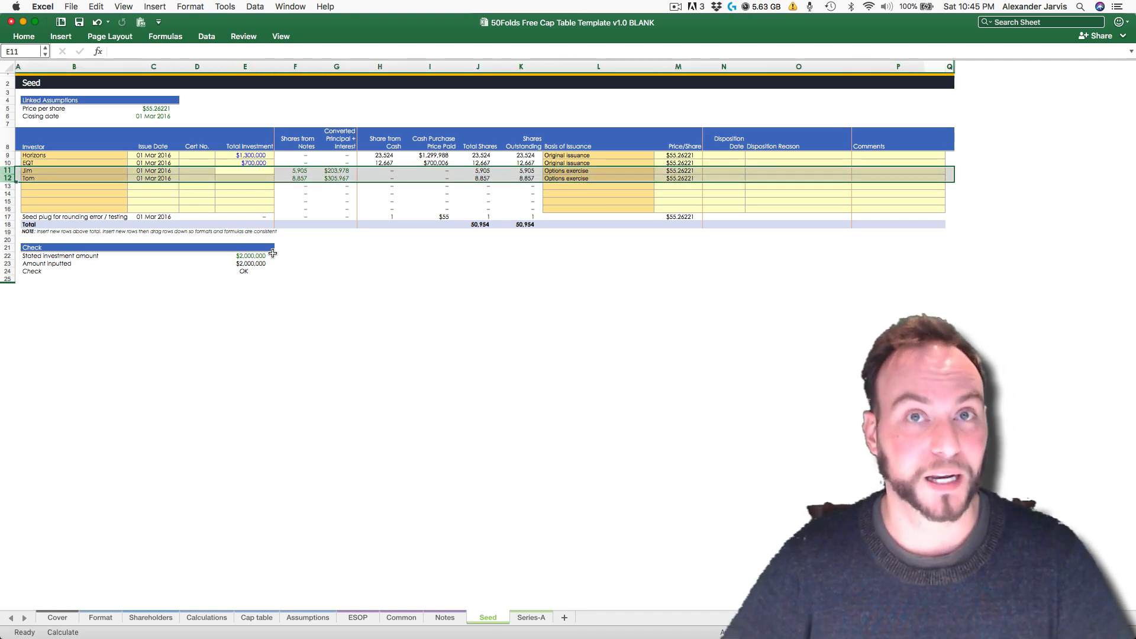
key("Left")
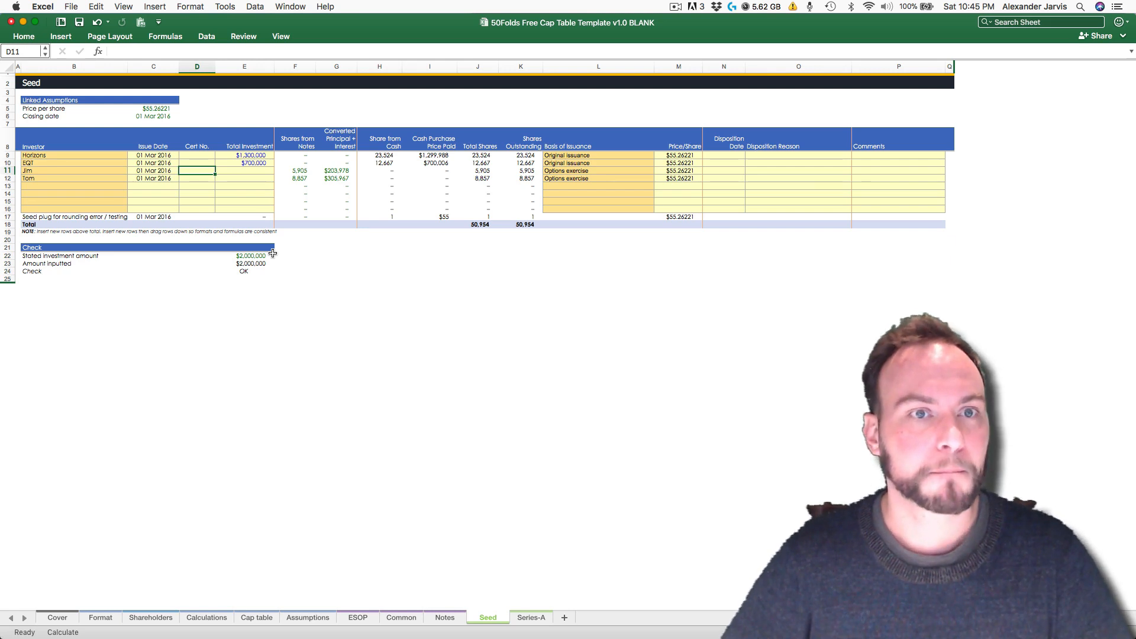
key("Right")
key("Right")
key("shift+Down")
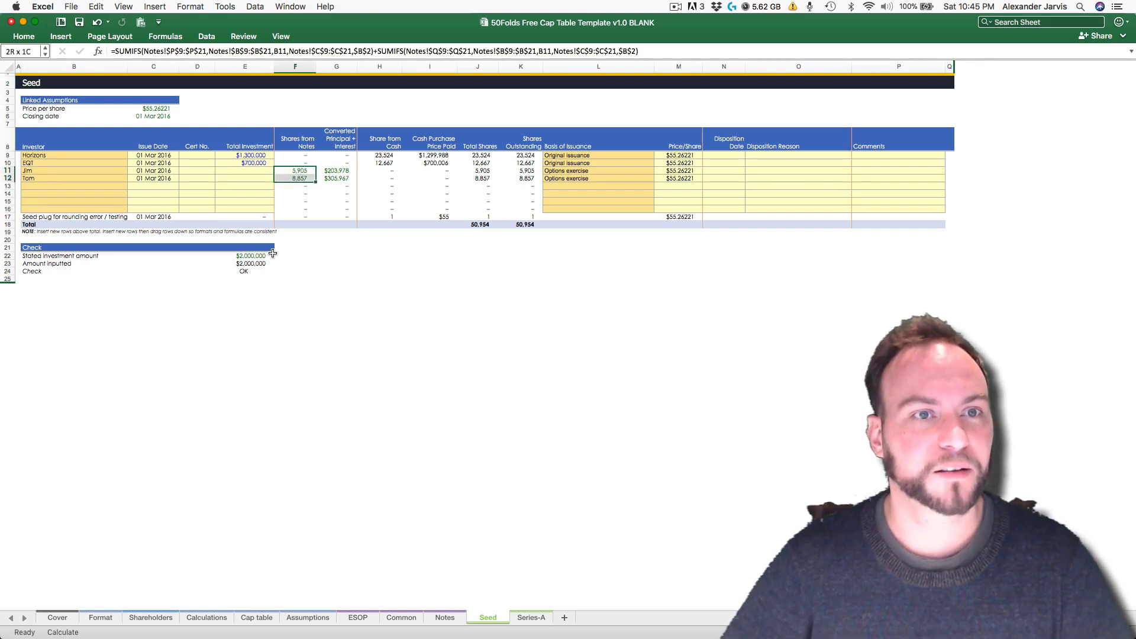
key("shift+Right")
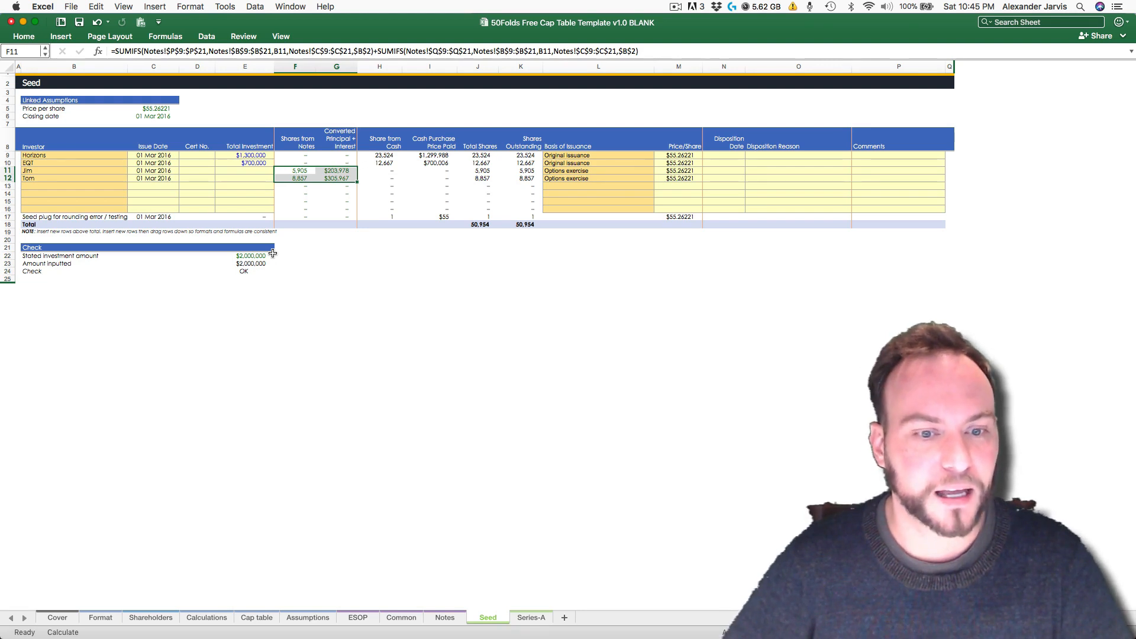
Step: Examine the cap, discount, effective discount and conversion price of the convertible notes on the Notes sheet
key("ctrl+Page_Up")
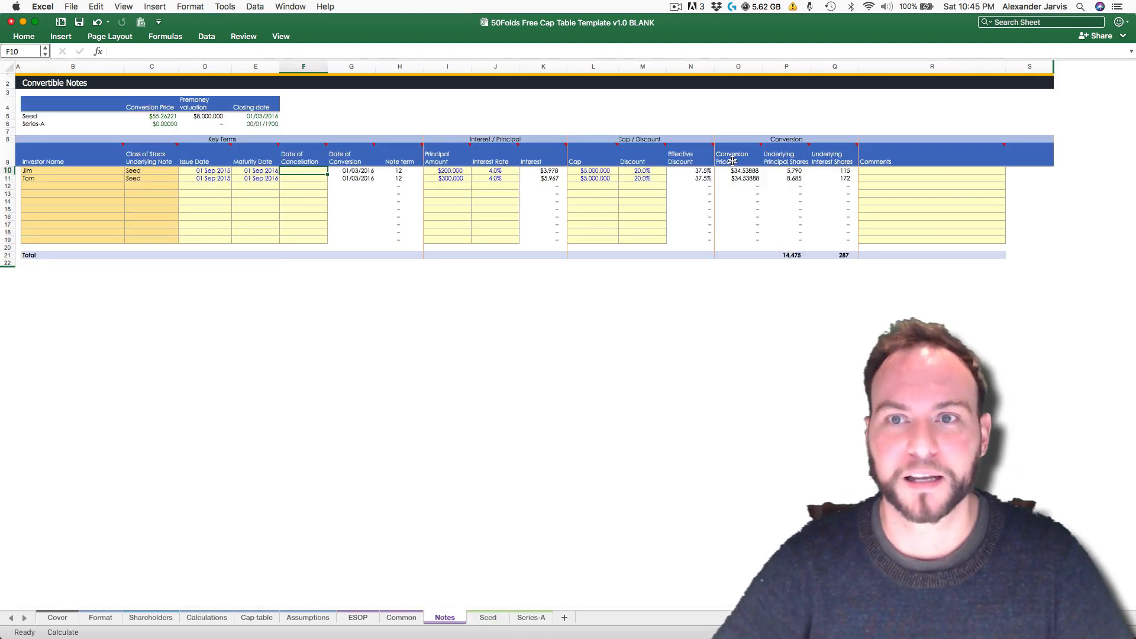
mouse_move(842, 158)
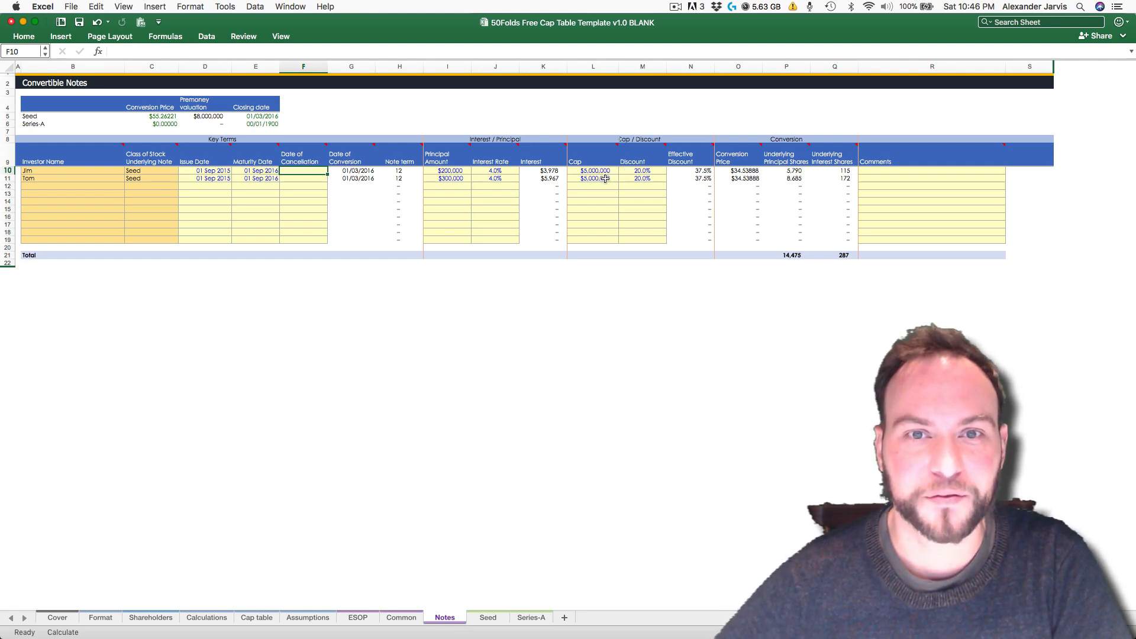
left_click(644, 186)
left_click(643, 168)
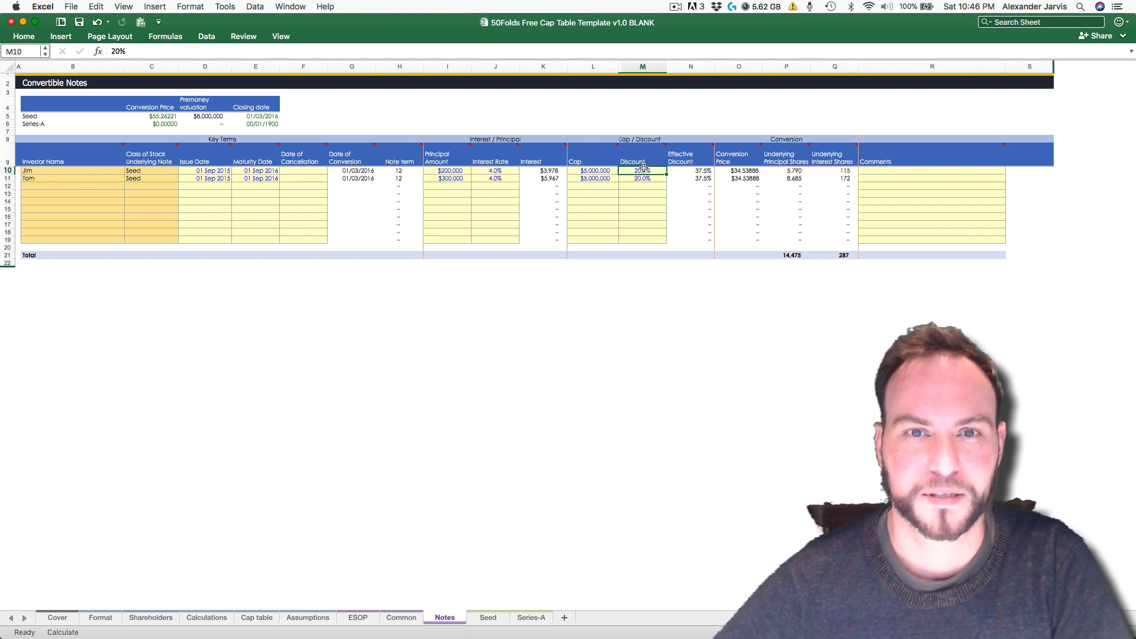
left_click(601, 170)
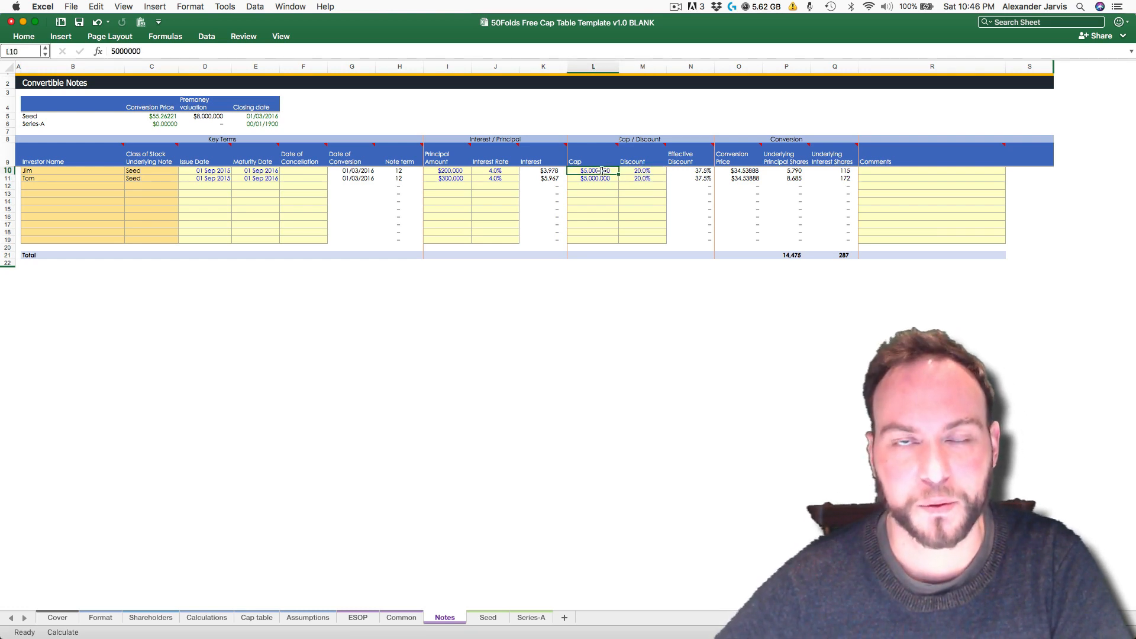
left_click(676, 179)
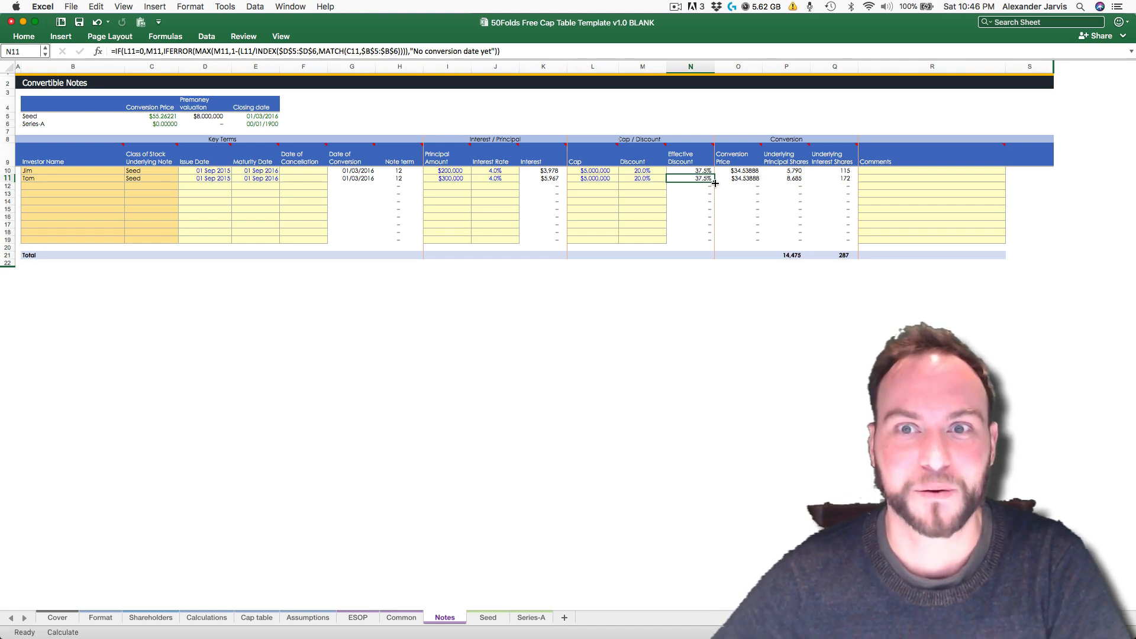
left_click(743, 171)
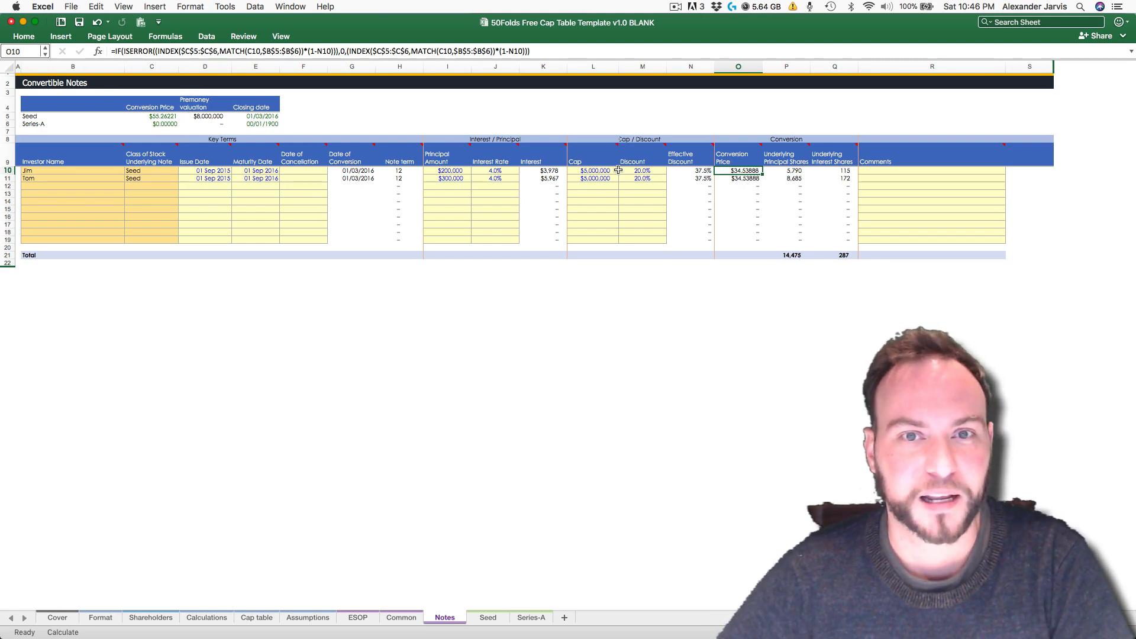
left_click(594, 171)
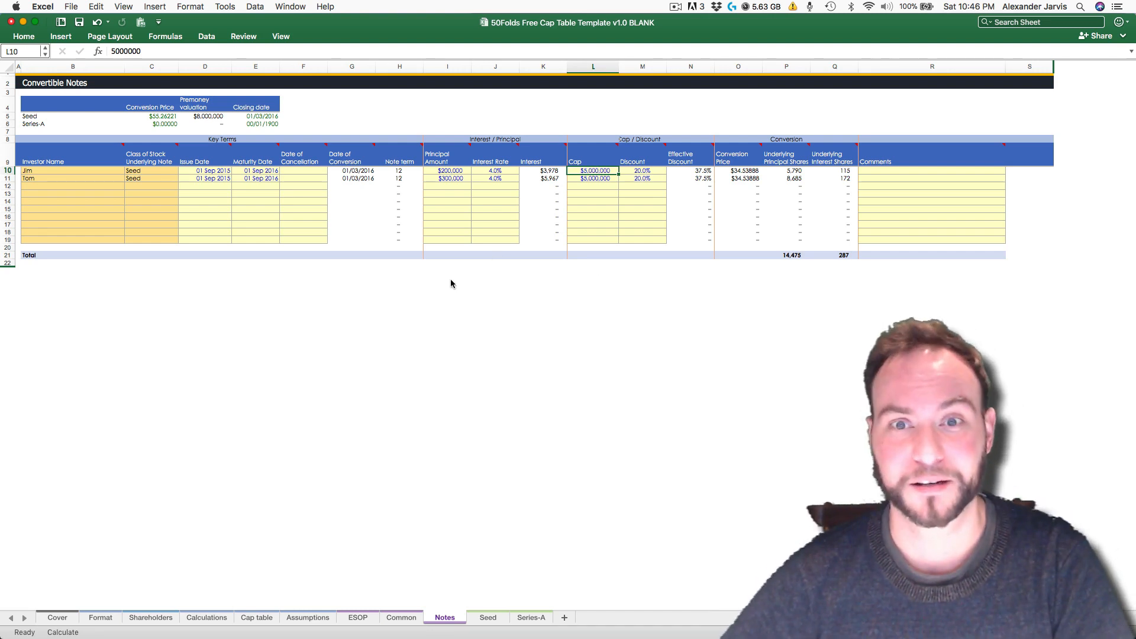
Step: Look back and forth between the Seed, Notes and Common sheets to compare their investor entries
left_click(480, 617)
left_click(245, 201)
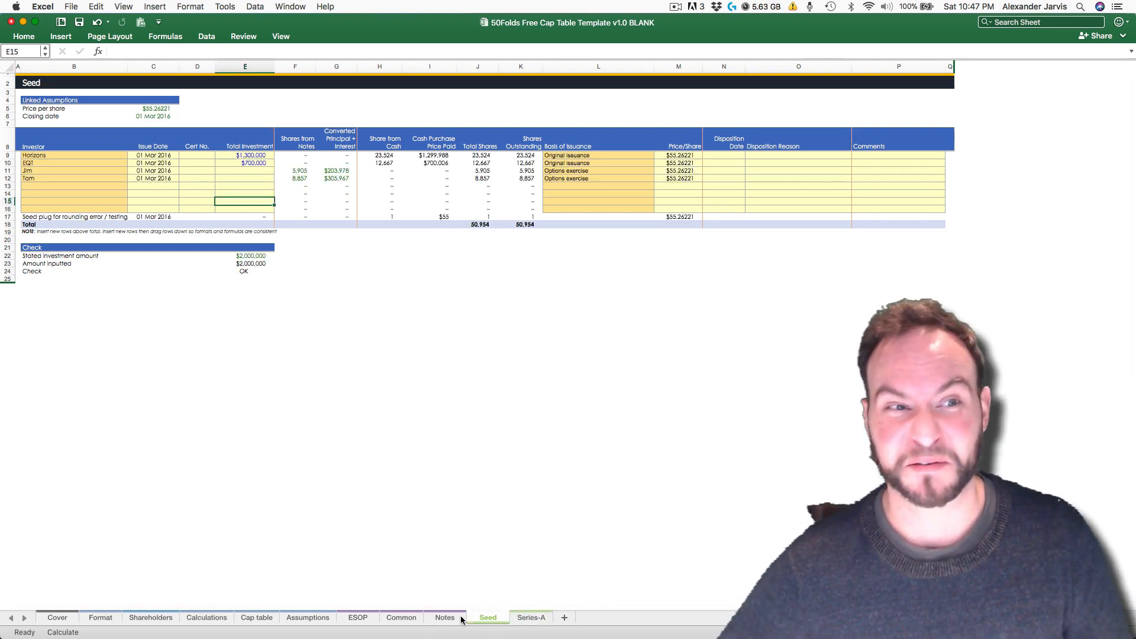
left_click(445, 618)
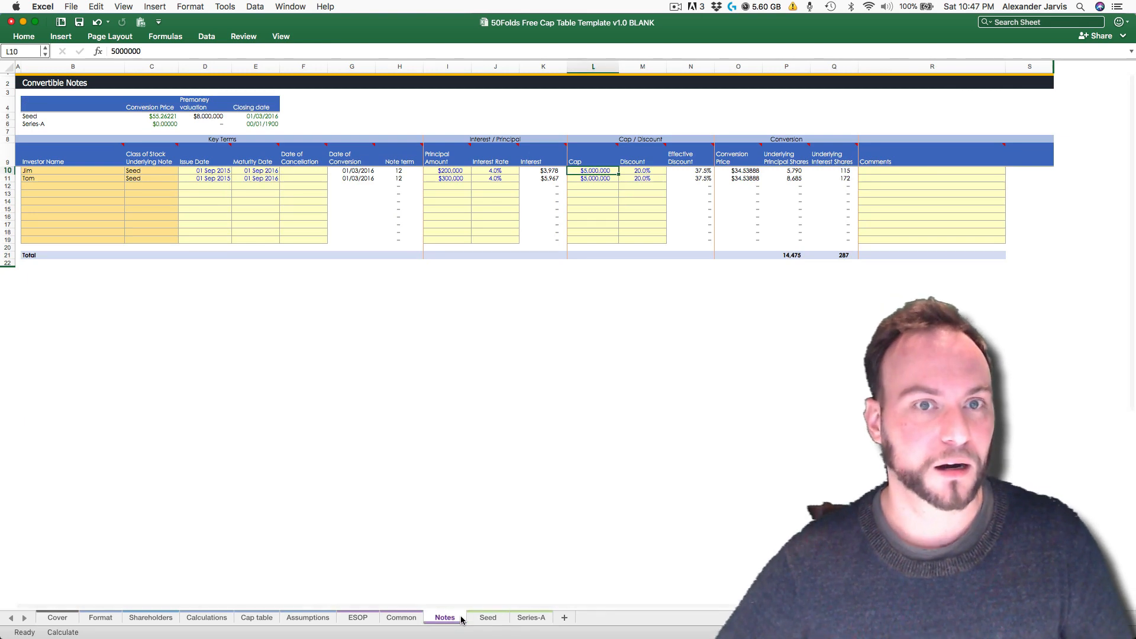
key("ctrl+Page_Up")
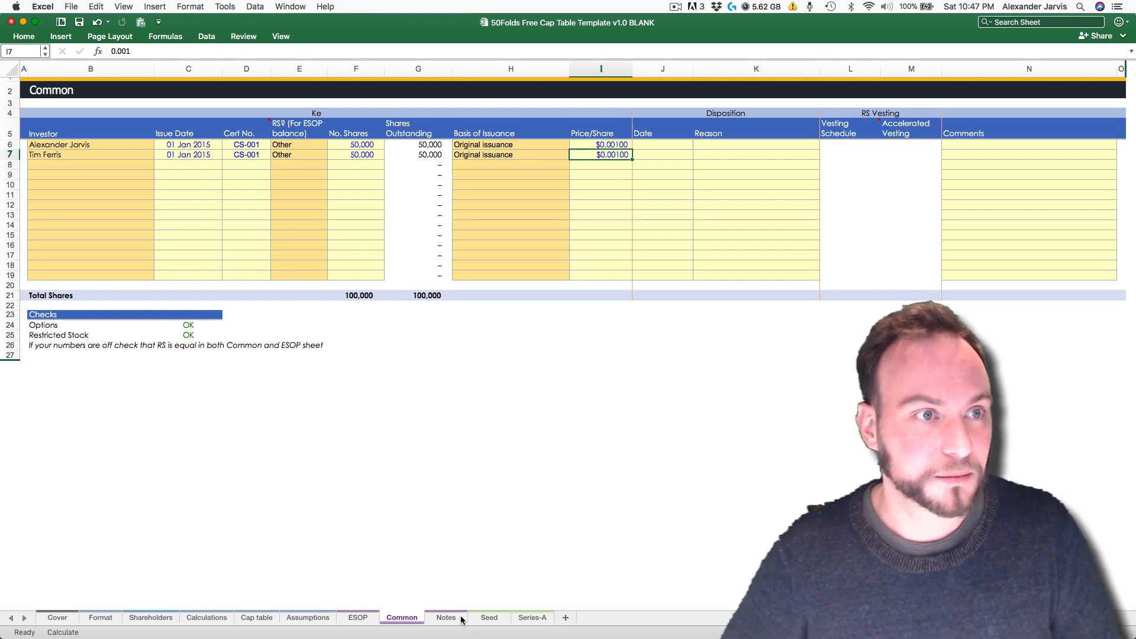
key("ctrl+Page_Down")
key("ctrl+Page_Down")
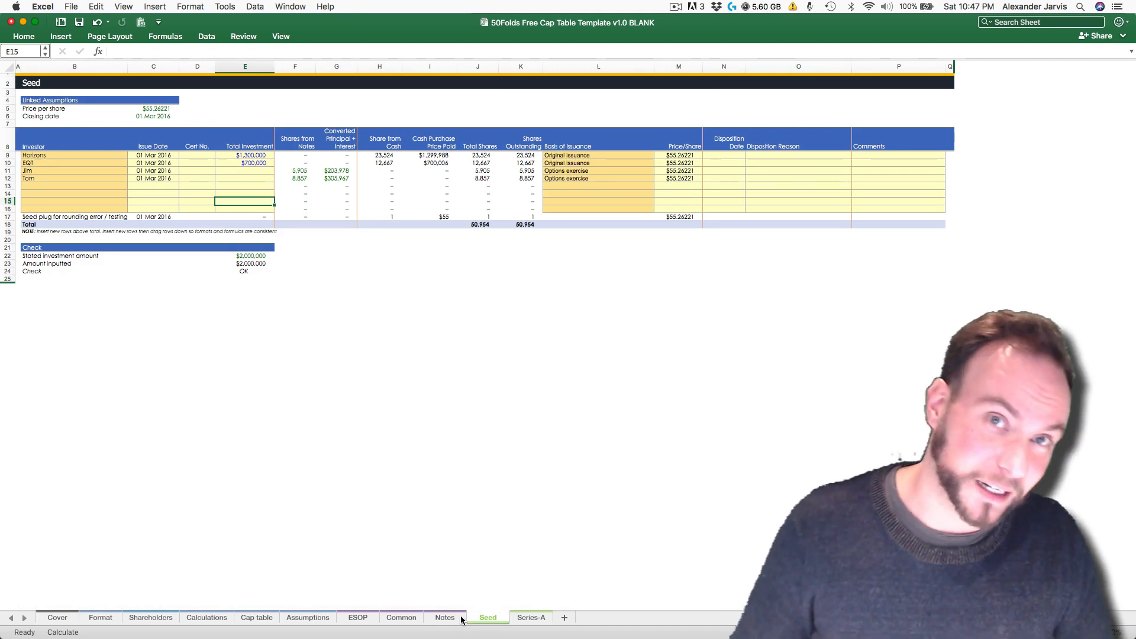
key("ctrl+Page_Up")
key("ctrl+Page_Up")
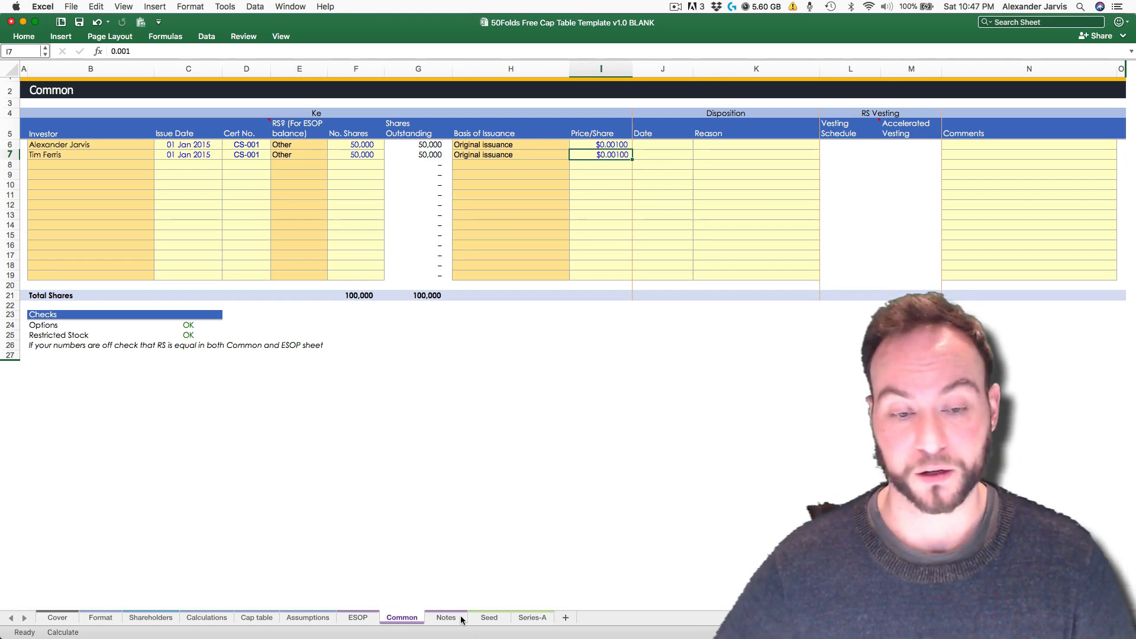
Step: Go back through ESOP and Assumptions to the Cap table sheet and inspect the note holders' share formulas in the Seed section
key("ctrl+Page_Up")
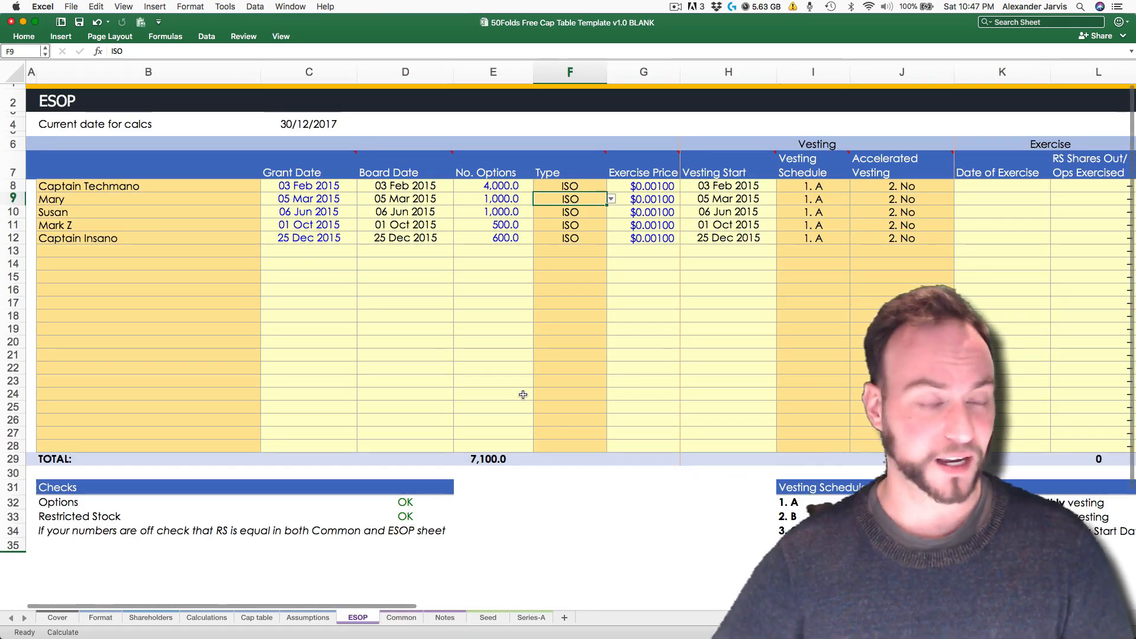
key("ctrl+Page_Up")
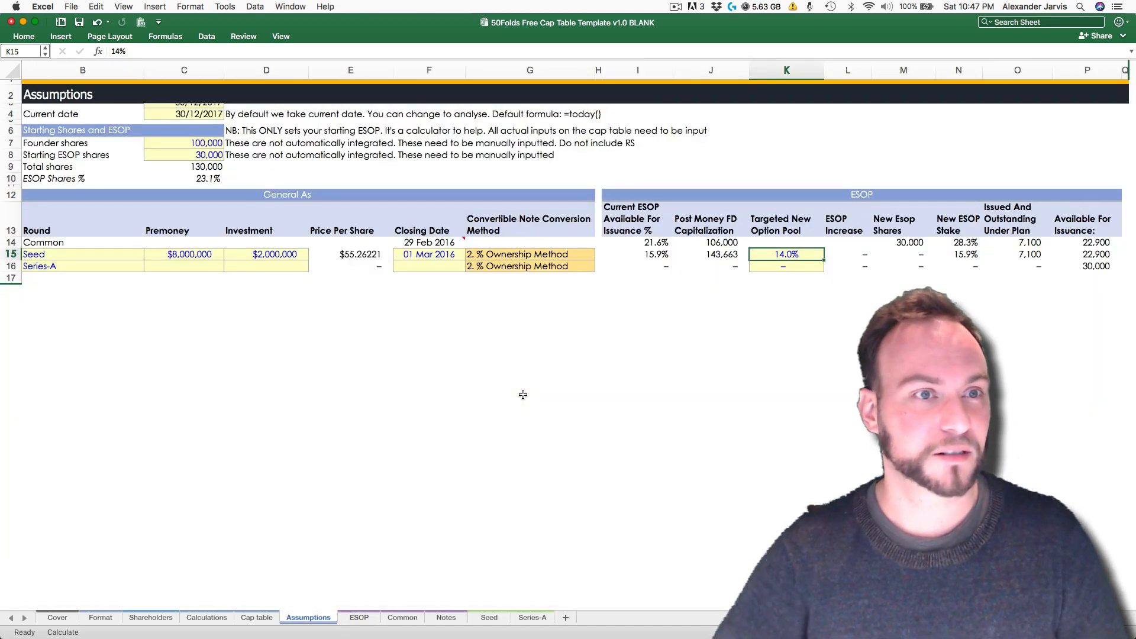
key("ctrl+Page_Up")
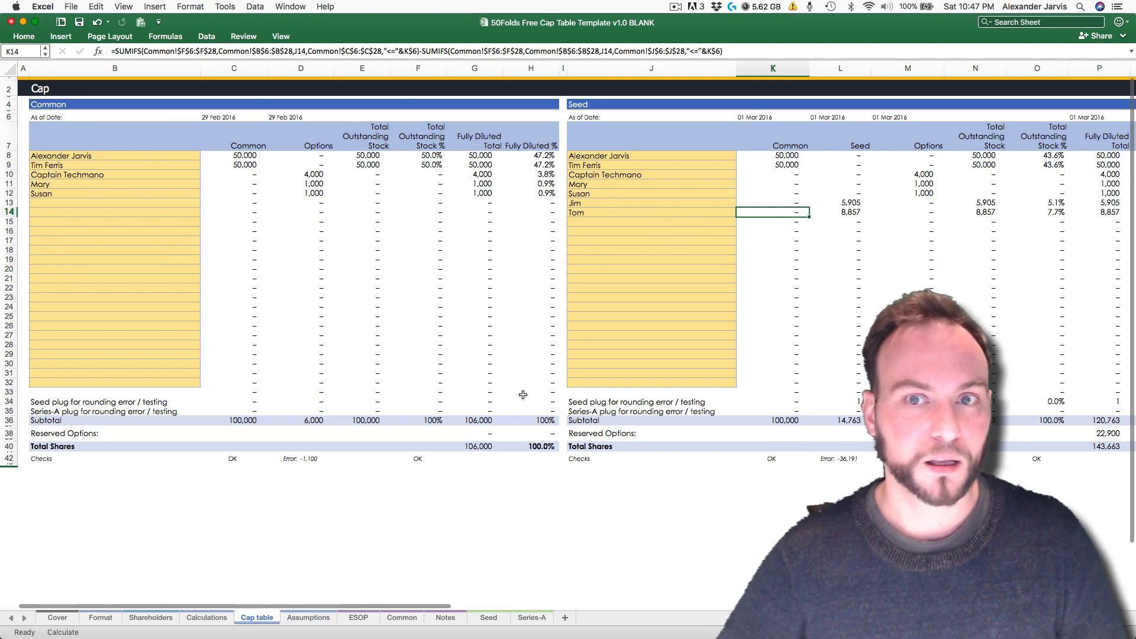
key("Left")
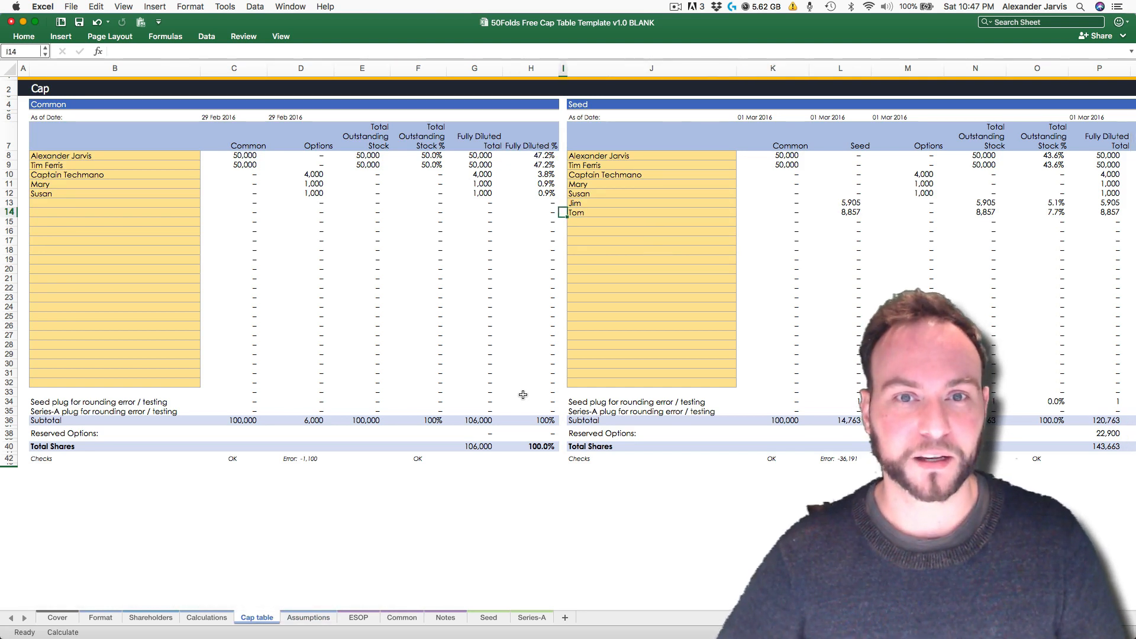
key("Up")
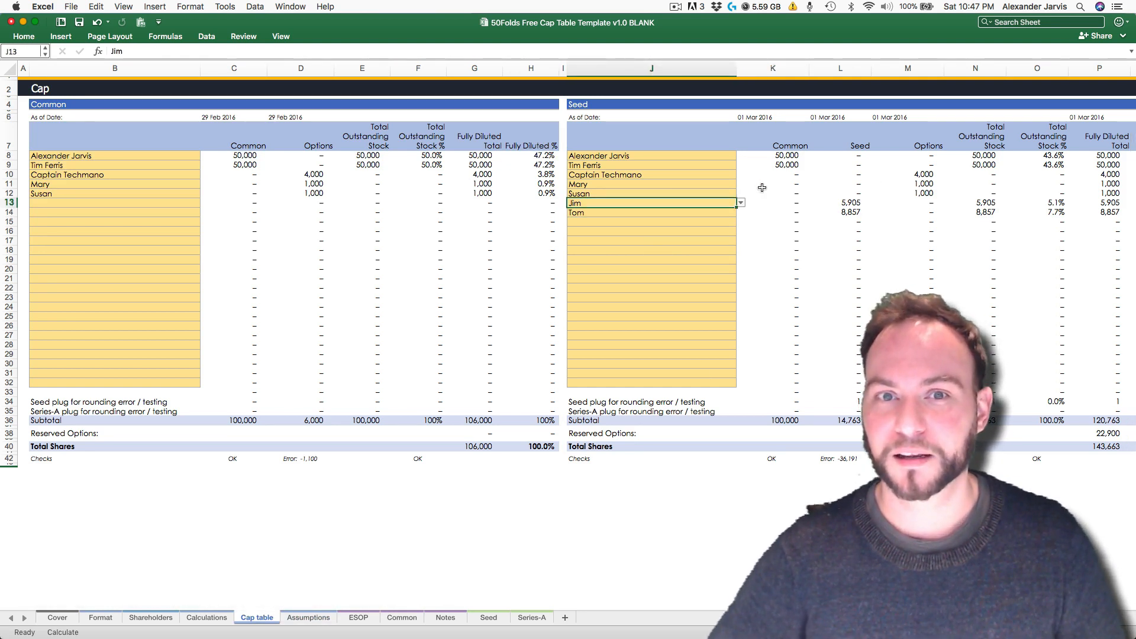
left_click_drag(840, 202, 840, 212)
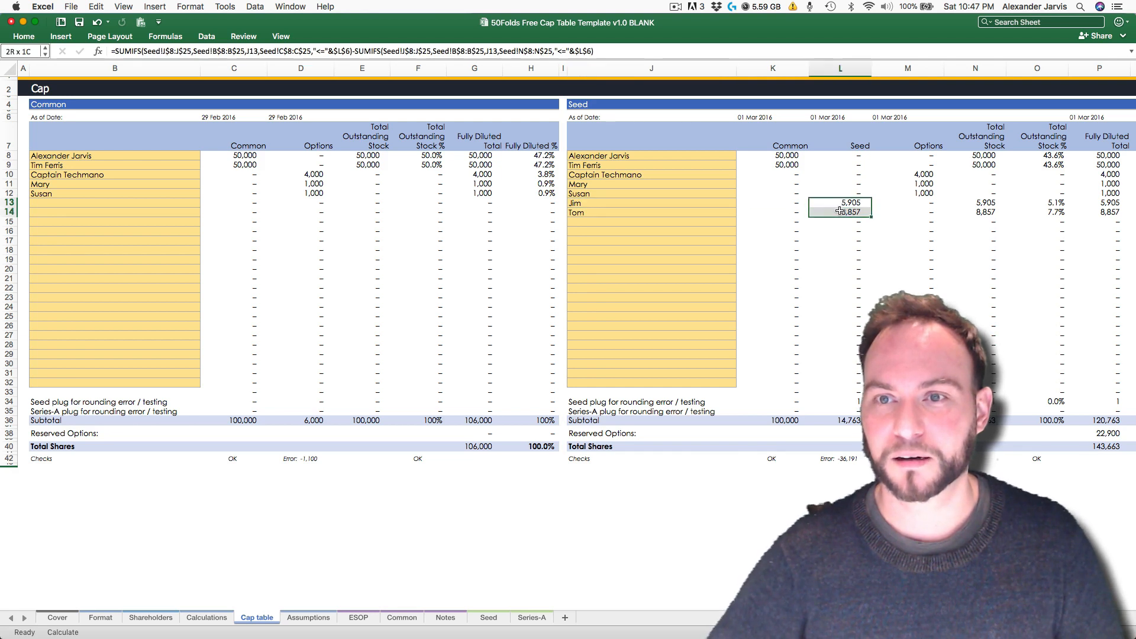
Step: Choose Horizons as the investor in cell J15 of the cap table's Seed section
left_click(638, 216)
key("Down")
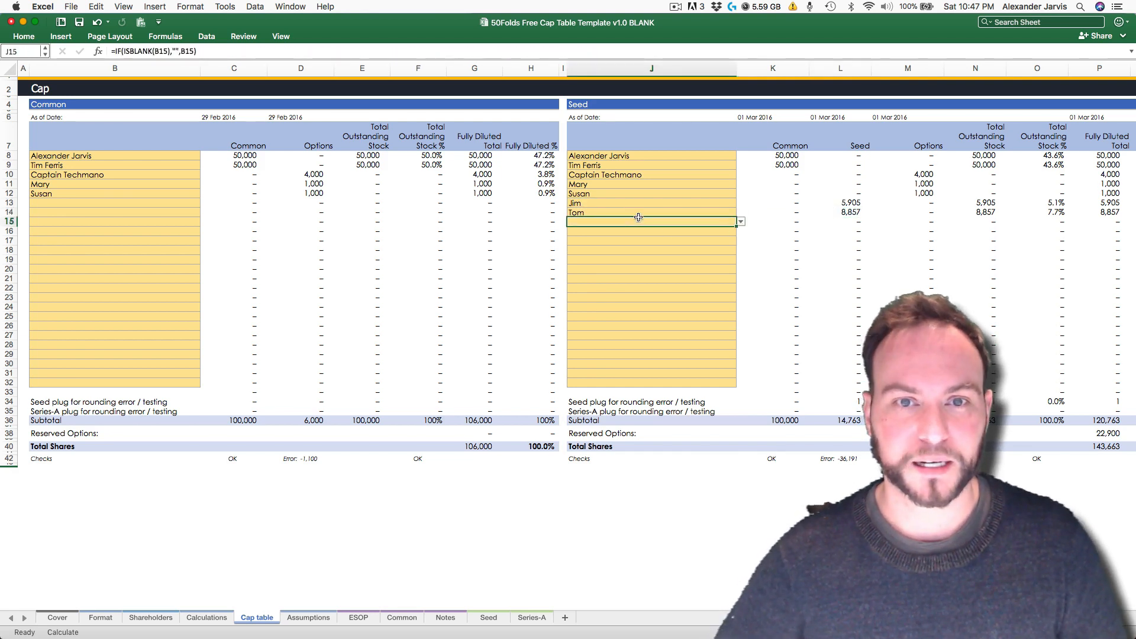
key("alt+Down")
key("Up")
key("Up")
key("Return")
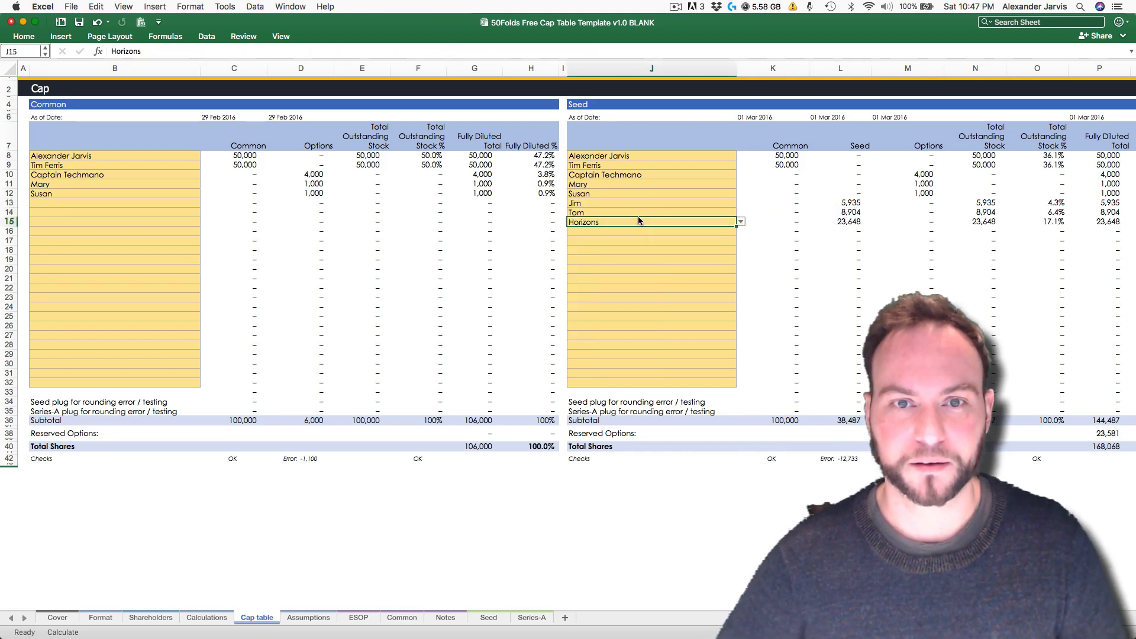
Step: Choose EQT as the investor in cell J16, directly below Horizons
key("Down")
key("alt+Down")
key("Up")
key("Return")
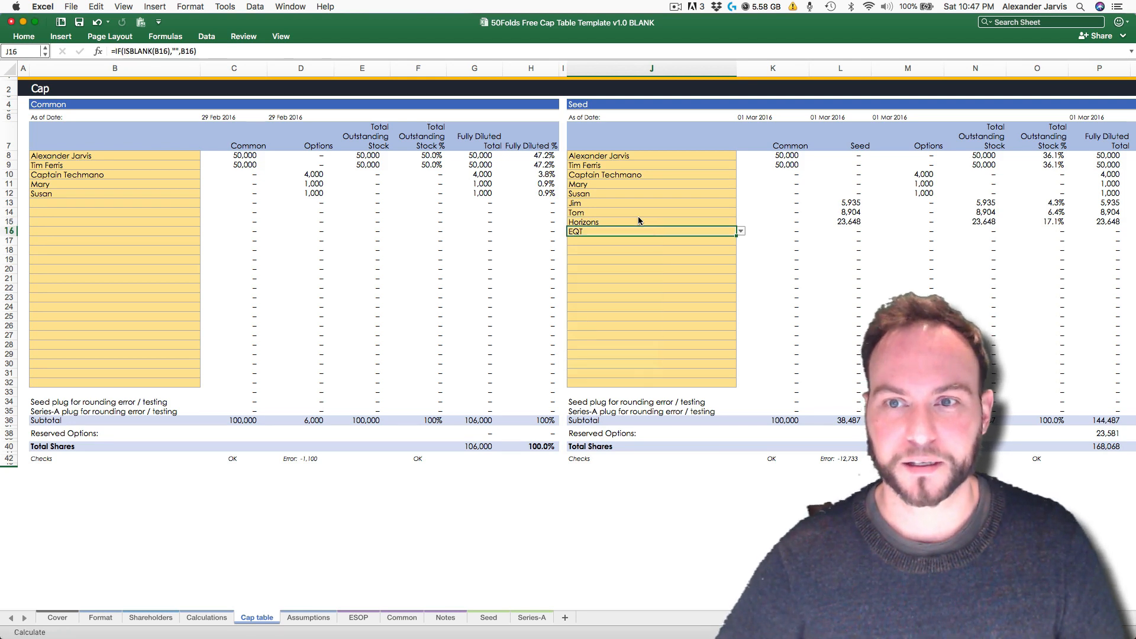
Step: Review the Horizons and EQT rows across the cap table's Seed and Series-A sections
key("Right")
key("Right")
key("shift+space")
key("shift+Up")
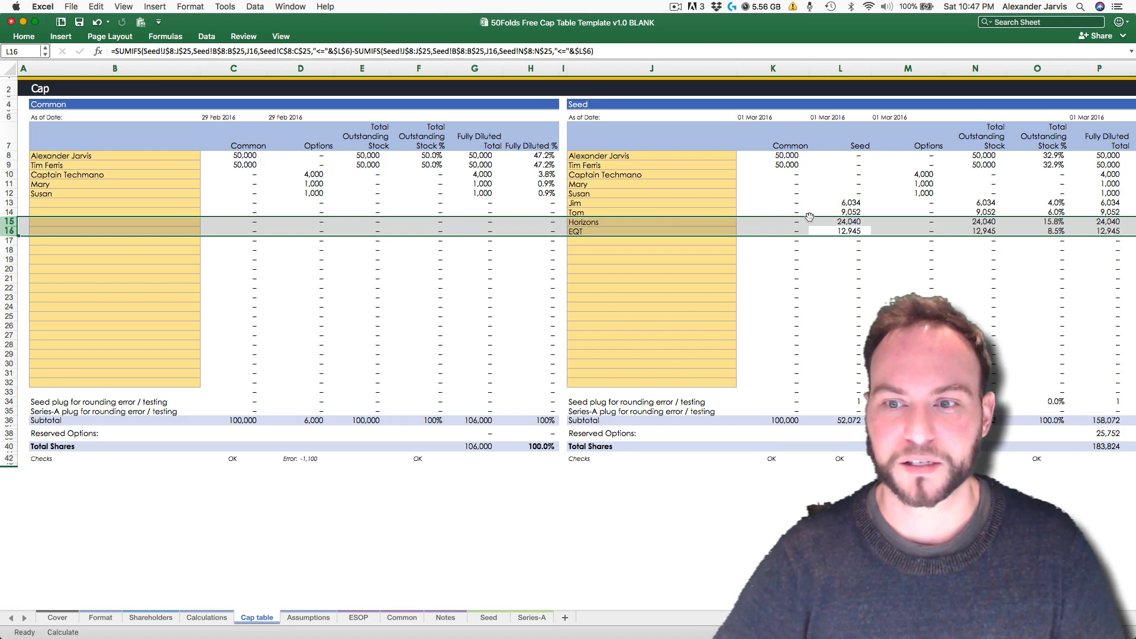
scroll(810, 216, "right", 5)
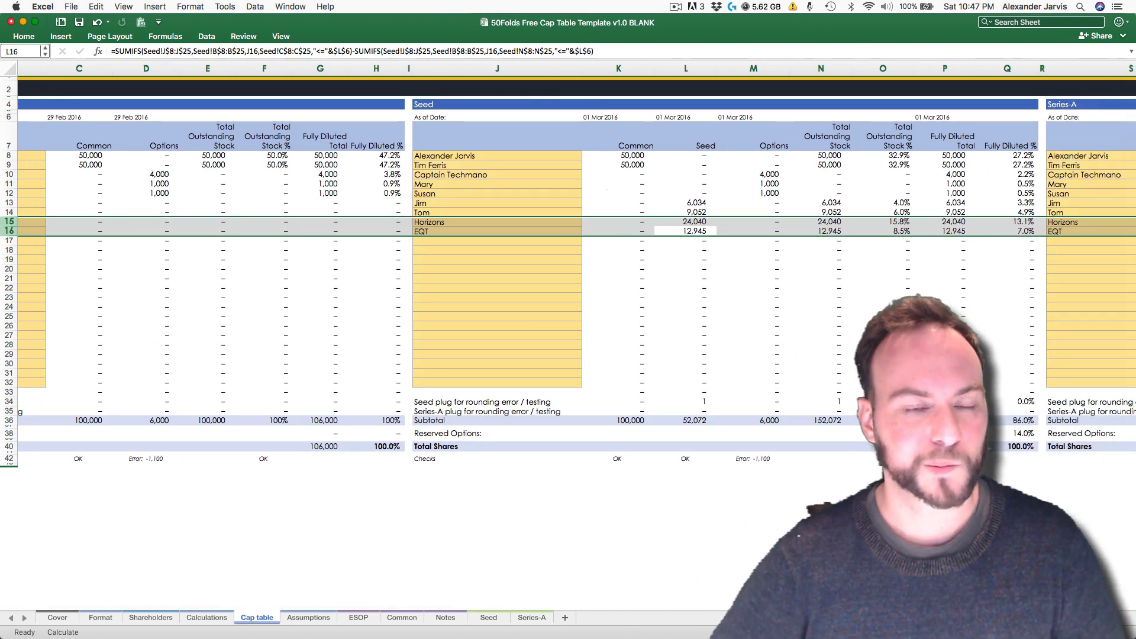
scroll(526, 328, "left", 5)
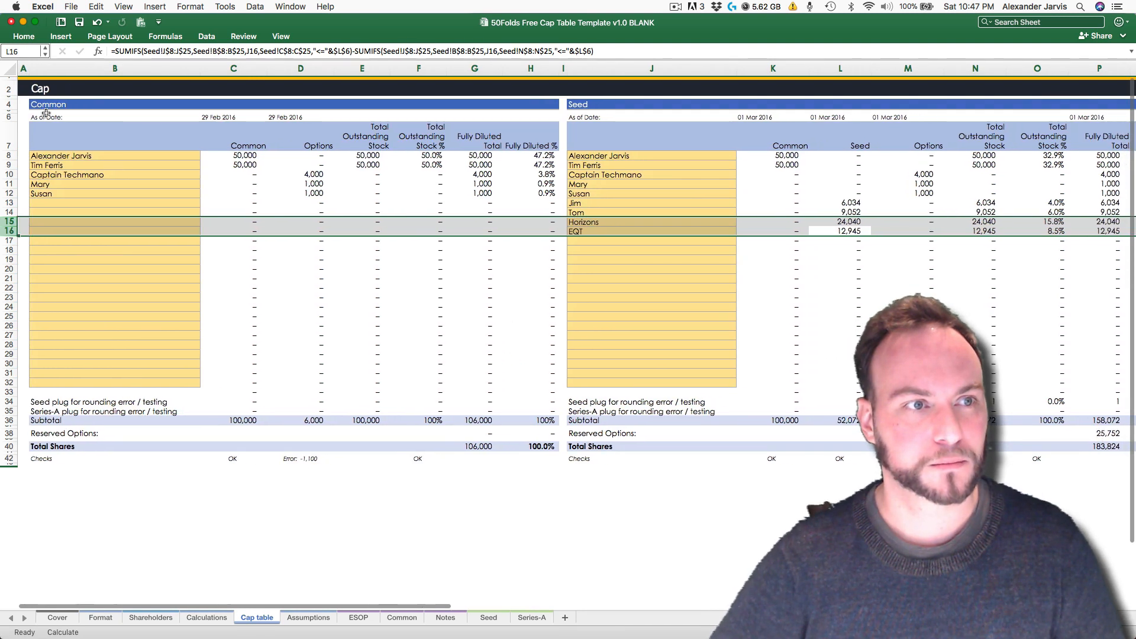
Step: Inspect the check formula beneath the Options column in the cap table's Common section
left_click(128, 220)
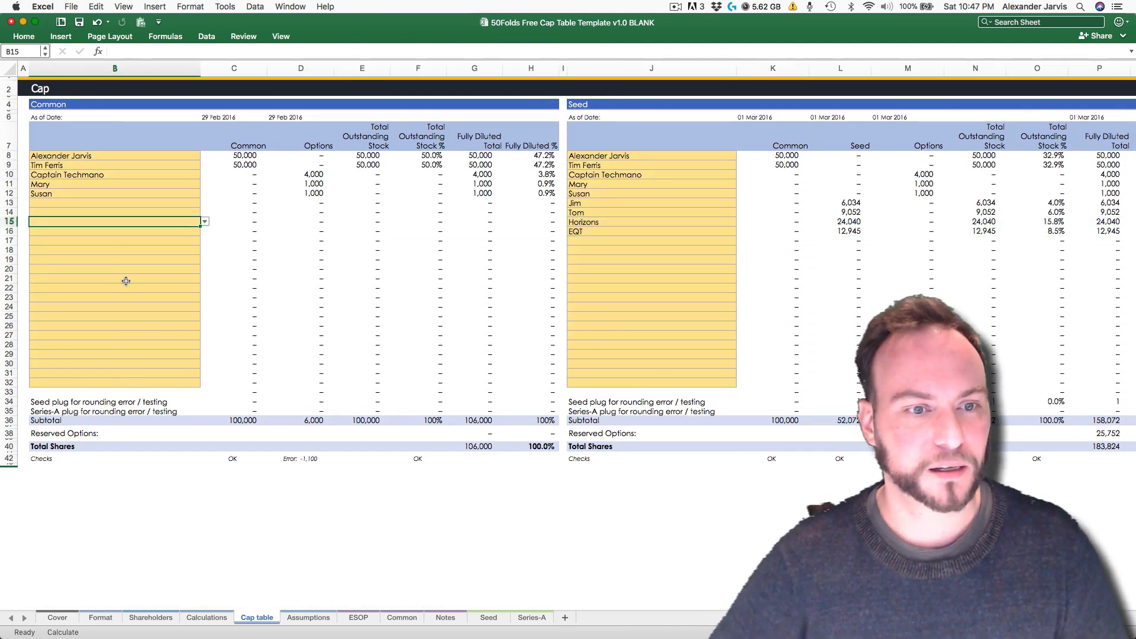
left_click(308, 454)
left_click(308, 455)
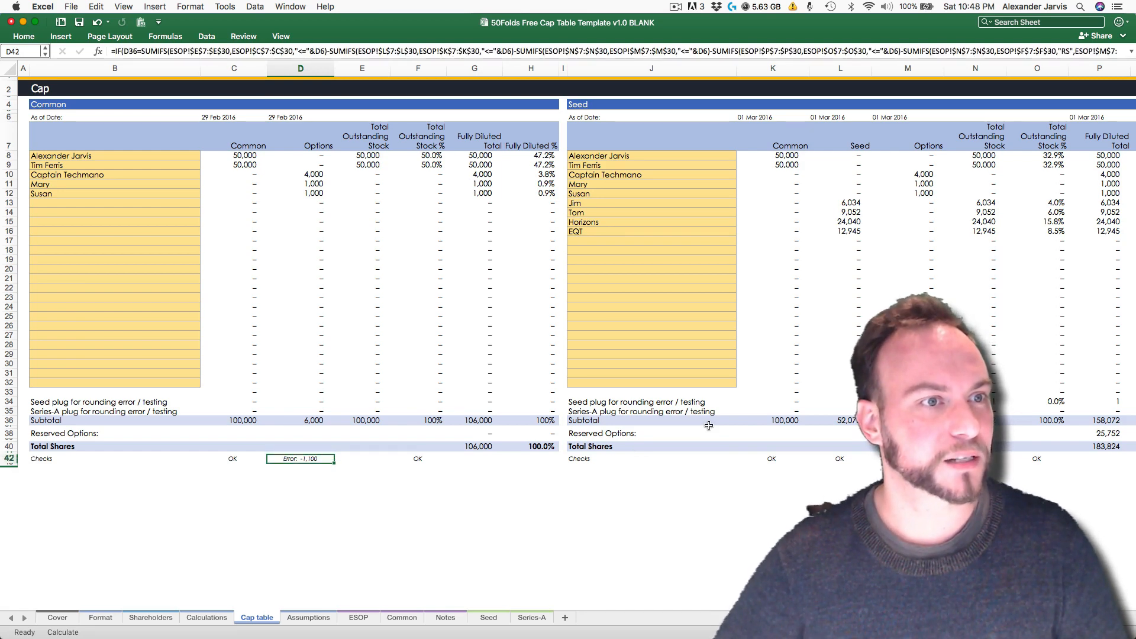
key("ctrl+Page_Up")
key("ctrl+Page_Up")
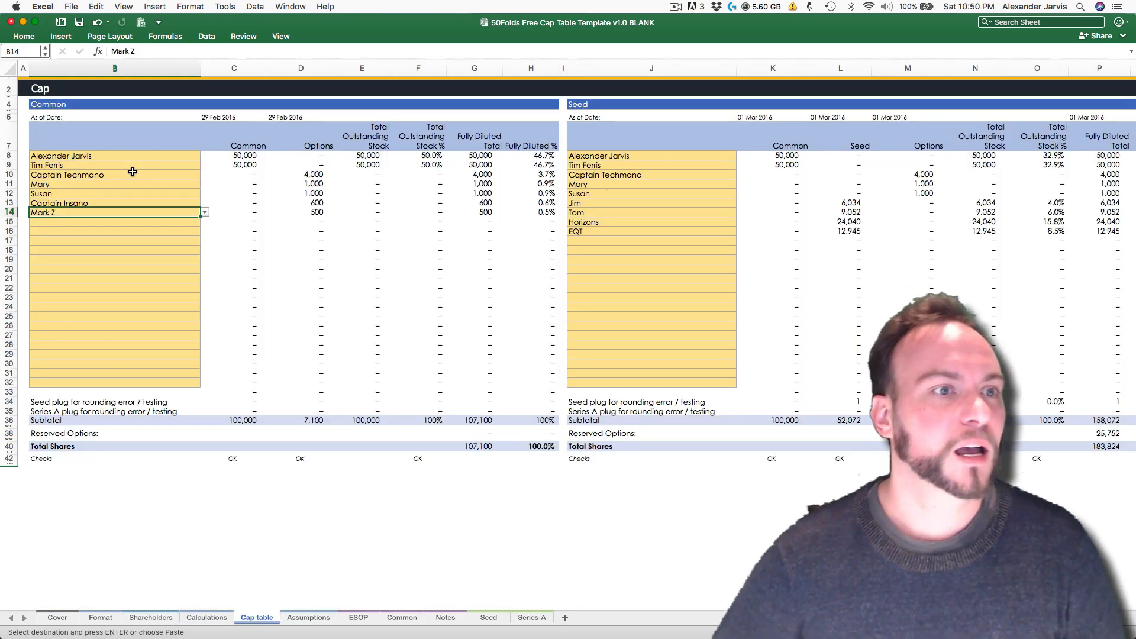
Step: Review the shareholder list in the cap table's Common section and recheck the options total beneath it
key("Up")
key("Up")
key("Up")
key("Up")
key("Up")
key("Up")
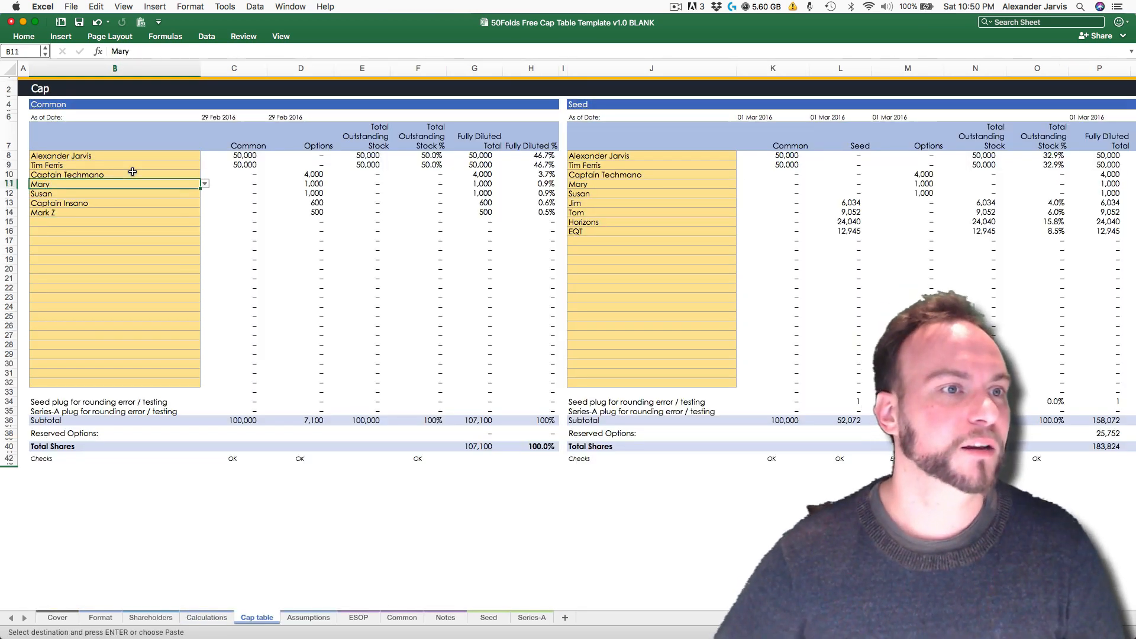
key("Down")
key("Down")
key("Down")
key("Down")
key("Down")
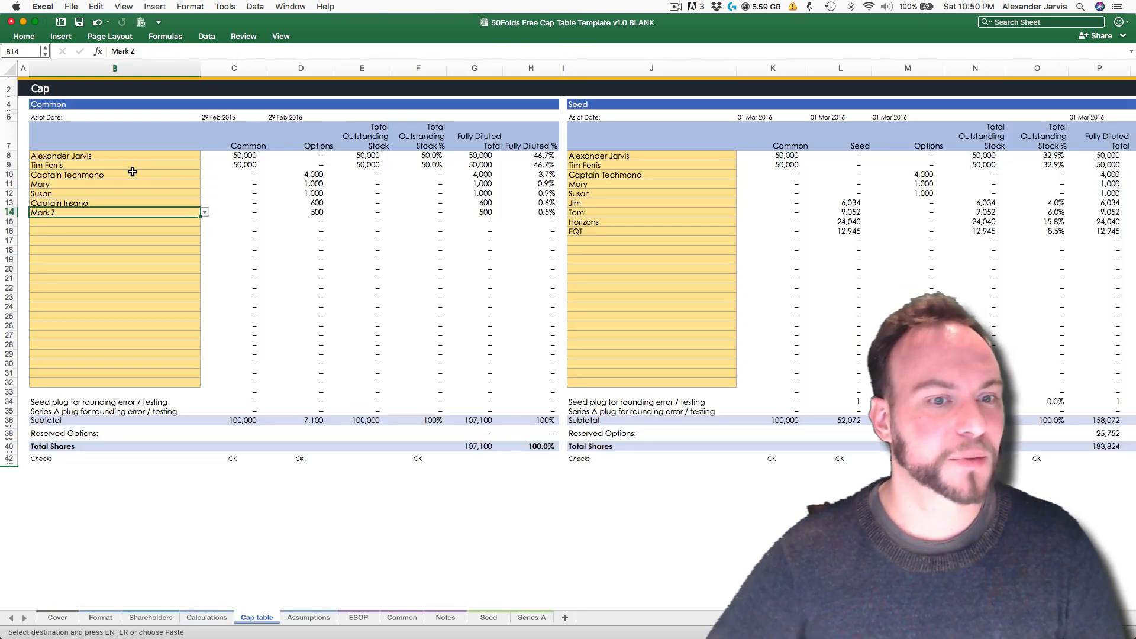
left_click(303, 449)
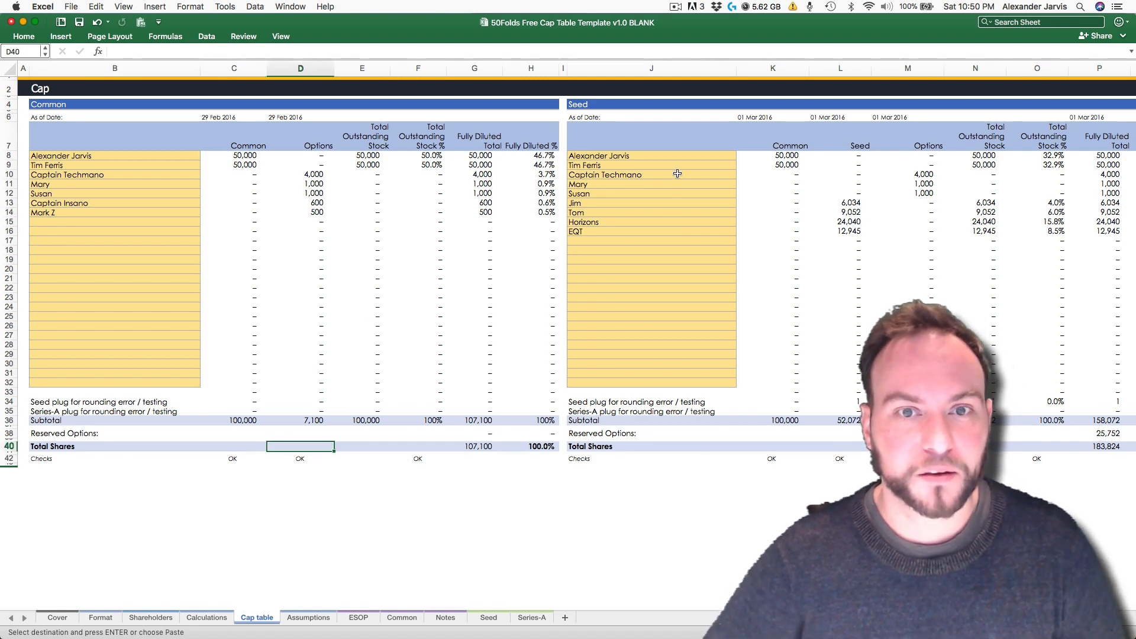
Step: Fill Seed section cells J13 to J16 with the two missing staff option holders followed by the two angel investors
left_click(639, 203)
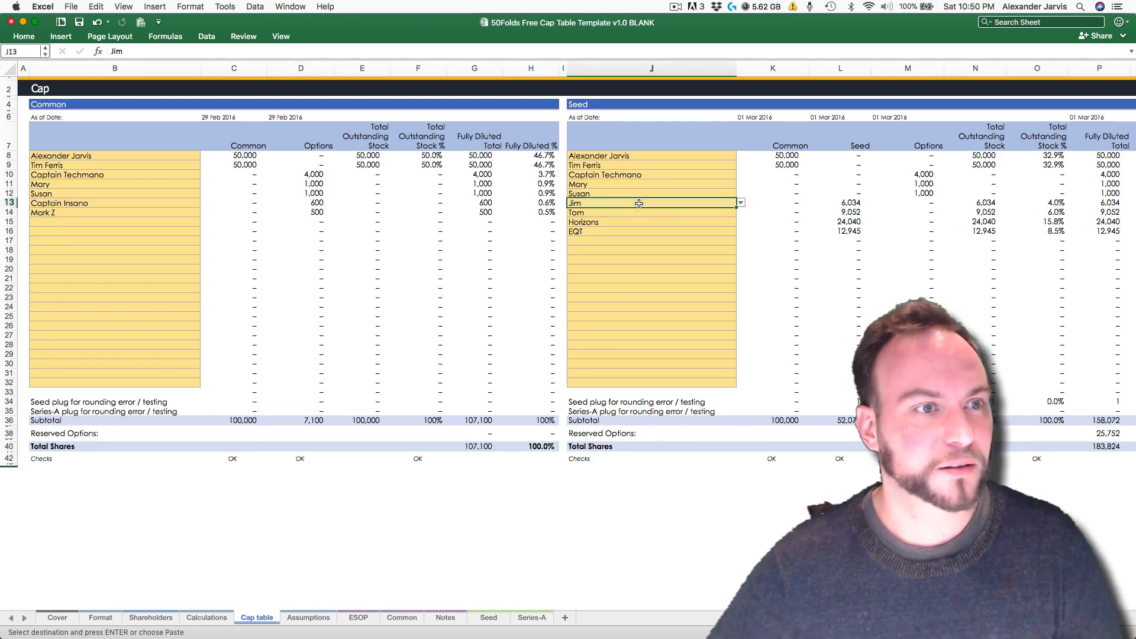
key("Up")
key("Down")
key("shift+Down")
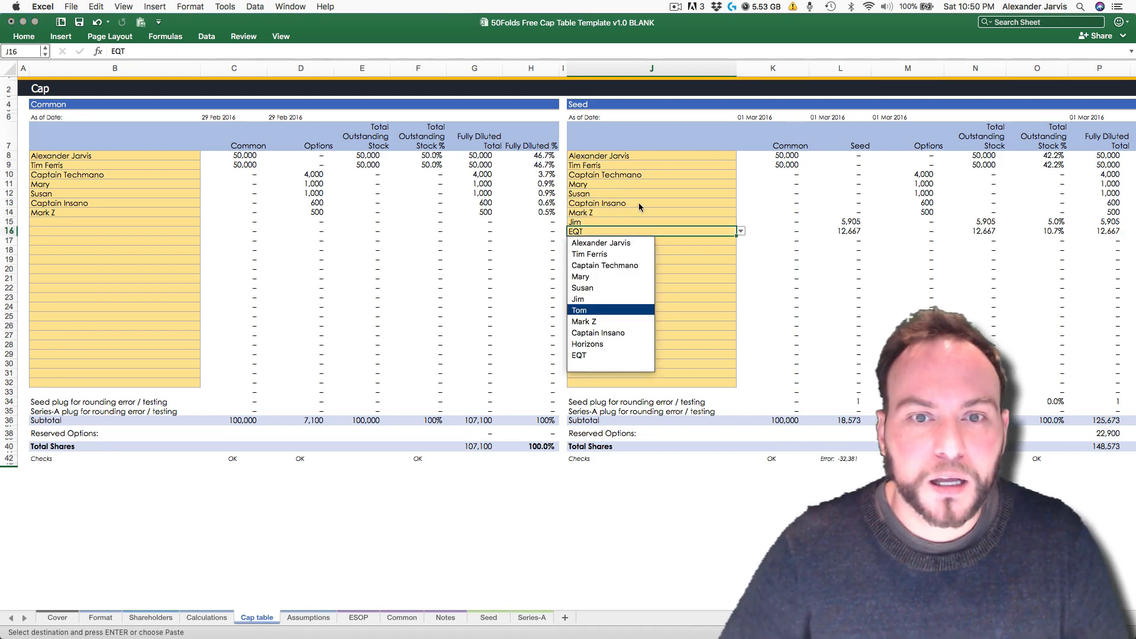
key("Return")
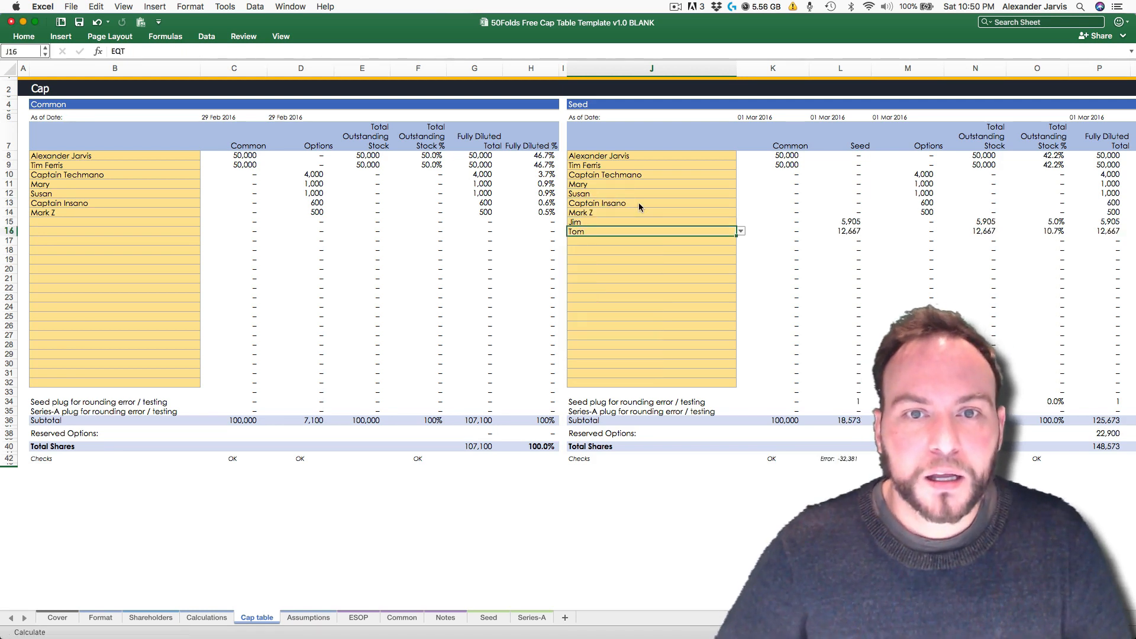
Step: Choose Horizons in J17 and EQT in J18 of the Seed section's shareholder list
key("Down")
key("alt+Down")
key("Up")
key("Up")
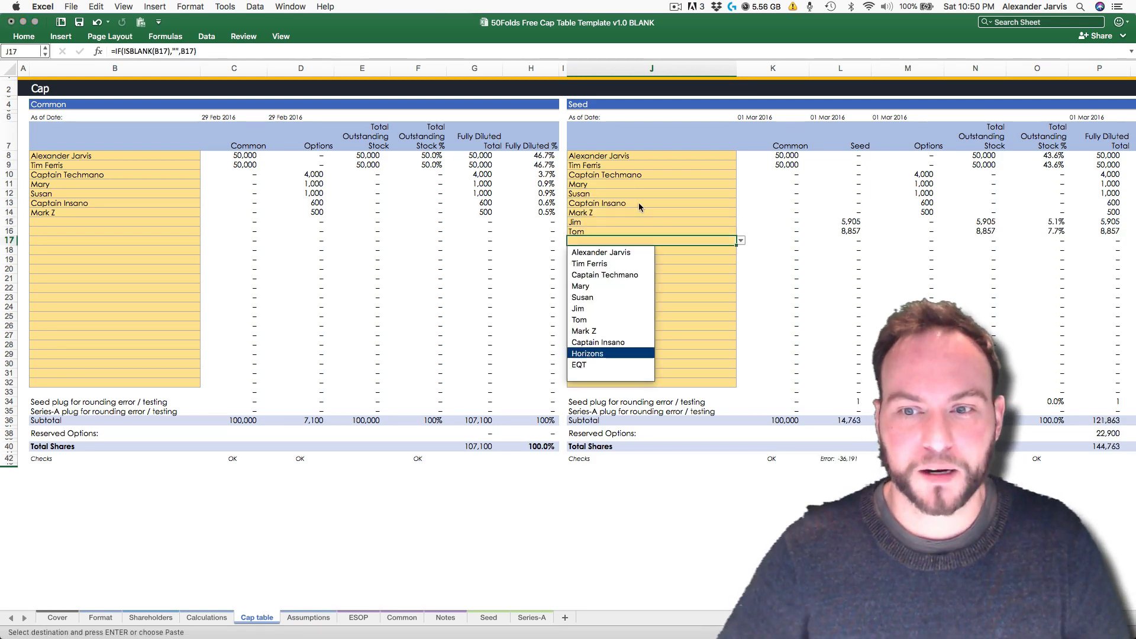
key("Return")
key("Down")
key("alt+Down")
key("Down")
key("Return")
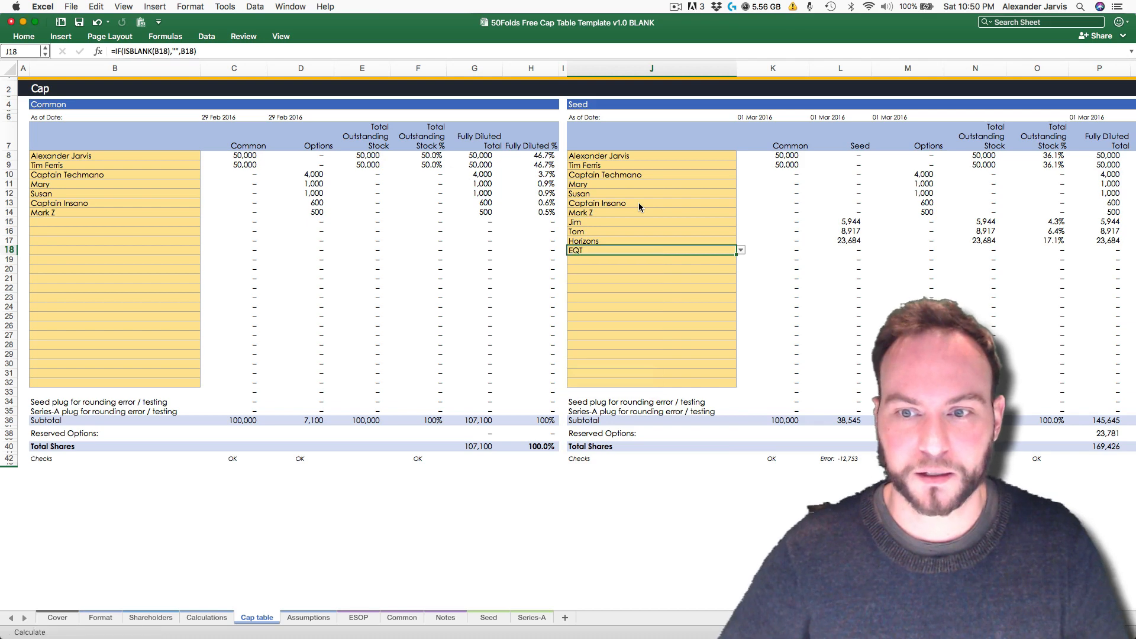
left_click(850, 459)
left_click(612, 312)
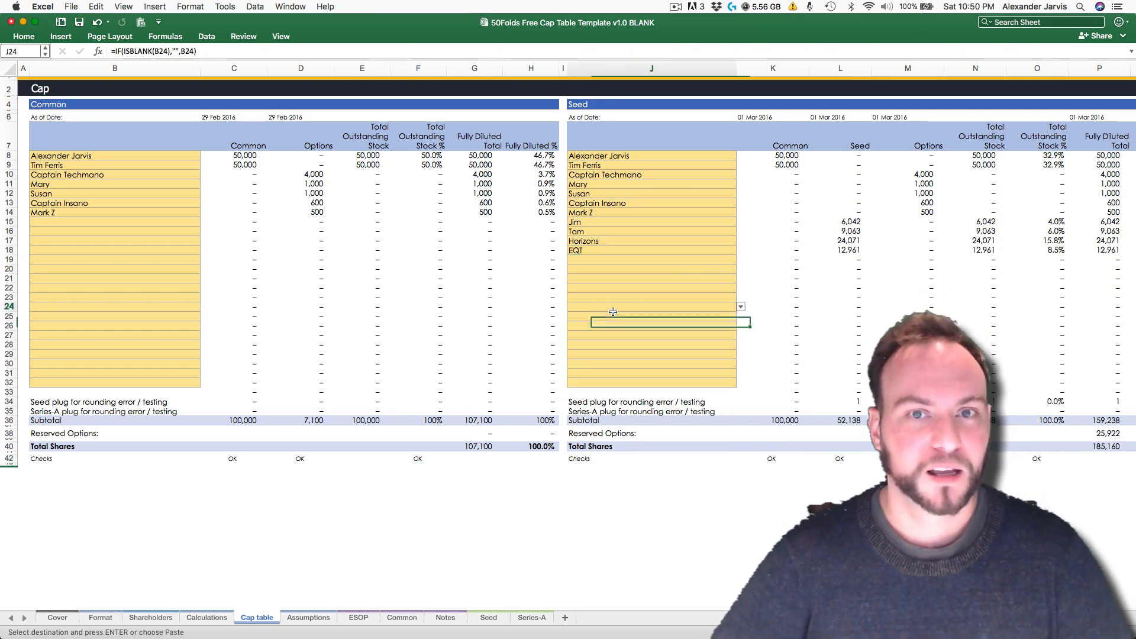
left_click(669, 260)
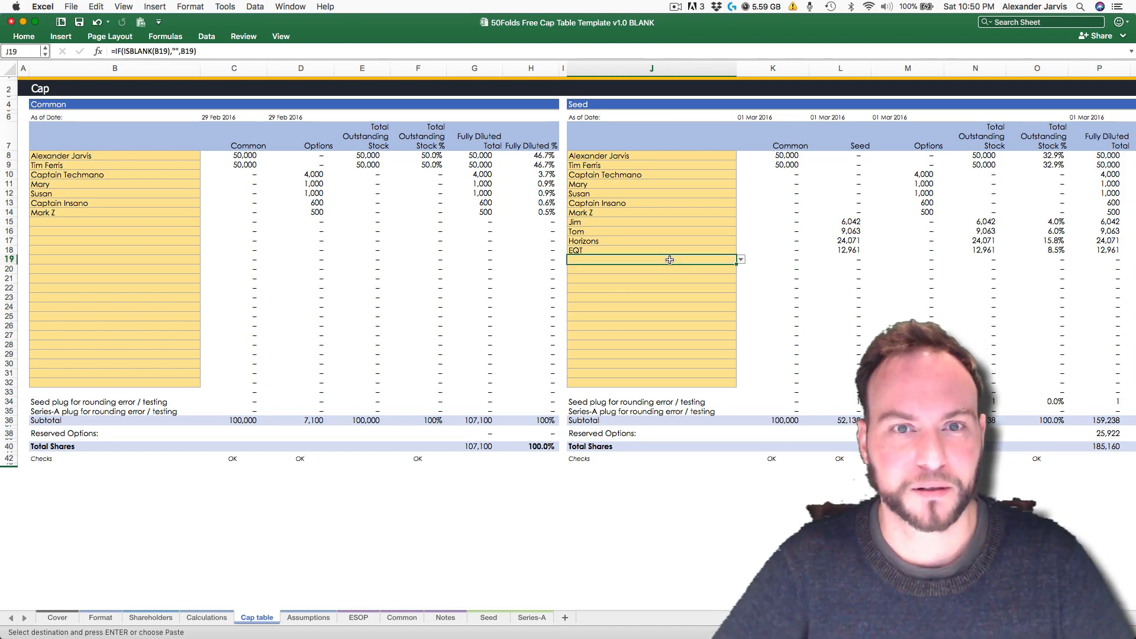
Step: Review the Seed section's Fully Diluted % column for the founders, staff, angels, and the Horizons and EQT rows
scroll(669, 259, "right", 5)
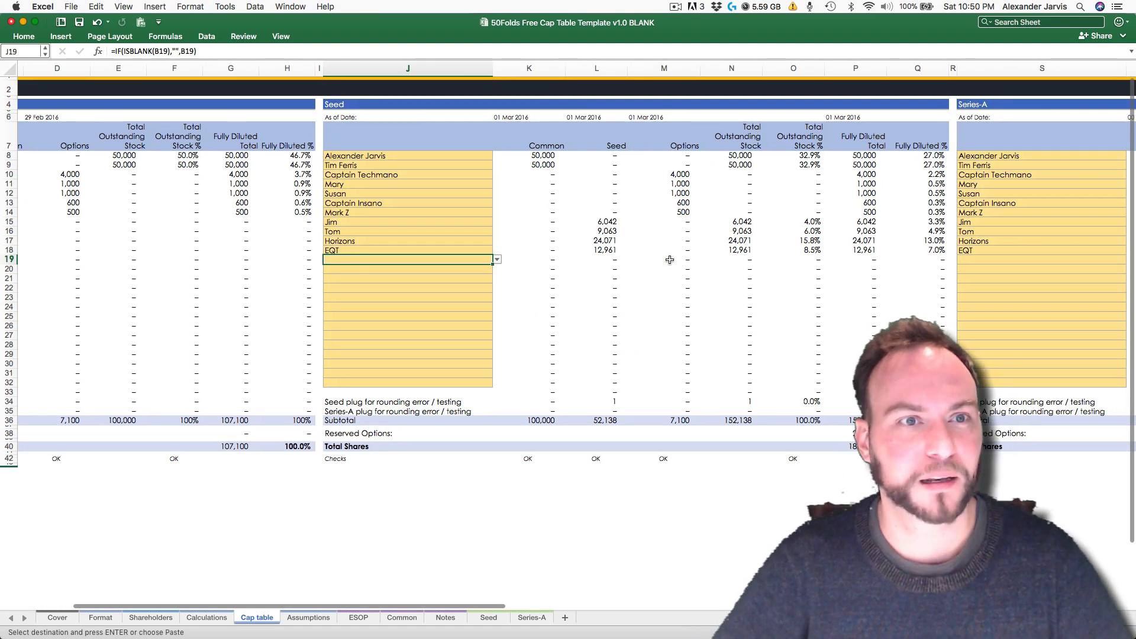
left_click(933, 155)
key("Down")
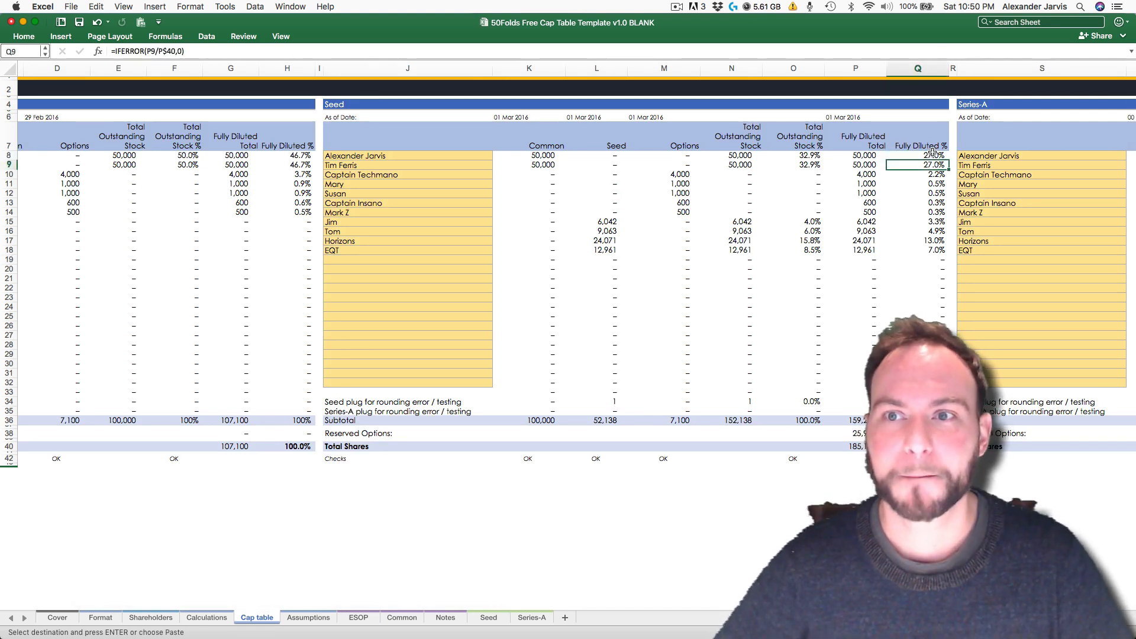
key("Down")
key("Down")
key("Down")
key("Down")
key("Down")
key("Down")
key("Down")
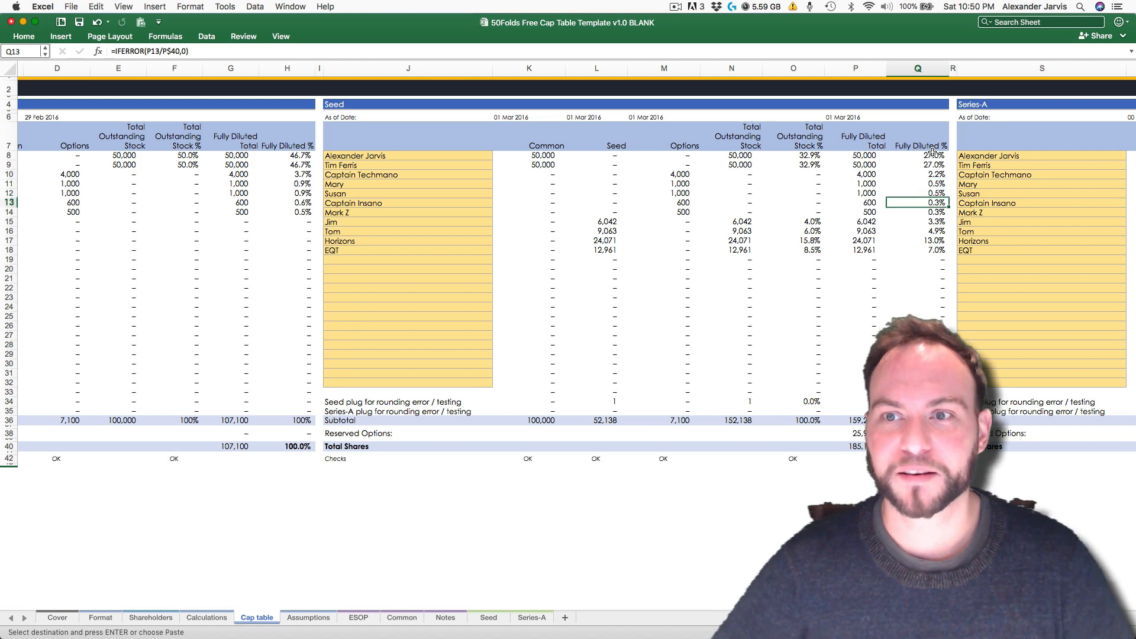
key("Down")
key("shift+space")
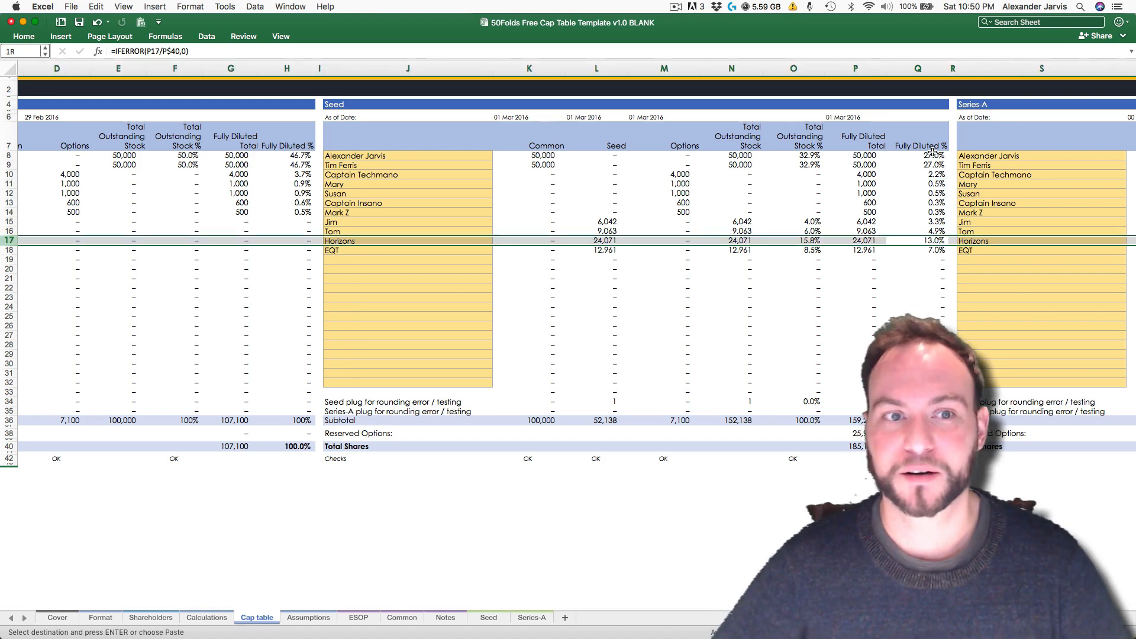
key("shift+Down")
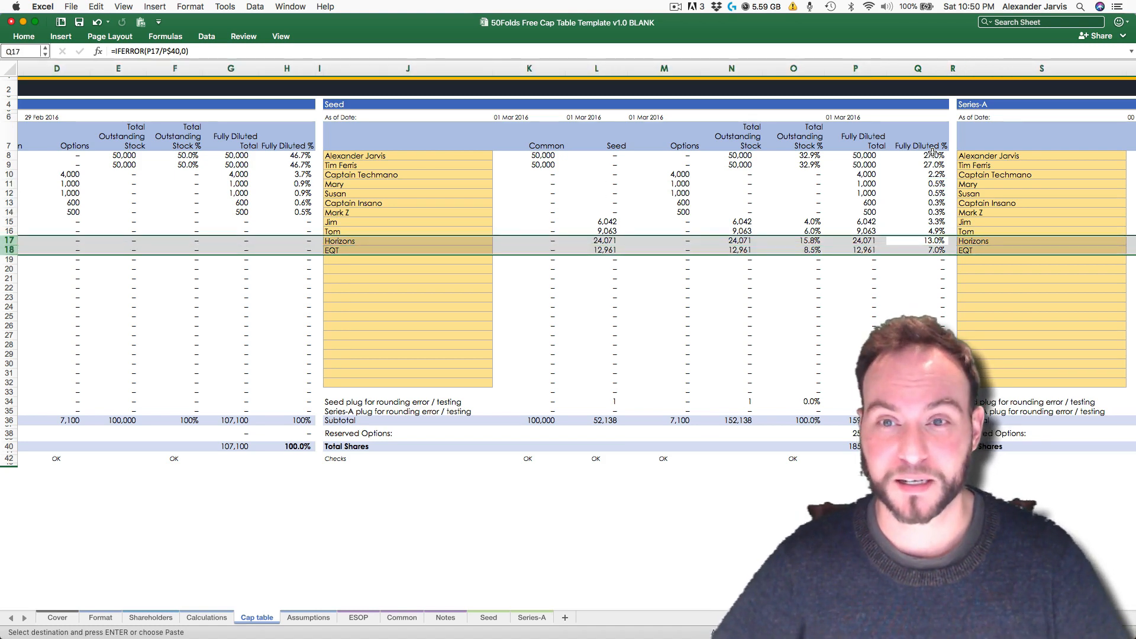
key("Up")
key("Up")
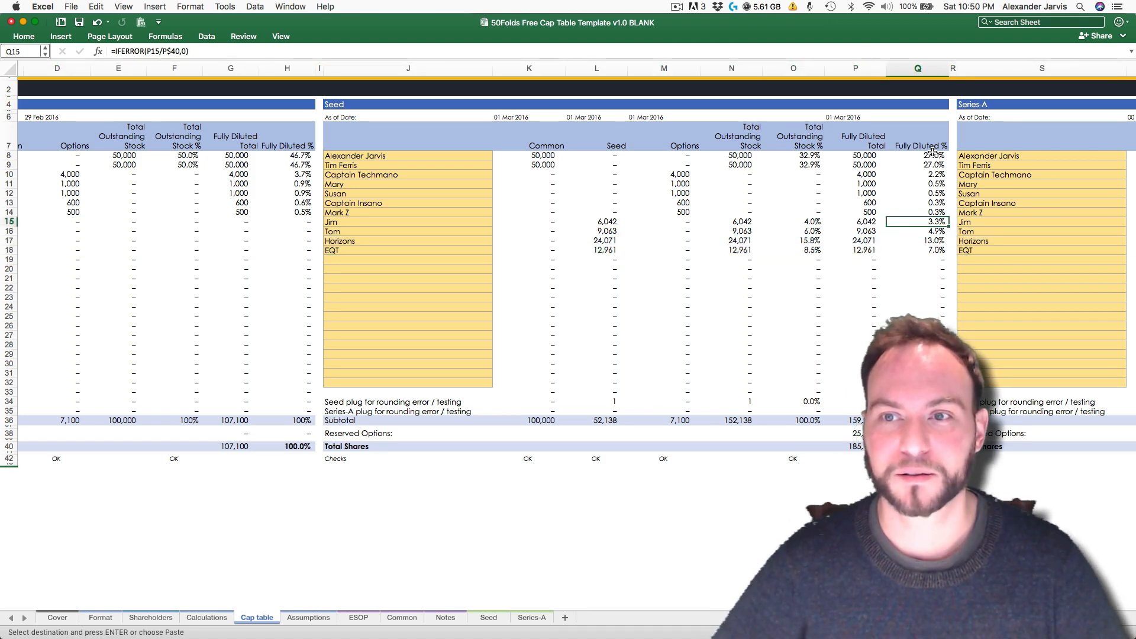
key("shift+Down")
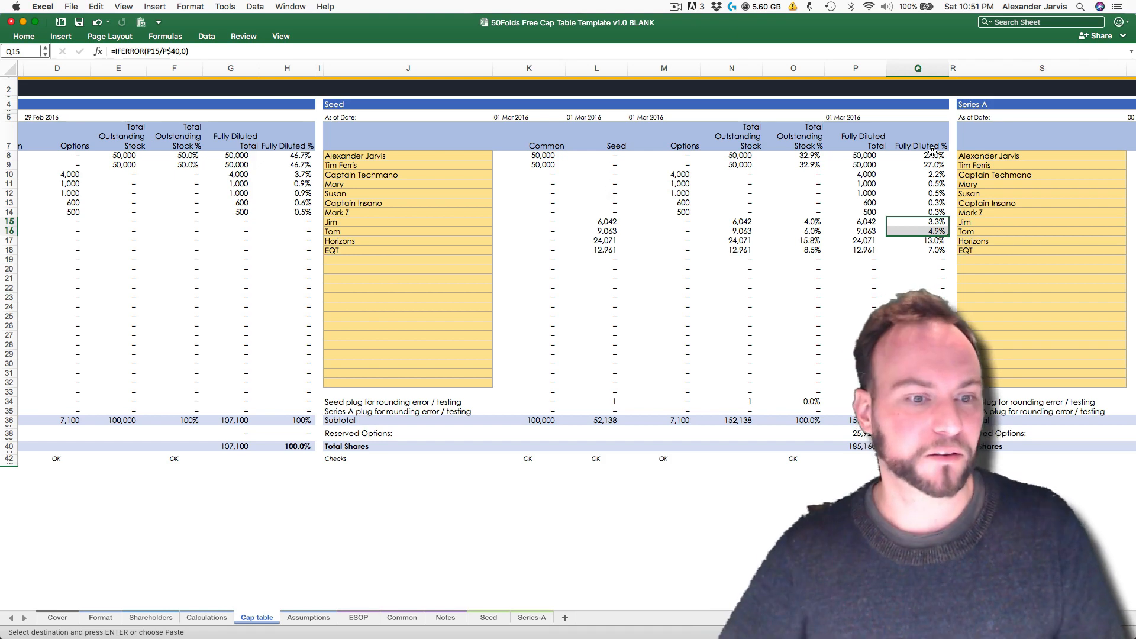
Step: On the Shareholders sheet, enter two new staff members' names in B18 and B19, directly below EQT
key("ctrl+Page_Up")
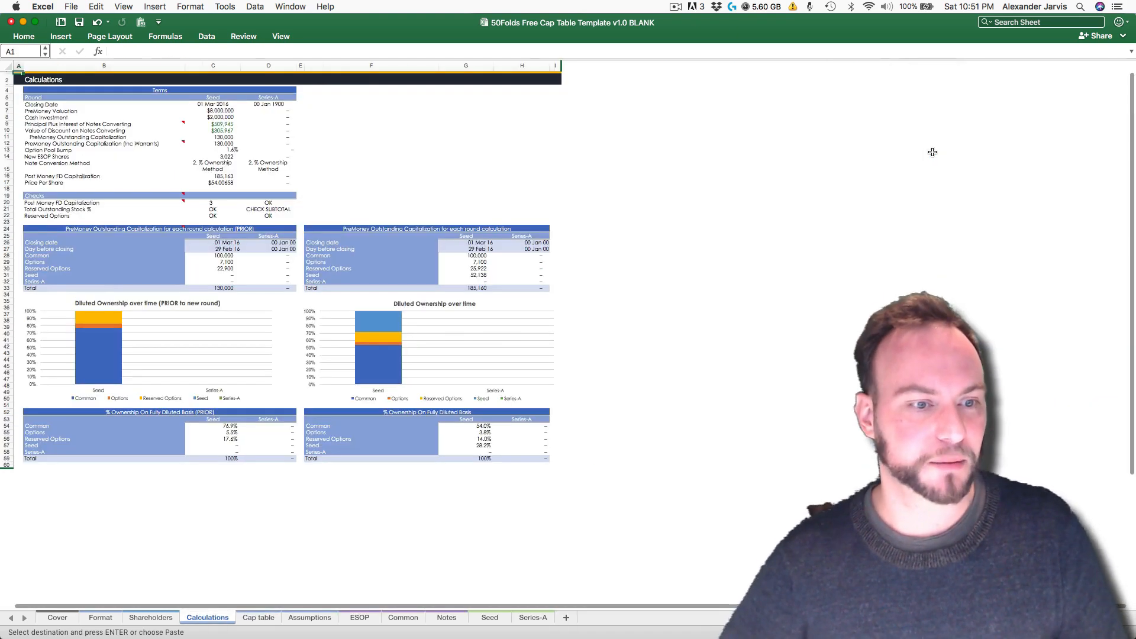
key("ctrl+Page_Up")
key("ctrl+Page_Up")
key("ctrl+Page_Down")
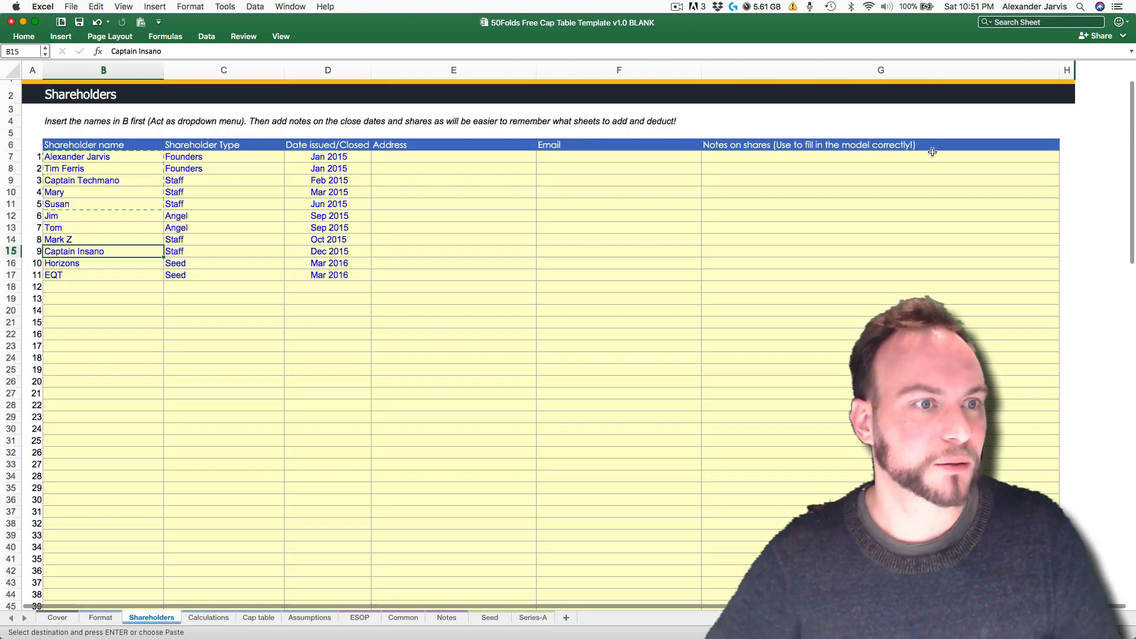
left_click(72, 295)
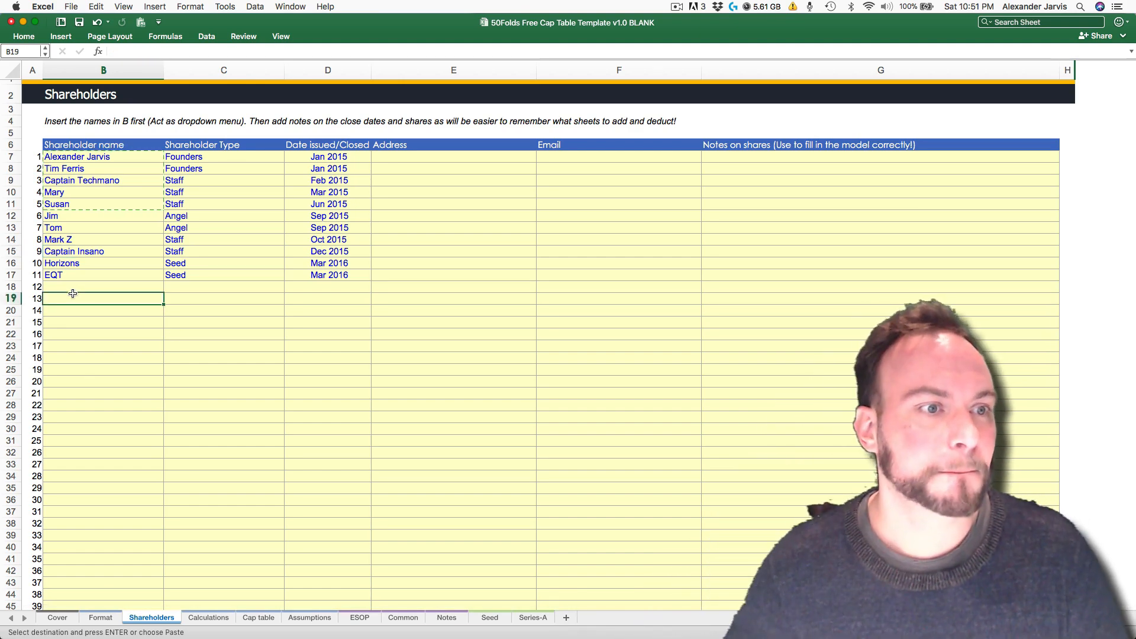
key("Up")
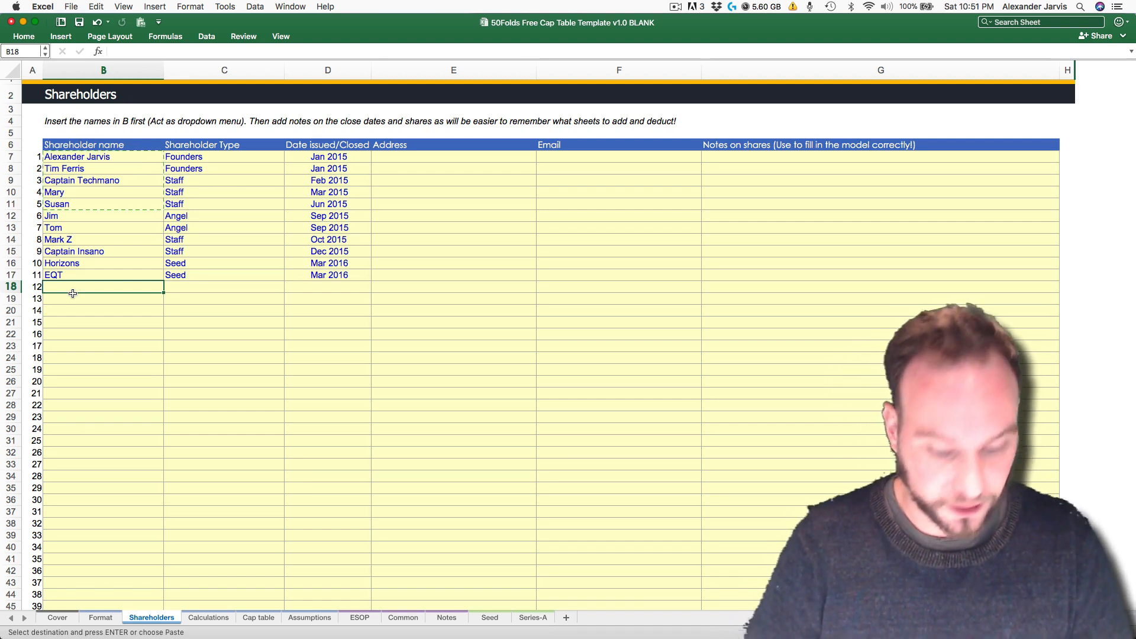
type("Tiny Ti")
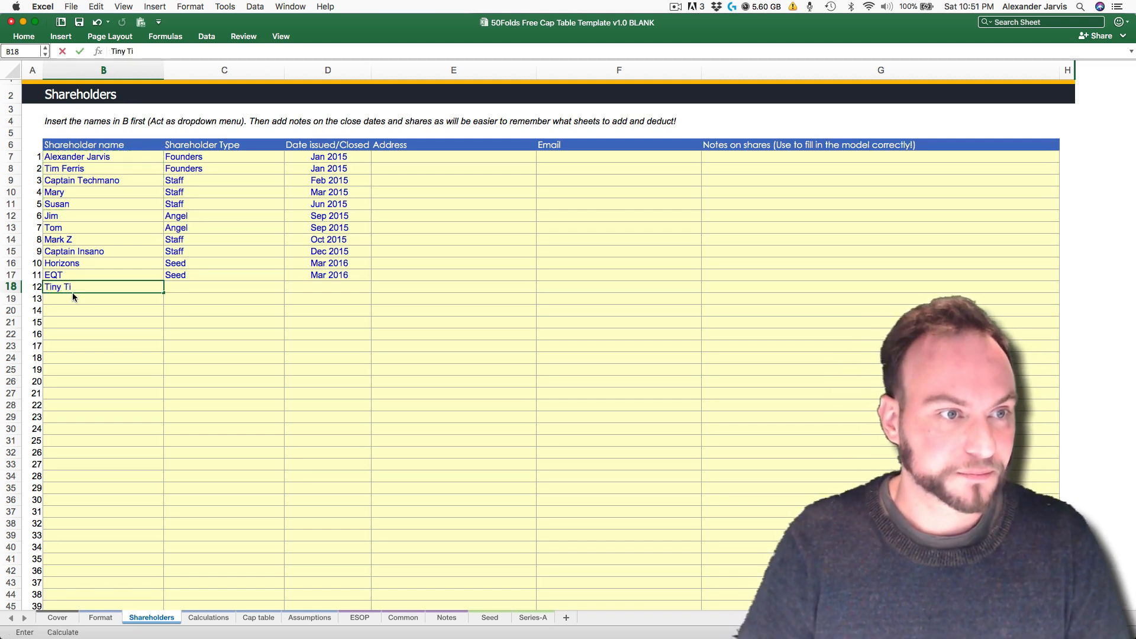
type("m")
key("Return")
type("Jim")
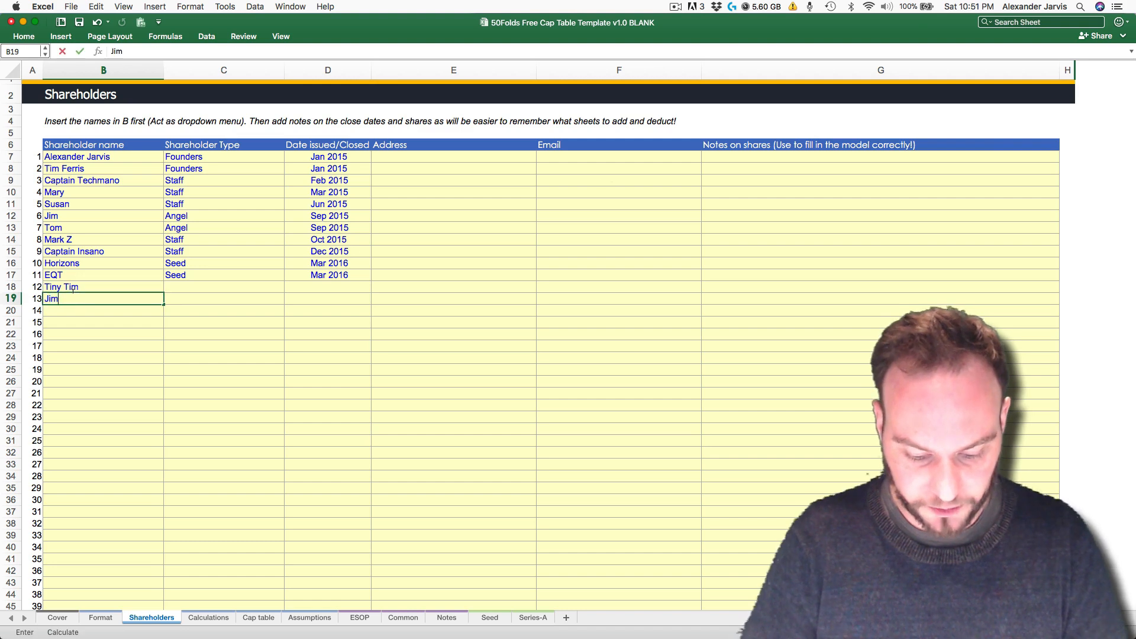
type(" John")
key("Return")
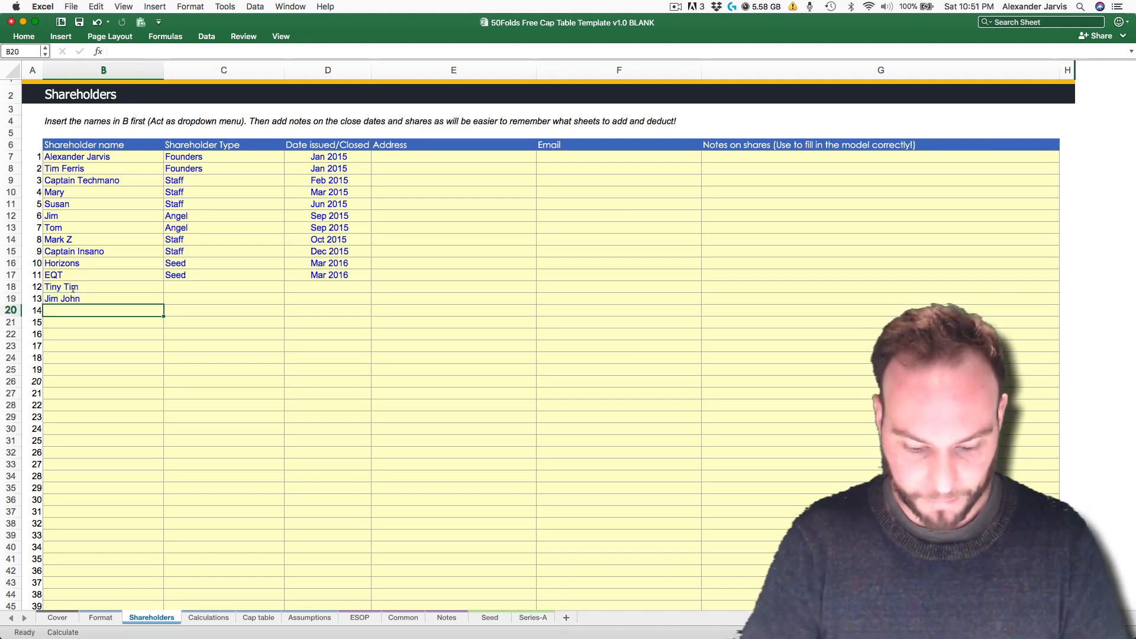
Step: Add Linden Village, The Pogues and Rolling Stones as shareholders in cells B20 to B22
type("Linden Village")
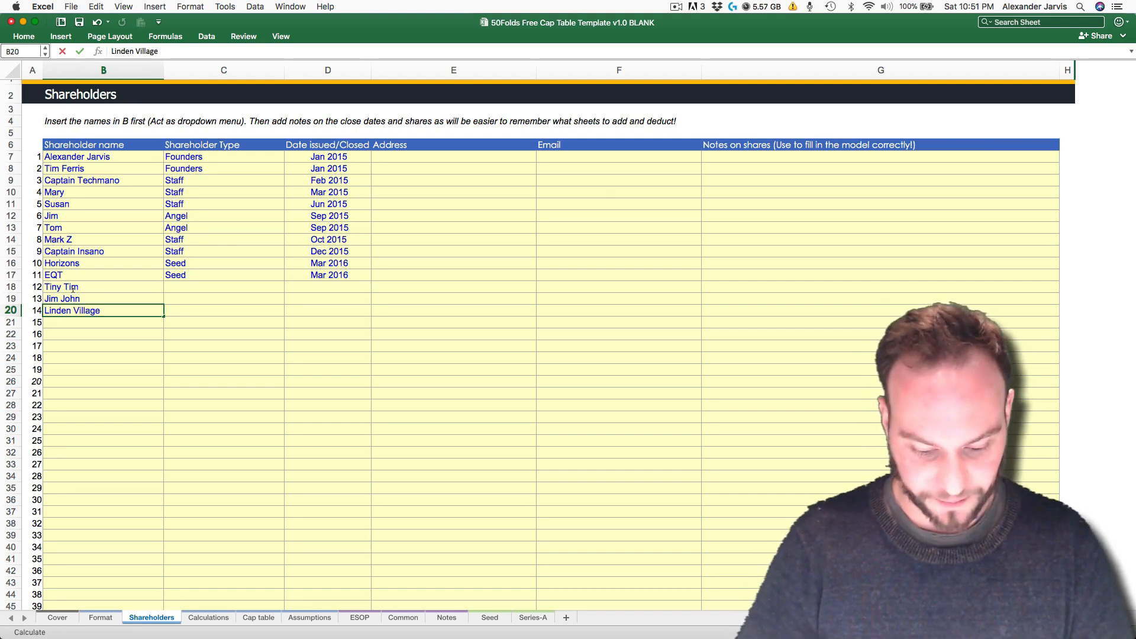
key("Return")
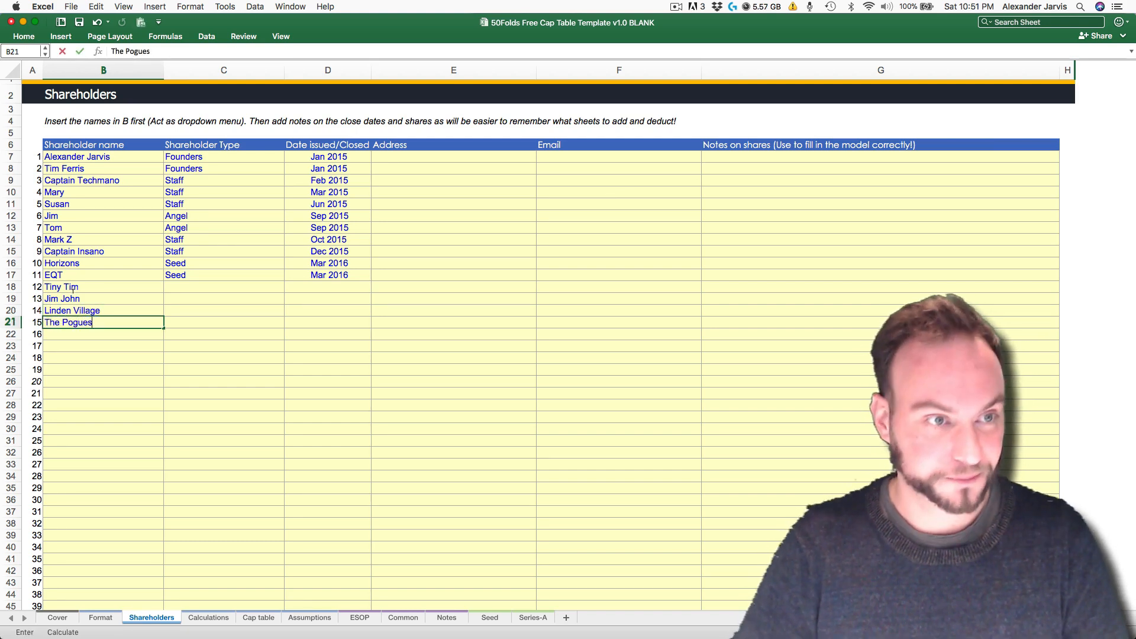
key("Return")
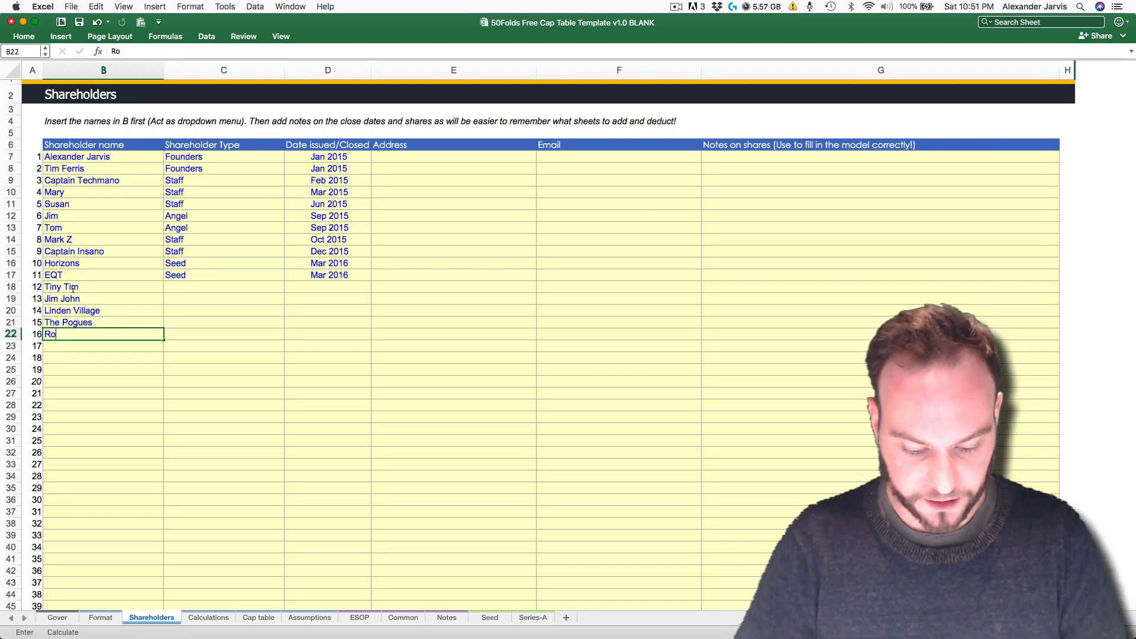
type("Rolling Stones")
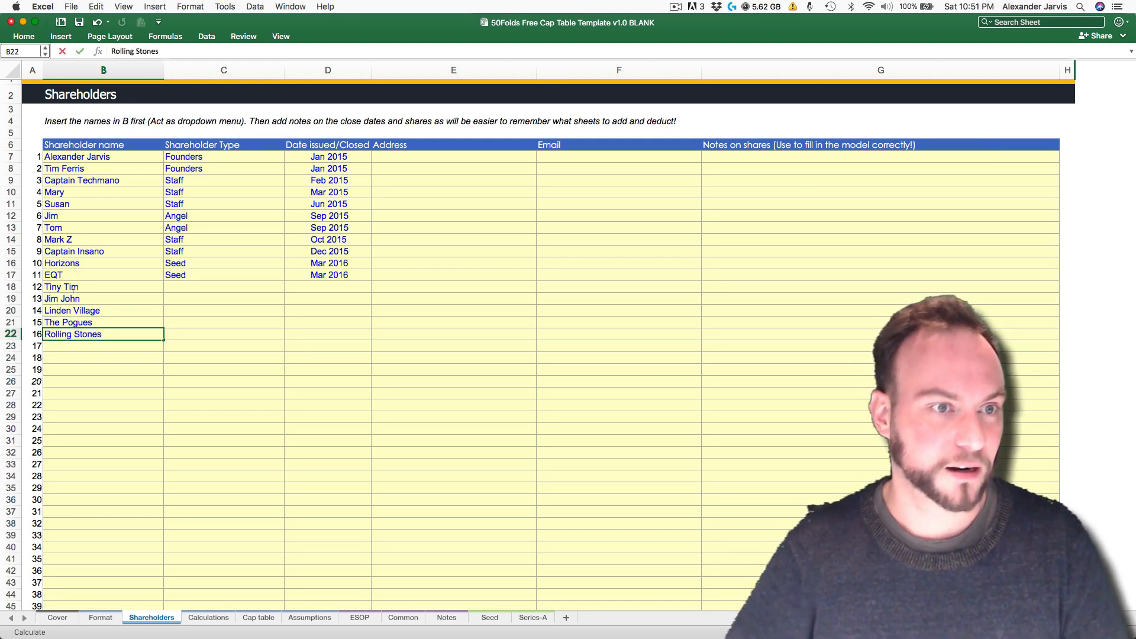
Step: Copy the Staff shareholder type from C14 to the five new shareholders in C18:C22
key("Up")
key("Up")
key("Up")
key("Up")
key("Up")
key("Up")
key("Up")
key("Up")
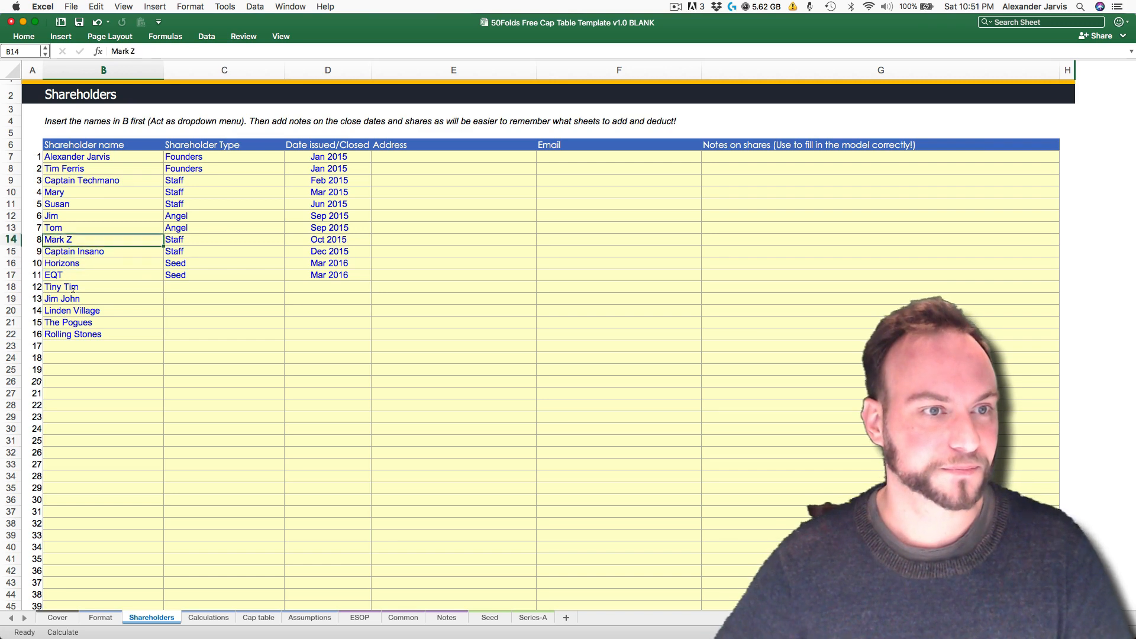
key("Right")
key("super+c")
key("Down")
key("Down")
key("Down")
key("Down")
key("shift+Down")
key("shift+Down")
key("shift+Down")
key("shift+Down")
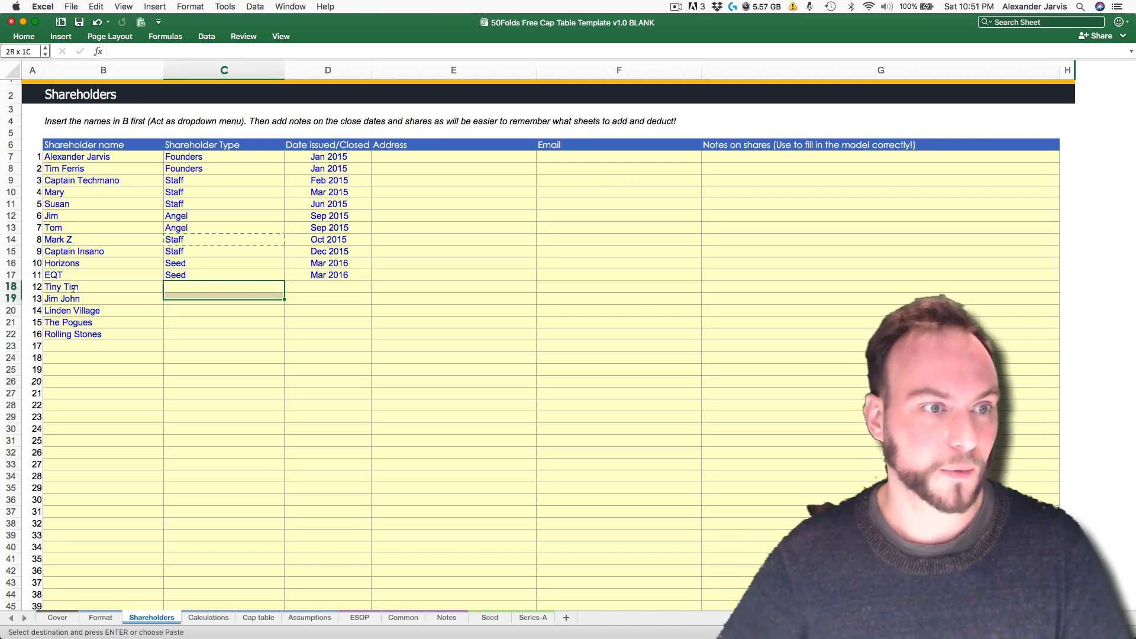
key("super+v")
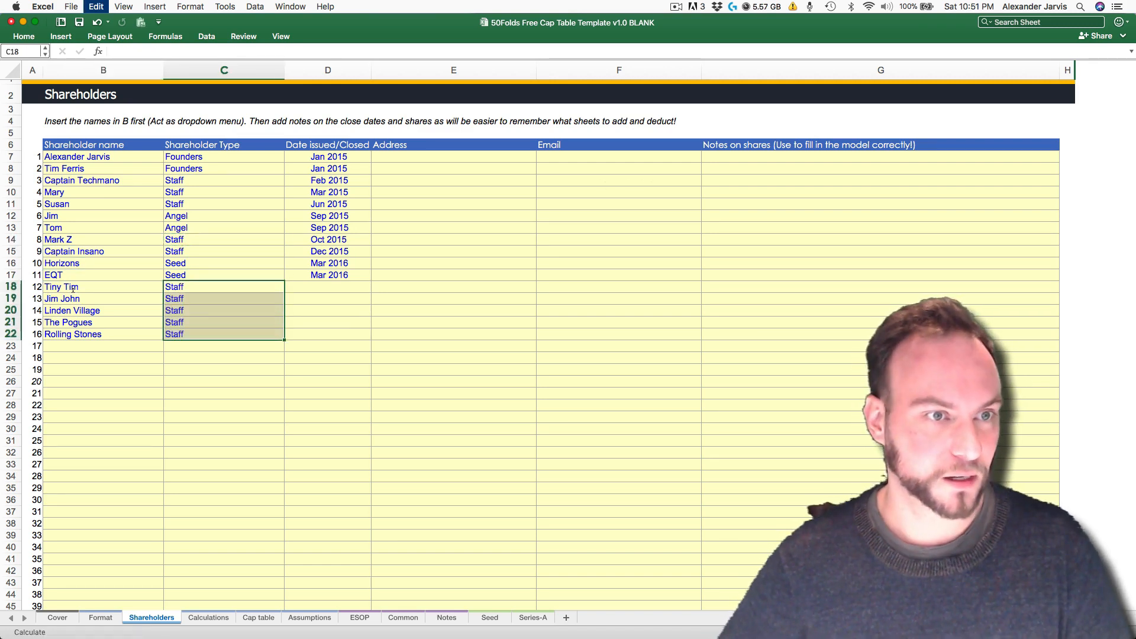
Step: Enter 1 june 2016 as the issue date in D18 and fill it down to D22 for the new shareholders
key("Right")
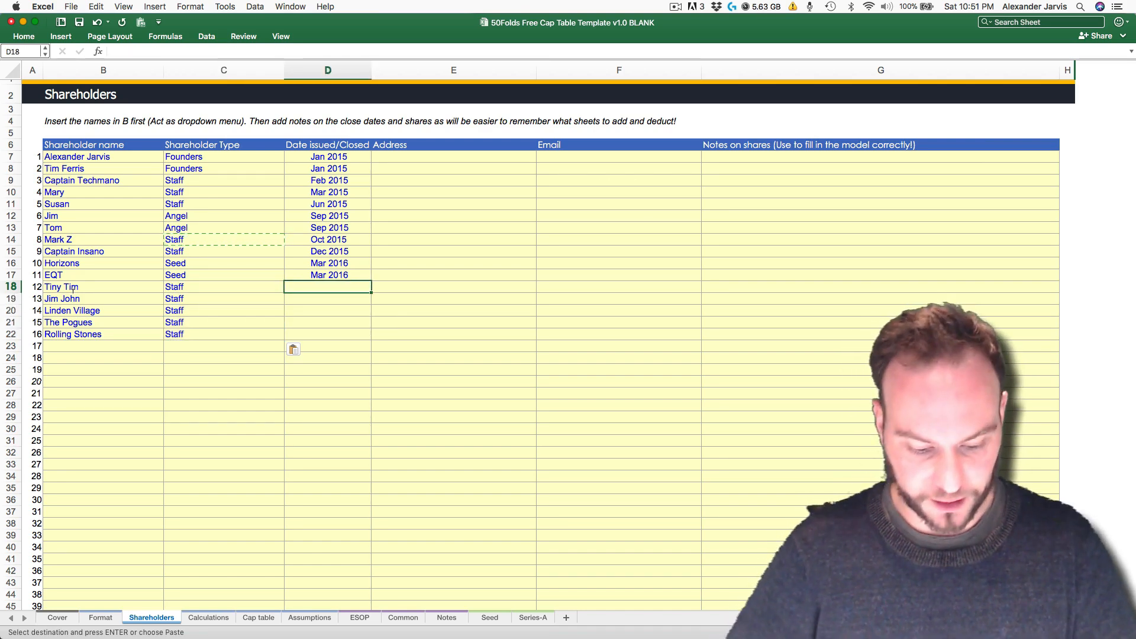
type("1 june 2016")
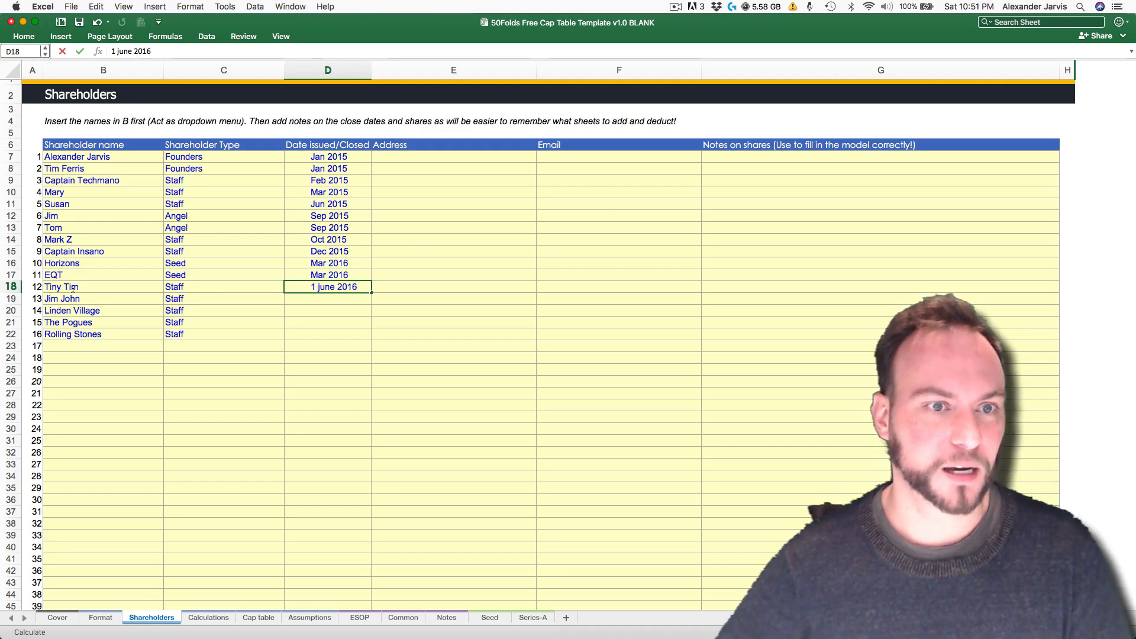
key("Return")
key("Up")
key("shift+Down")
key("shift+Down")
key("shift+Down")
key("shift+Down")
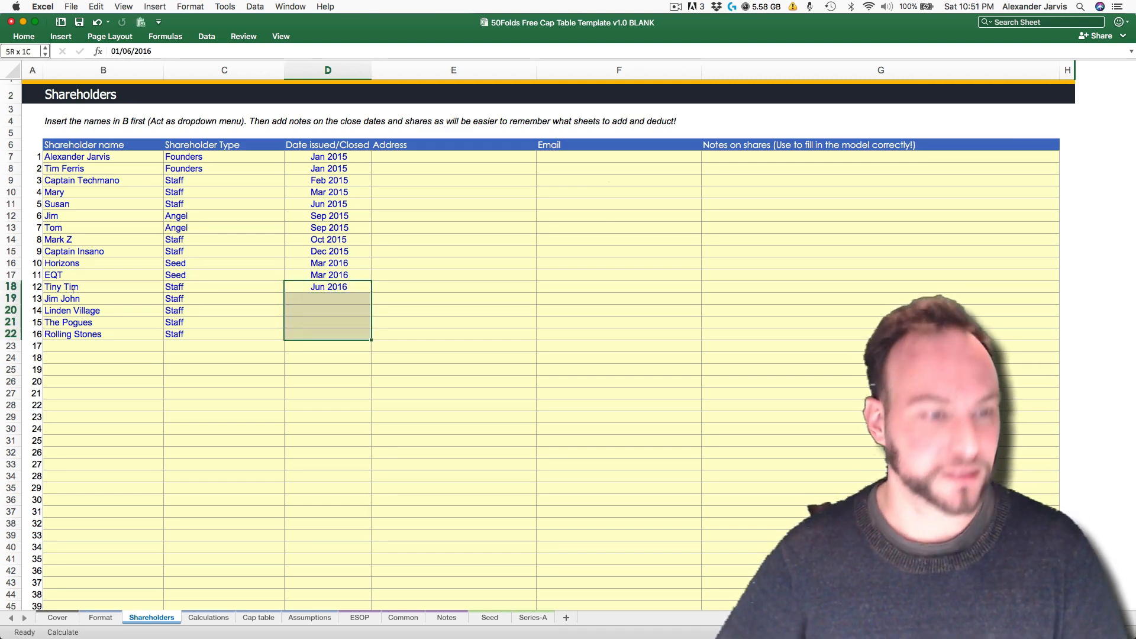
key("ctrl+d")
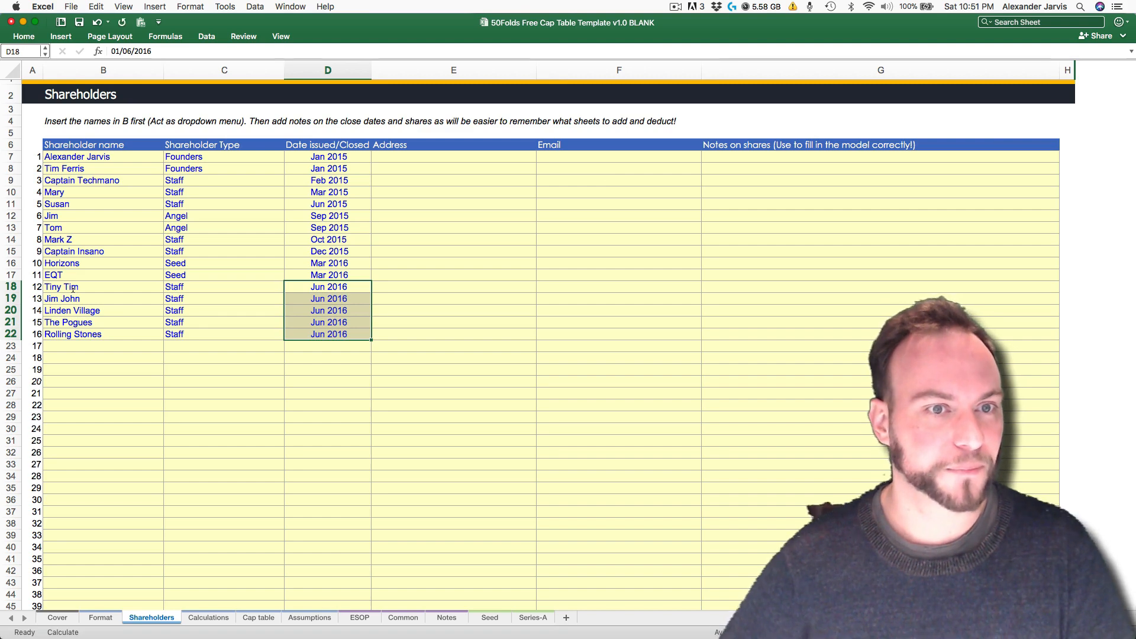
key("Left")
key("Right")
key("cmd+c")
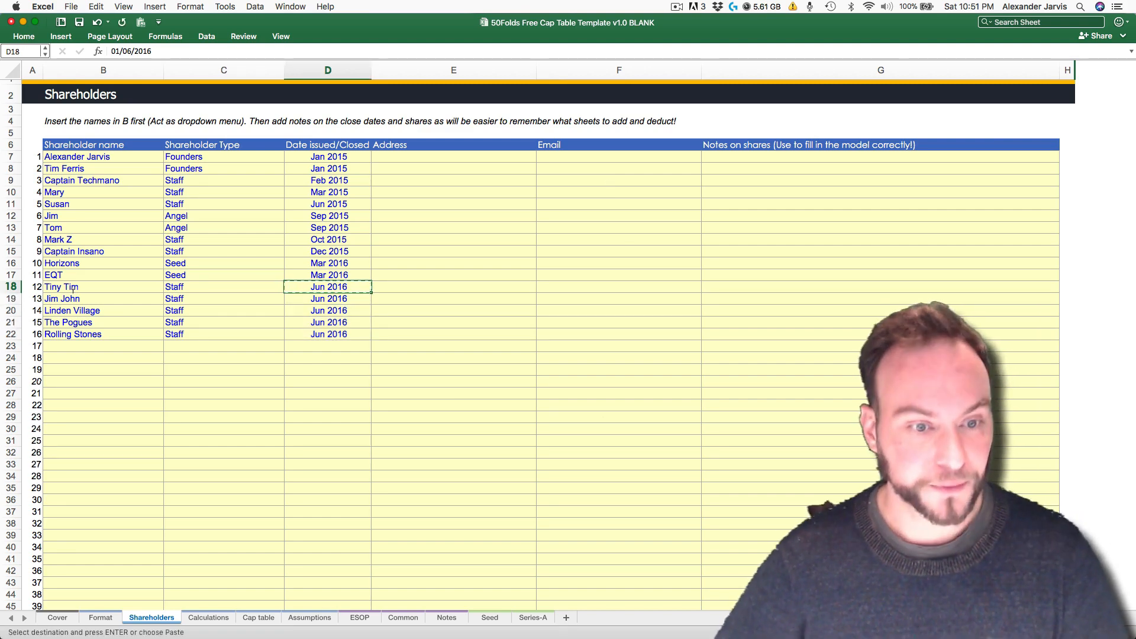
Step: On the ESOP sheet, pick the first new June 2016 staff member from the shareholder list in B13
key("ctrl+Page_Down")
key("ctrl+Page_Down")
key("ctrl+Page_Down")
key("ctrl+Page_Down")
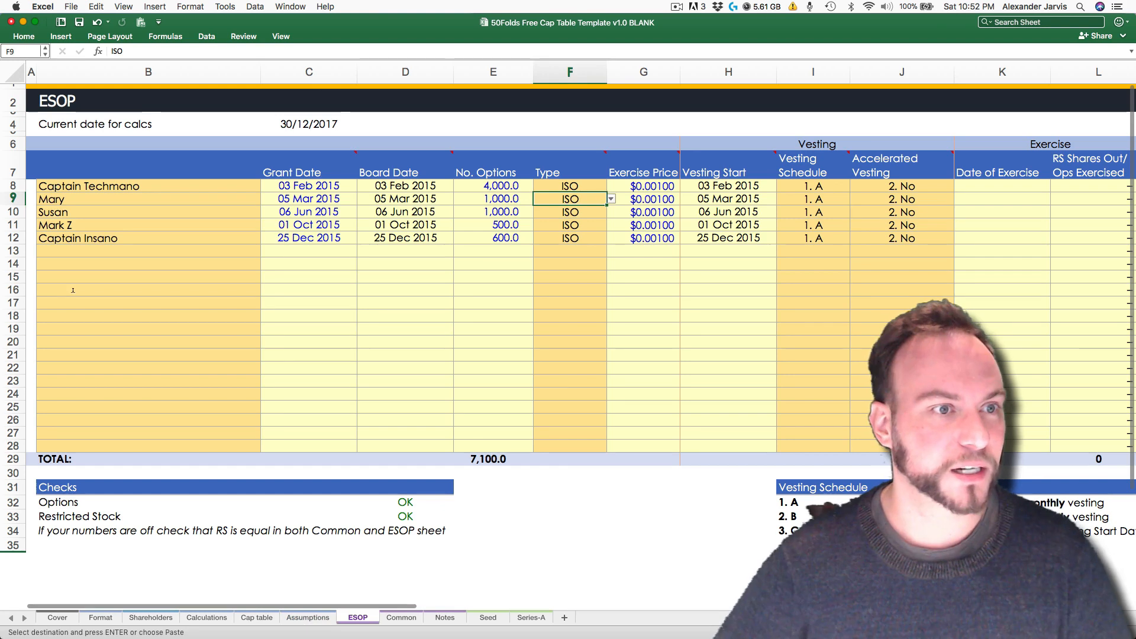
left_click(87, 253)
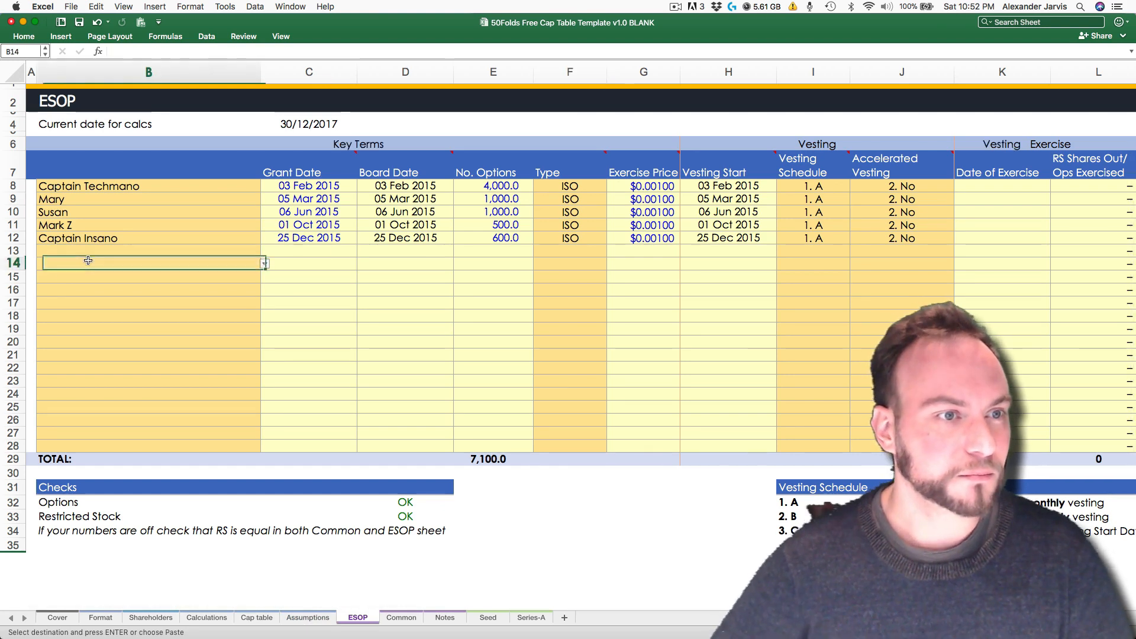
key("alt+Down")
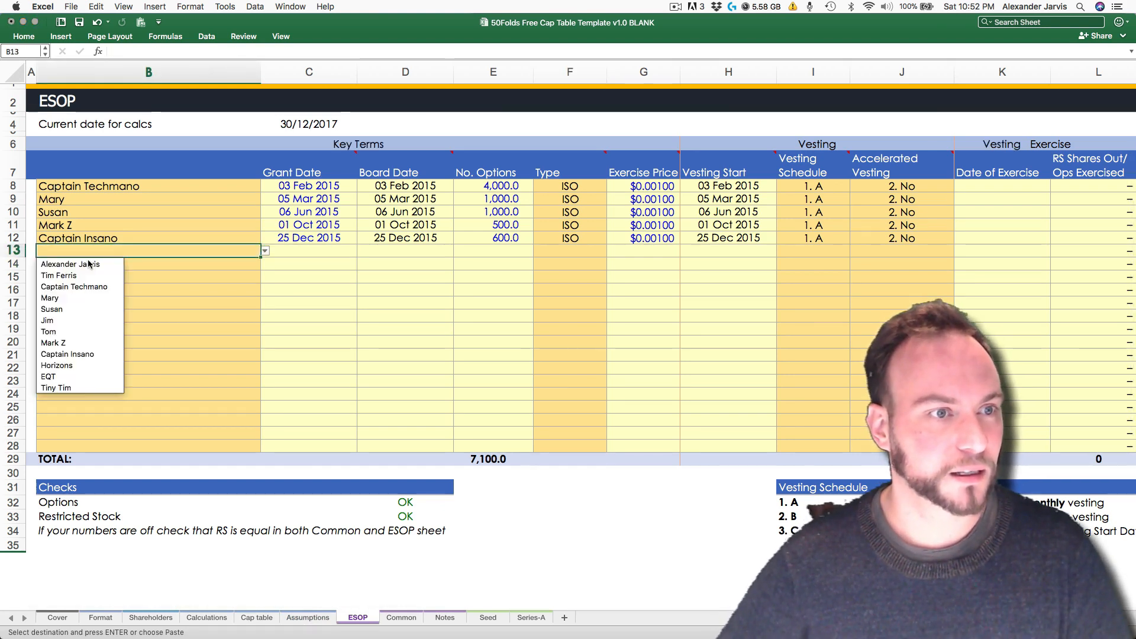
scroll(87, 264, "down", 5)
key("Up")
key("Up")
key("Up")
key("Up")
key("Up")
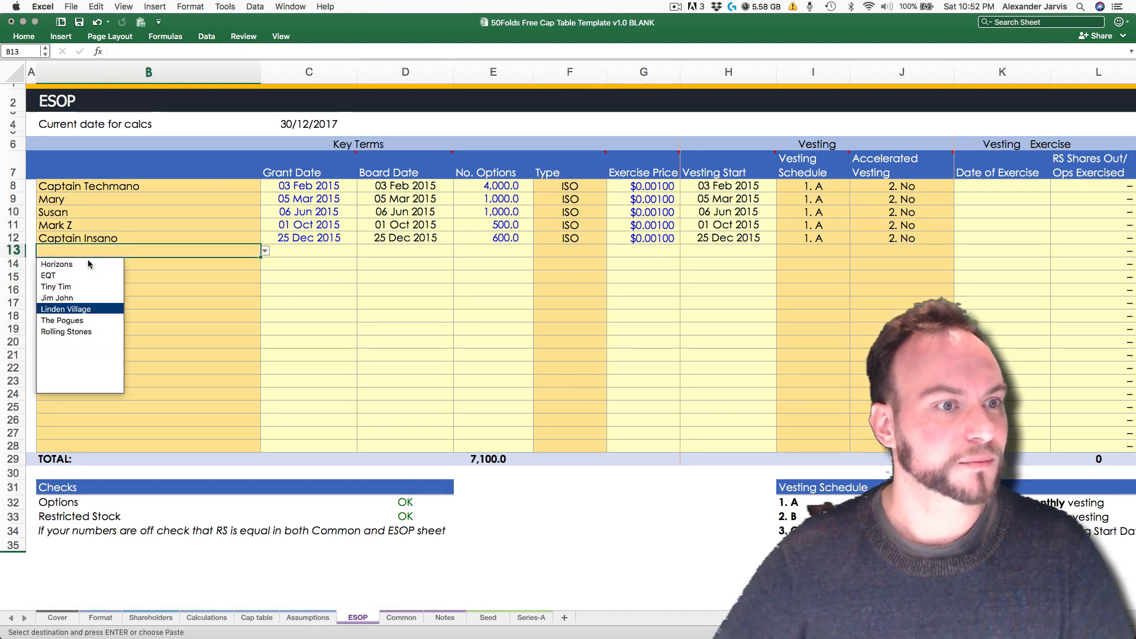
key("Return")
Step: Pick the second new staff member from the shareholder list in B14
left_click(87, 264)
key("alt+Down")
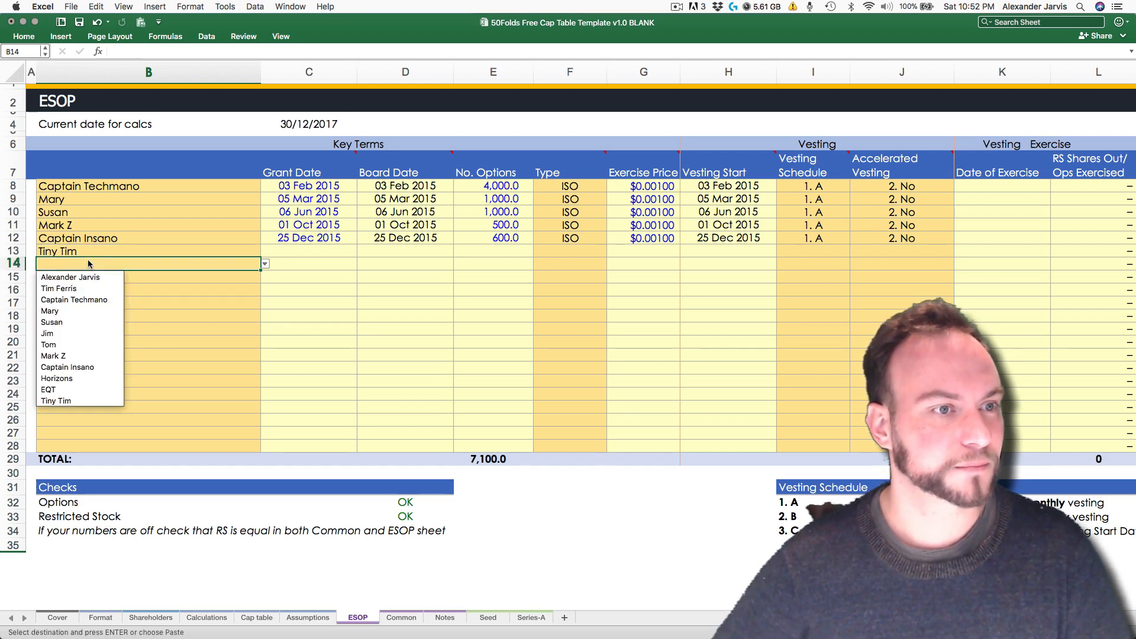
scroll(88, 332, "down", 5)
key("Up")
key("Up")
key("Up")
key("Up")
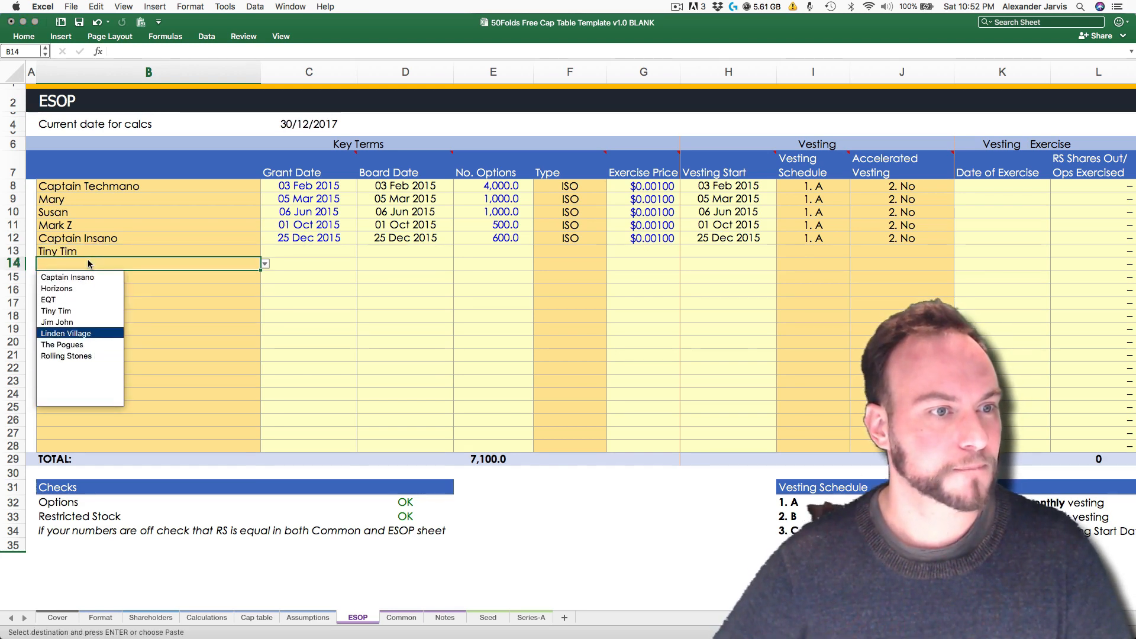
key("Return")
key("Return")
Step: Pick Linden Village as the option holder in B15
key("alt+Down")
key("Up")
key("Up")
key("Up")
key("Up")
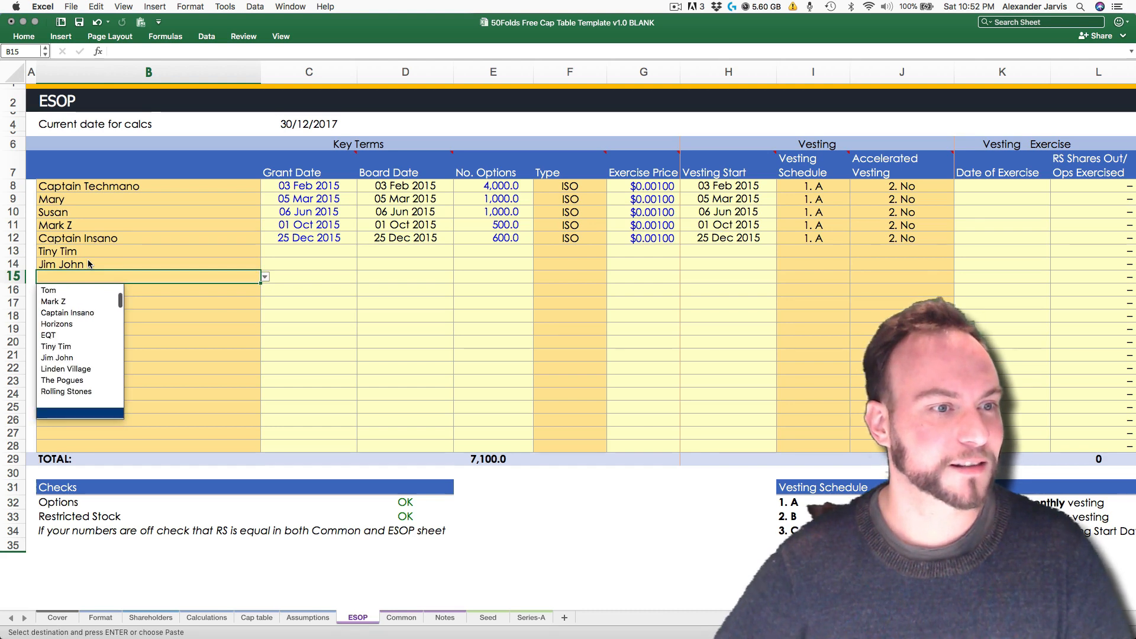
key("Return")
key("Return")
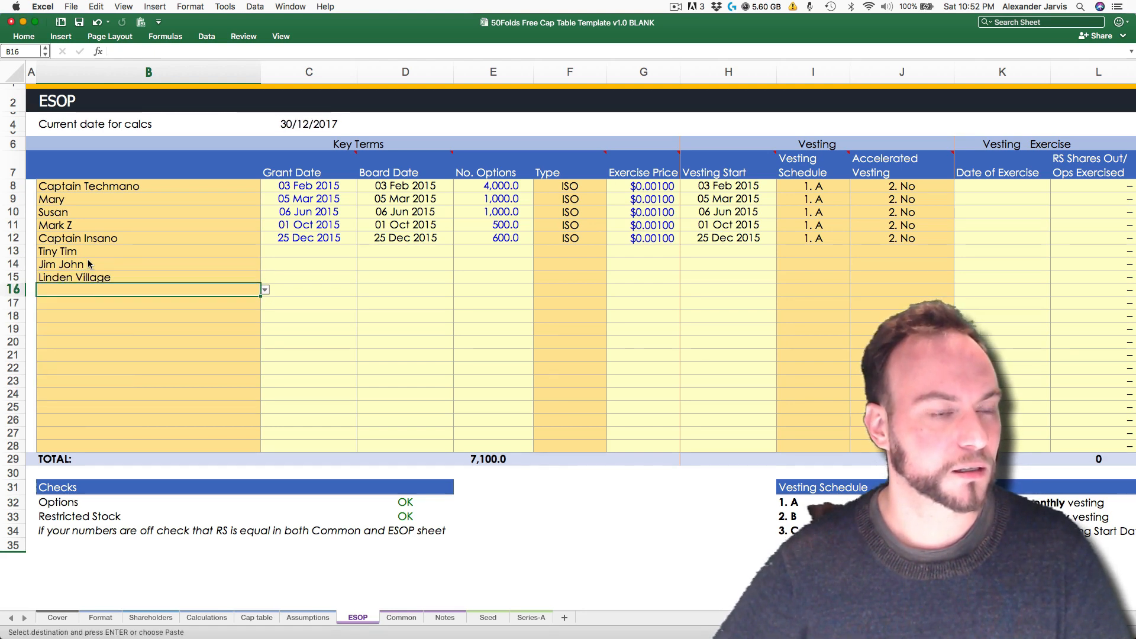
Step: Pick The Pogues as the option holder in B16
key("alt+Down")
key("Up")
key("Up")
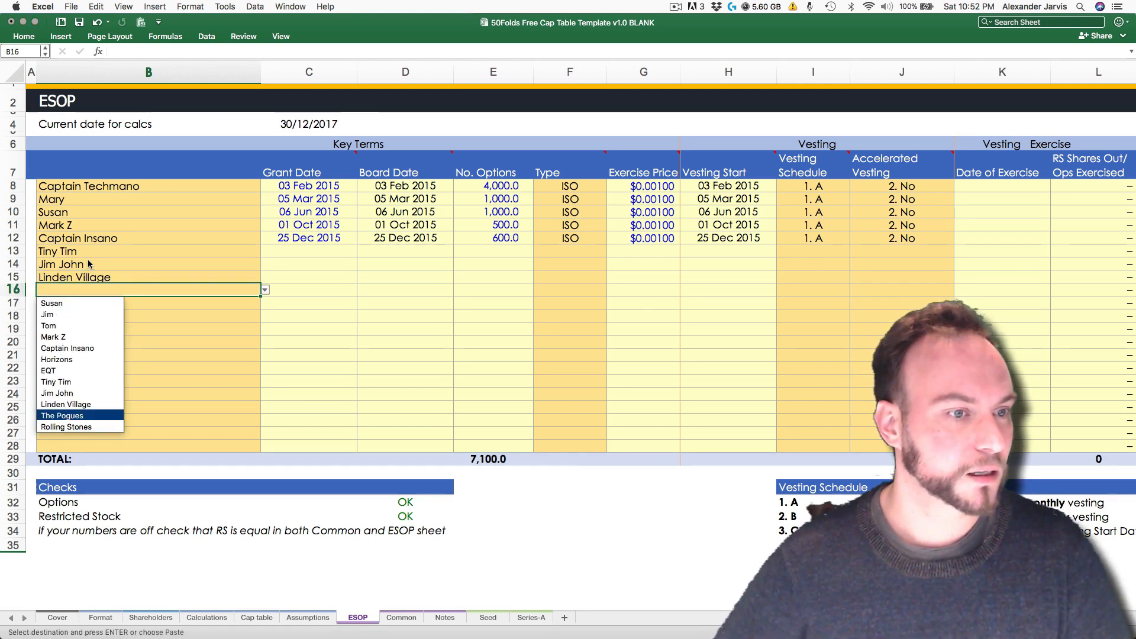
key("Return")
key("Return")
Step: Pick Rolling Stones as the option holder in B17, and go to the first empty Grant Date cell, C13
key("alt+Down")
key("Up")
key("Down")
key("Down")
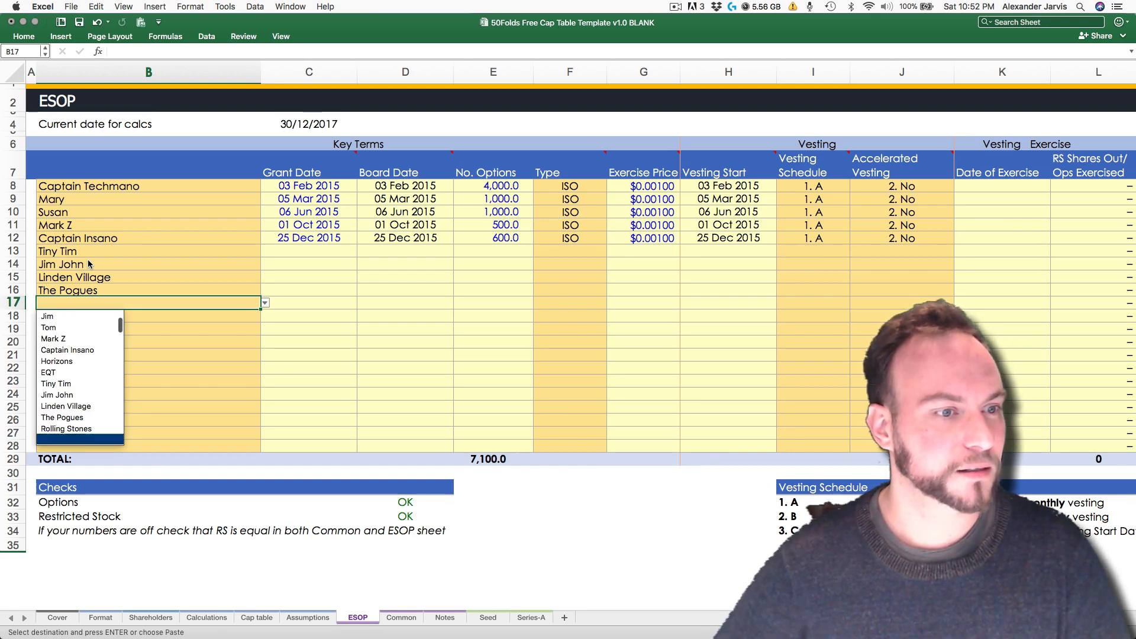
key("Up")
key("Up")
key("Up")
key("Down")
key("Return")
key("Up")
key("Up")
key("Up")
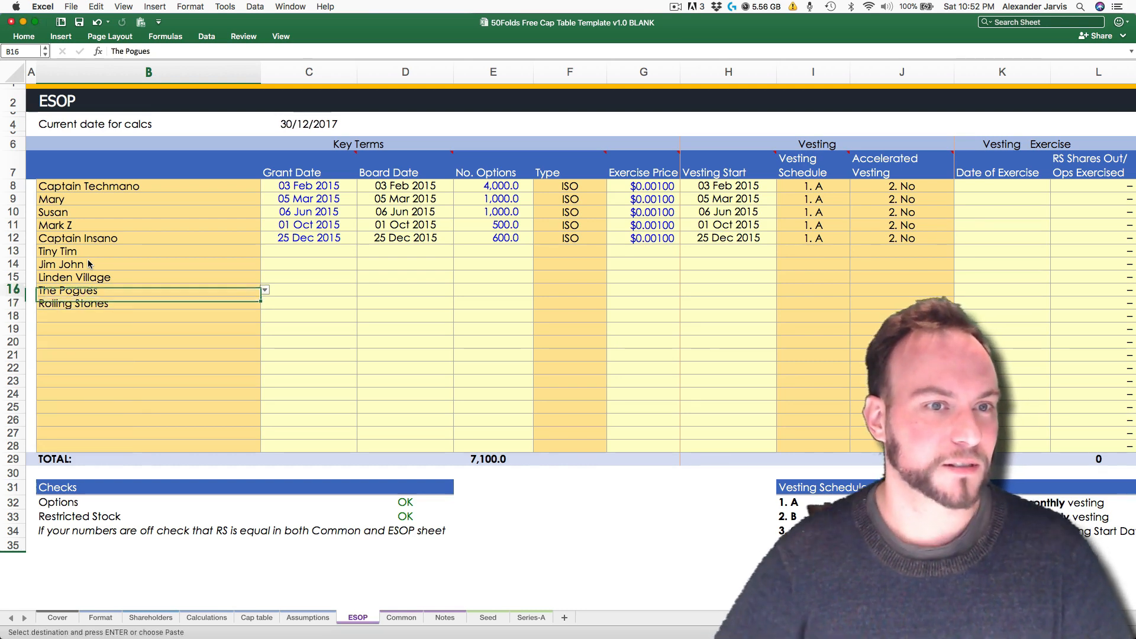
key("Right")
key("Up")
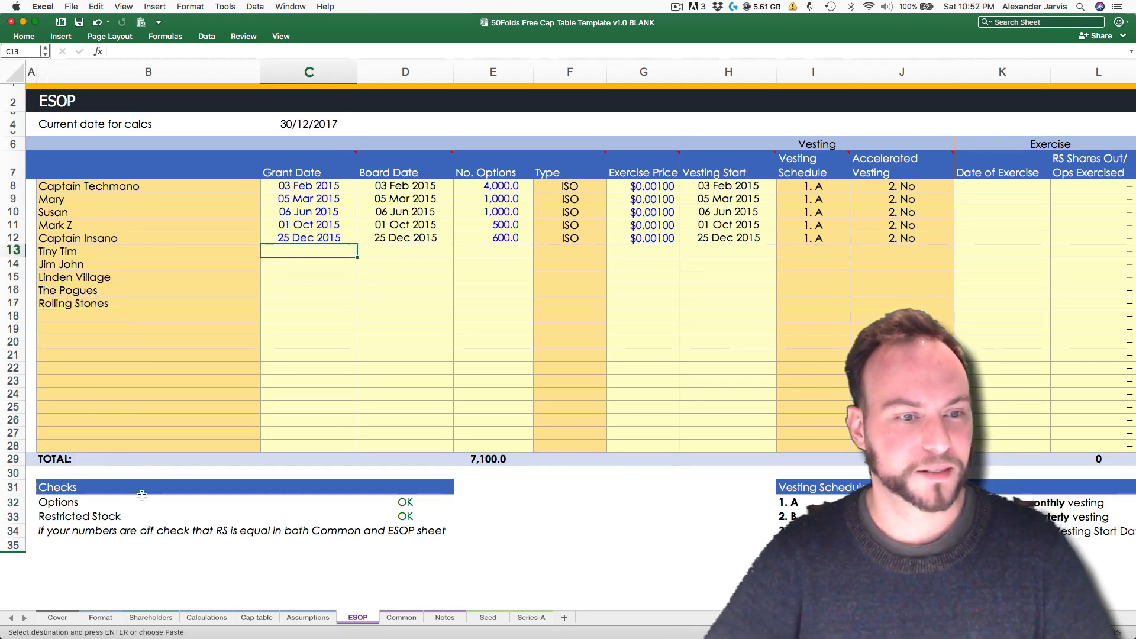
left_click(151, 617)
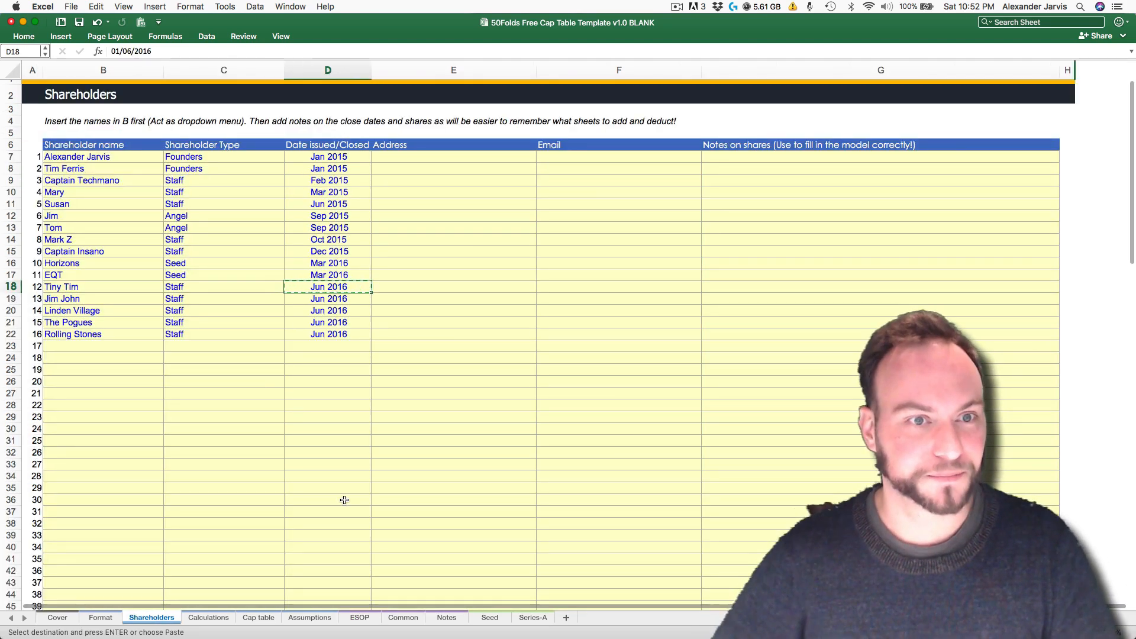
key("super+shift+Down")
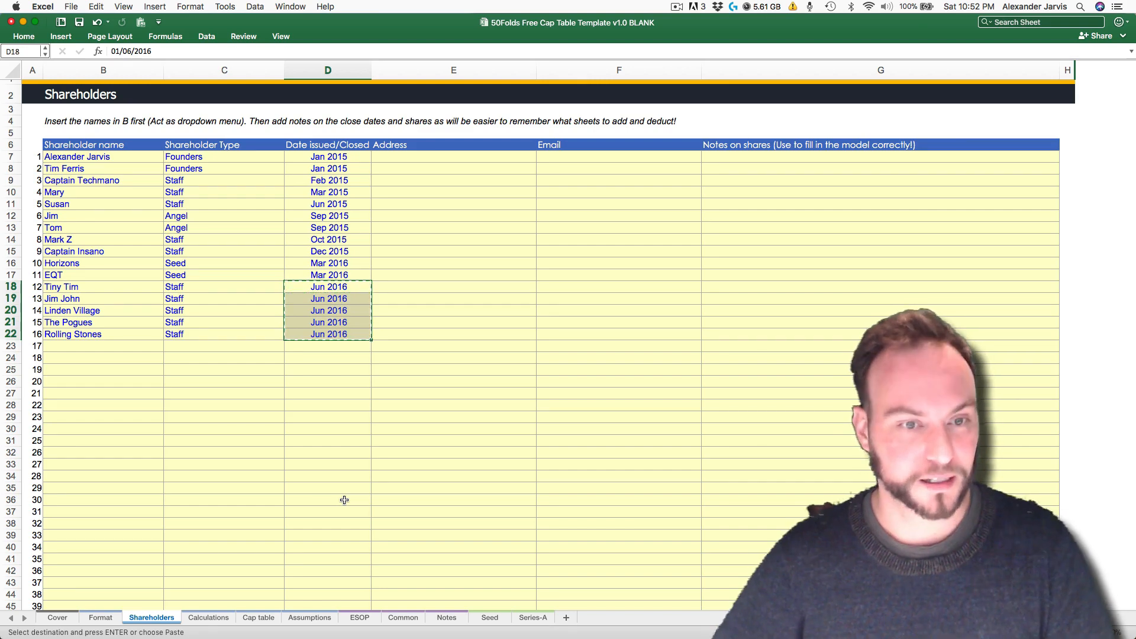
key("ctrl+Page_Down")
key("ctrl+Page_Down")
key("ctrl+Page_Down")
key("ctrl+Page_Down")
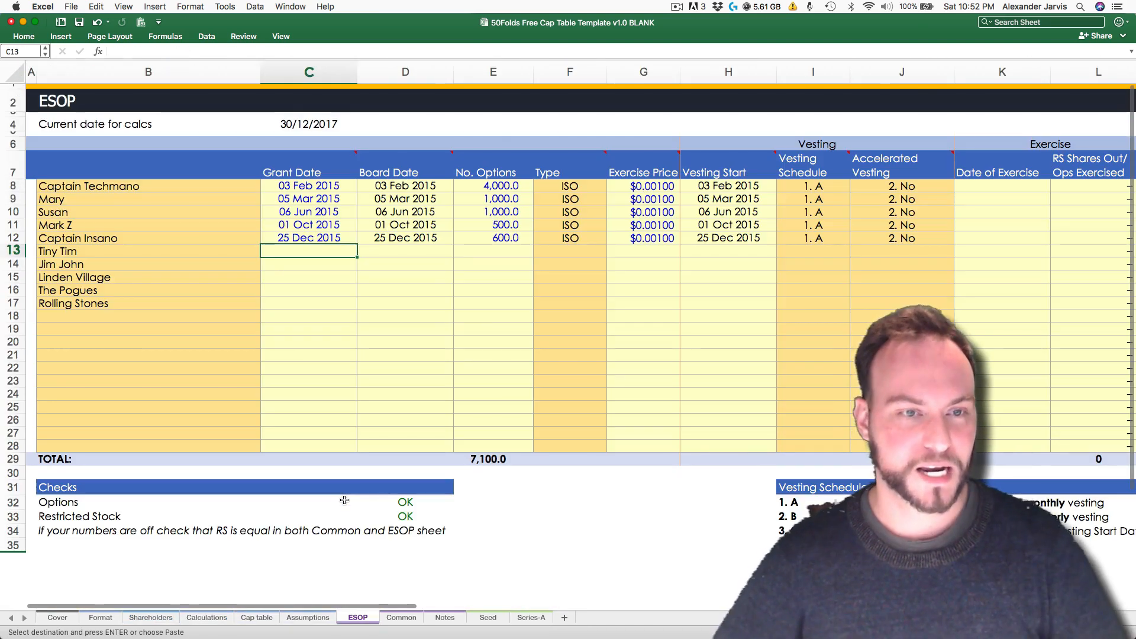
Step: Enter 1 june 2016 as the grant date in C13 and fill it down to C17
type("1 june 2016")
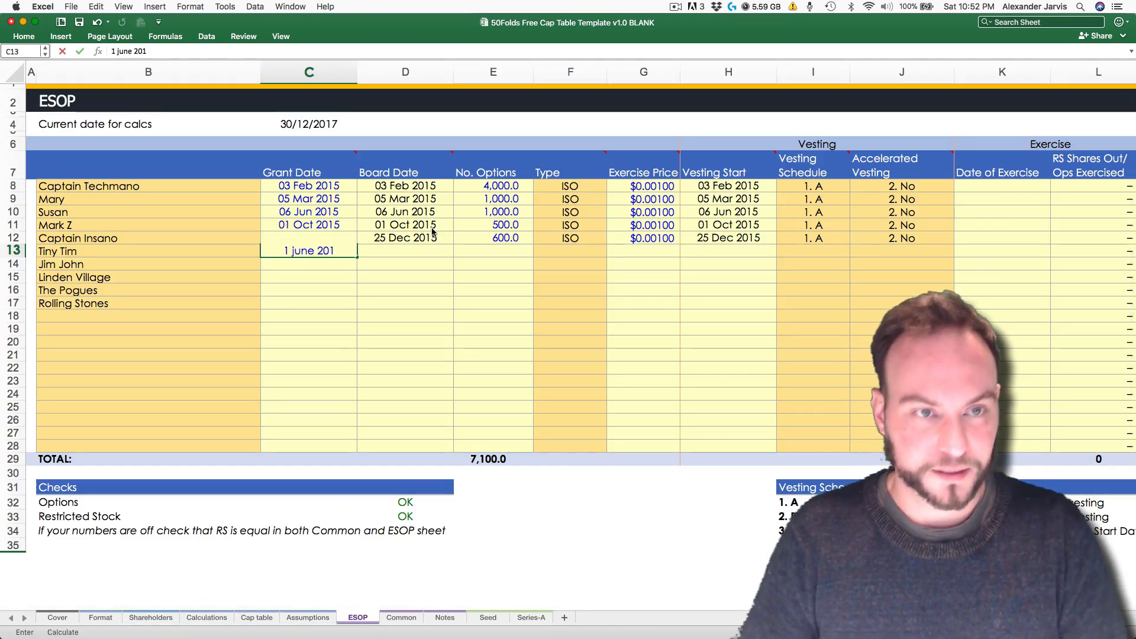
key("shift+Down")
key("shift+Down")
key("shift+Down")
key("shift+Down")
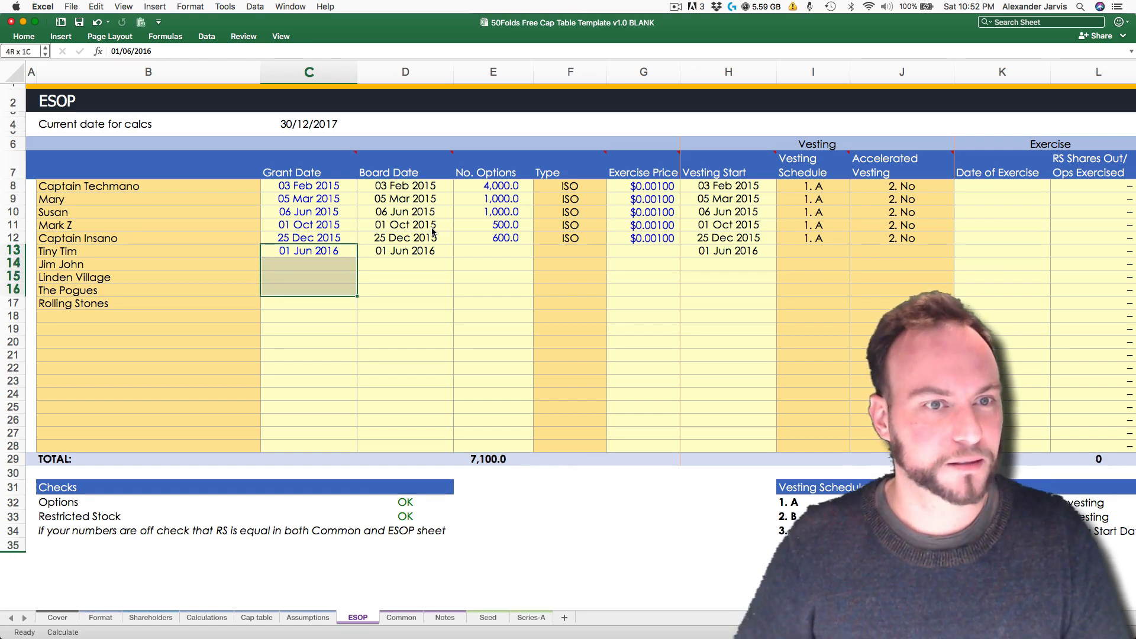
key("ctrl+d")
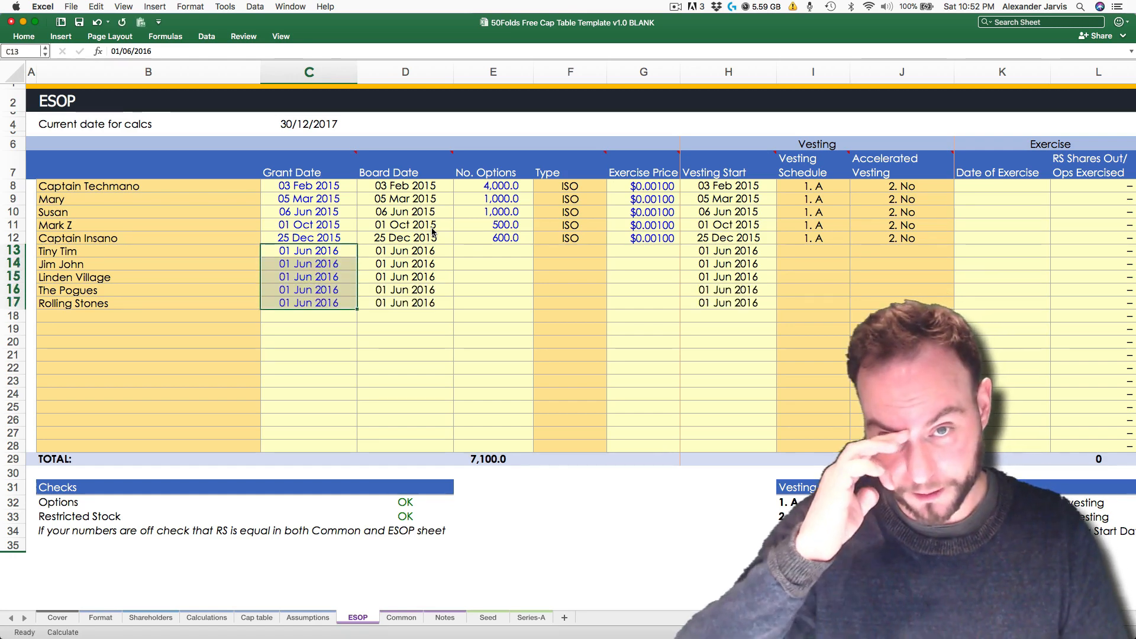
Step: Copy the seed round's price per share from C5 on the Seed sheet for use in the ESOP exercise price column
key("Right")
key("Right")
key("Right")
key("Right")
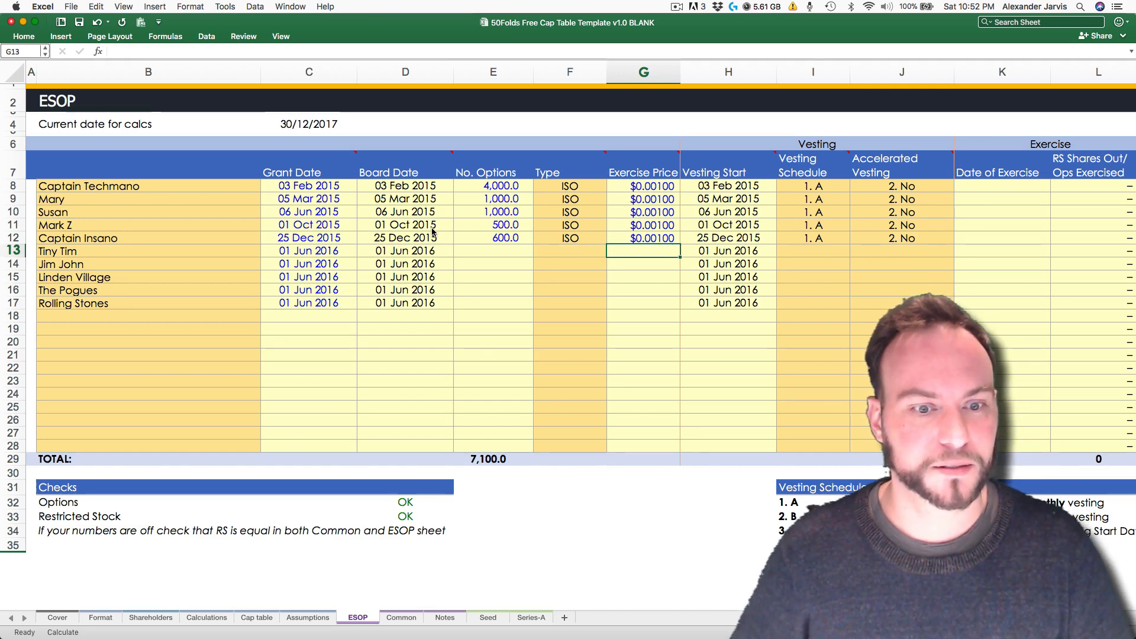
key("ctrl+Page_Down")
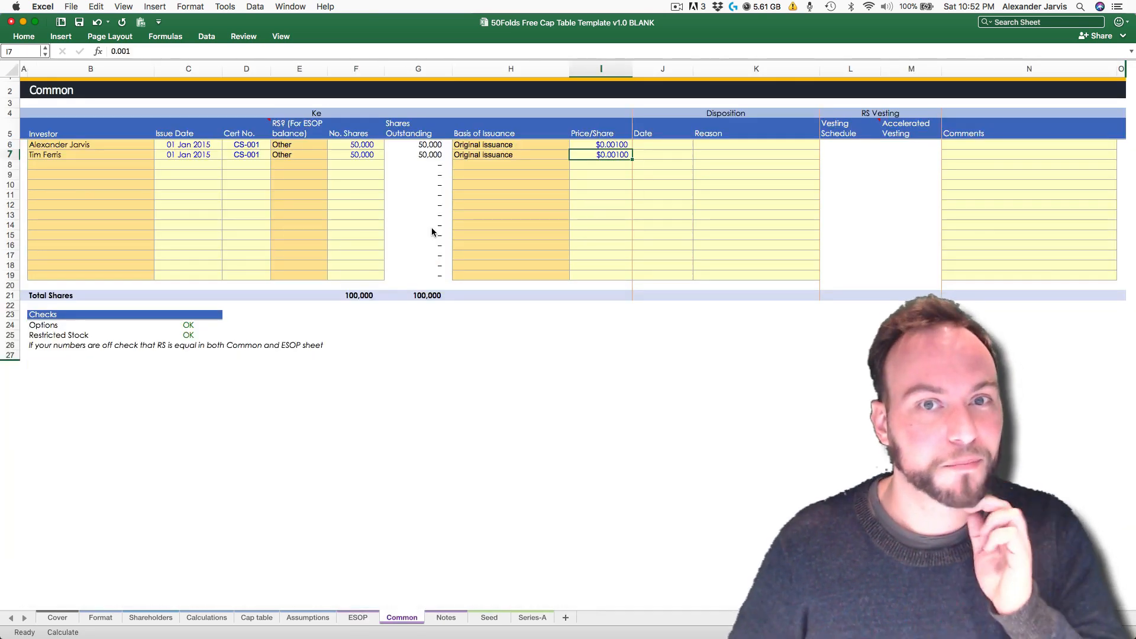
key("ctrl+Page_Down")
key("ctrl+Page_Down")
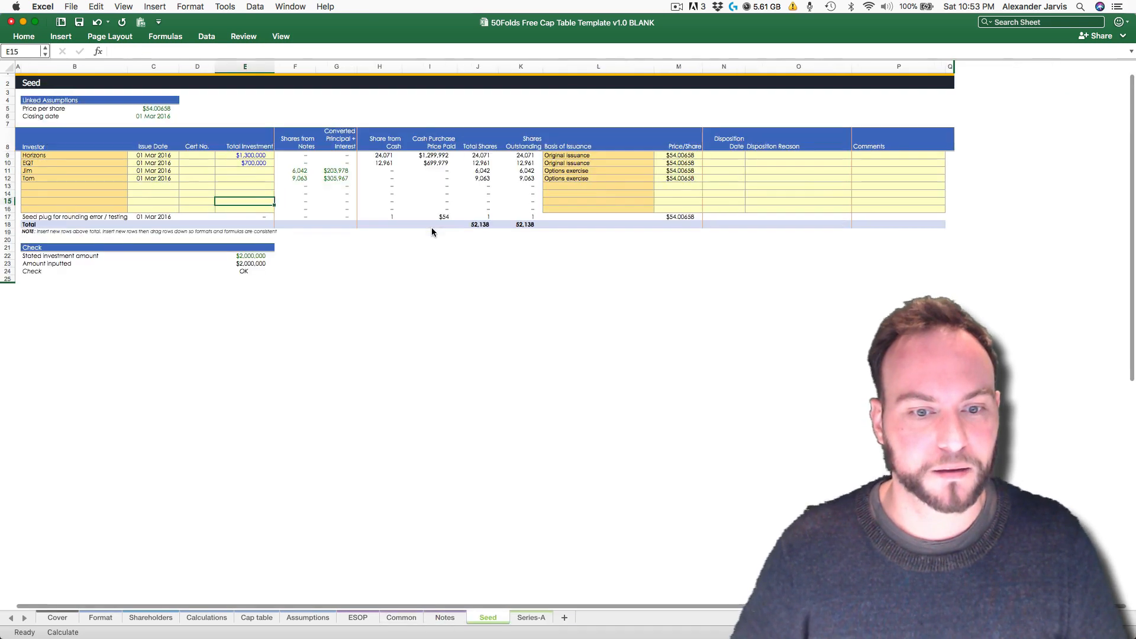
left_click(154, 108)
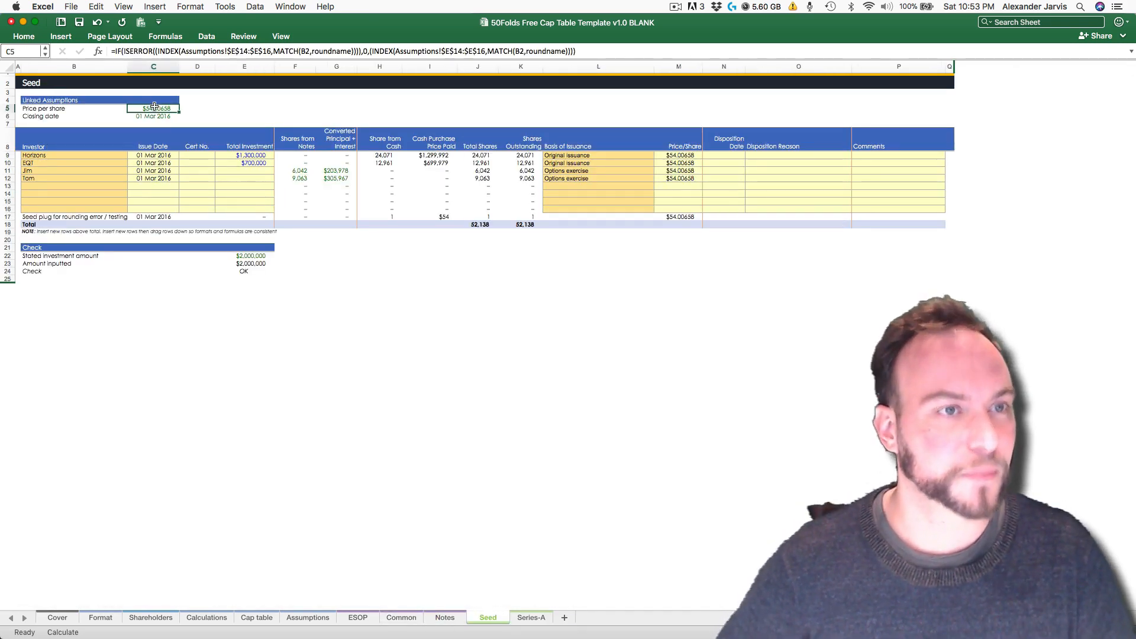
key("ctrl+c")
Step: Paste the copied share price as values only into the Exercise Price cells G13:G17 on the ESOP sheet
key("ctrl+Page_Up")
key("ctrl+Page_Up")
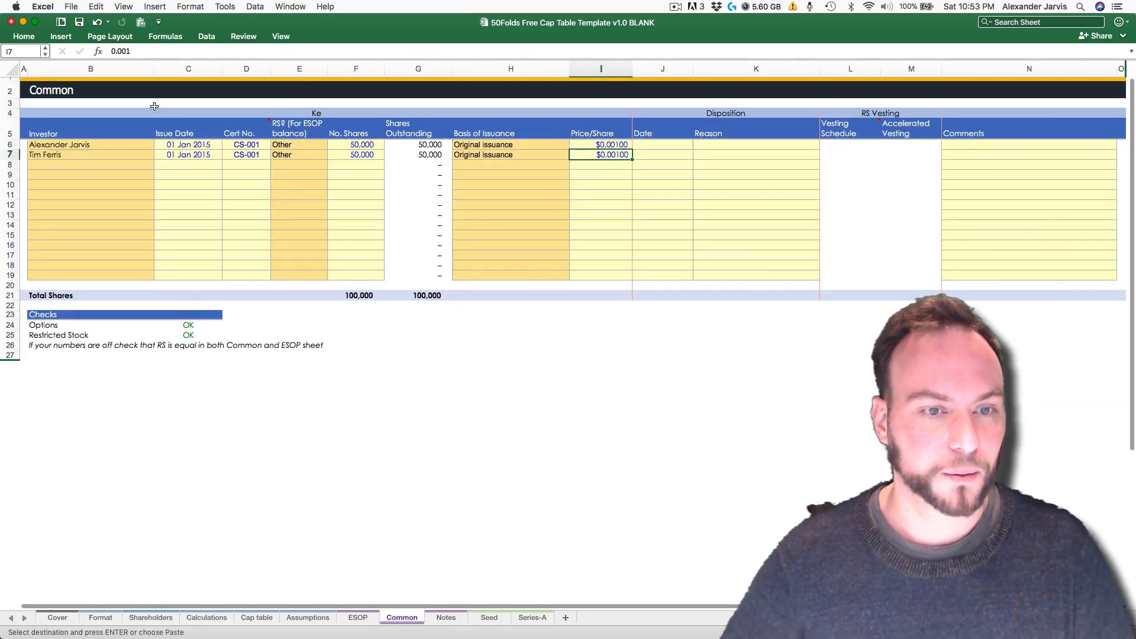
key("ctrl+Page_Up")
key("shift+Down")
key("shift+Down")
key("shift+Down")
key("shift+Down")
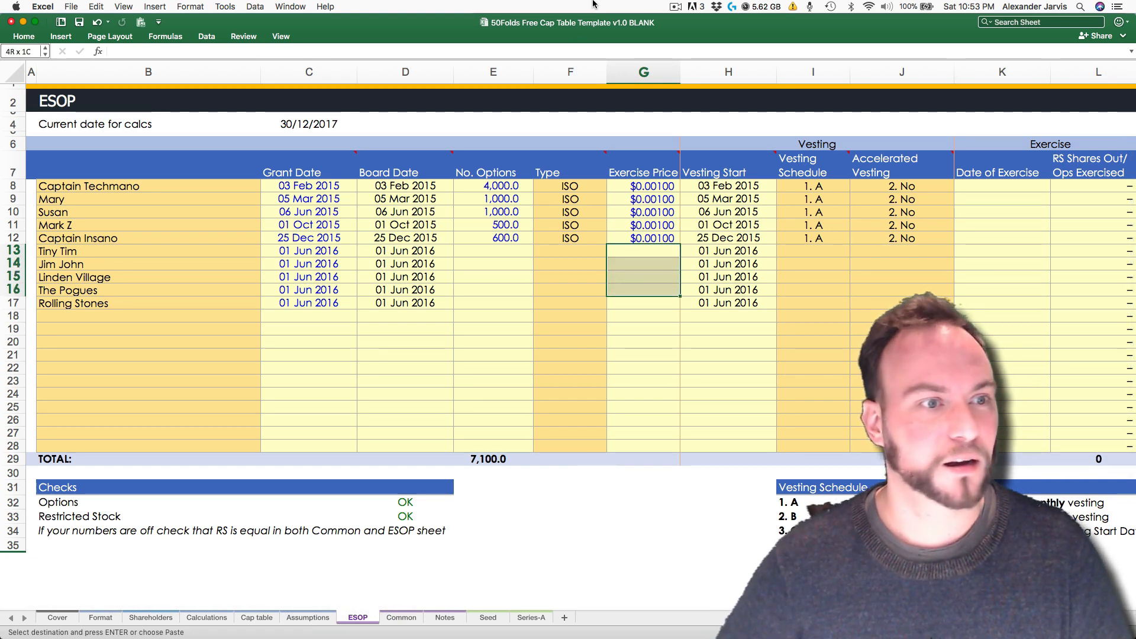
left_click(92, 6)
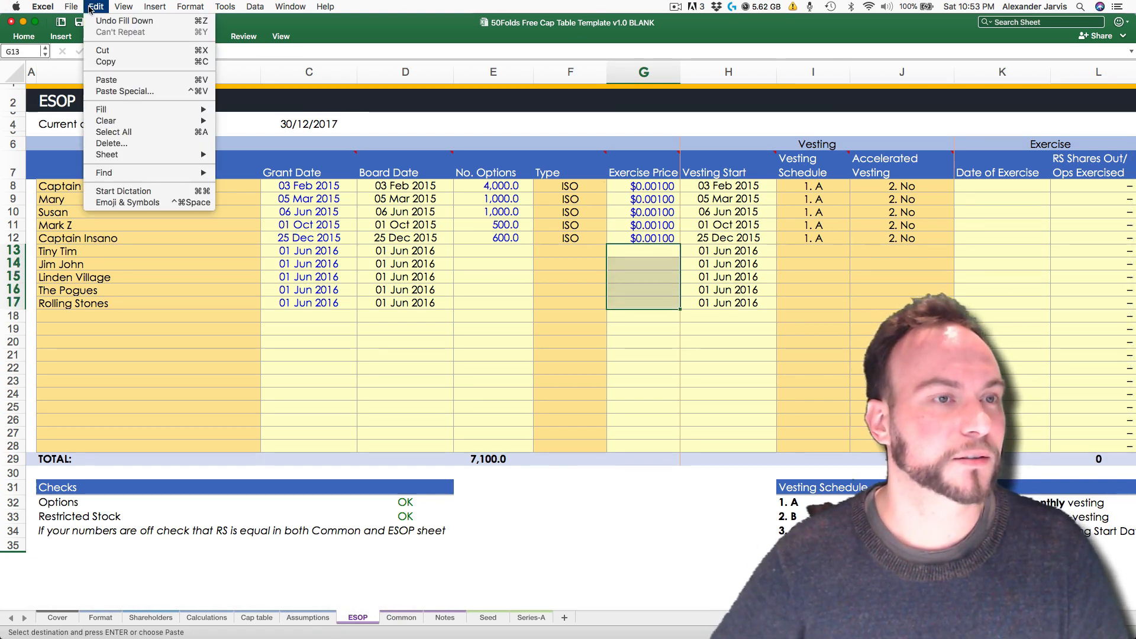
left_click(121, 92)
left_click(481, 179)
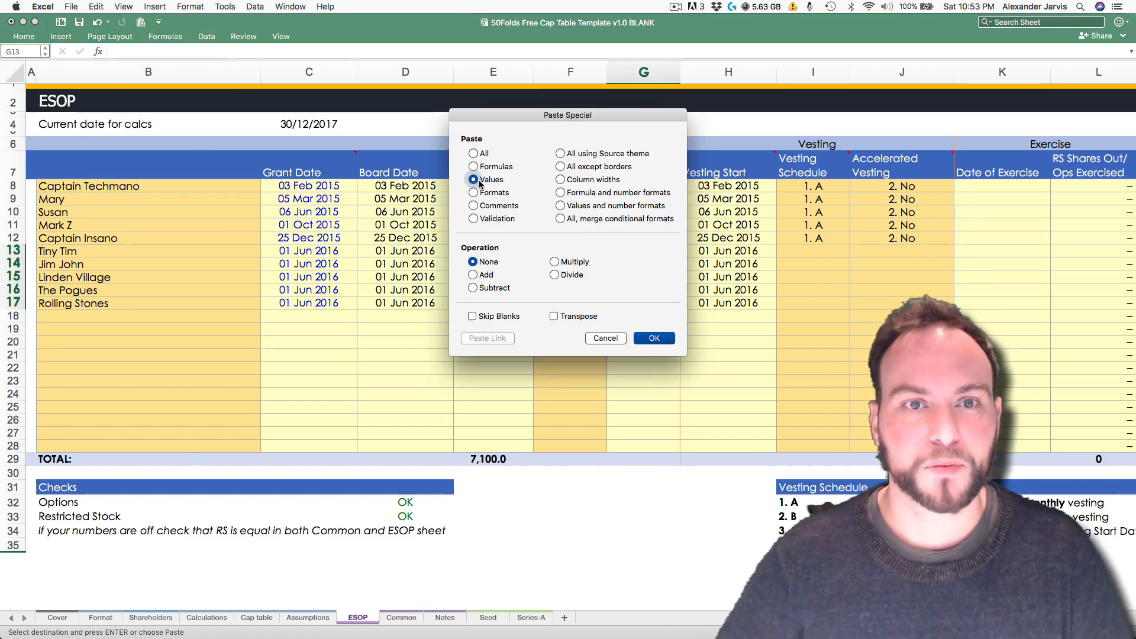
key("Return")
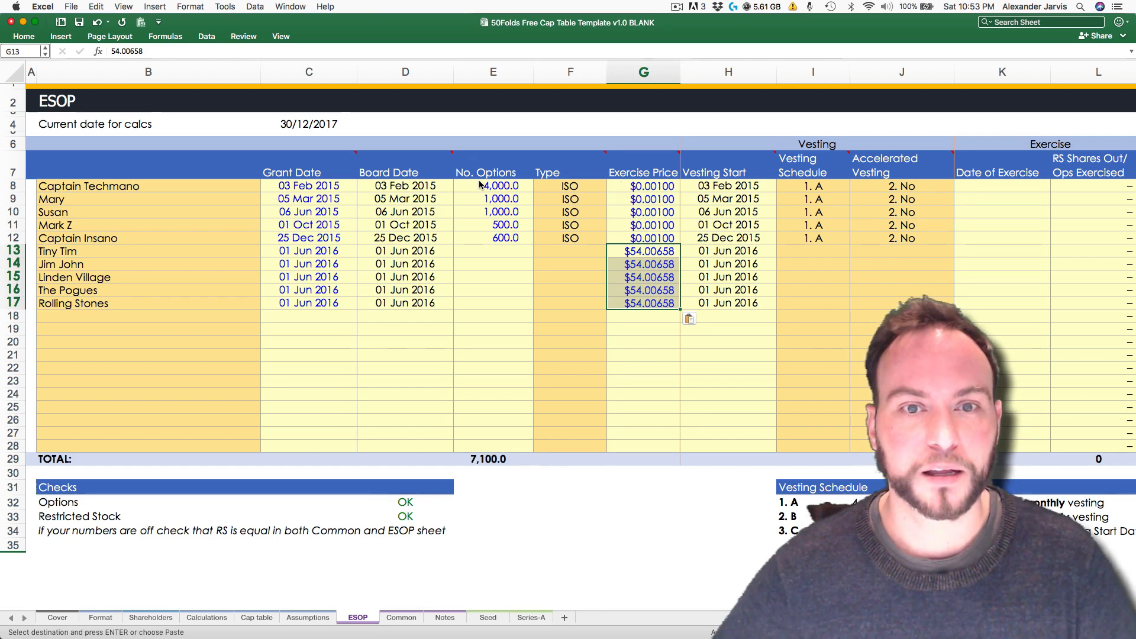
Step: Fill the ISO option type from F12 down to F17 for the five new option holders
key("Left")
key("Up")
key("shift+Down")
key("shift+Down")
key("shift+Down")
key("shift+Down")
key("shift+Down")
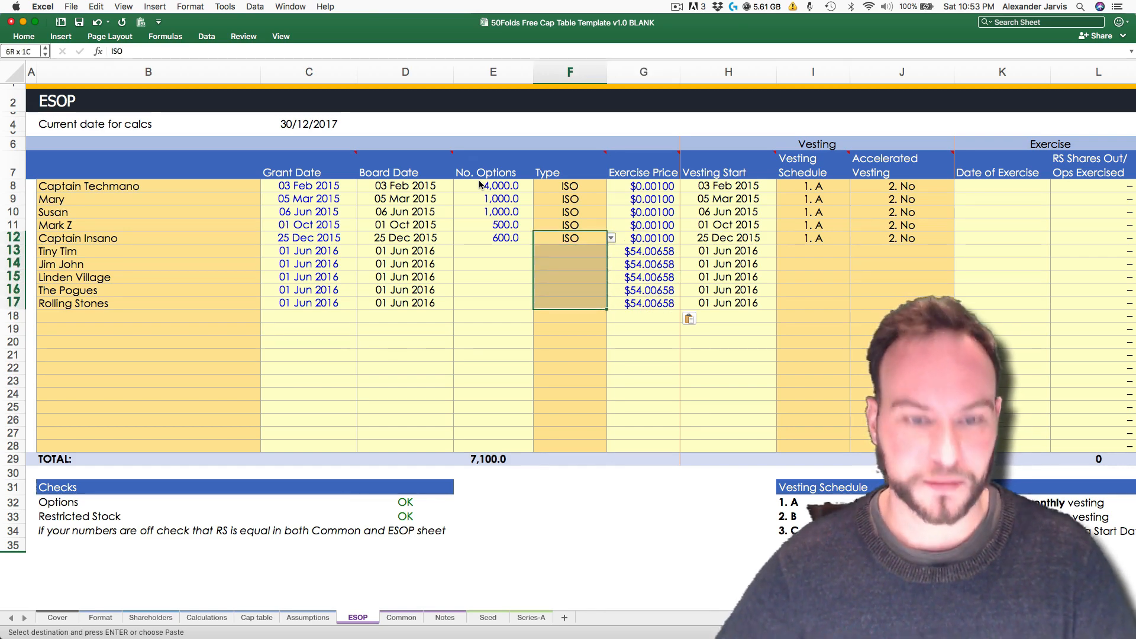
key("Return")
Step: Enter option counts of 100, 160, 100, 160 and 200 in E13:E17 for the five new option holders
key("Left")
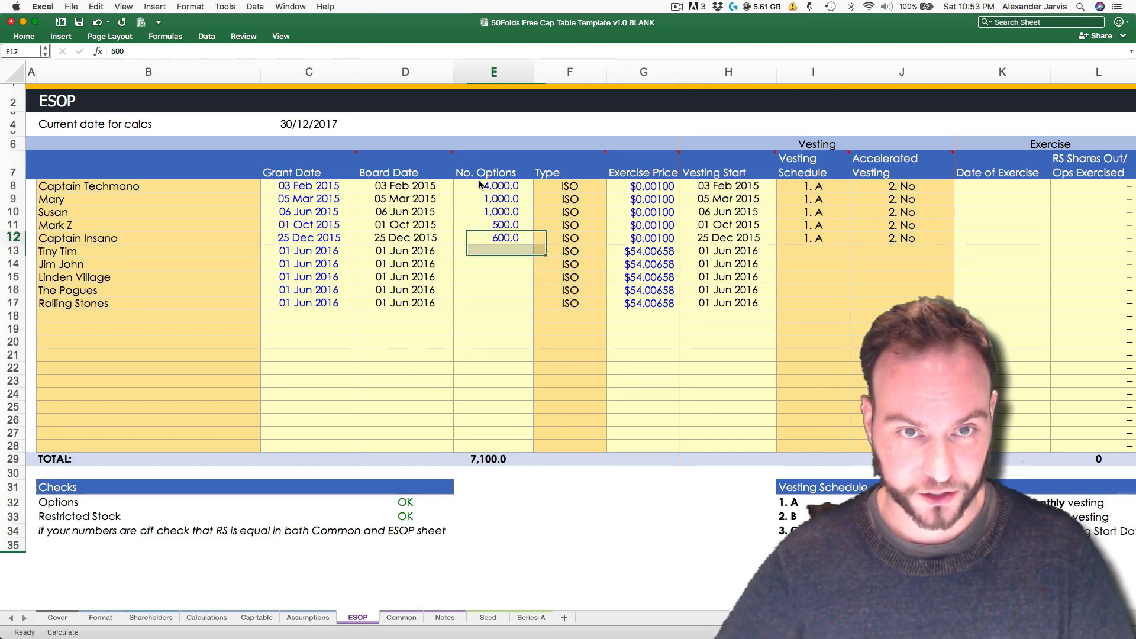
key("Down")
key("Left")
key("Right")
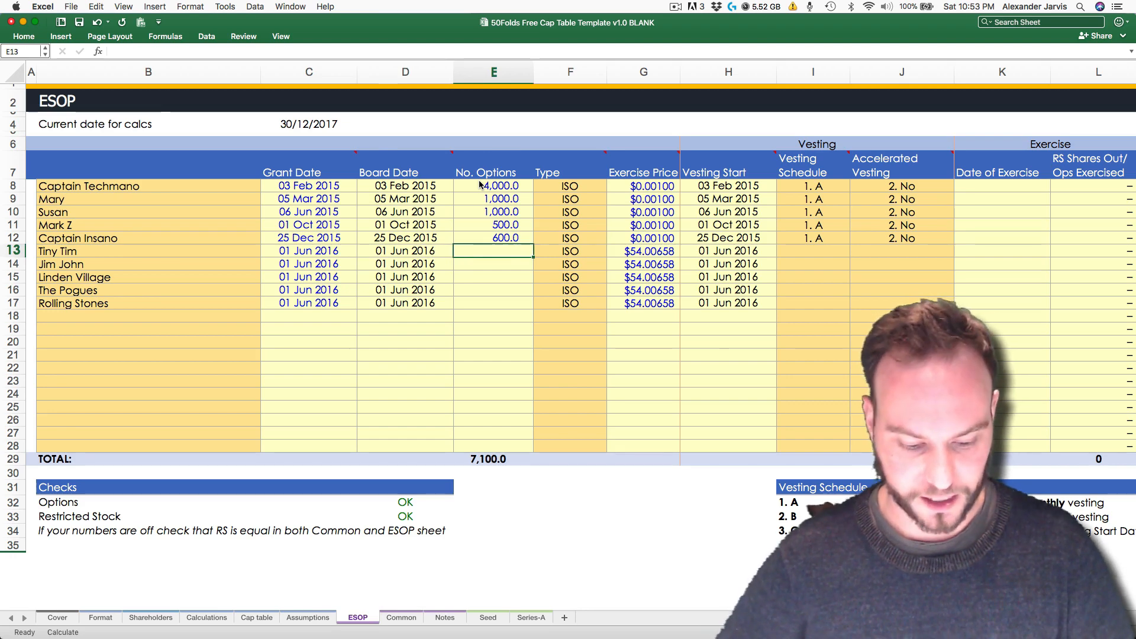
type("100")
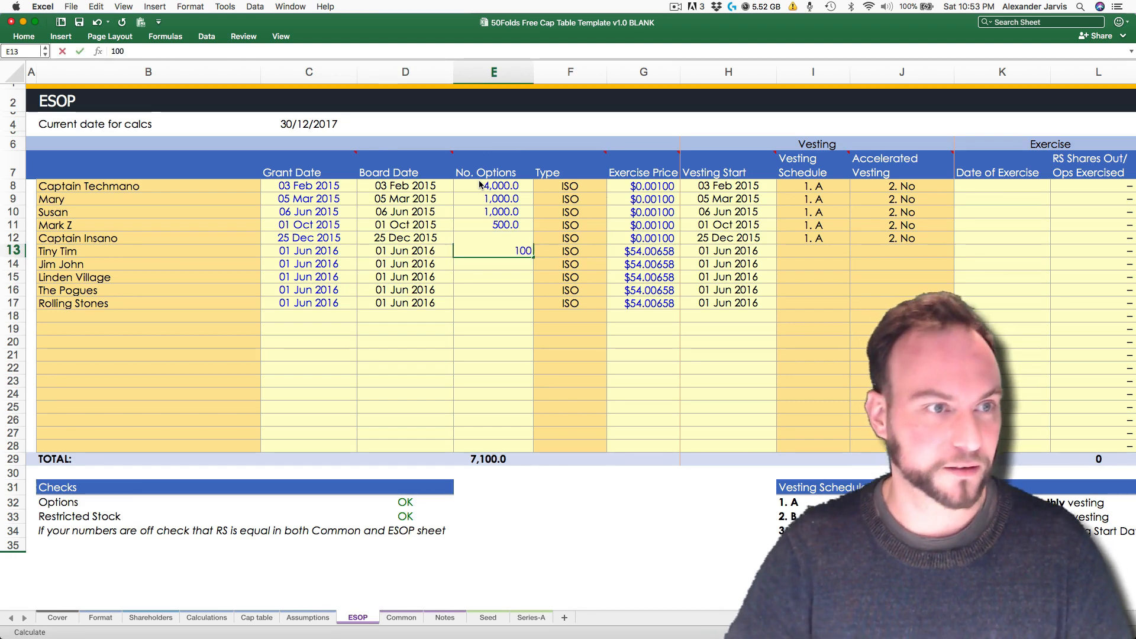
key("Return")
type("16")
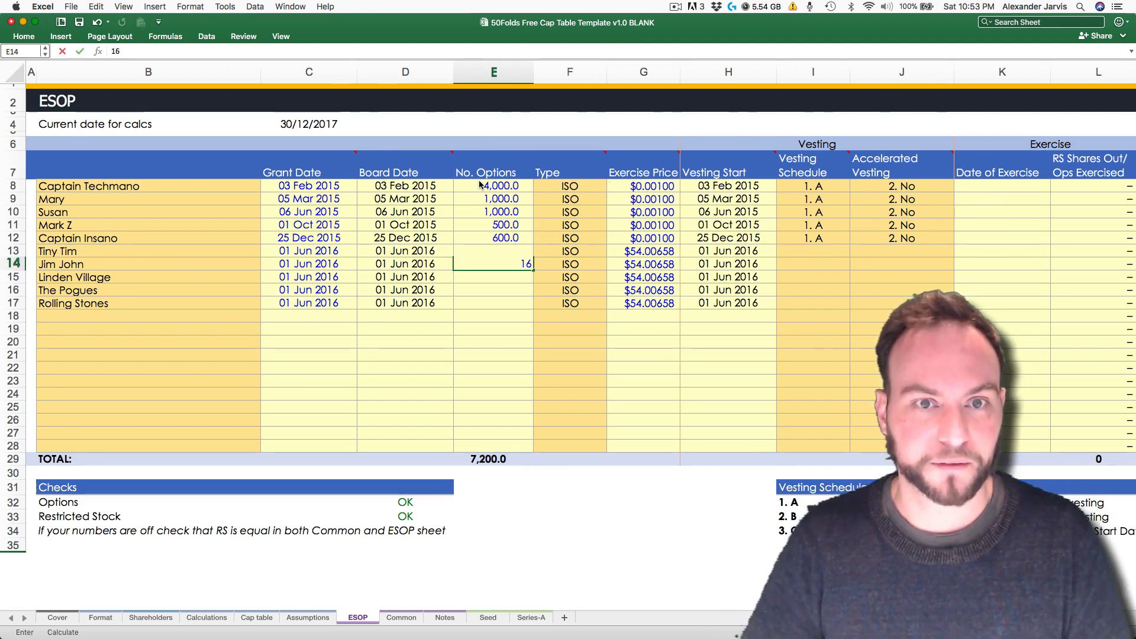
type("0")
key("Return")
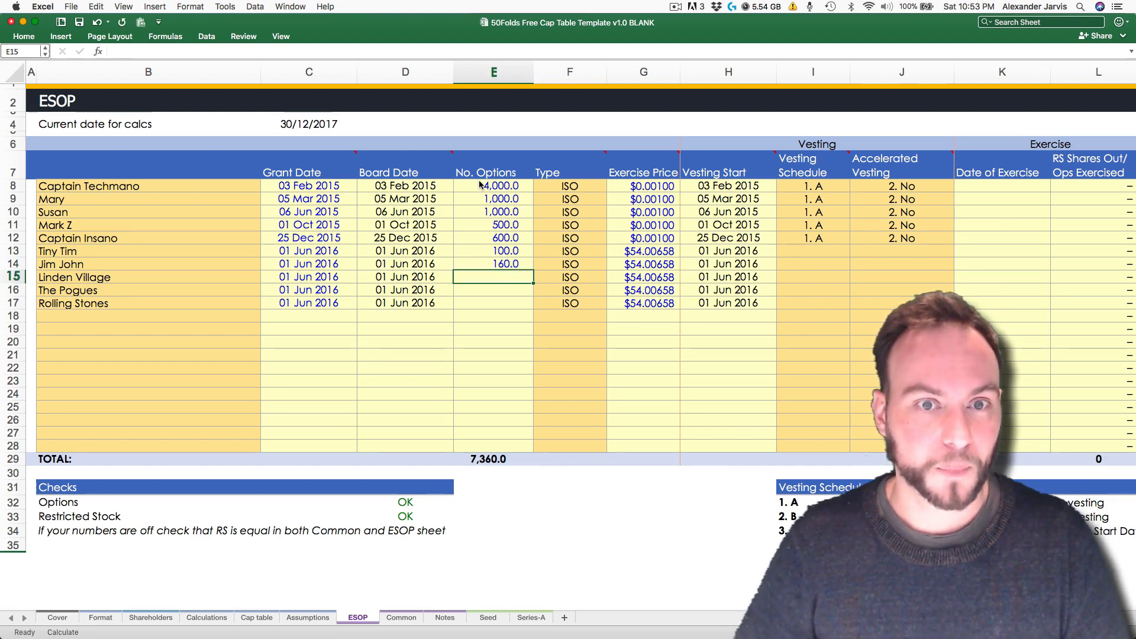
type("100")
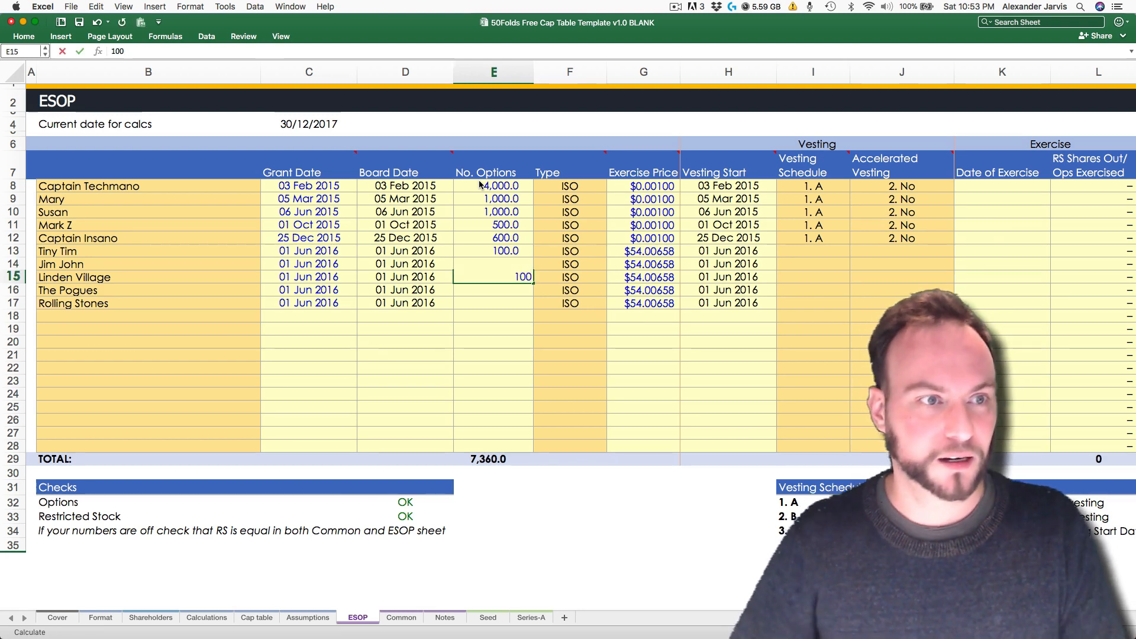
key("Return")
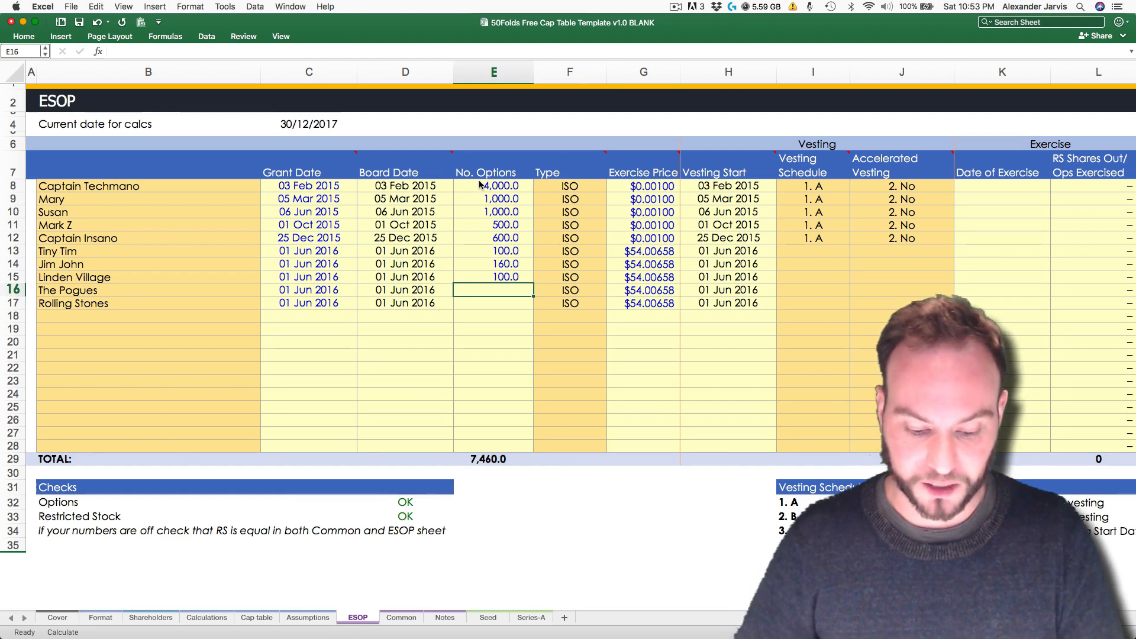
type("160")
key("Return")
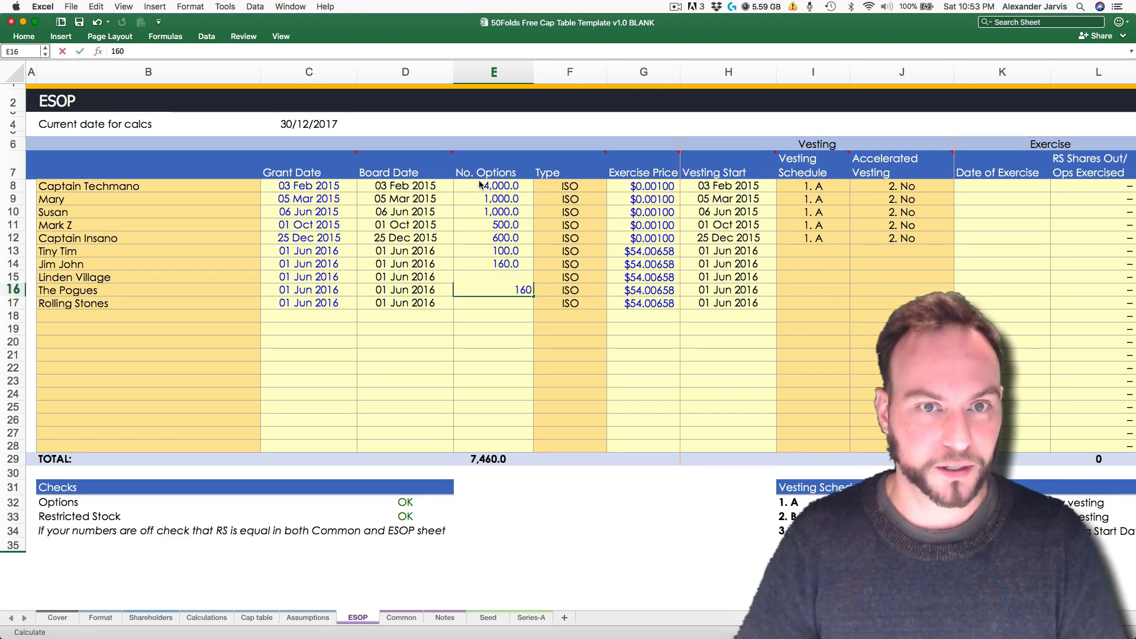
type("200")
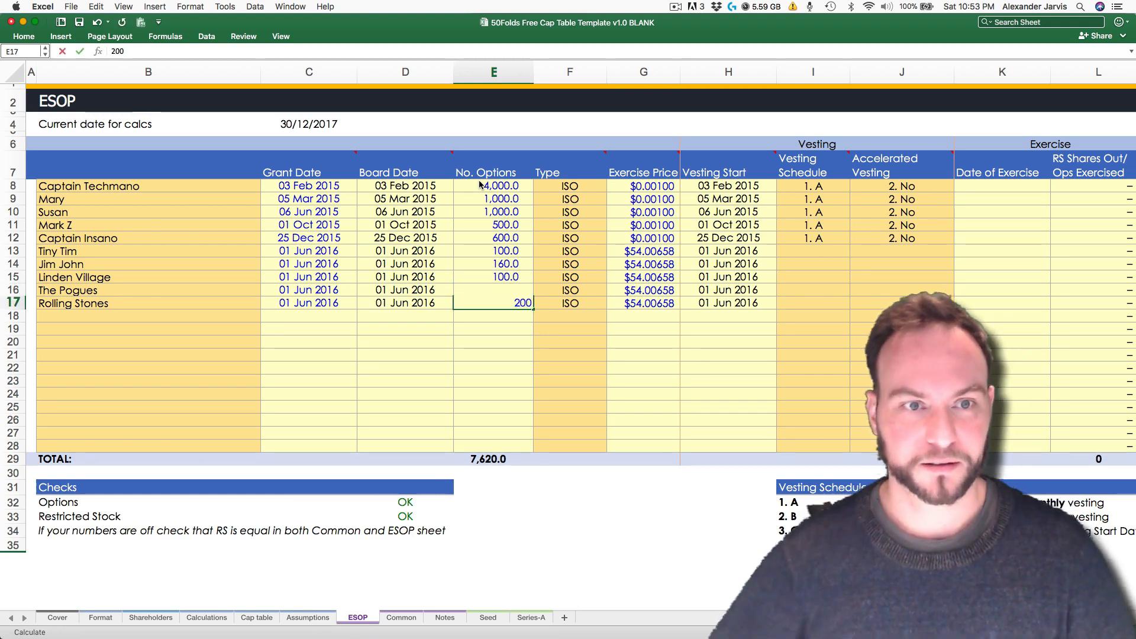
key("Return")
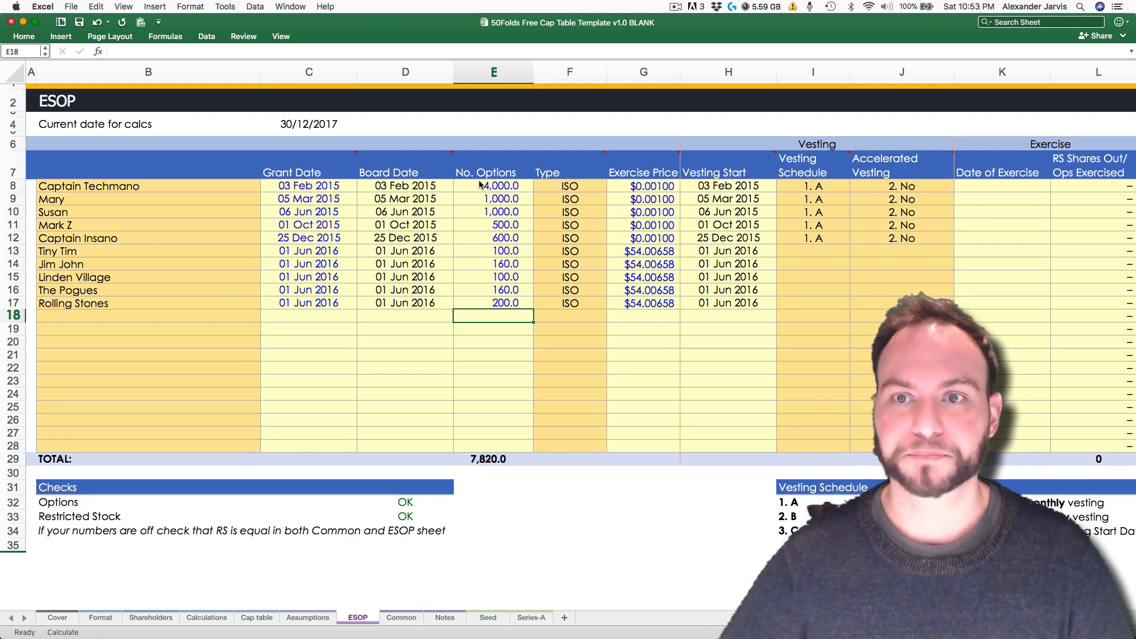
Step: Fill the 1. A vesting schedule and 2. No accelerated vesting from I12:J12 down to row 17
key("Up")
key("Right")
key("Up")
key("Right")
key("Up")
key("Right")
key("Up")
key("Right")
key("Up")
key("Up")
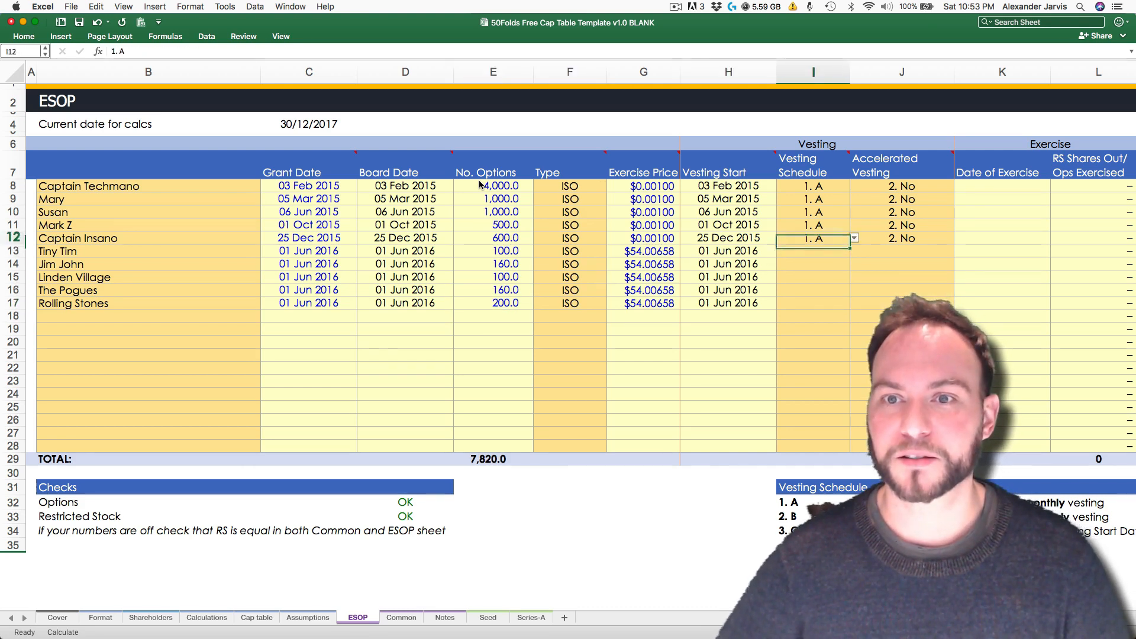
key("shift+Right")
key("shift+Down")
key("shift+Down")
key("shift+Down")
key("shift+Down")
key("shift+Down")
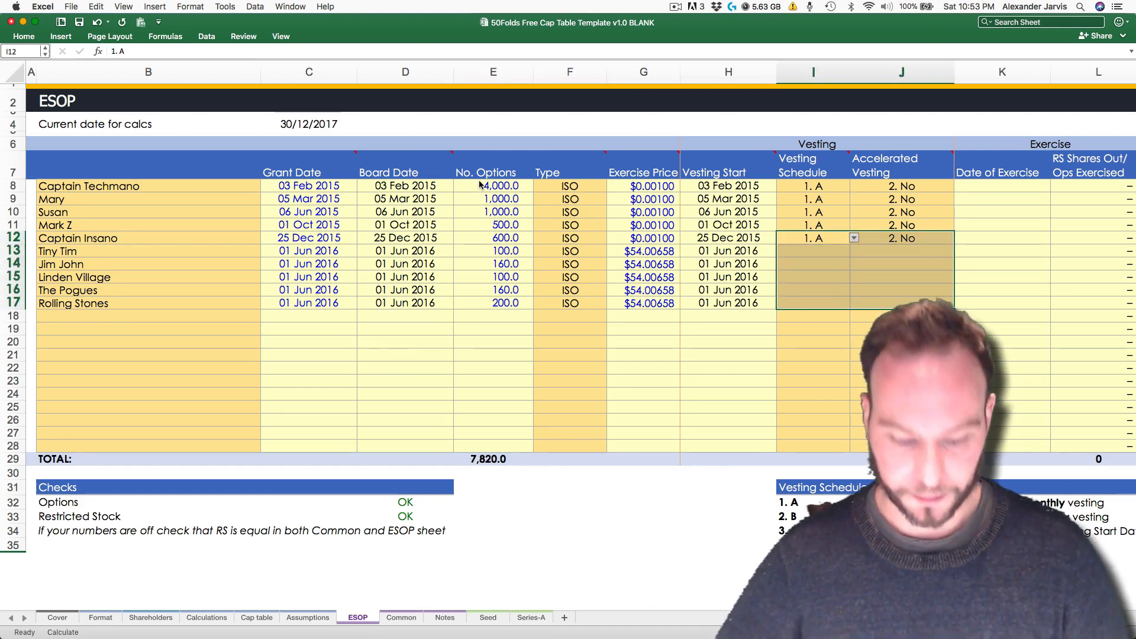
key("super+d")
scroll(468, 185, "right", 5)
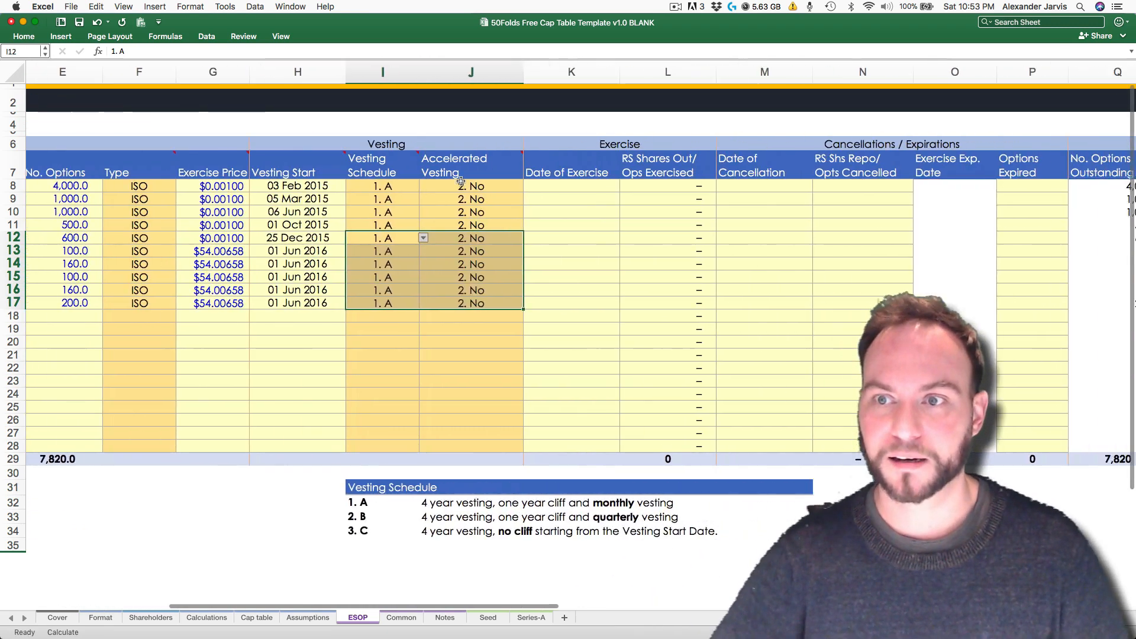
scroll(355, 186, "left", 5)
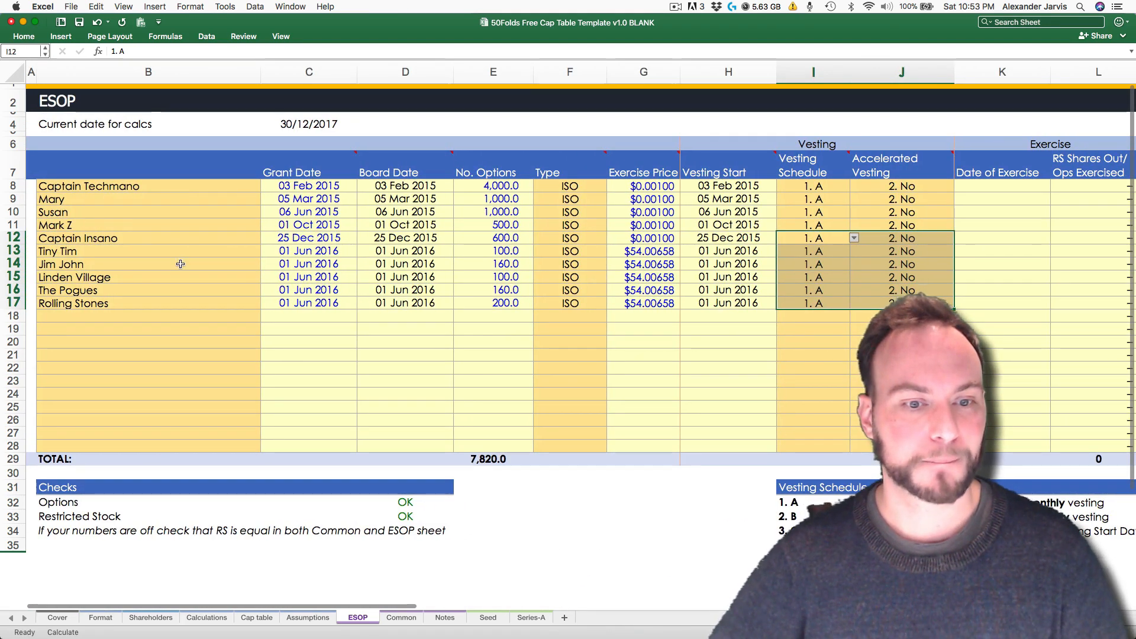
Step: Review the Seed section's shareholder list on the Cap table sheet
left_click(247, 353)
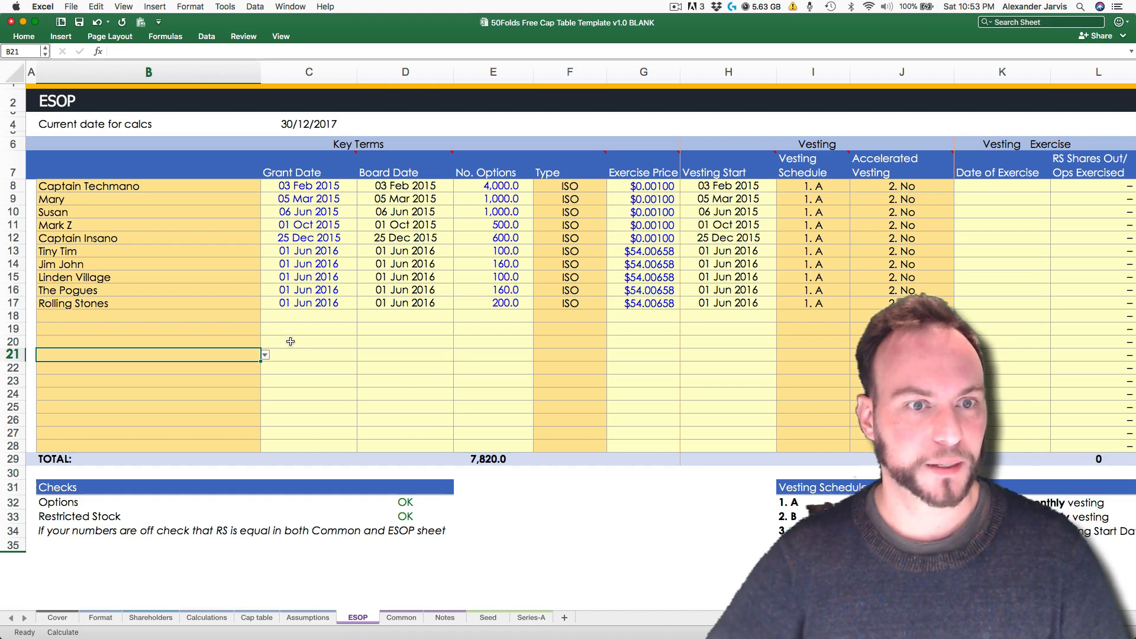
key("ctrl+Page_Up")
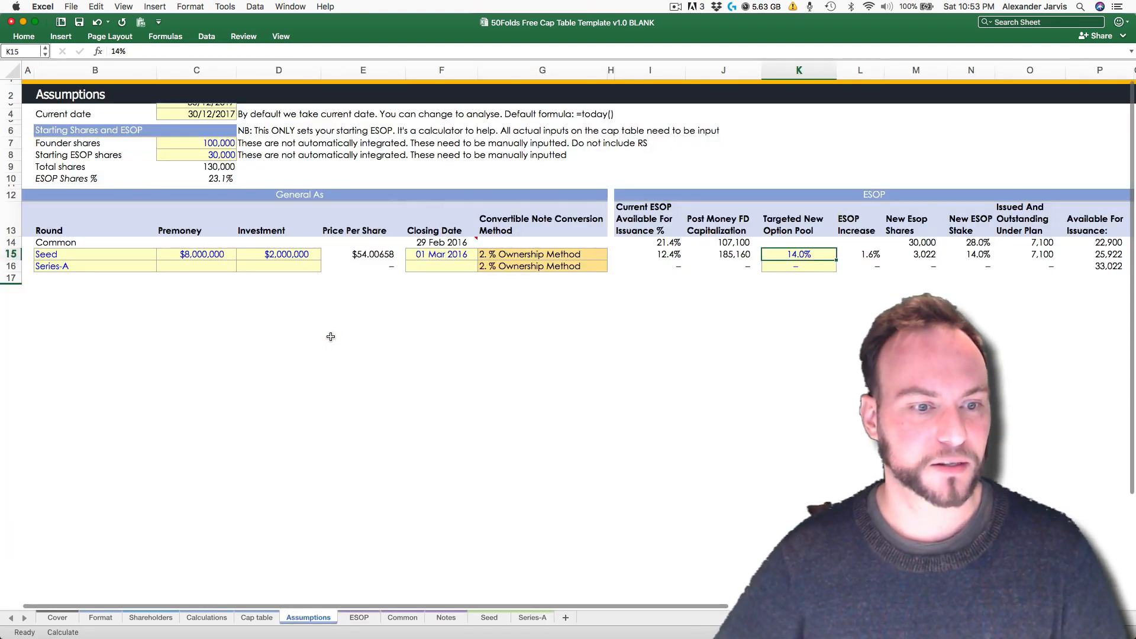
key("ctrl+Page_Up")
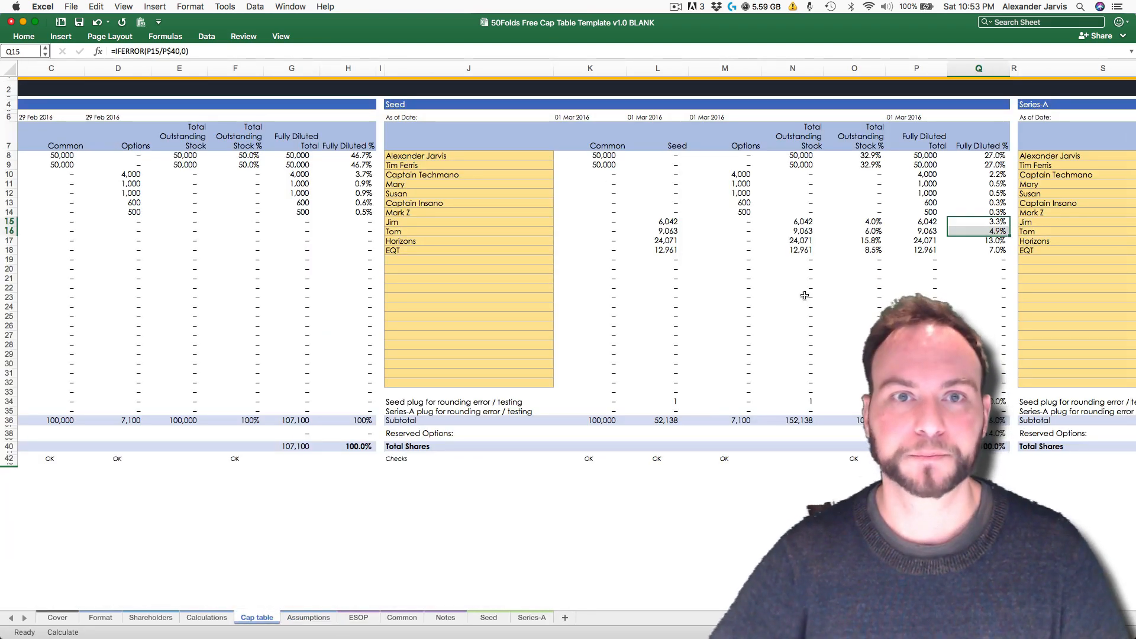
left_click(424, 267)
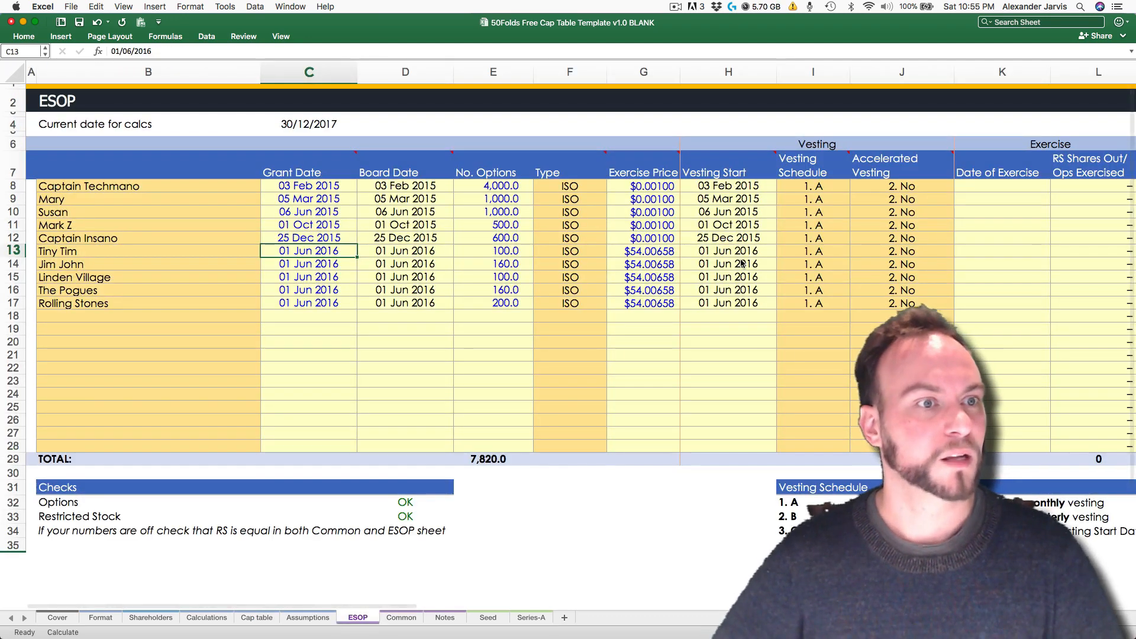
Step: Copy the five new option holders' names from B13:B17 on the ESOP sheet
key("Left")
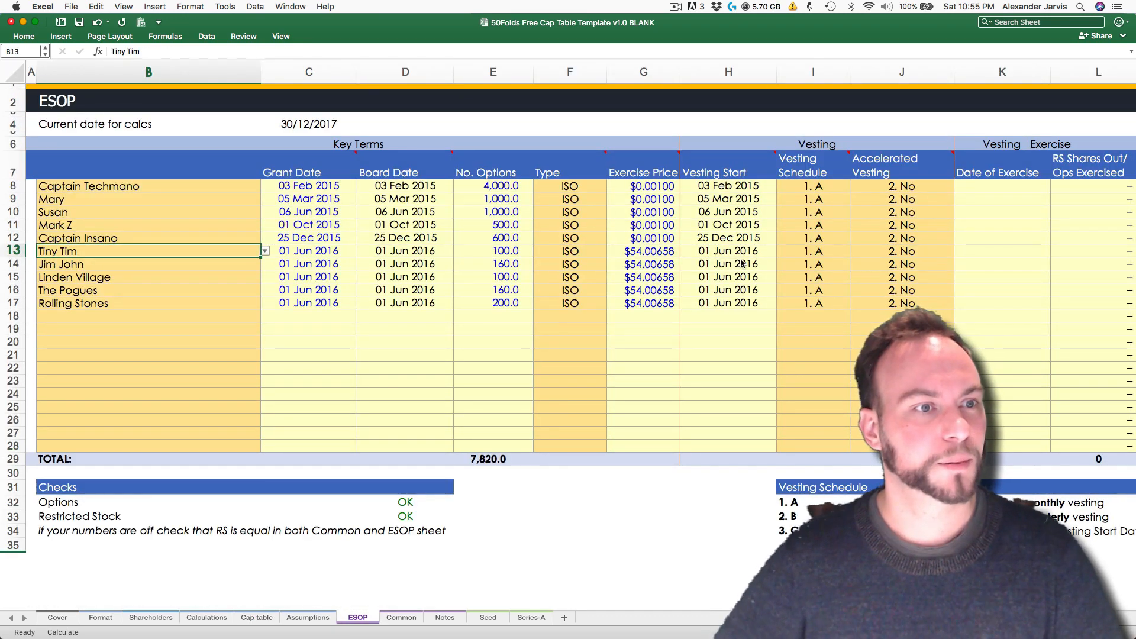
key("shift+Down")
key("shift+Down")
key("shift+Down")
key("shift+Down")
key("shift+Down")
key("shift+Up")
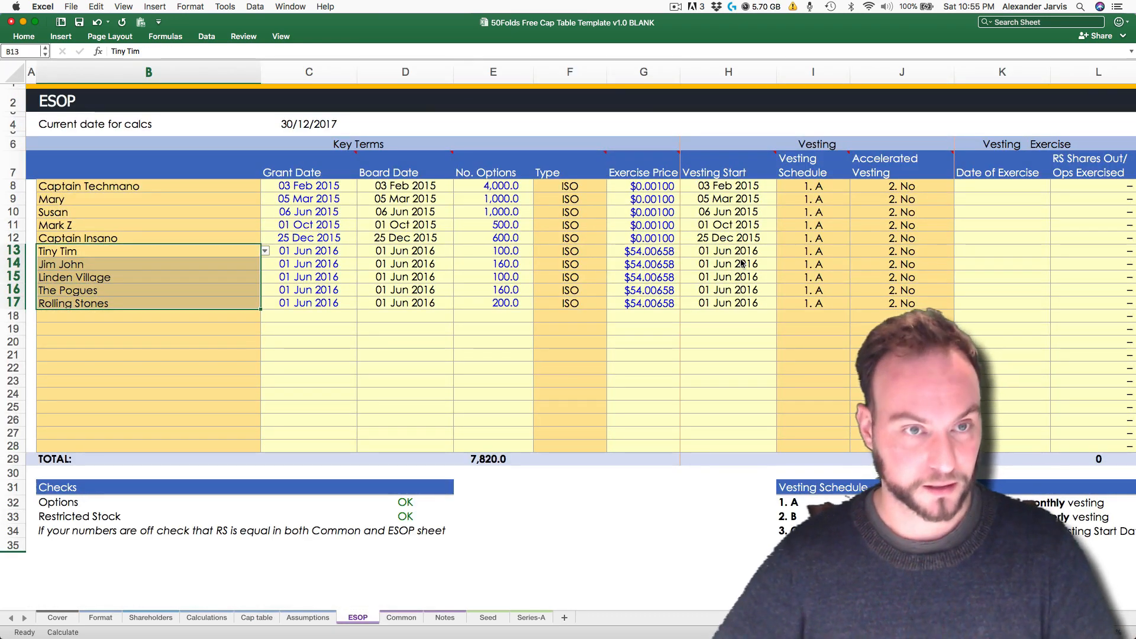
key("super+c")
Step: Paste the copied names into the Series-A shareholder list on the Cap table sheet, starting at S19
key("ctrl+Page_Up")
key("ctrl+Page_Up")
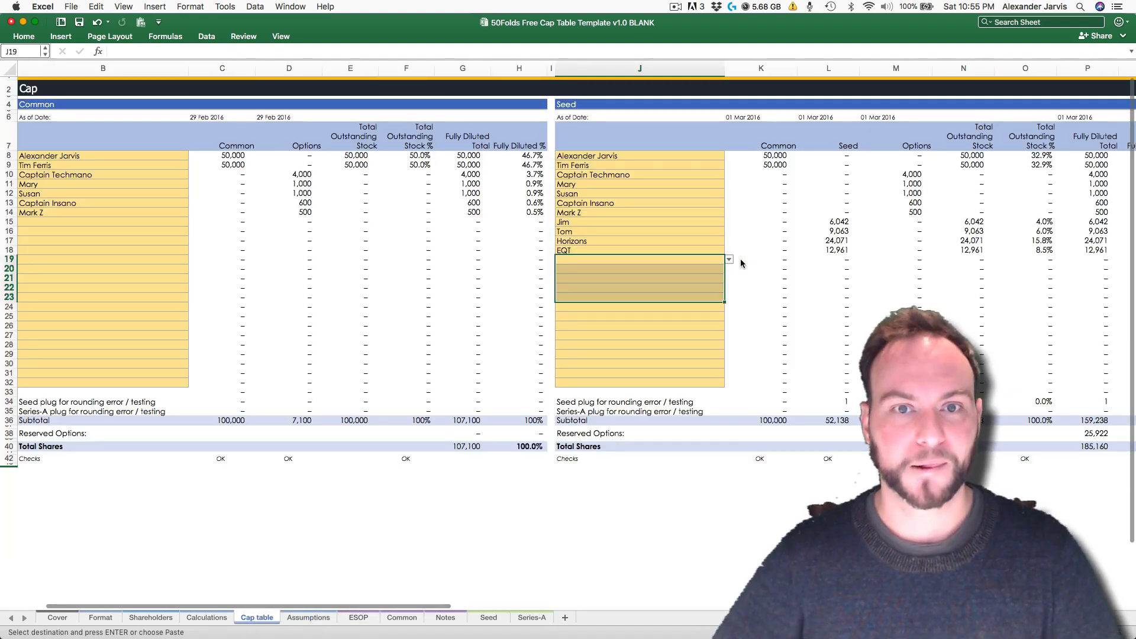
key("Left")
key("Right")
key("Right")
key("Right")
key("Right")
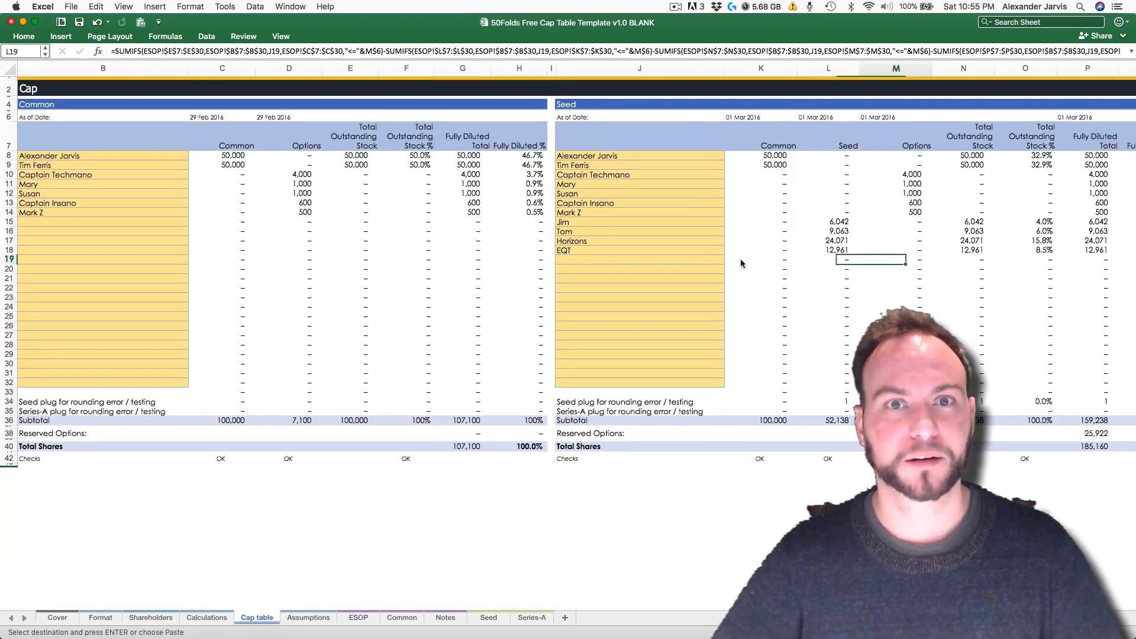
key("Right")
key("Right")
key("Right")
key("Right")
key("Right")
key("Right")
key("Right")
key("Right")
key("Right")
key("Right")
key("Right")
key("Right")
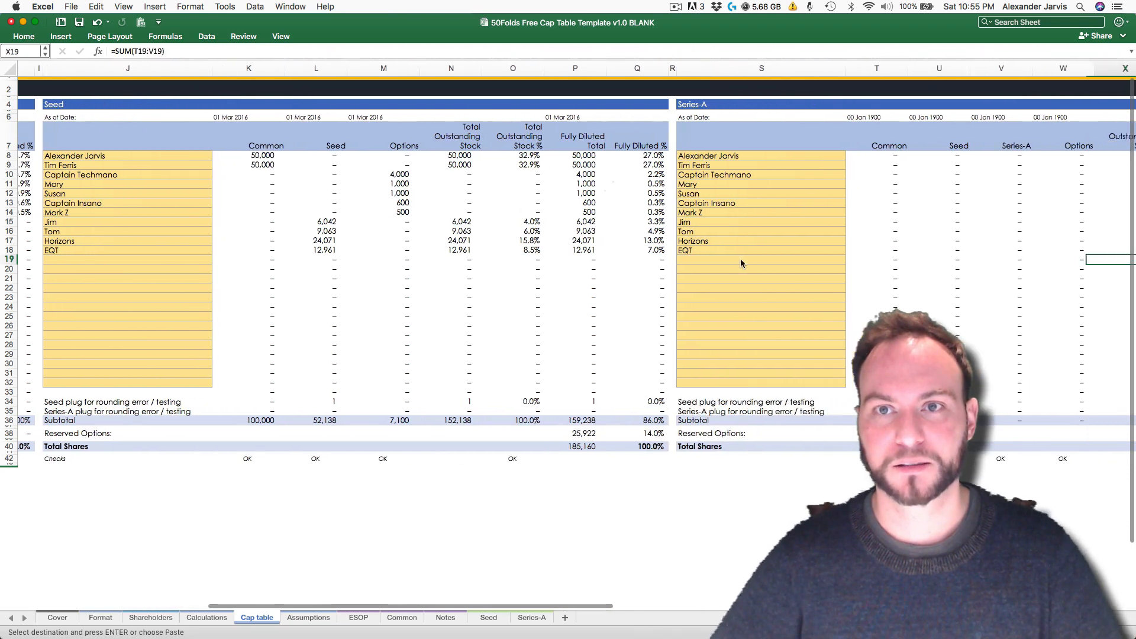
key("Left")
key("Left")
key("Left")
key("Left")
key("Left")
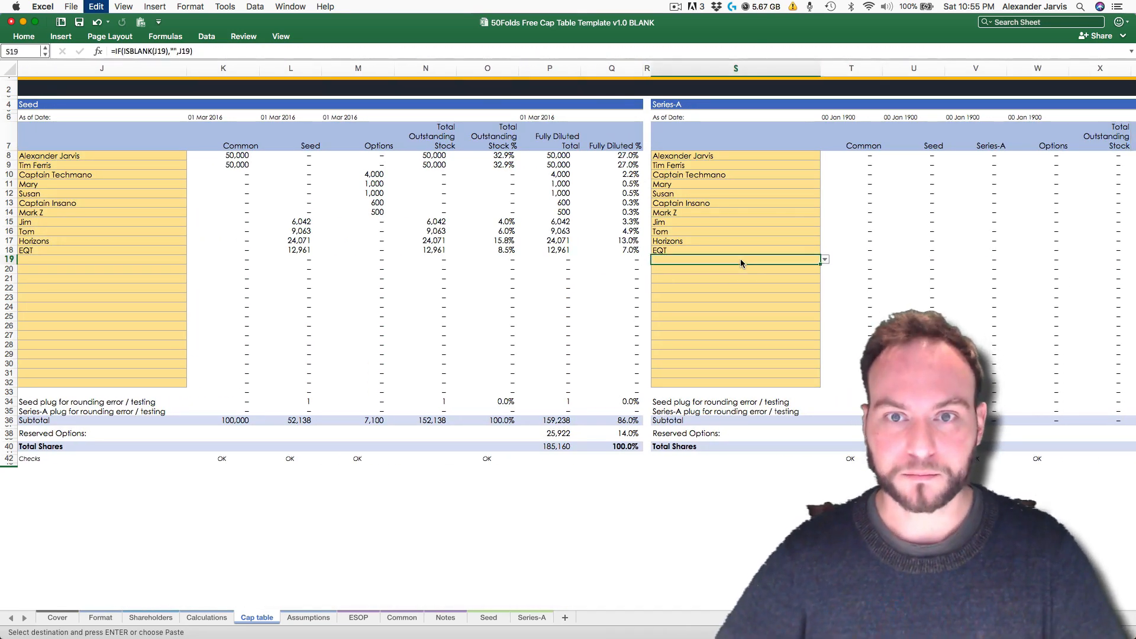
key("super+v")
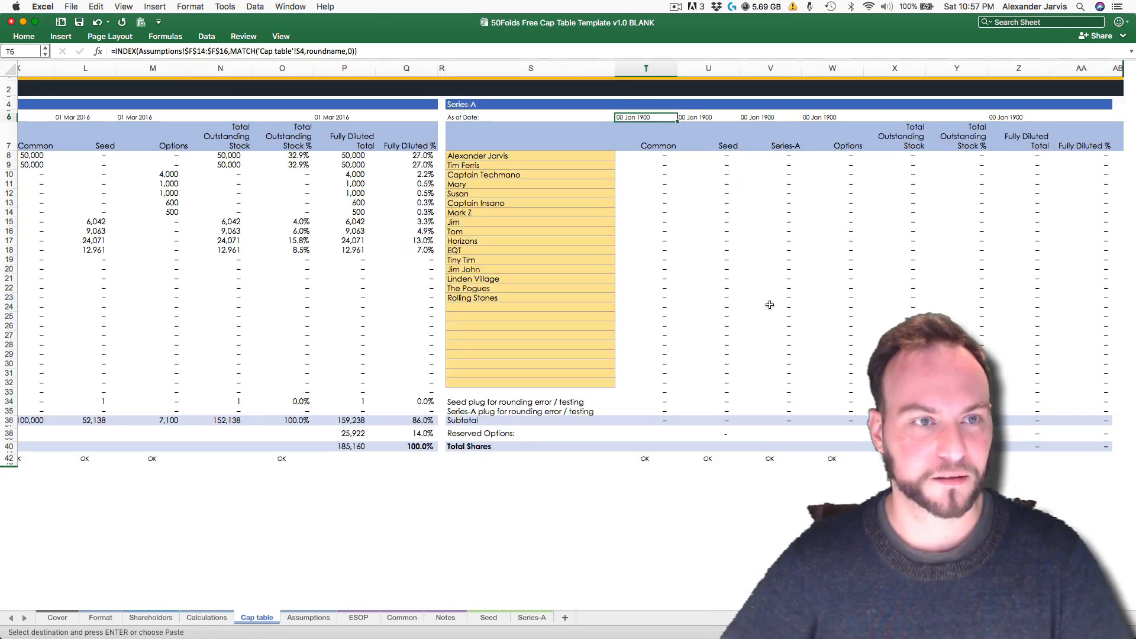
Step: Enter 1 jun 2017 as the Series-A closing date in F16 on the Assumptions sheet
key("ctrl+Page_Up")
key("ctrl+Page_Down")
key("ctrl+Page_Down")
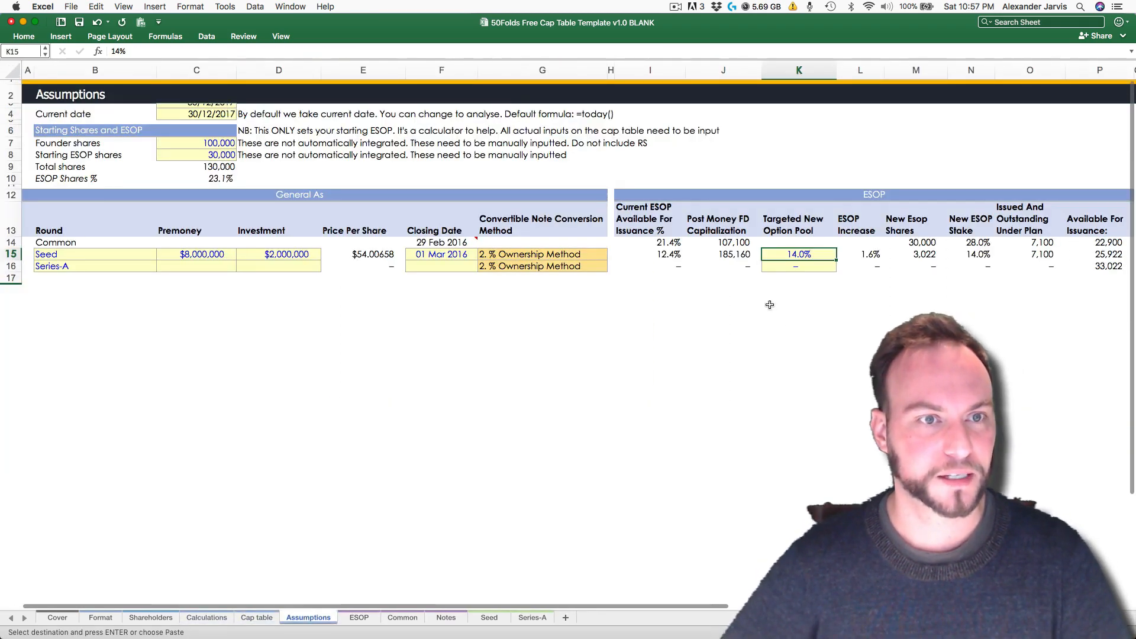
left_click(456, 265)
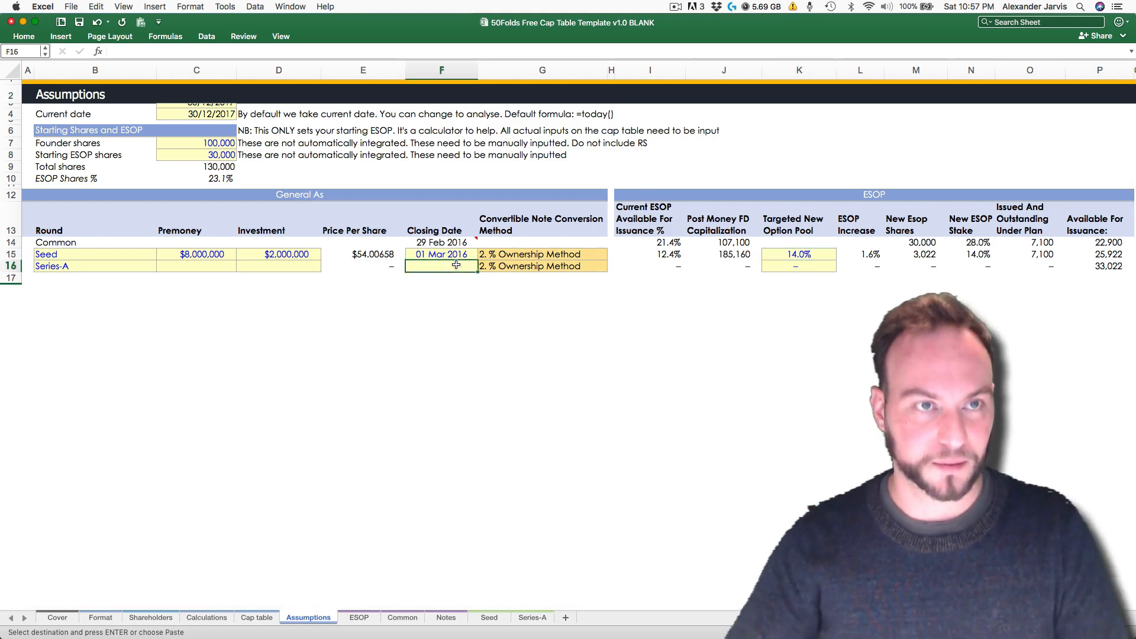
type("1 jun 2017")
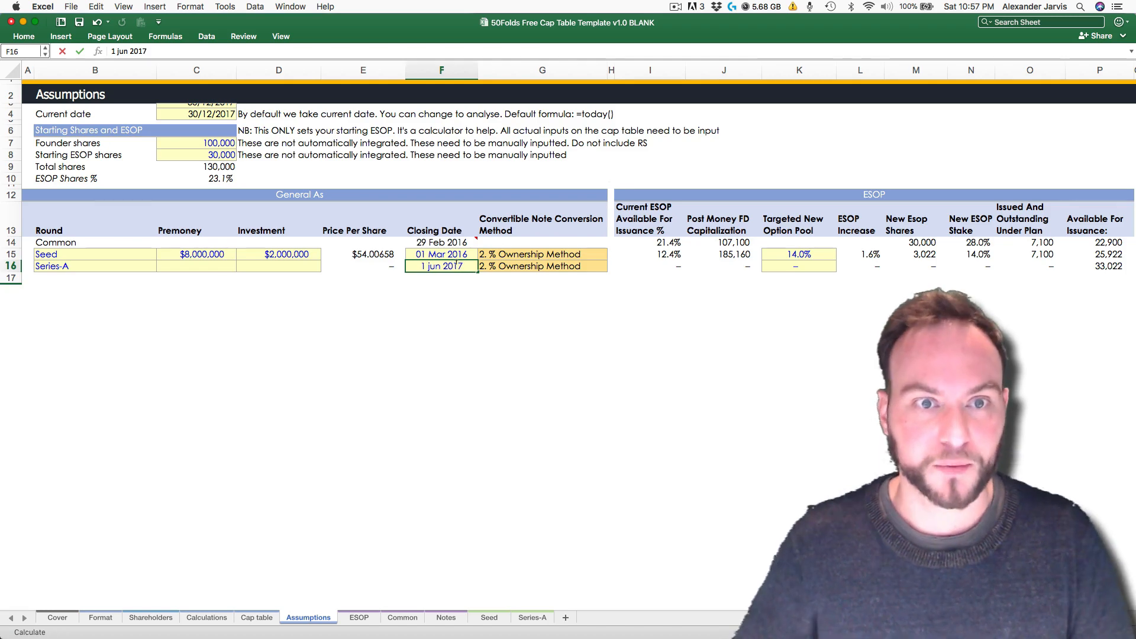
key("Return")
Step: Examine the new option holders' options and fully diluted percentages in the Cap table sheet's Series-A section
key("ctrl+Page_Down")
key("ctrl+Page_Up")
key("ctrl+Page_Up")
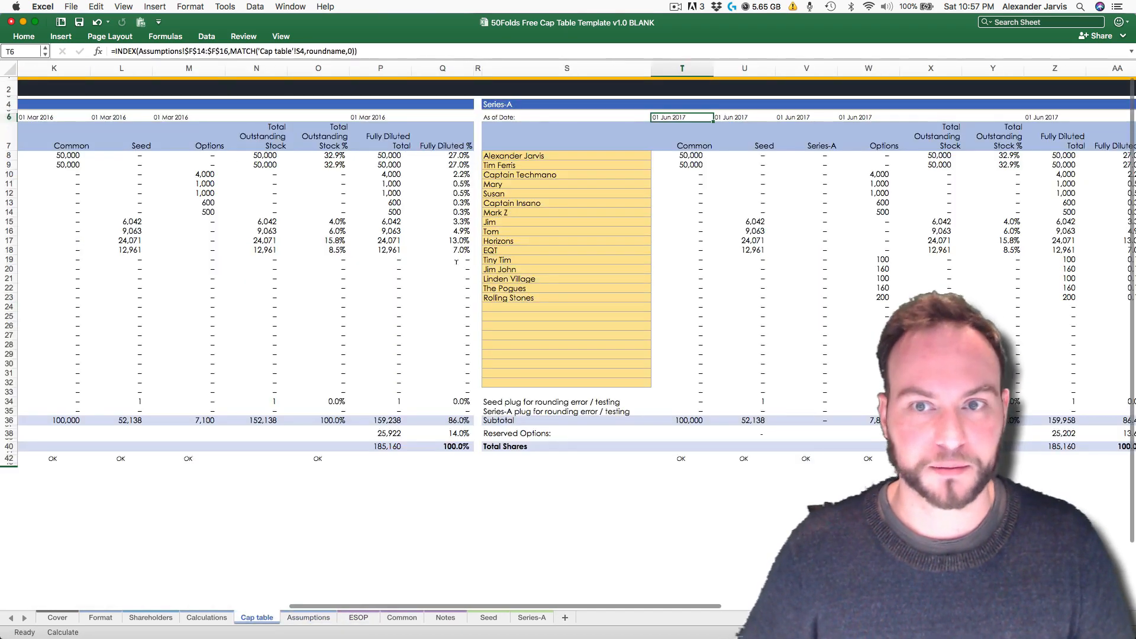
scroll(456, 261, "right", 2)
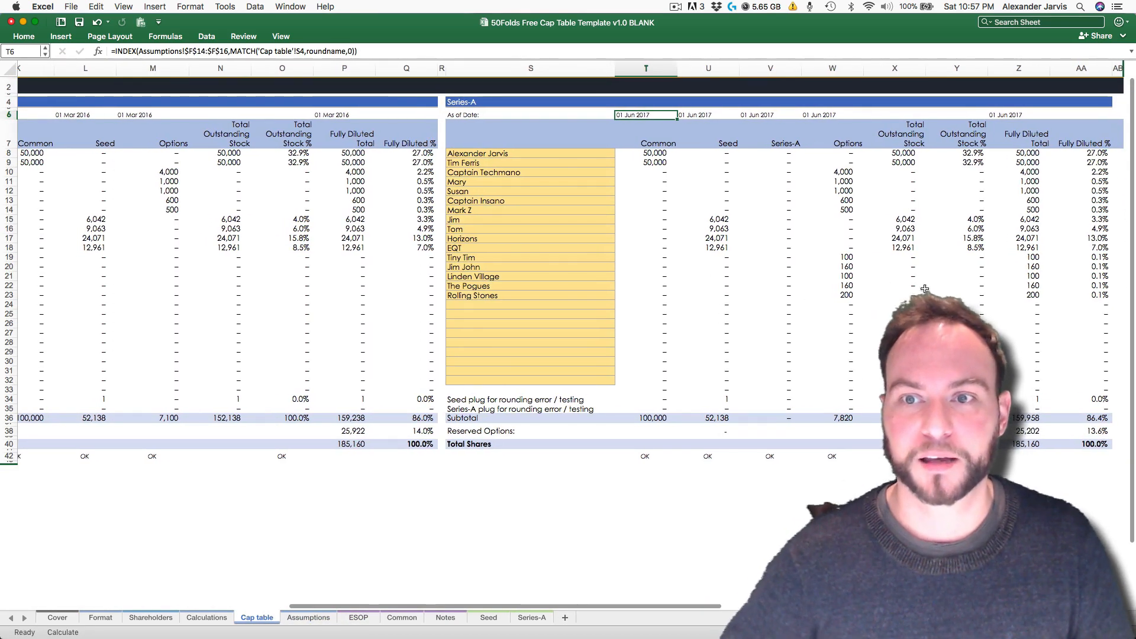
left_click(1034, 268)
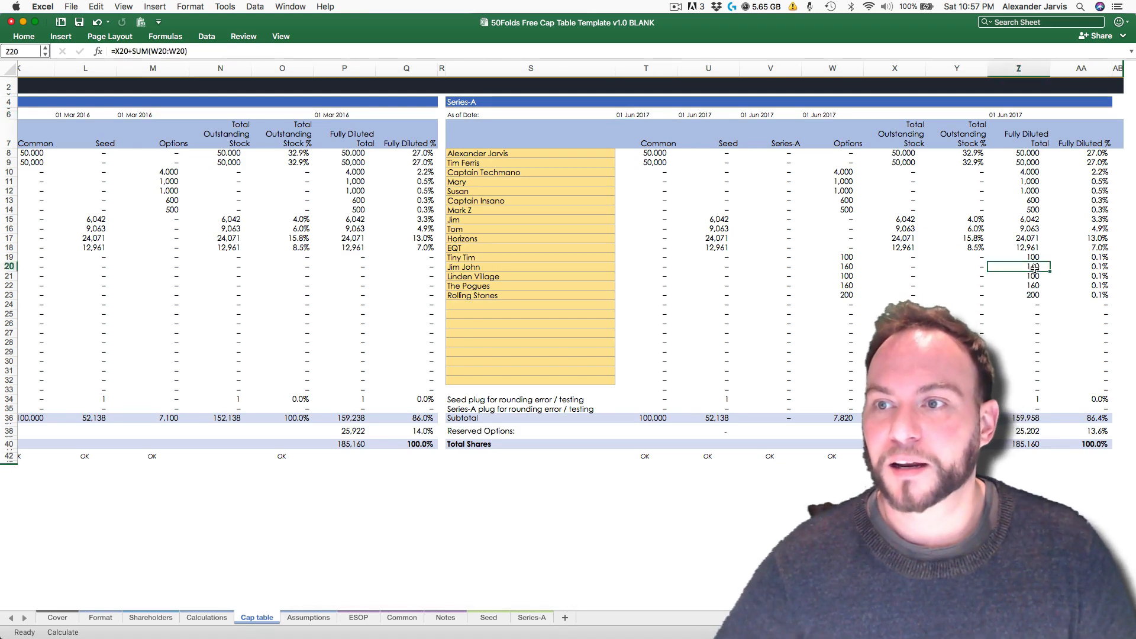
key("Right")
key("Right")
key("Left")
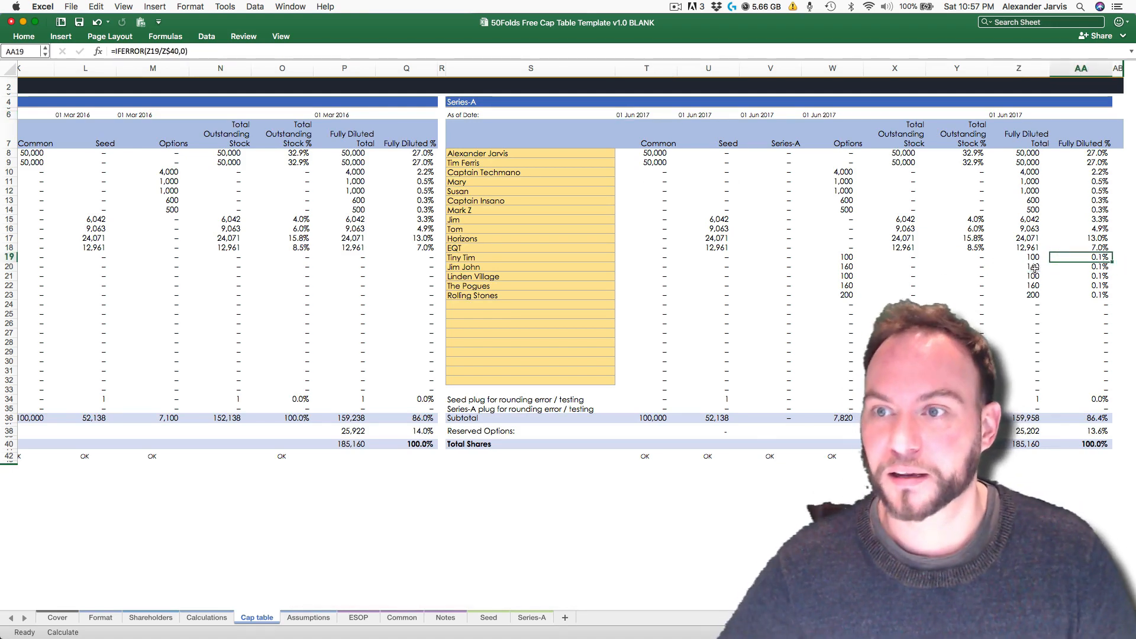
key("Down")
key("Down")
key("Down")
key("Up")
key("Up")
key("Up")
key("Up")
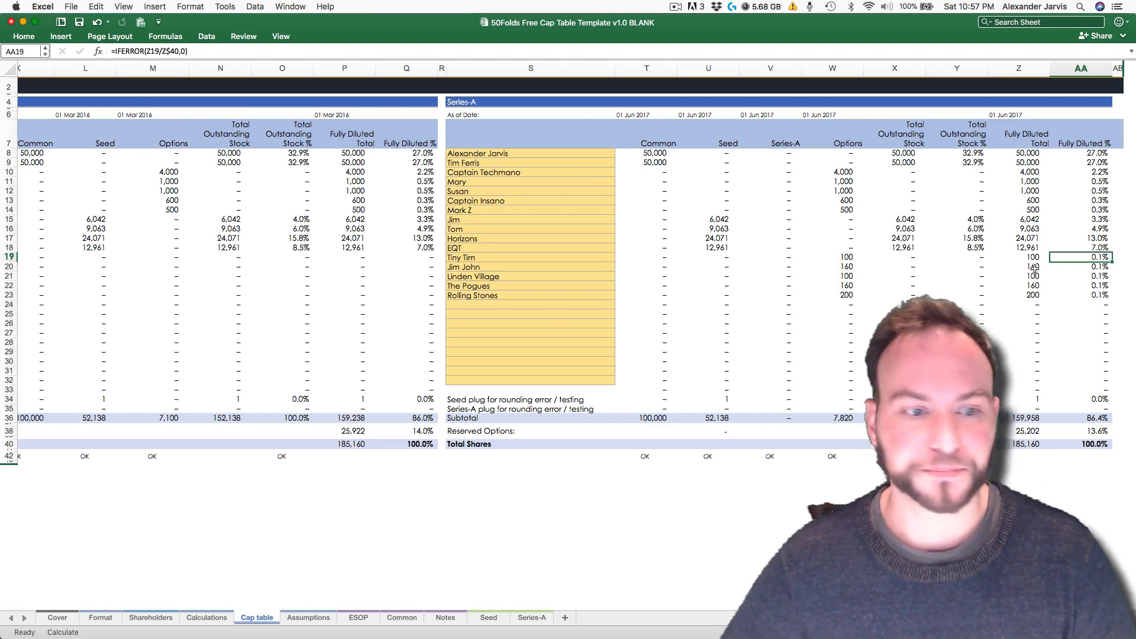
Step: Review the Seed and Series-A terms, checks and ownership charts on the Calculations sheet
key("ctrl+Page_Up")
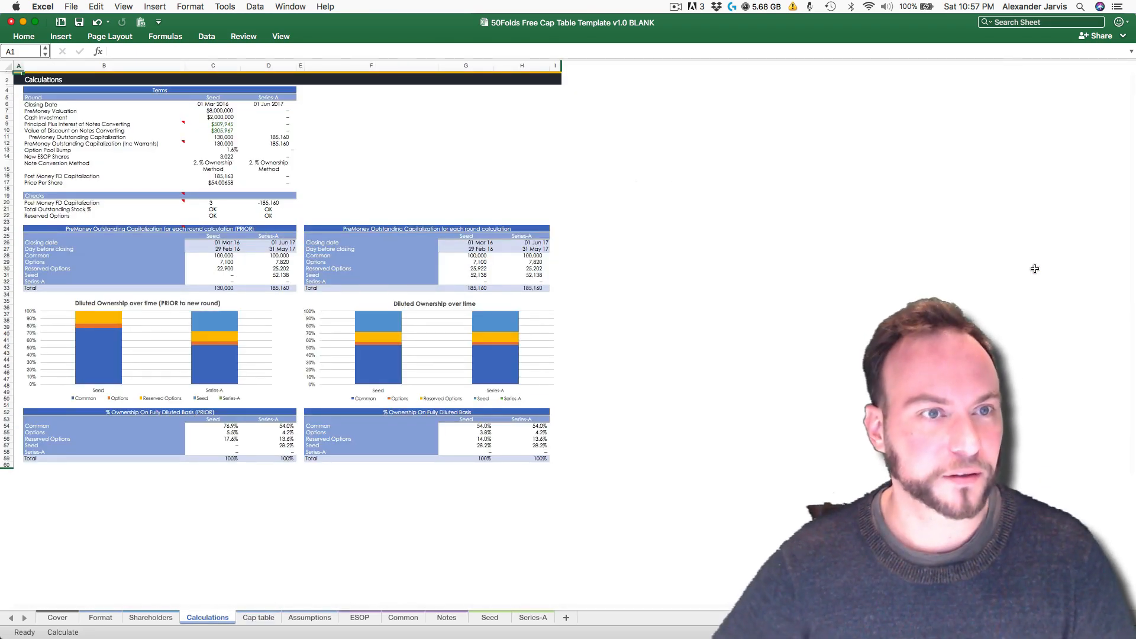
scroll(1034, 269, "up", 5)
scroll(1034, 269, "down", 5)
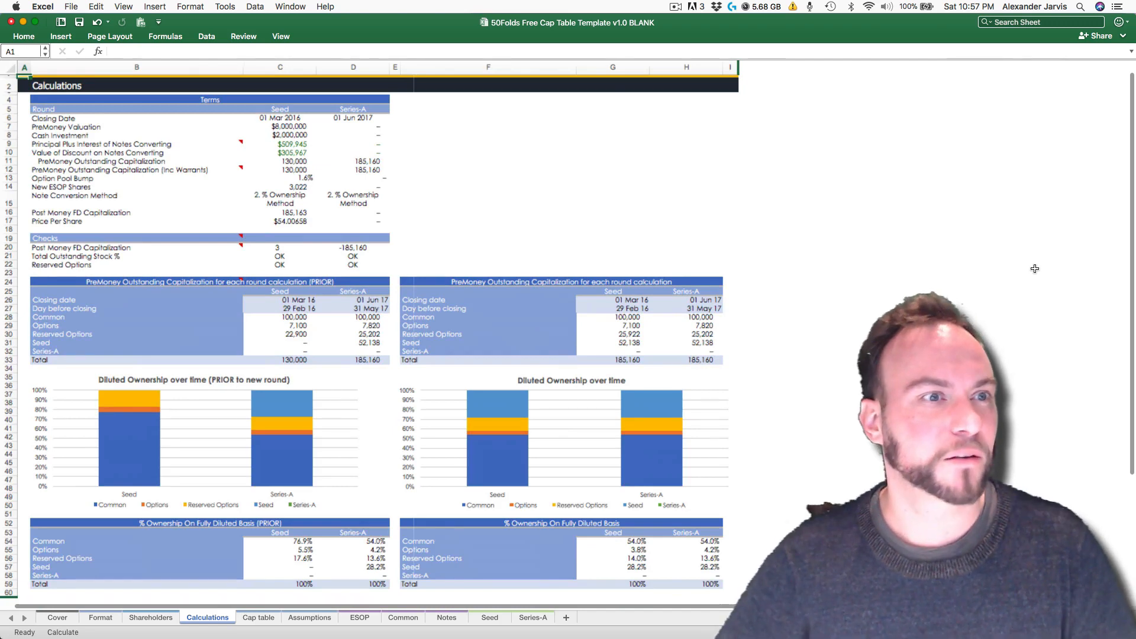
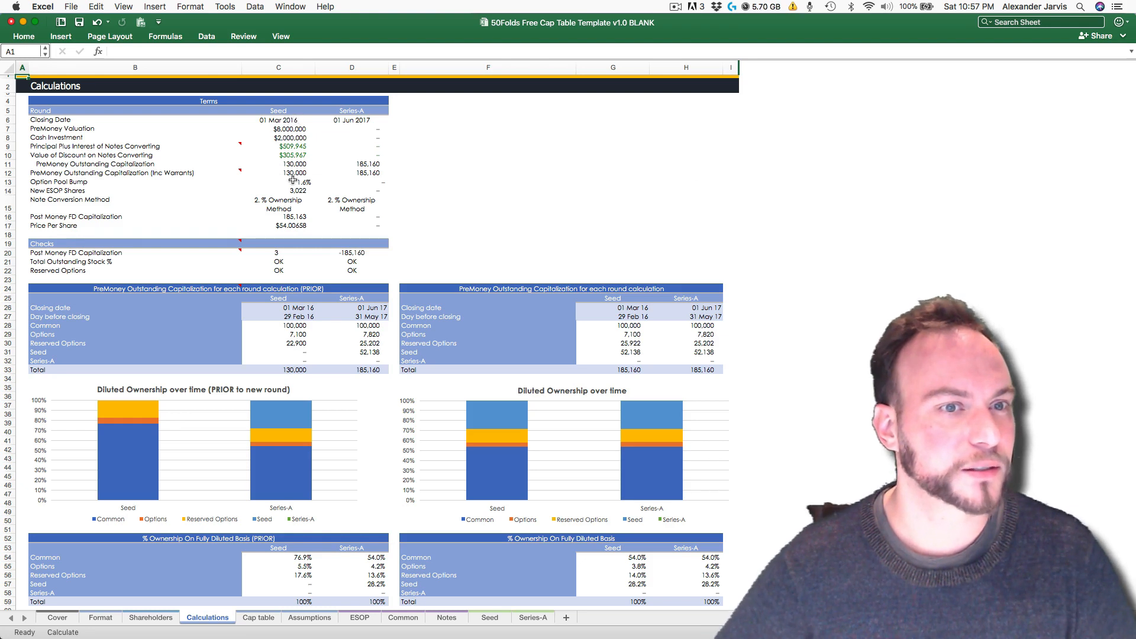
Step: Inspect the Seed note conversion method and the Post Money FD Capitalization check on the Calculations sheet
left_click(282, 202)
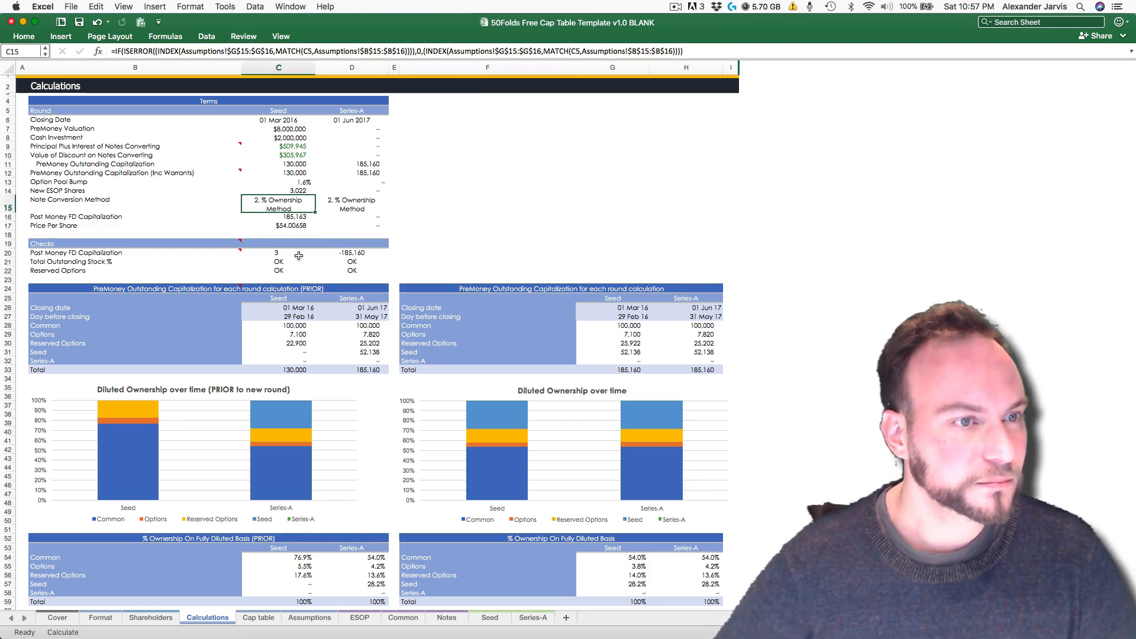
left_click(278, 254)
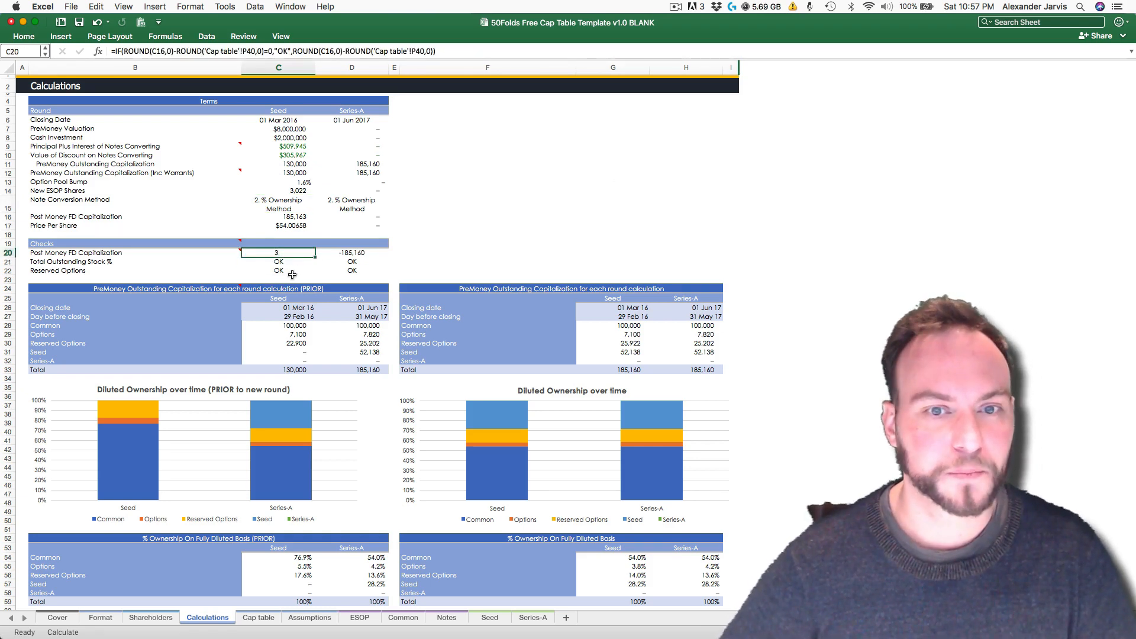
scroll(292, 274, "down", 3)
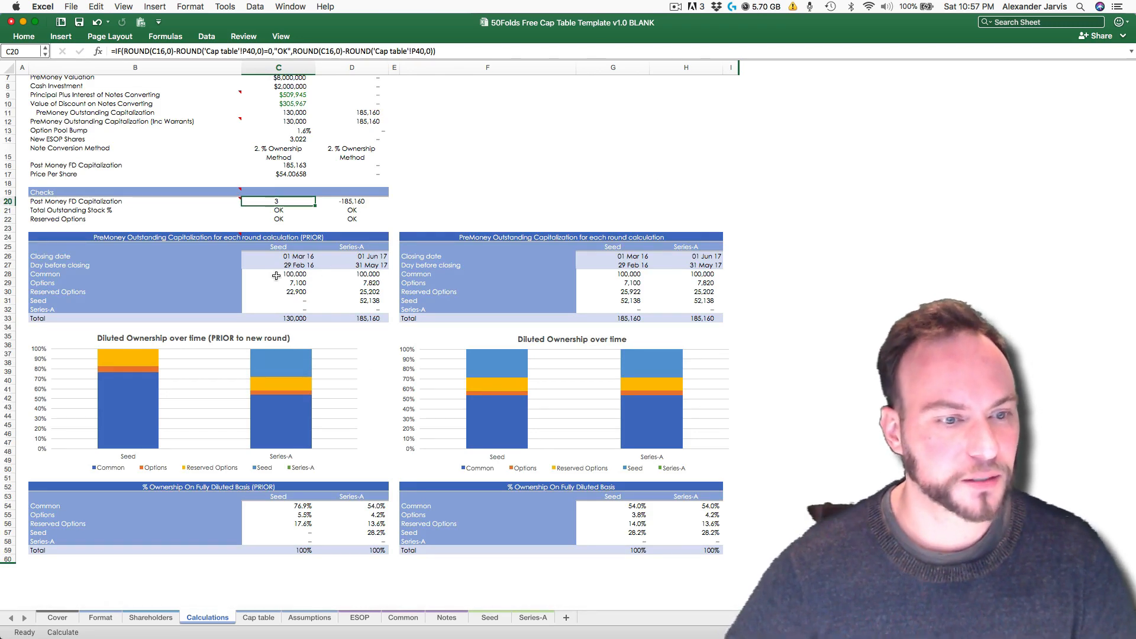
Step: Review the option count, type, exercise price and vesting terms of the row 10 grant on the ESOP sheet
key("ctrl+Page_Down")
key("ctrl+Page_Down")
key("ctrl+Page_Down")
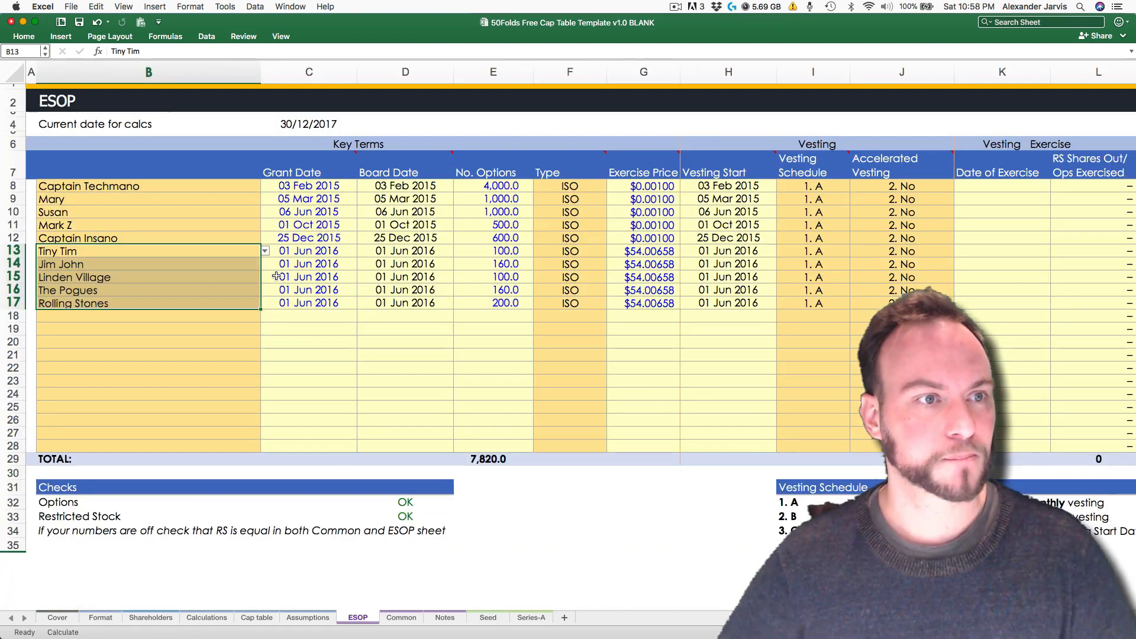
key("Up")
key("Up")
key("Up")
key("Right")
key("Right")
key("Right")
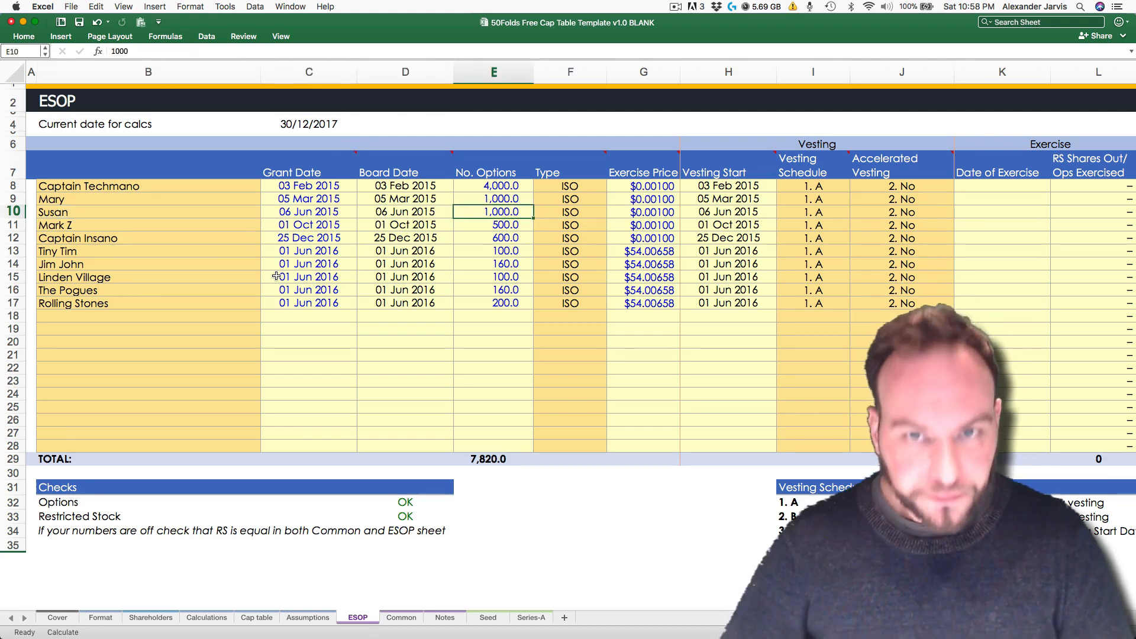
key("Left")
key("Left")
key("Right")
key("Right")
key("Right")
key("Right")
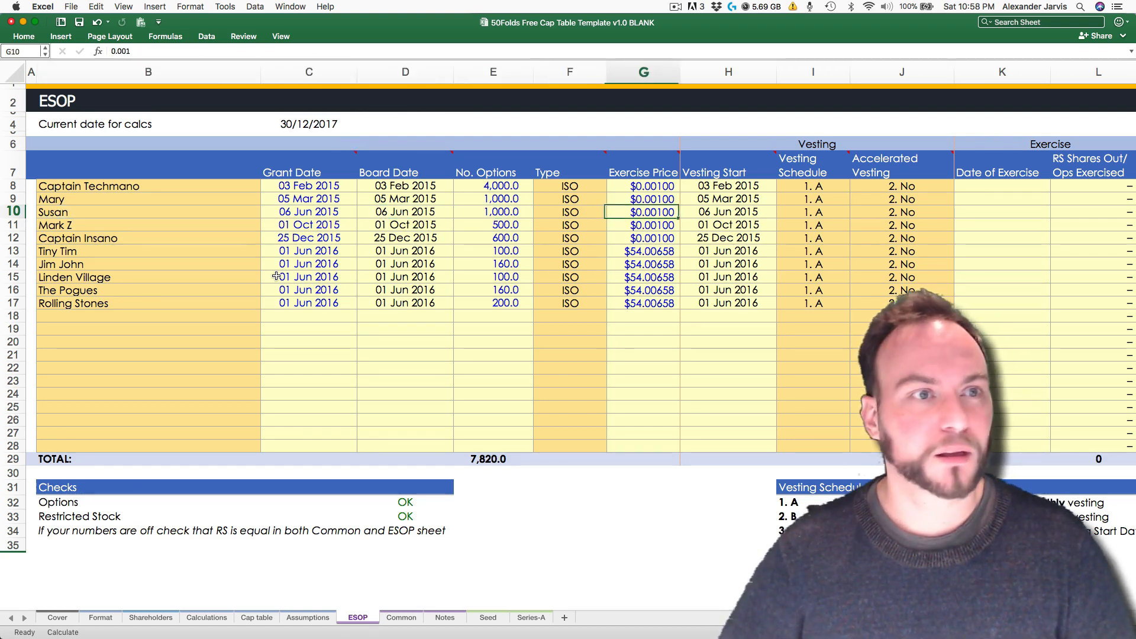
key("Right")
key("Left")
key("Left")
key("Right")
key("Right")
key("Right")
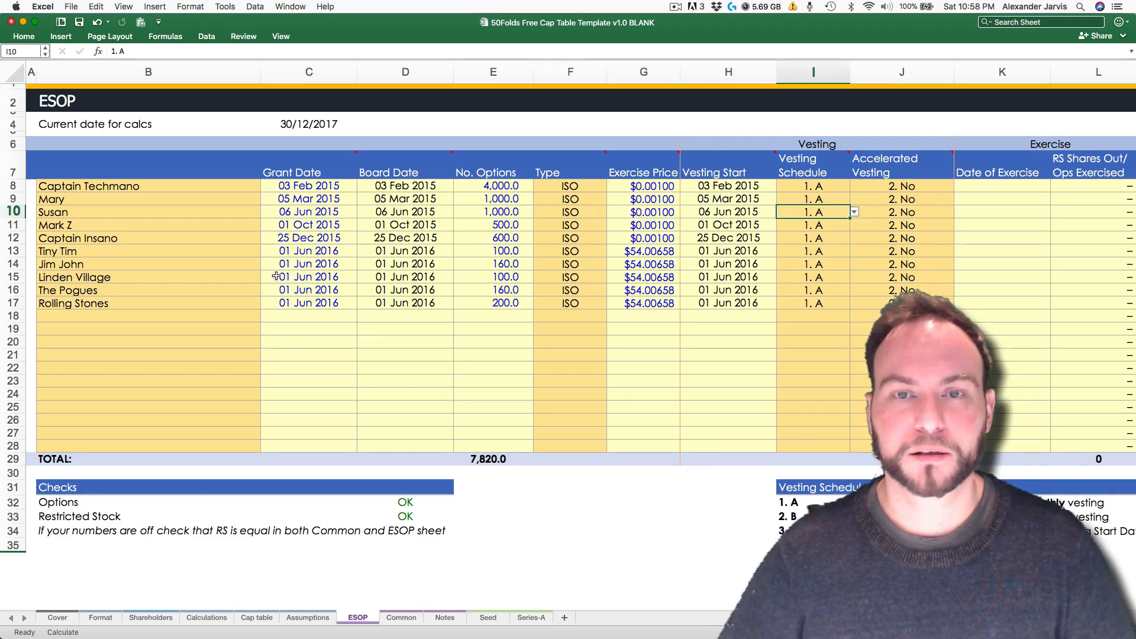
Step: Look through the exercise, cancellation and outstanding/vested columns for the row 10 grant on the ESOP sheet
key("Right")
key("Right")
key("Right")
key("Right")
key("Right")
key("Right")
key("Right")
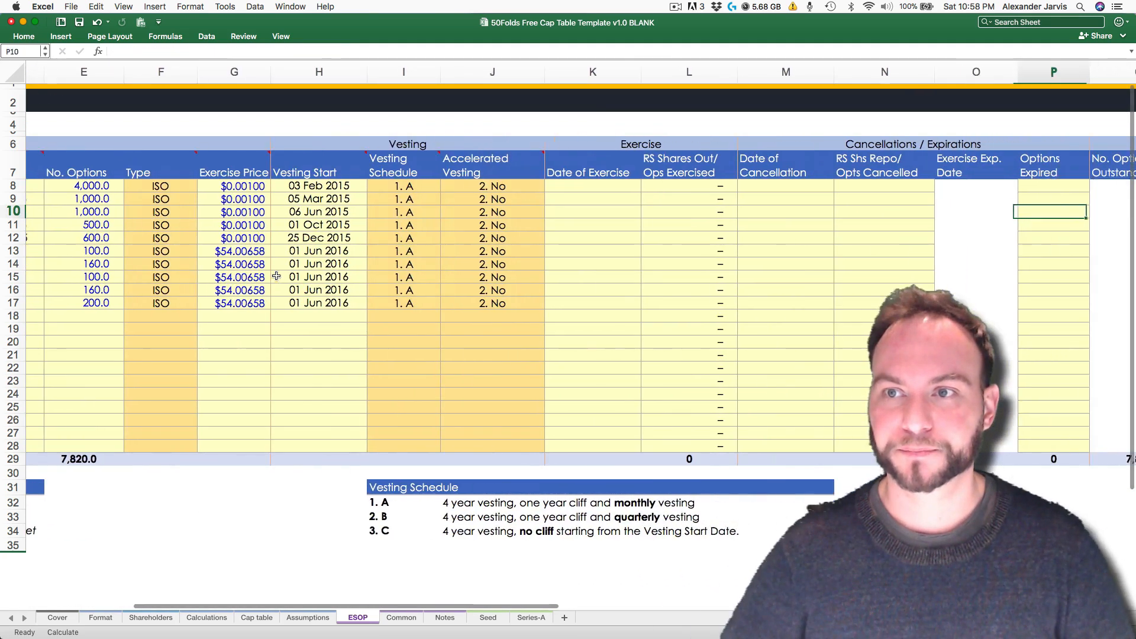
key("Right")
key("Right")
key("Right")
key("Left")
key("Left")
key("Left")
key("Left")
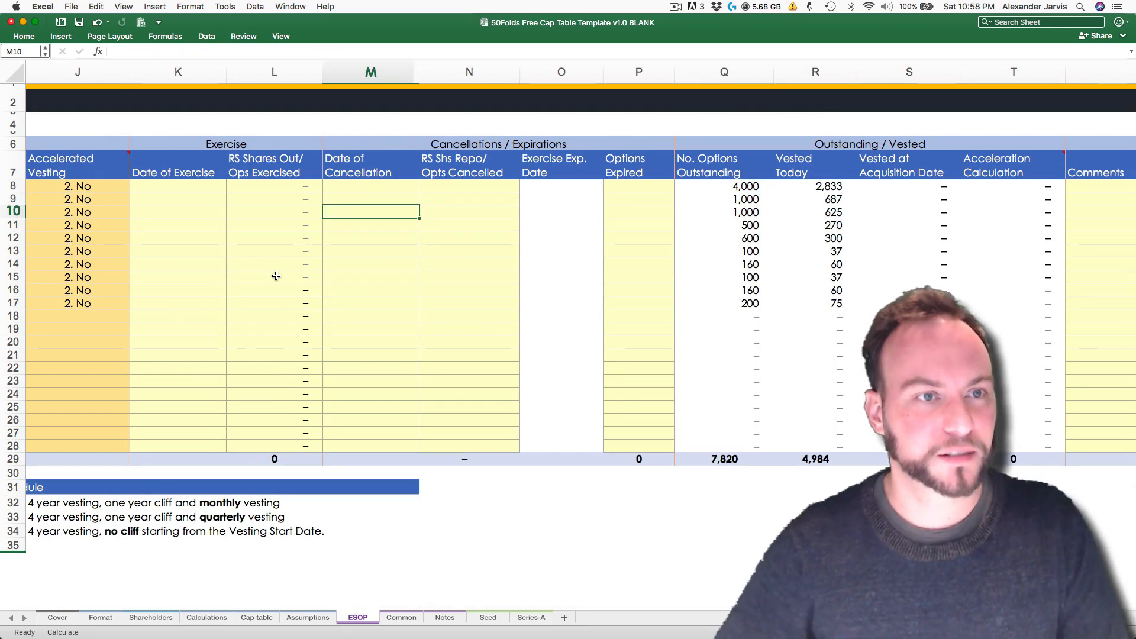
key("Left")
key("Left")
key("Left")
key("Left")
key("Left")
key("Left")
key("Left")
key("Left")
key("Left")
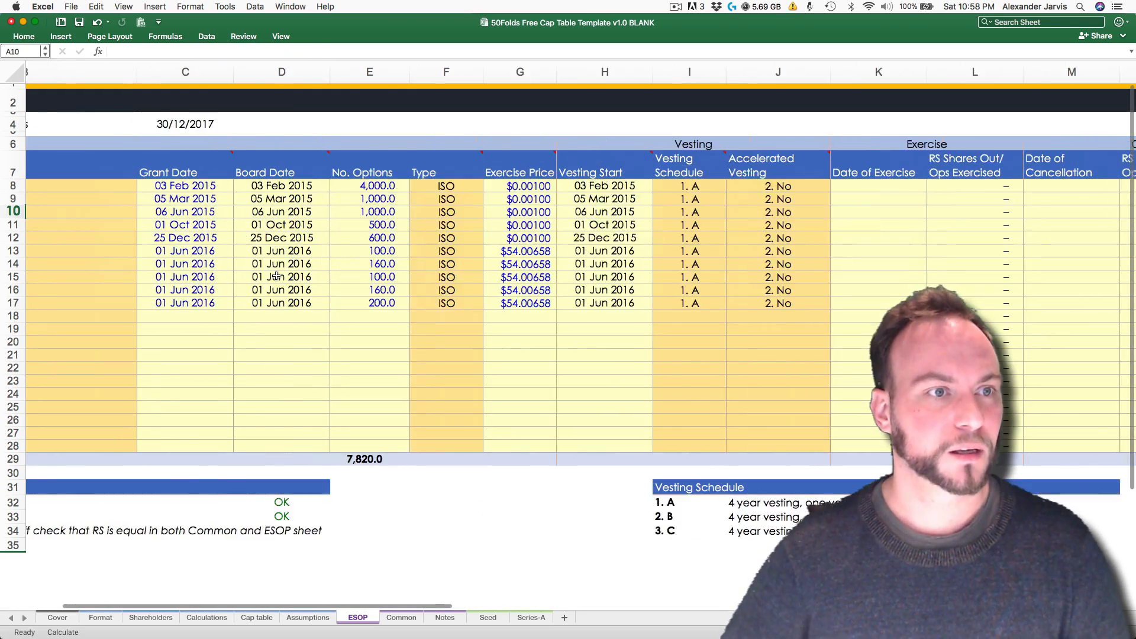
key("Left")
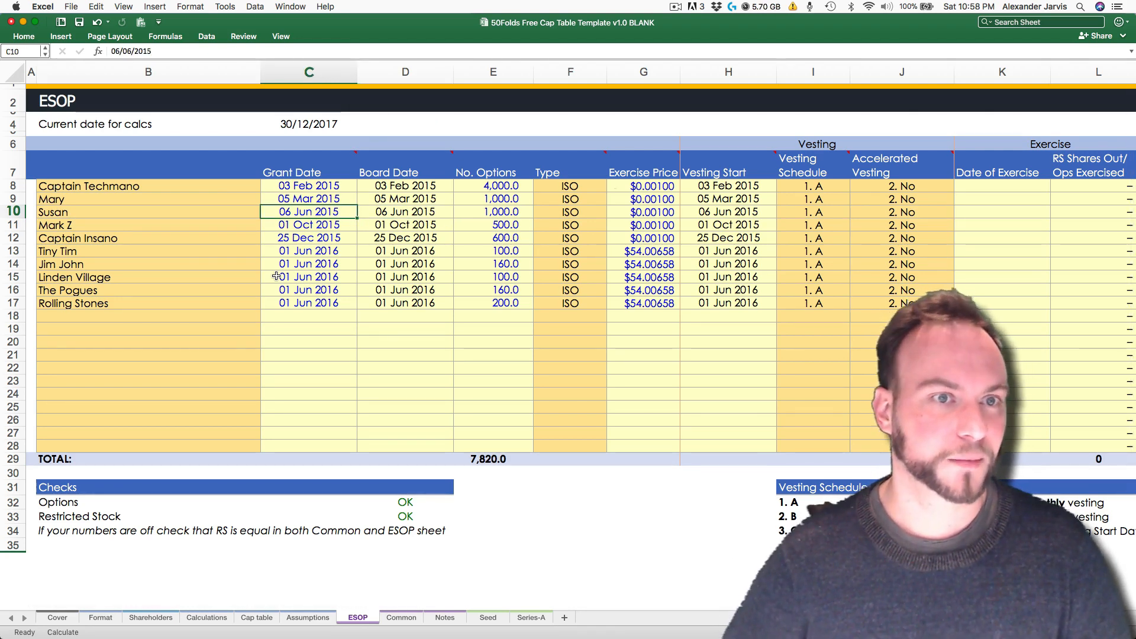
Step: Enter 20 dec 2015 as the Date of Cancellation for the row 10 option holder in M10
key("Right")
key("Right")
key("Right")
key("Right")
key("Right")
key("Right")
key("Right")
key("Right")
key("Right")
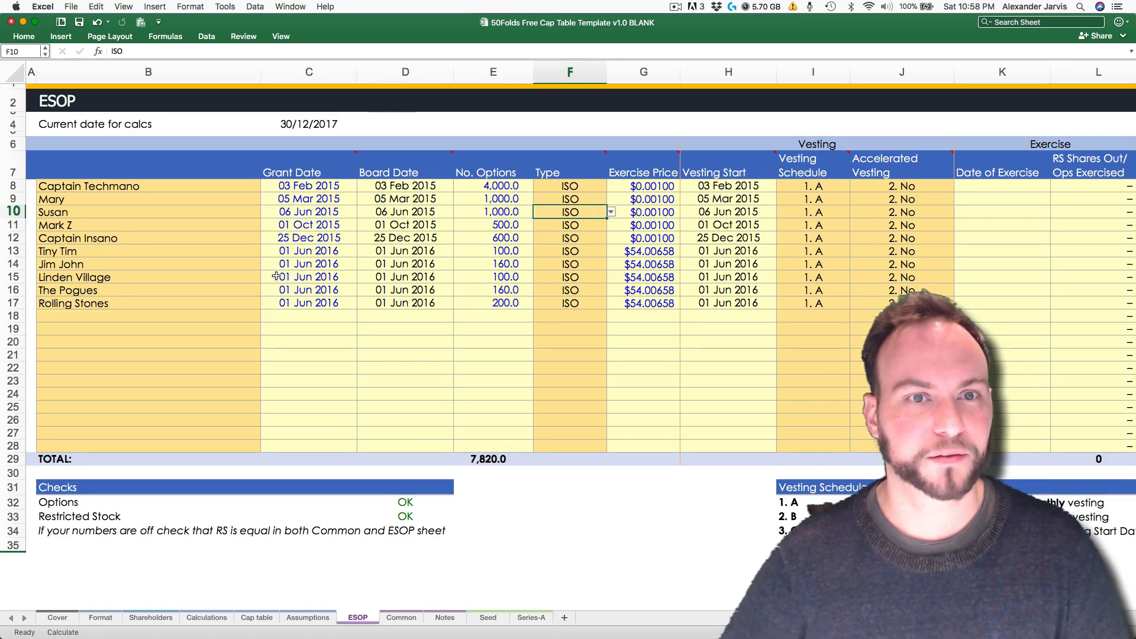
key("Right")
key("Right")
key("Right")
key("Right")
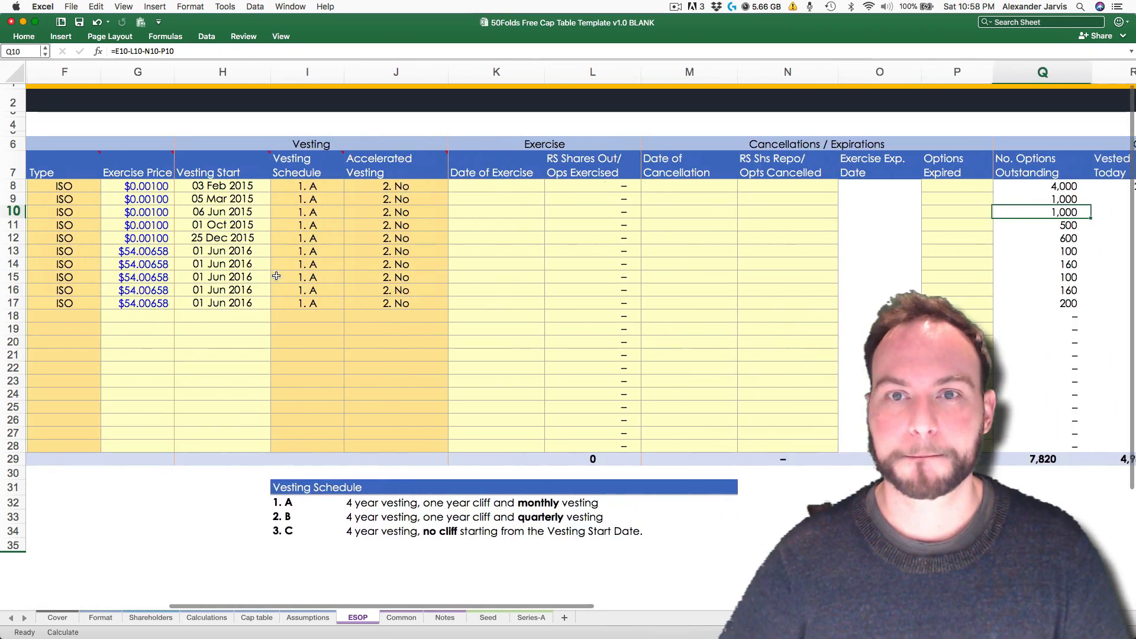
key("Left")
key("Left")
key("Left")
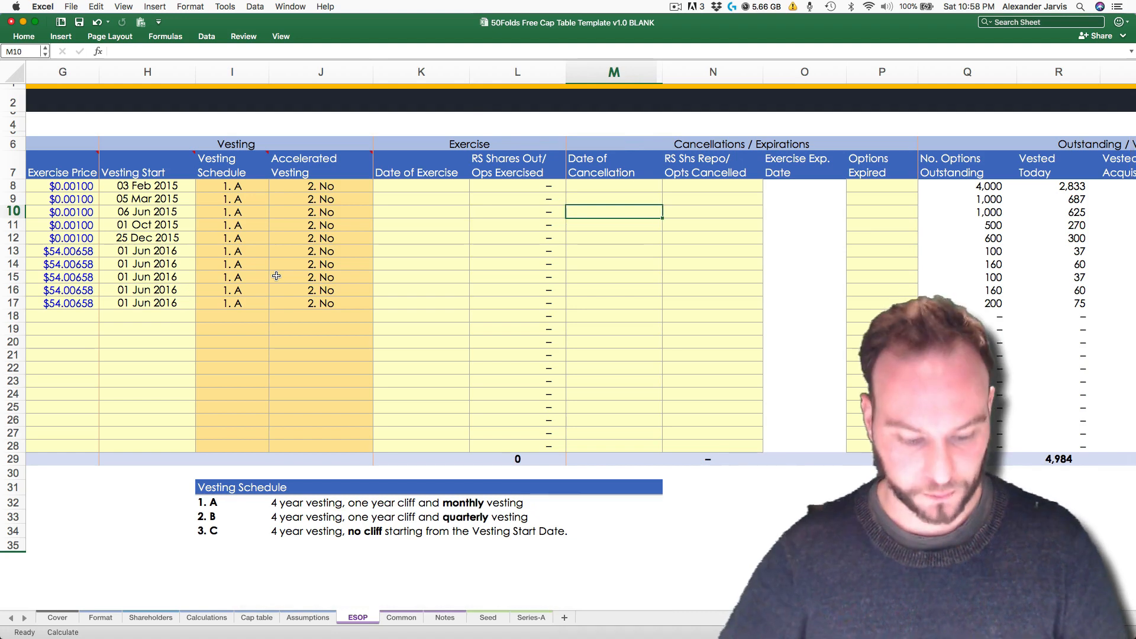
type("20 dec 2015")
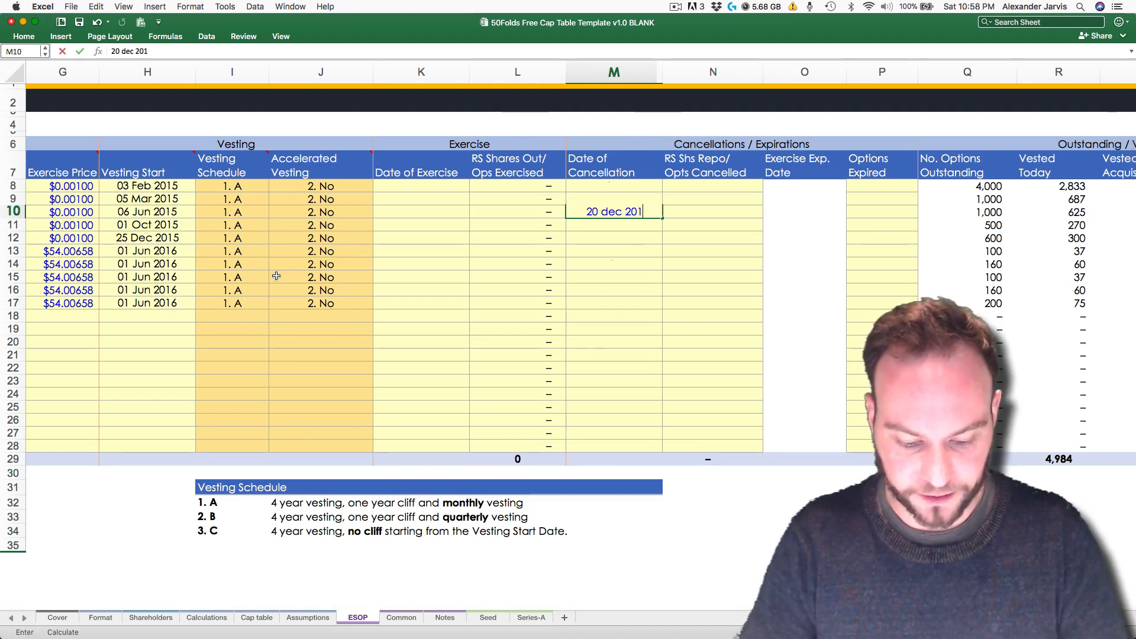
key("Return")
key("Up")
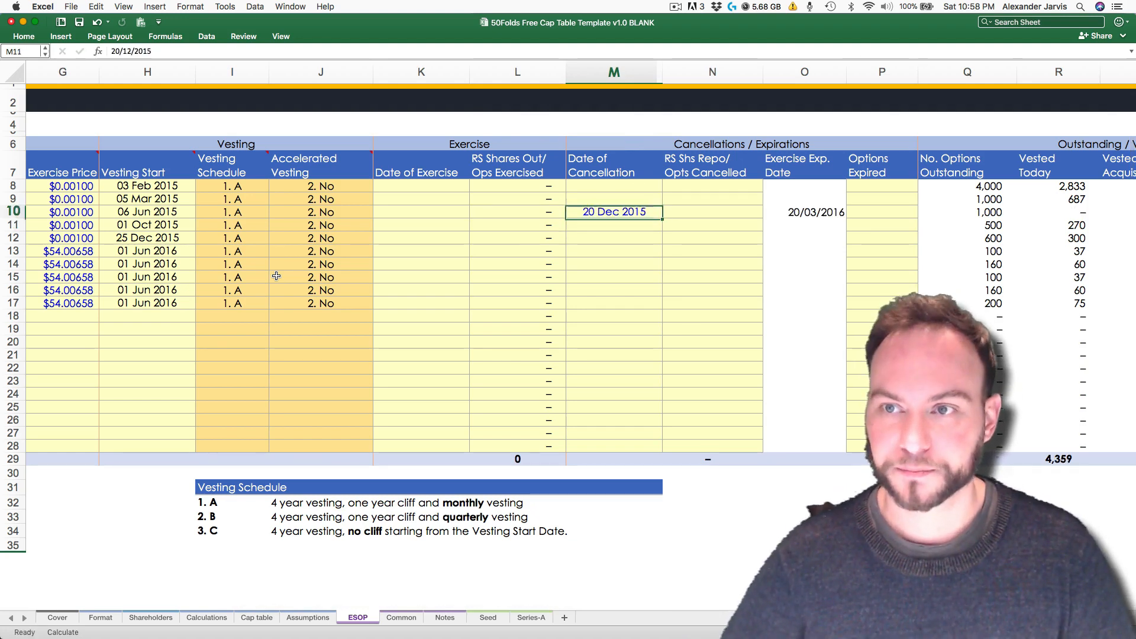
Step: Enter 1000 as the cancelled options for the row 10 option holder in N10
key("Right")
key("Right")
key("Right")
key("Right")
key("Right")
key("Left")
key("Left")
key("Left")
key("Left")
key("Left")
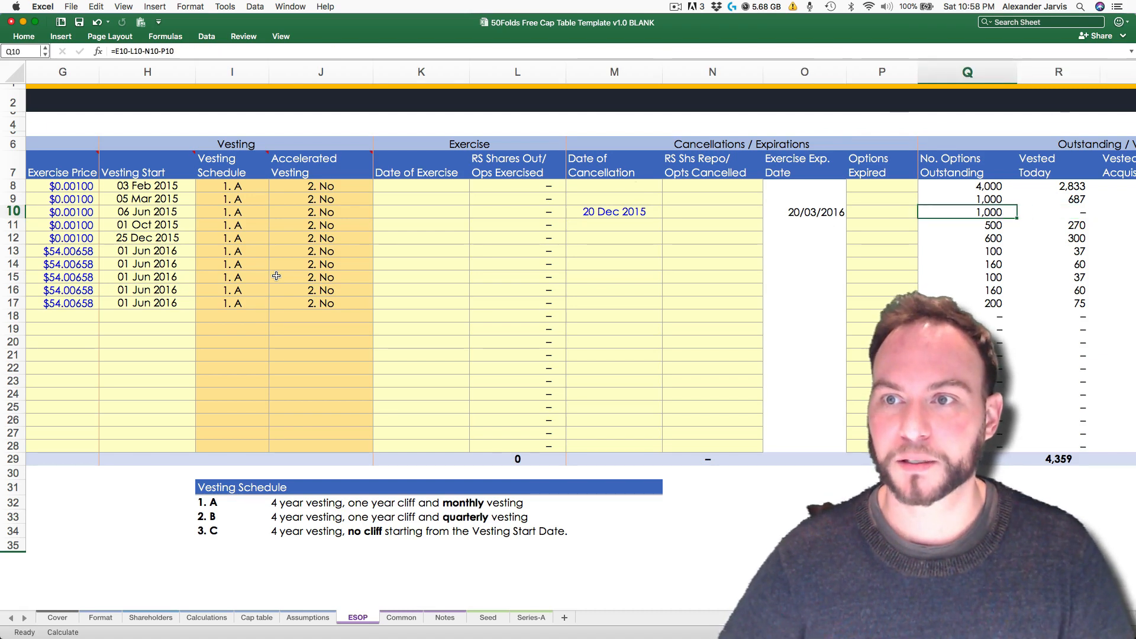
key("Right")
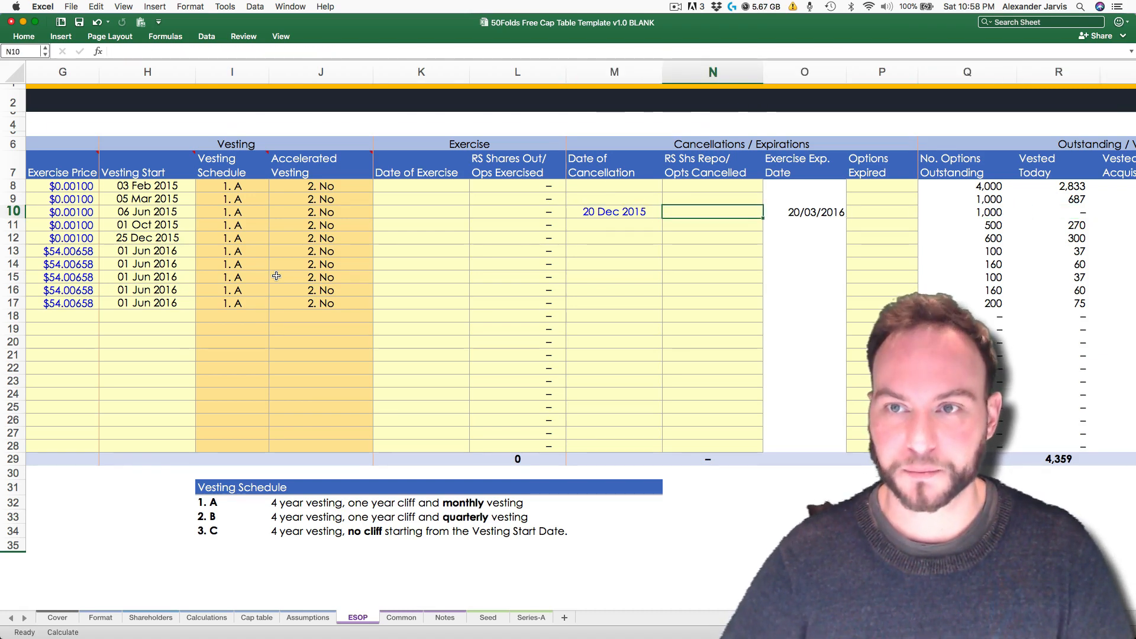
type("100")
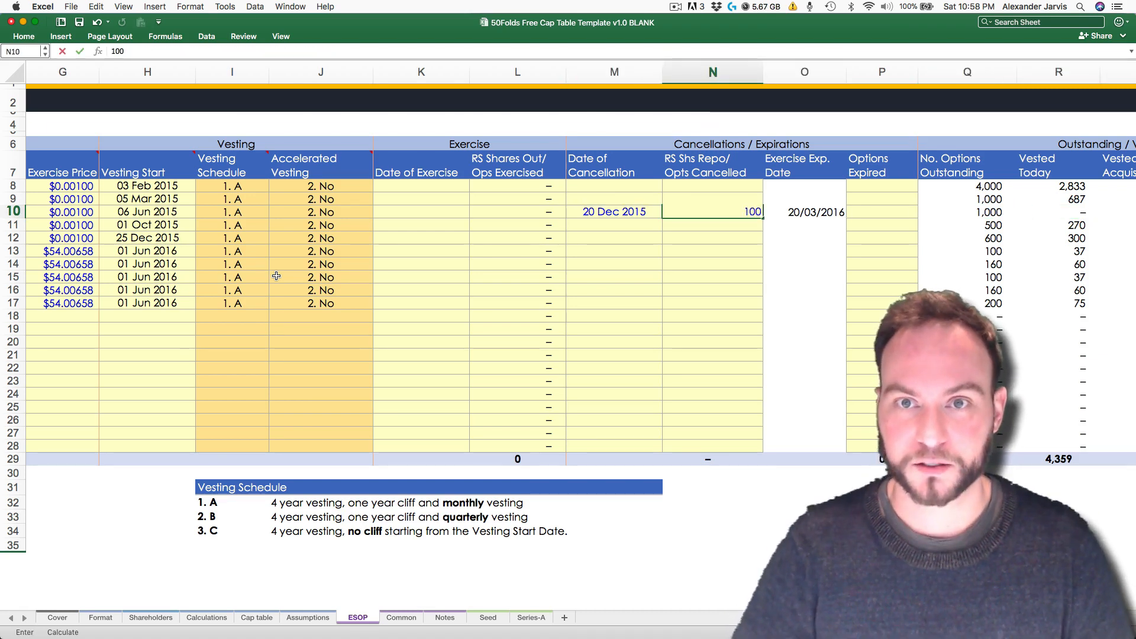
type("0")
key("Return")
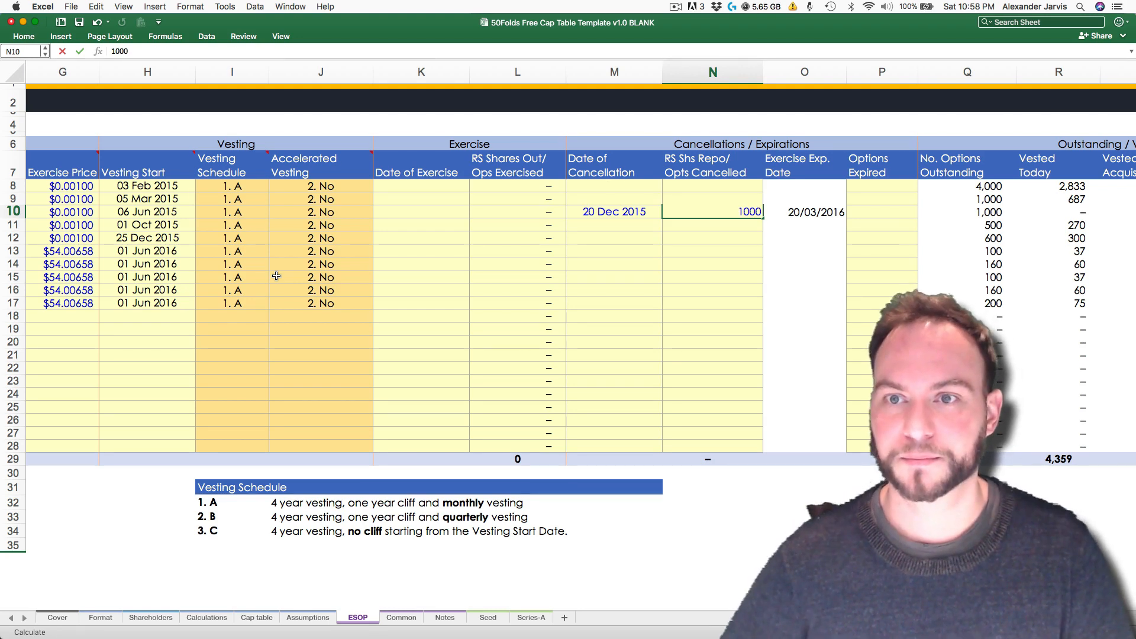
Step: Enter 1000 as the Options Expired for the row 10 option holder in P10
key("Up")
key("Right")
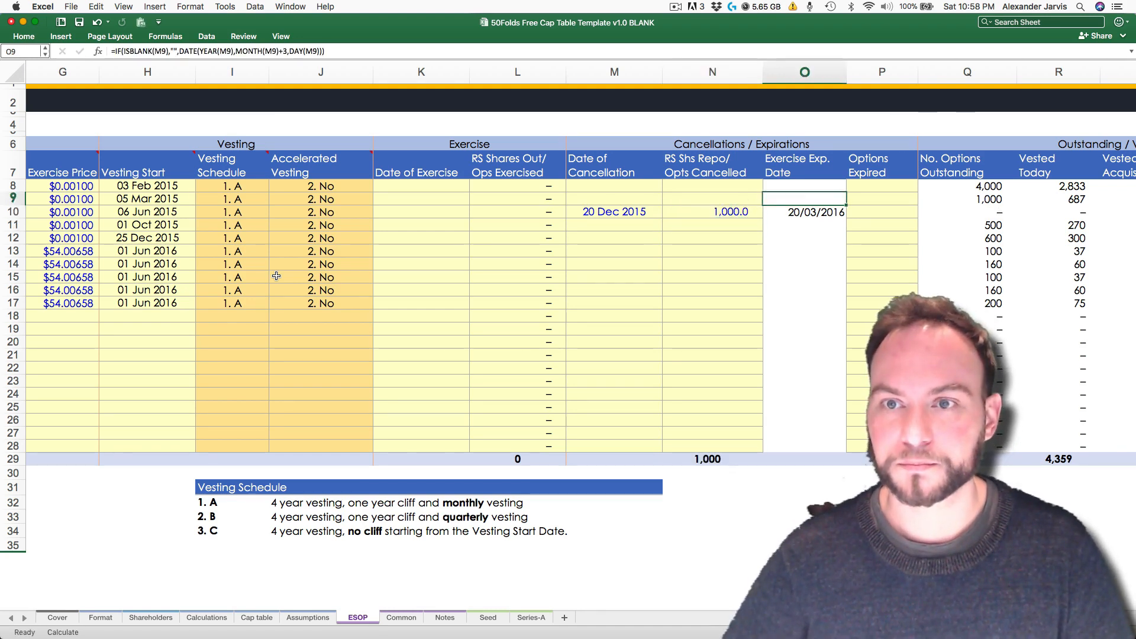
key("Right")
type("1000")
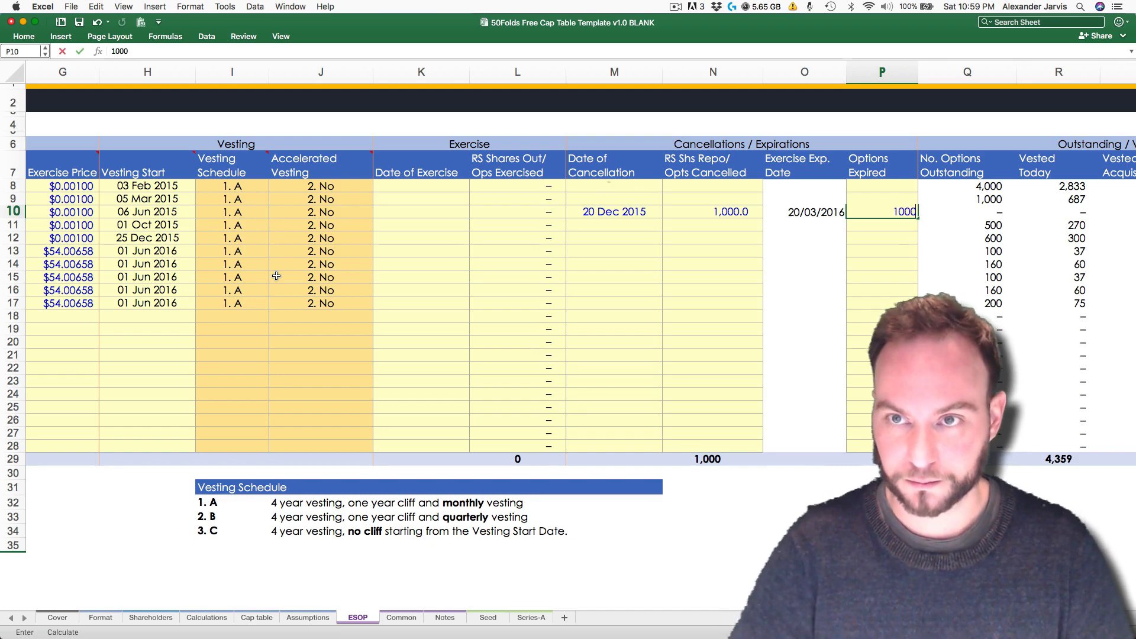
key("Return")
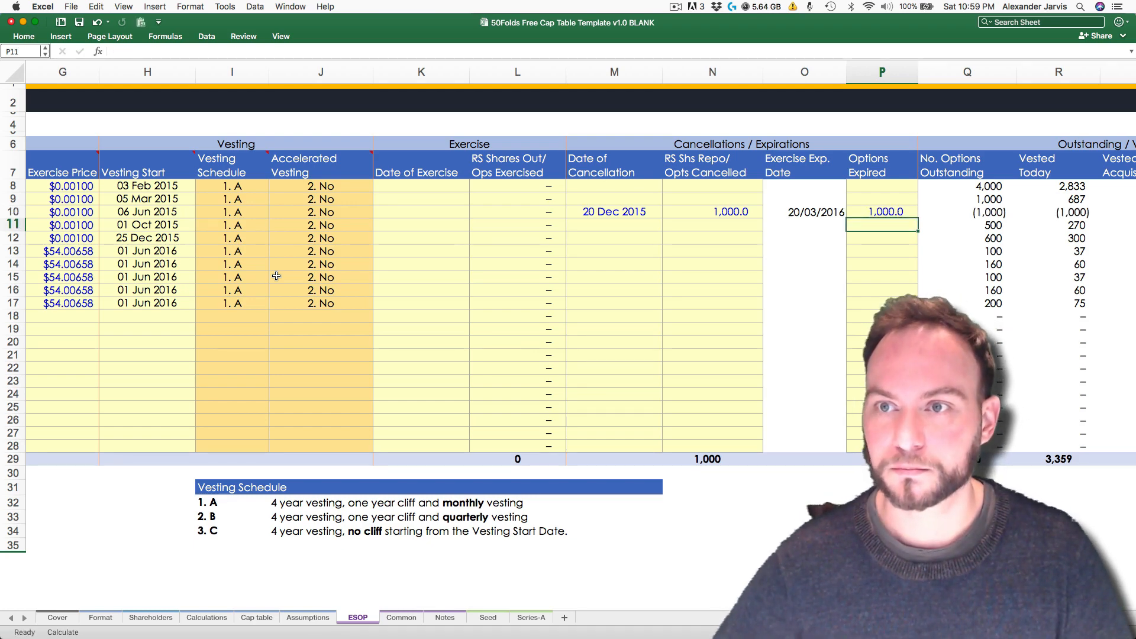
Step: Check the outstanding options formula and the vesting, acceleration and expiry-date columns for row 10 of the ESOP sheet
key("Up")
key("Right")
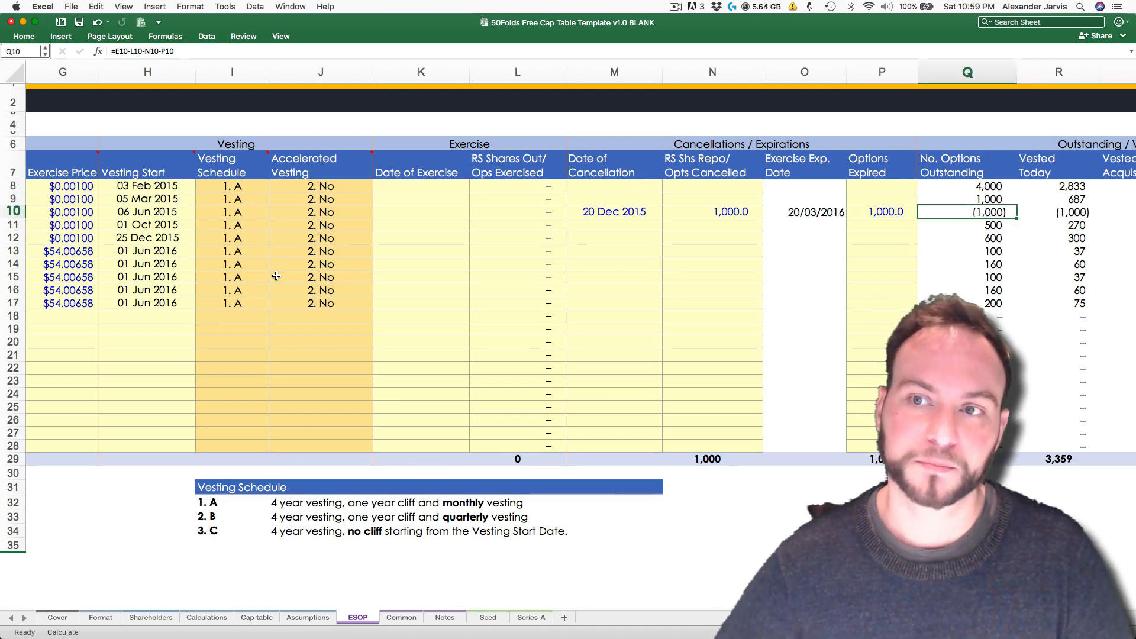
key("Right")
key("Right")
key("Right")
key("Left")
key("Left")
key("Left")
key("Left")
key("Left")
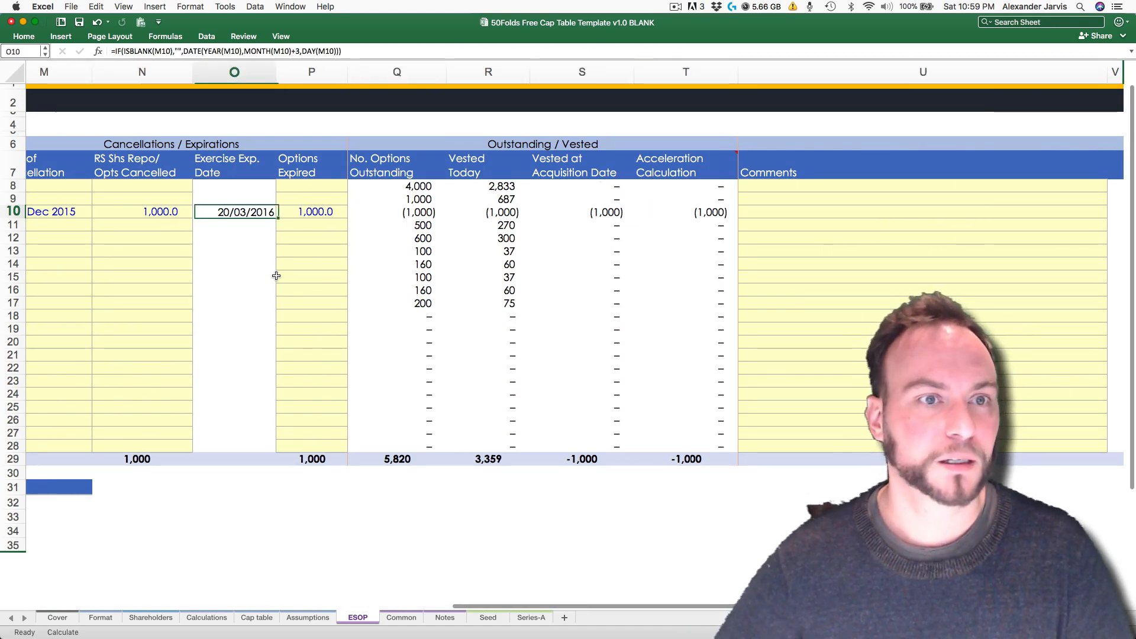
key("Left")
key("Left")
key("Left")
key("Left")
key("Left")
key("Left")
key("Left")
key("Left")
key("Left")
key("Left")
key("Left")
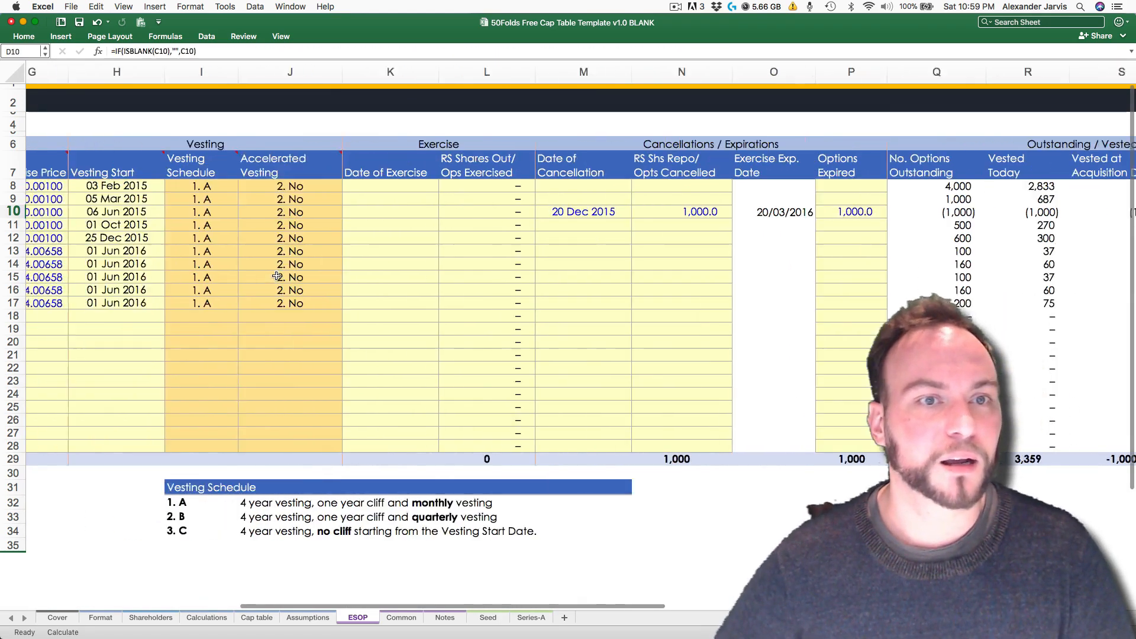
key("Left")
key("Left")
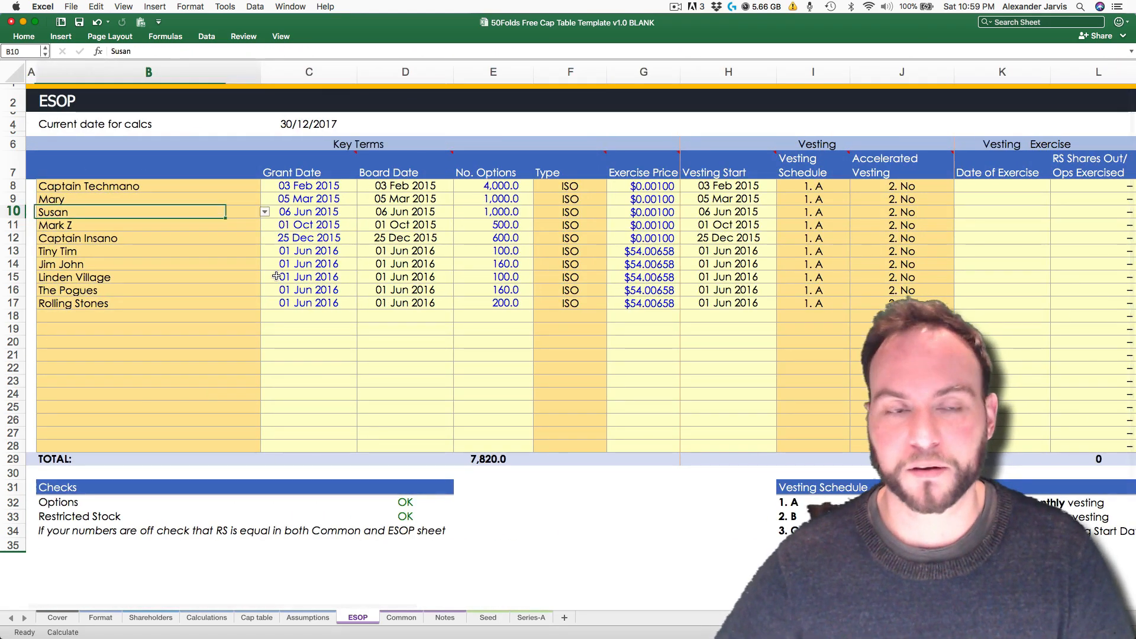
Step: Re-examine row 10 across to the Acceleration Calculation column and back to the key terms headings
key("Right")
key("Right")
key("Right")
key("Right")
key("Right")
key("Right")
key("Right")
key("Right")
key("Right")
key("Right")
key("Right")
key("Right")
key("Right")
key("Right")
key("Right")
key("Right")
key("Right")
key("Right")
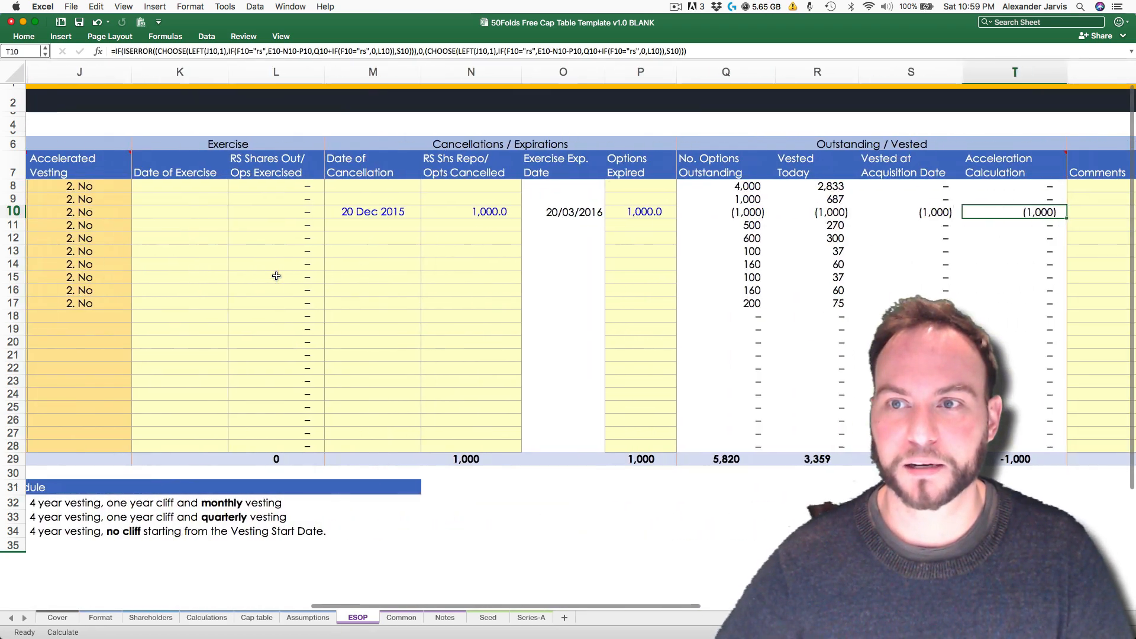
key("Left")
key("Left")
key("Left")
key("Left")
key("Left")
key("Left")
key("Left")
key("Left")
key("Left")
key("Left")
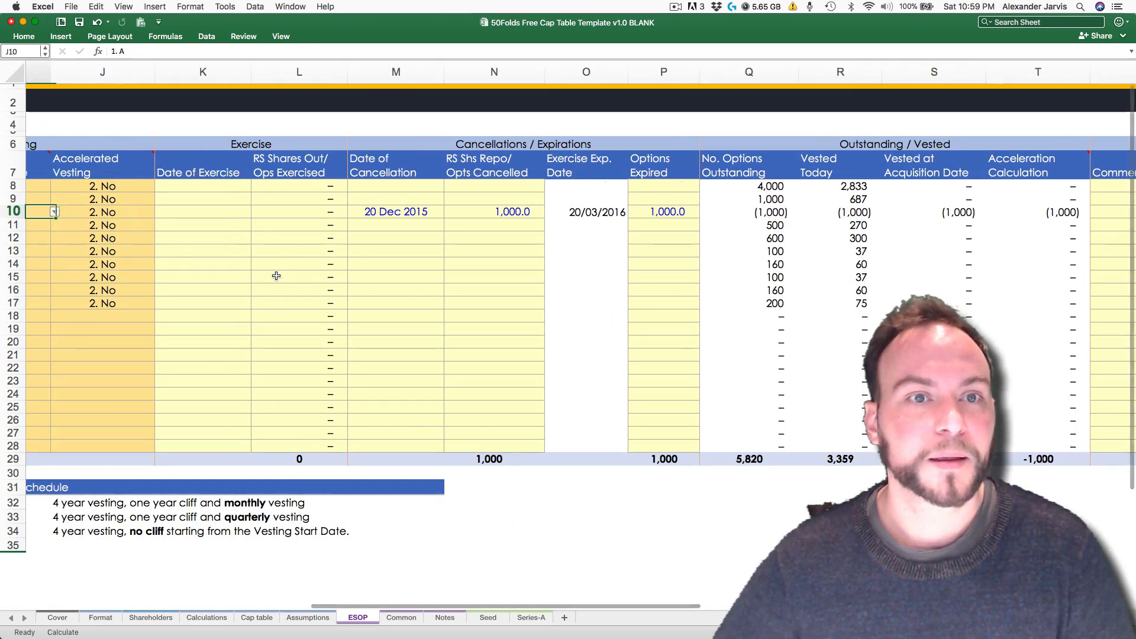
key("Left")
key("Left")
key("Left")
key("Left")
key("Left")
key("Left")
key("Left")
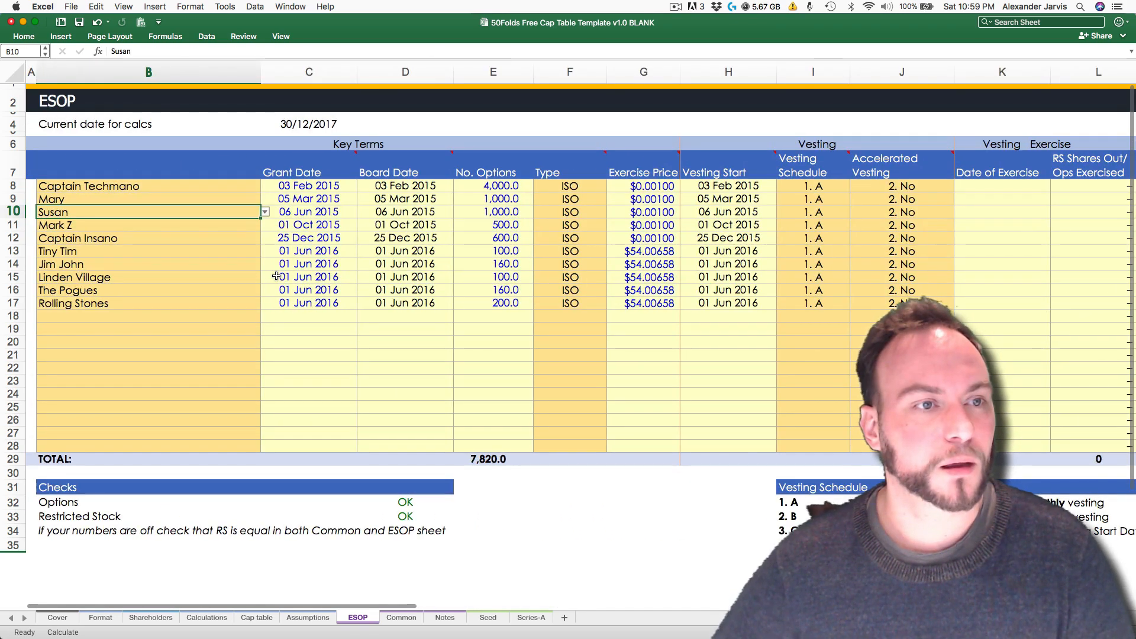
key("Down")
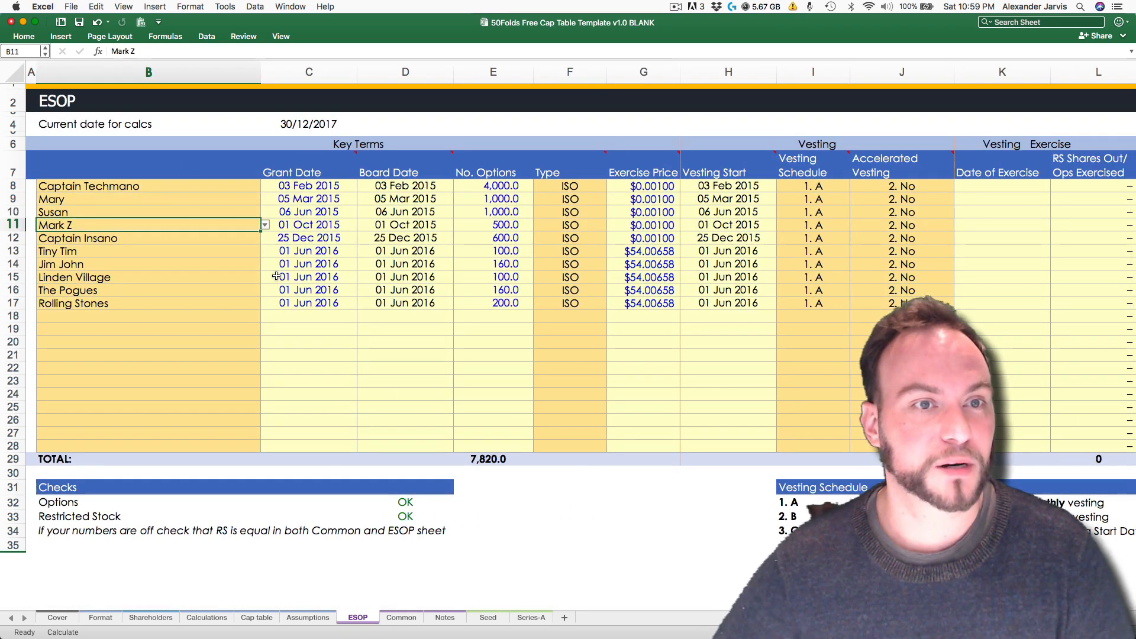
key("Up")
key("Up")
key("Up")
key("Up")
key("Right")
key("Right")
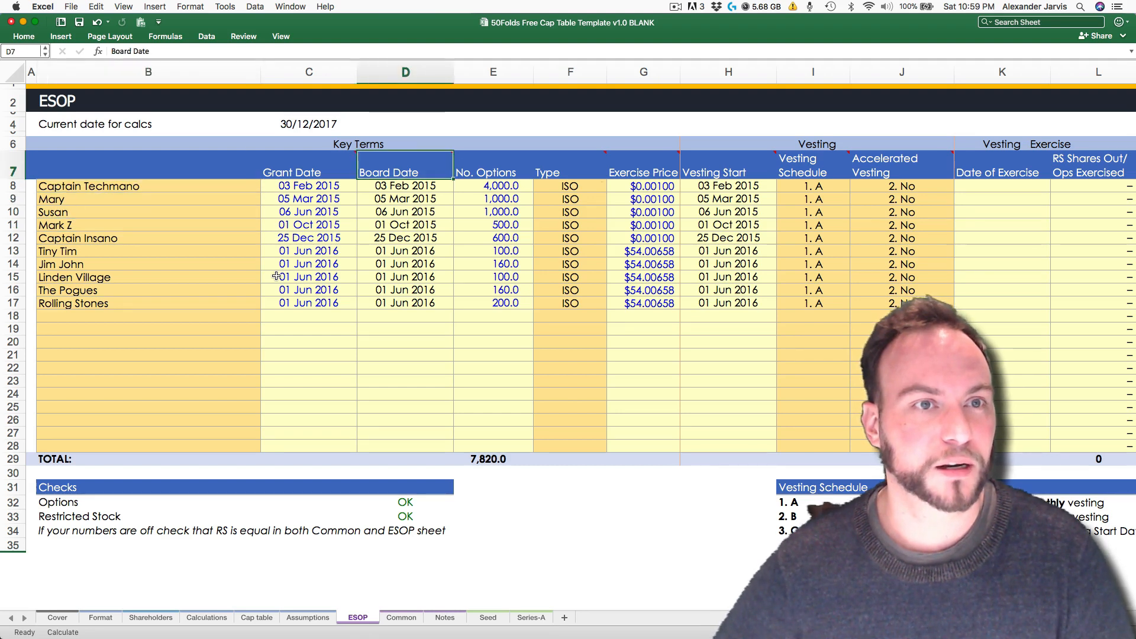
Step: Review row 11 of the ESOP sheet from the grant date across to the Vested Today formula
key("Up")
key("Up")
key("Left")
key("Up")
key("Down")
key("Down")
key("Down")
key("Down")
key("Down")
key("Down")
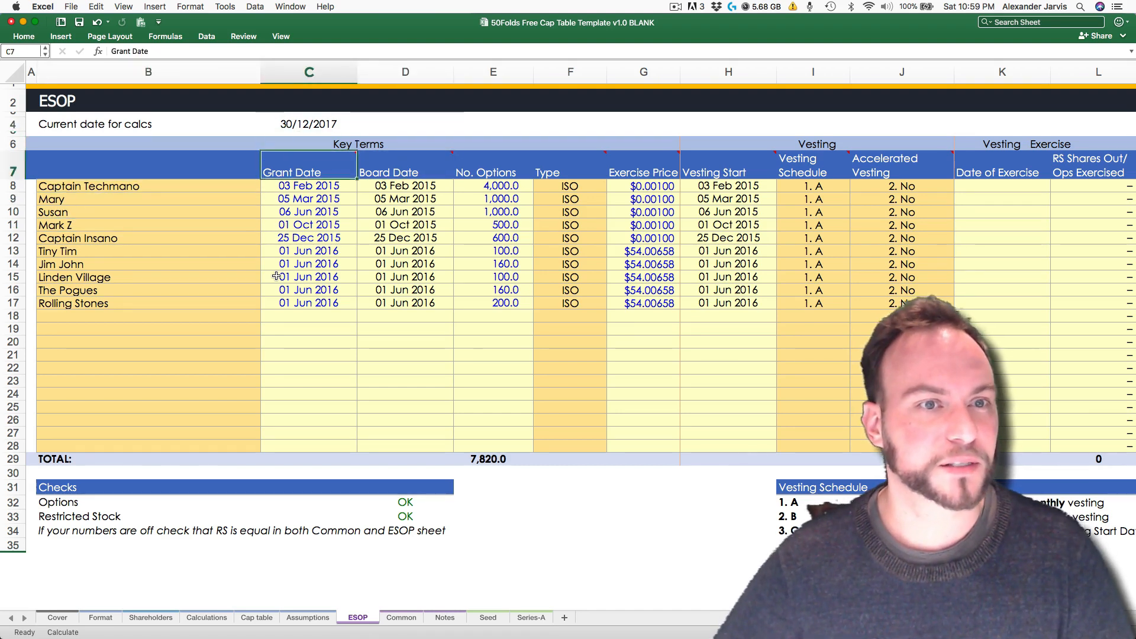
key("Down")
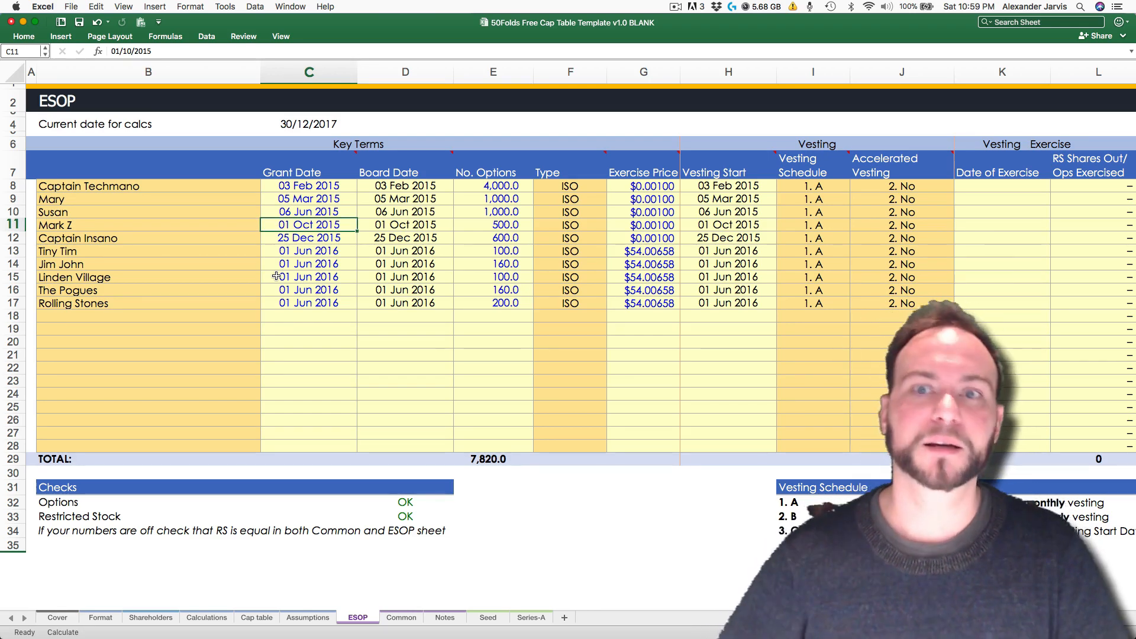
key("Right")
key("Right")
key("Right")
key("Right")
key("Right")
key("Right")
key("Right")
key("Right")
key("Right")
key("Right")
key("Right")
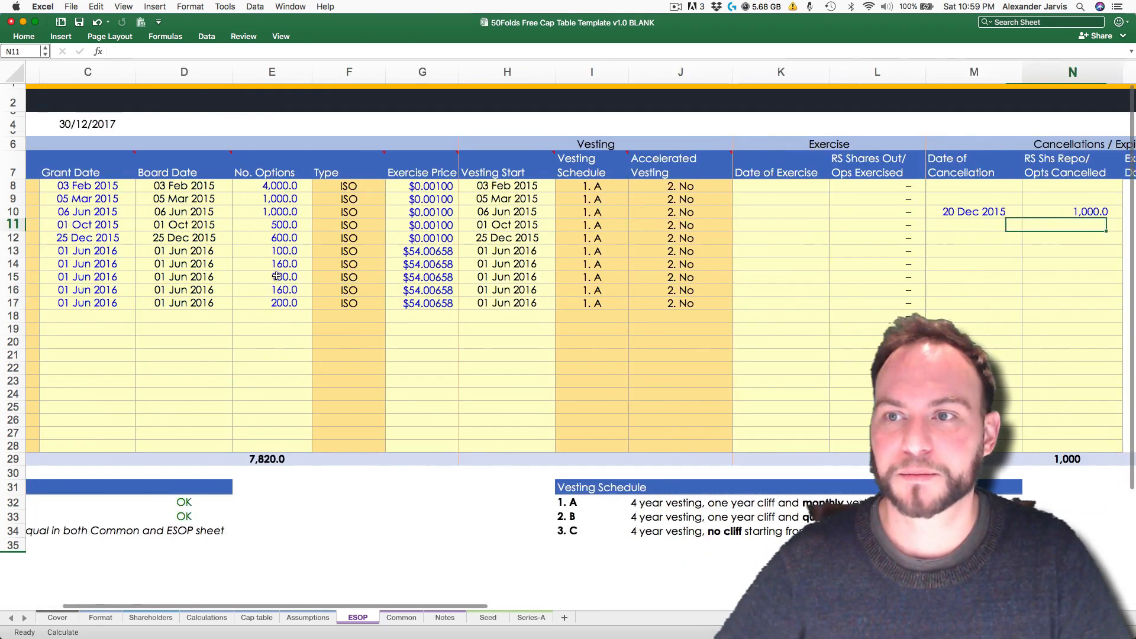
key("Right")
key("Right")
key("Right")
key("Right")
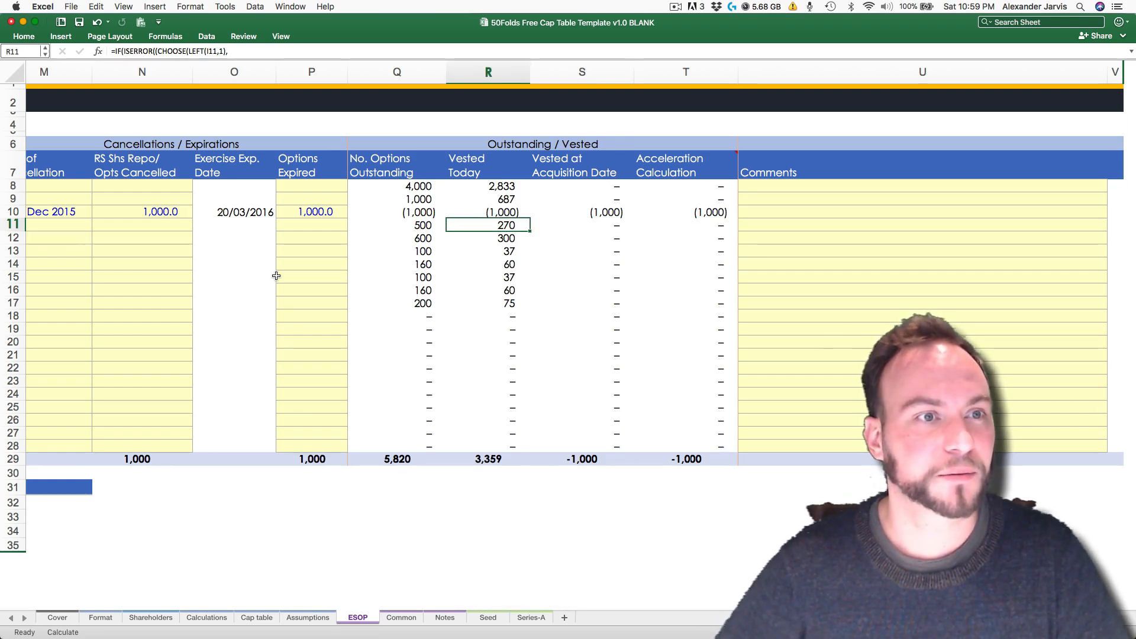
Step: Compare the Options Expired and outstanding options cells of row 11, then trace the row back to the holder's name
key("Left")
key("Left")
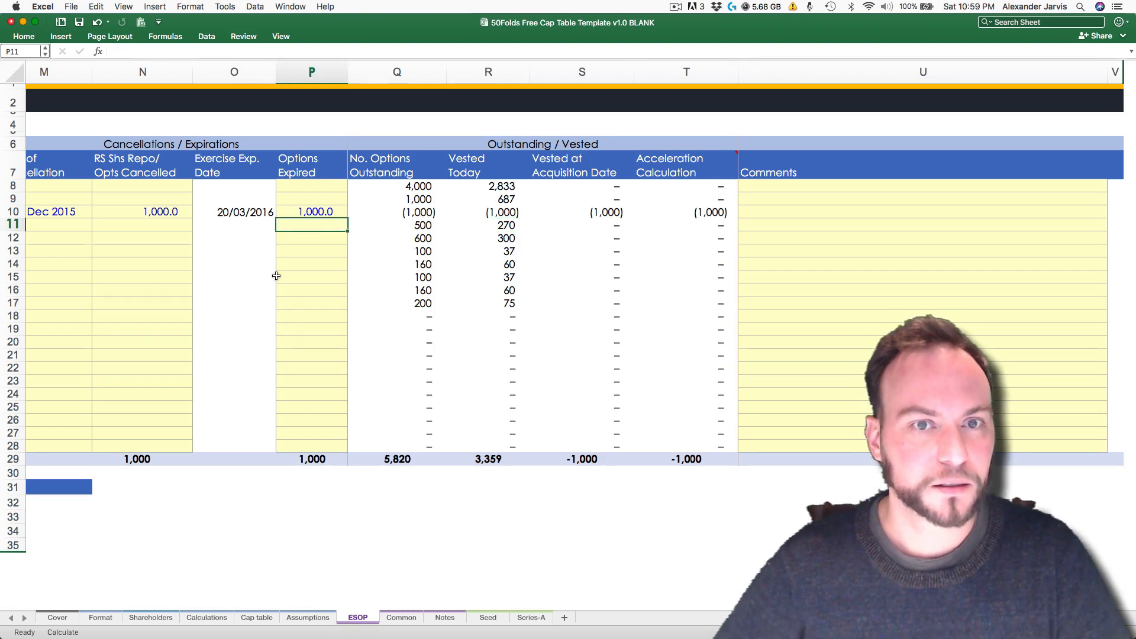
key("Right")
key("Right")
key("Left")
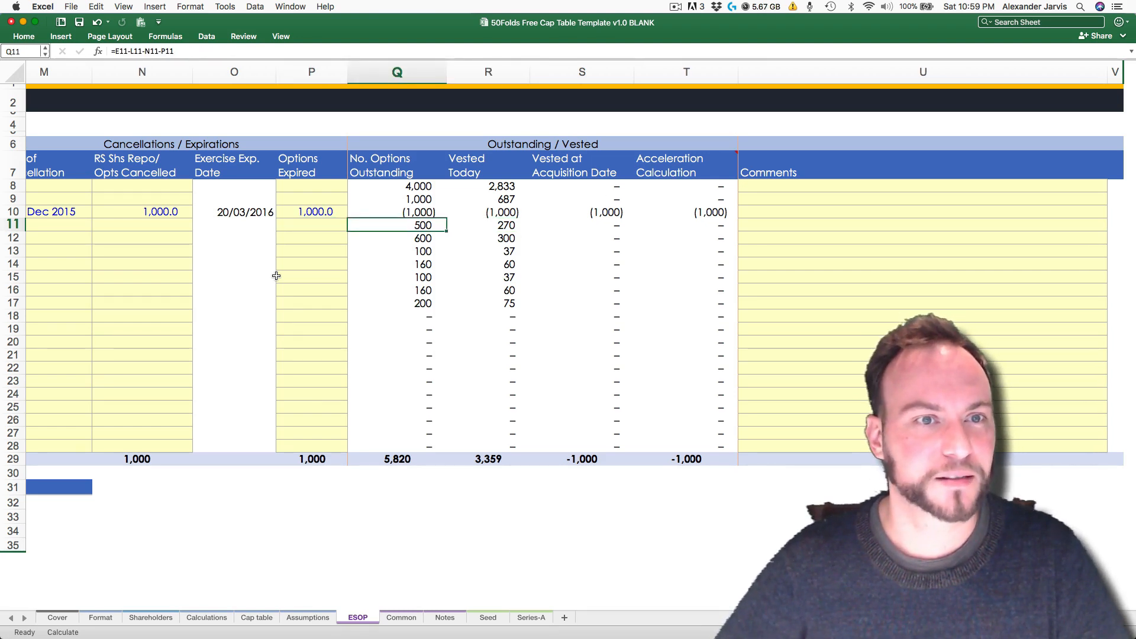
key("Left")
key("Left")
key("Left")
key("Left")
key("Left")
key("Left")
key("Left")
key("Left")
key("Left")
key("Left")
key("Left")
key("Left")
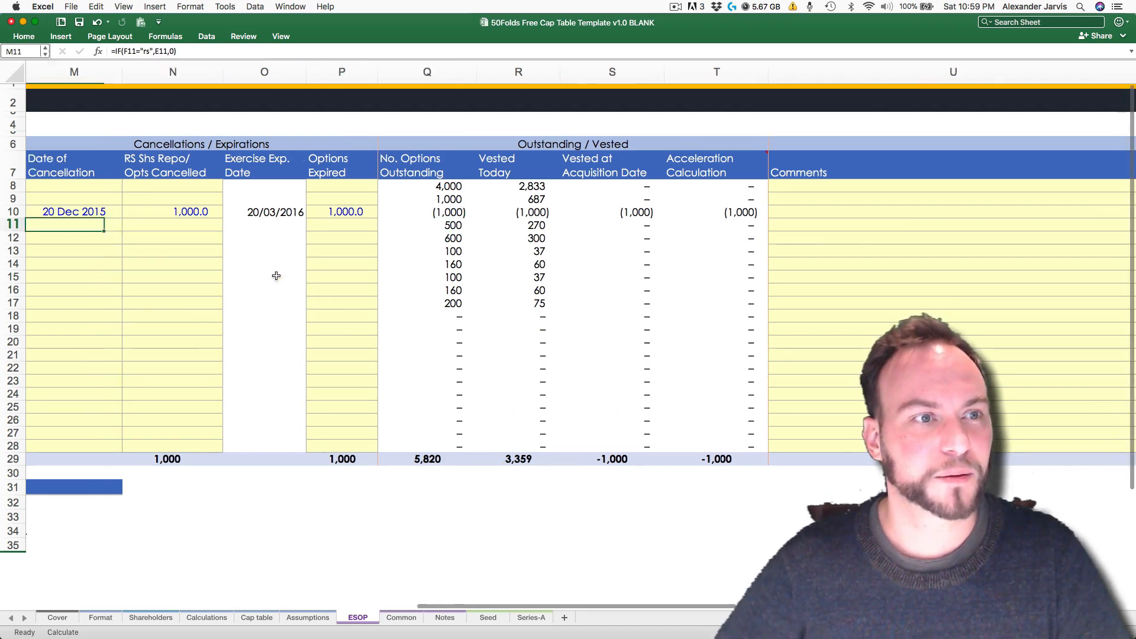
key("Left")
key("Left")
key("Left")
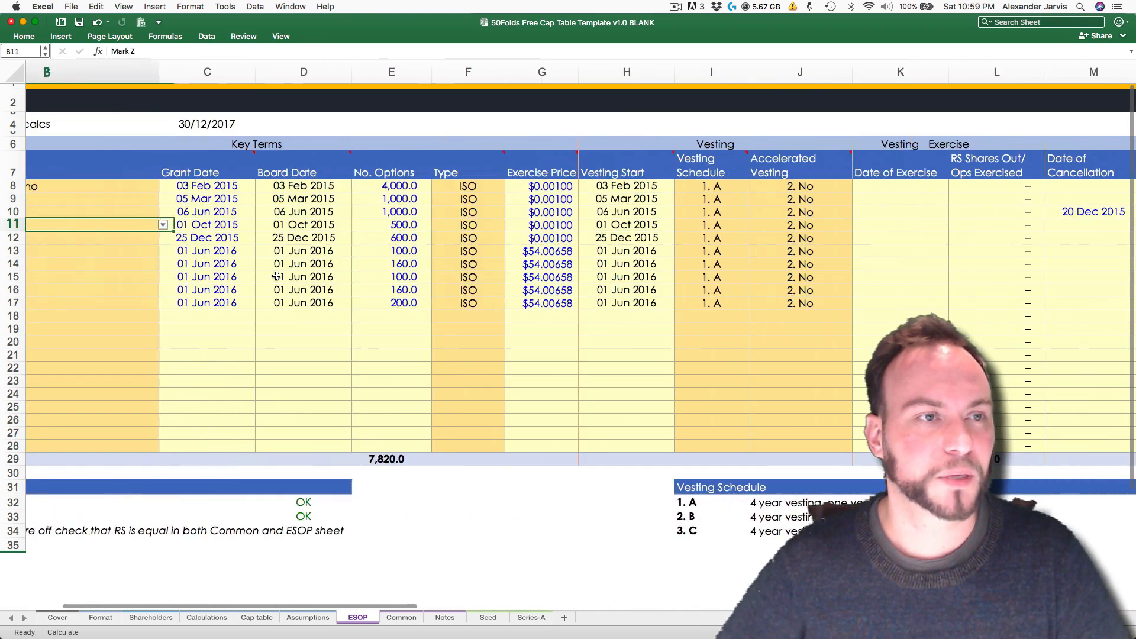
Step: Try to enter 30 12 2017 as the Date of Cancellation for the row 11 option holder in M11
key("Right")
key("Right")
key("Right")
key("Right")
key("Right")
key("Right")
key("Right")
key("Right")
key("Right")
key("Right")
key("Right")
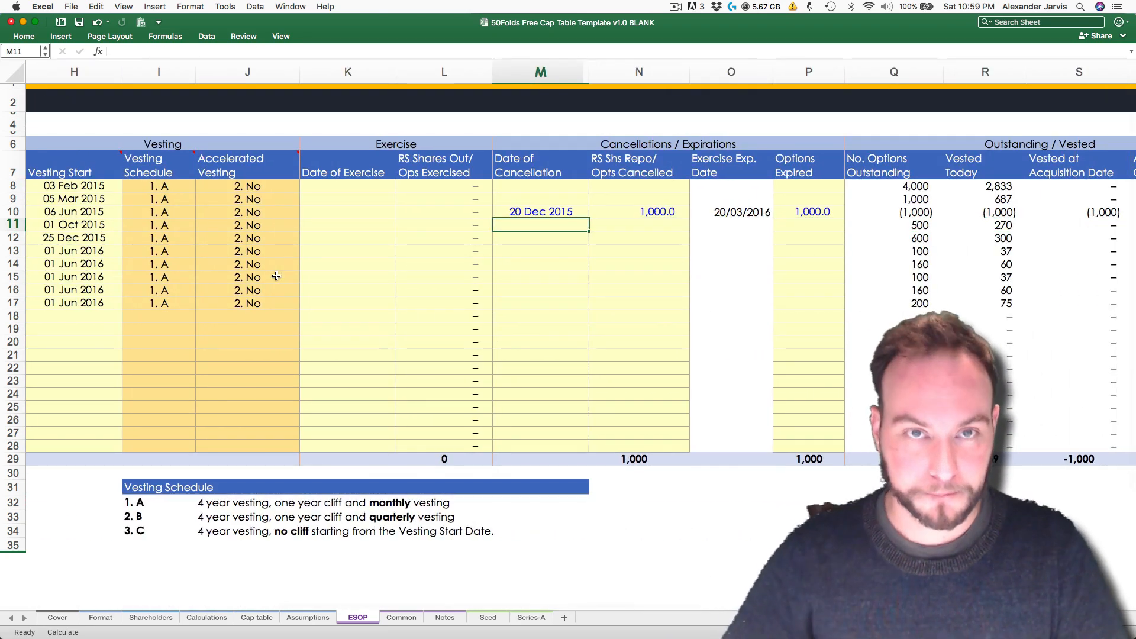
type("30 12")
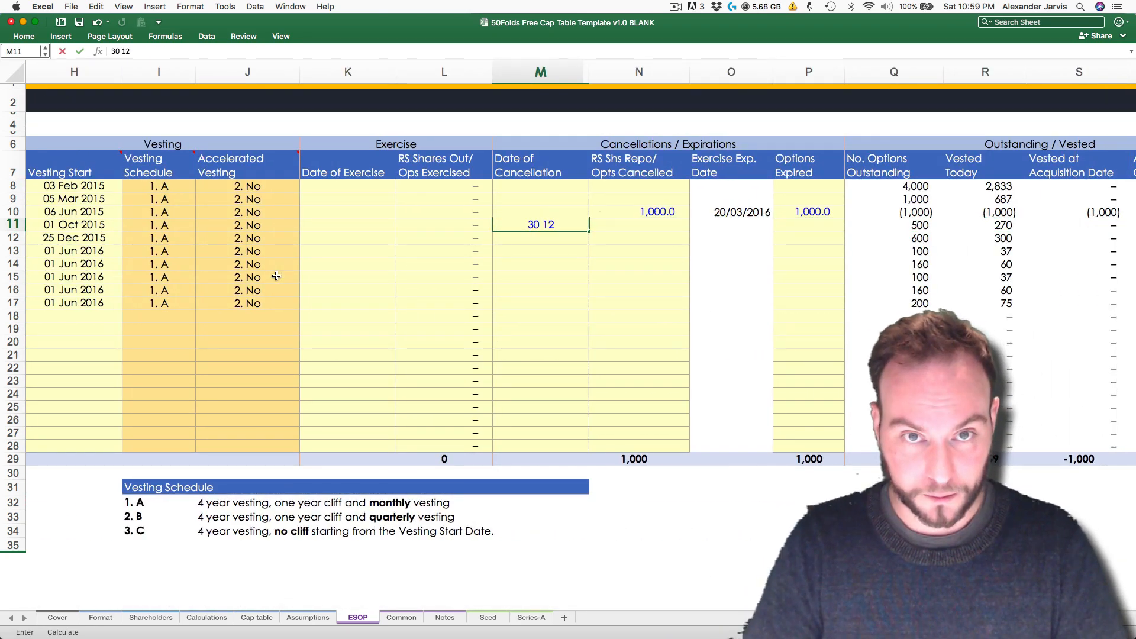
type(" 2017")
key("Return")
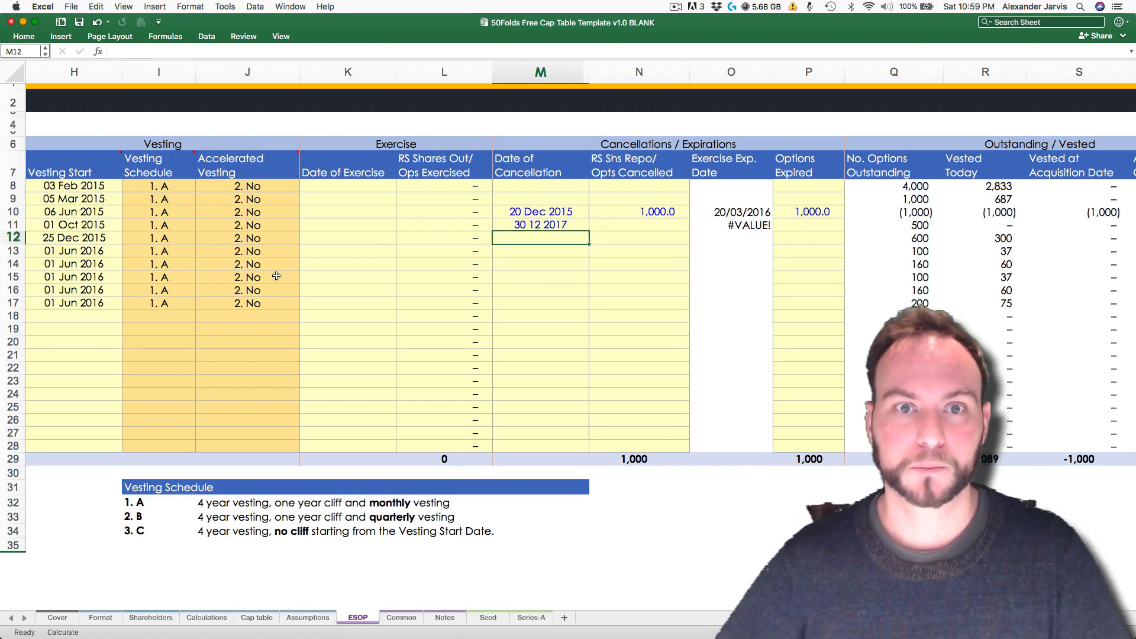
Step: Re-enter the row 11 Date of Cancellation in M11 as 30 dec 2017
key("Up")
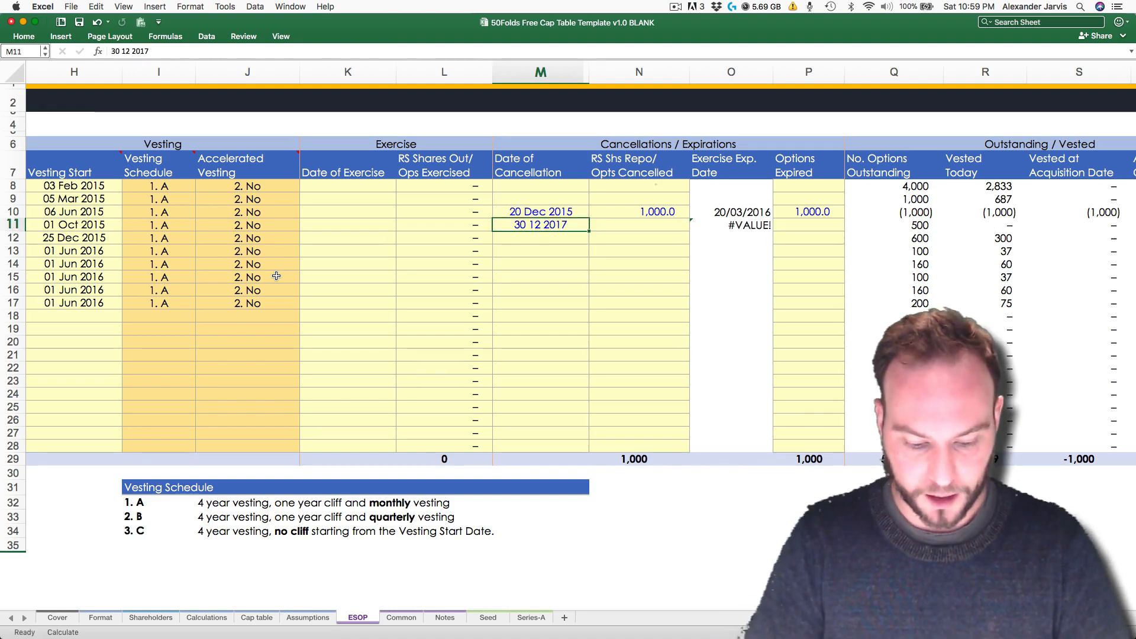
type("30 dec 2017")
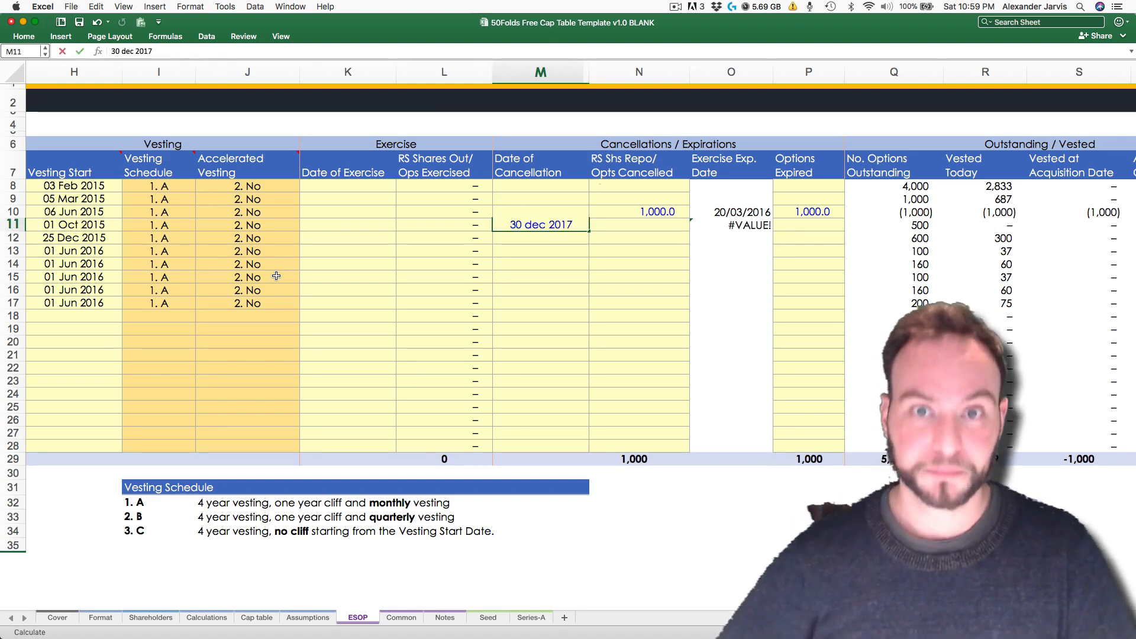
key("Return")
key("Up")
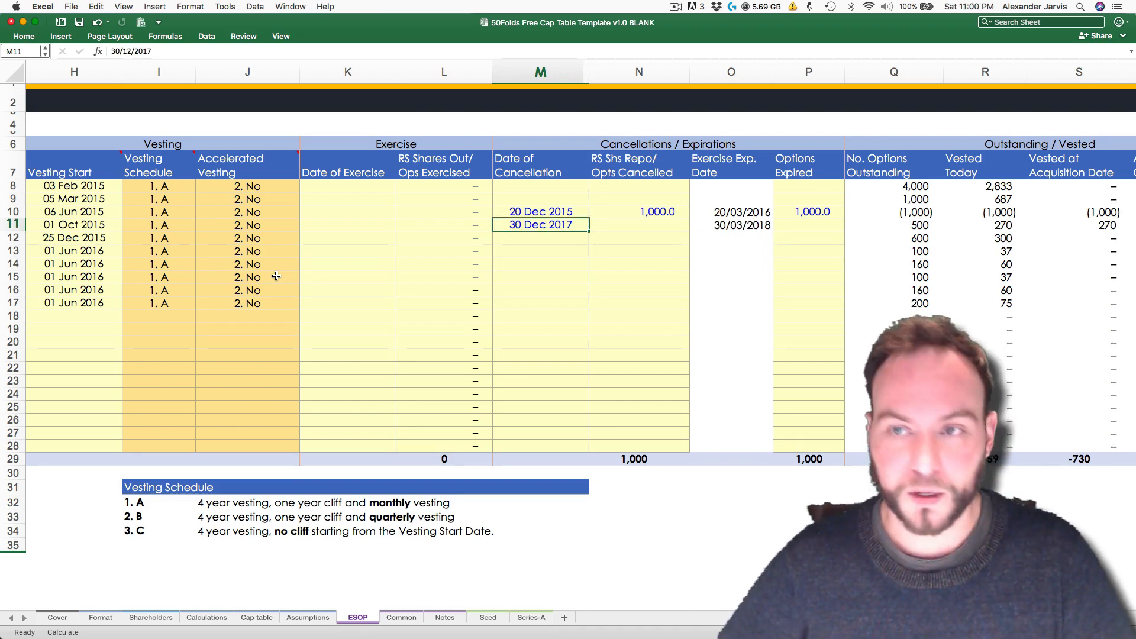
Step: Check row 11's expired, outstanding and vested option columns and its Accelerated Vesting setting
key("Right")
key("Right")
key("Right")
key("Right")
key("Right")
key("Right")
key("Right")
key("Right")
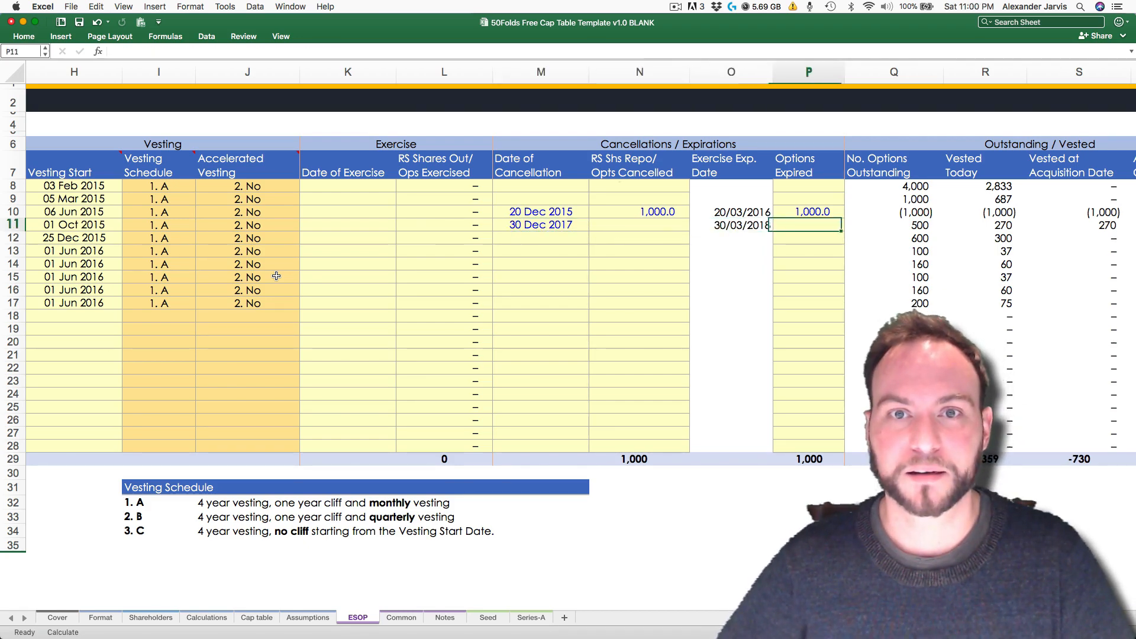
key("Left")
key("Left")
key("Left")
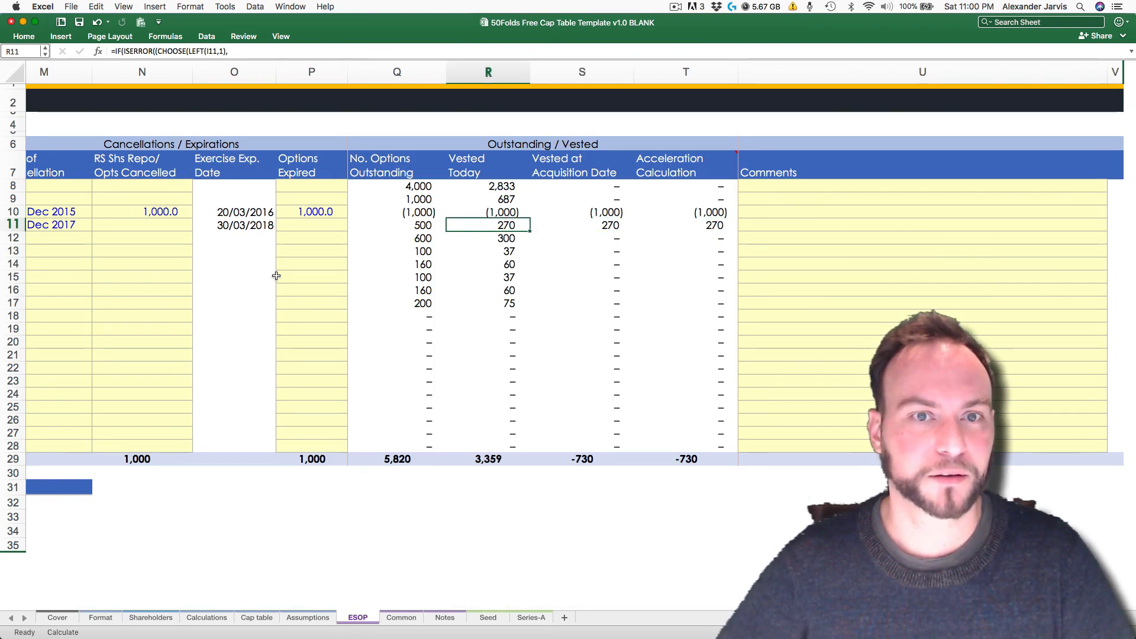
key("Left")
key("Left")
key("Left")
key("Left")
key("Left")
key("Left")
key("Left")
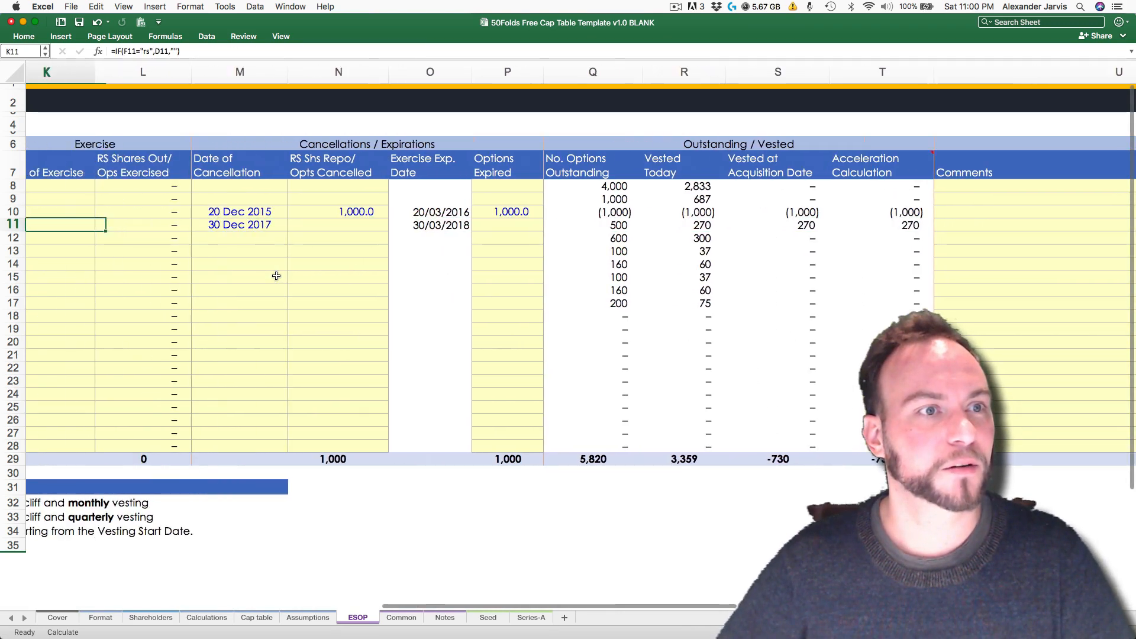
key("Left")
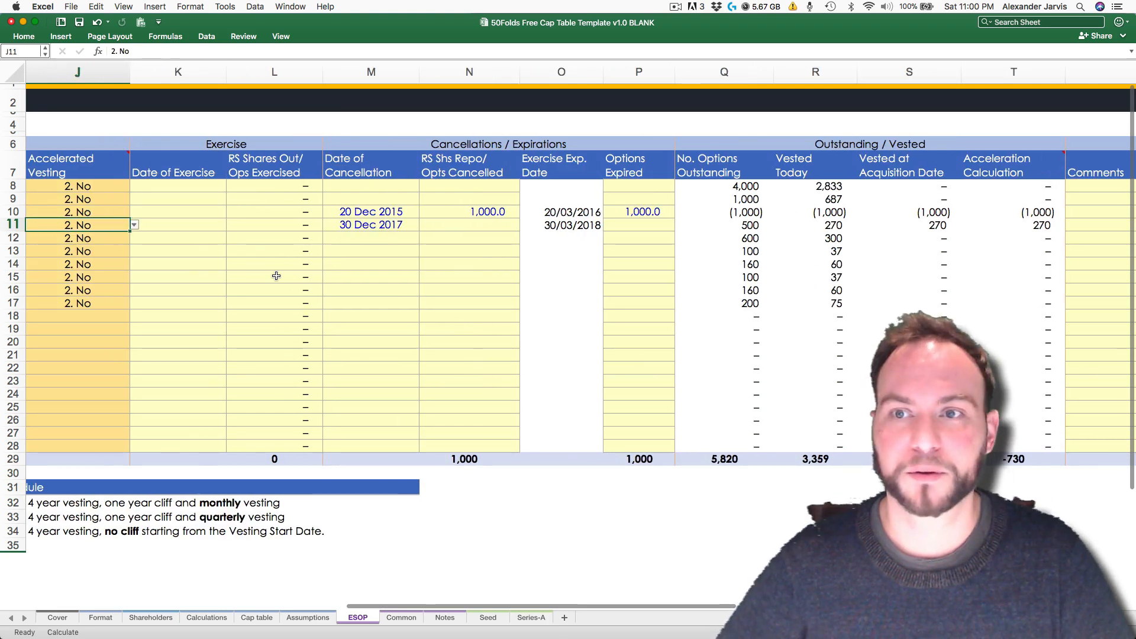
Step: Copy the row 11 Date of Cancellation from M11 into the Date of Exercise cell K11
key("Right")
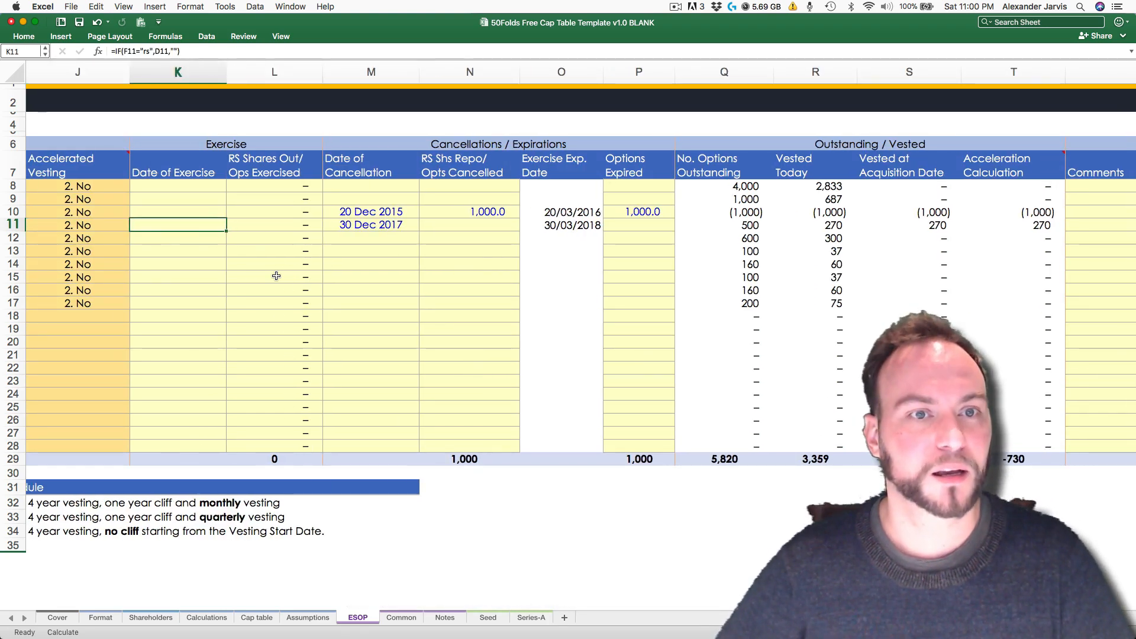
key("Right")
key("Right")
key("super+c")
key("Left")
key("Left")
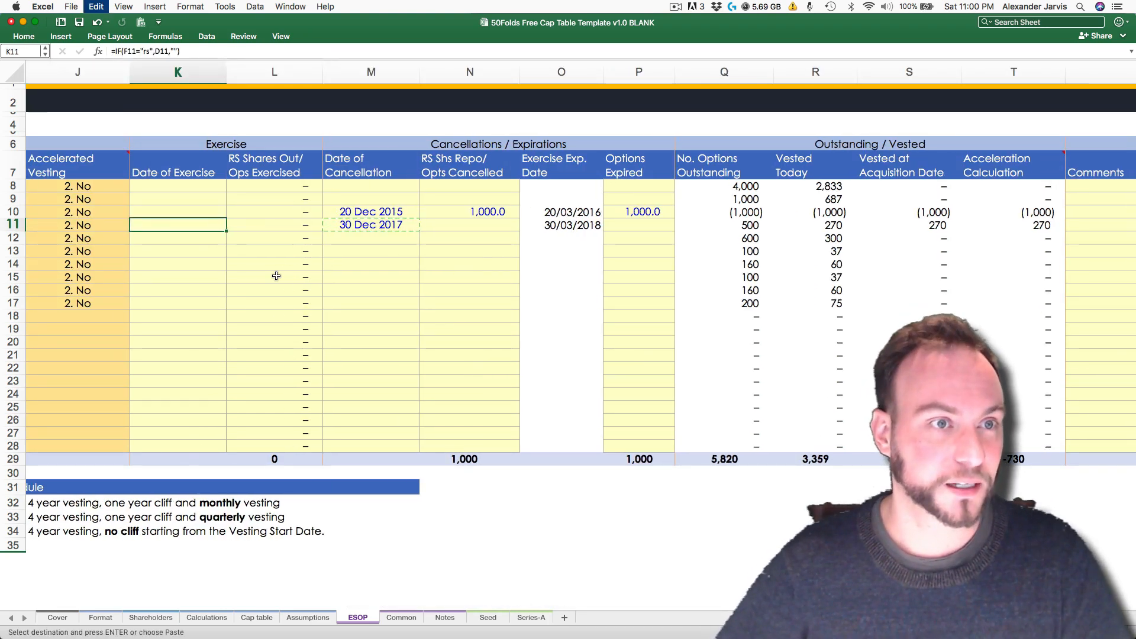
key("super+v")
Step: Enter 270 as the options exercised in L11 and 230 as the options cancelled in N11
key("Right")
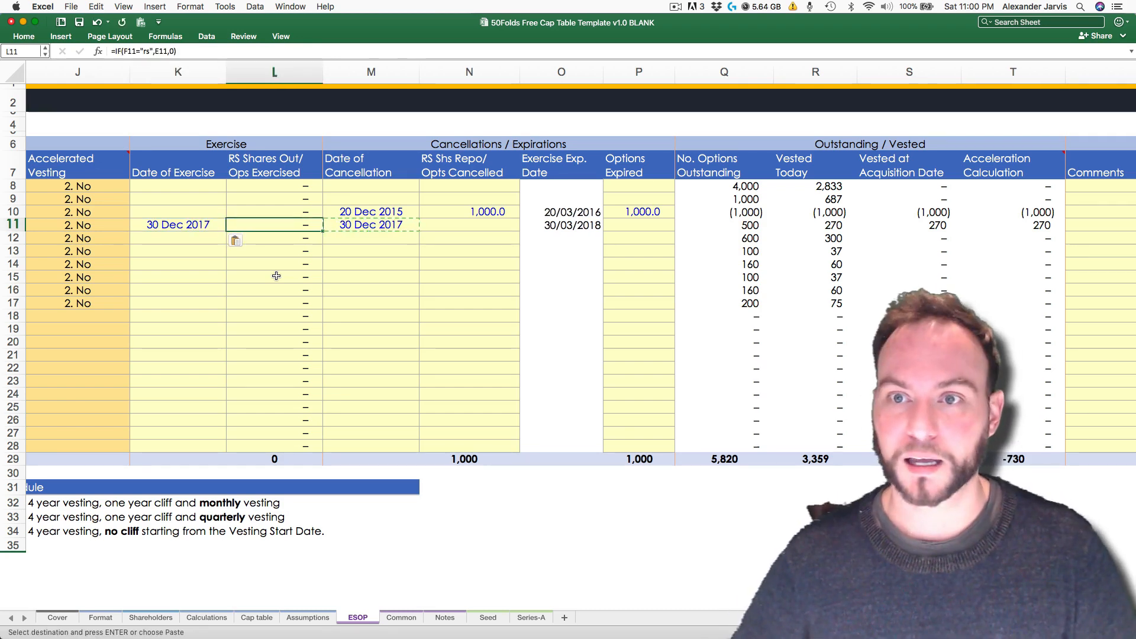
type("27")
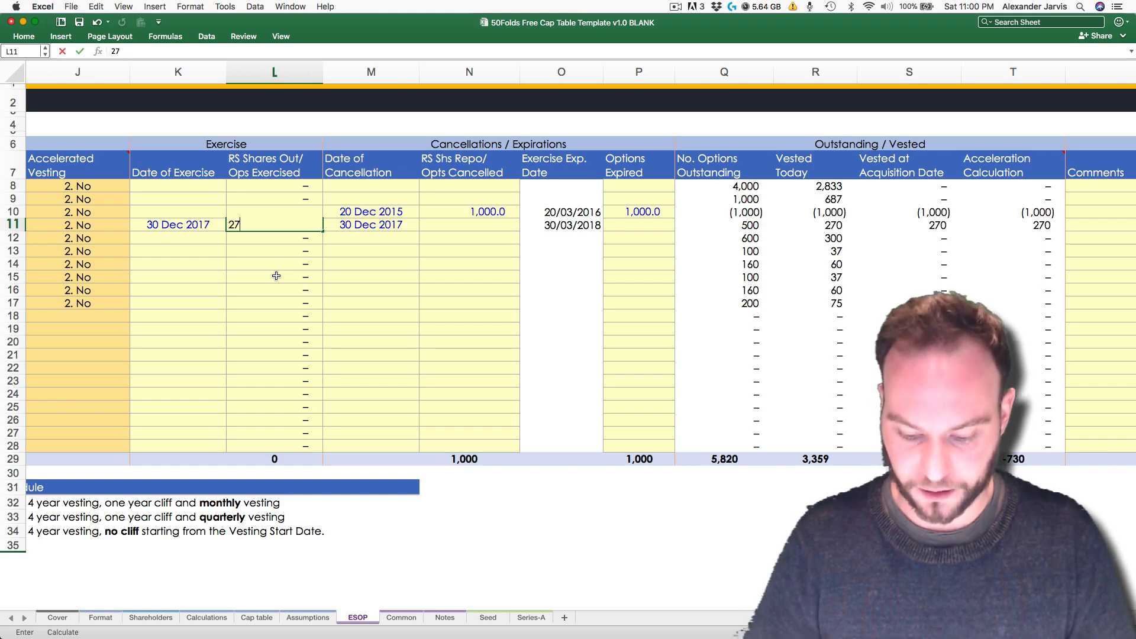
key("Right")
key("Right")
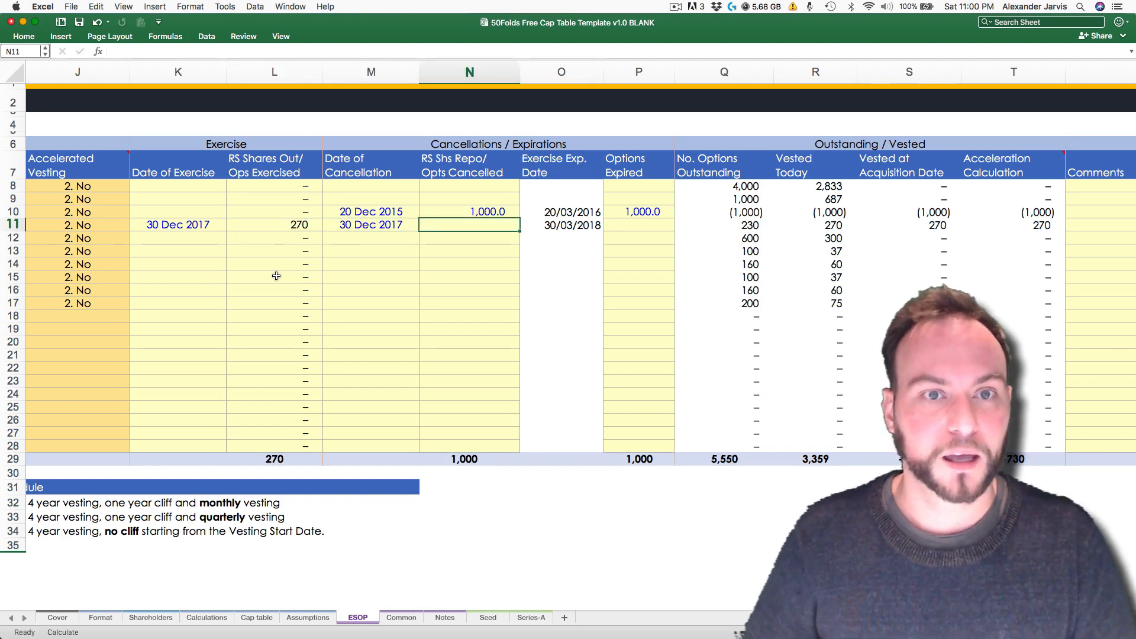
type("230")
key("Return")
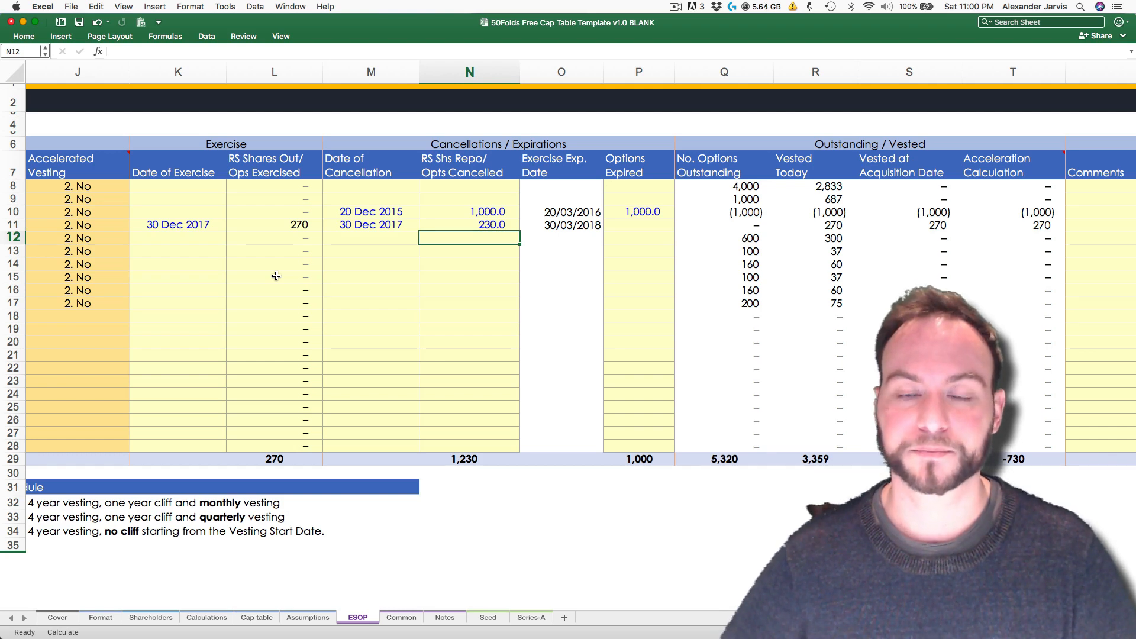
Step: Check row 11's outstanding and vested options against its cancelled and exercised entries
key("Up")
key("Right")
key("Right")
key("Right")
key("Right")
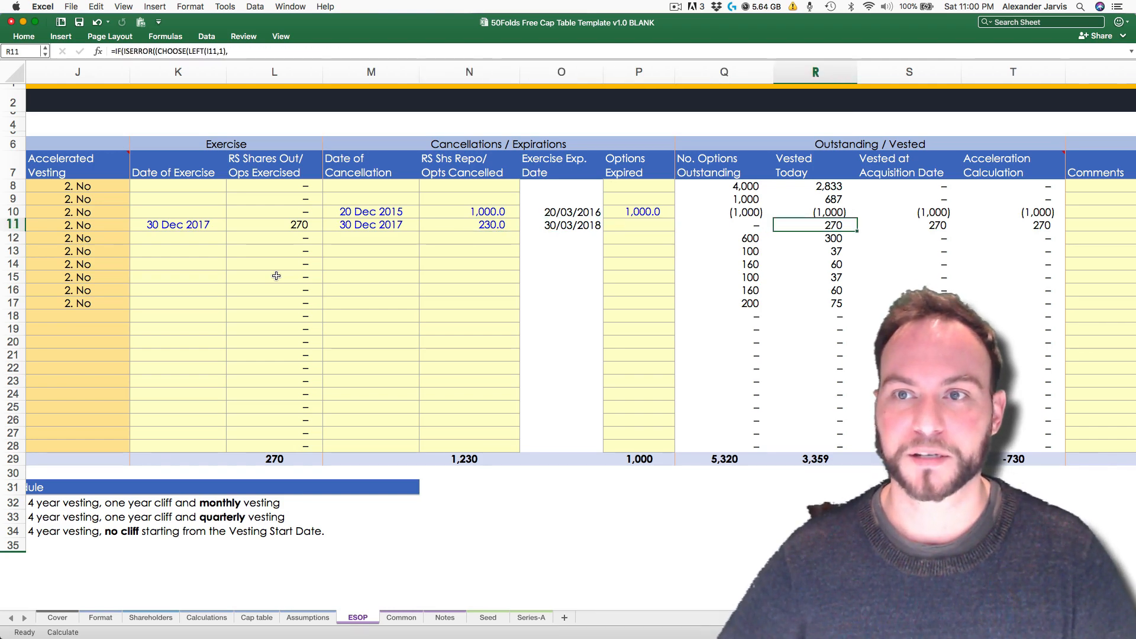
key("Left")
key("Right")
key("Right")
key("Left")
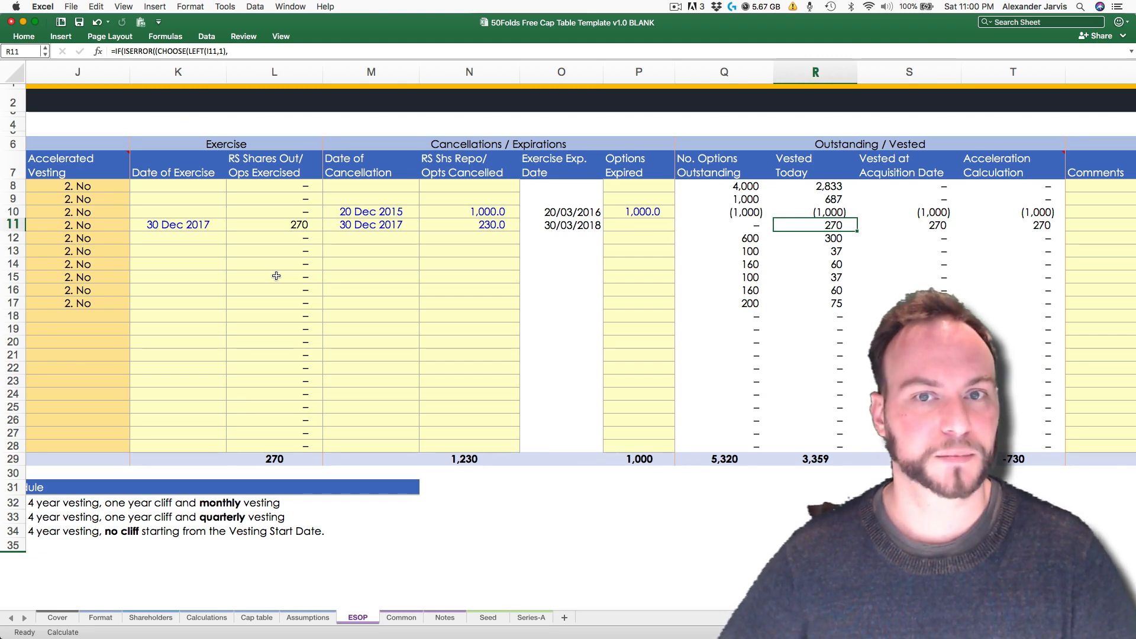
key("Left")
key("Left")
key("Left")
key("Left")
key("Left")
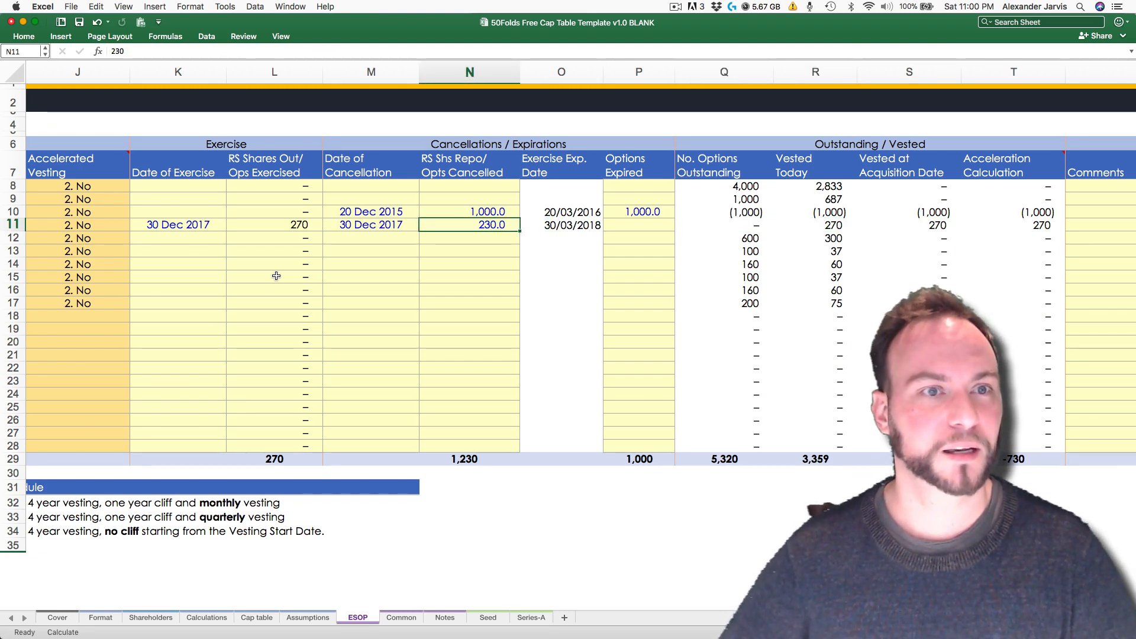
key("Left")
key("Left")
key("Right")
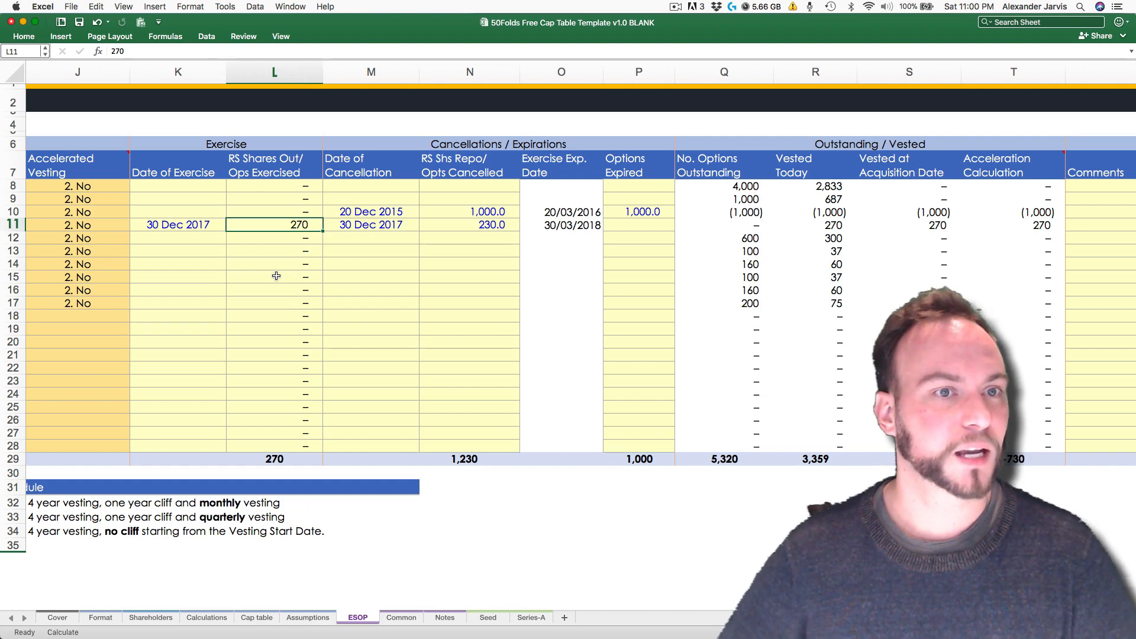
Step: Review row 11's key terms in the ESOP sheet and examine the Options check formula in C24 of the Common sheet
key("Left")
key("Left")
key("Left")
key("Left")
key("Left")
key("Left")
key("Left")
key("Left")
key("Left")
key("Left")
key("Left")
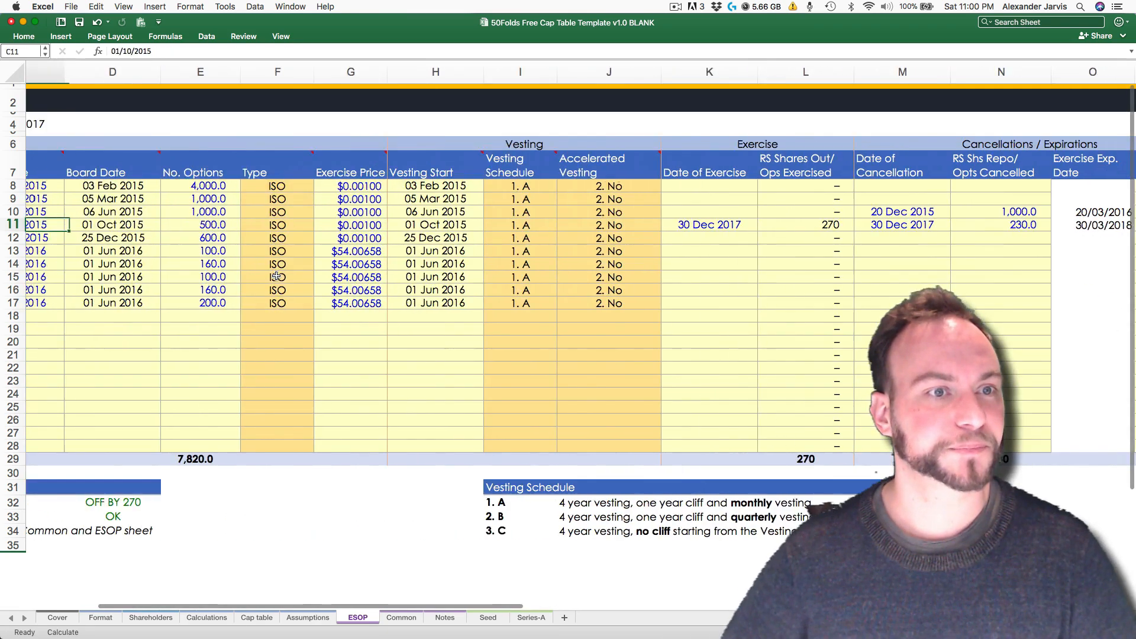
key("Right")
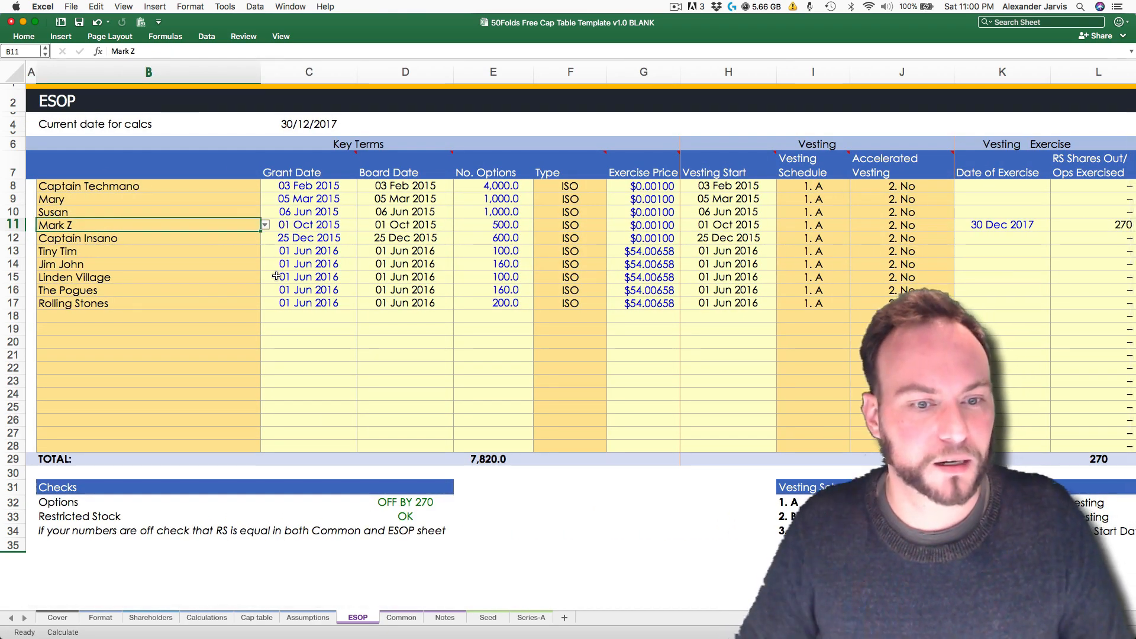
key("ctrl+Page_Down")
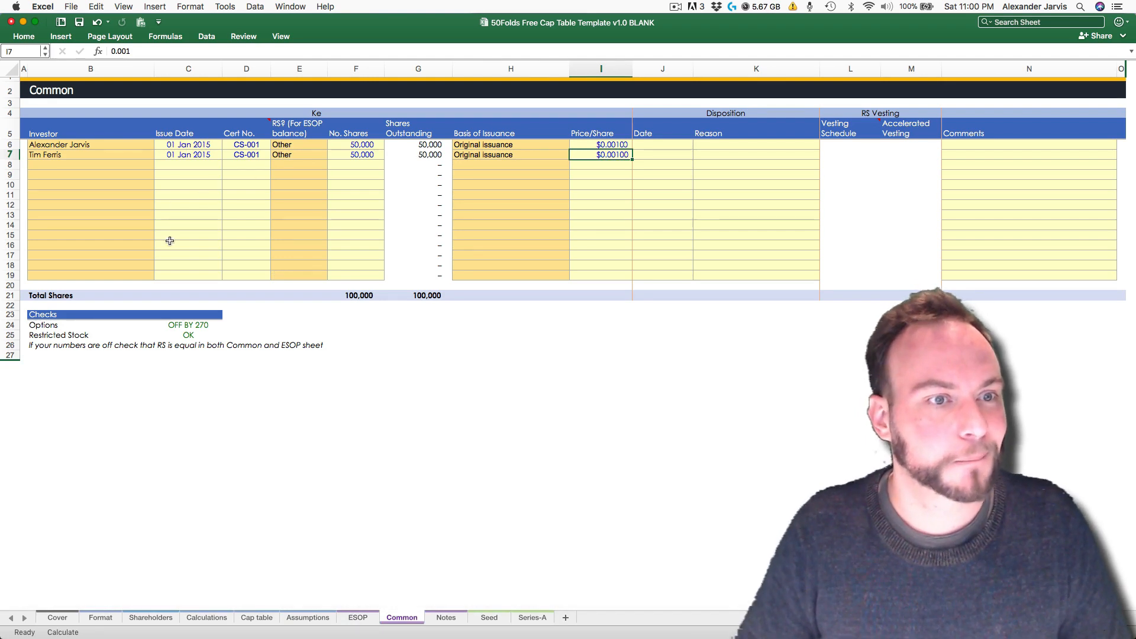
left_click(187, 325)
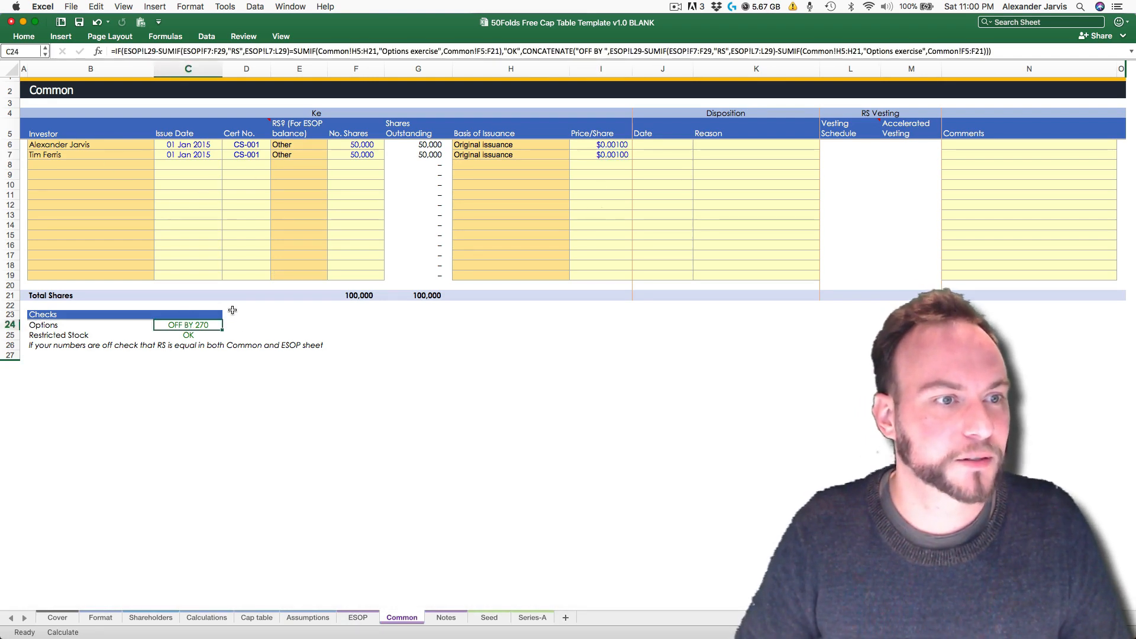
Step: Choose the option holder from ESOP row 11 as the investor in B8 of the Common sheet
left_click(69, 166)
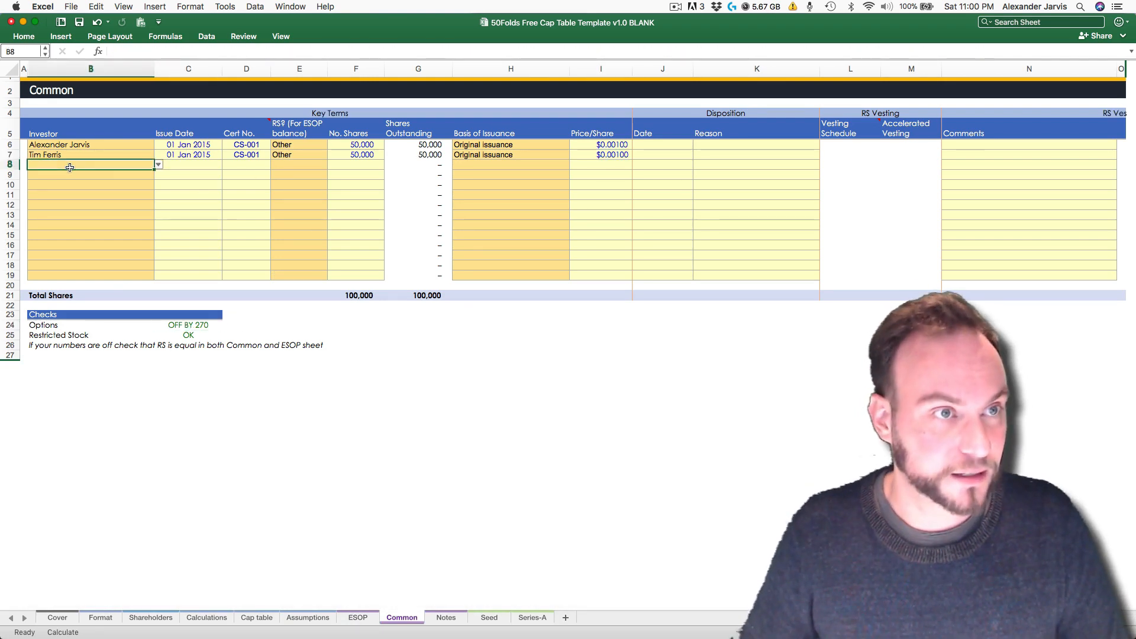
key("alt+Down")
key("Up")
key("Up")
key("Up")
key("Up")
key("Up")
key("Up")
key("Up")
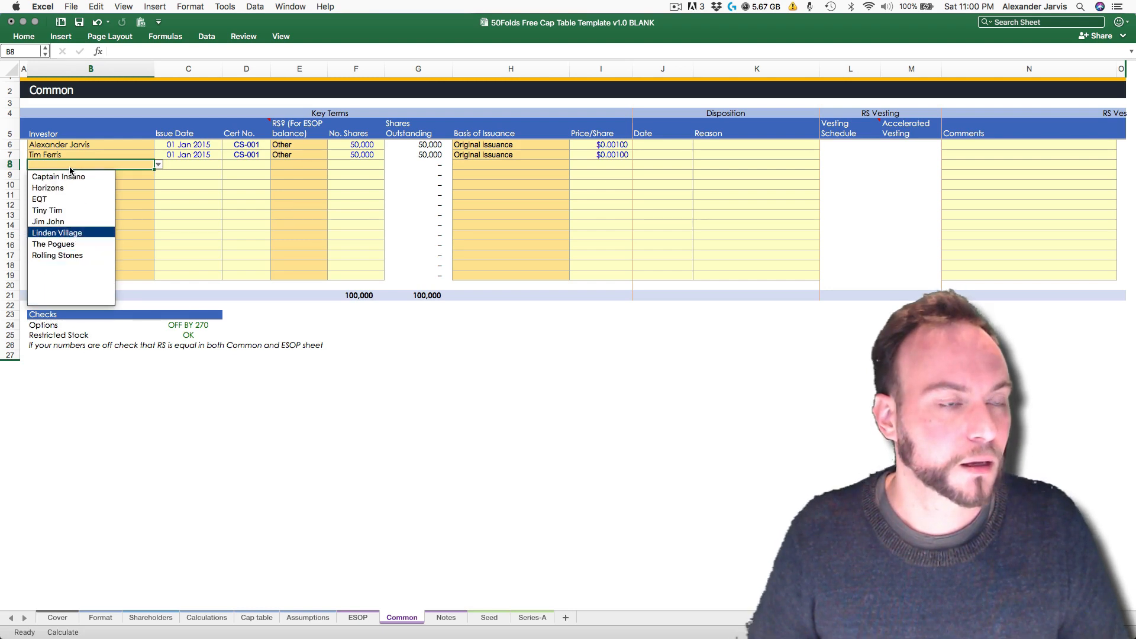
key("Up")
key("Up")
key("Up")
key("Up")
key("Up")
key("Up")
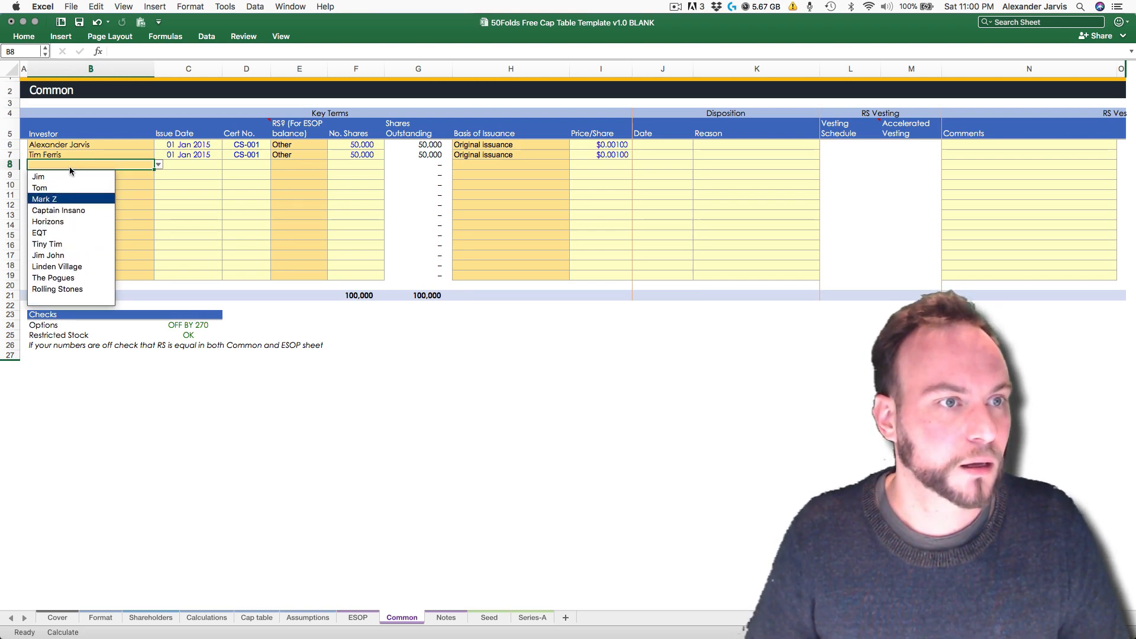
key("Return")
Step: Enter 270 as the number of shares for the new investor in F8
key("Up")
key("Right")
key("Right")
key("Right")
key("Right")
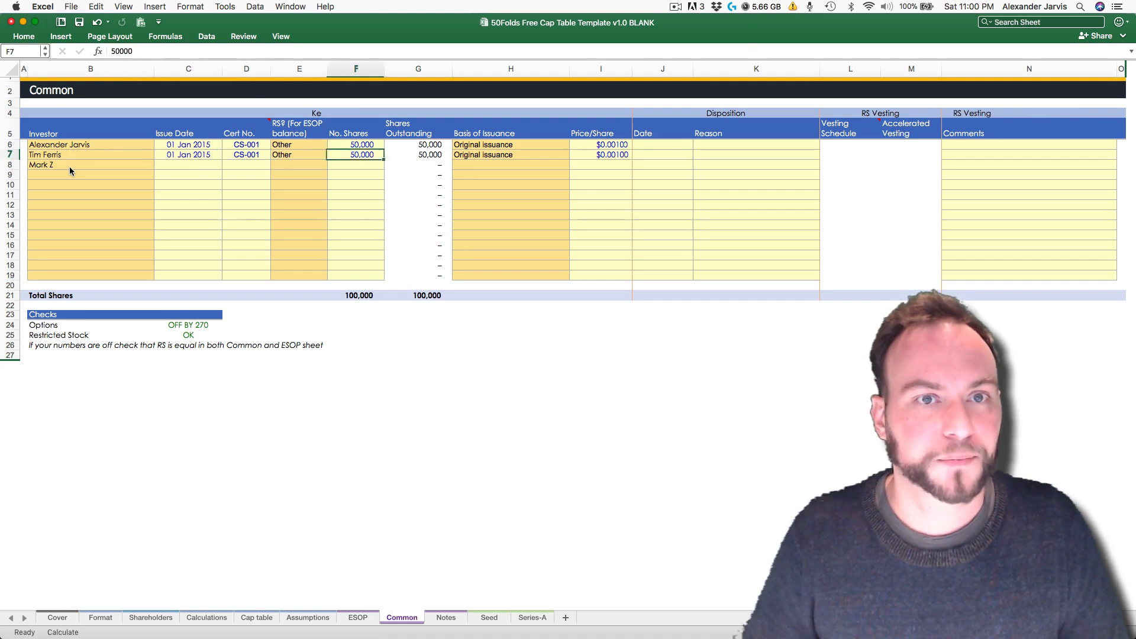
key("Right")
key("Right")
key("Left")
key("Left")
key("Down")
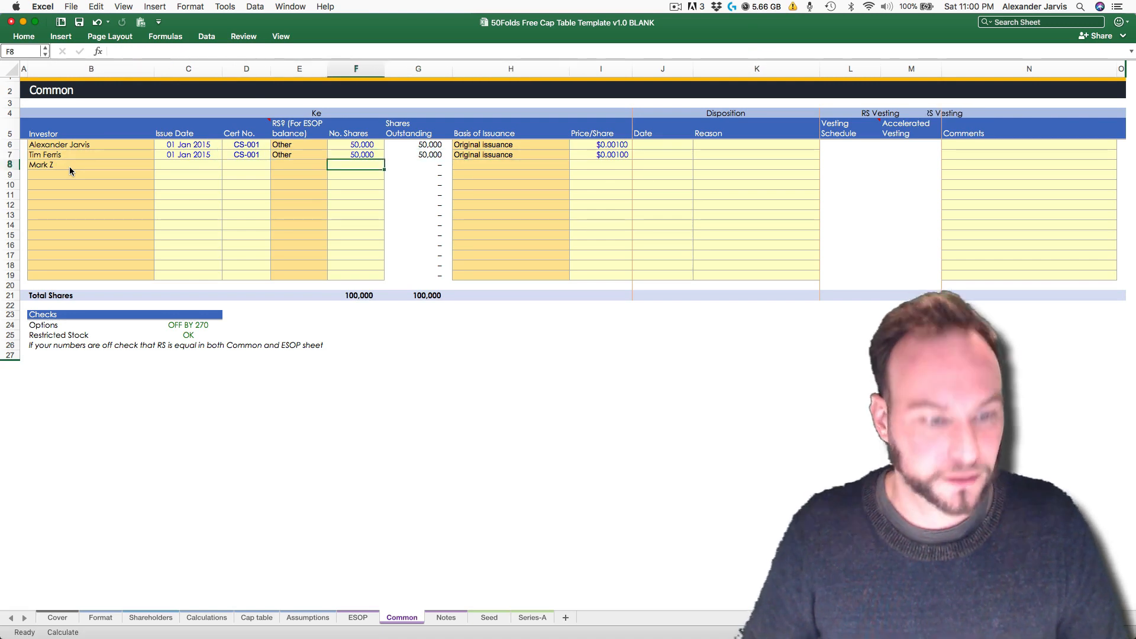
type("270")
key("Return")
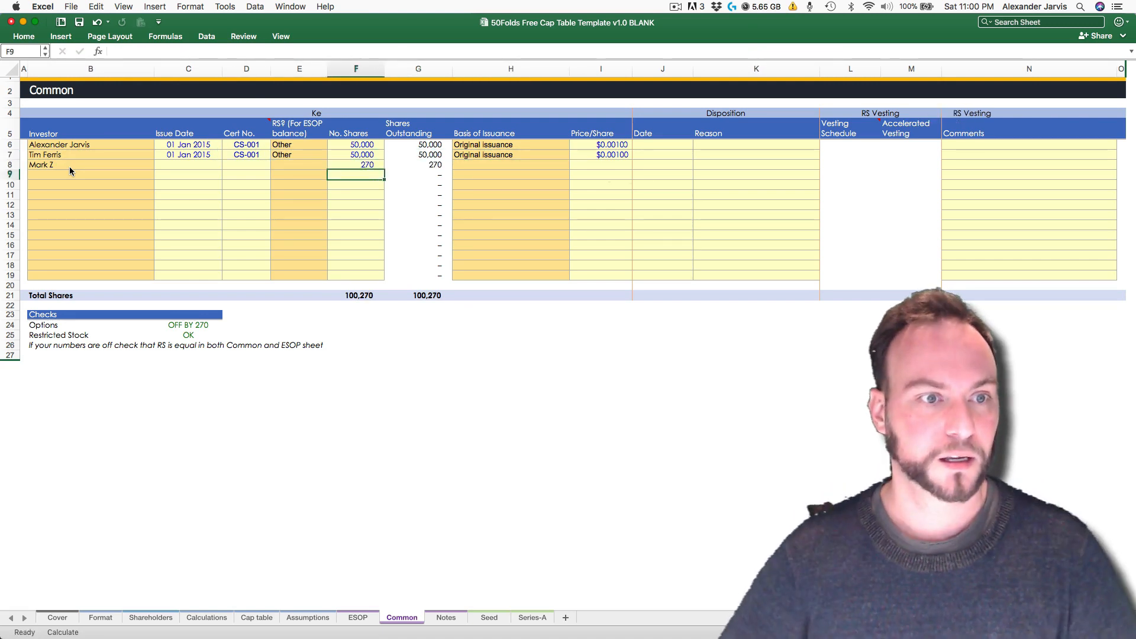
Step: Set the RS classification in E8 to Other
key("Up")
key("Left")
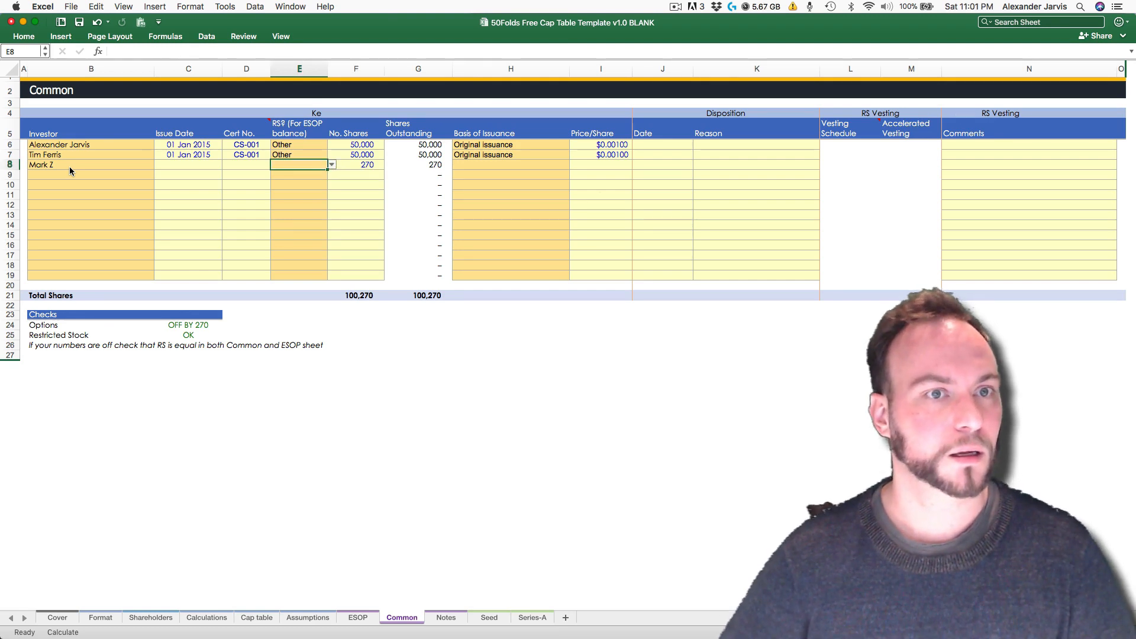
key("alt+Down")
key("Down")
key("Down")
key("Return")
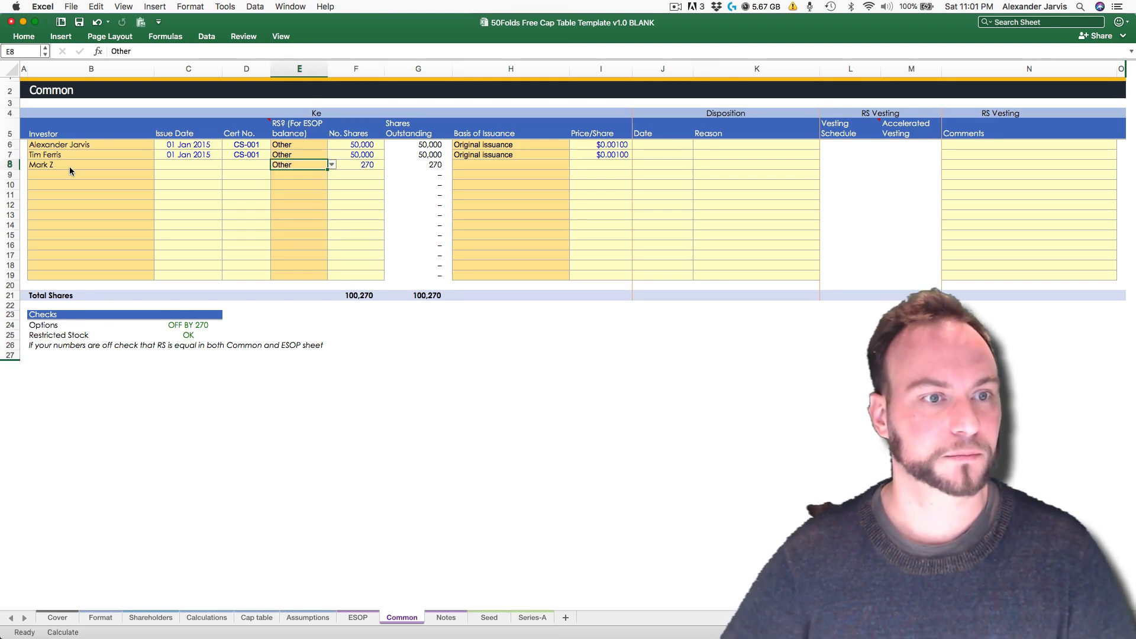
Step: Copy the row 11 Date of Exercise, 30 Dec 2017, from the ESOP sheet into the Issue Date cell C8 of Common
key("ctrl+Page_Up")
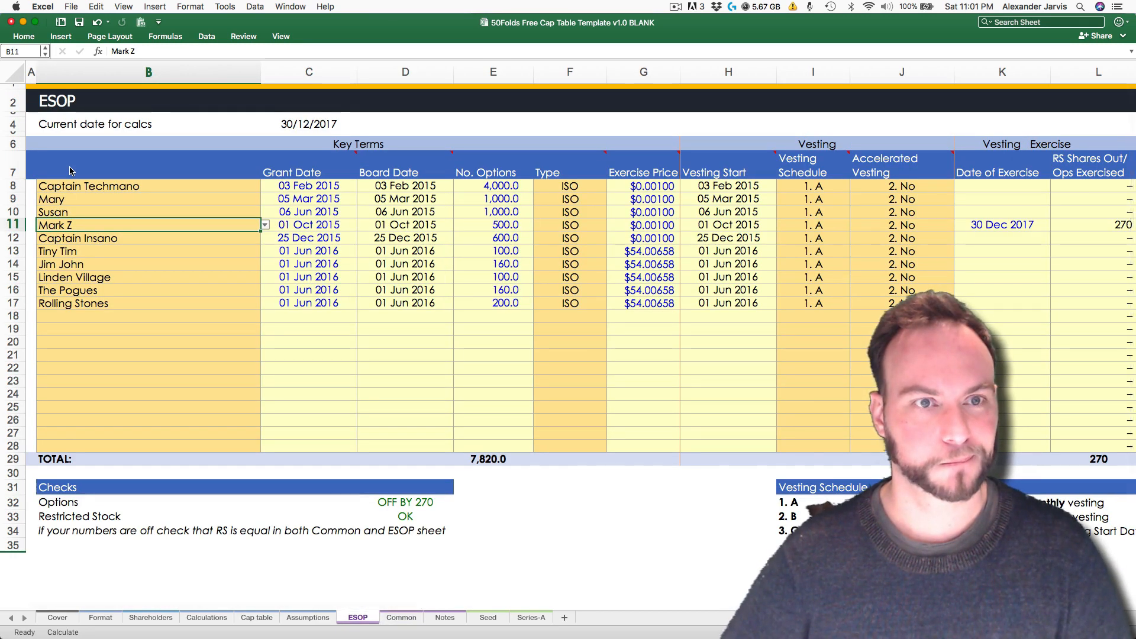
key("Right")
key("Right")
key("Right")
key("Right")
key("Right")
key("Right")
key("Right")
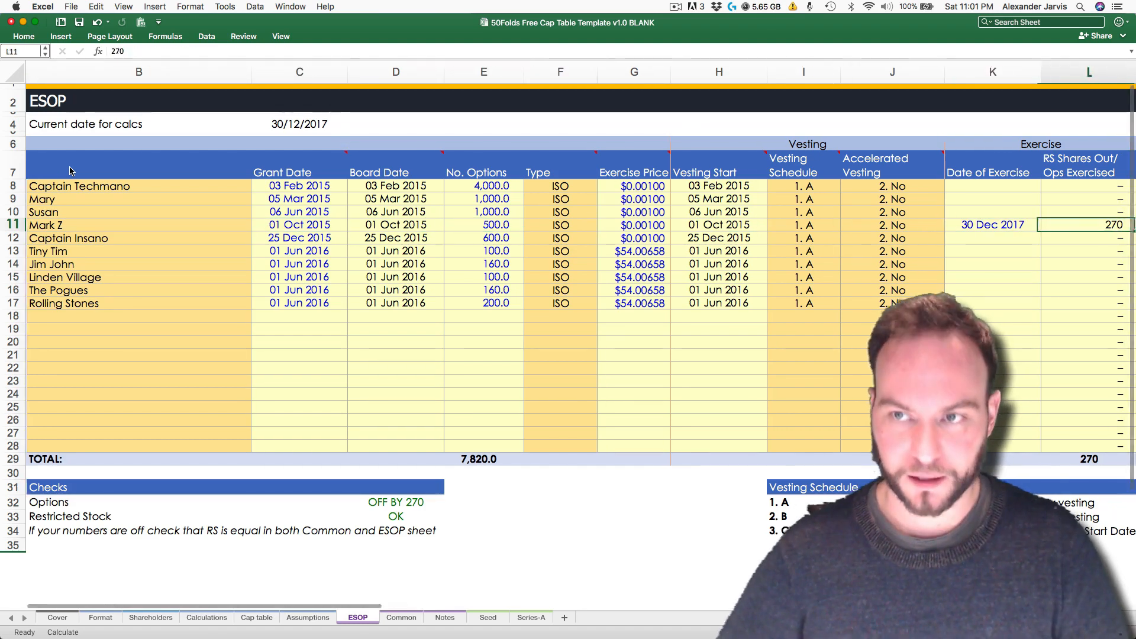
key("super+c")
key("ctrl+Page_Up")
key("ctrl+Page_Up")
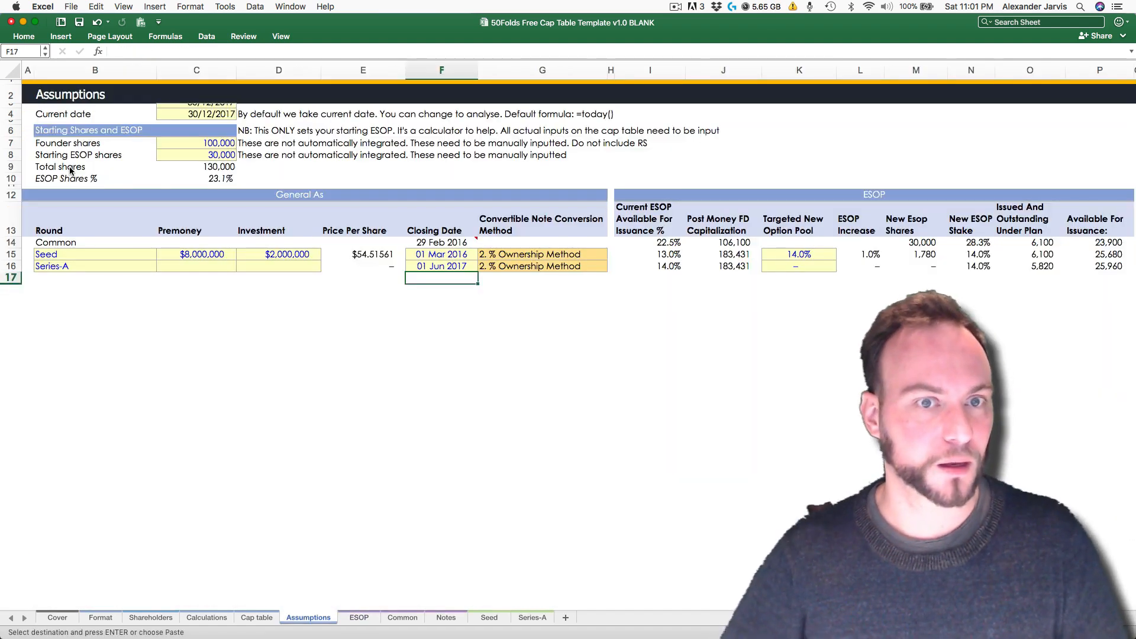
key("ctrl+Page_Down")
key("ctrl+Page_Down")
key("ctrl+Page_Down")
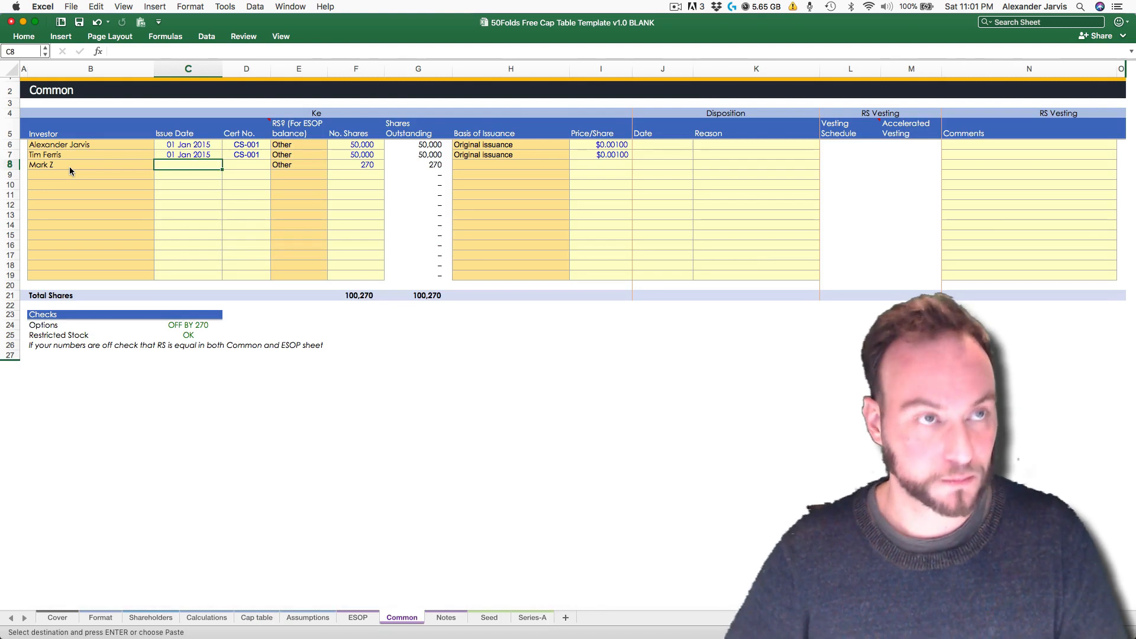
key("ctrl+super+v")
key("Return")
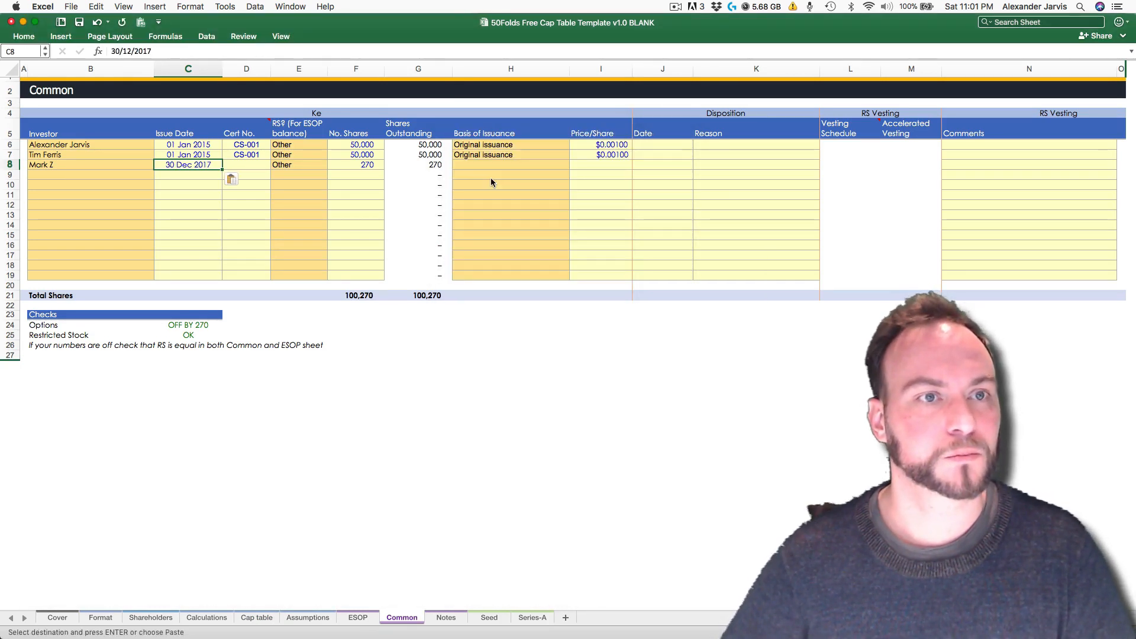
Step: Number the share certificates CS-002 in D7 and CS-003 in D8
key("Right")
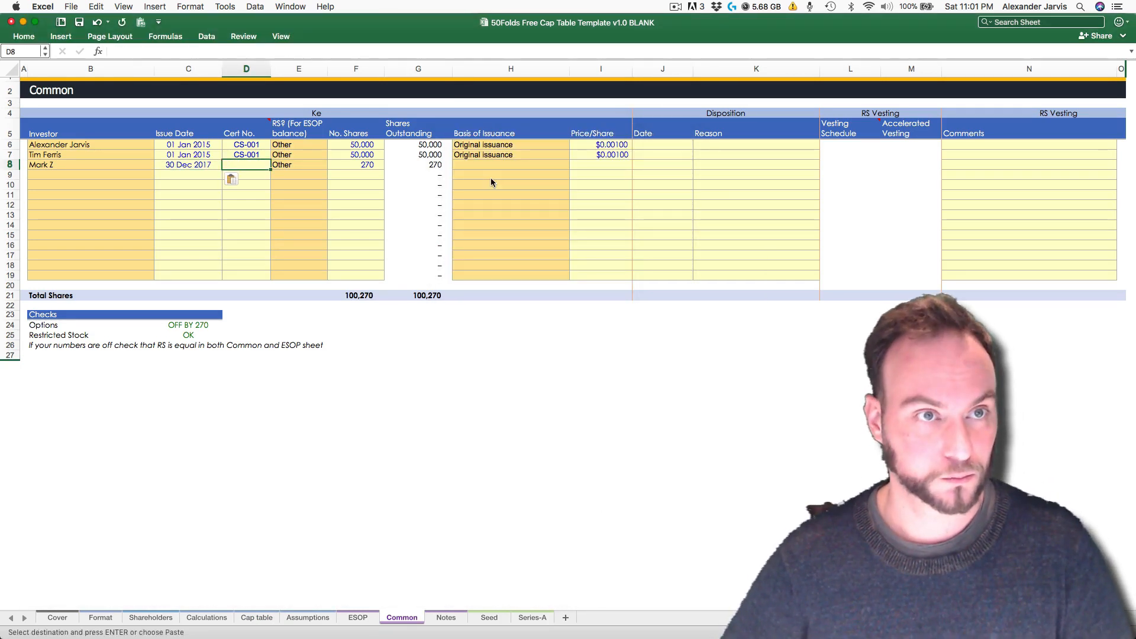
type("2")
key("Up")
type("2")
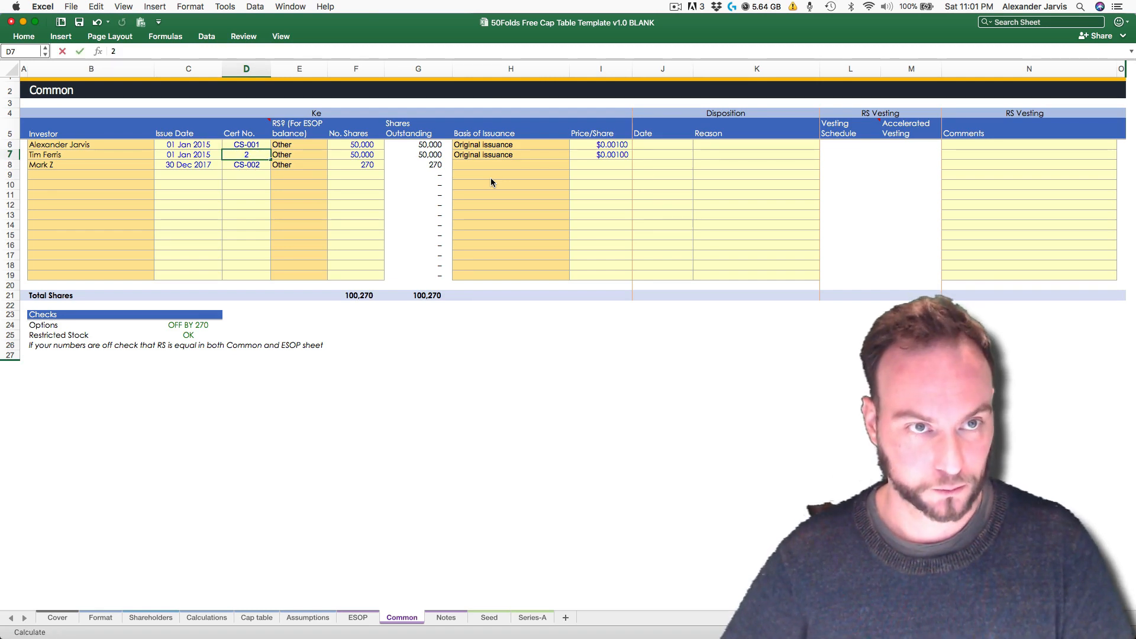
key("Return")
type("3")
key("Return")
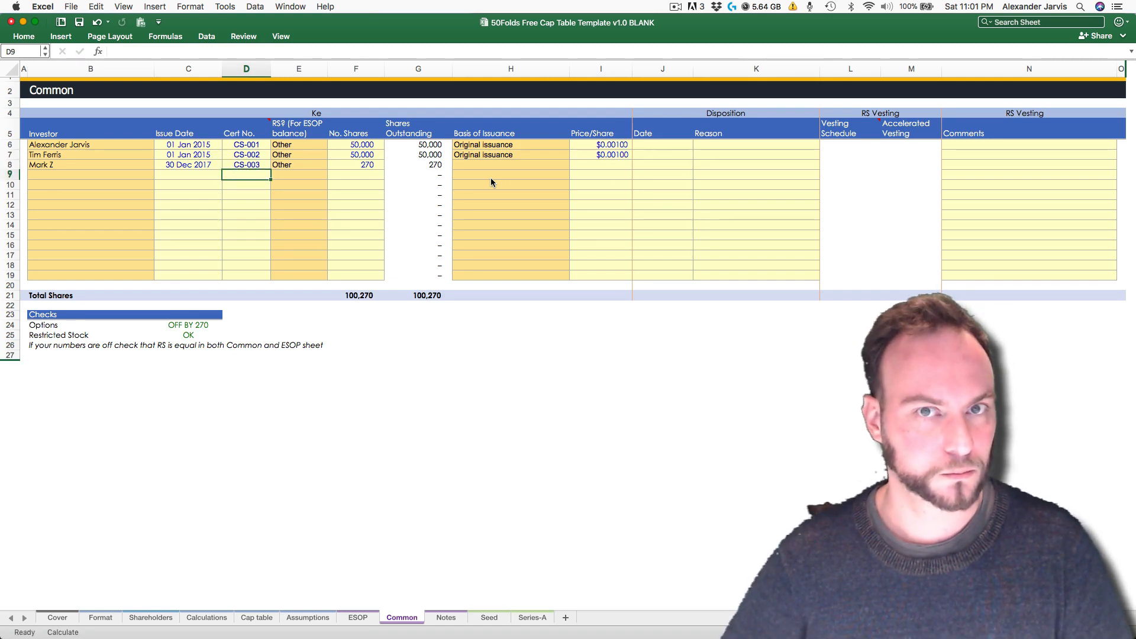
Step: Set the Basis of Issuance in H8 to Options exercise
key("Up")
key("Right")
key("Right")
key("Right")
key("Right")
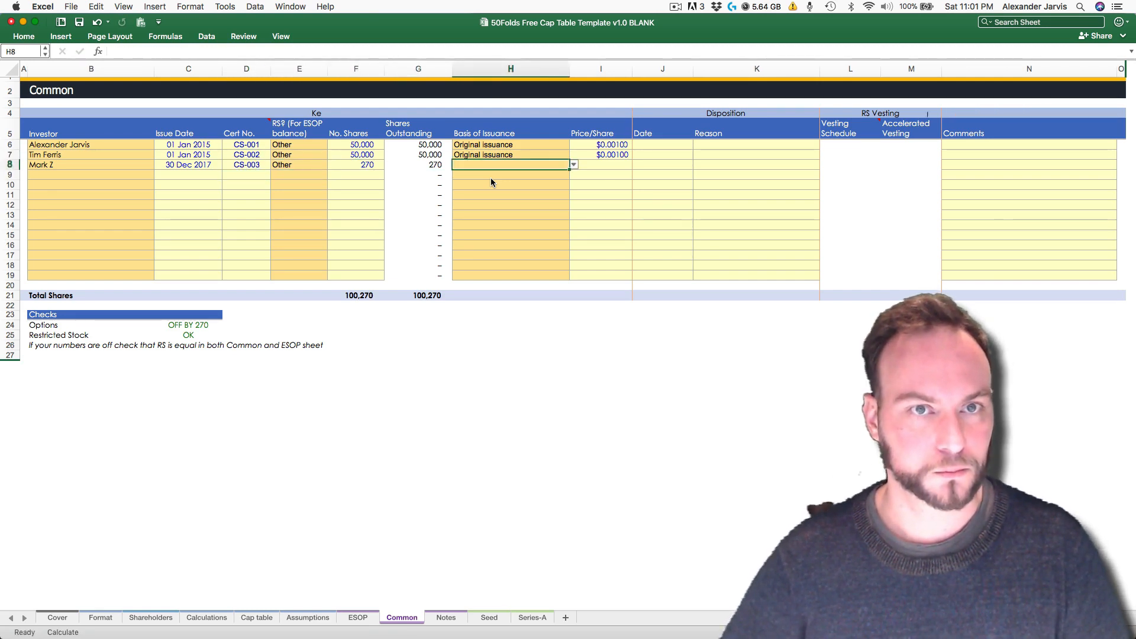
key("alt+Down")
key("Down")
key("Down")
key("Down")
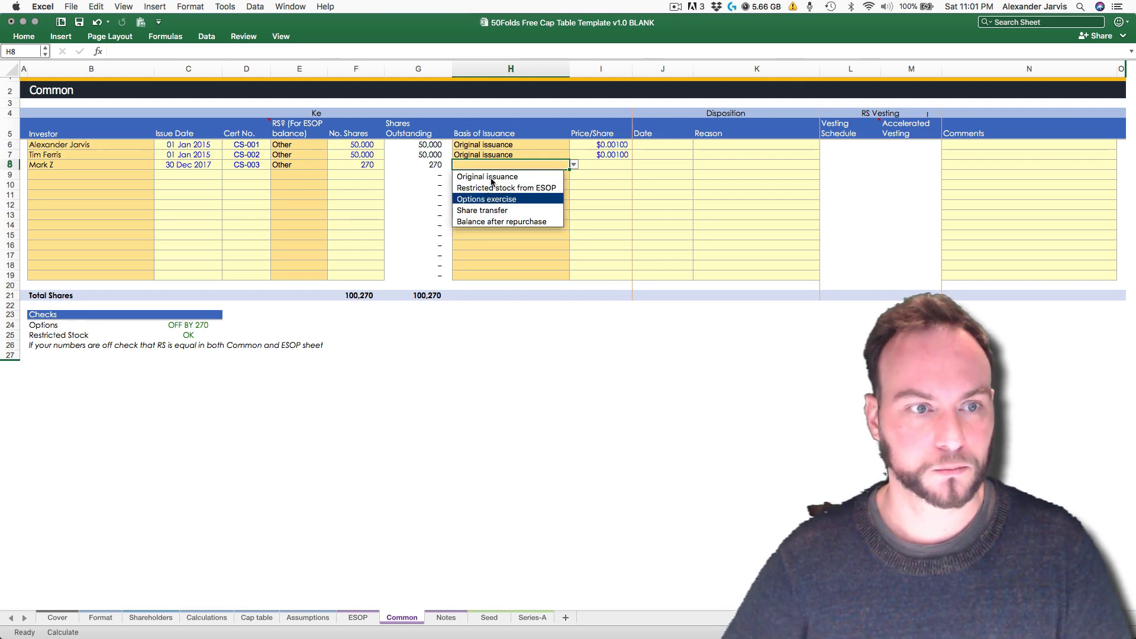
key("Return")
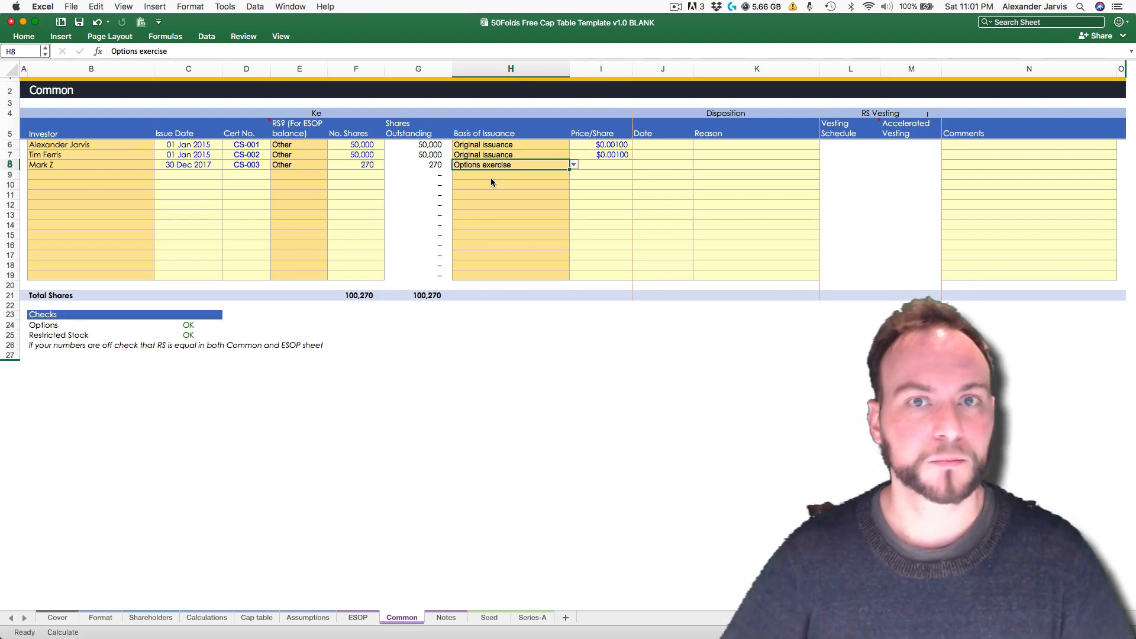
Step: Check the row 11 Exercise Price in G11 of the ESOP sheet
key("Left")
key("Right")
key("Right")
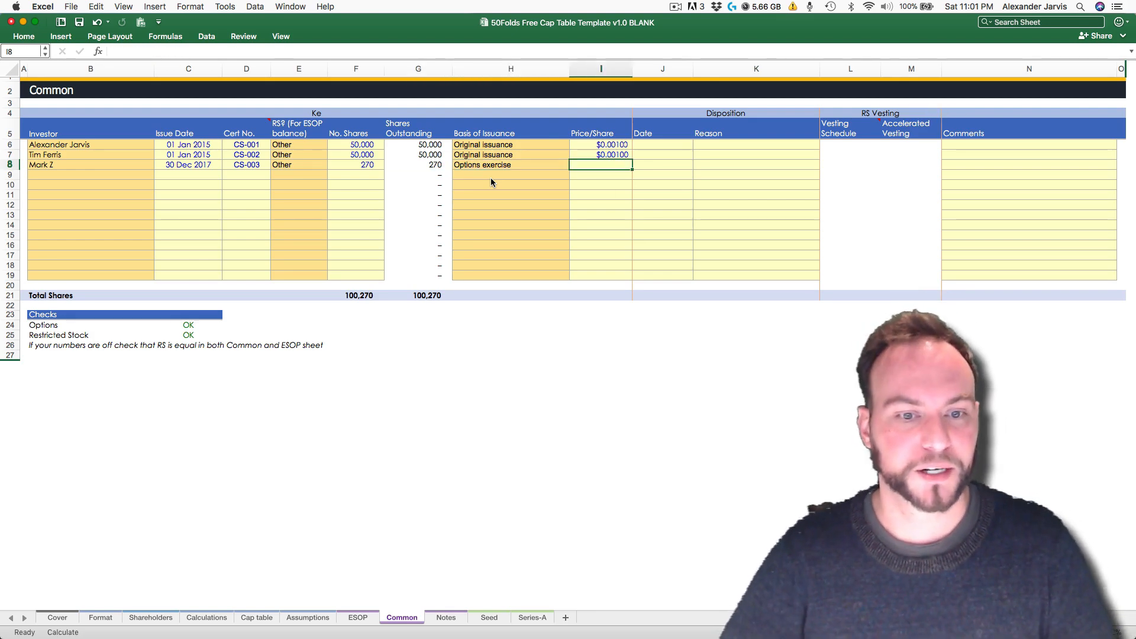
key("ctrl+Page_Up")
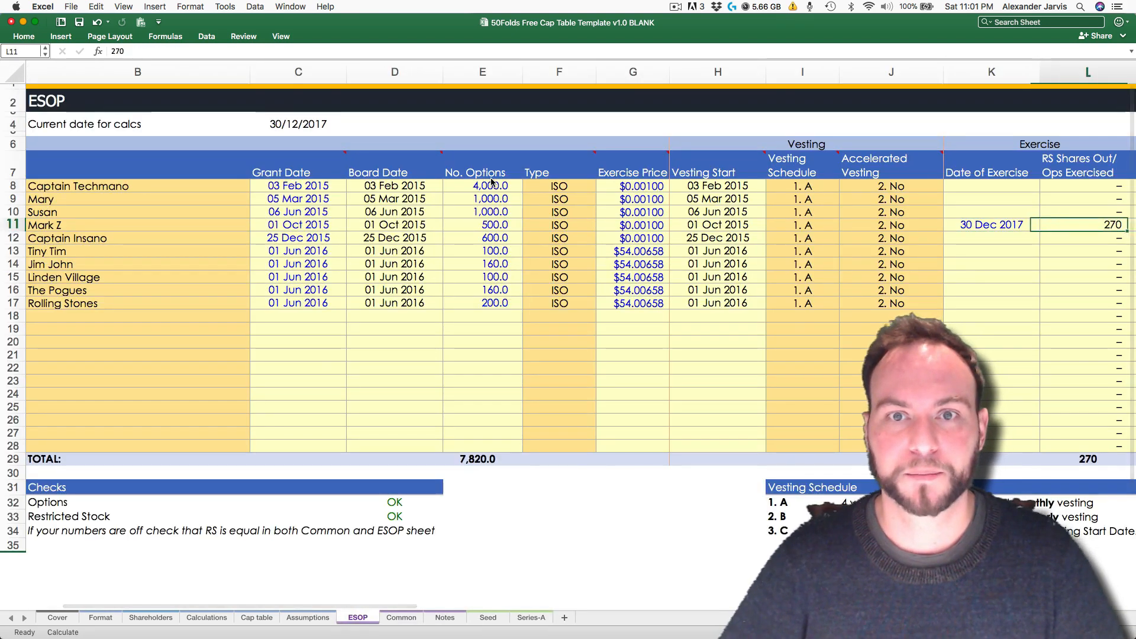
key("Left")
key("Left")
key("Left")
key("Left")
key("Left")
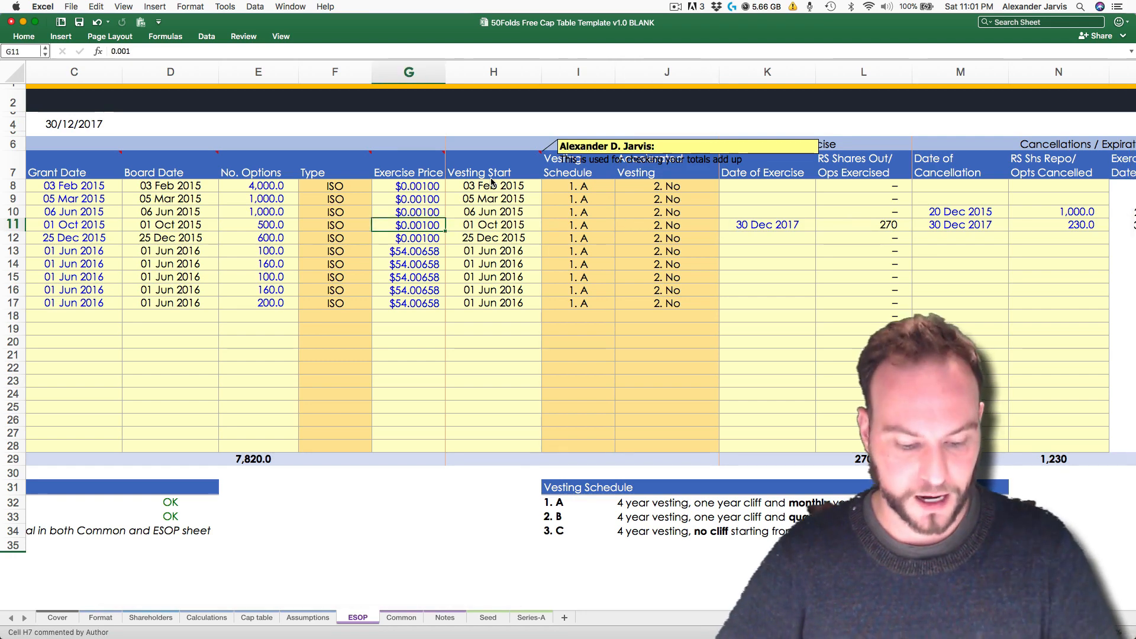
key("ctrl+Page_Up")
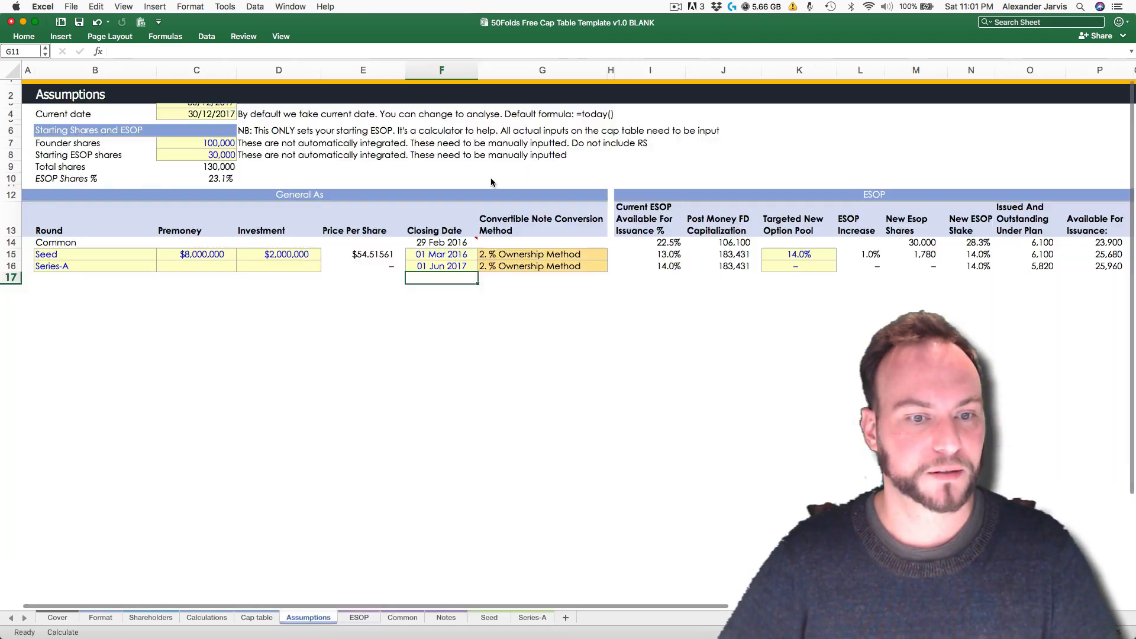
Step: Copy the $0.00100 price per share from I7 into I8 of the Common sheet
key("ctrl+Page_Down")
key("ctrl+Page_Down")
key("Left")
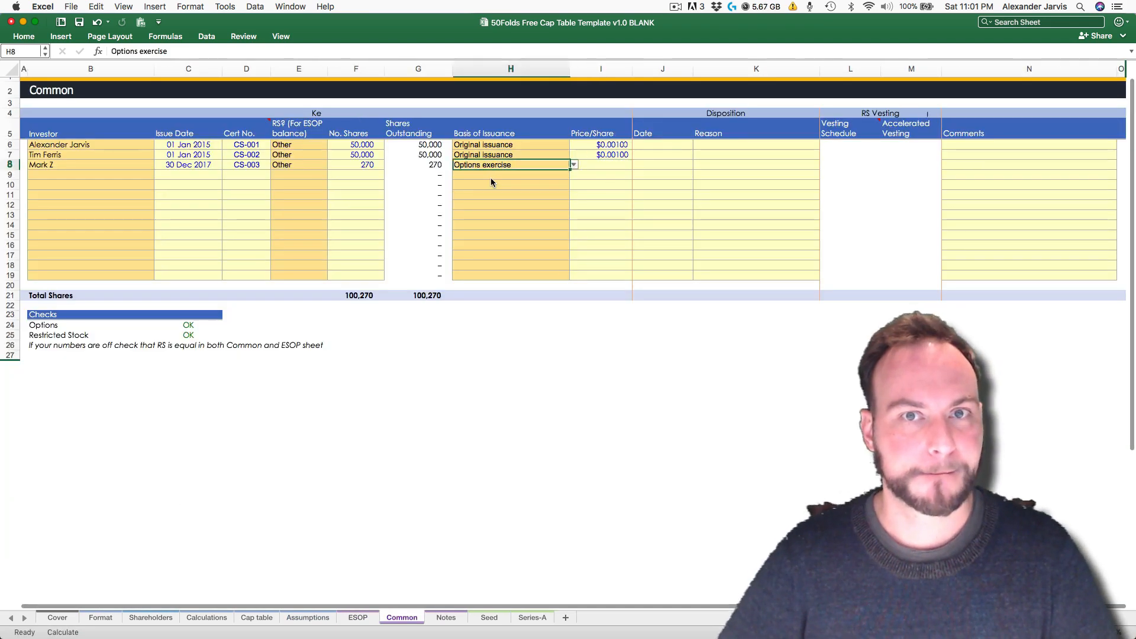
key("Right")
key("Up")
key("ctrl+c")
key("Down")
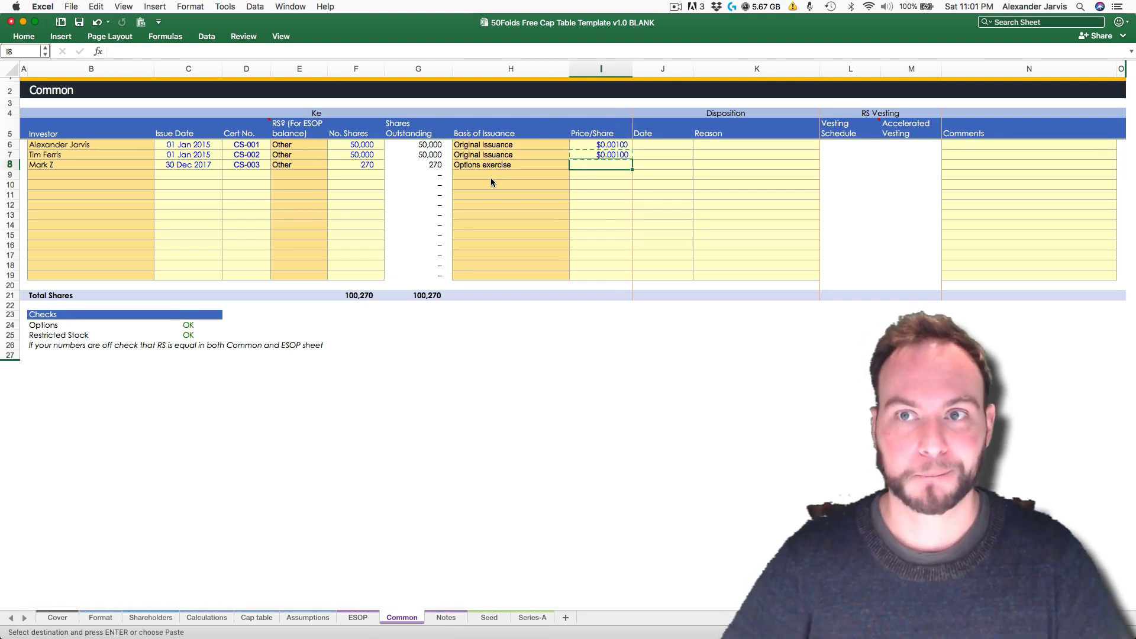
key("ctrl+v")
Step: Review the new row 8 entry across the Common sheet, including the Shares Outstanding formula in G8
key("Left")
key("Left")
key("Left")
key("Left")
key("Left")
key("Left")
key("Left")
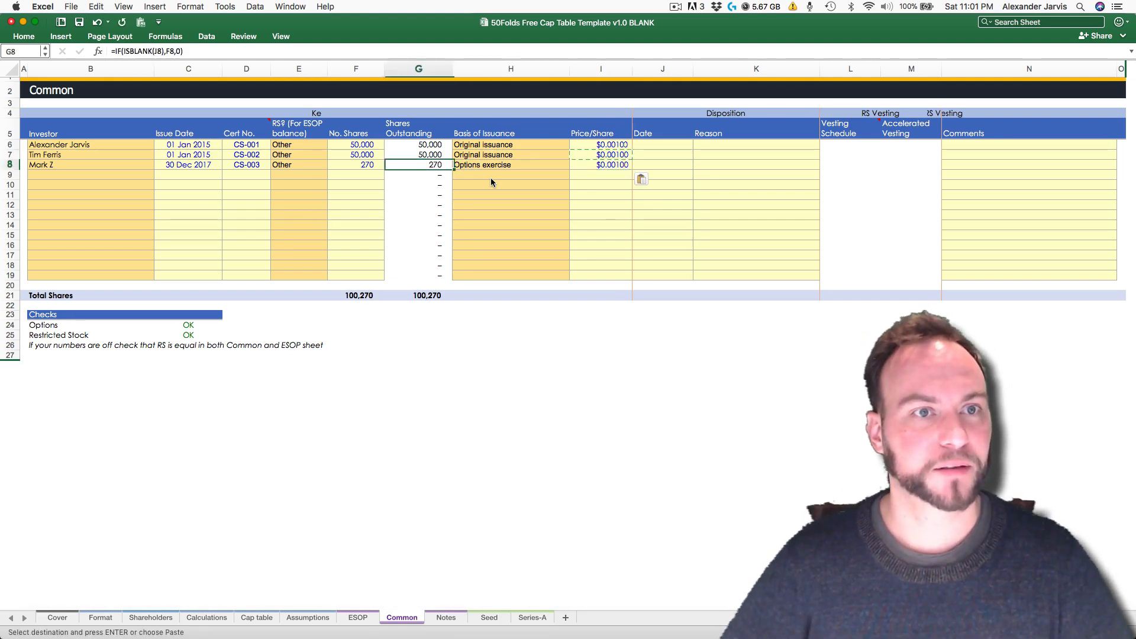
key("Left")
key("ctrl+Page_Down")
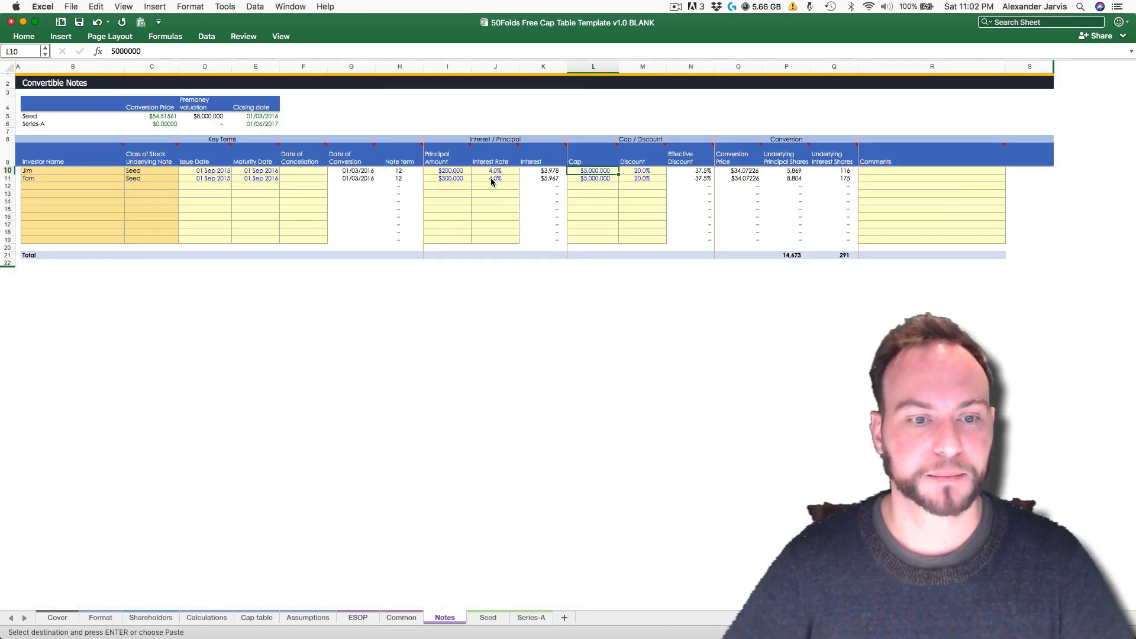
Step: Enter 230 as the row 11 options expired in P11 of the ESOP sheet
key("ctrl+Page_Up")
key("ctrl+Page_Up")
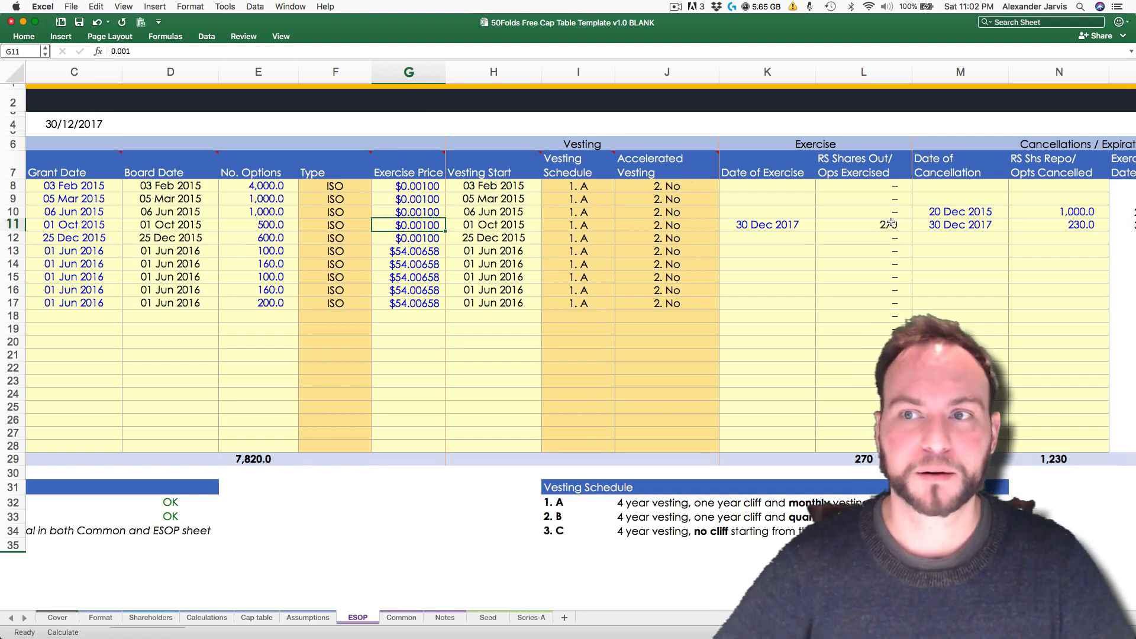
scroll(887, 269, "right", 3)
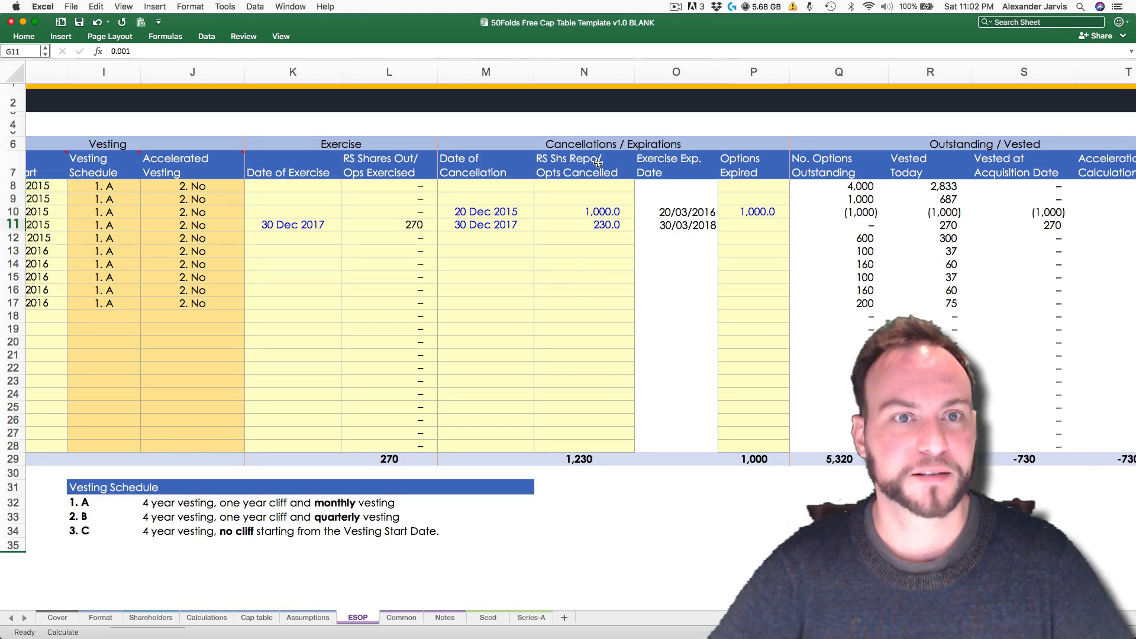
left_click(606, 224)
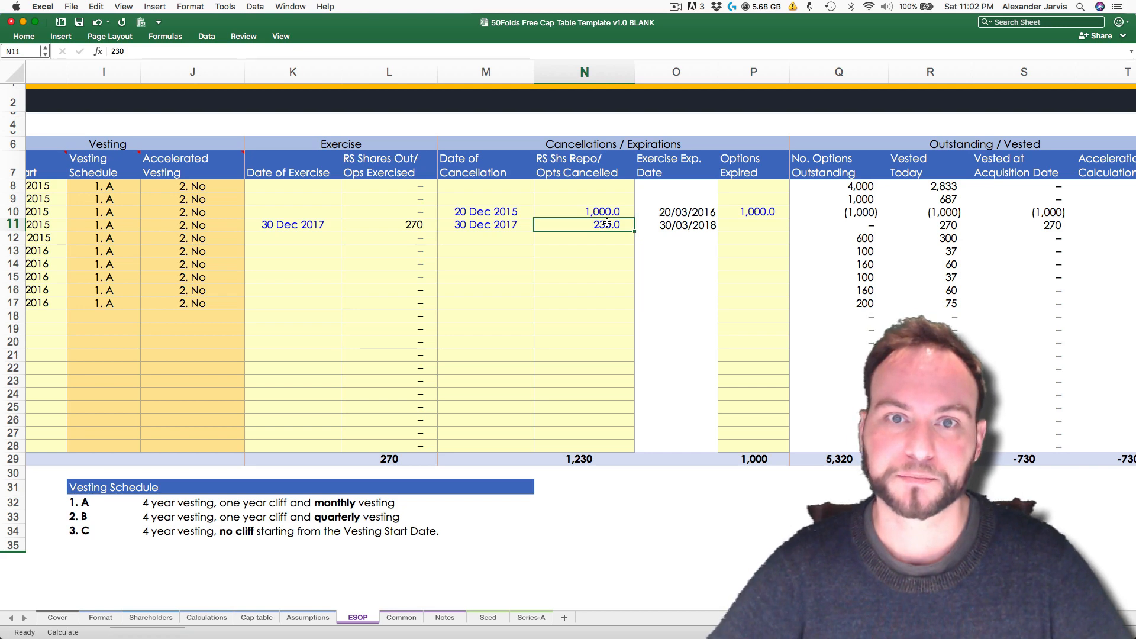
left_click(747, 229)
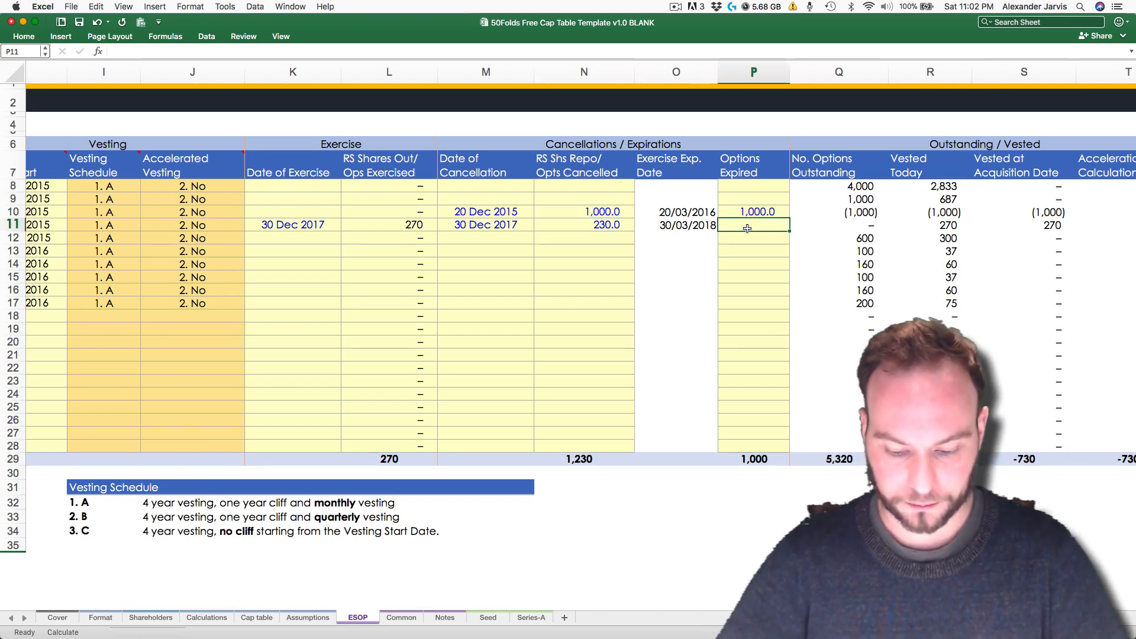
type("230")
key("Return")
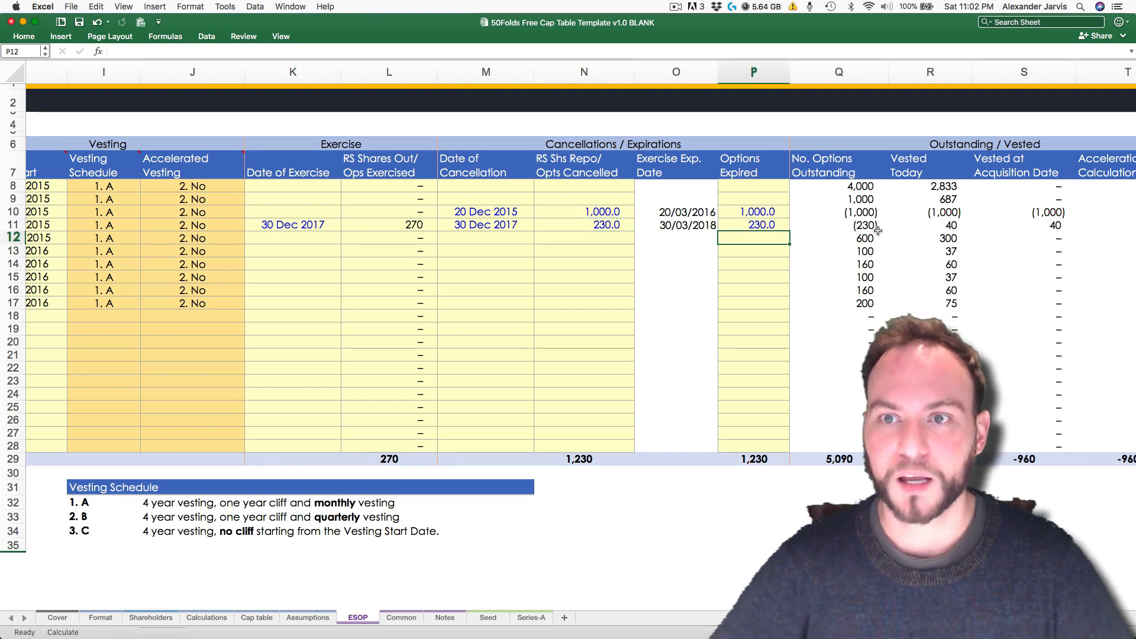
Step: Examine the options outstanding formulas in Q10 and Q11, and open the Calculations sheet
left_click(857, 214)
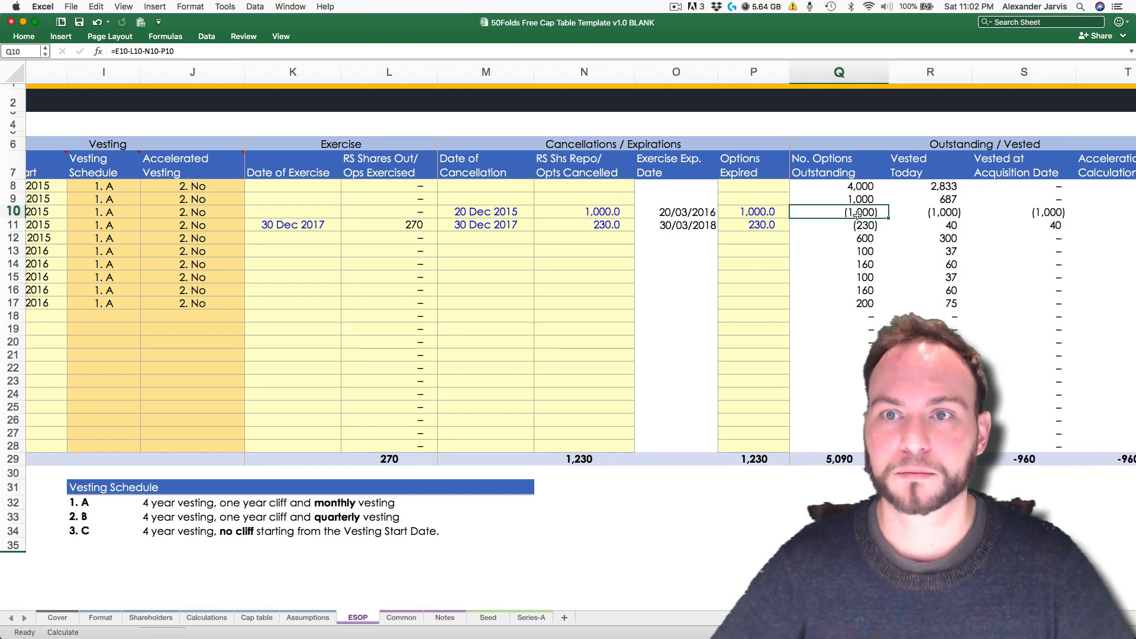
left_click(861, 226)
scroll(695, 258, "left", 10)
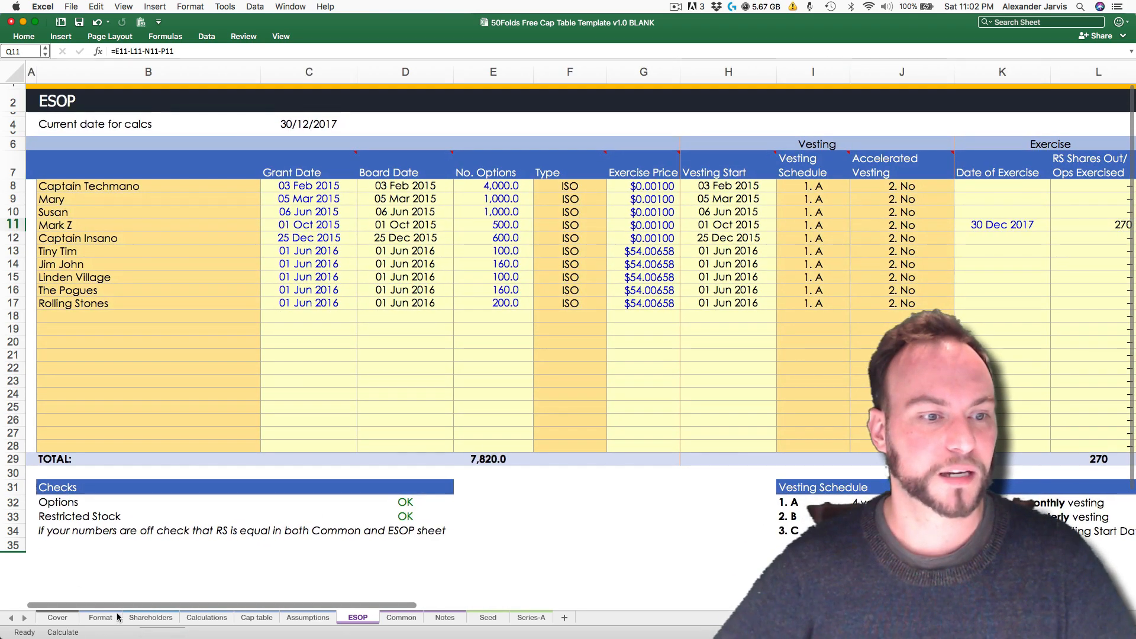
left_click(208, 617)
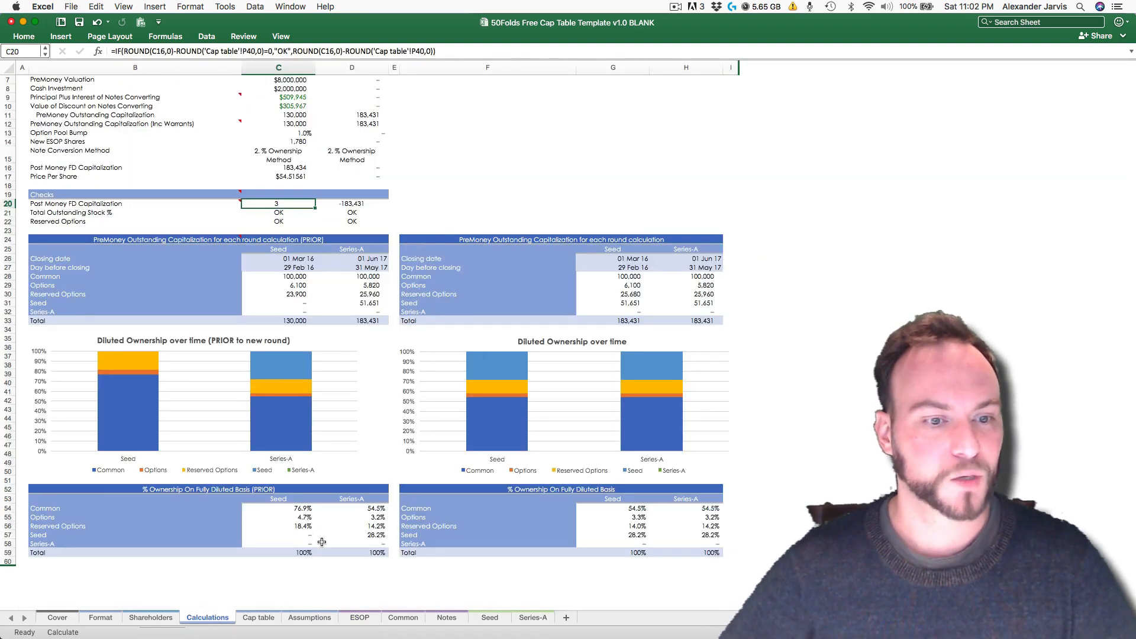
Step: On the Assumptions sheet, enter a Series-A investment of $6,000,000 in D16 and a premoney of $20,000,000 in C16
key("ctrl+Page_Down")
key("ctrl+Page_Down")
left_click(299, 269)
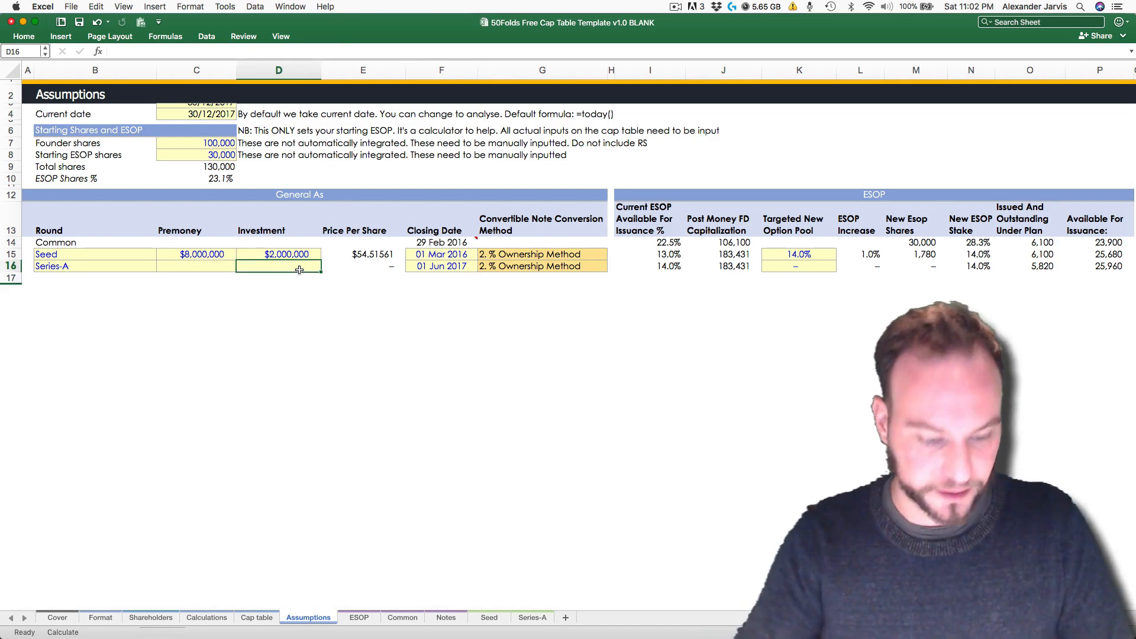
type("6,000,")
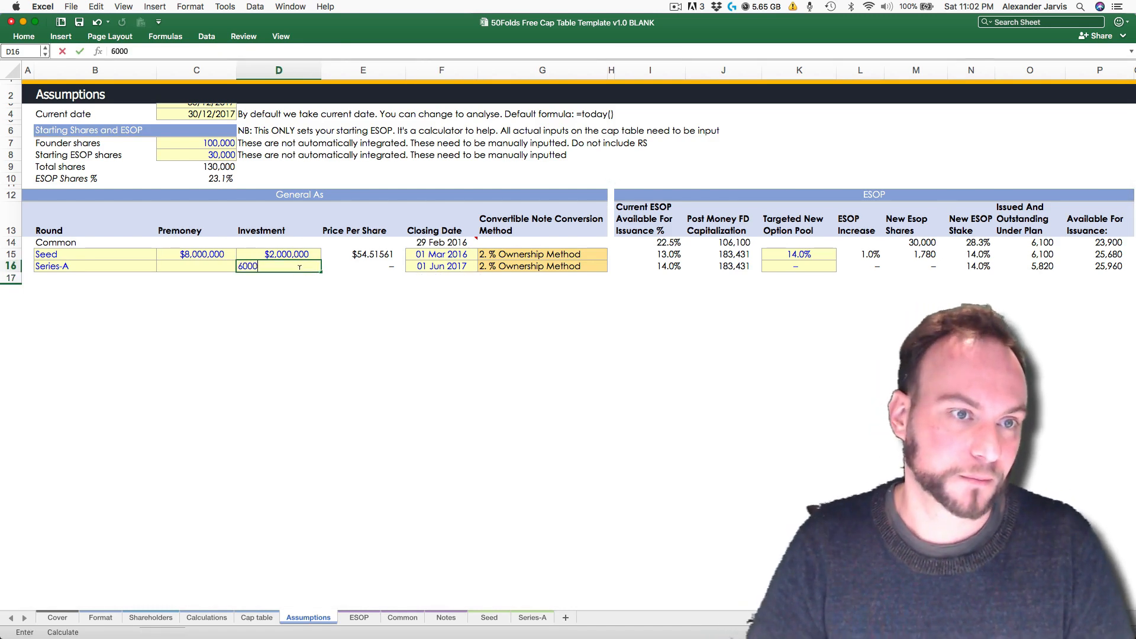
type("000")
key("Left")
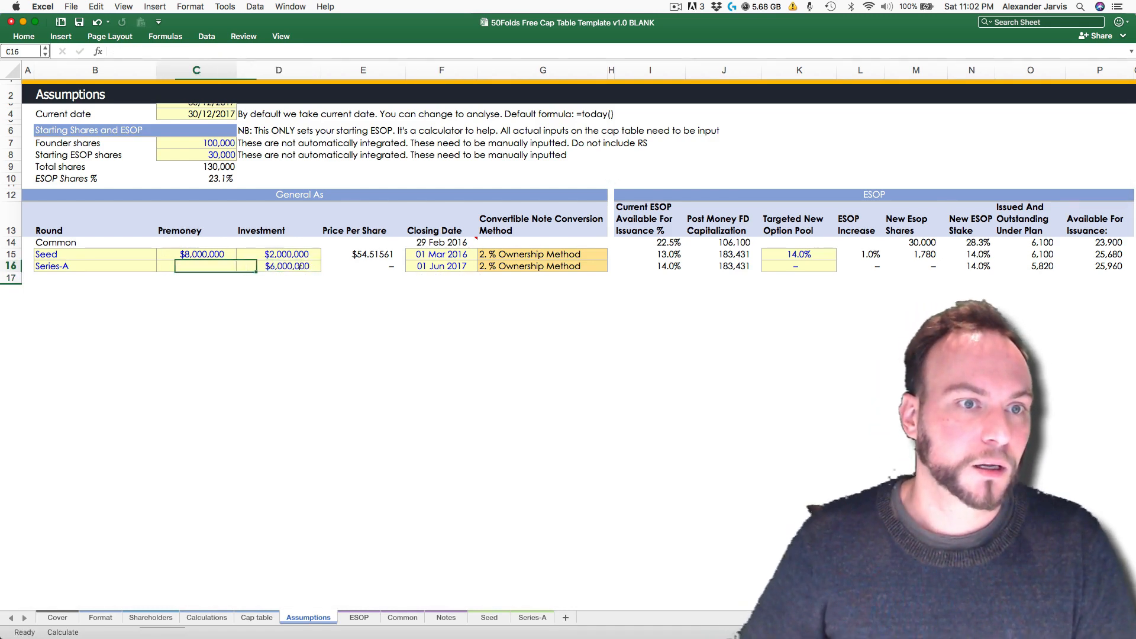
type("2")
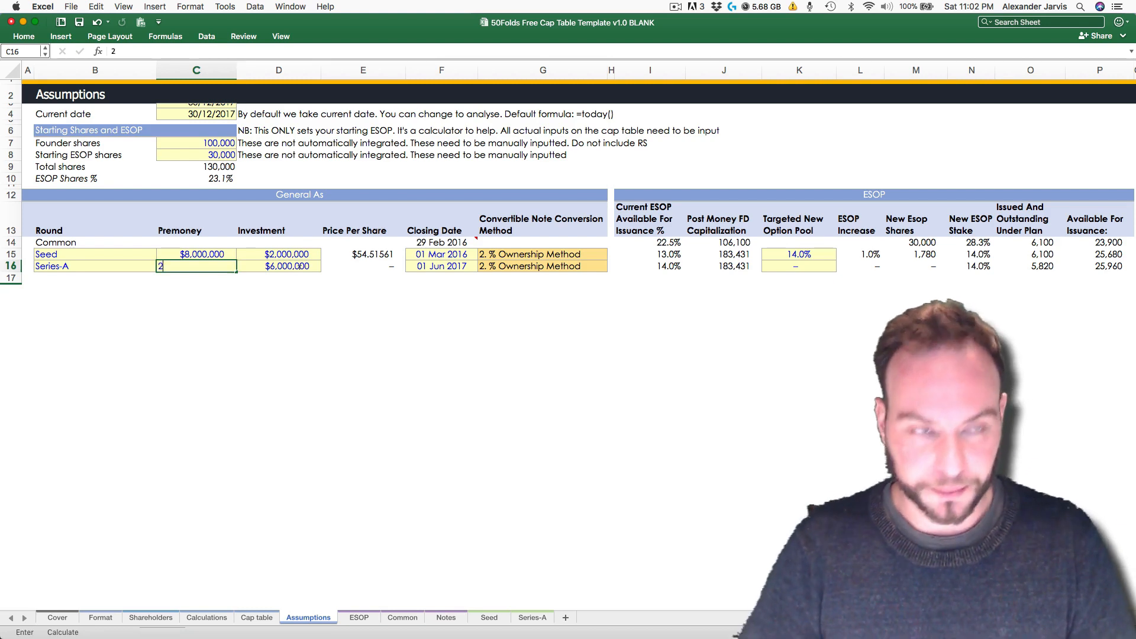
type("0,000,000")
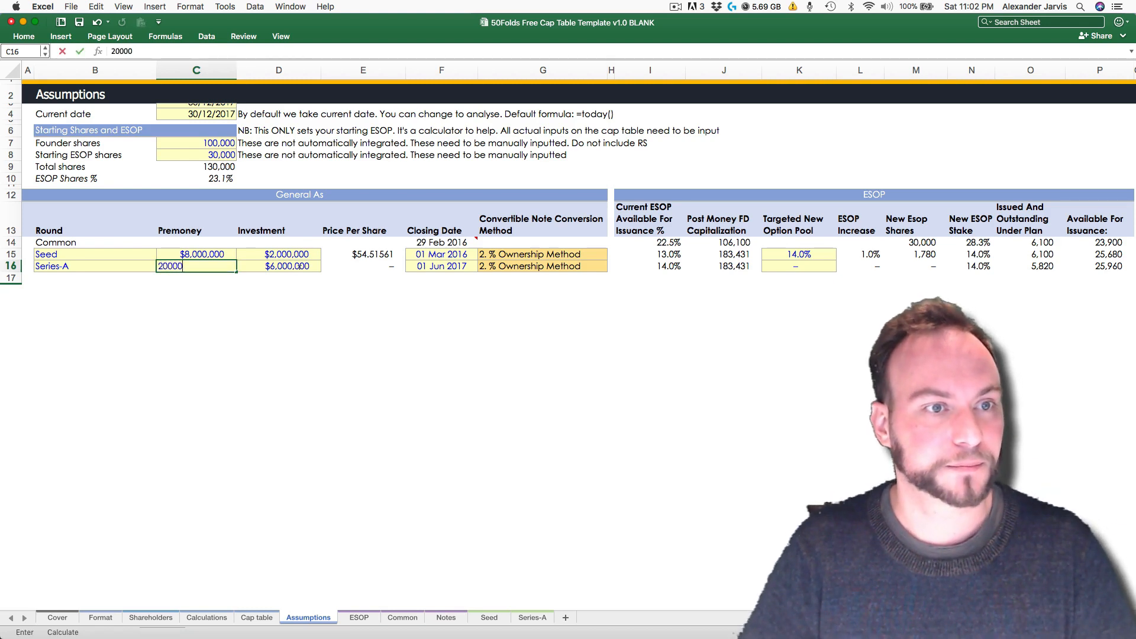
key("Return")
Step: Set the Series-A targeted new option pool in K16 to 12%
key("Up")
key("Right")
key("Right")
key("Right")
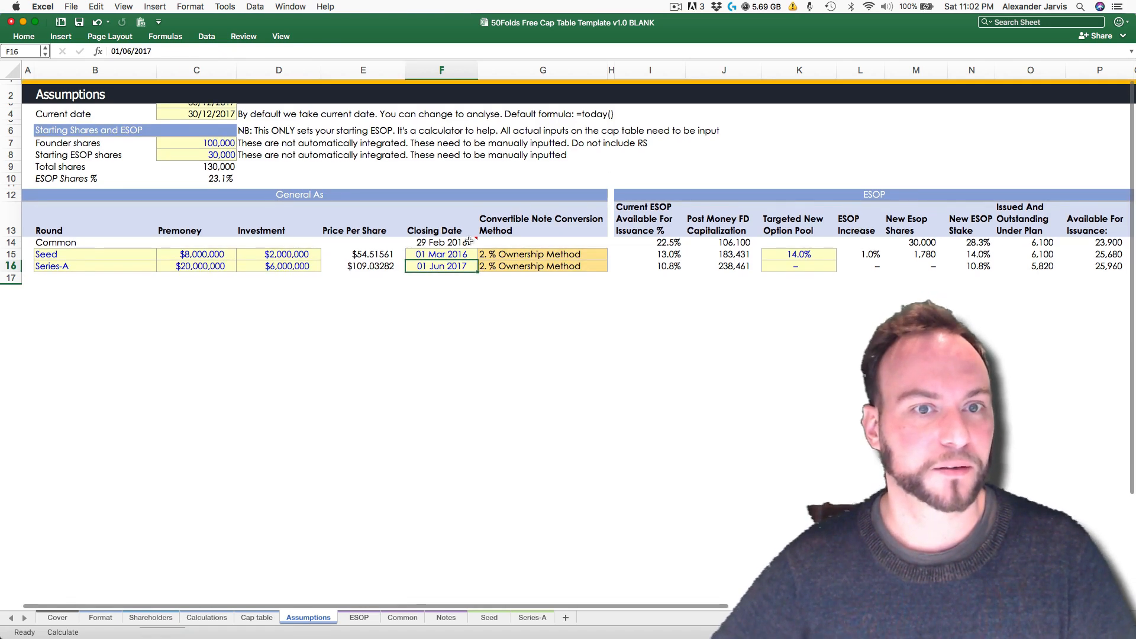
mouse_move(468, 241)
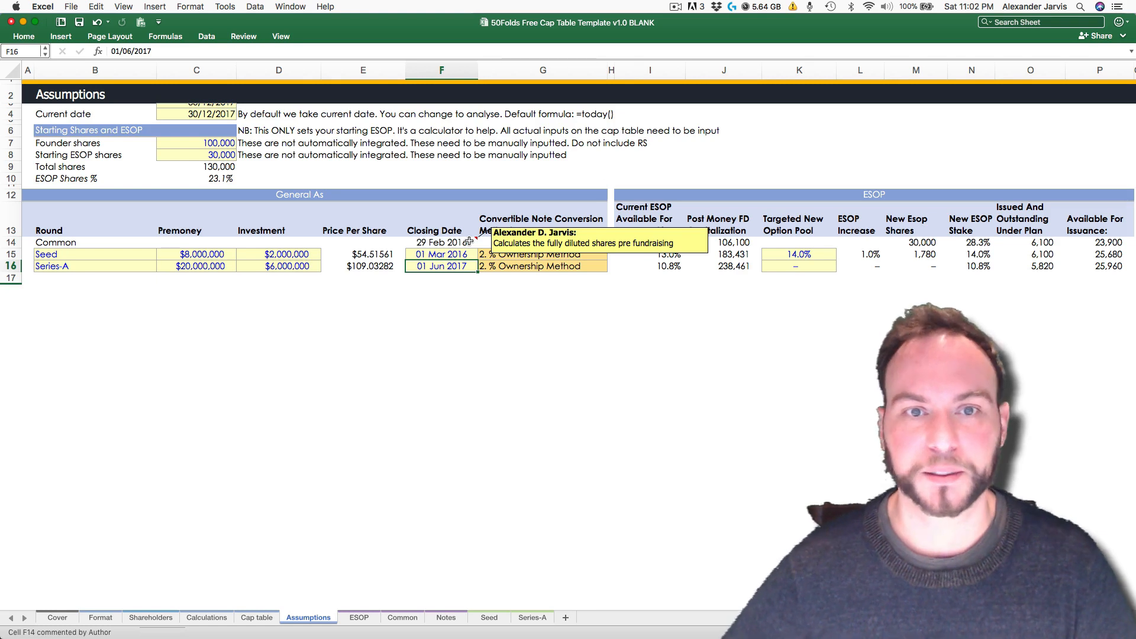
key("Right")
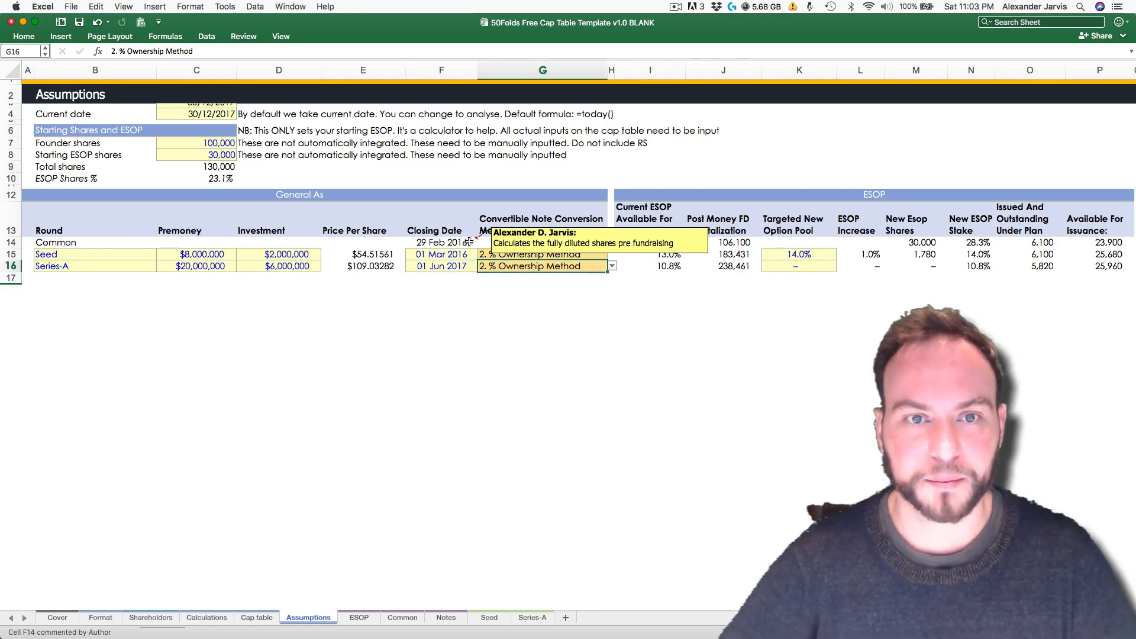
left_click(807, 265)
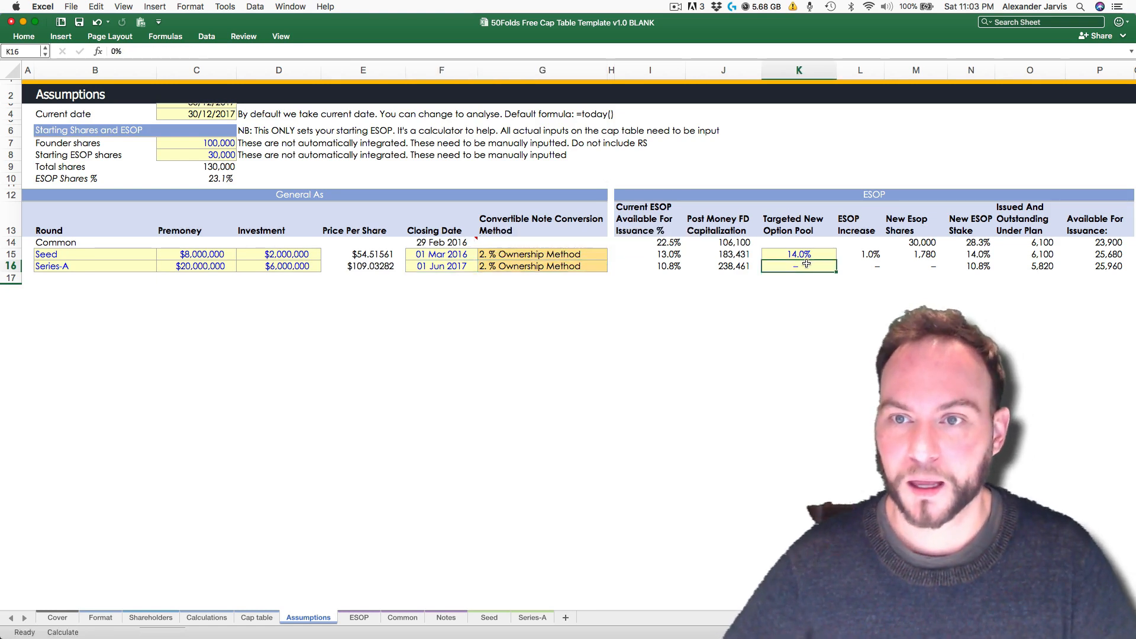
scroll(806, 265, "right", 1)
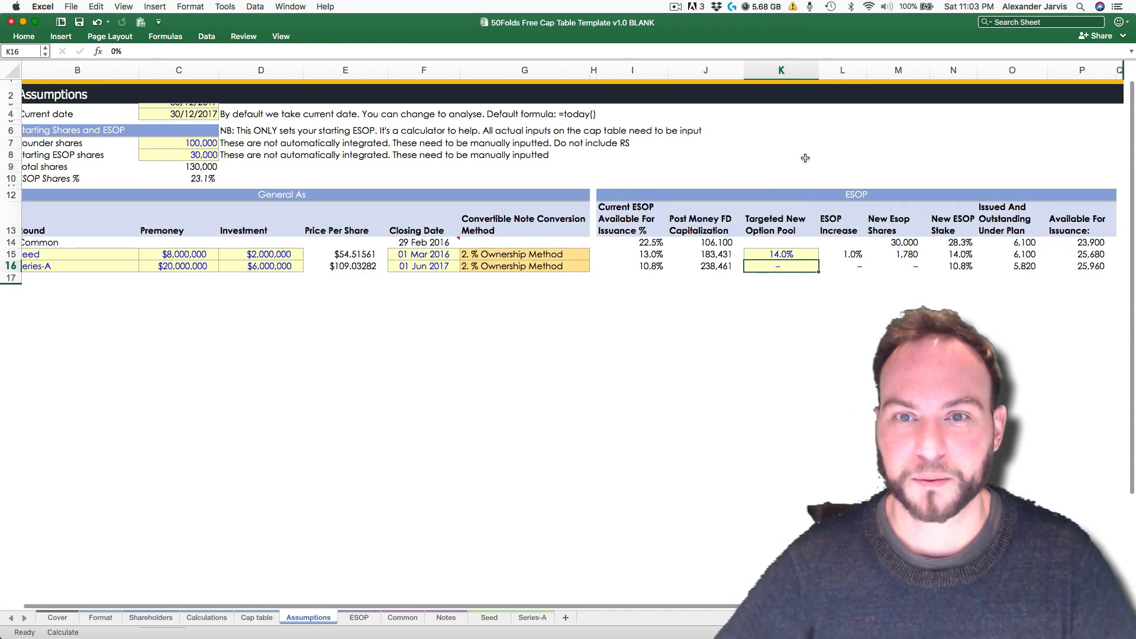
type("12")
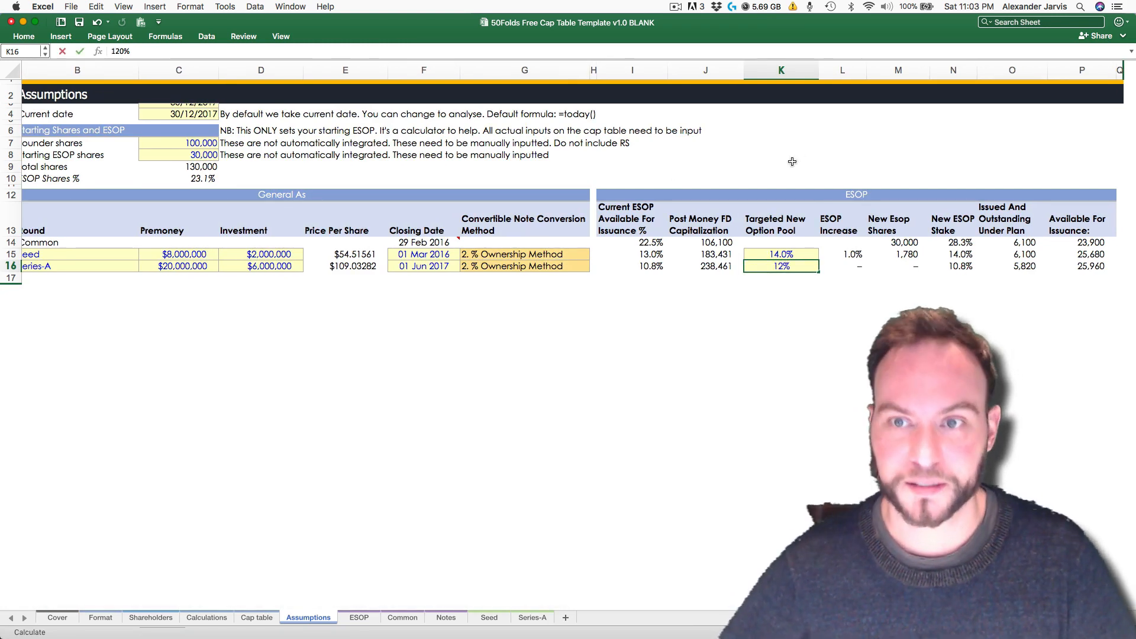
key("Return")
key("Up")
key("Right")
key("Left")
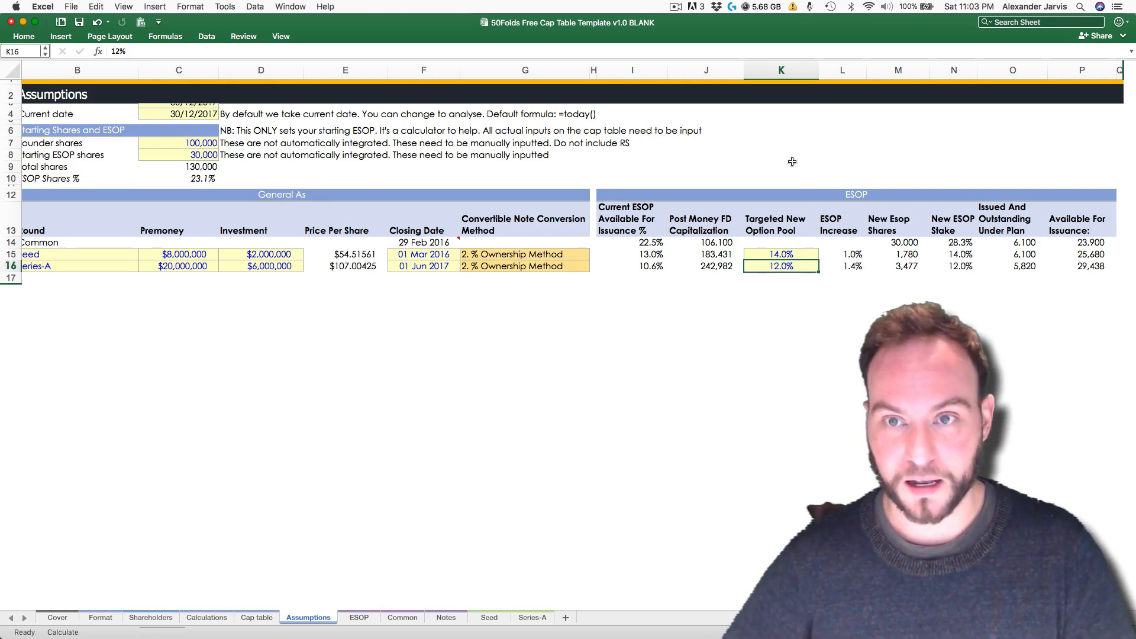
Step: Set the Series-A targeted new option pool in K16 to 14% and check the ESOP Increase formula in L16
type("14")
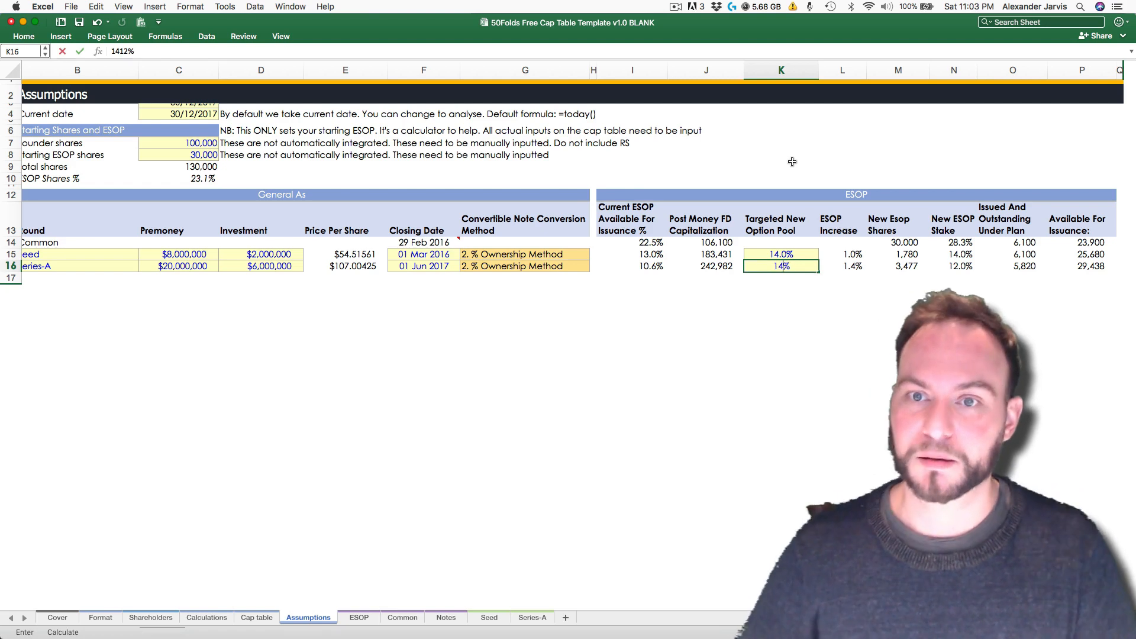
key("Return")
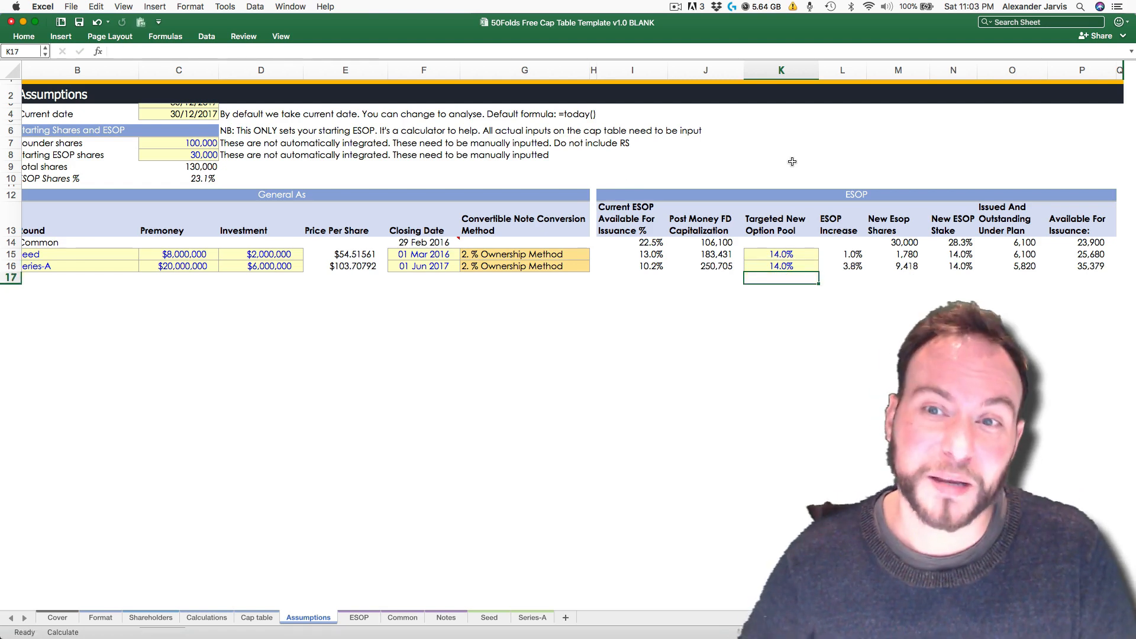
key("Up")
key("Right")
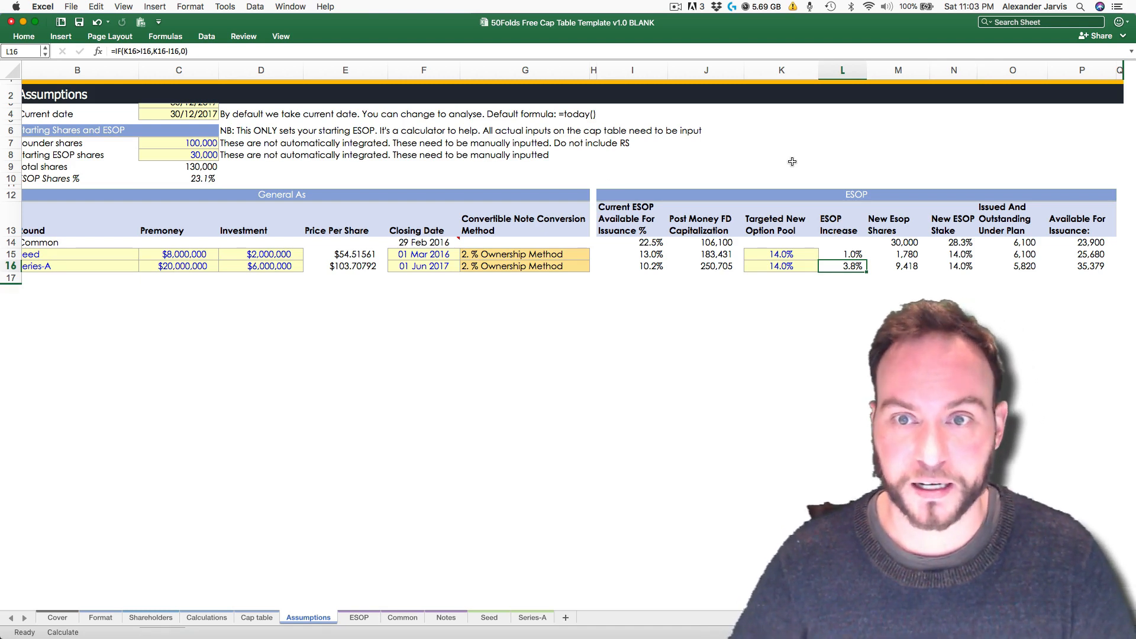
scroll(792, 162, "left", 2)
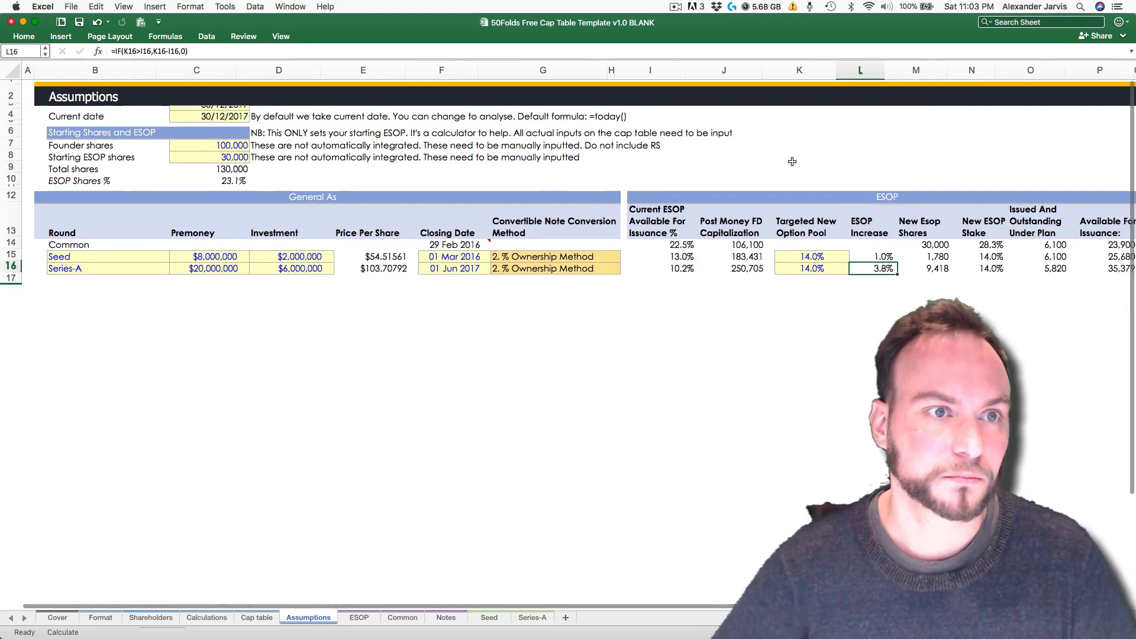
Step: Add KKR as a new shareholder name in B23 of the Shareholders sheet
key("ctrl+Page_Up")
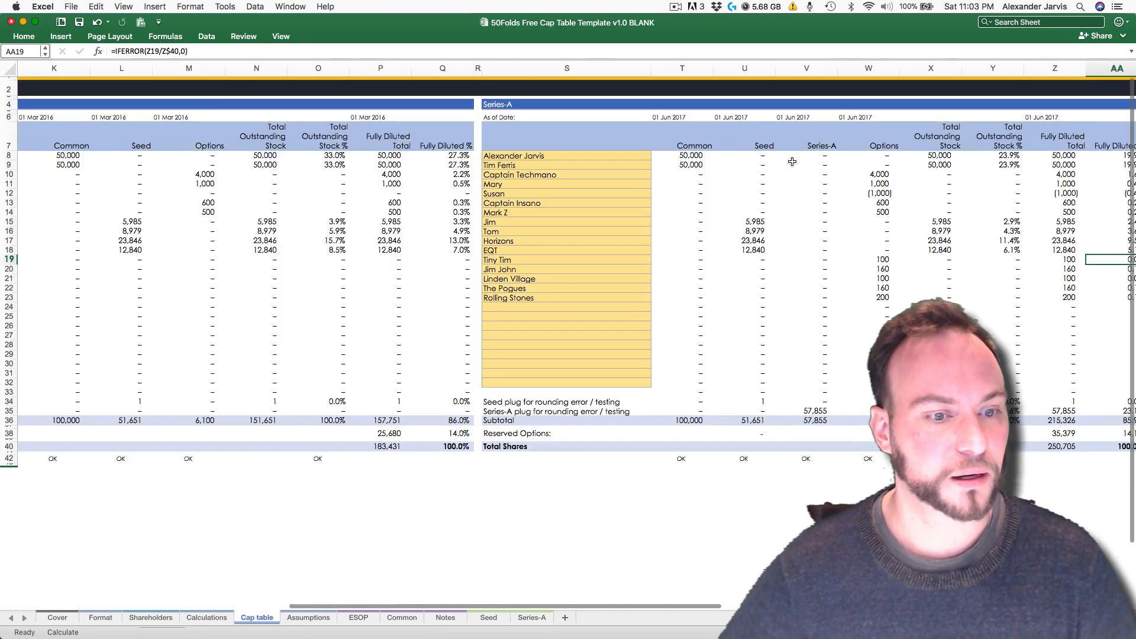
key("ctrl+Page_Up")
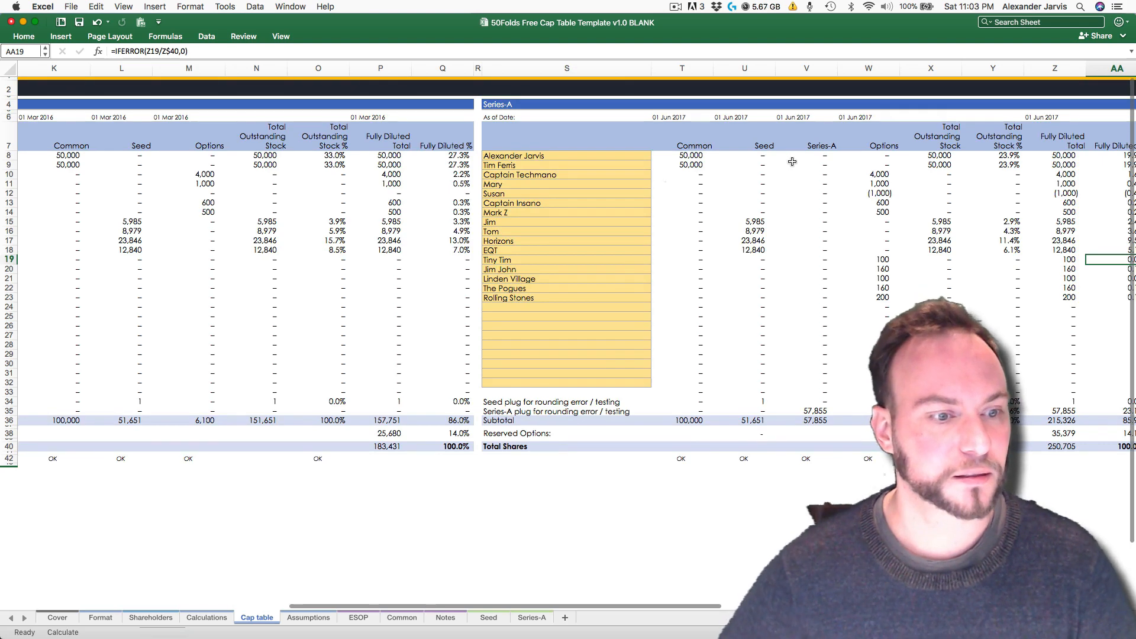
key("ctrl+Page_Up")
key("ctrl+Page_Up")
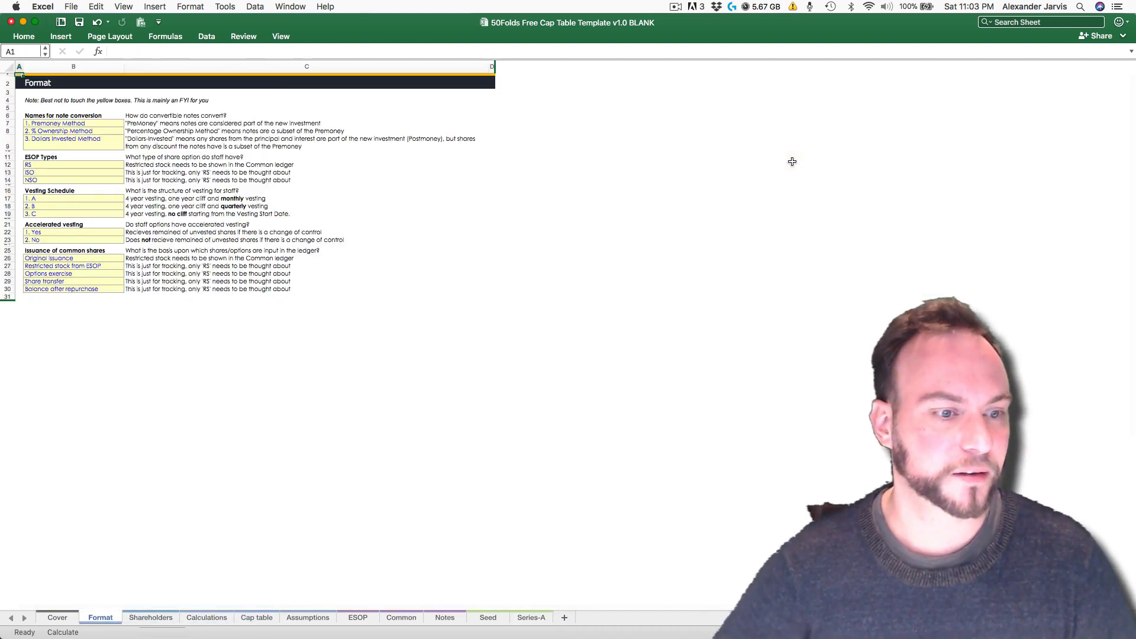
key("ctrl+Page_Down")
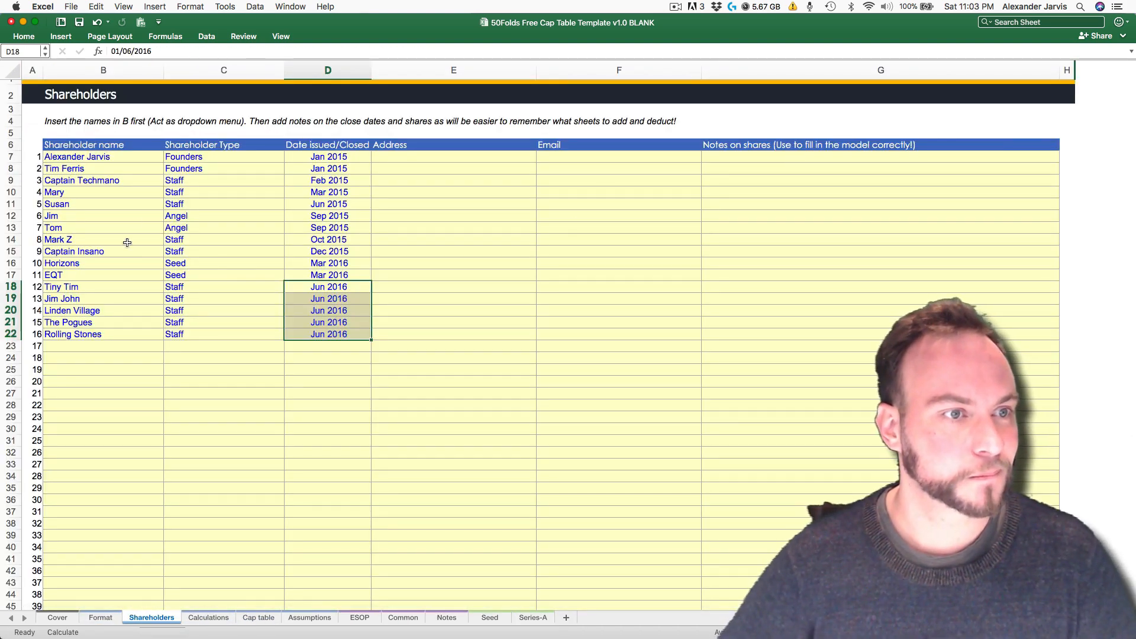
left_click(139, 266)
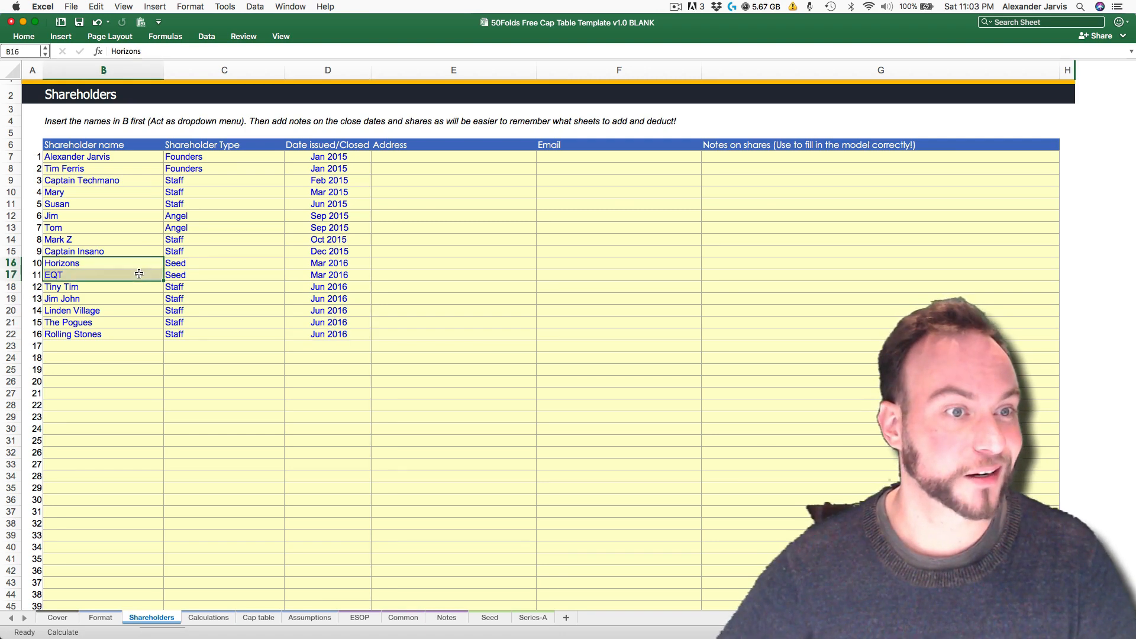
left_click(131, 349)
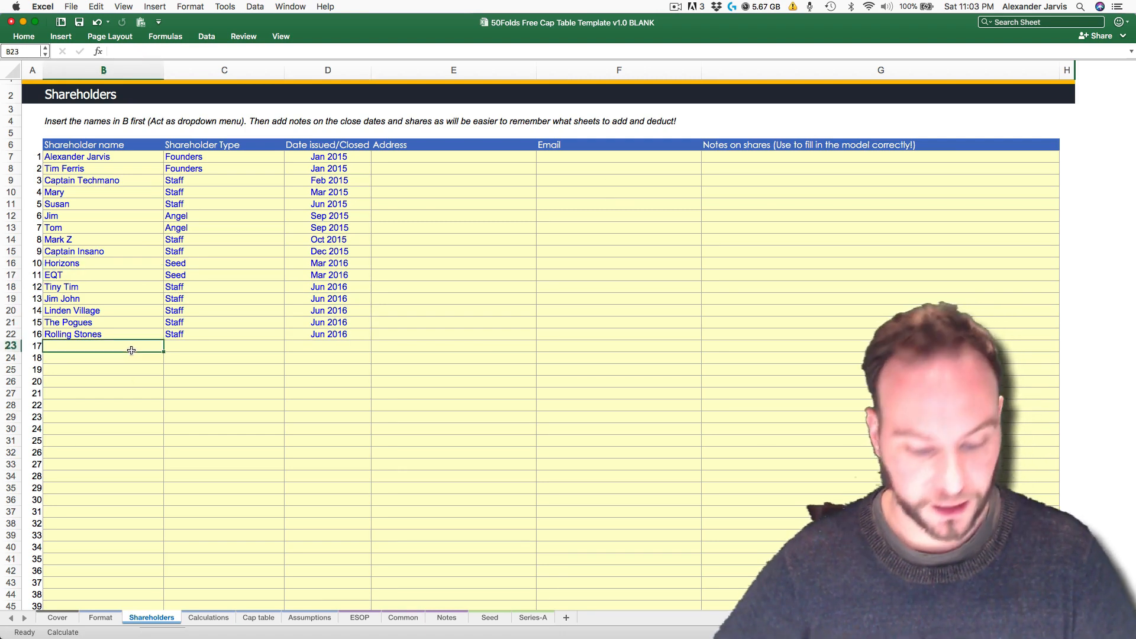
type("KKR")
key("Return")
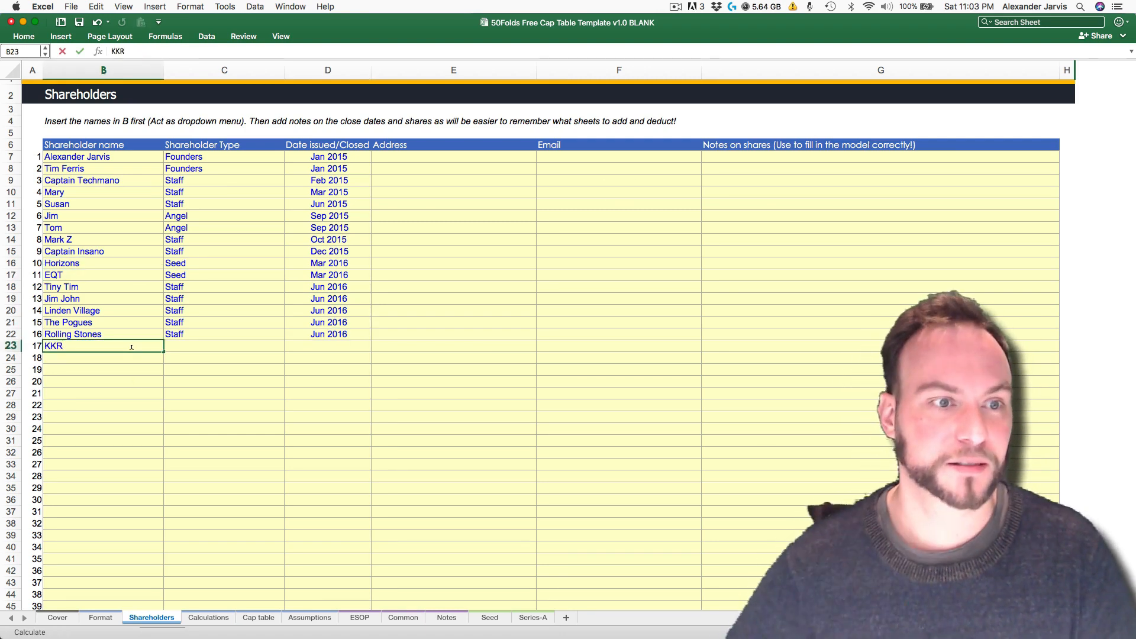
Step: Set KKR's shareholder type in C23 to Series-A
key("Up")
key("Tab")
type("Series-A")
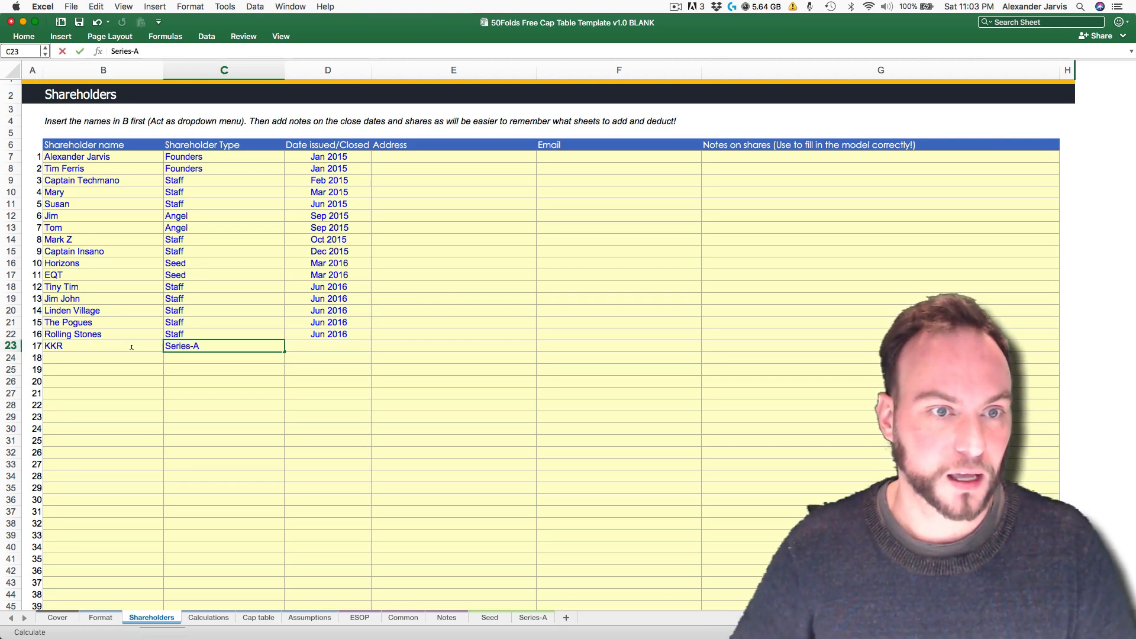
key("Tab")
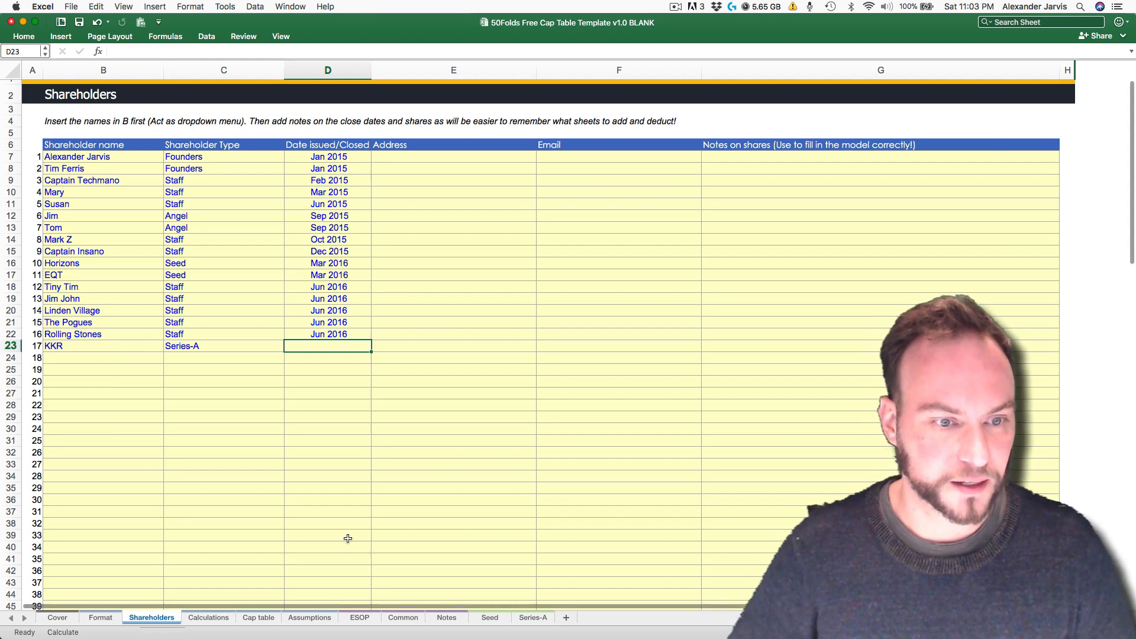
Step: Look up the Series-A closing date on the Assumptions sheet and enter 1 june 2017 as KKR's issue date in D23 of Shareholders
left_click(307, 619)
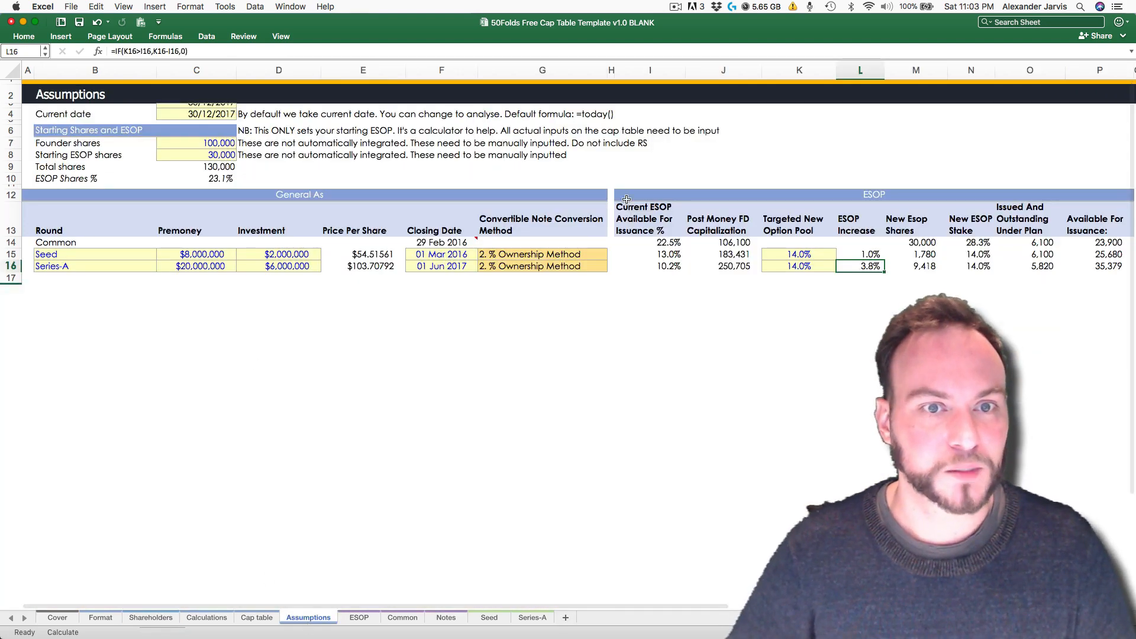
key("ctrl+Page_Up")
key("ctrl+Page_Up")
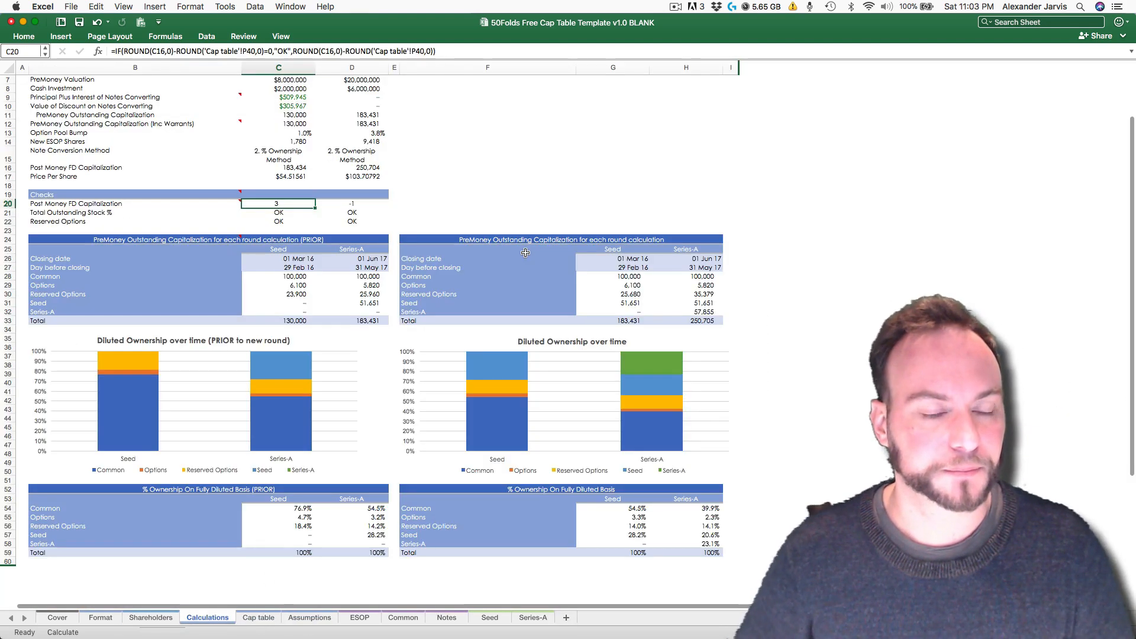
key("ctrl+Page_Up")
type("1 june")
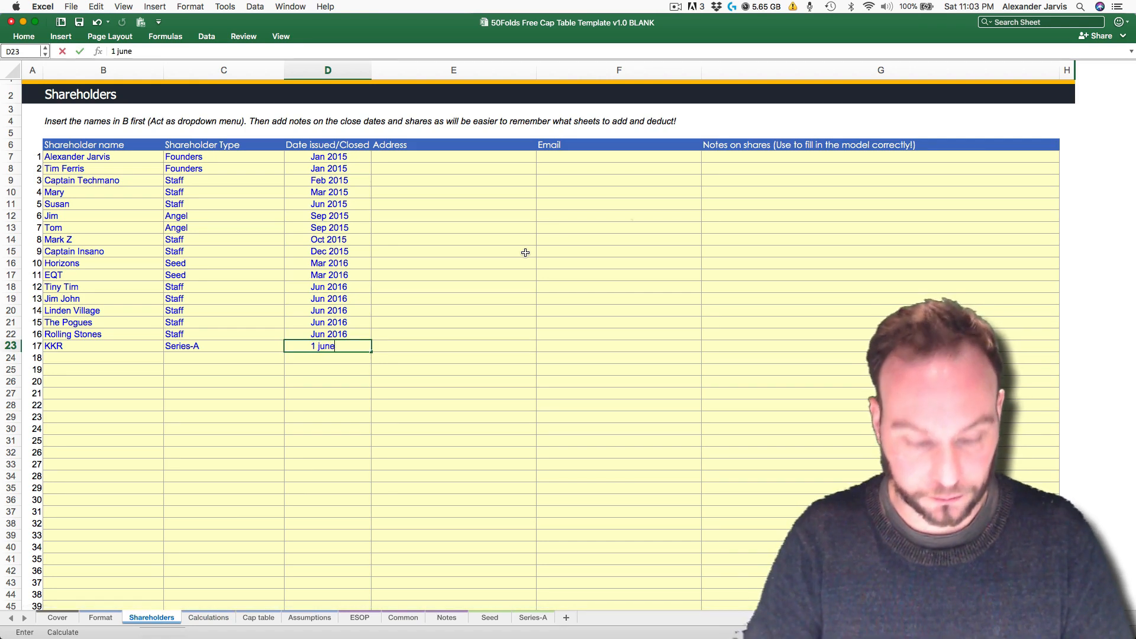
type(" 2017")
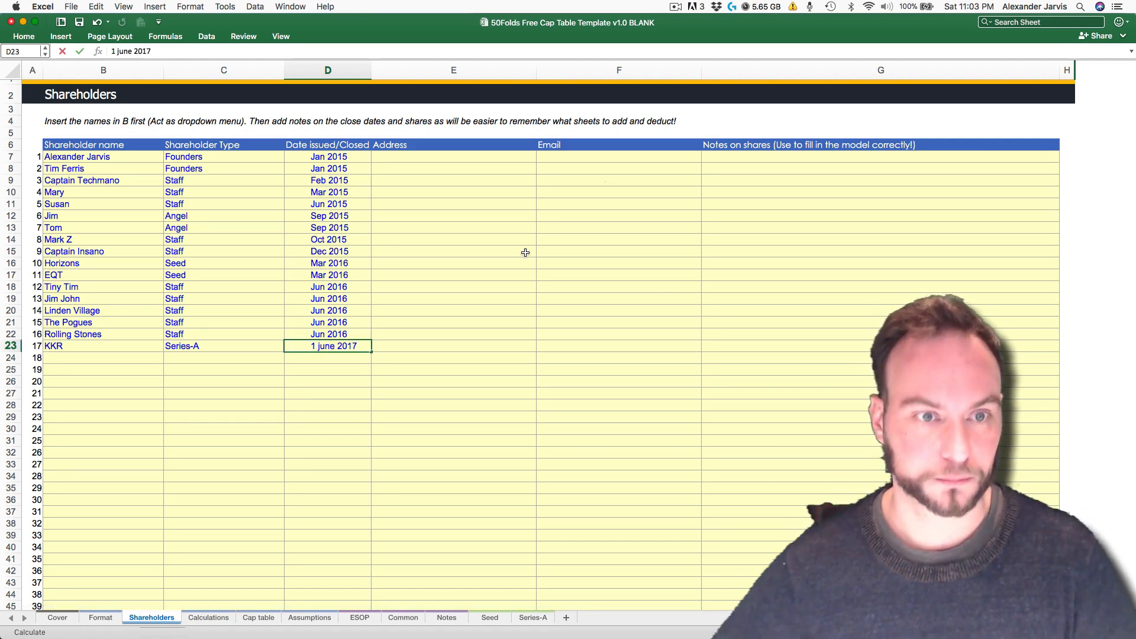
key("Return")
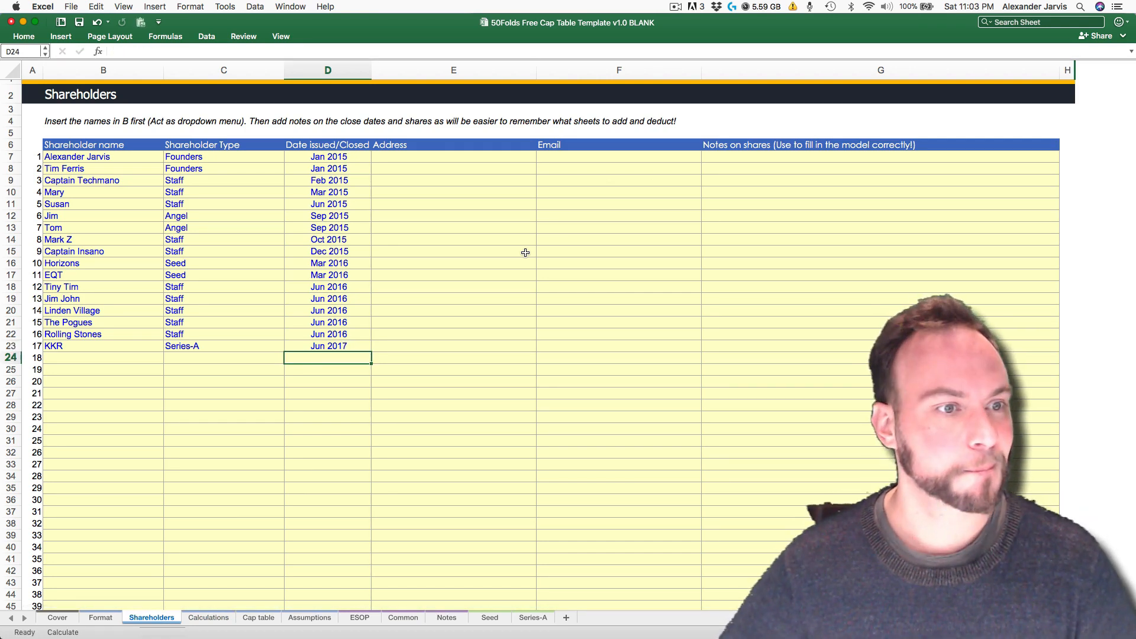
Step: Enter the share note "1x liquidation preference, board seat + observer, major right and pro rate" for KKR in G23
key("Up")
key("Right")
key("Right")
key("Right")
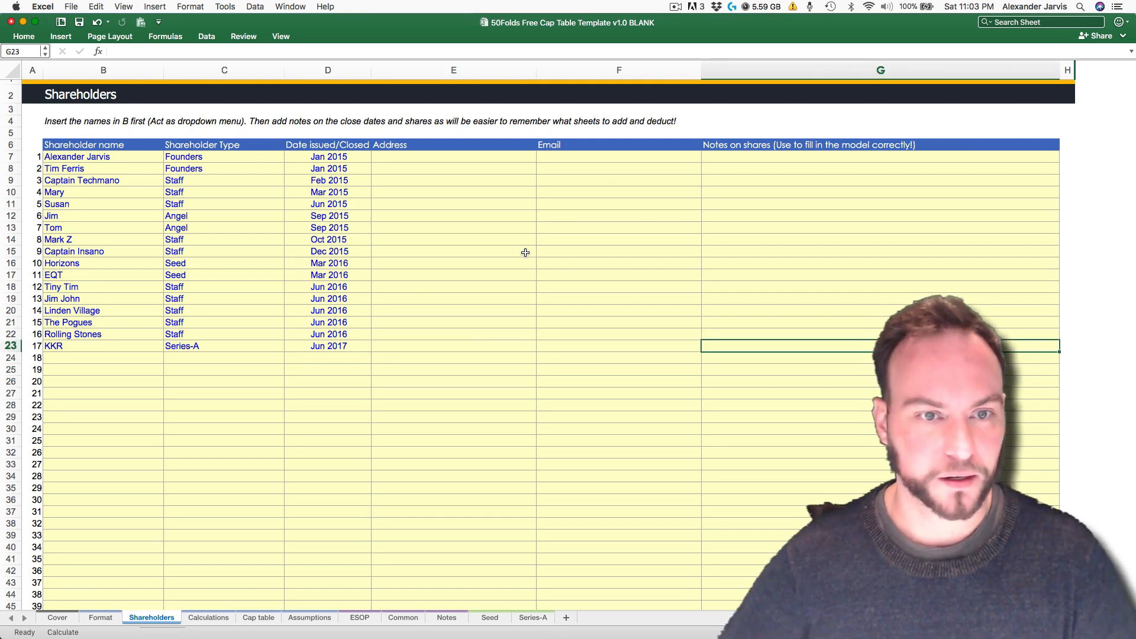
type("1x")
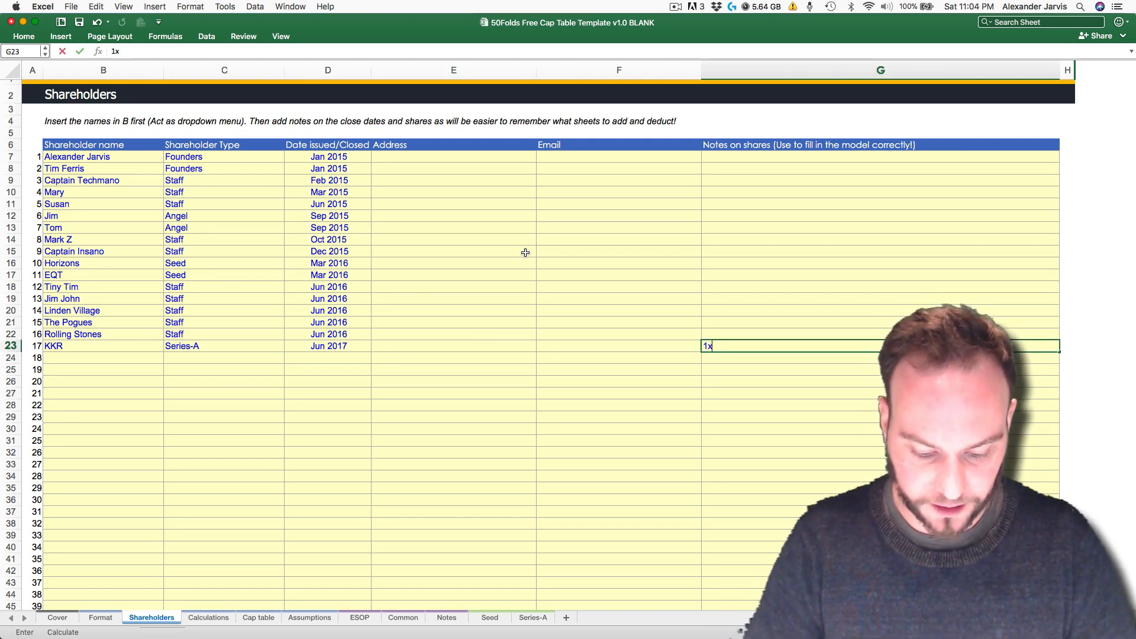
type(" liquida")
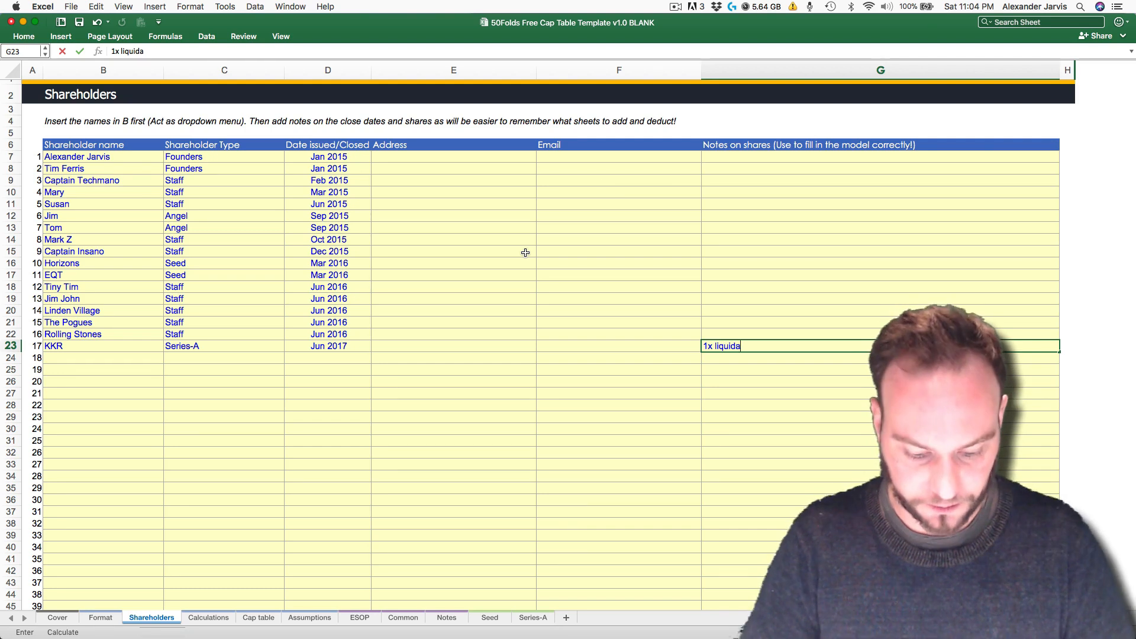
type("tion preference")
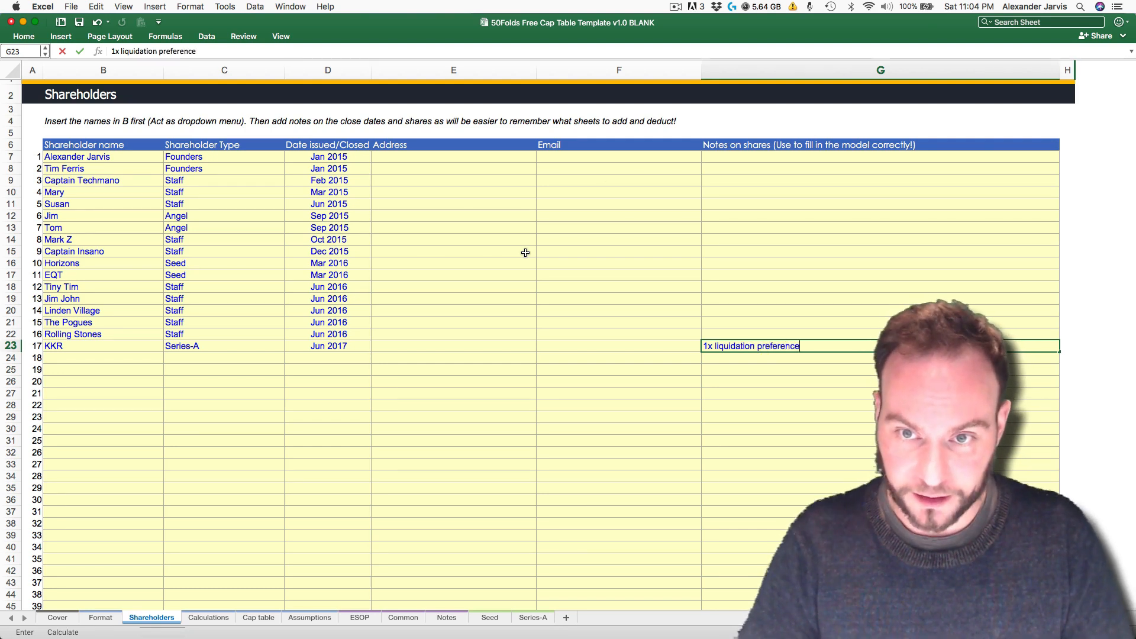
type(", borad")
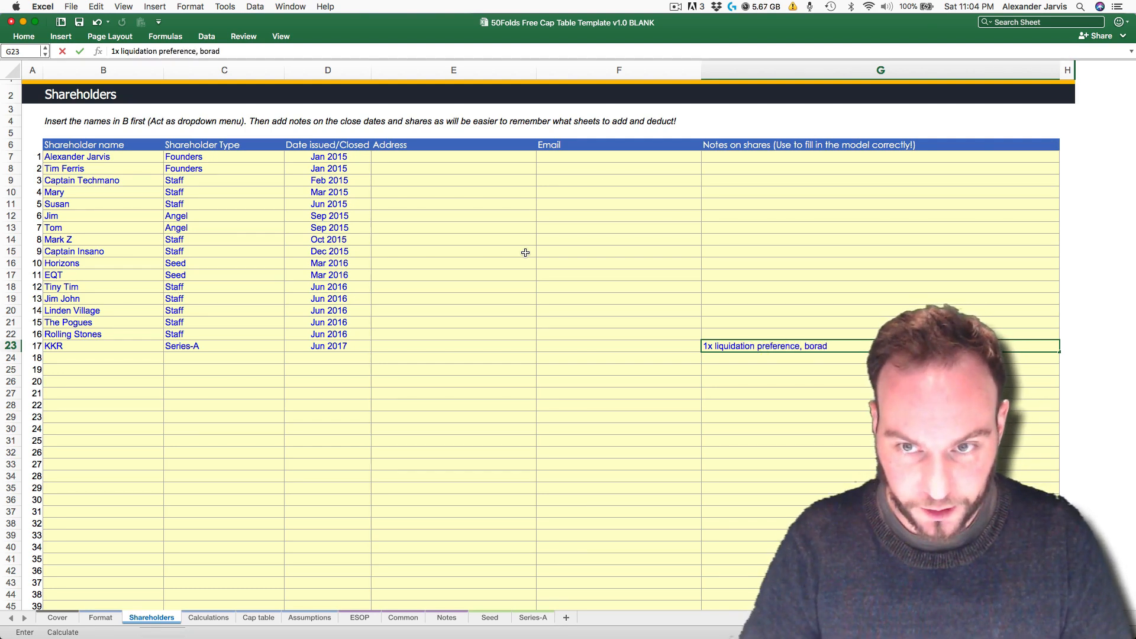
key("BackSpace")
key("BackSpace")
key("BackSpace")
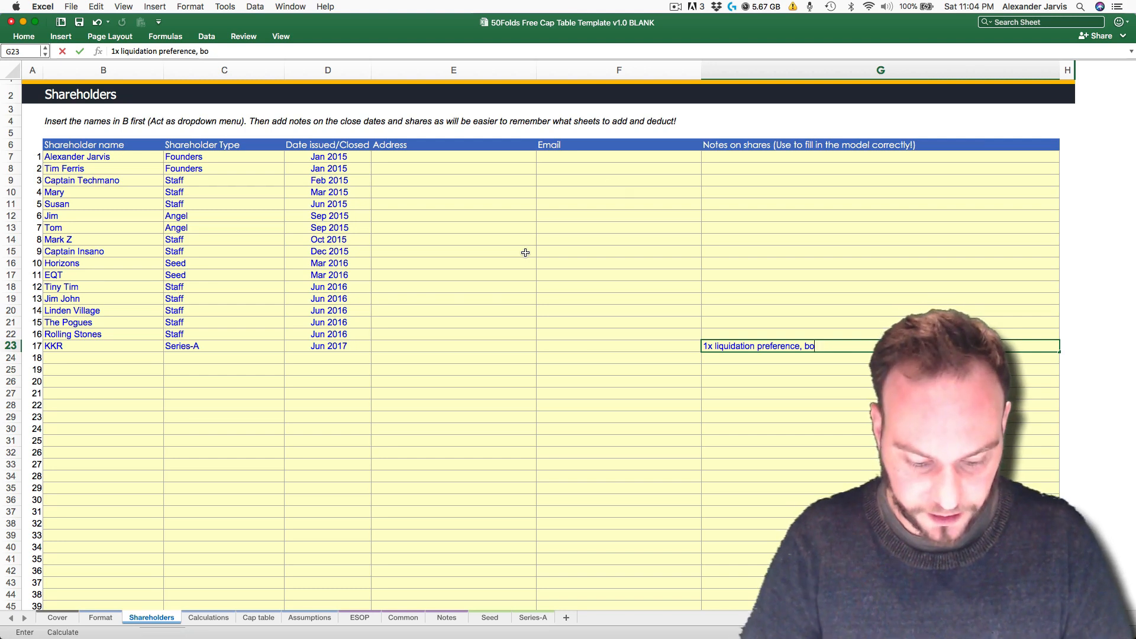
type("a")
type("rd set")
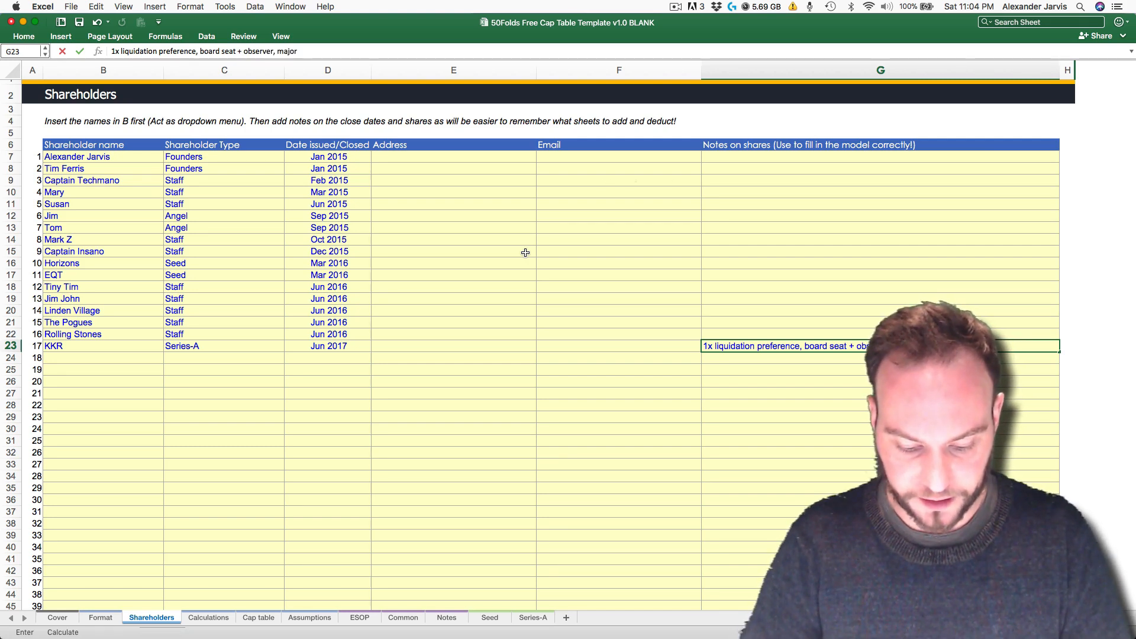
type("right and pro rate")
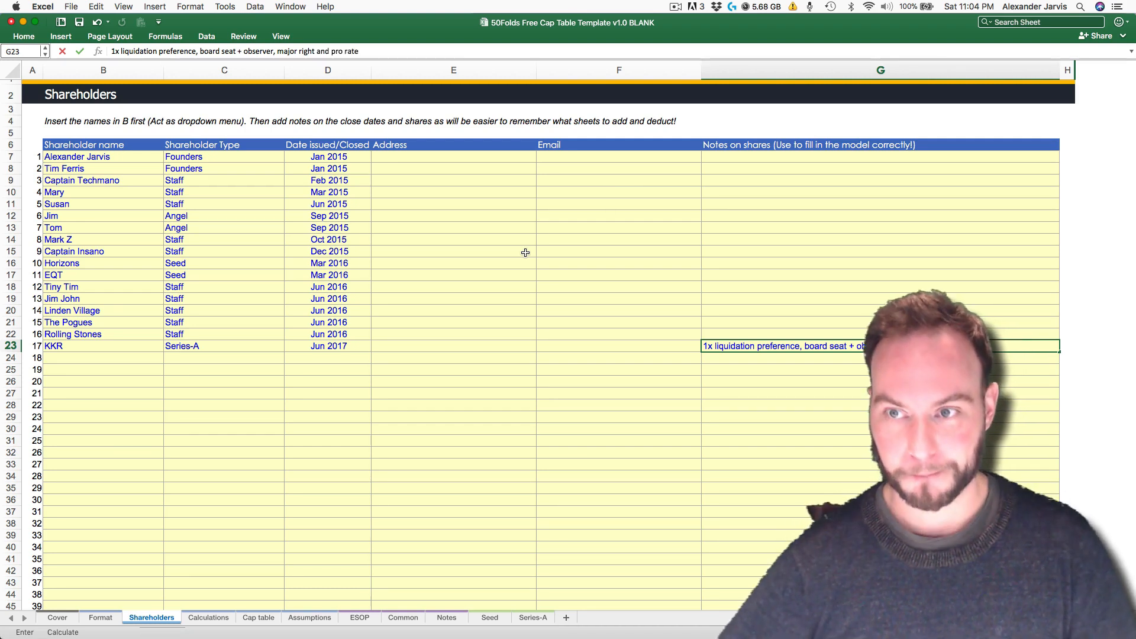
key("Return")
key("Up")
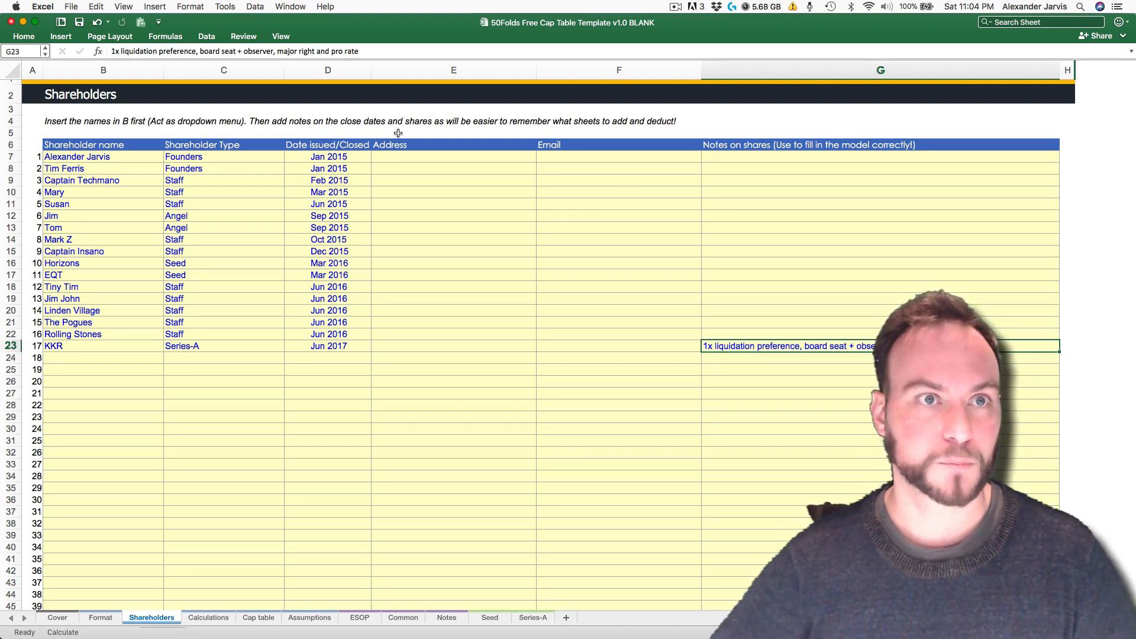
Step: Correct the last word of KKR's share note in G23 to "rata" and return to cell A1
left_click(482, 50)
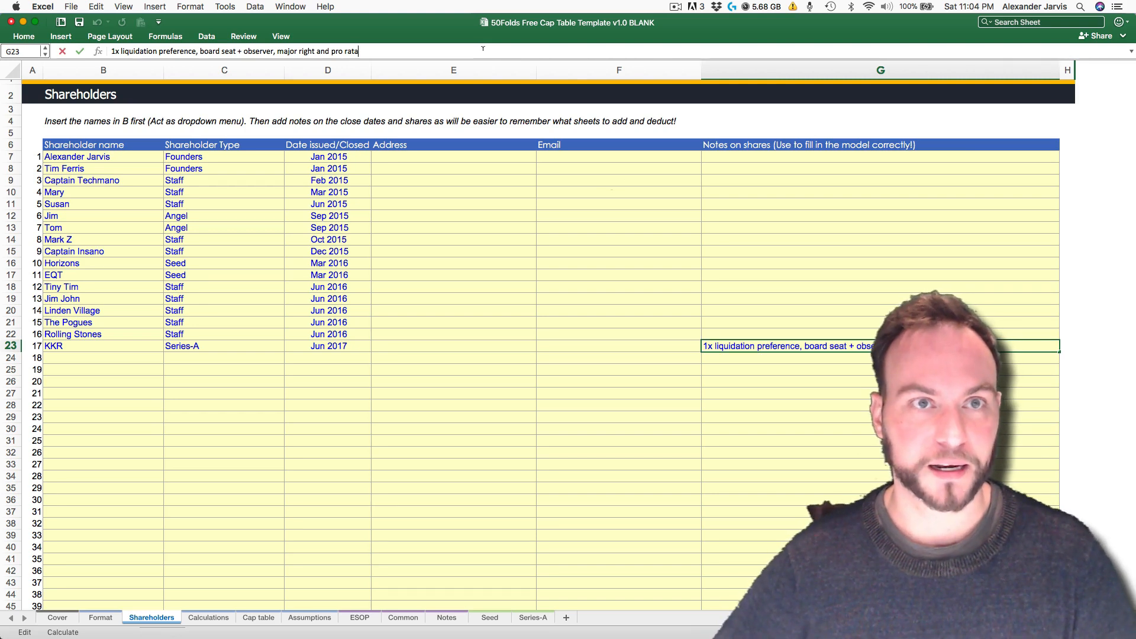
key("Return")
key("Up")
key("Left")
key("Left")
key("Left")
key("Left")
key("Left")
key("Left")
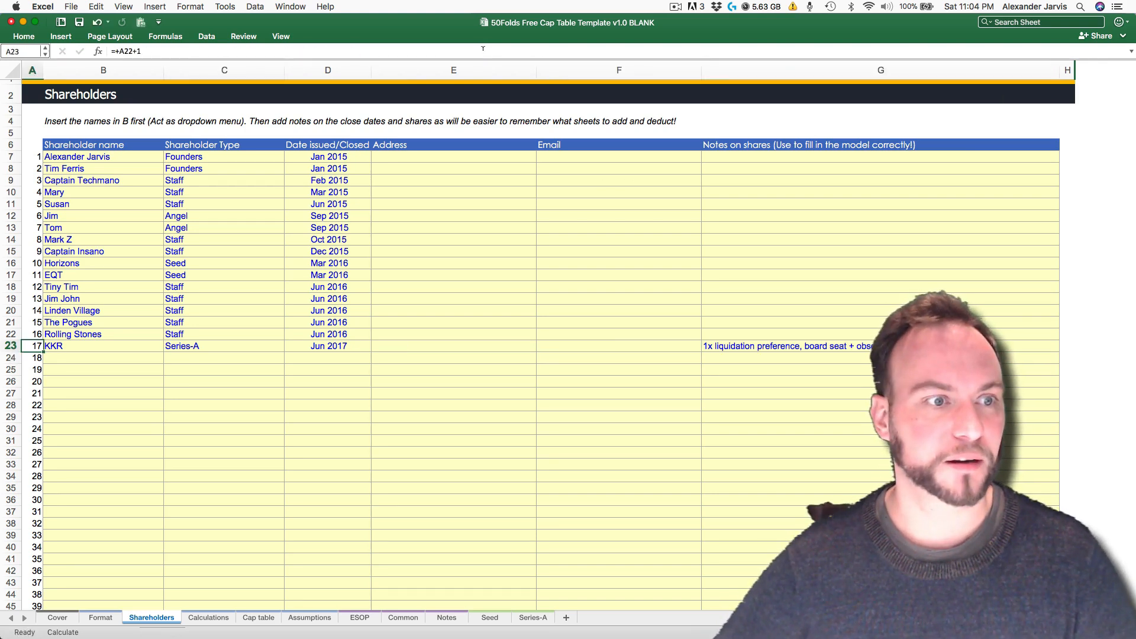
key("ctrl+Home")
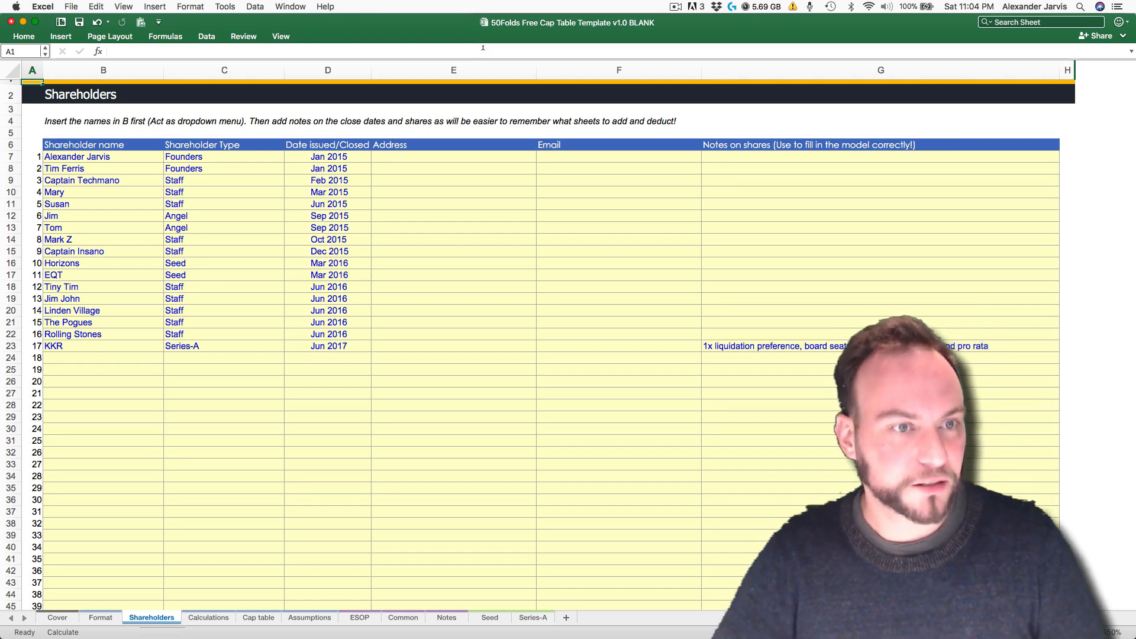
Step: Set the first investor in B9 of the Series-A sheet to KKR
key("ctrl+Page_Down")
key("ctrl+Page_Down")
key("ctrl+Page_Down")
key("ctrl+Page_Down")
key("ctrl+Page_Down")
key("ctrl+Page_Down")
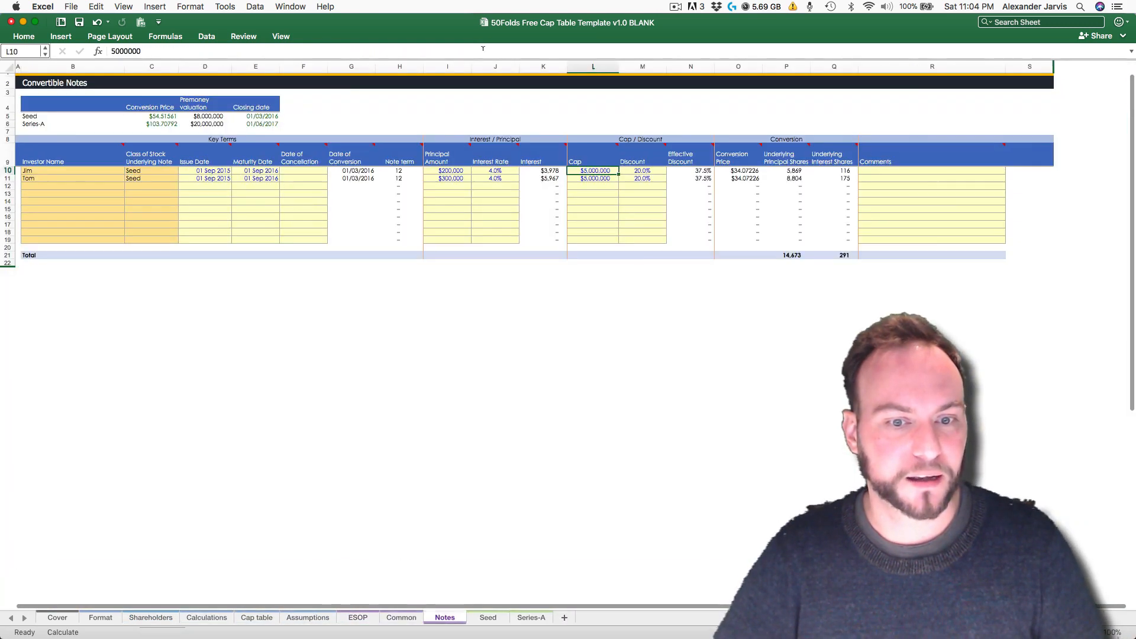
key("ctrl+Page_Down")
key("ctrl+Page_Down")
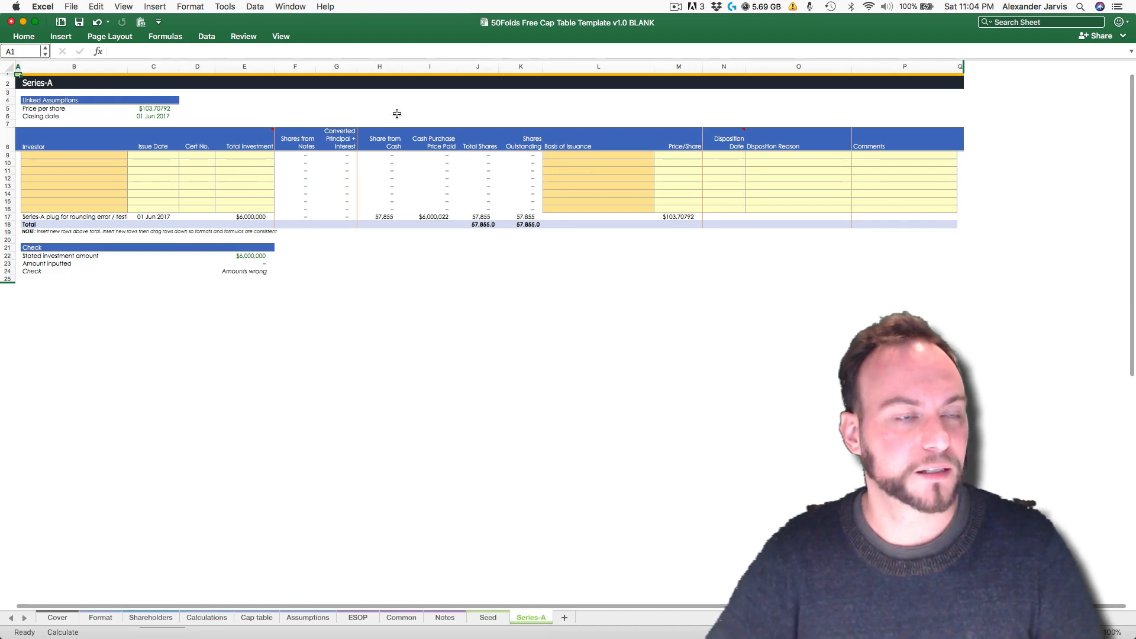
left_click(92, 162)
key("Up")
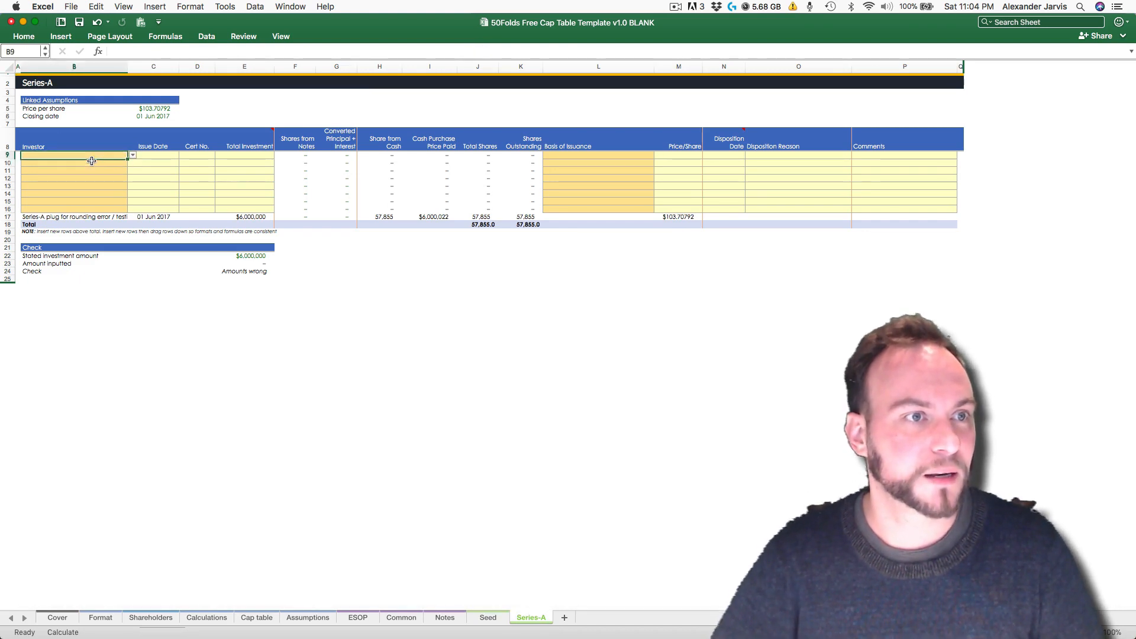
key("alt+Down")
key("Down")
key("Up")
key("Up")
key("Up")
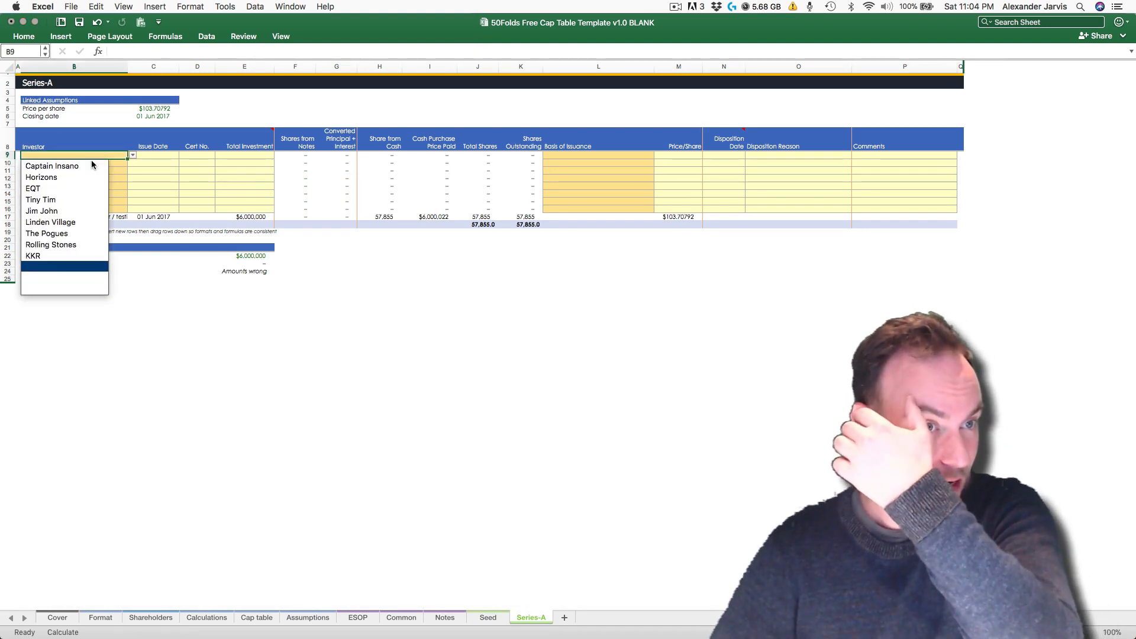
key("Return")
Step: Enter B-001 as KKR's certificate number in D9 of the Series-A sheet
key("Tab")
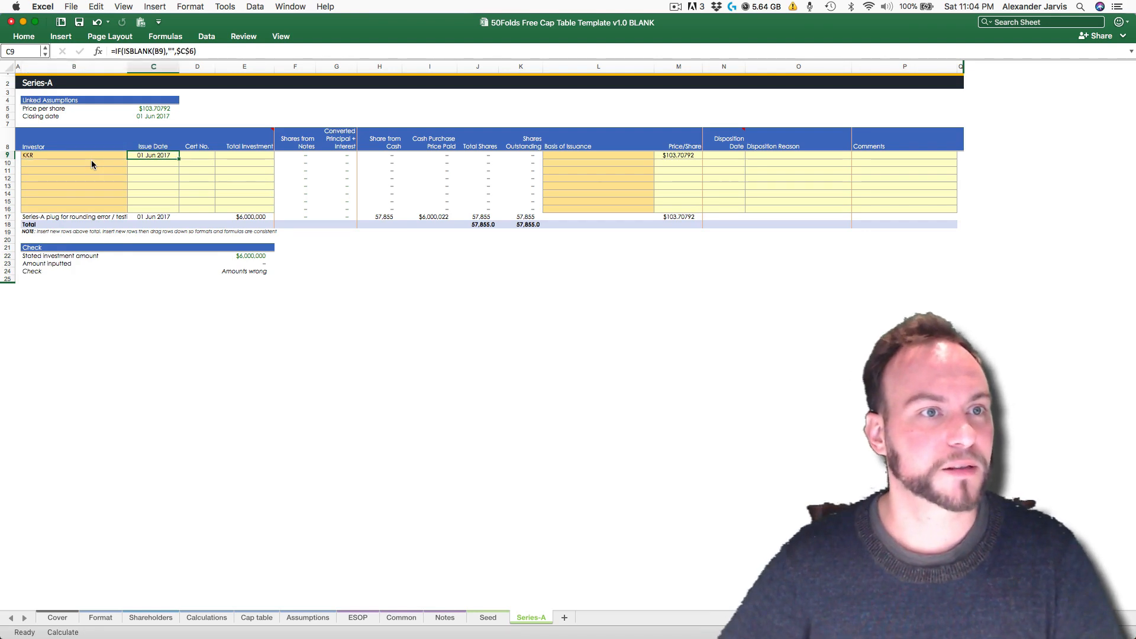
key("Tab")
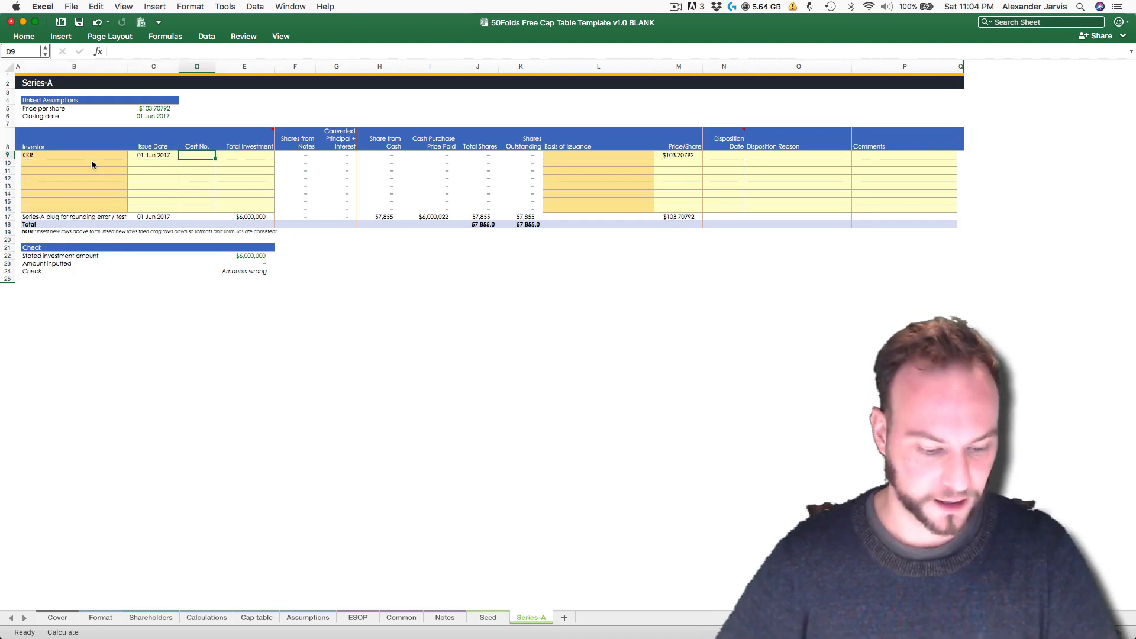
type("B-001")
key("Return")
key("Up")
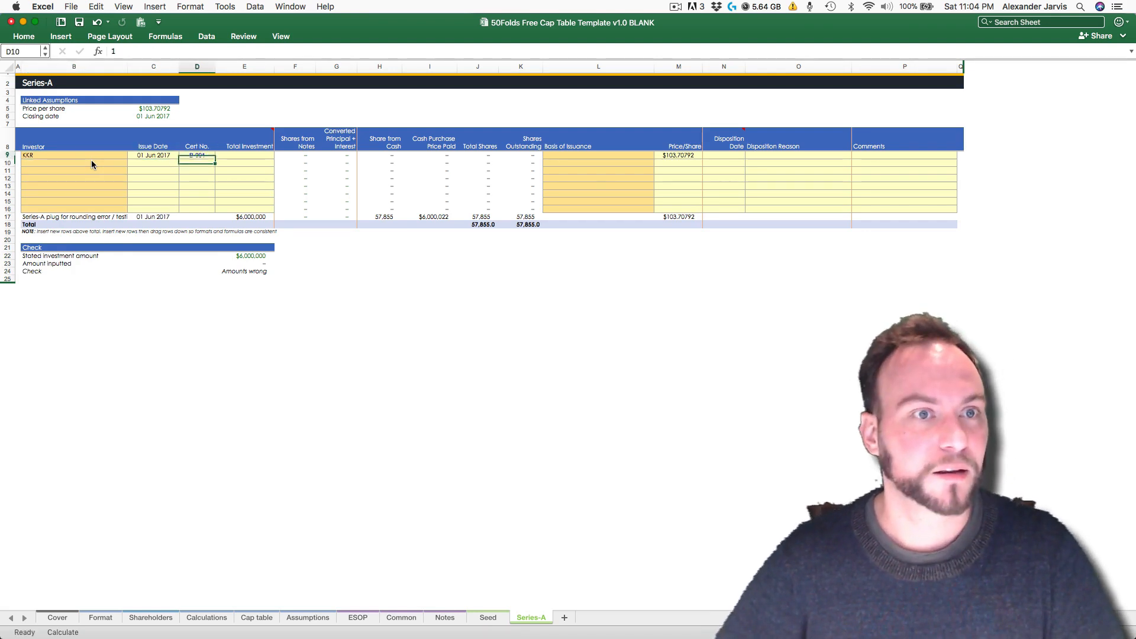
Step: Check the stated investment amount in E22 and set KKR's total investment in E9 to 6,000,000
key("Tab")
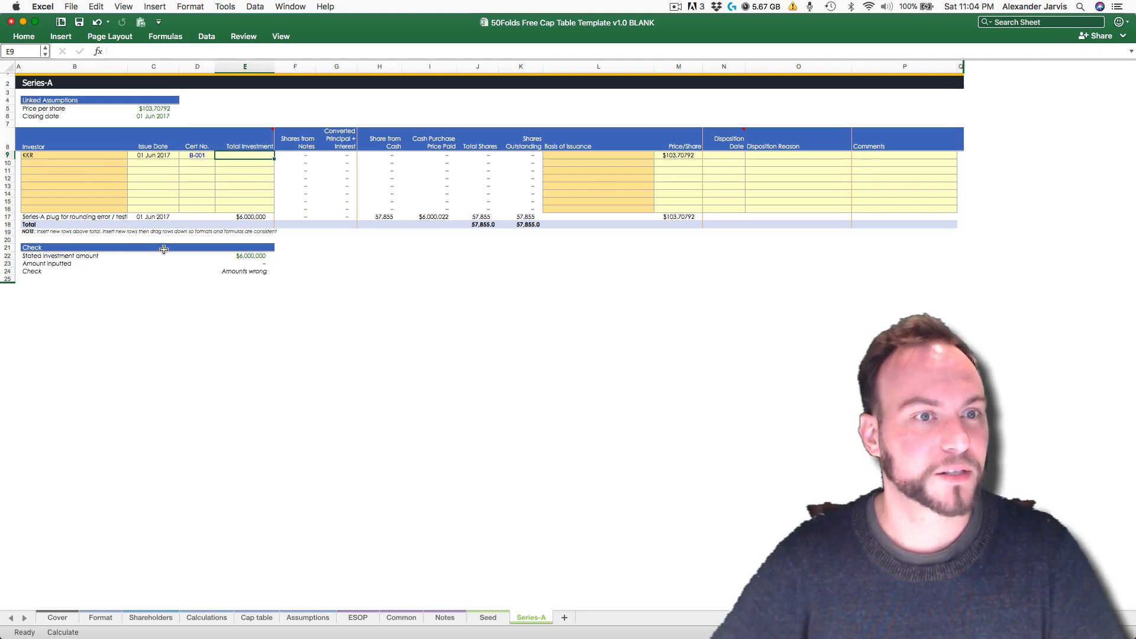
left_click(248, 256)
left_click(228, 150)
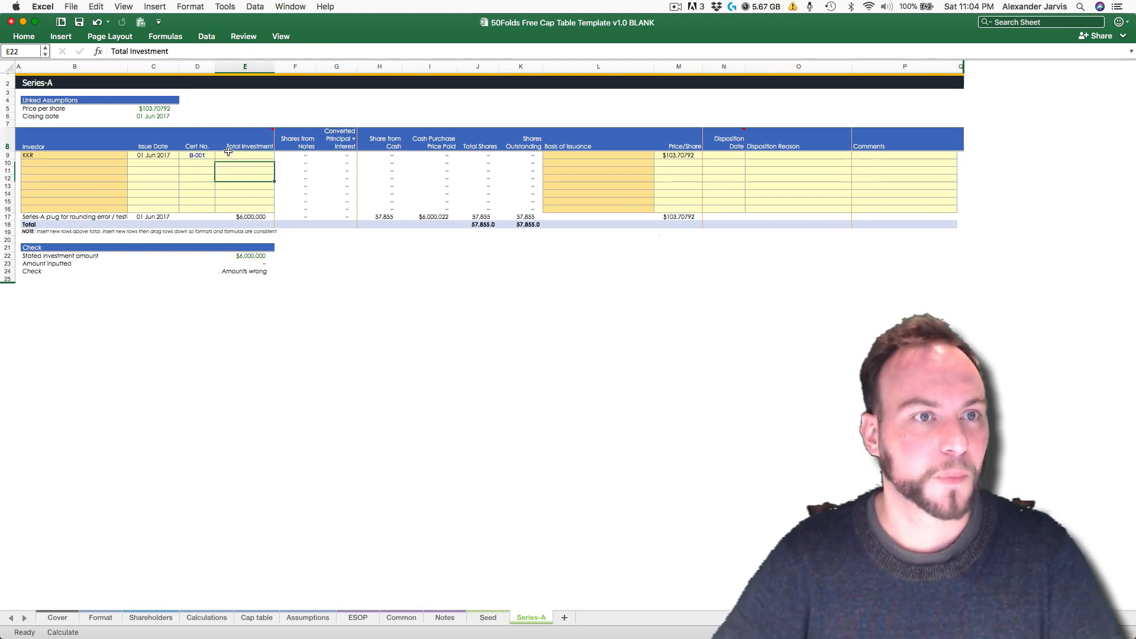
key("Left")
key("Right")
key("Down")
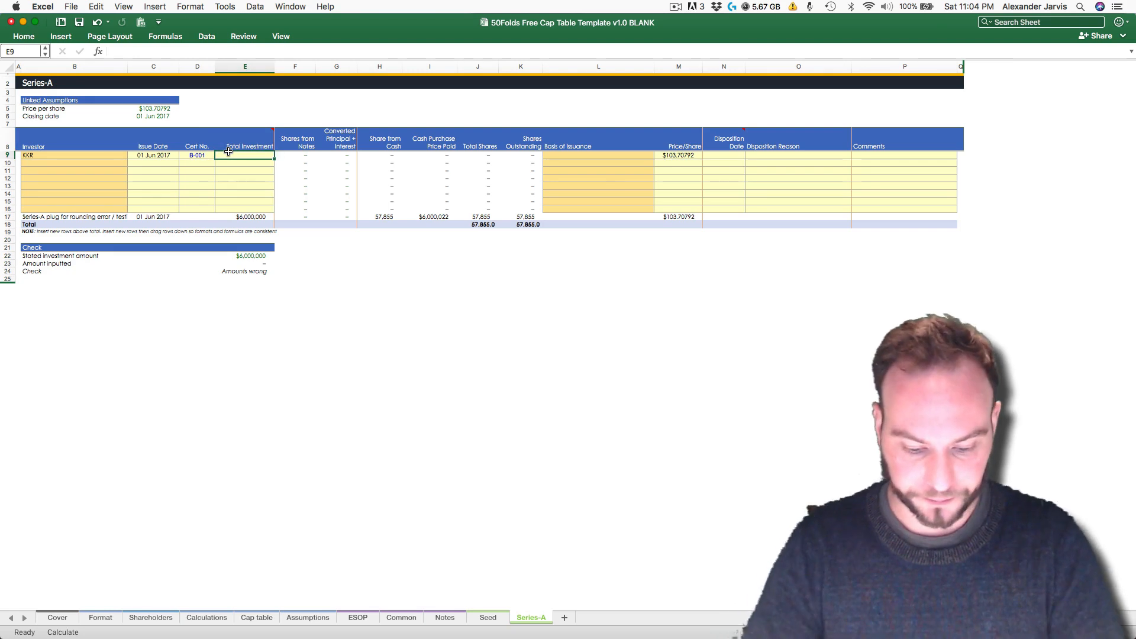
type("6,000,")
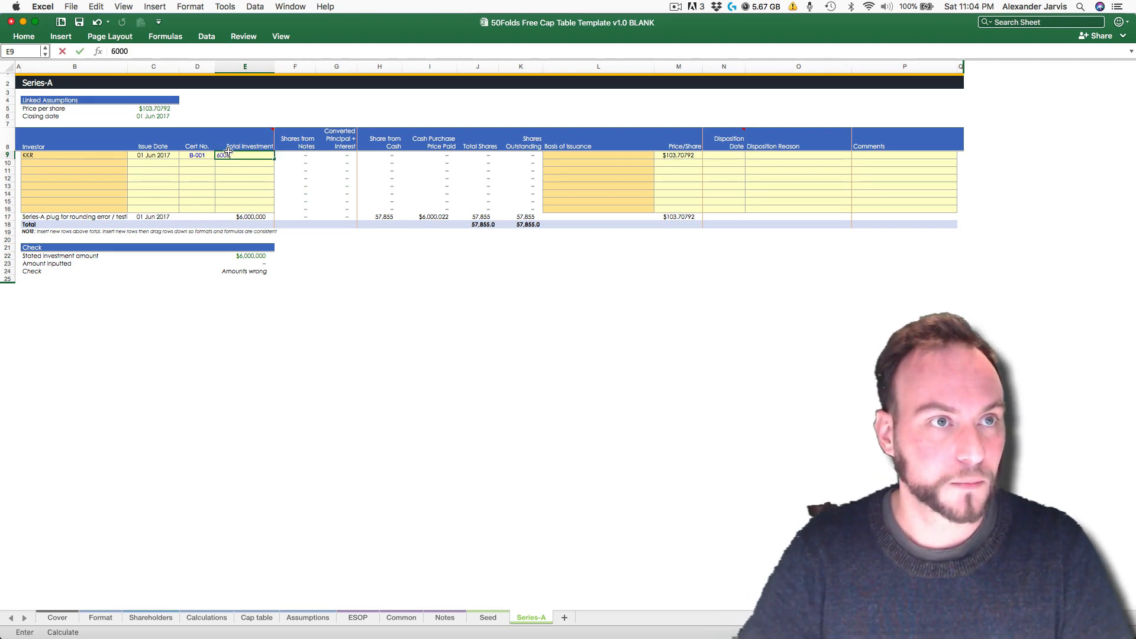
type("000")
key("Return")
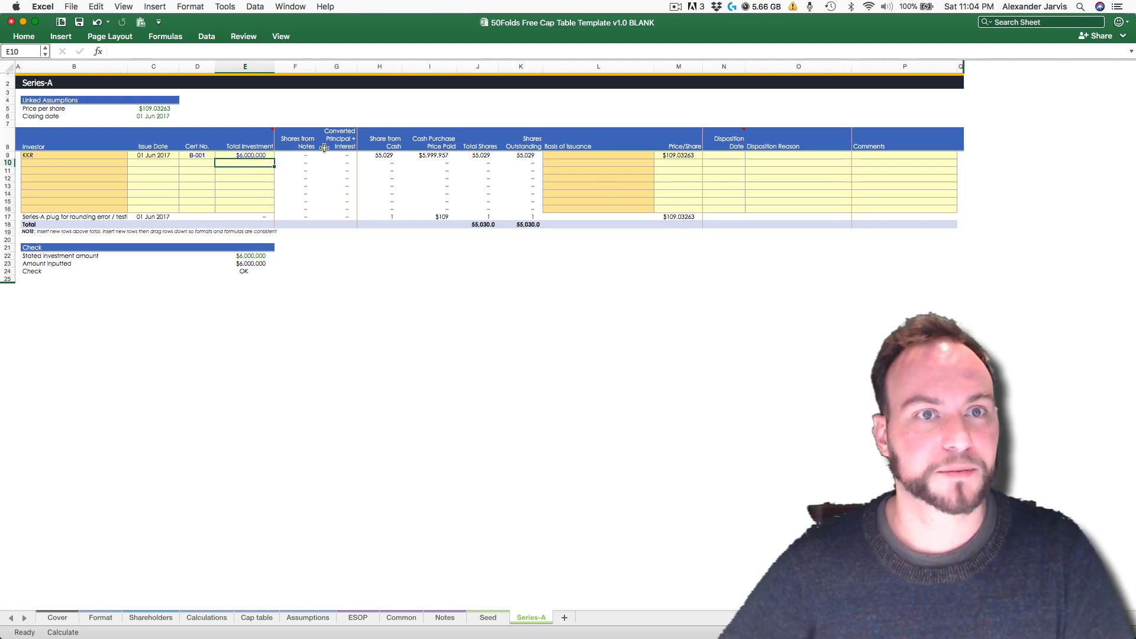
Step: Set KKR's basis of issuance in L9 to Original issuance
left_click(559, 155)
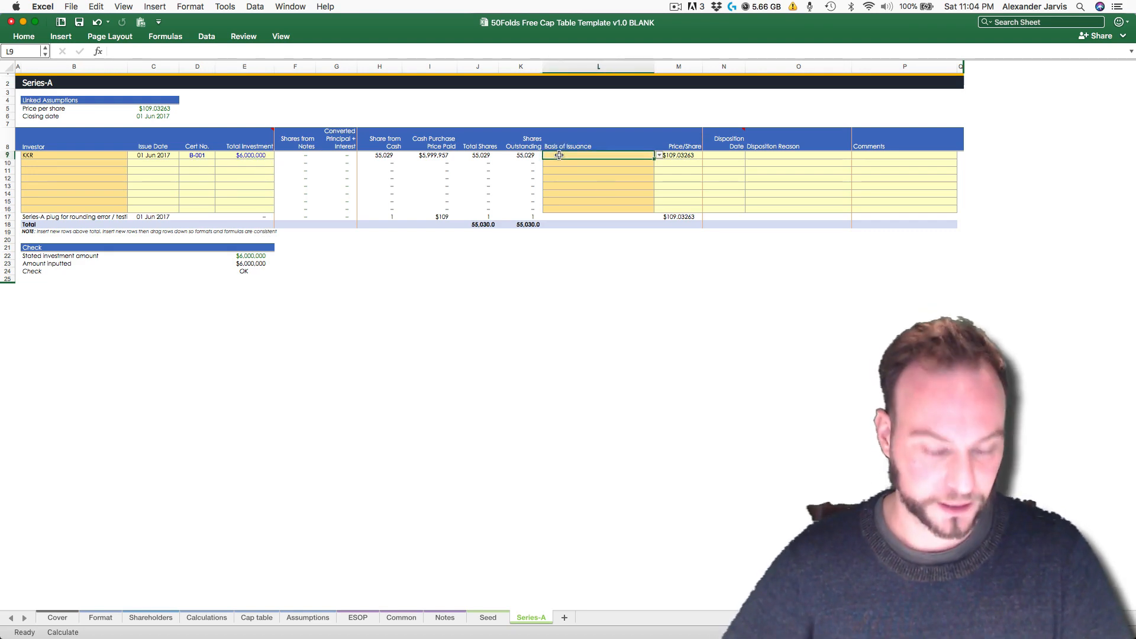
key("alt+Down")
key("Down")
key("Return")
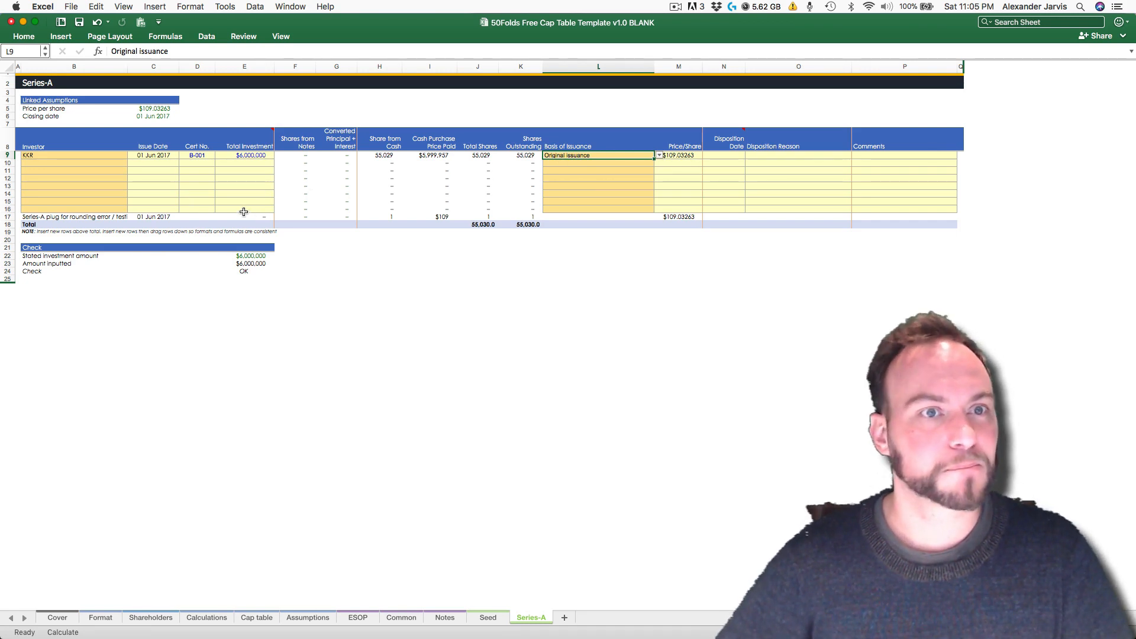
Step: Inspect the Shares from Notes formula in F11, and examine the Series-A share check in V42 of the Cap table sheet
left_click(302, 172)
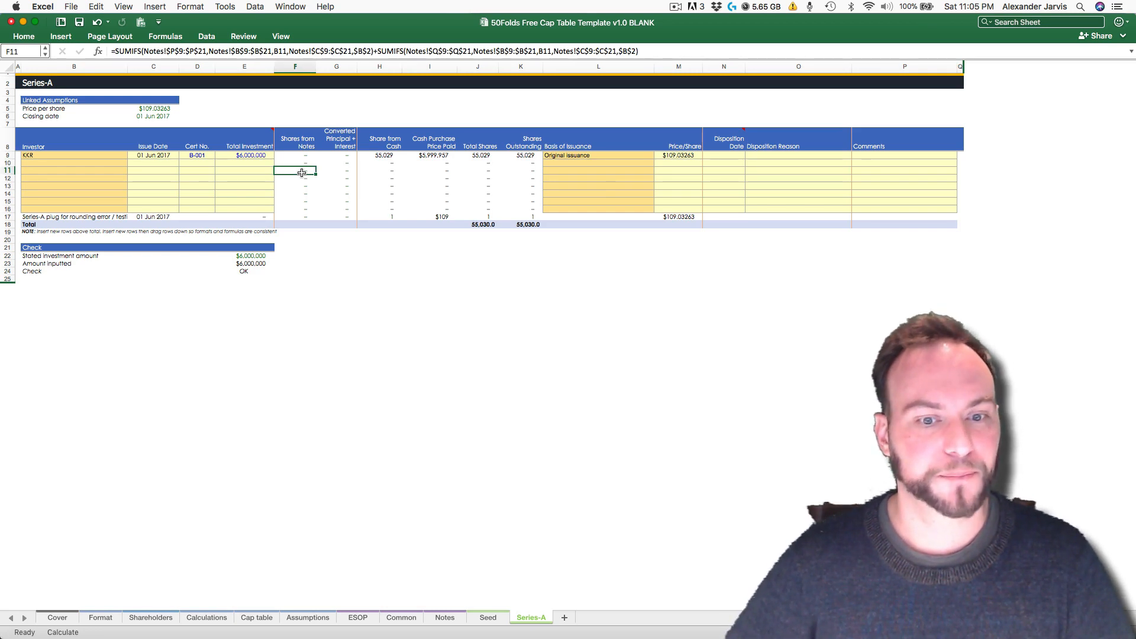
key("ctrl+Page_Up")
key("ctrl+Page_Up")
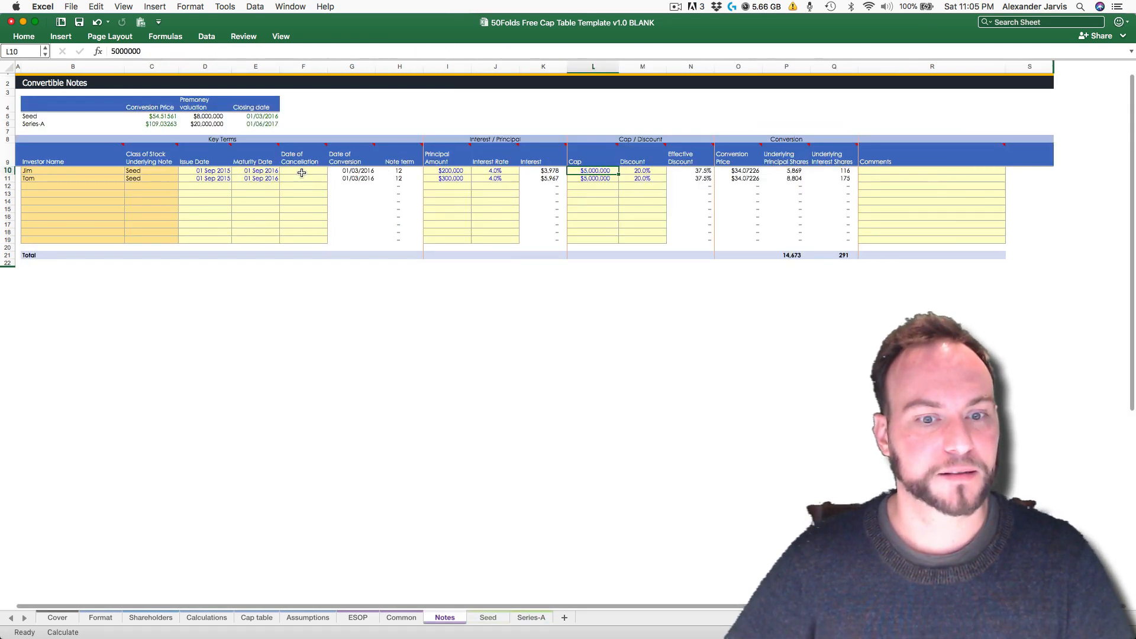
key("ctrl+Page_Up")
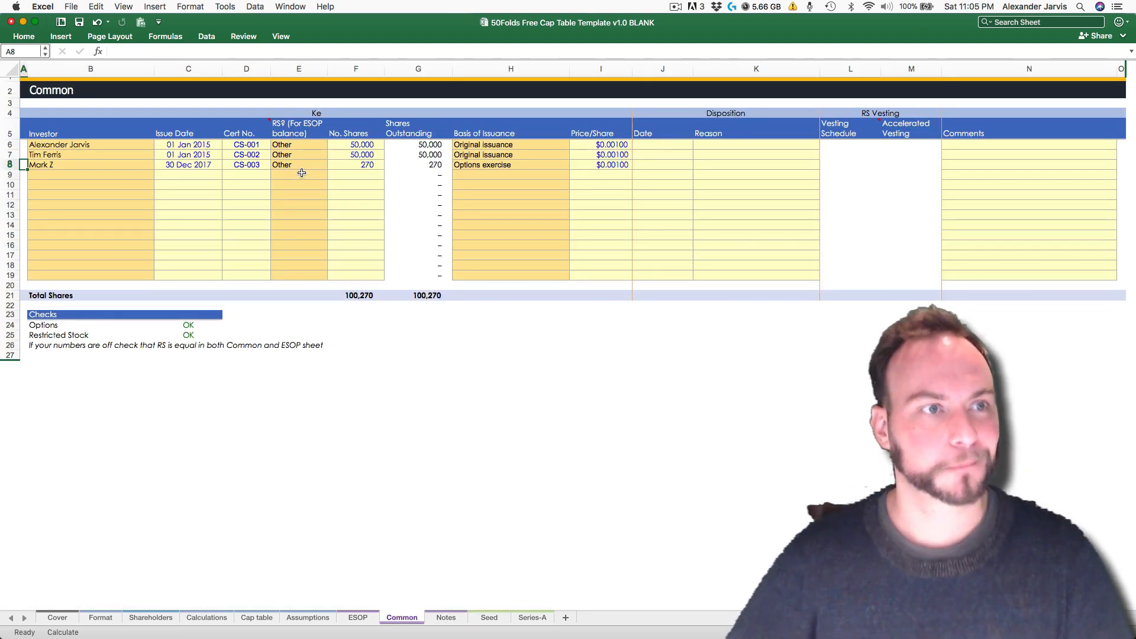
key("ctrl+Page_Up")
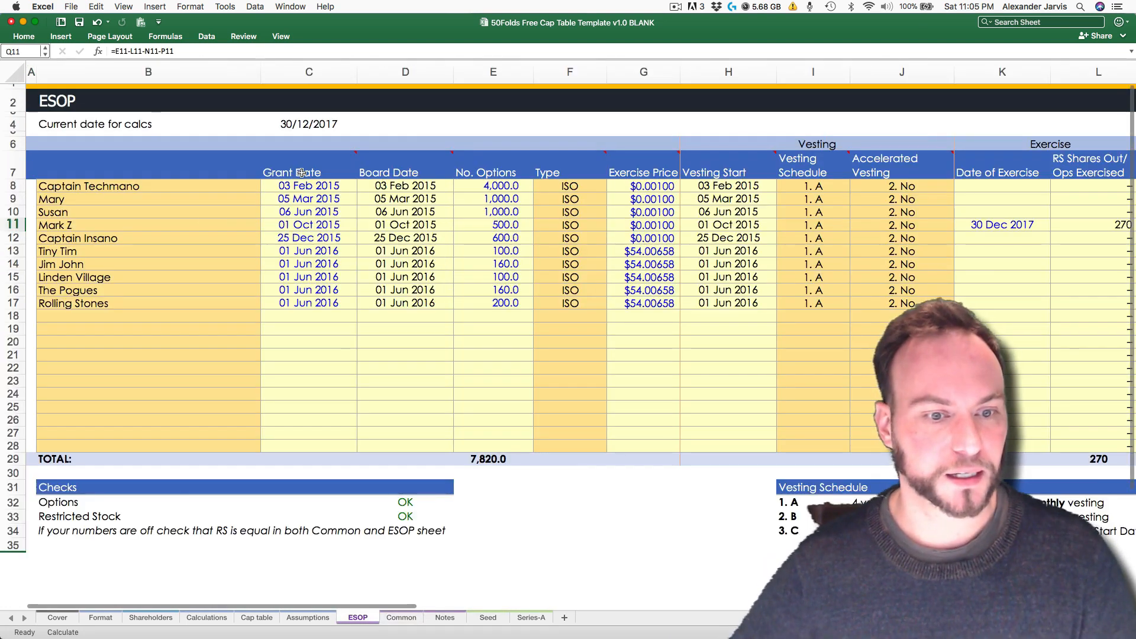
key("ctrl+Page_Up")
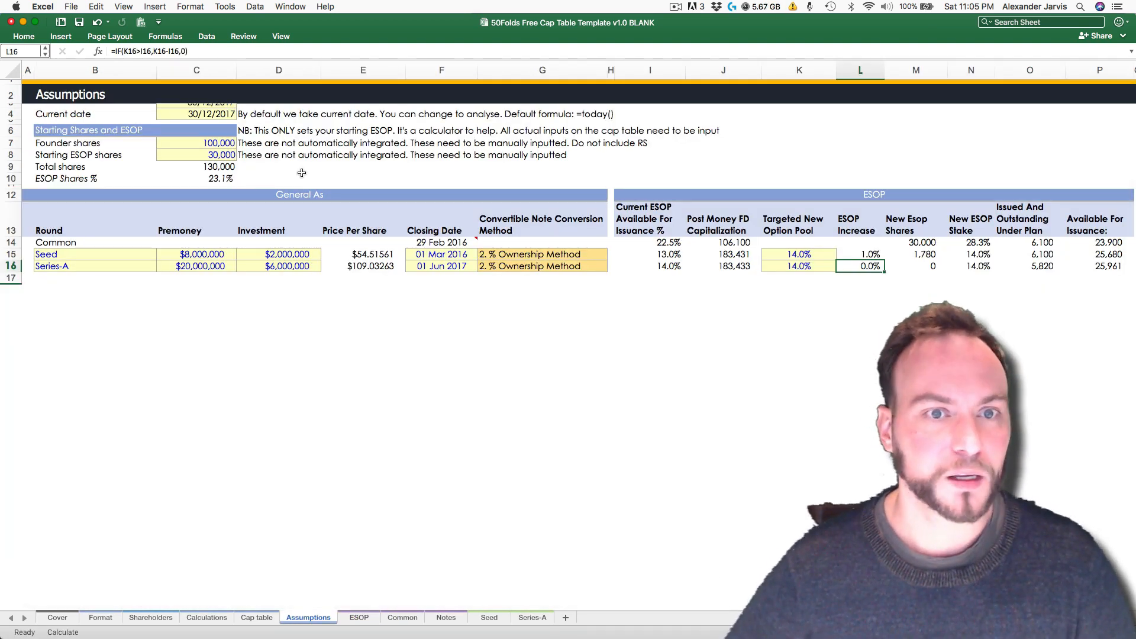
key("ctrl+Page_Up")
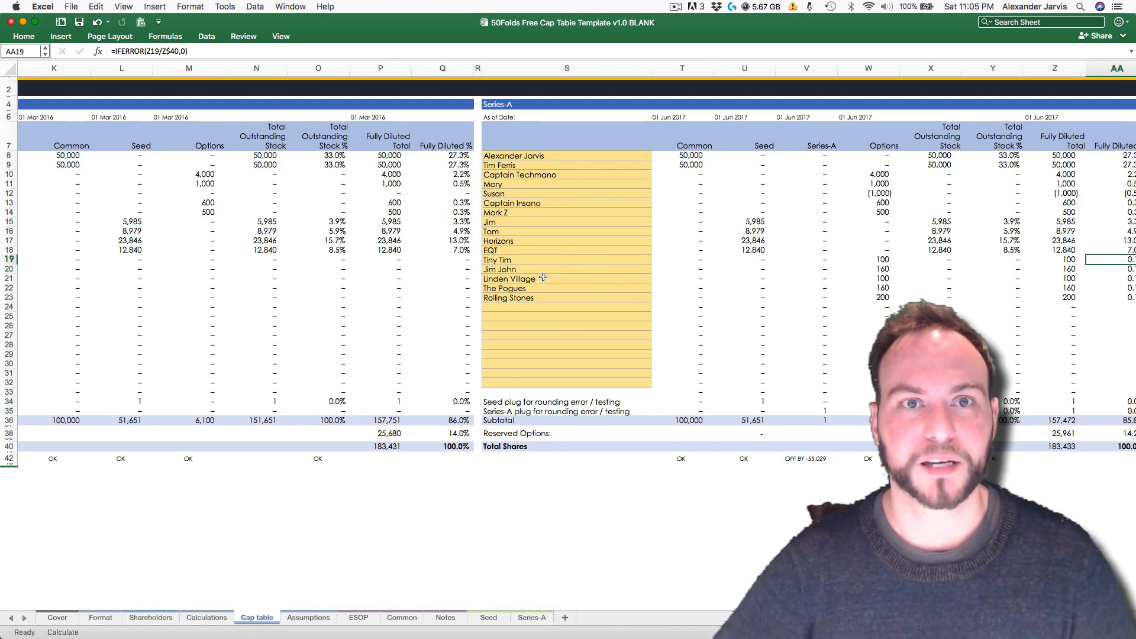
left_click(526, 303)
key("Down")
key("Up")
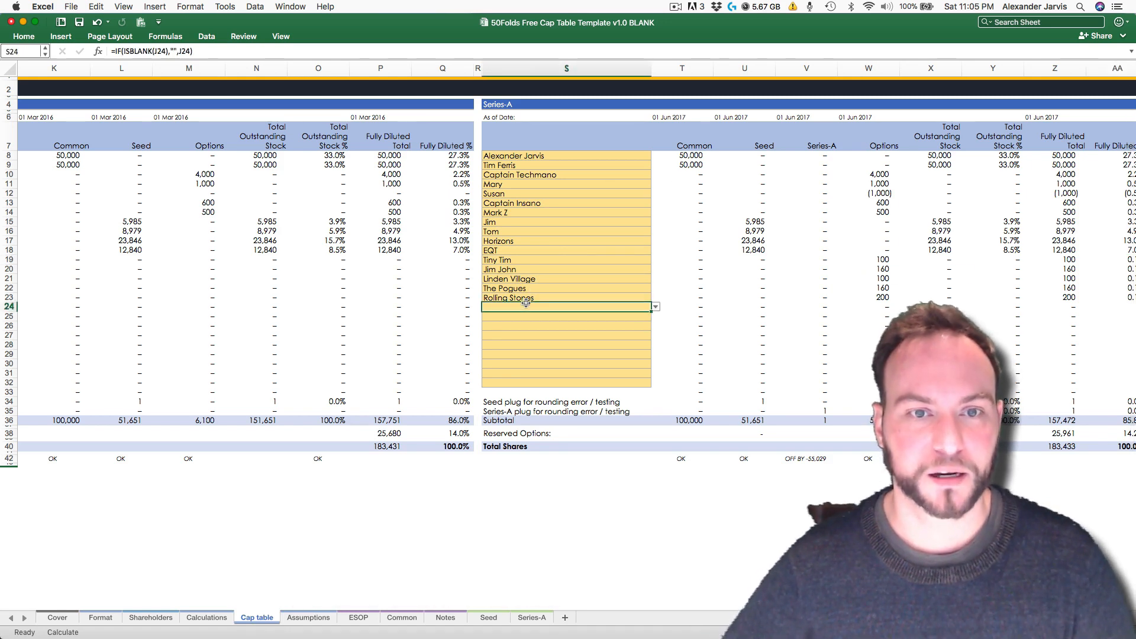
left_click(802, 456)
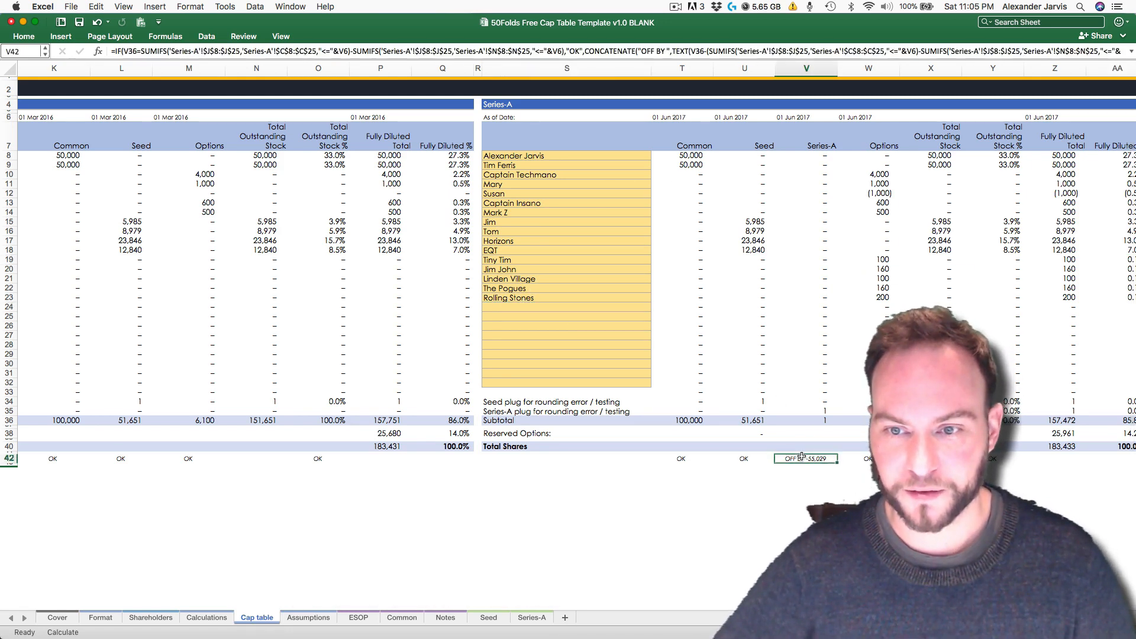
Step: Add KKR as a shareholder in S24 of the Series-A cap table and check the Series-A share check in V42
left_click(577, 308)
key("alt+Down")
key("Up")
key("Up")
key("Up")
key("Up")
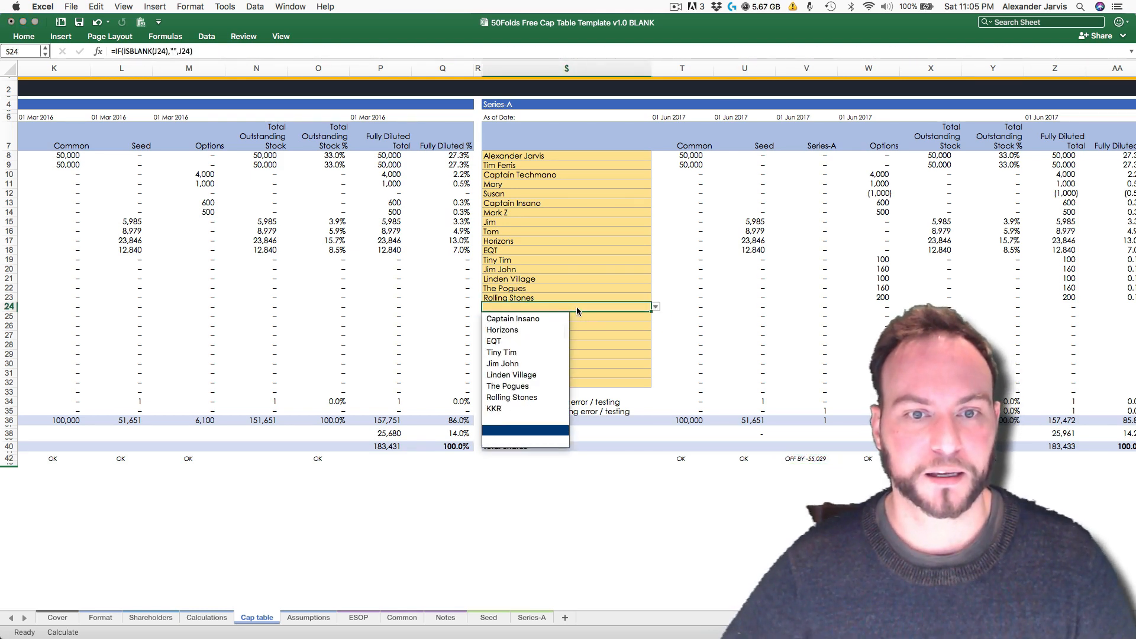
key("Return")
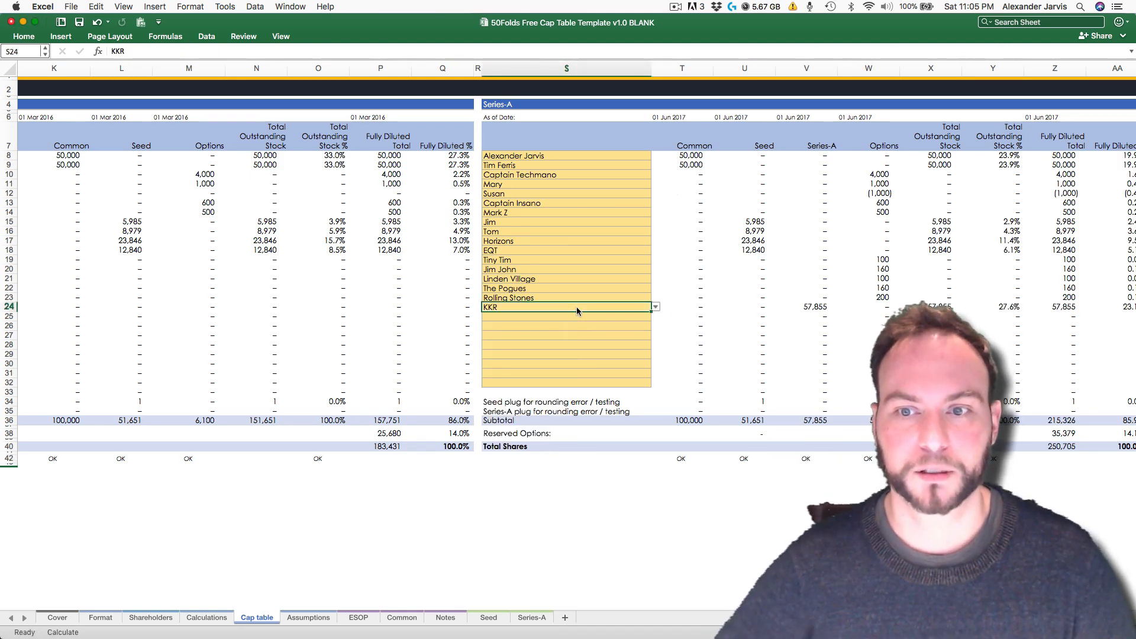
left_click(805, 459)
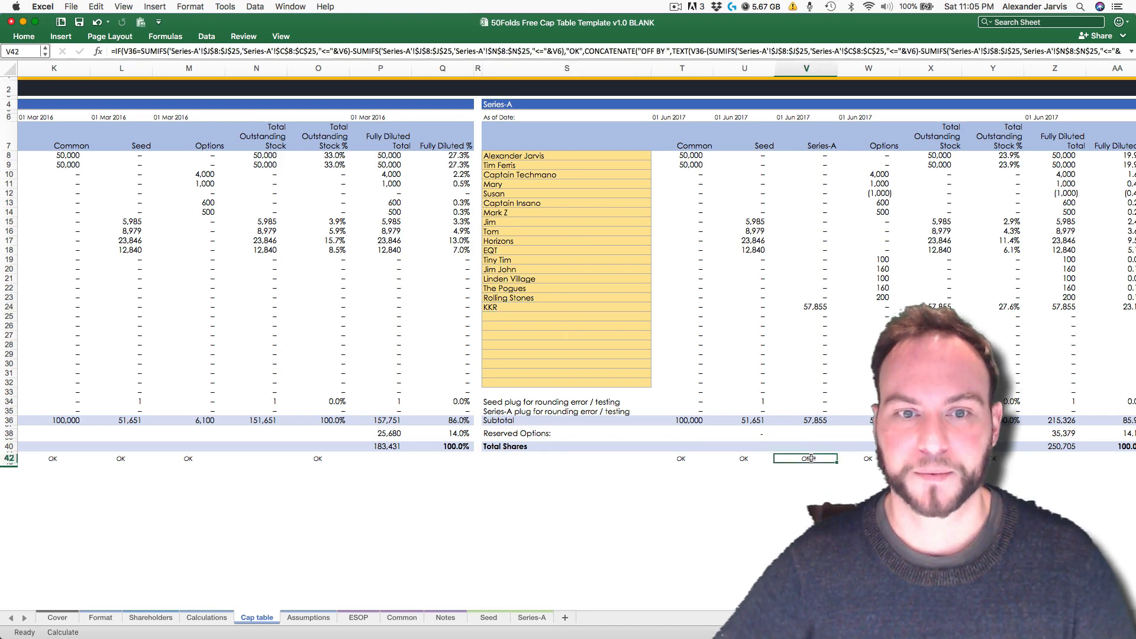
Step: Review the shareholders' Fully Diluted % figures in column AA of the Series-A cap table, including KKR's in AA24
left_click(753, 394)
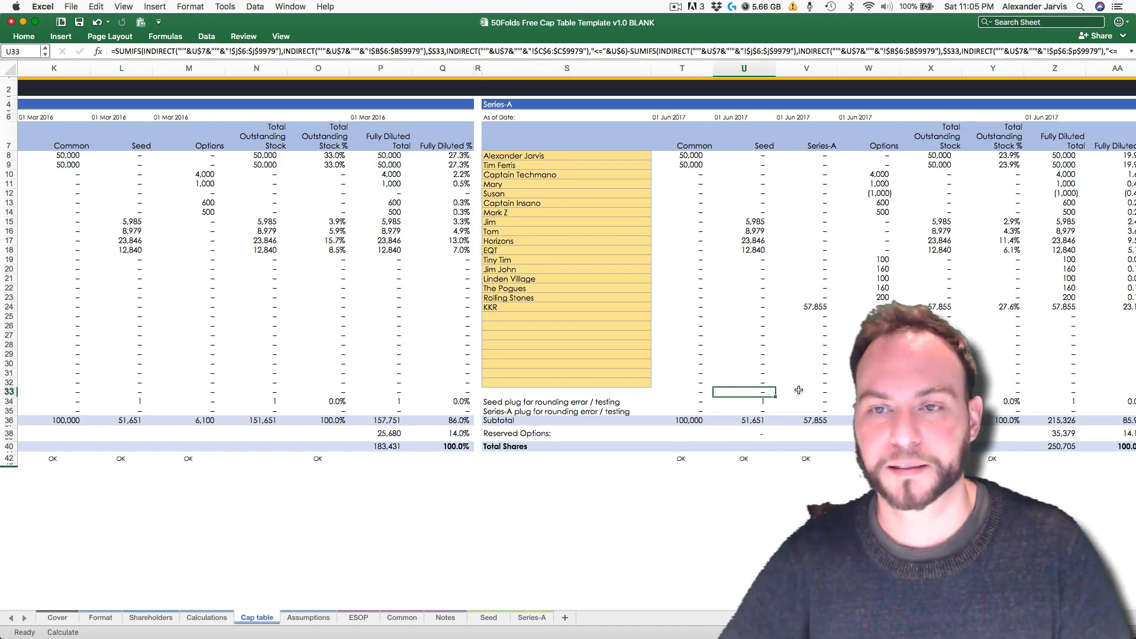
scroll(798, 390, "right", 2)
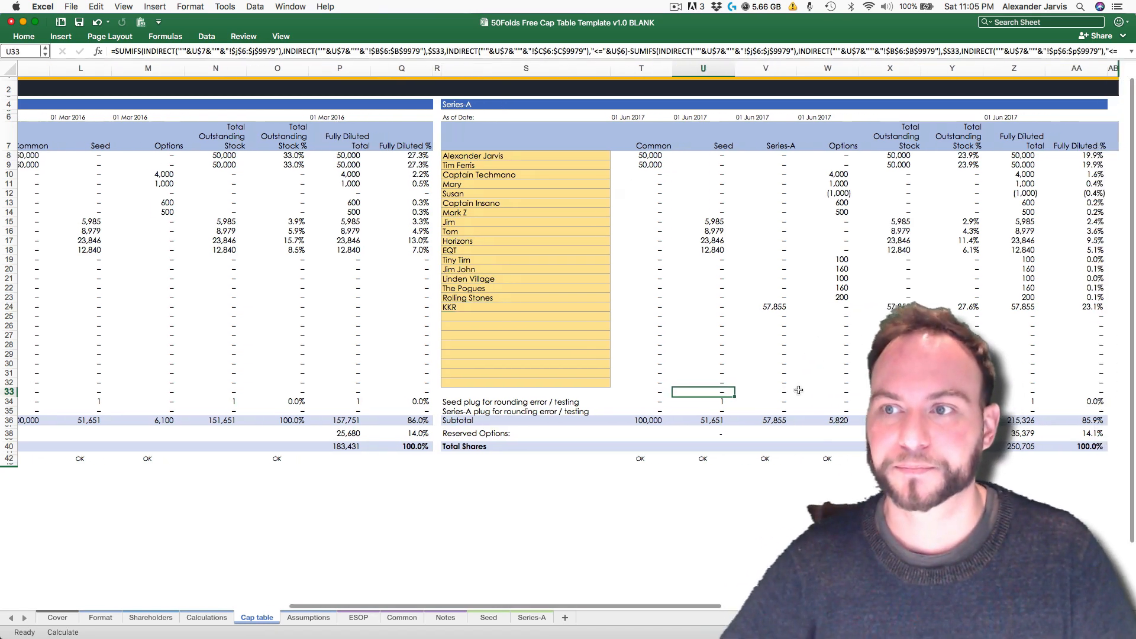
left_click(1101, 305)
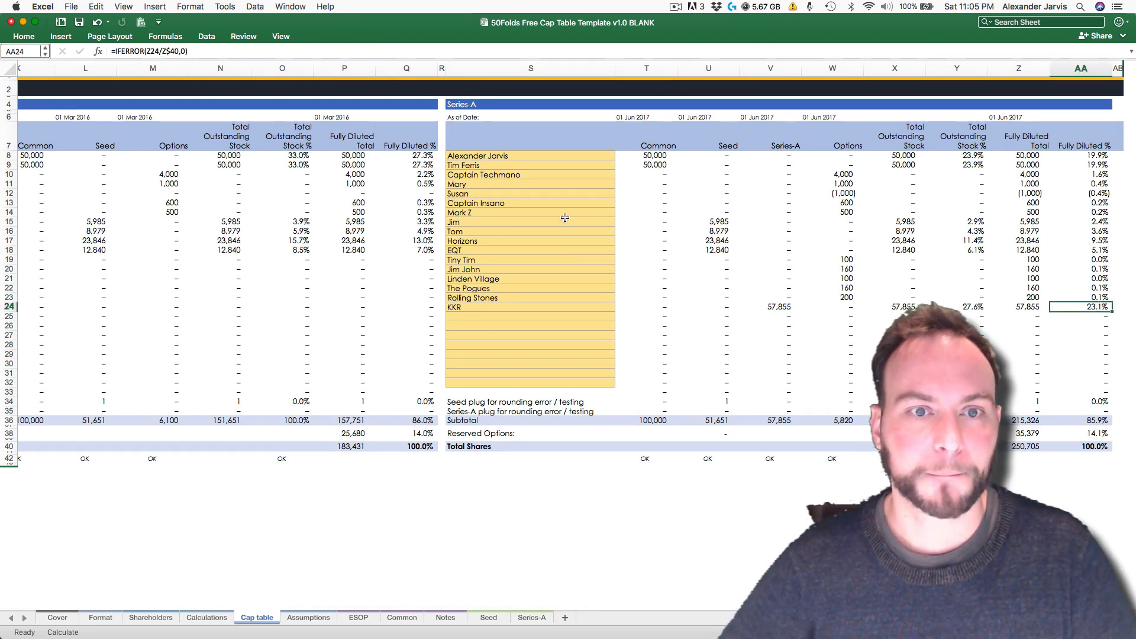
left_click(625, 247)
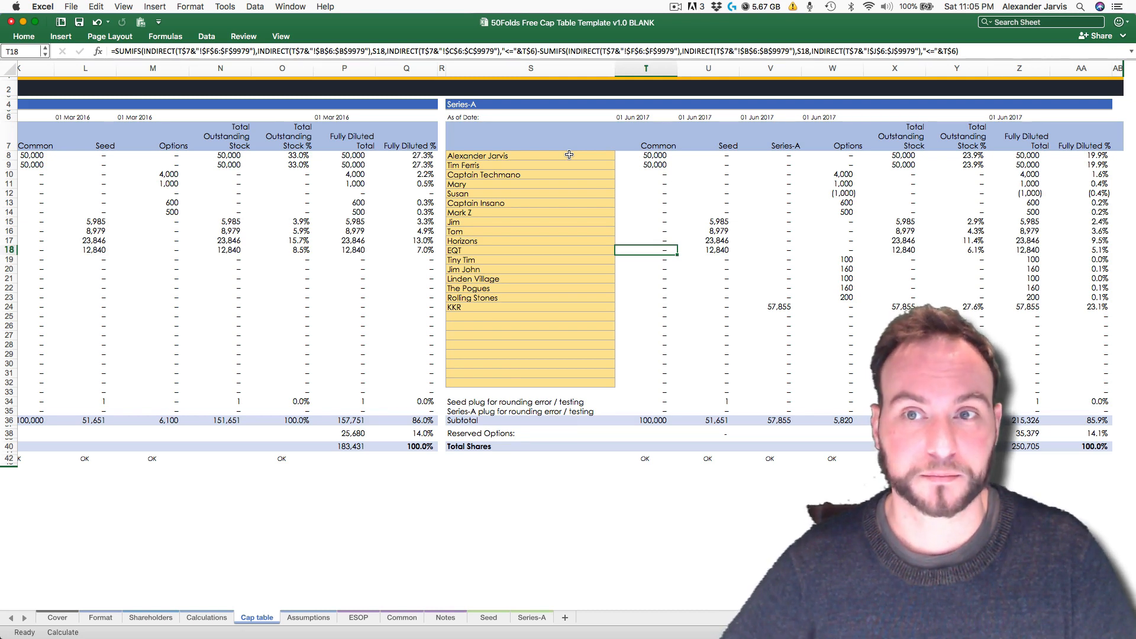
left_click(1095, 155)
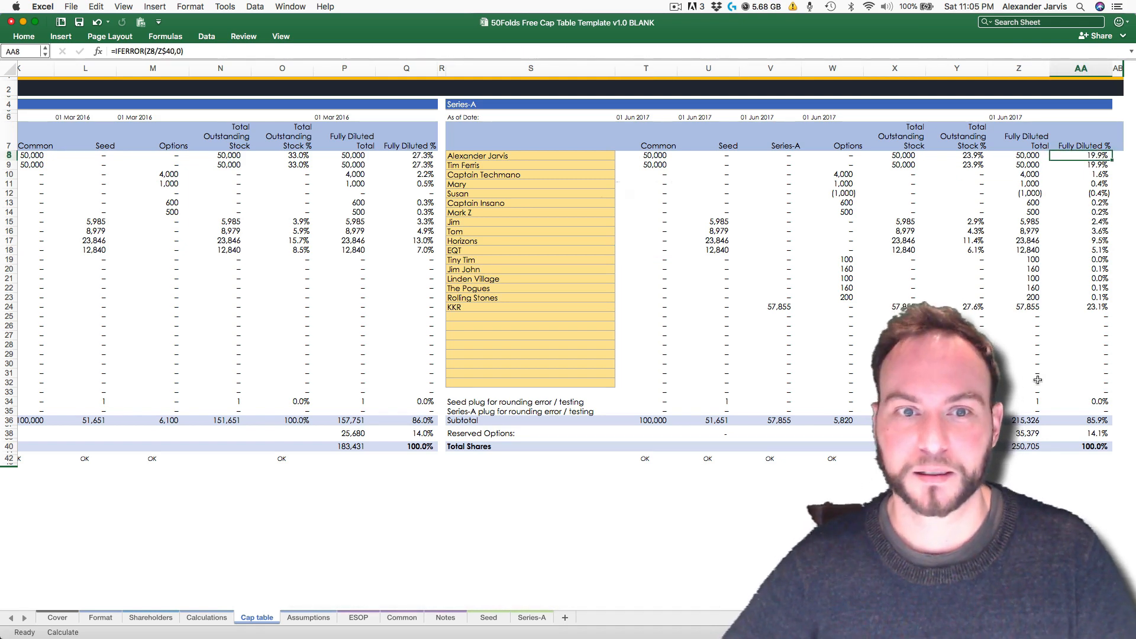
left_click(1102, 165)
left_click(1101, 174)
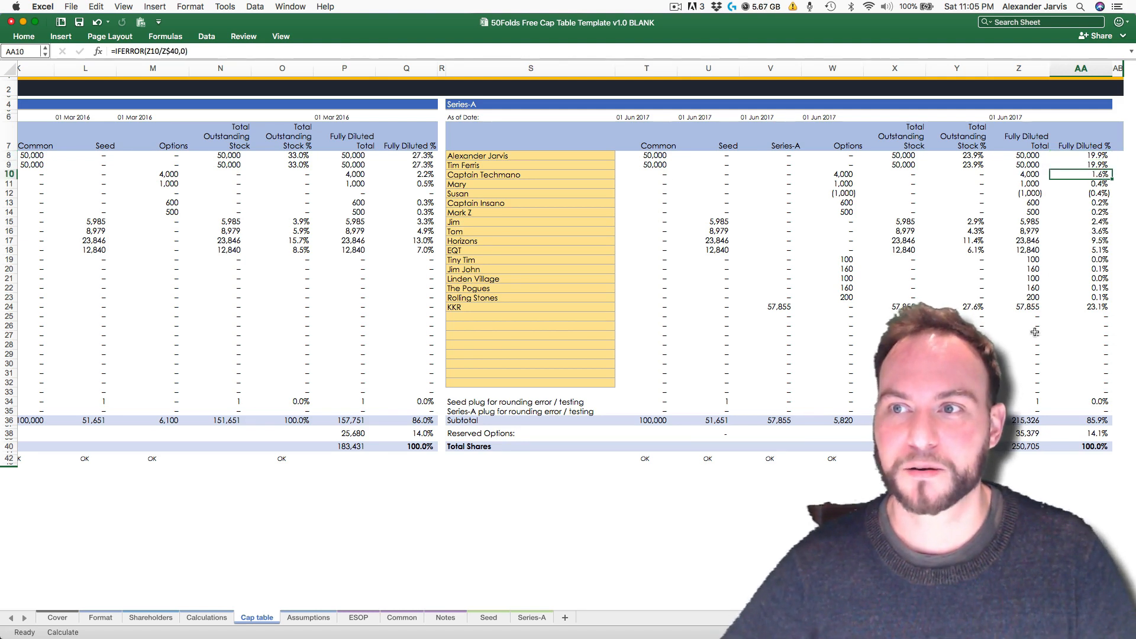
key("Down")
key("Down")
key("Down")
key("Down")
key("Down")
key("Down")
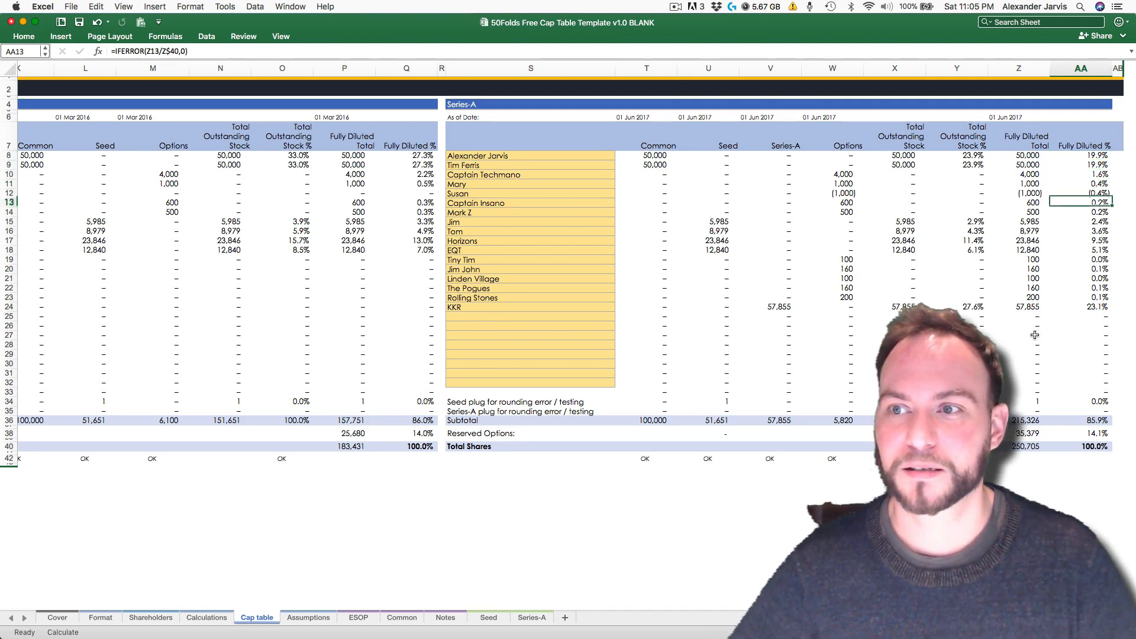
Step: Highlight the investor and option-holder rows of the Series-A cap table from row 15 down to KKR's row for review
key("shift+space")
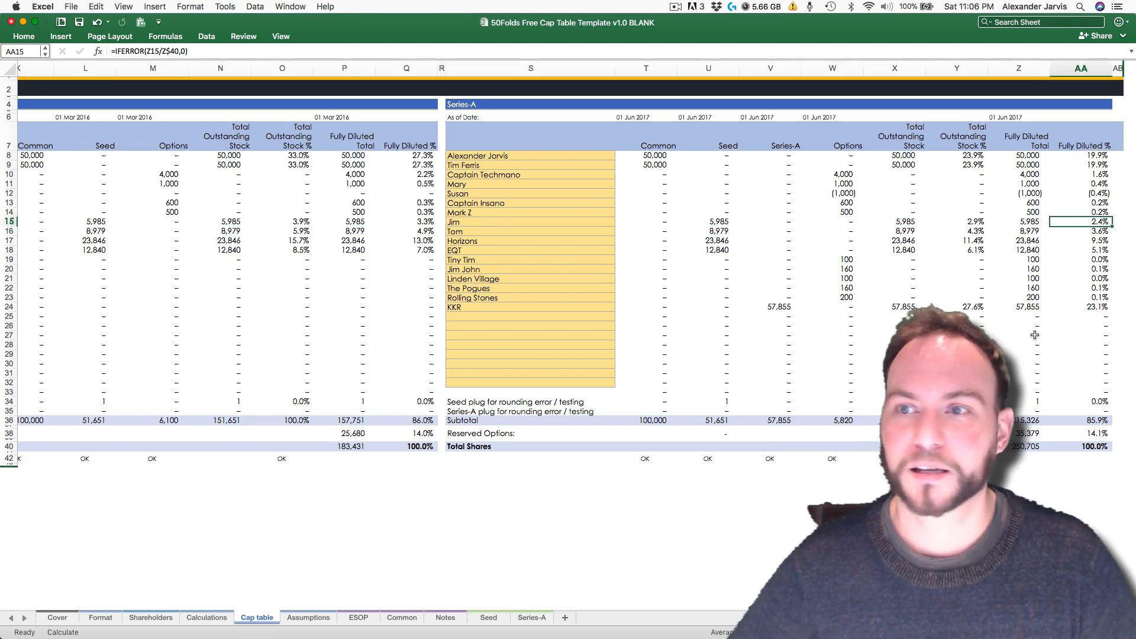
key("shift+Up")
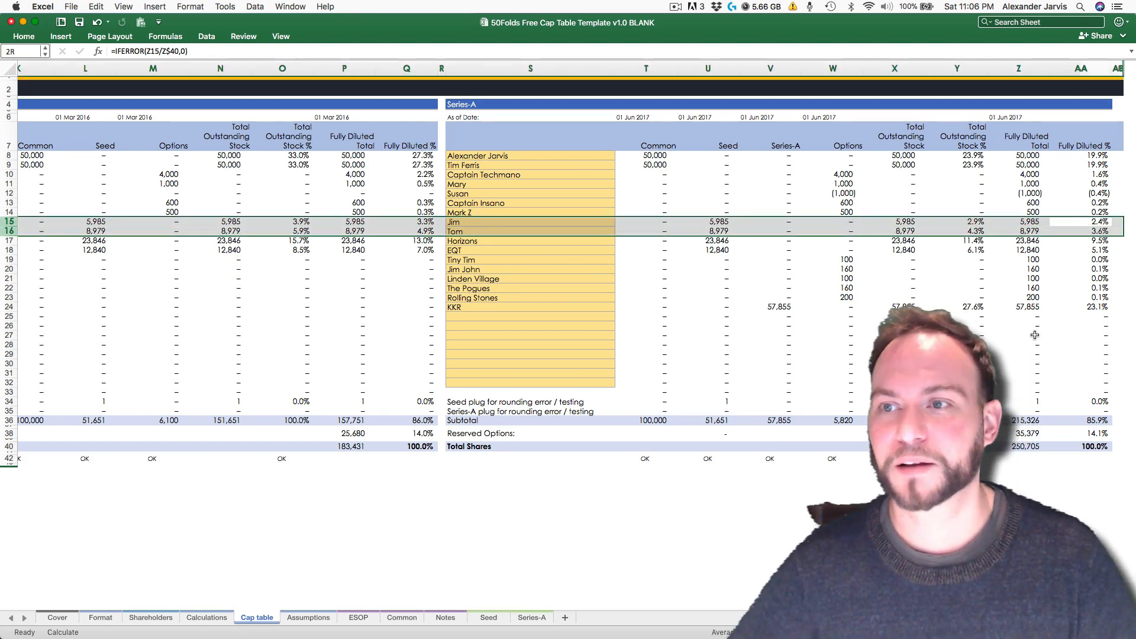
key("shift+Down")
key("shift+Down")
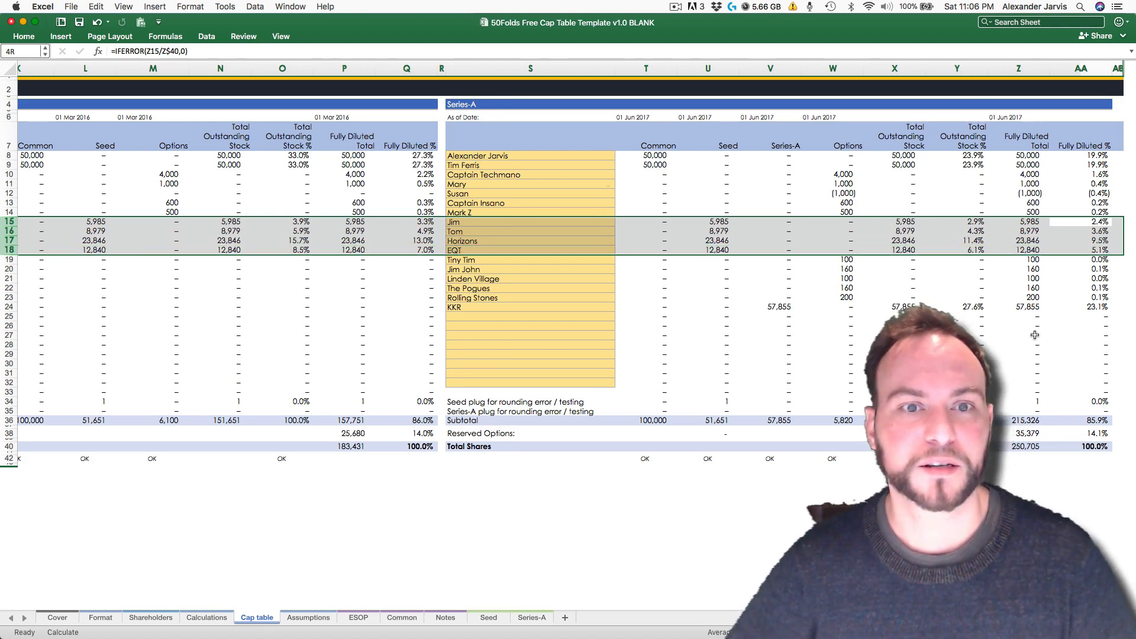
key("shift+Down")
key("shift+Down")
key("shift+Down")
key("shift+Down")
key("shift+Down")
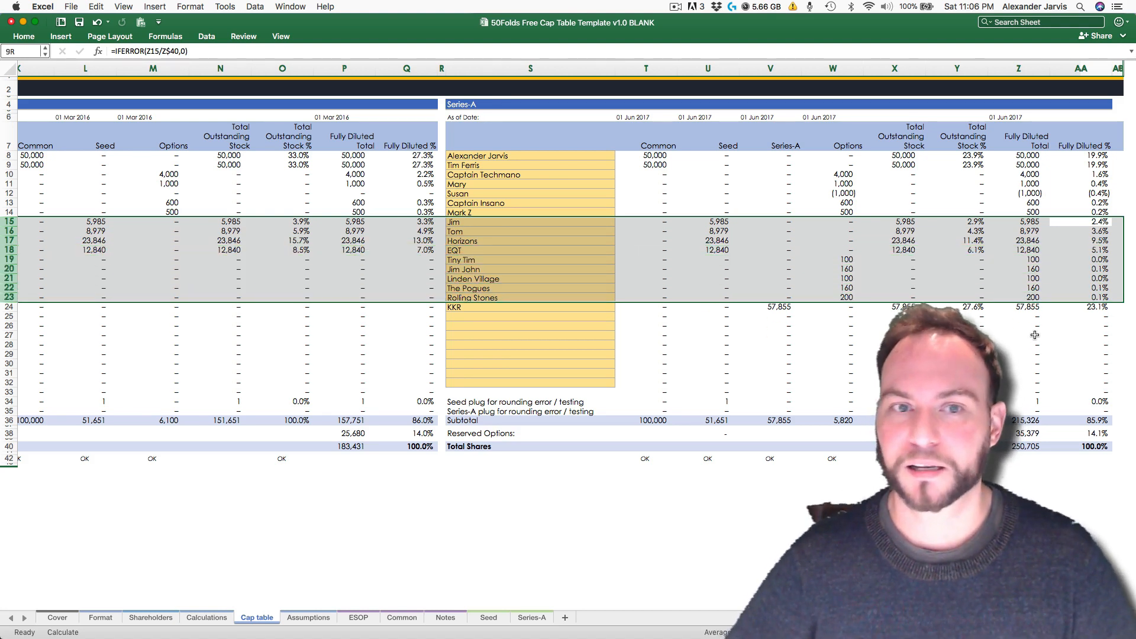
key("shift+Down")
left_click(1077, 350)
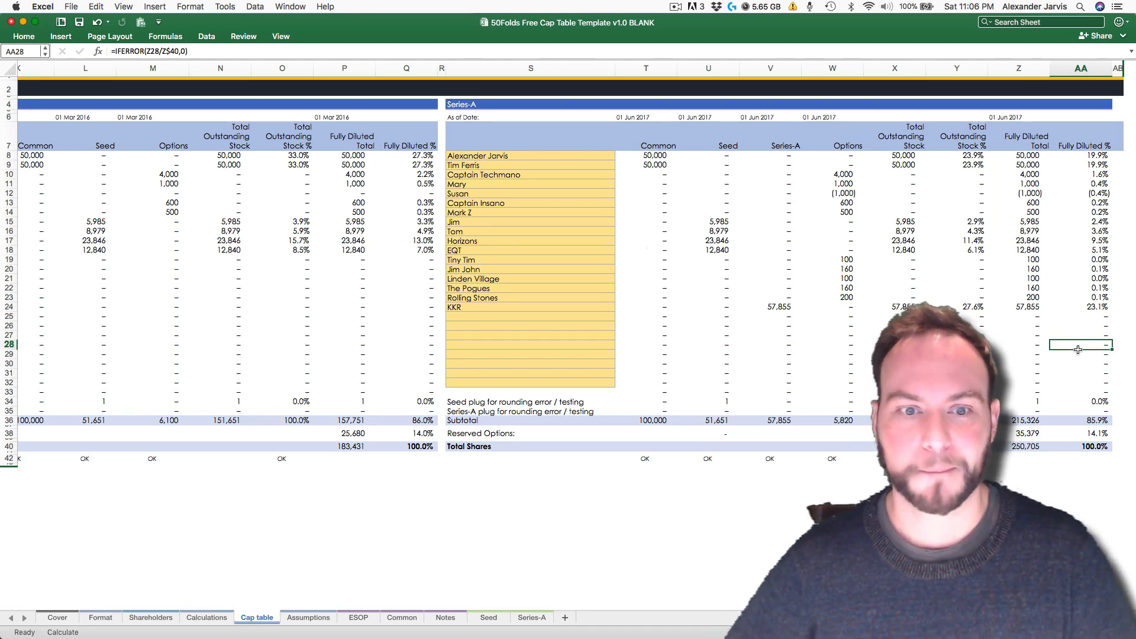
Step: Bring up the Calculations sheet at its Terms and Checks sections
key("Home")
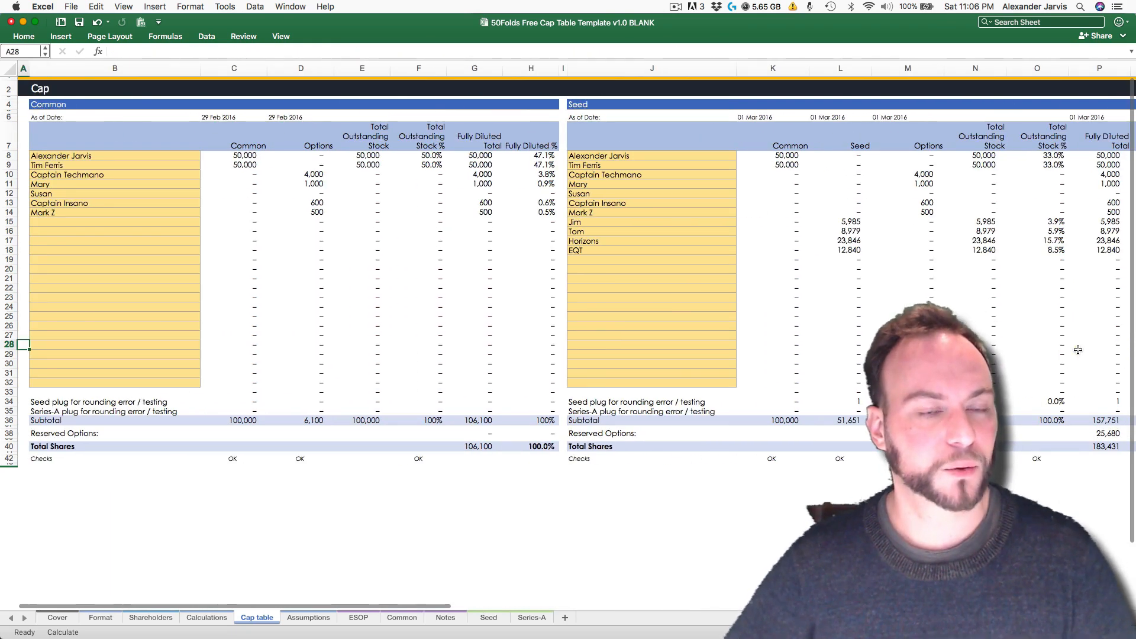
key("ctrl+Page_Up")
key("ctrl+Page_Up")
key("ctrl+Page_Up")
key("ctrl+Page_Down")
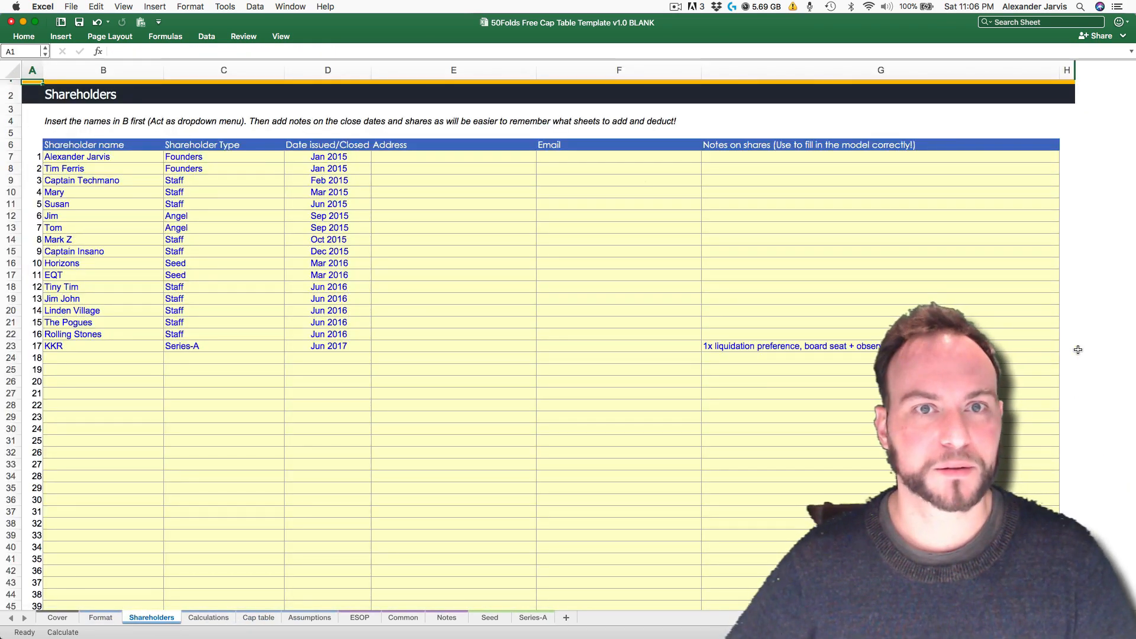
key("ctrl+Page_Down")
scroll(1078, 349, "up", 3)
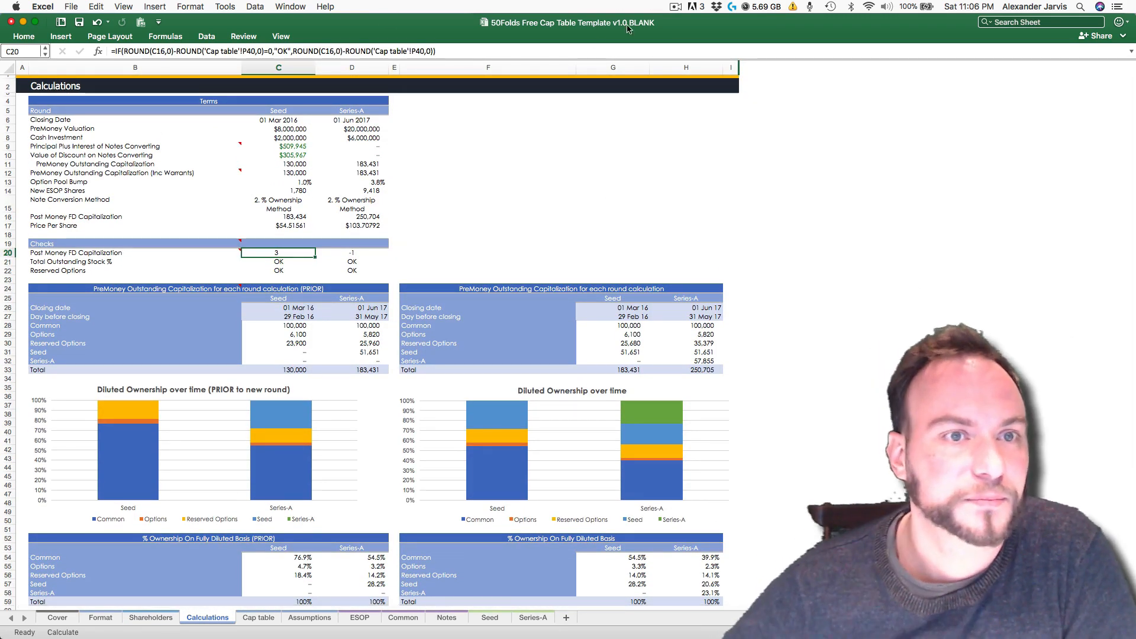
Step: Examine the Series-A terms through Post Money FD Capitalization in D16, the capitalization total in H33, and the diluted ownership charts
left_click(405, 154)
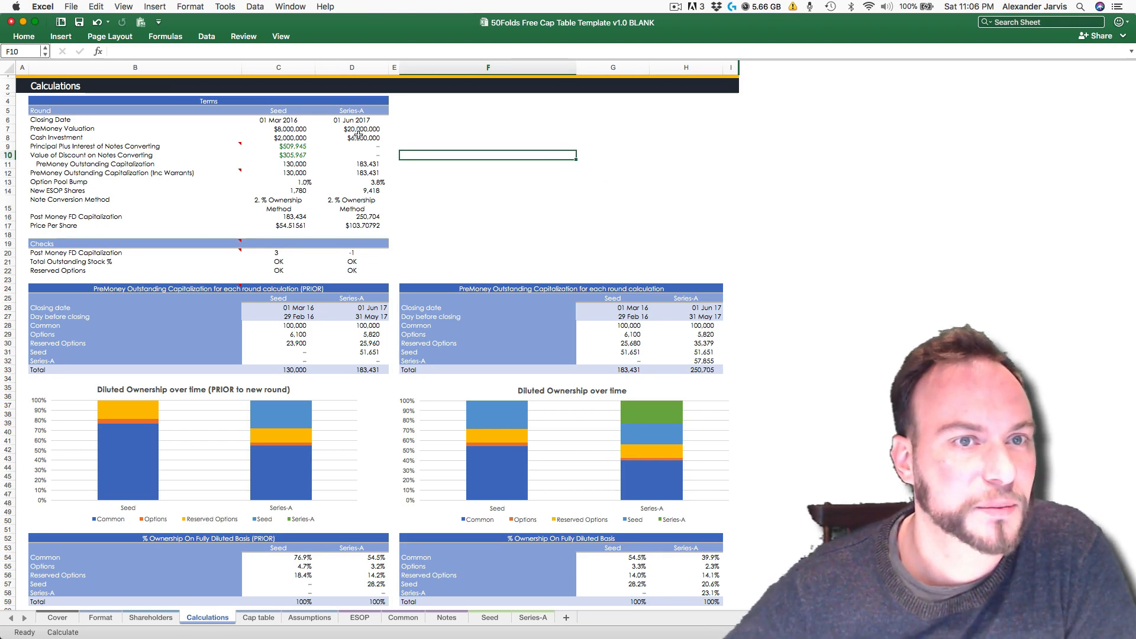
left_click(382, 181)
left_click(371, 201)
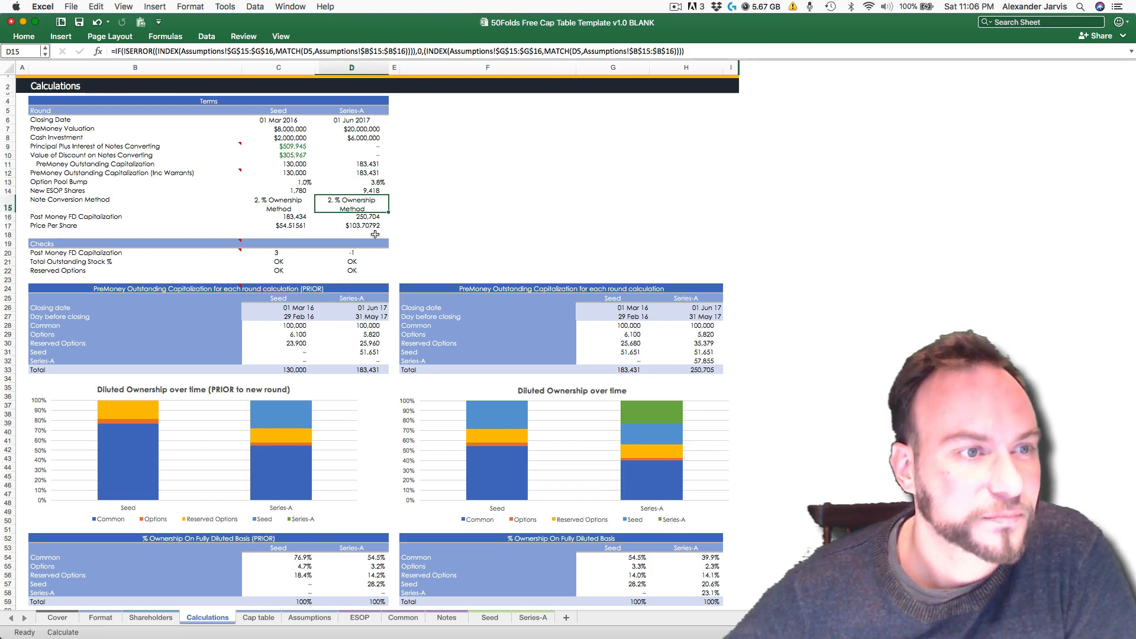
key("Down")
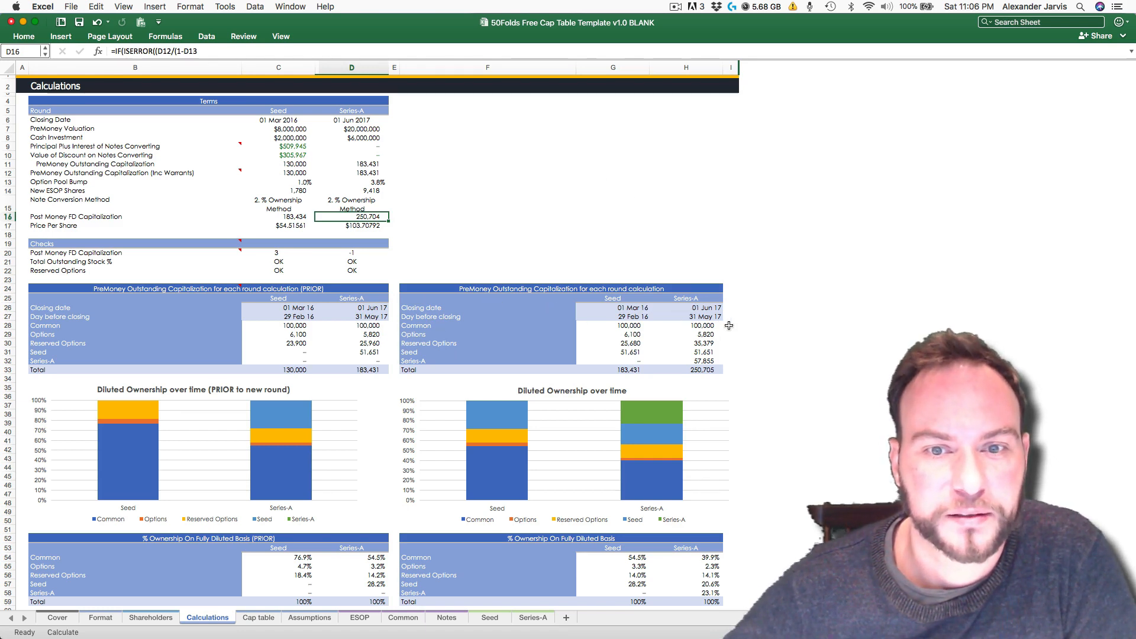
left_click(703, 369)
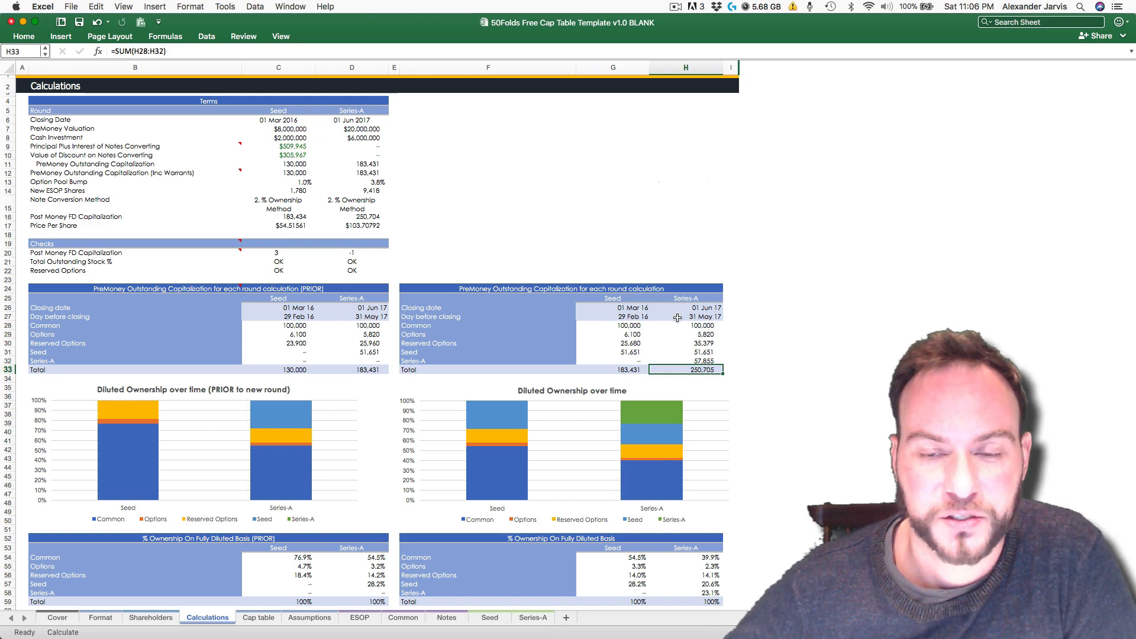
scroll(676, 317, "down", 3)
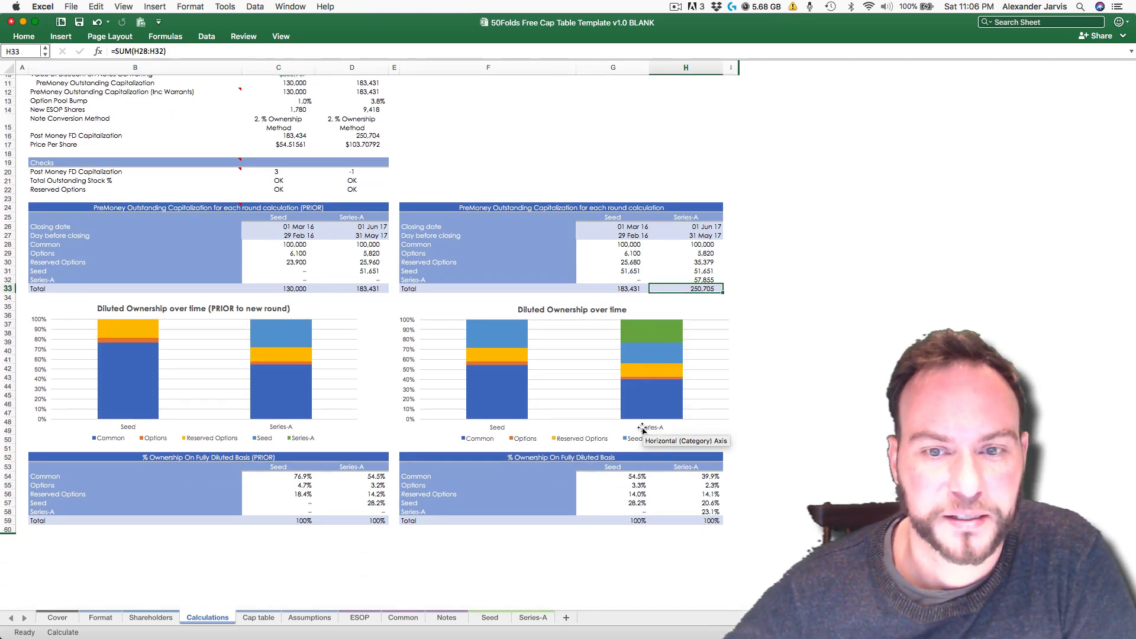
Step: Review the Cap table sheet from Common across to Series-A, inspect the options formula in W10, and highlight S7:Z40
left_click(258, 618)
left_click(251, 220)
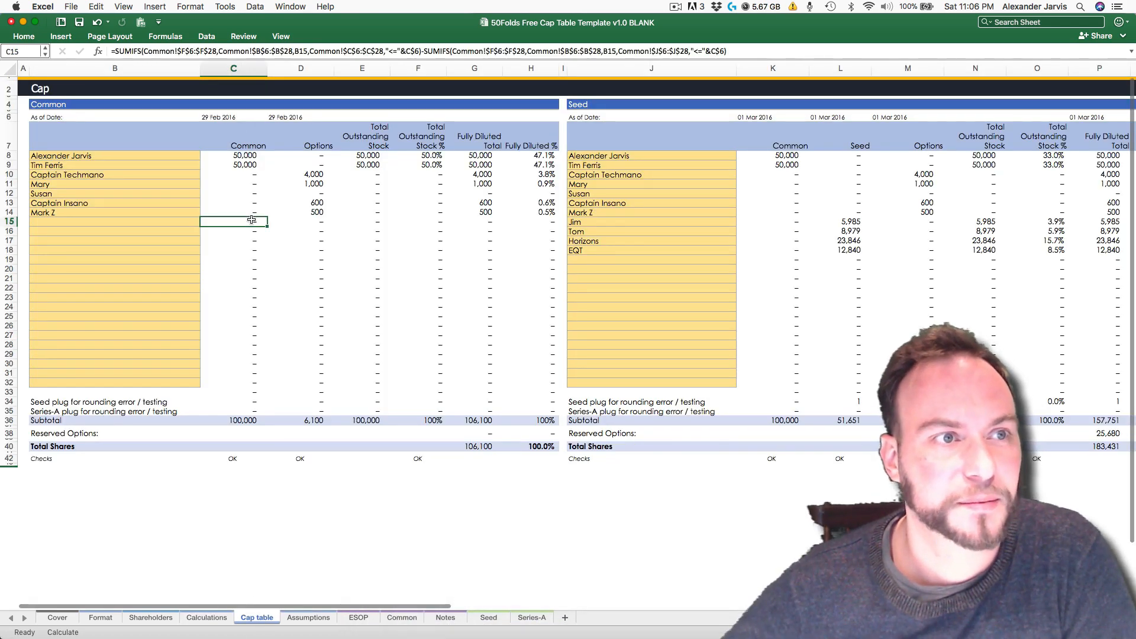
scroll(251, 219, "right", 3)
scroll(252, 220, "right", 5)
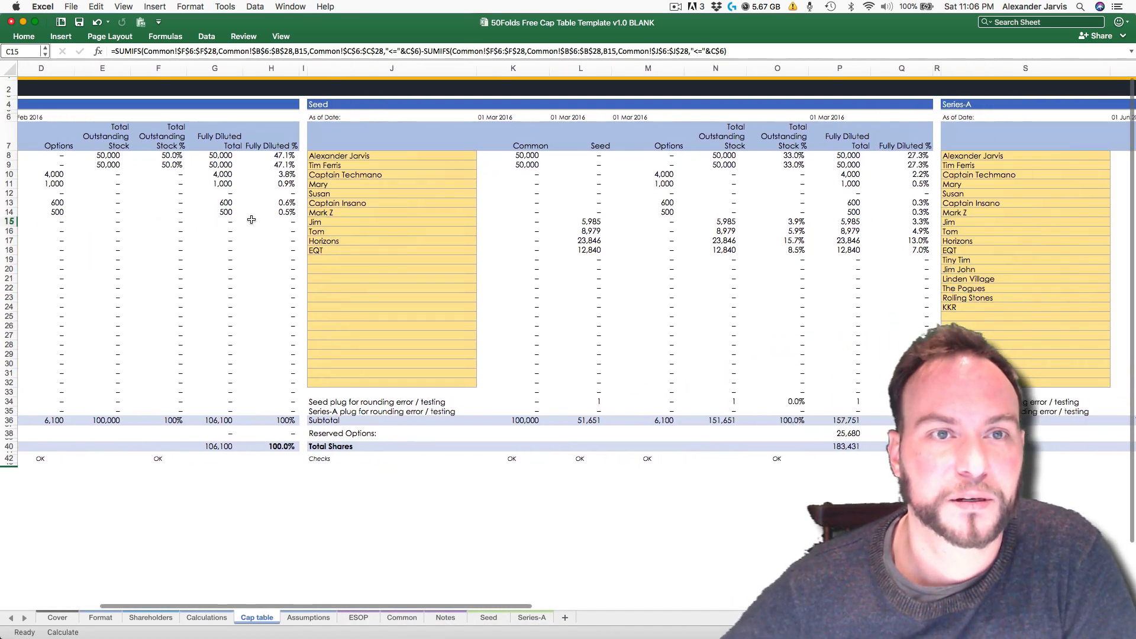
scroll(495, 205, "right", 10)
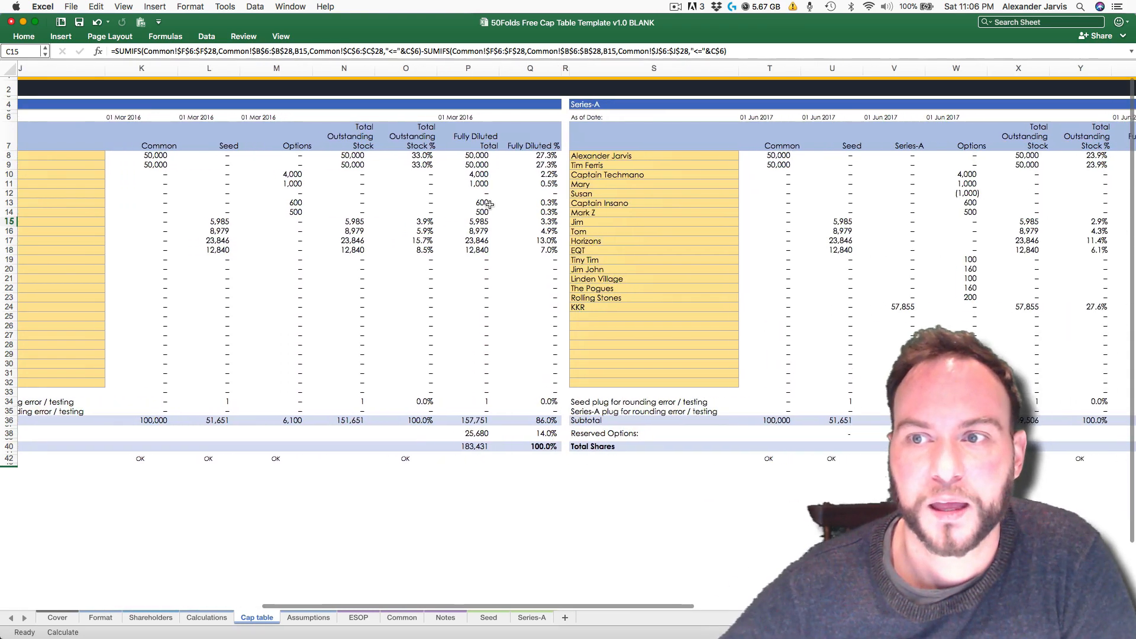
scroll(490, 204, "left", 1)
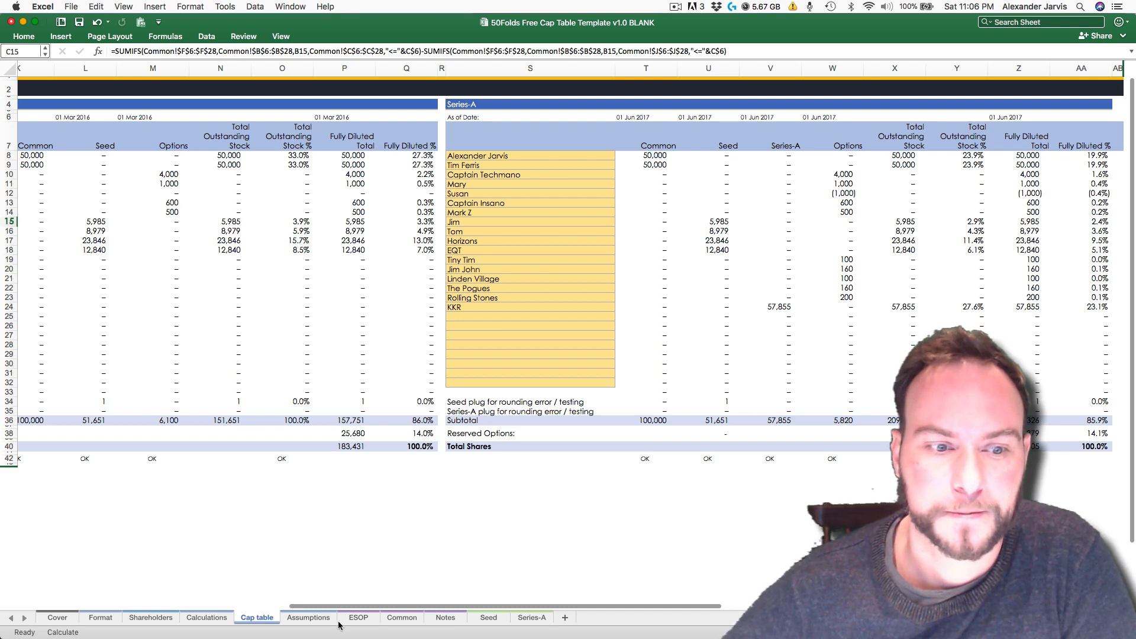
left_click(849, 175)
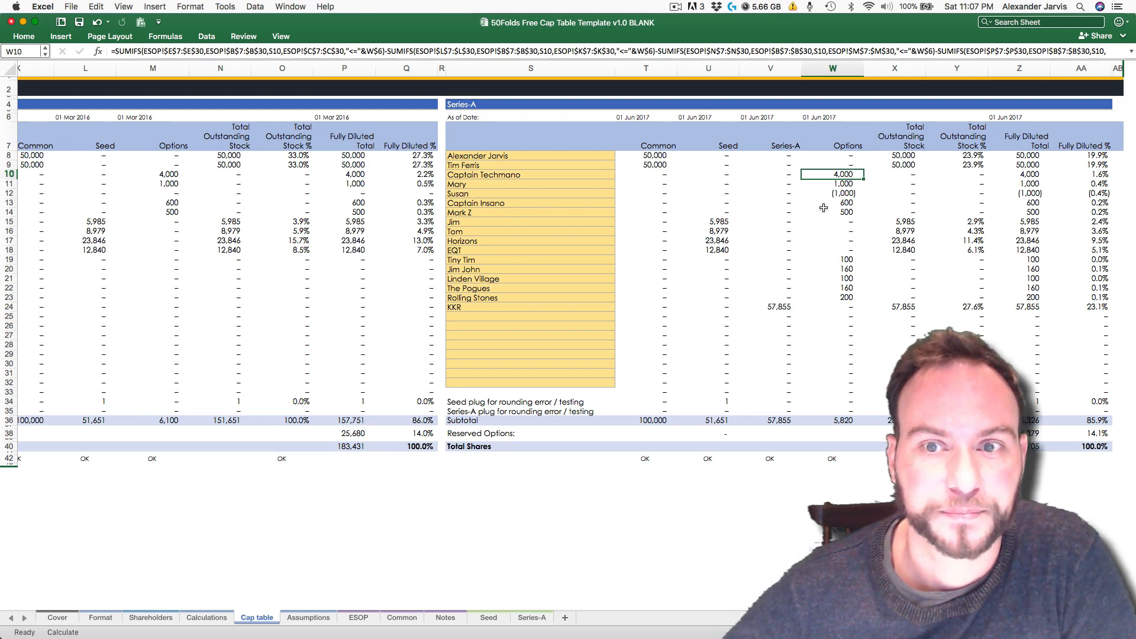
left_click_drag(556, 133, 1044, 446)
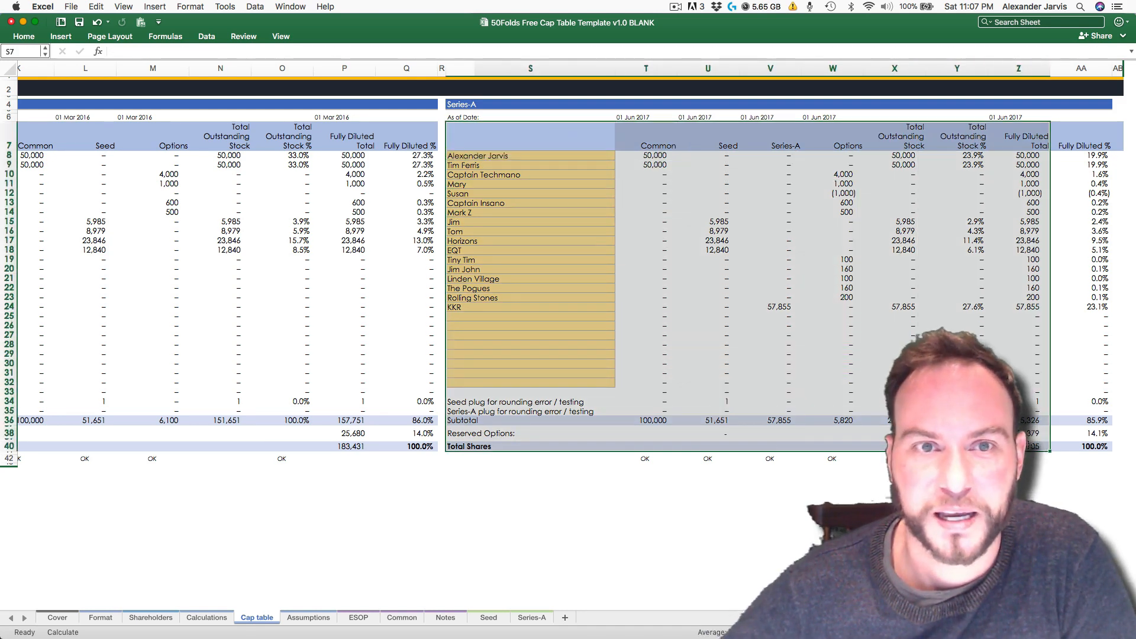
Step: Review the Seed and Series-A round terms and the ESOP columns on the Assumptions sheet
left_click(315, 618)
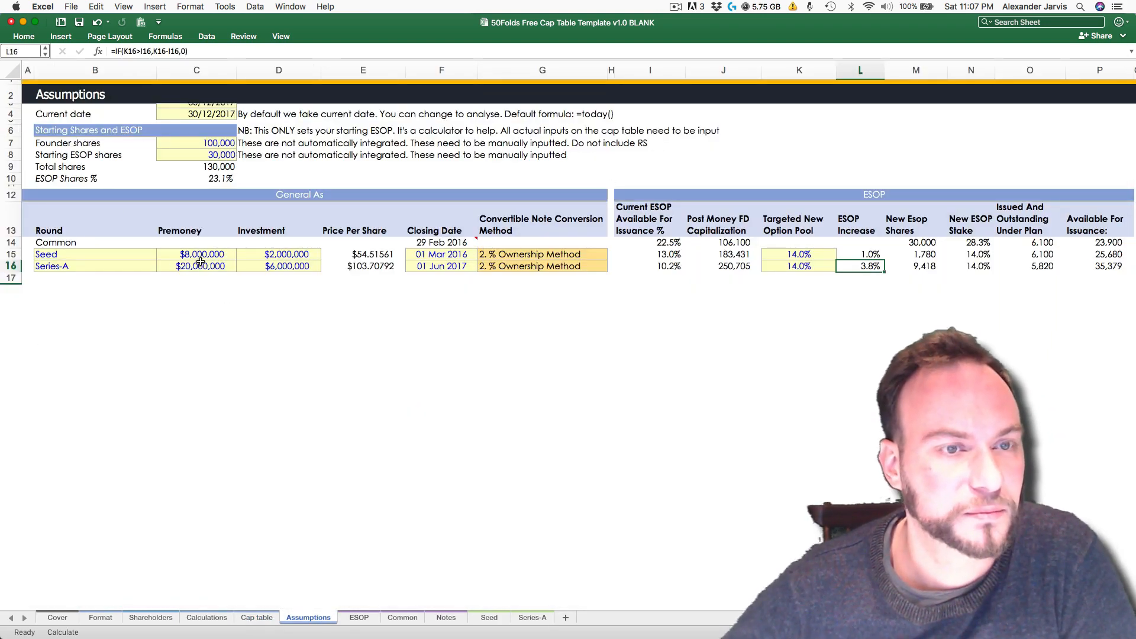
scroll(537, 258, "right", 2)
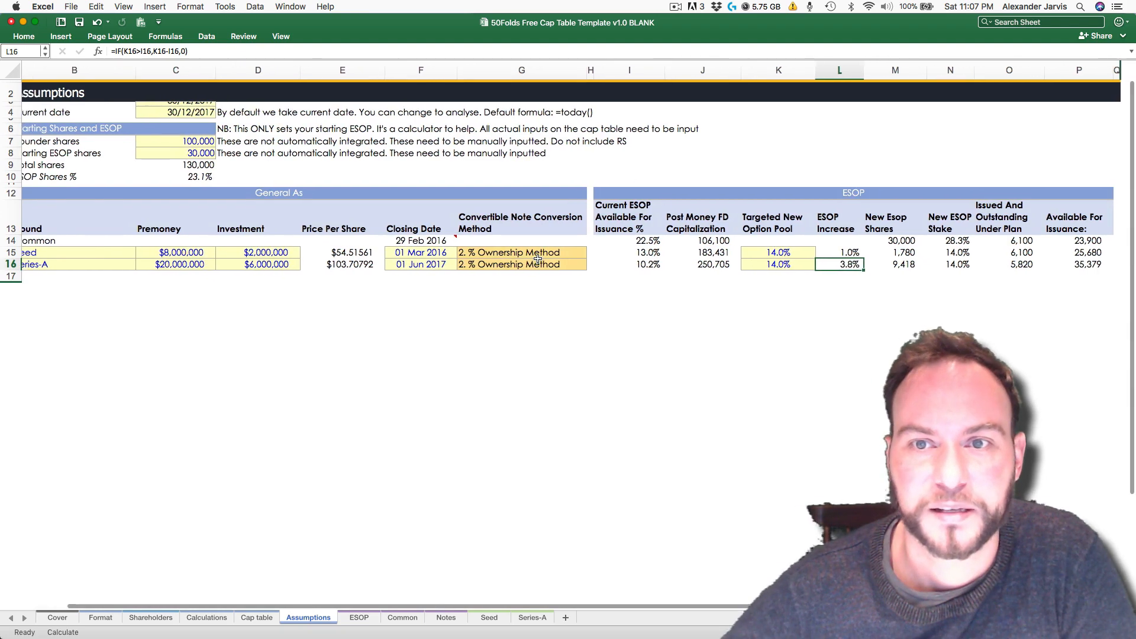
scroll(537, 259, "left", 1)
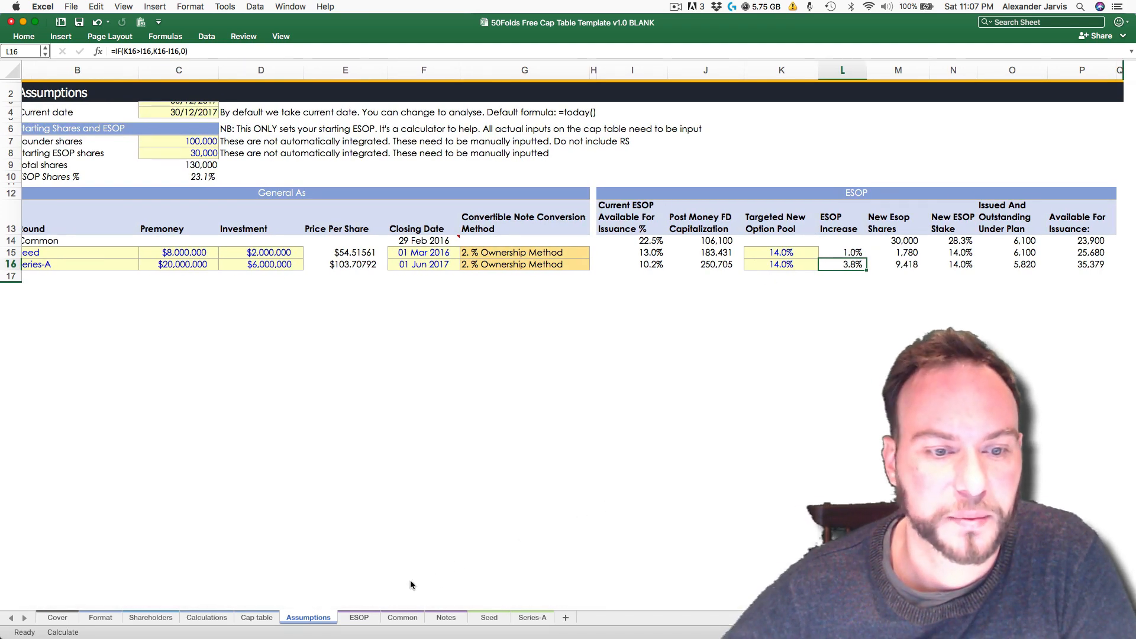
Step: Review the option grants on the ESOP sheet, across to the vesting, exercise and cancellation columns
left_click(365, 617)
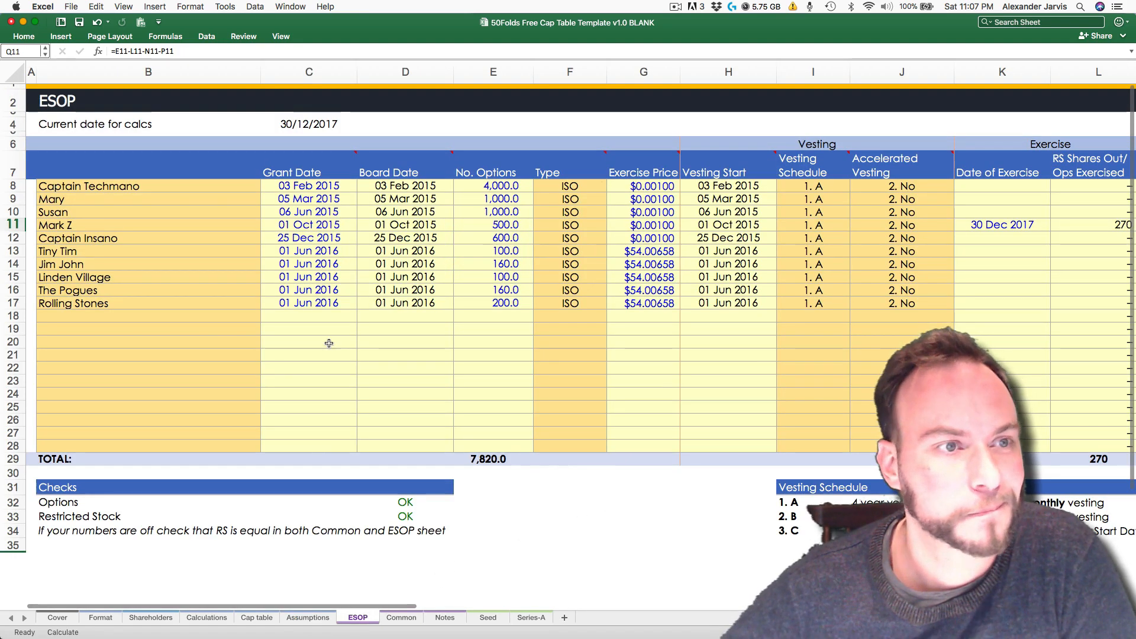
left_click(332, 318)
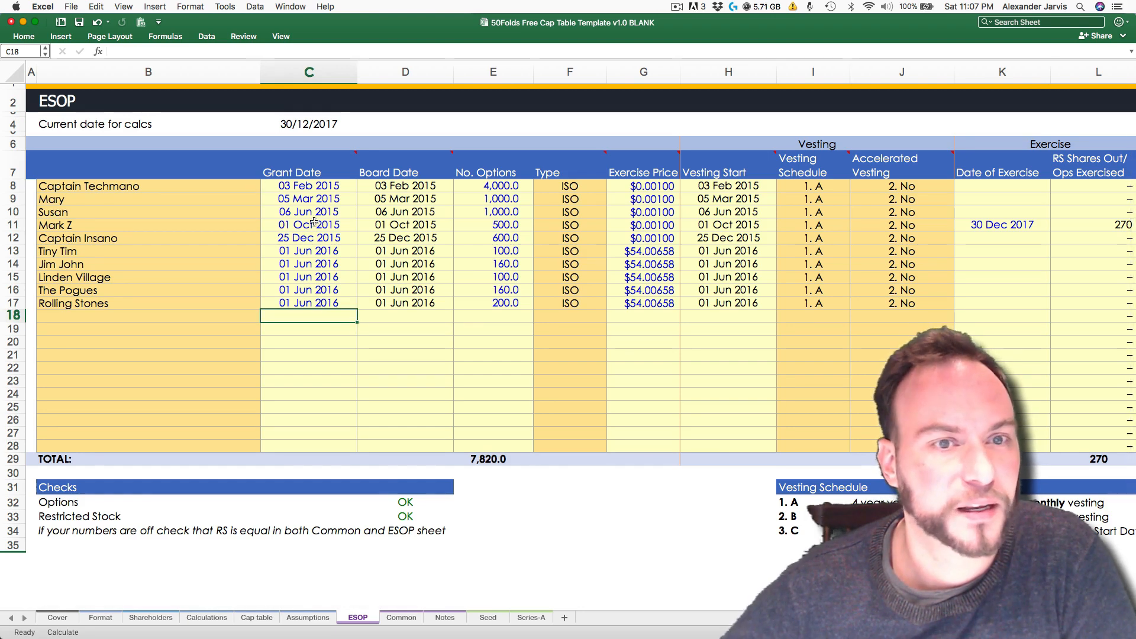
scroll(591, 230, "right", 10)
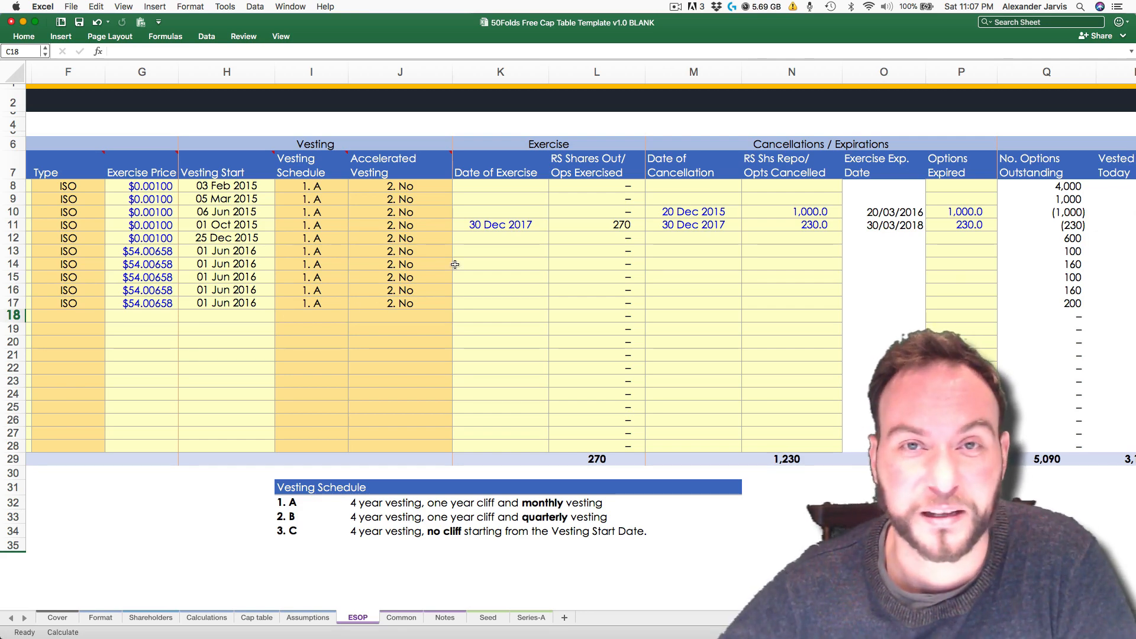
Step: Review the ESOP sheet from the grant columns across to Outstanding / Vested, and inspect the Vested Today formula in R14
scroll(455, 265, "right", 10)
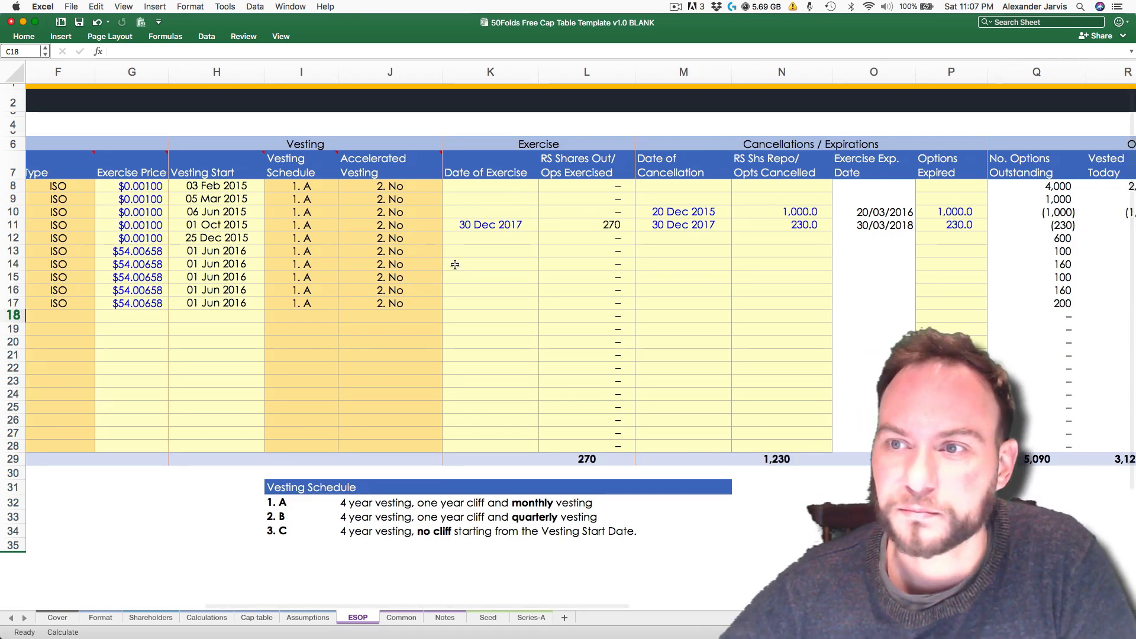
scroll(455, 264, "right", 3)
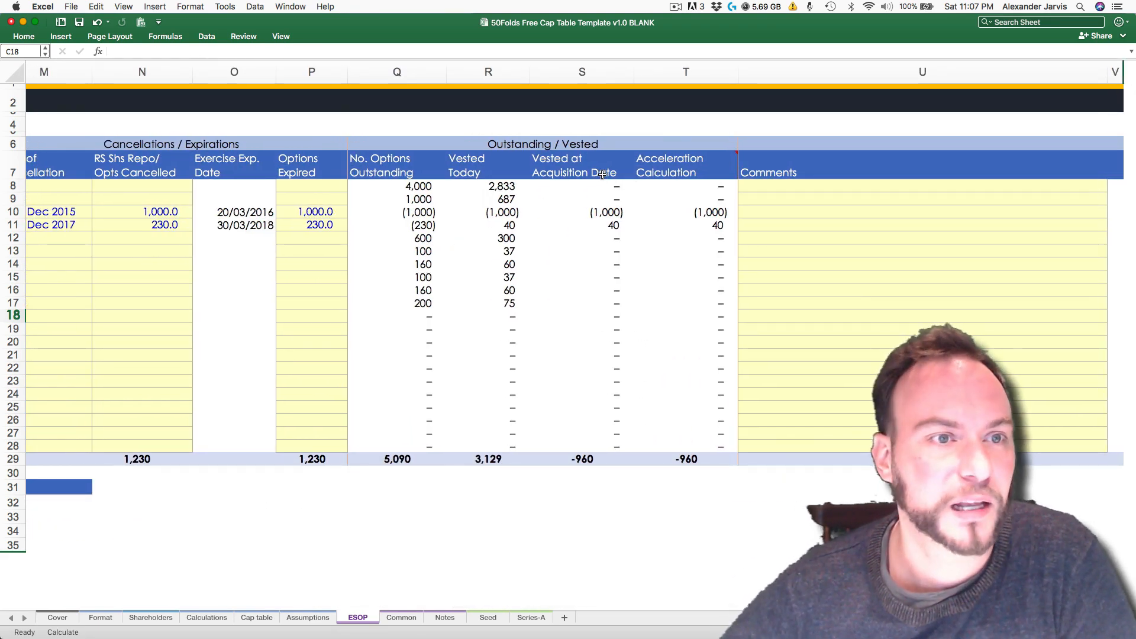
scroll(446, 270, "left", 15)
scroll(447, 270, "left", 2)
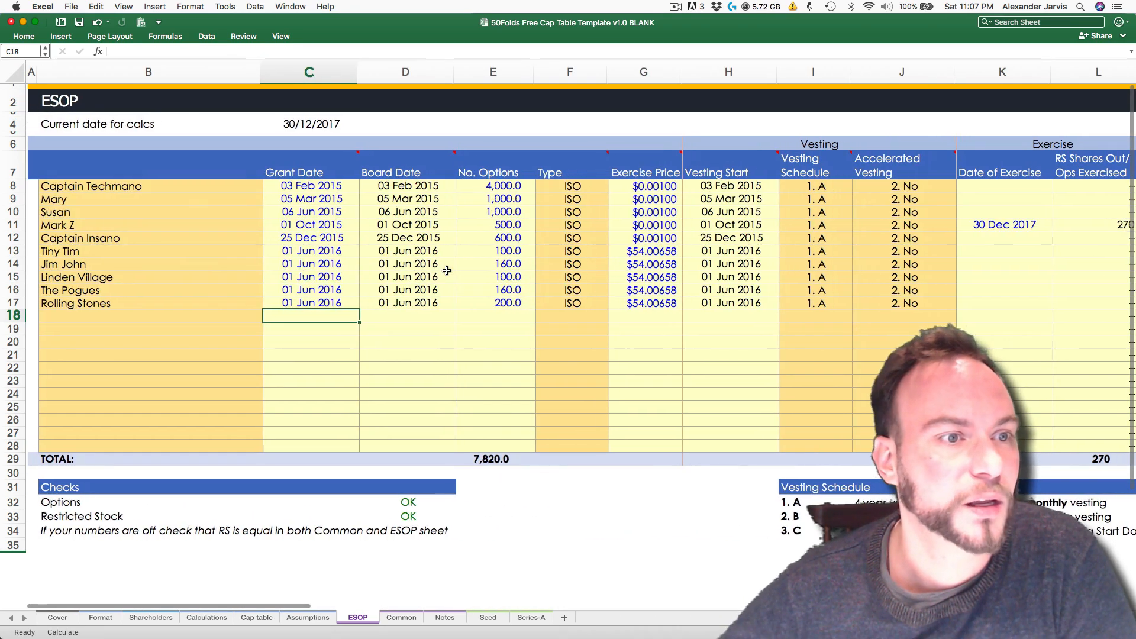
scroll(554, 267, "right", 12)
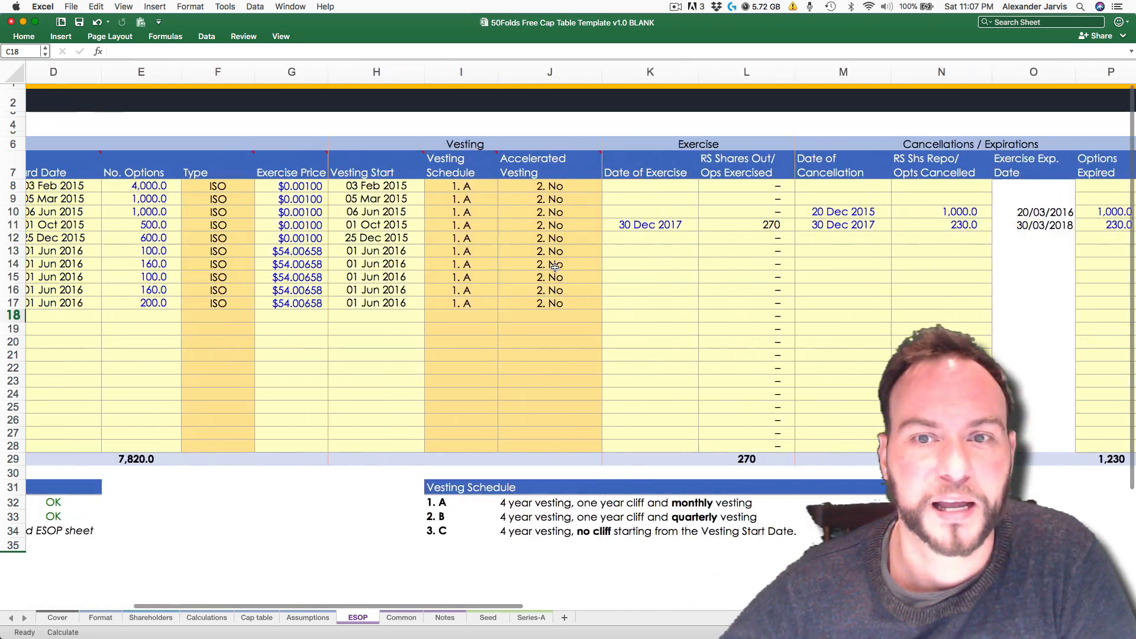
scroll(554, 267, "right", 1)
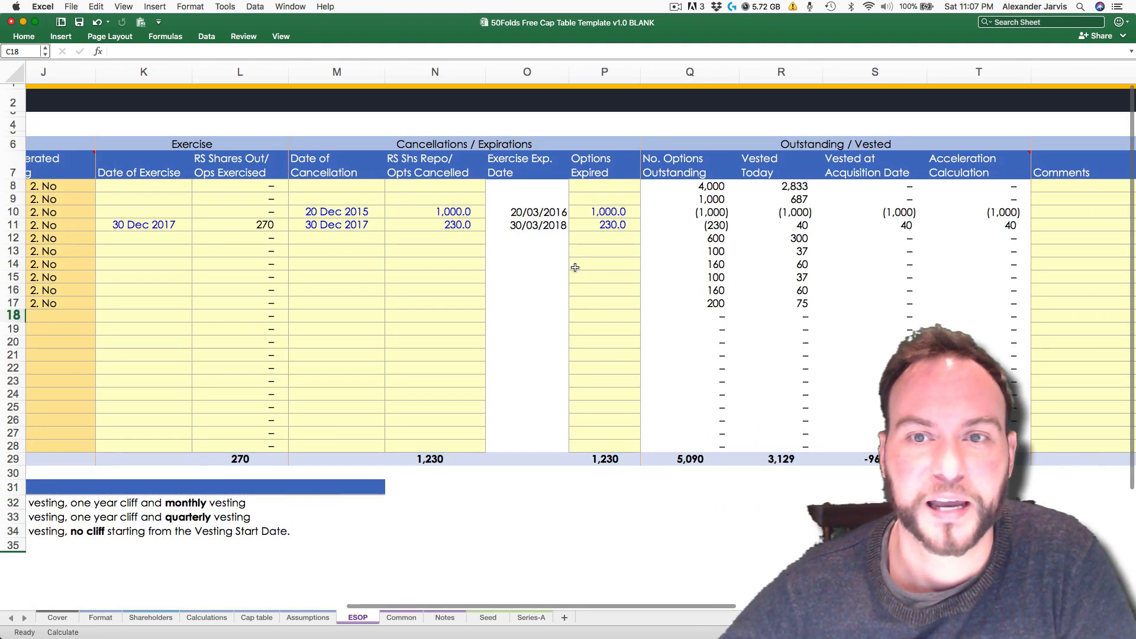
left_click(807, 265)
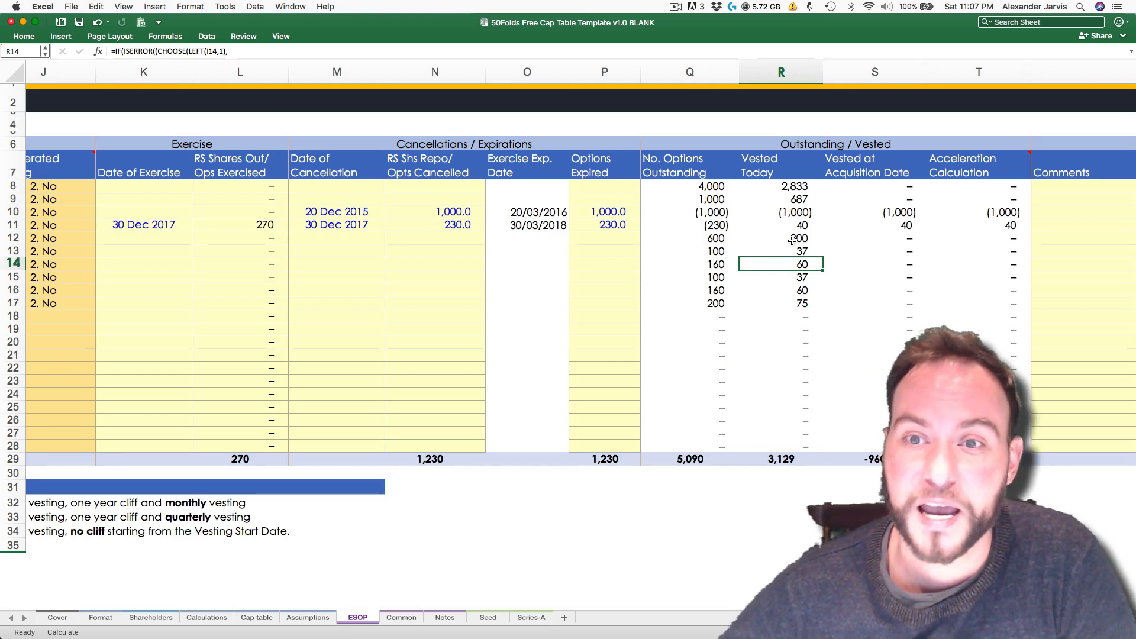
Step: Set Accelerated Vesting in J14 to 1. Yes and check the acceleration calculation in T14
left_click(63, 266)
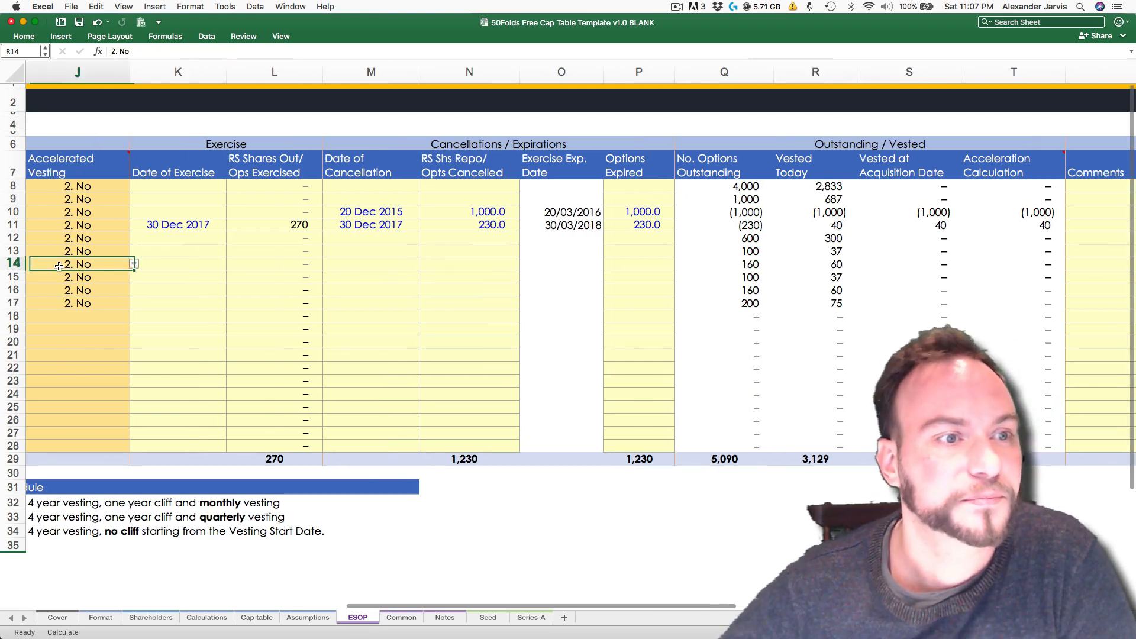
left_click(135, 265)
left_click(52, 277)
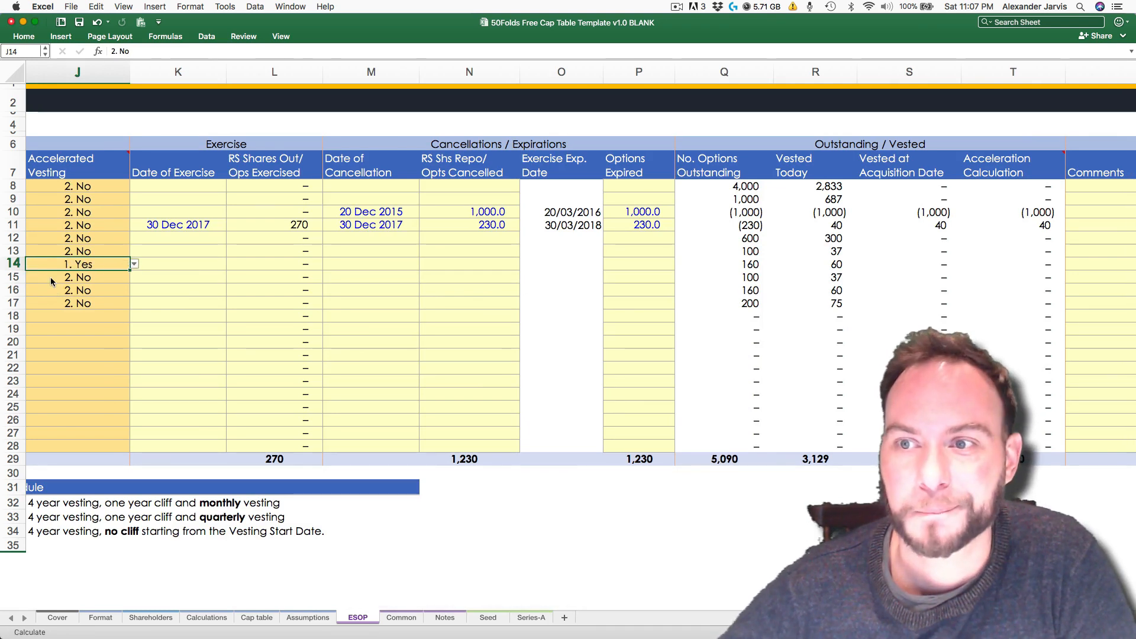
left_click(1034, 266)
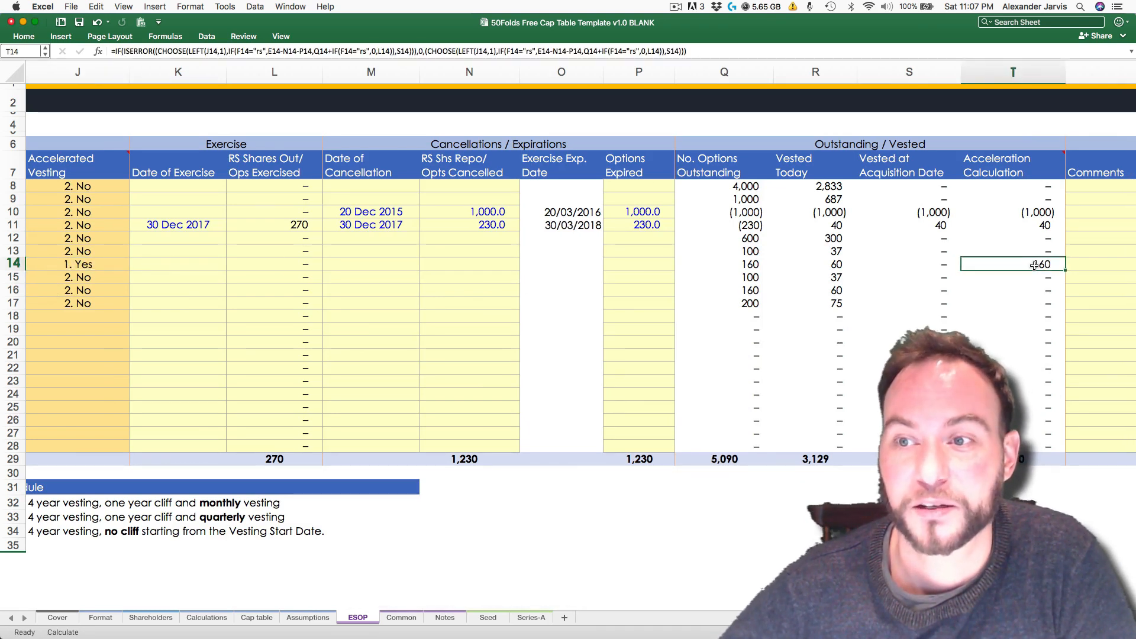
Step: Return Accelerated Vesting in J14 to 2. No
left_click(119, 265)
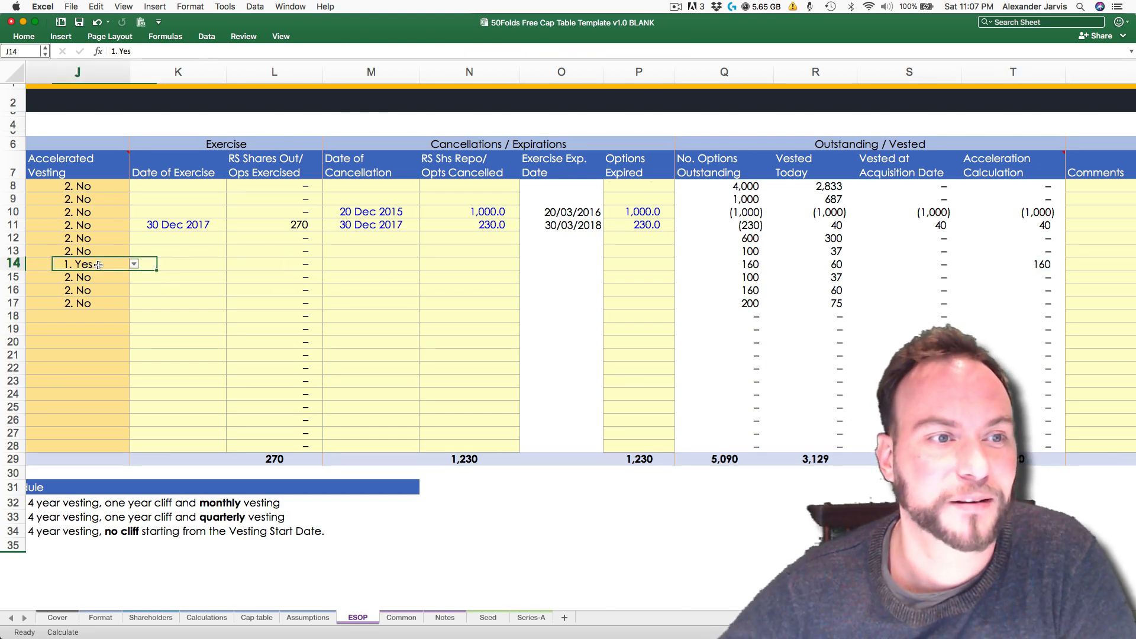
left_click(135, 264)
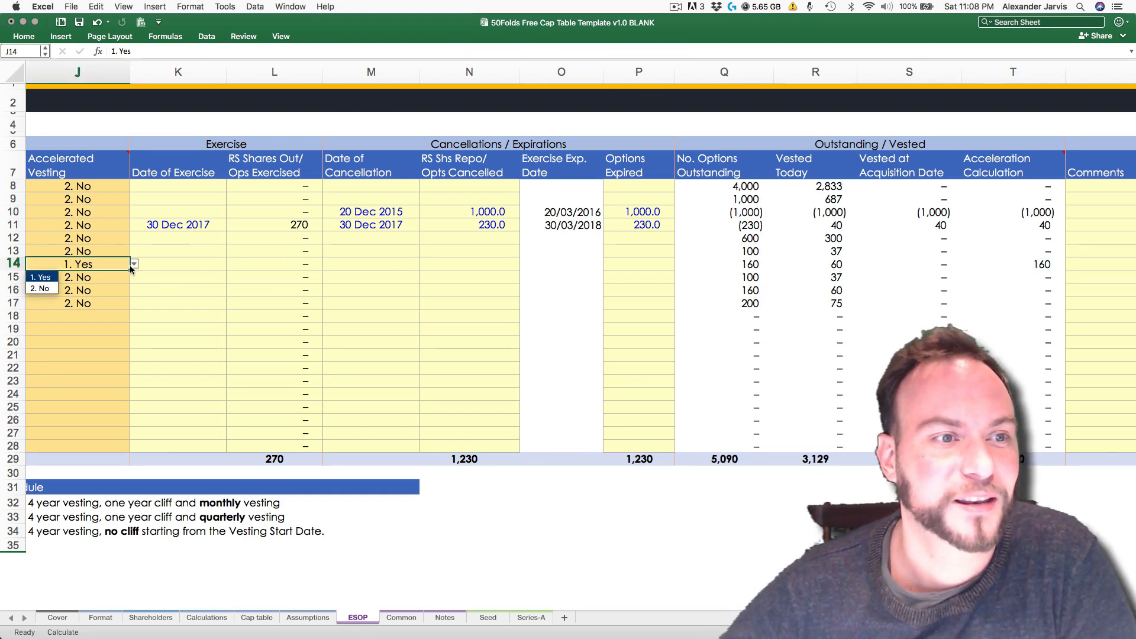
left_click(49, 289)
left_click(274, 314)
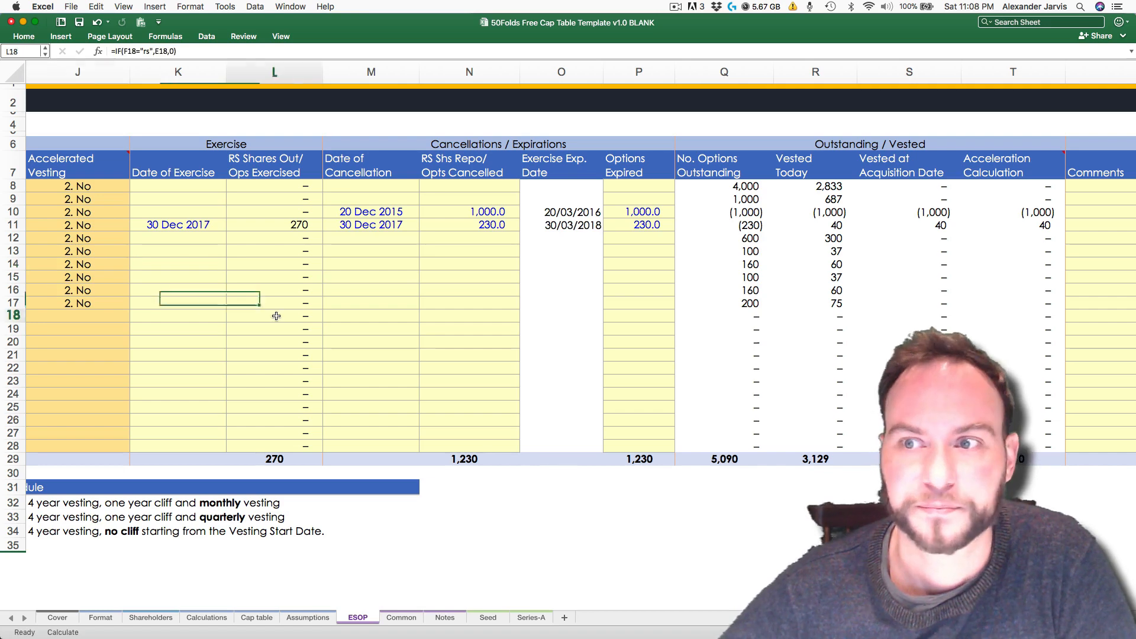
Step: Review the share issuances on the Common sheet, ending on the number of shares in F8 for the options exercise
left_click(395, 617)
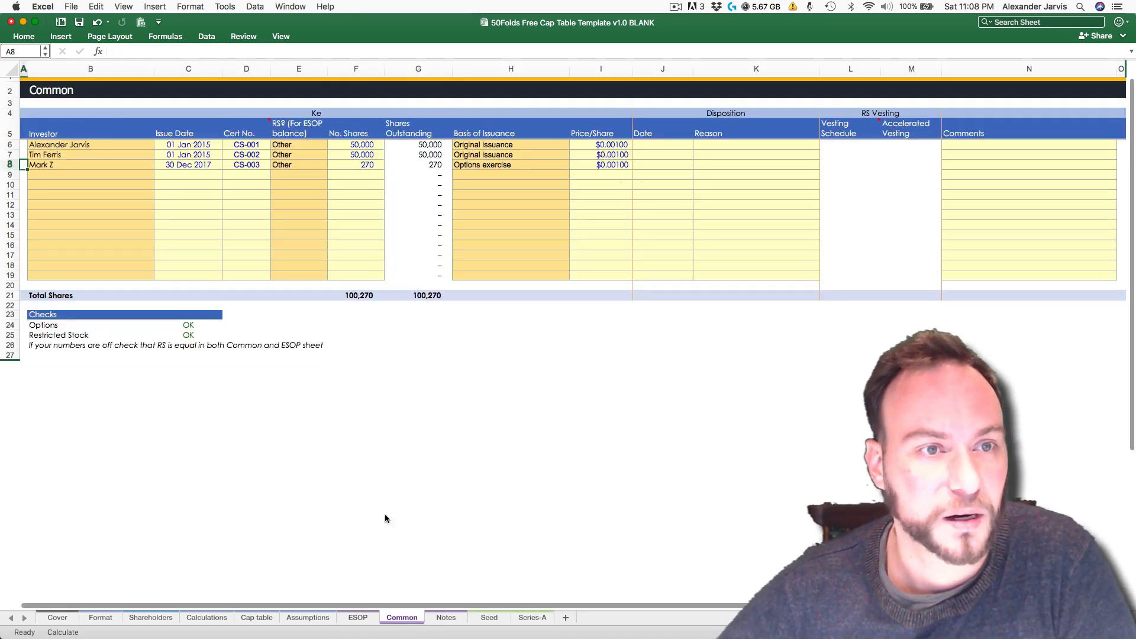
left_click(343, 248)
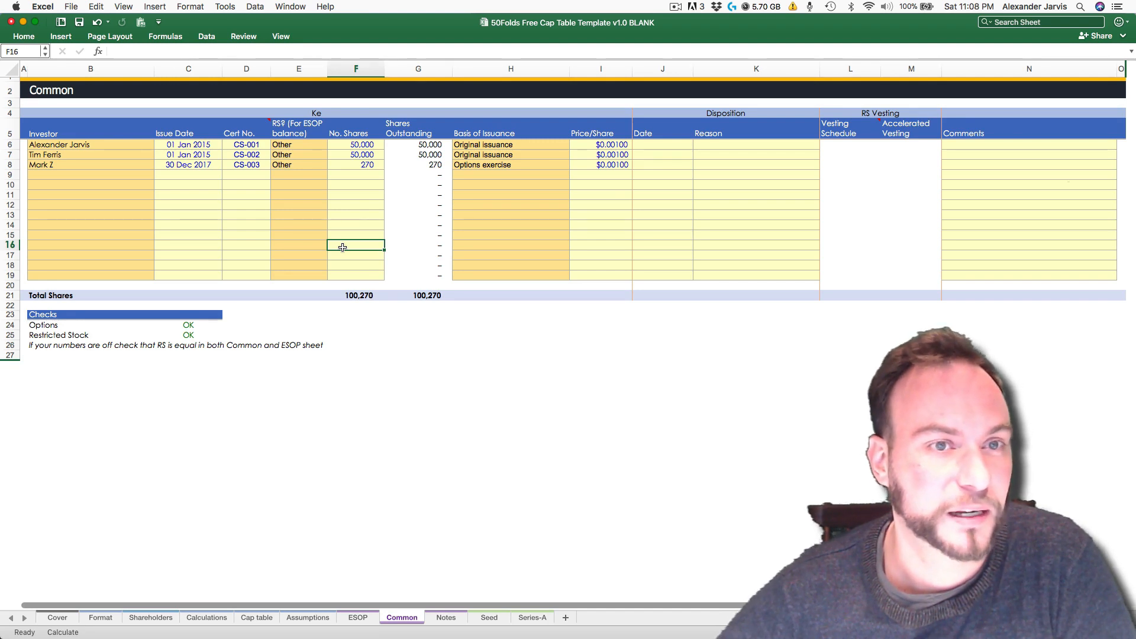
key("Up")
key("Up")
key("Up")
key("Up")
key("Up")
key("Up")
key("Up")
key("Up")
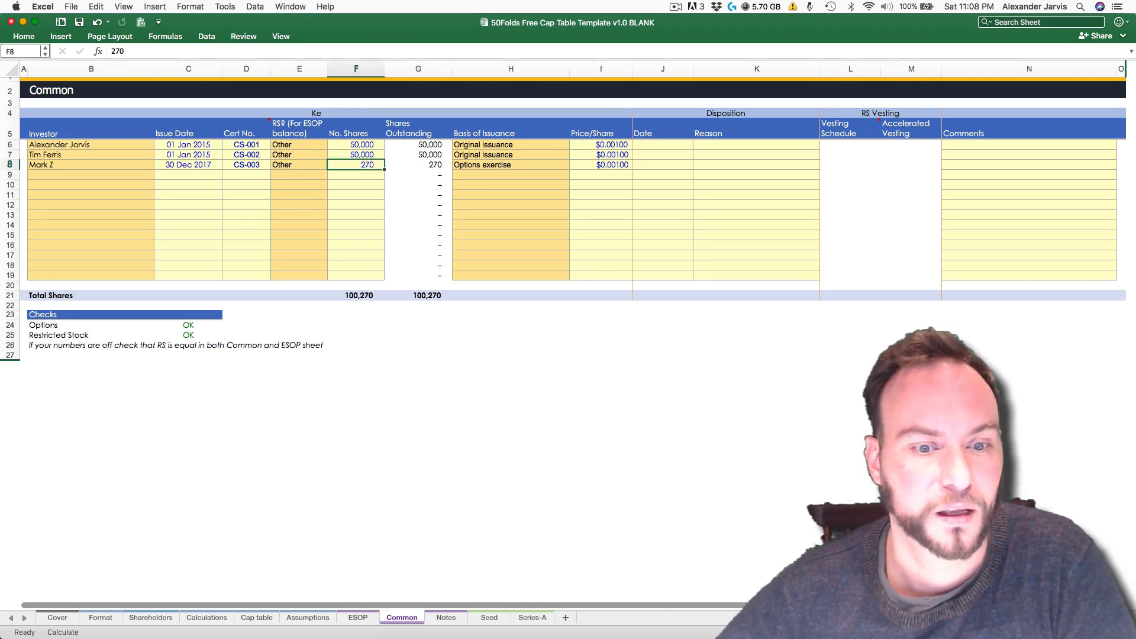
Step: Review the Notes, Seed and Series-A sheets, and inspect the Seed issue date formulas in C10 and C11
left_click(451, 620)
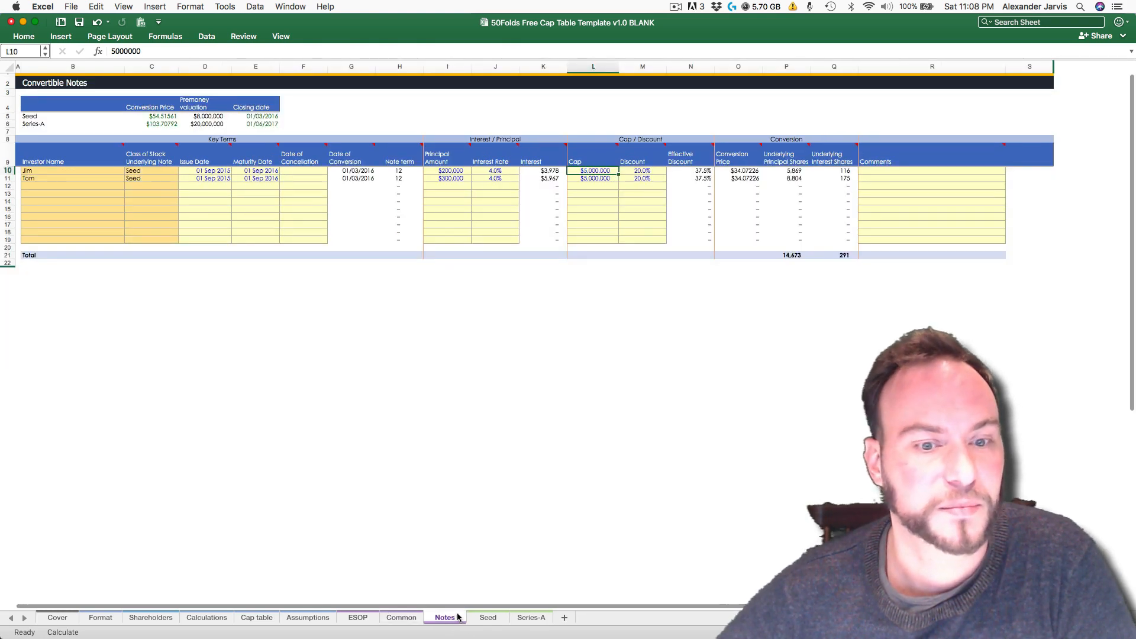
left_click(484, 617)
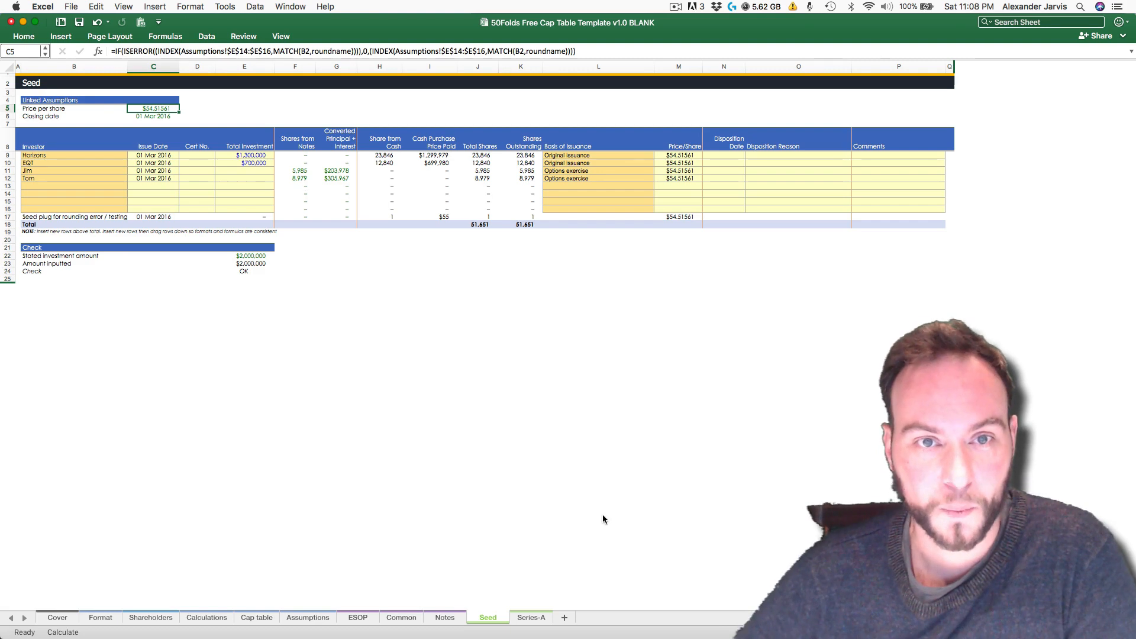
left_click(541, 619)
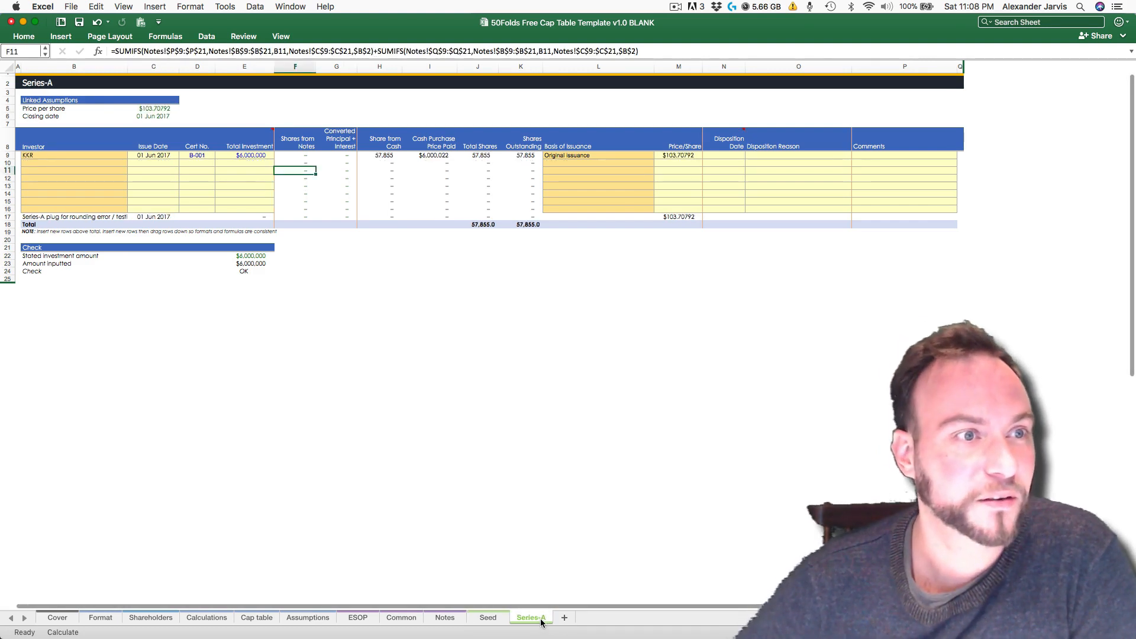
left_click(488, 619)
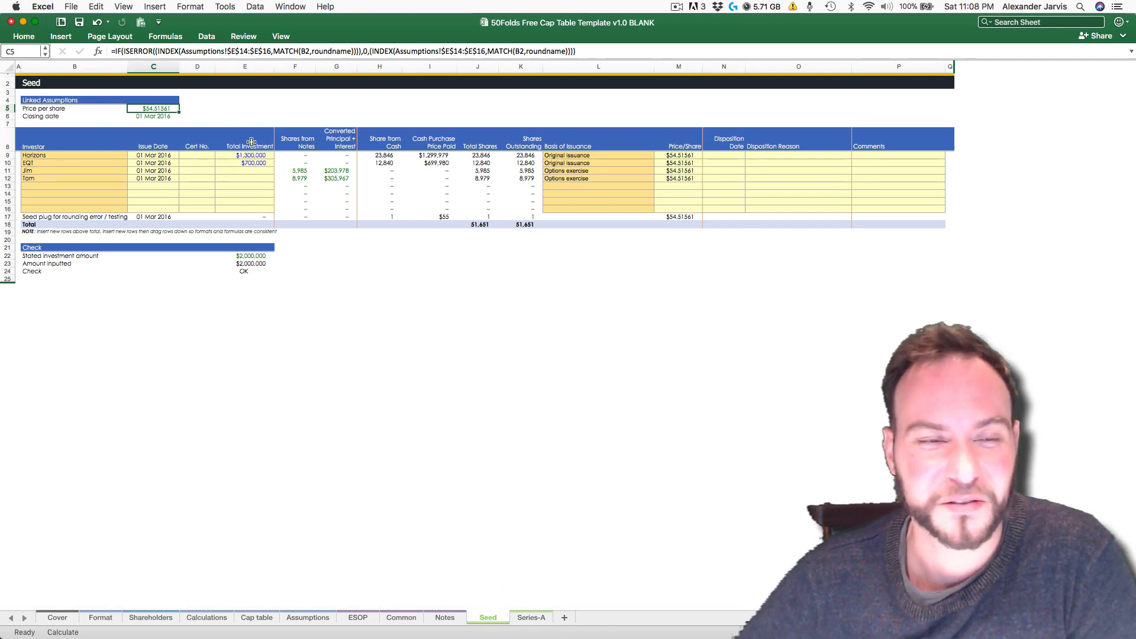
left_click(151, 164)
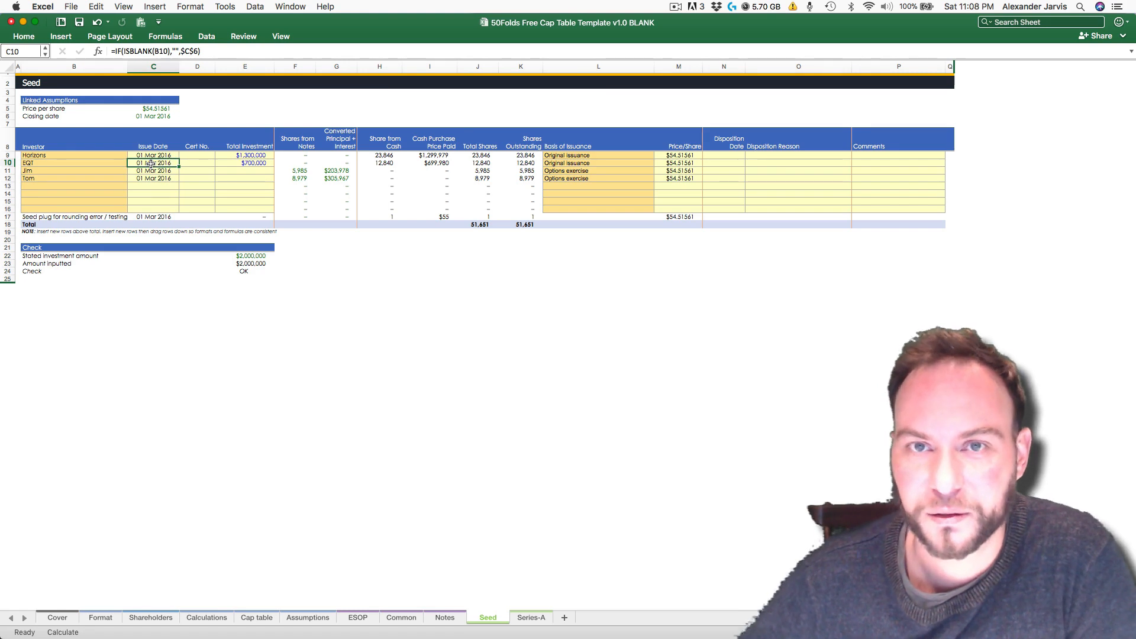
key("Down")
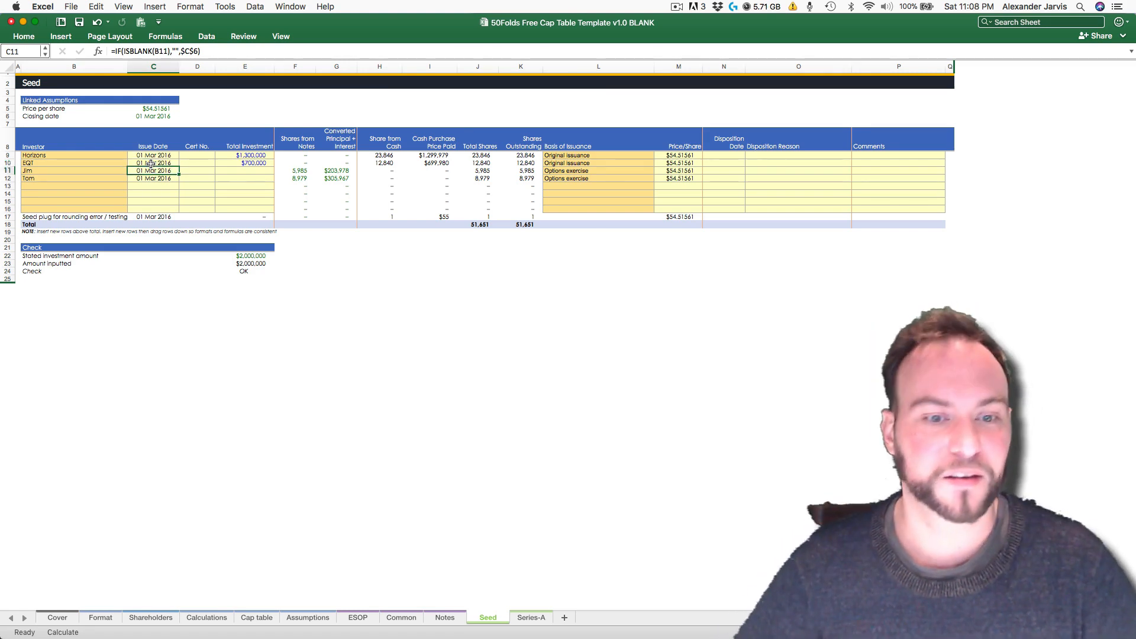
Step: Copy blank rows 14 to 18 on the Notes sheet and insert the copied rows at row 14
key("ctrl+Page_Up")
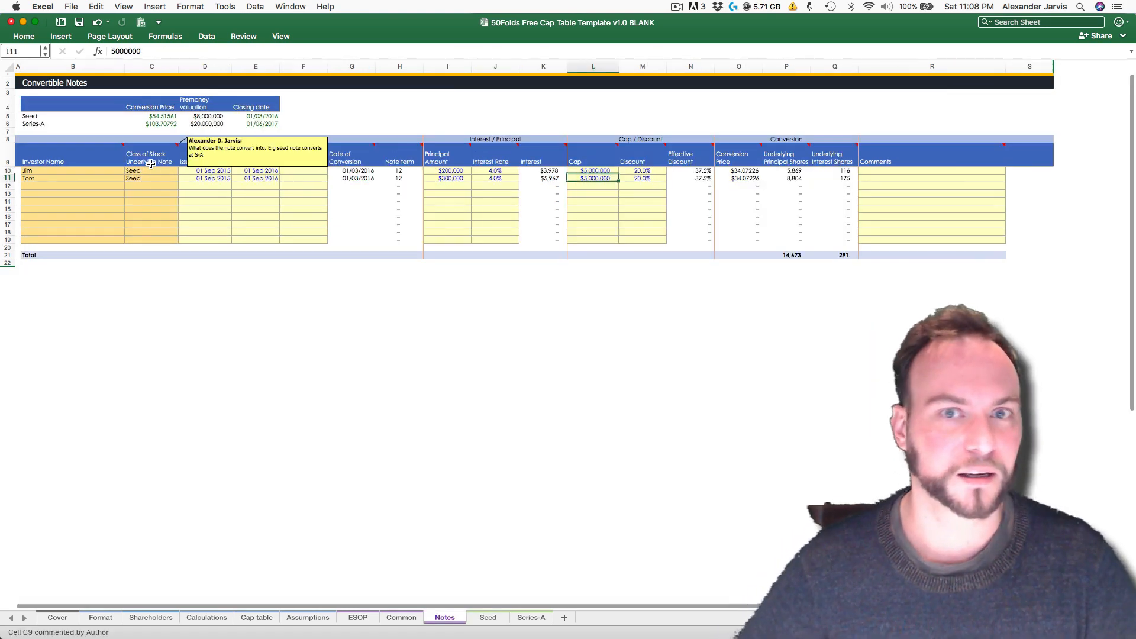
key("Down")
key("Down")
key("shift+space")
key("shift+Down")
key("shift+Down")
key("shift+Down")
key("shift+Down")
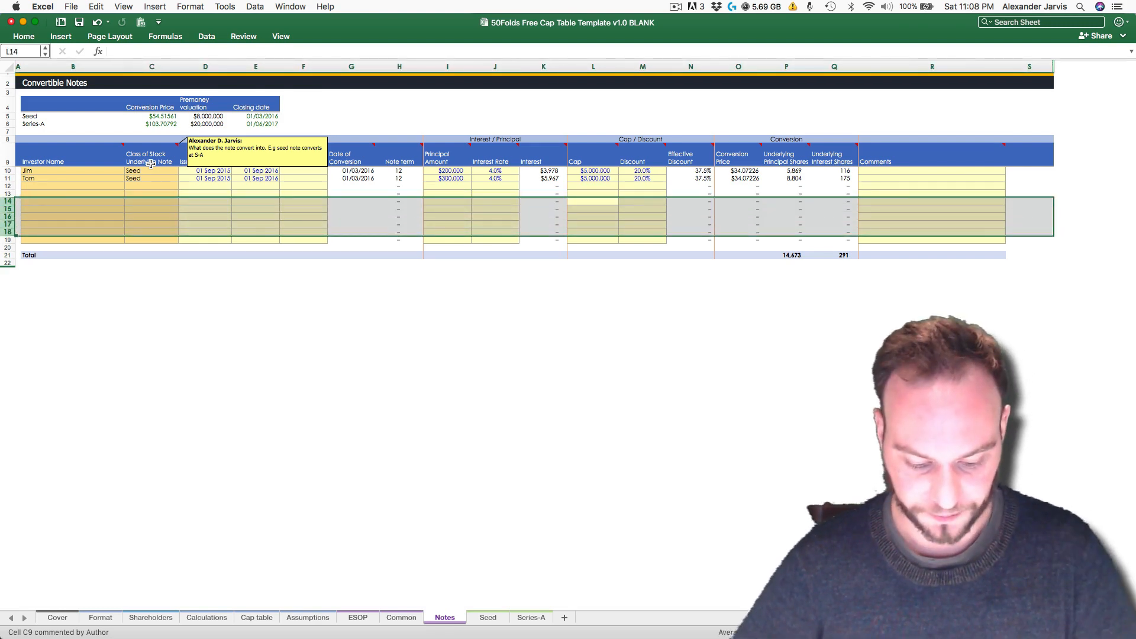
key("super+c")
key("super+shift+equal")
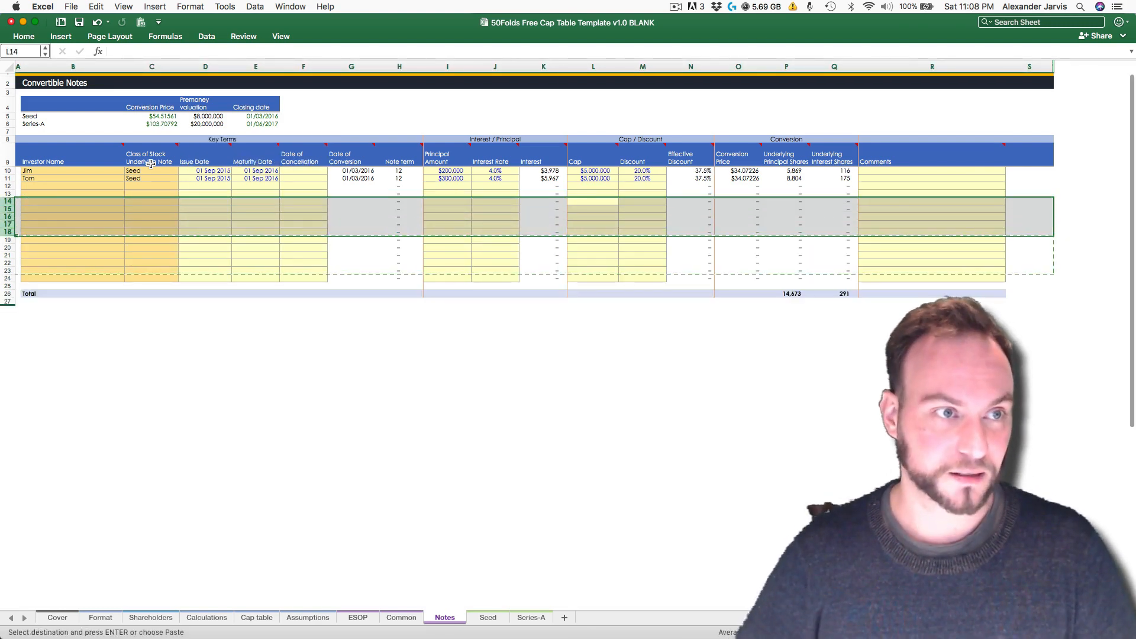
Step: Extend the selection on the Notes sheet to rows 14 to 22 and insert a copy of those rows at row 14
key("shift+Down")
key("shift+Down")
key("shift+Down")
key("shift+Down")
key("super+c")
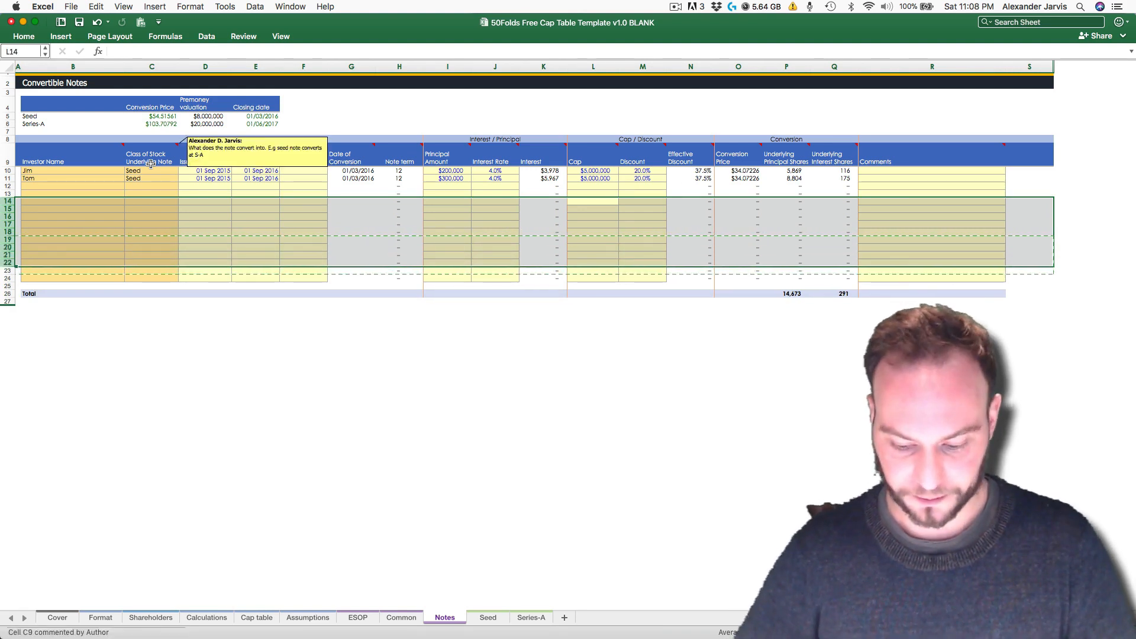
key("super+shift+equal")
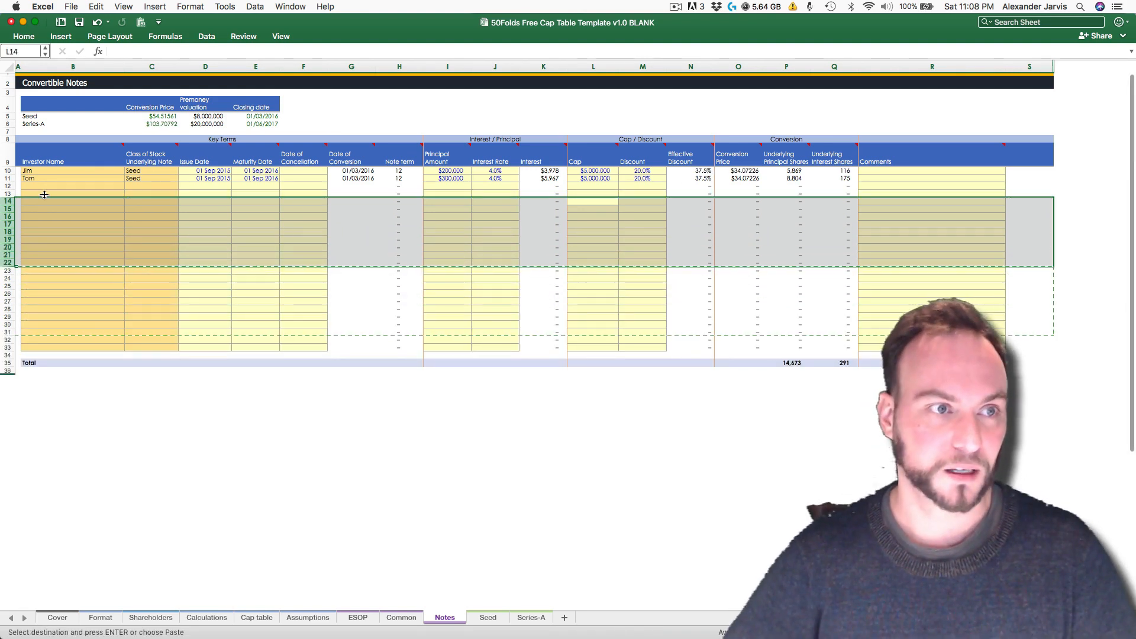
Step: Highlight the extended investor name range B11:B32 on the Notes sheet and return to the Common sheet
left_click(74, 201)
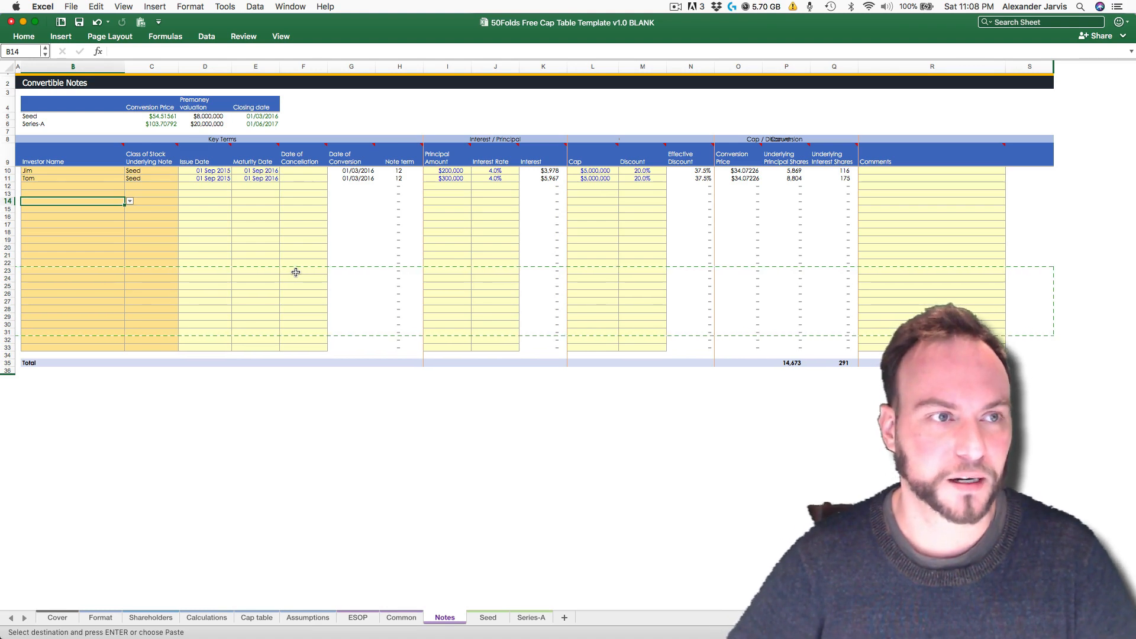
left_click_drag(110, 336, 106, 340)
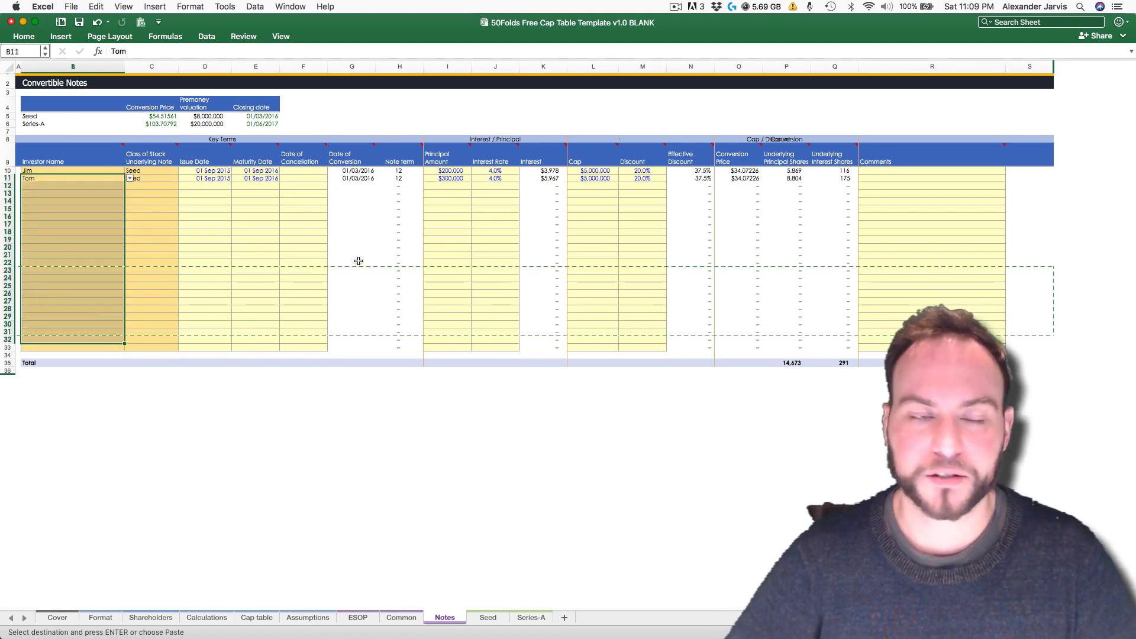
key("ctrl+Page_Up")
key("ctrl+Page_Up")
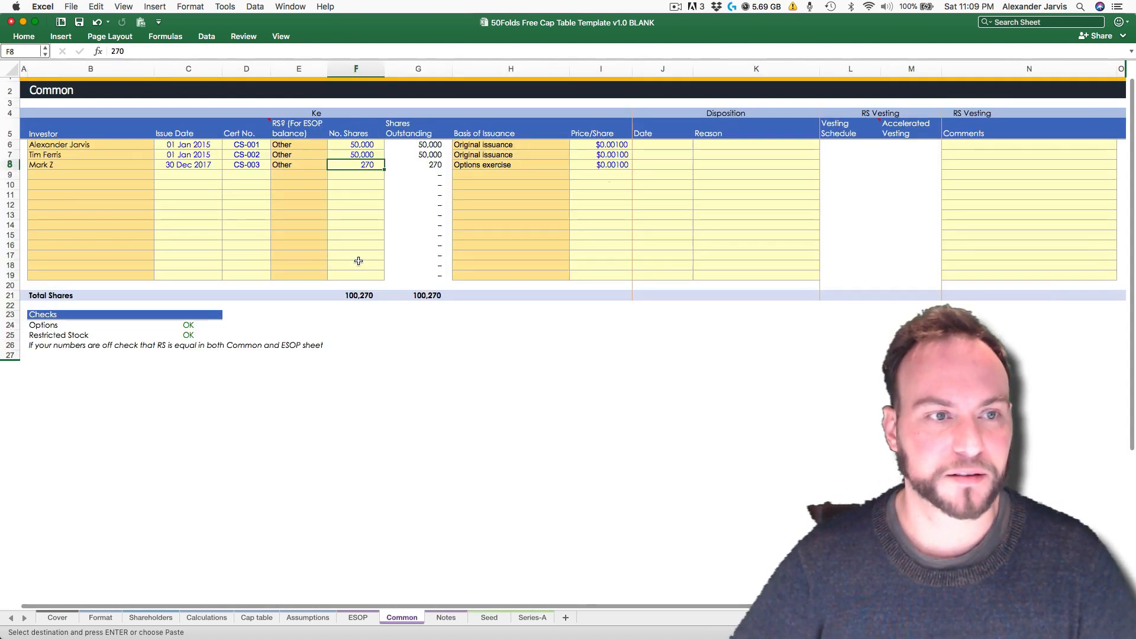